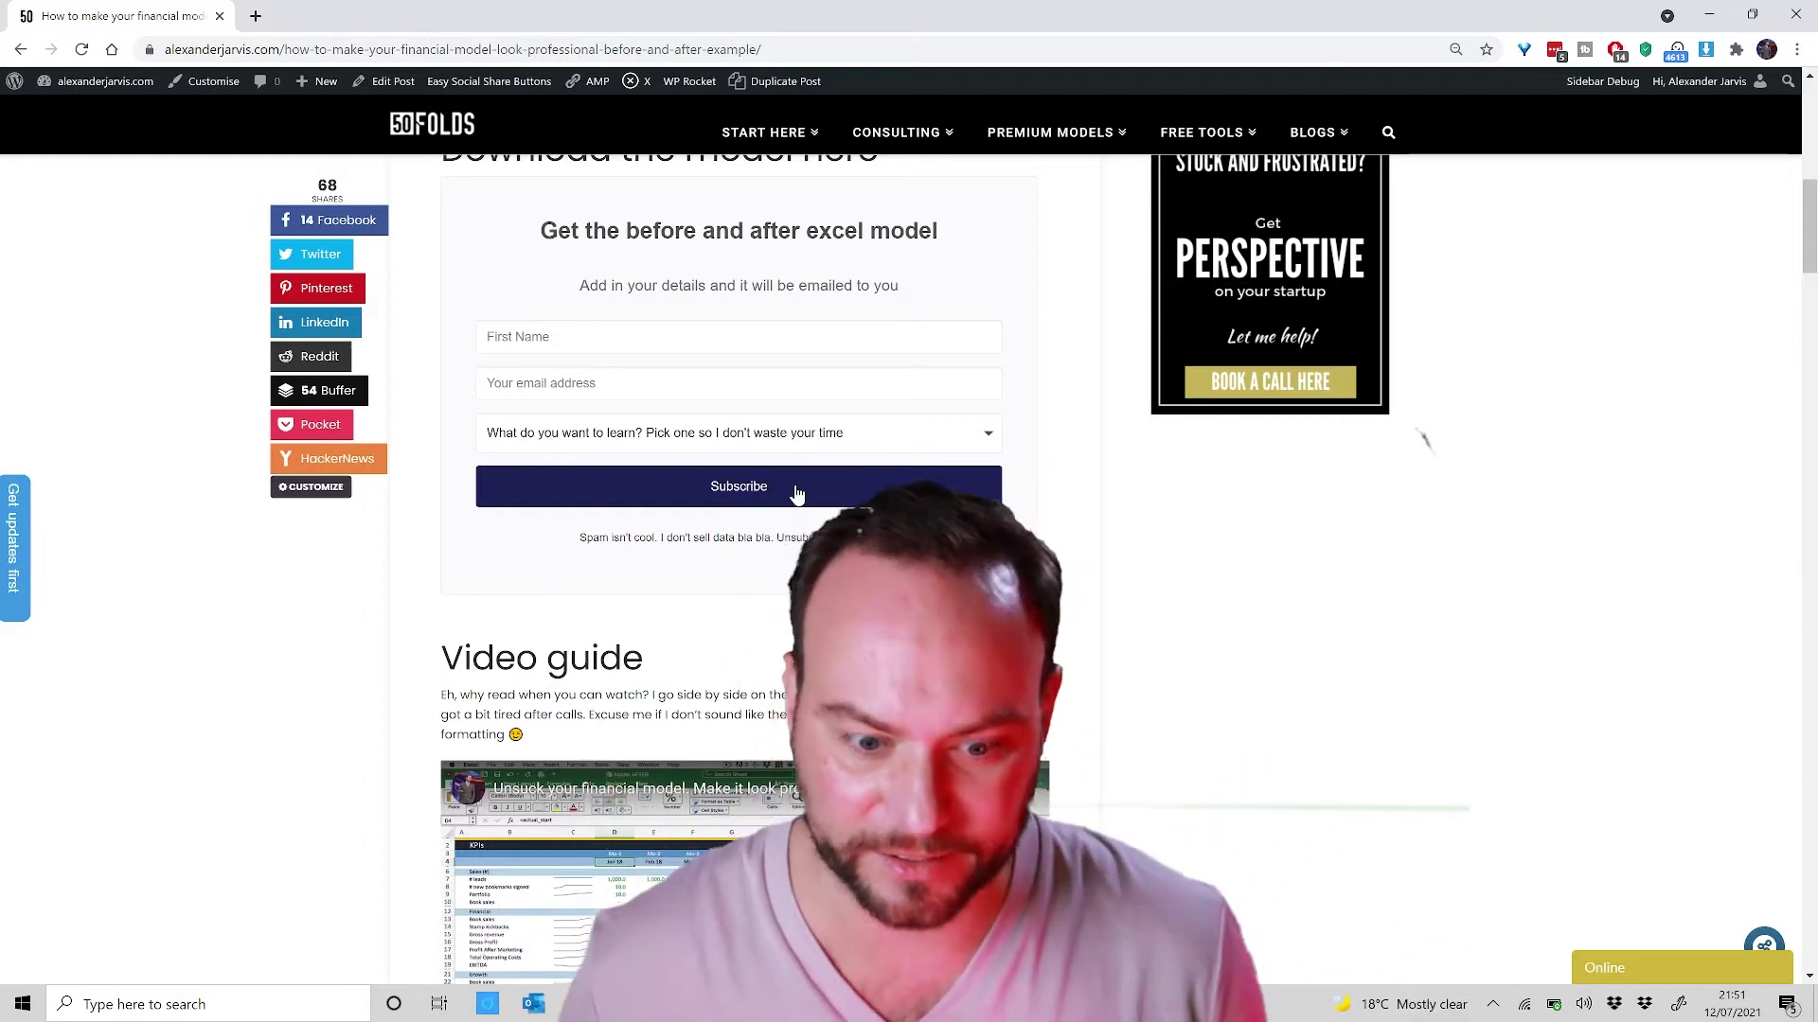
# Step: Look through the article on making a financial model look professional, including its video guide, Sparklines section and model download forms
pyautogui.scroll(-1, 379, 567)
pyautogui.scroll(-2, 379, 566)
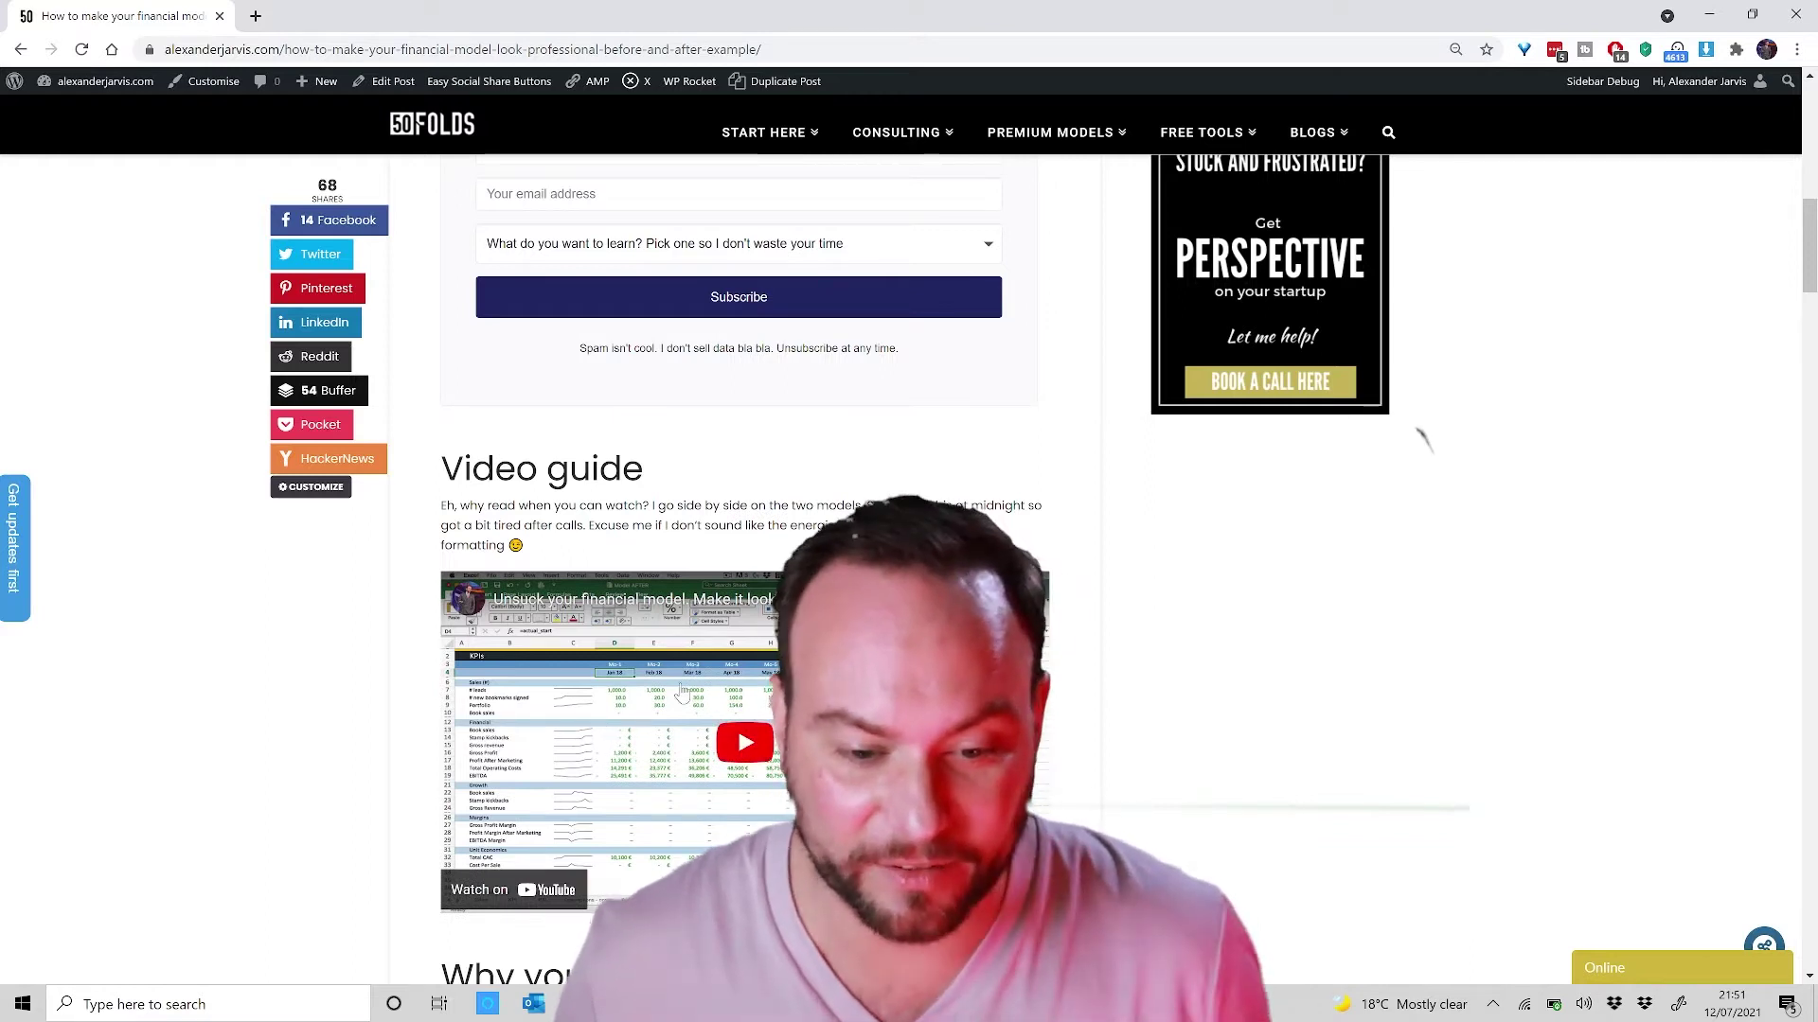
pyautogui.scroll(-12, 752, 708)
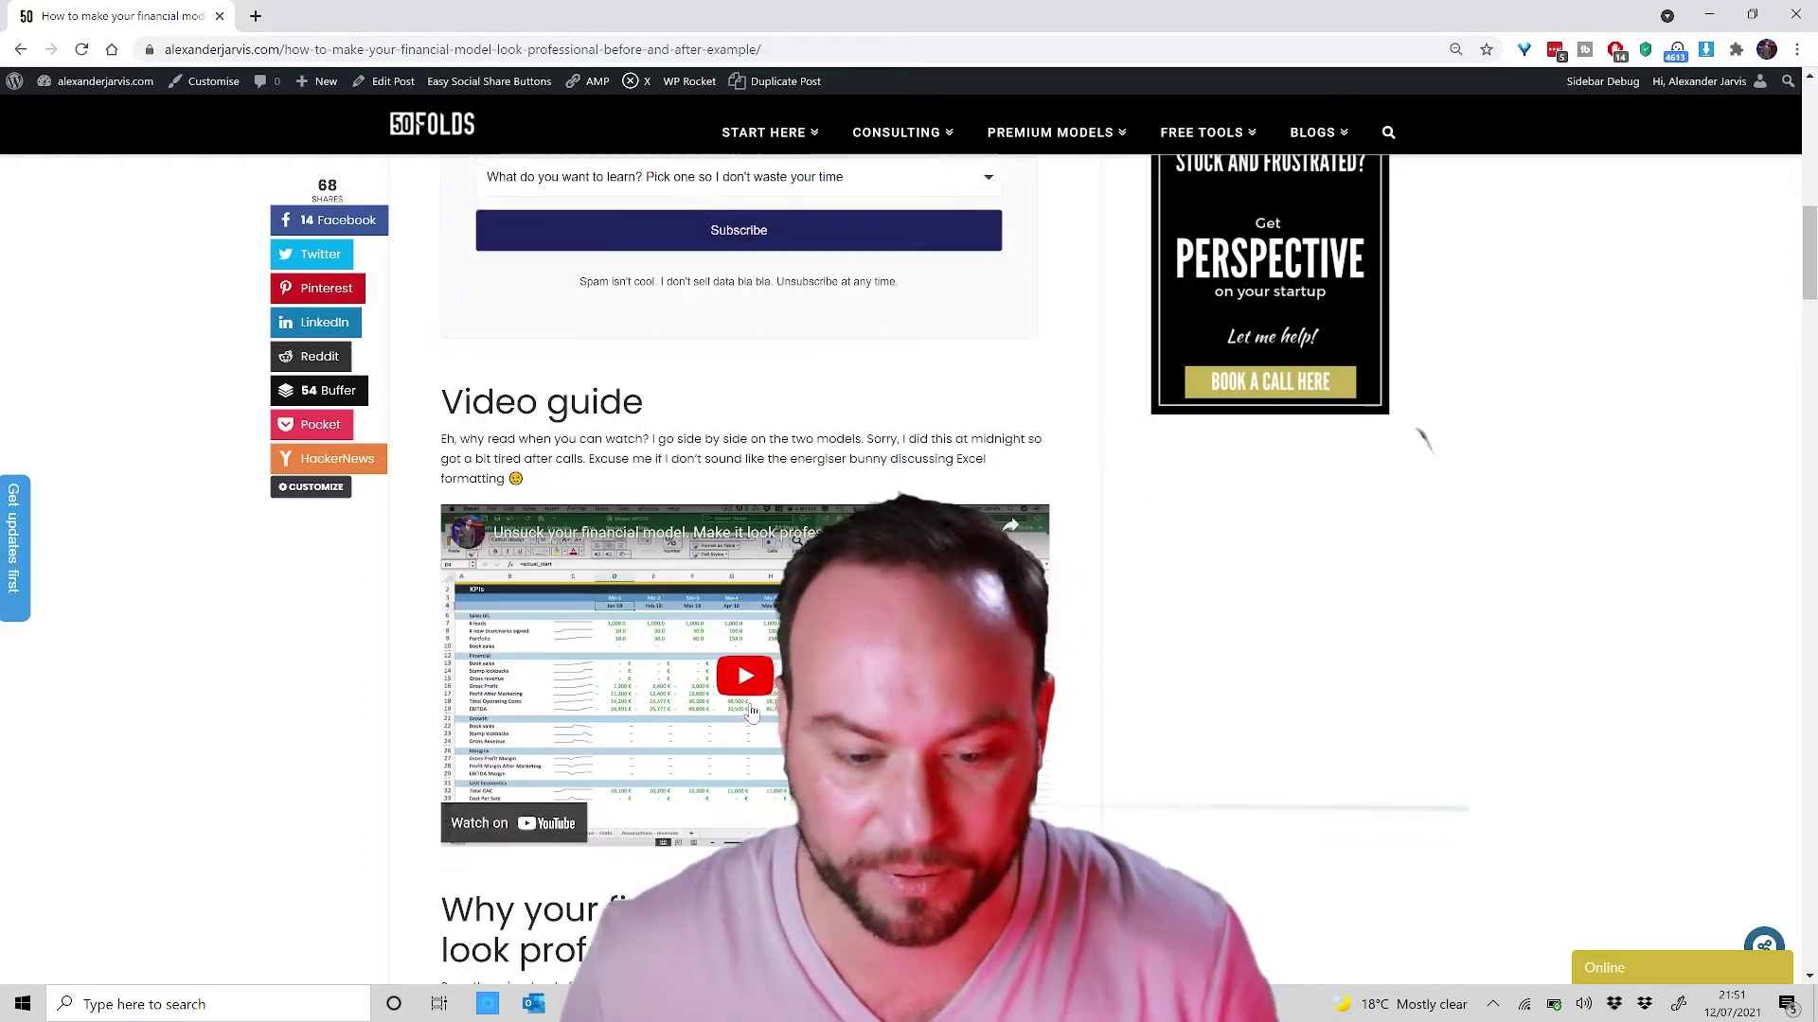
pyautogui.scroll(-15, 753, 708)
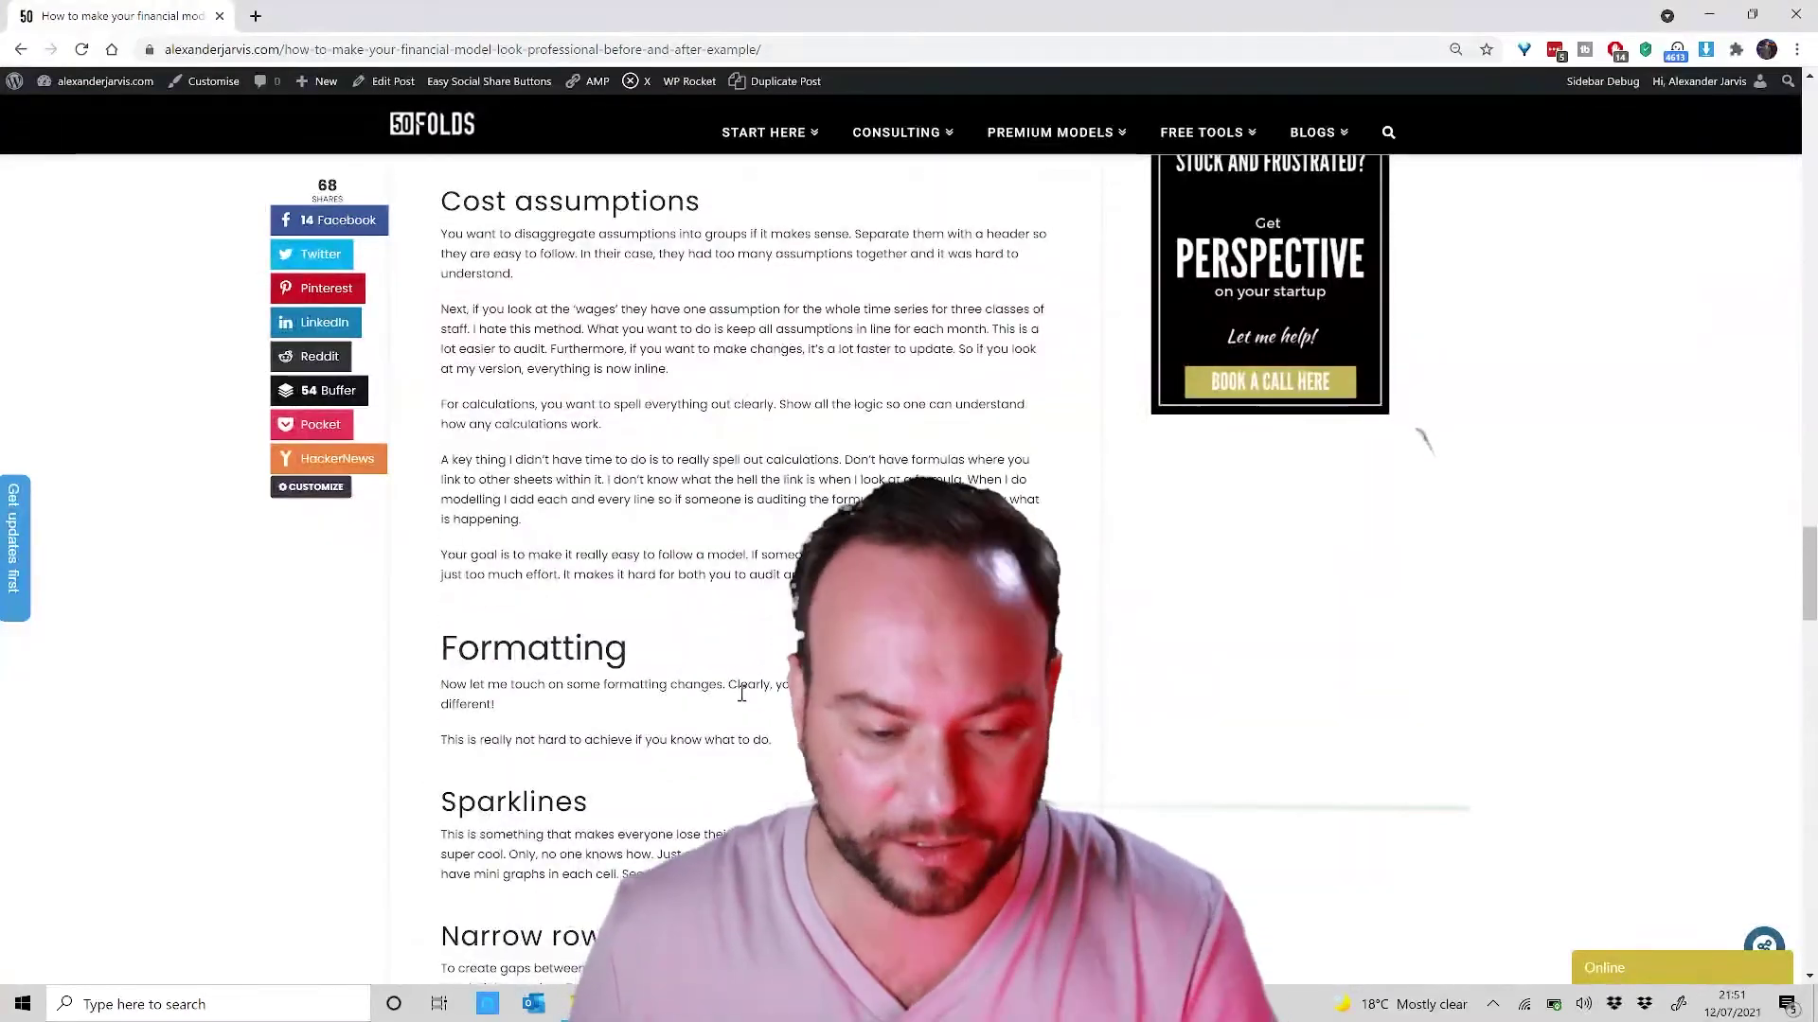
pyautogui.scroll(-2, 744, 675)
pyautogui.doubleClick(520, 614)
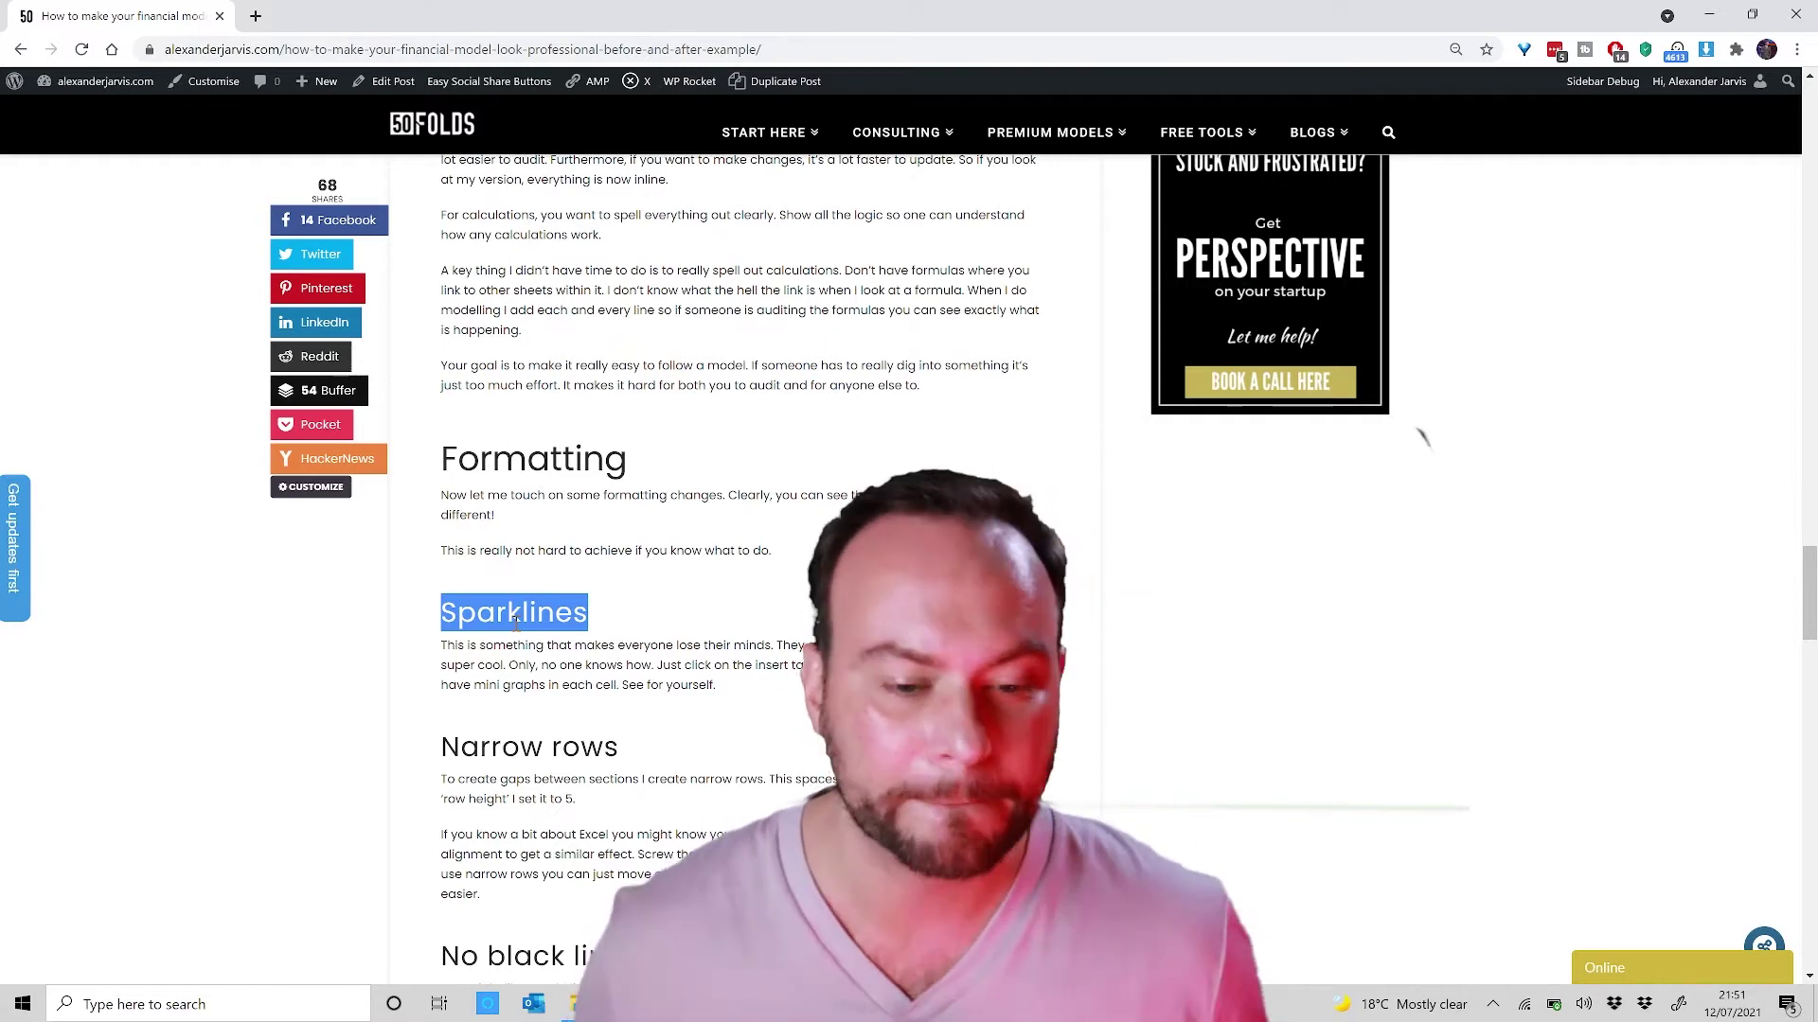
pyautogui.scroll(15, 517, 621)
pyautogui.scroll(-20, 517, 621)
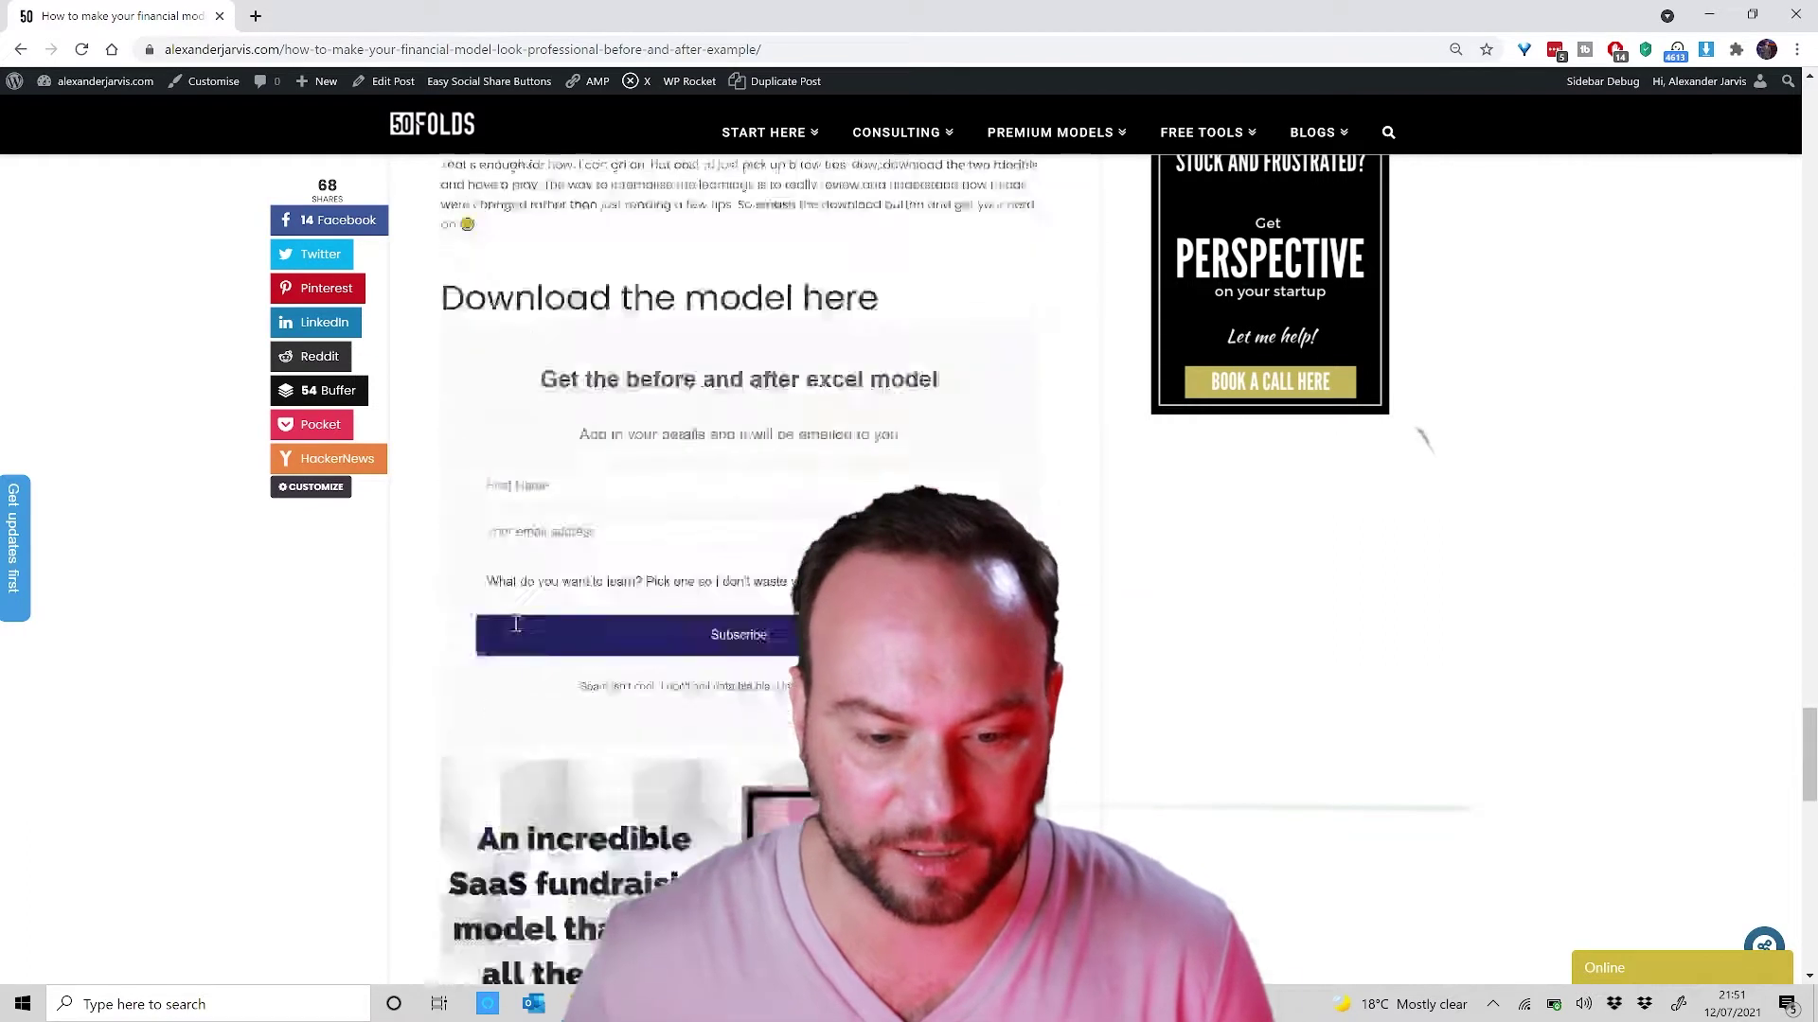
pyautogui.scroll(-10, 519, 612)
pyautogui.scroll(12, 518, 612)
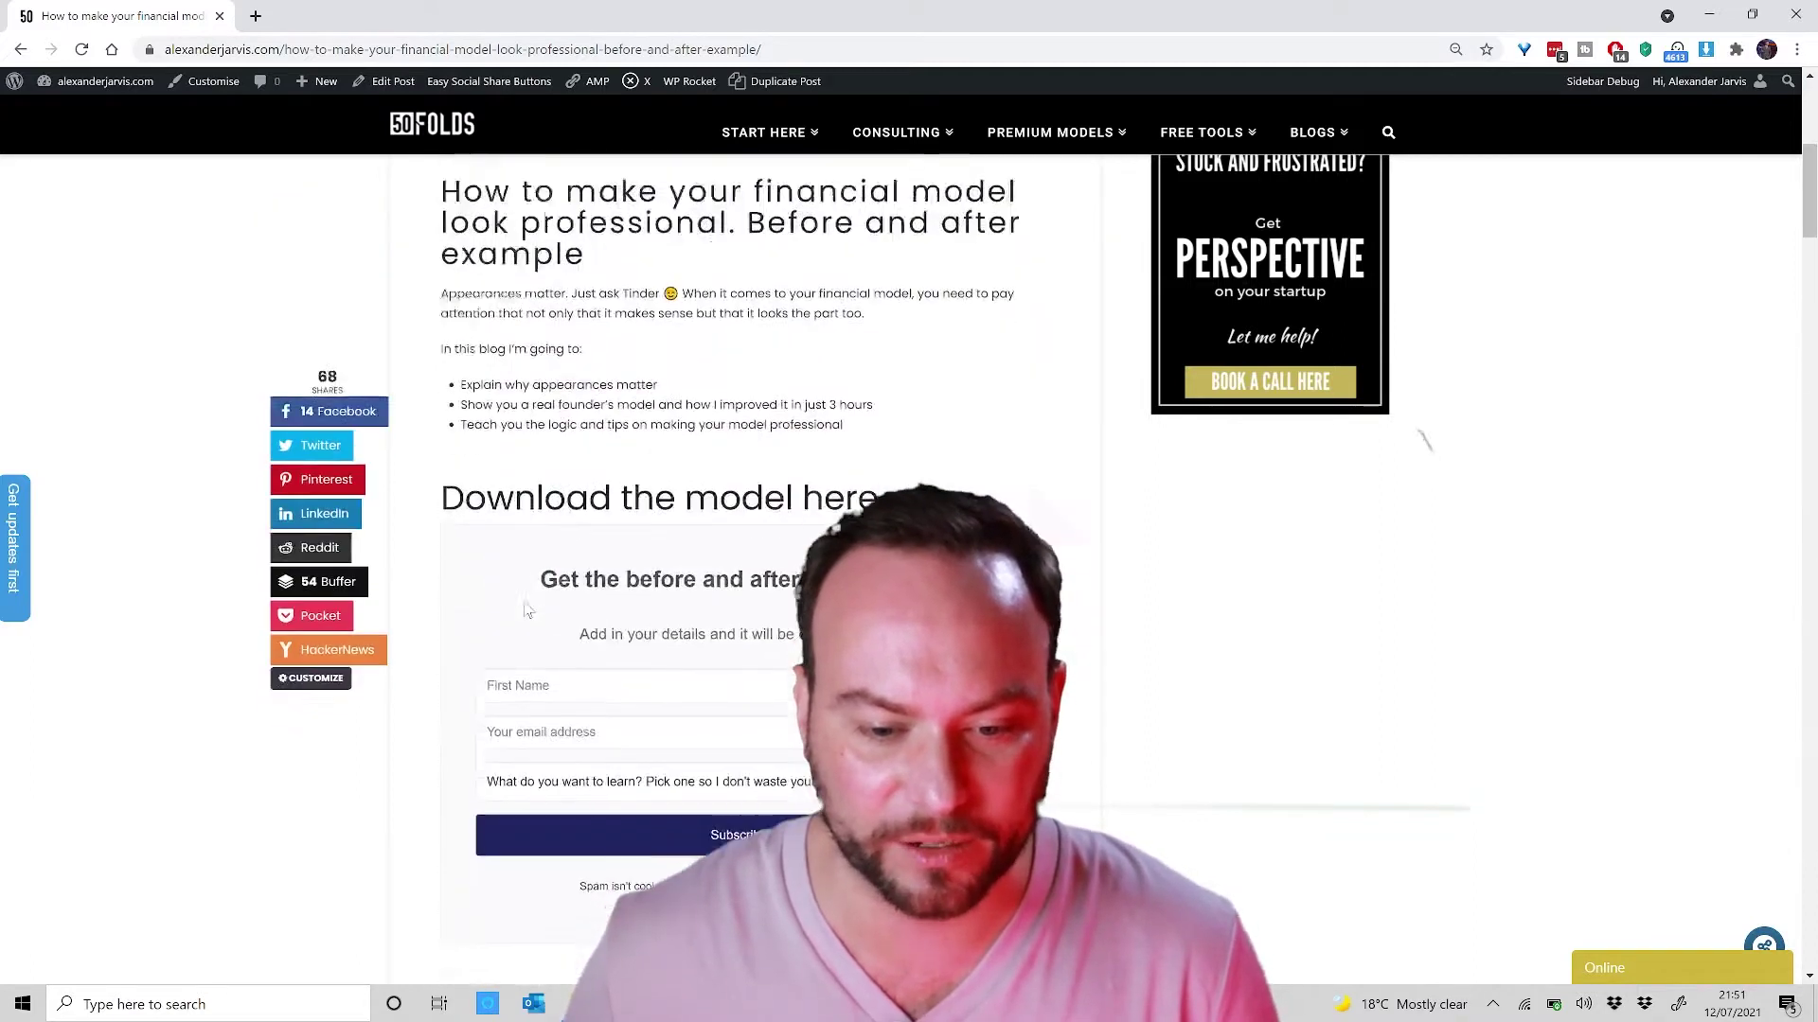
pyautogui.scroll(-5, 519, 612)
pyautogui.scroll(10, 527, 604)
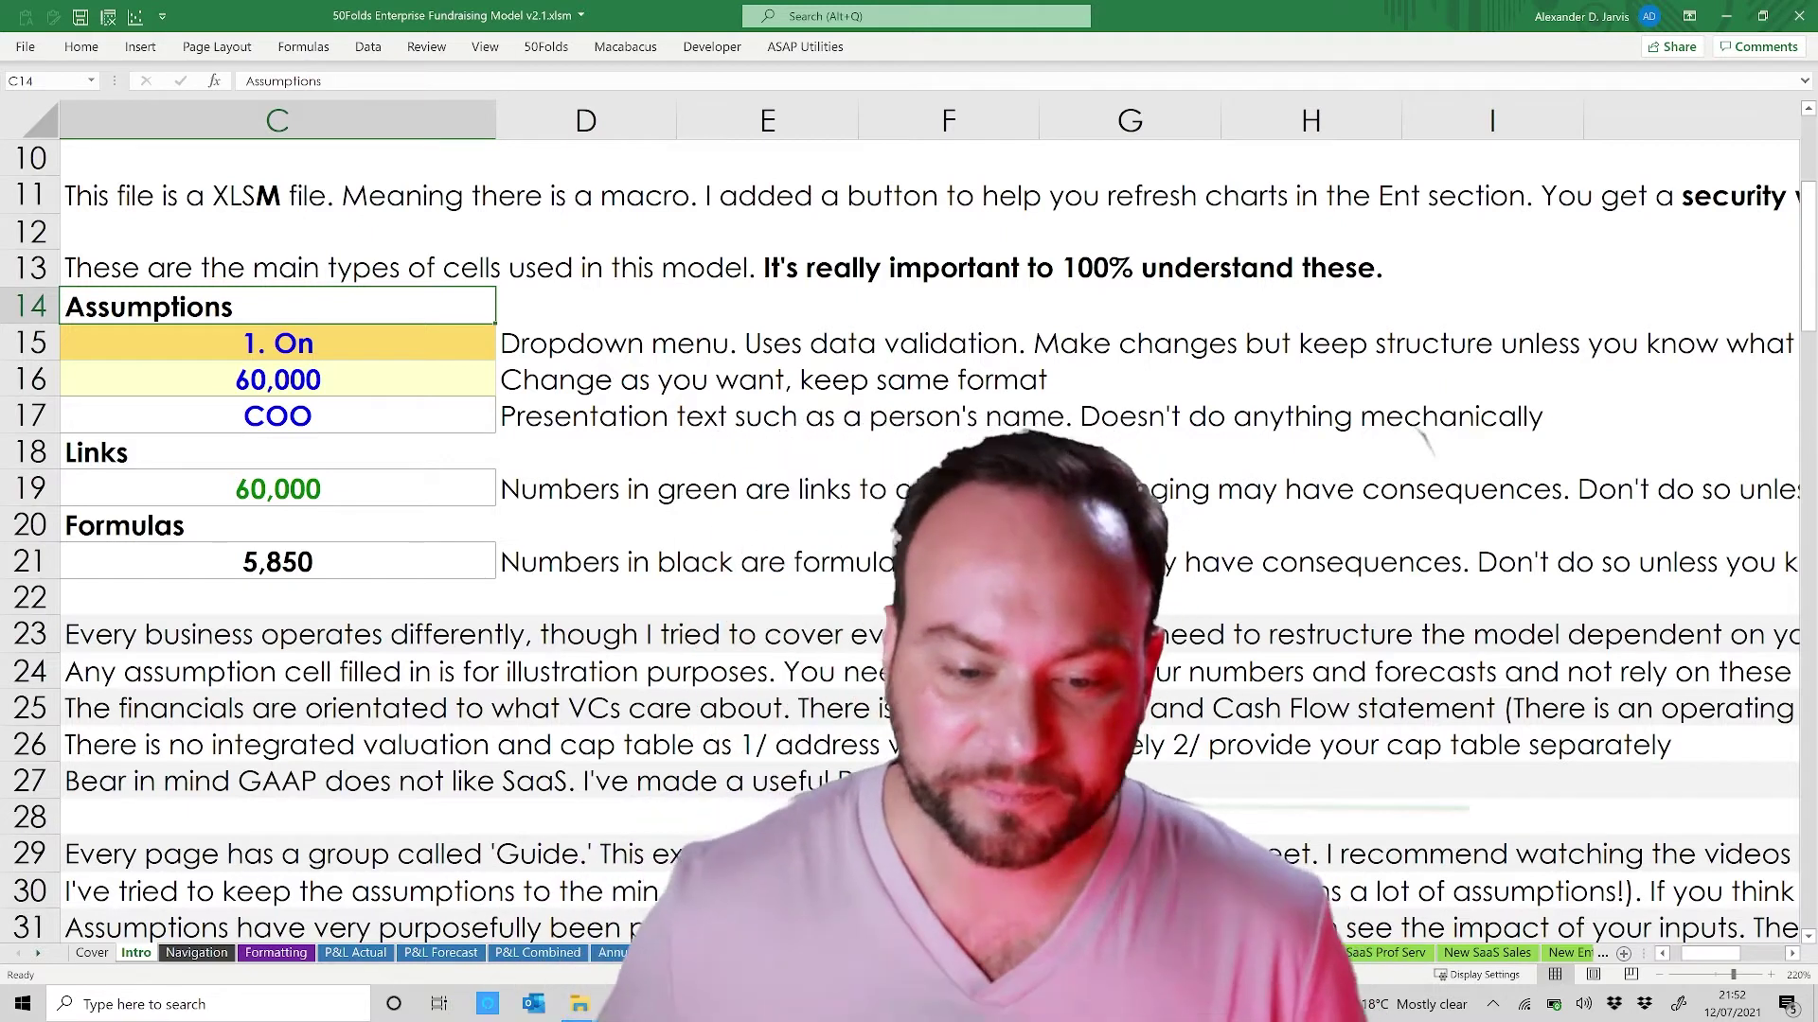
# Step: Examine the example cell types on the Intro sheet: presentation text C17, input C16, link C19 and formula C21
pyautogui.click(449, 445)
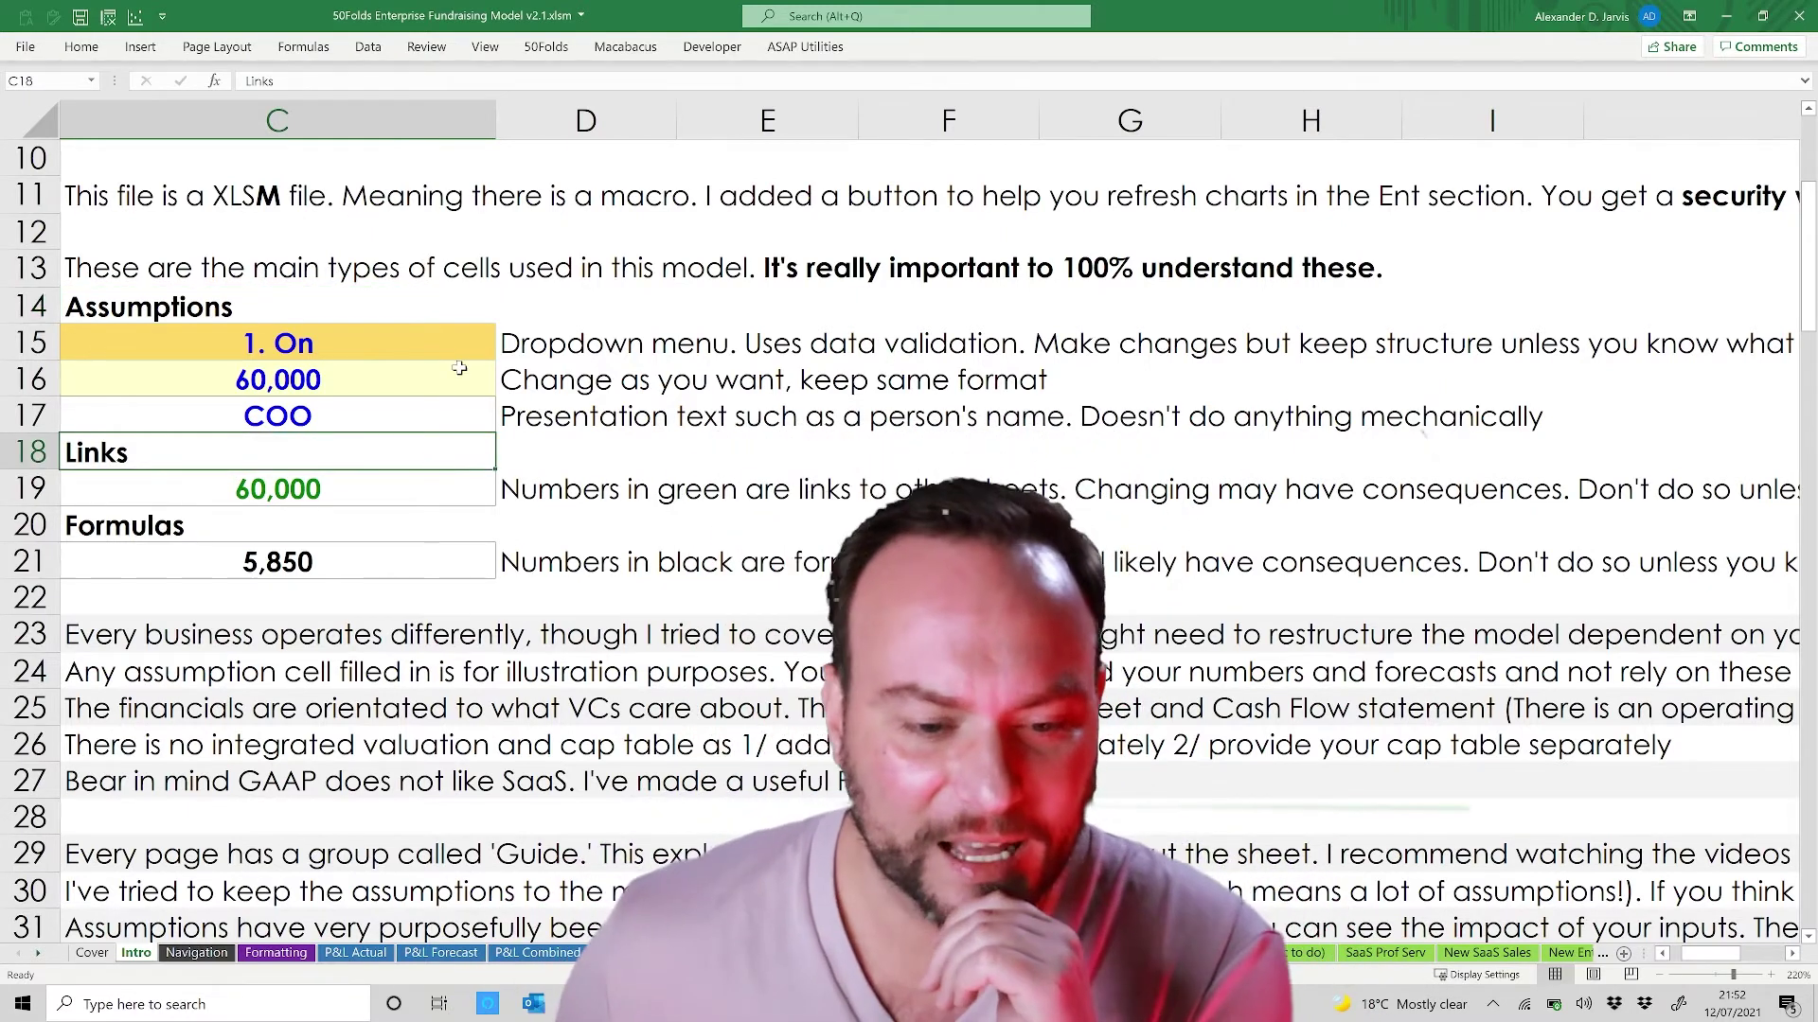
pyautogui.click(287, 426)
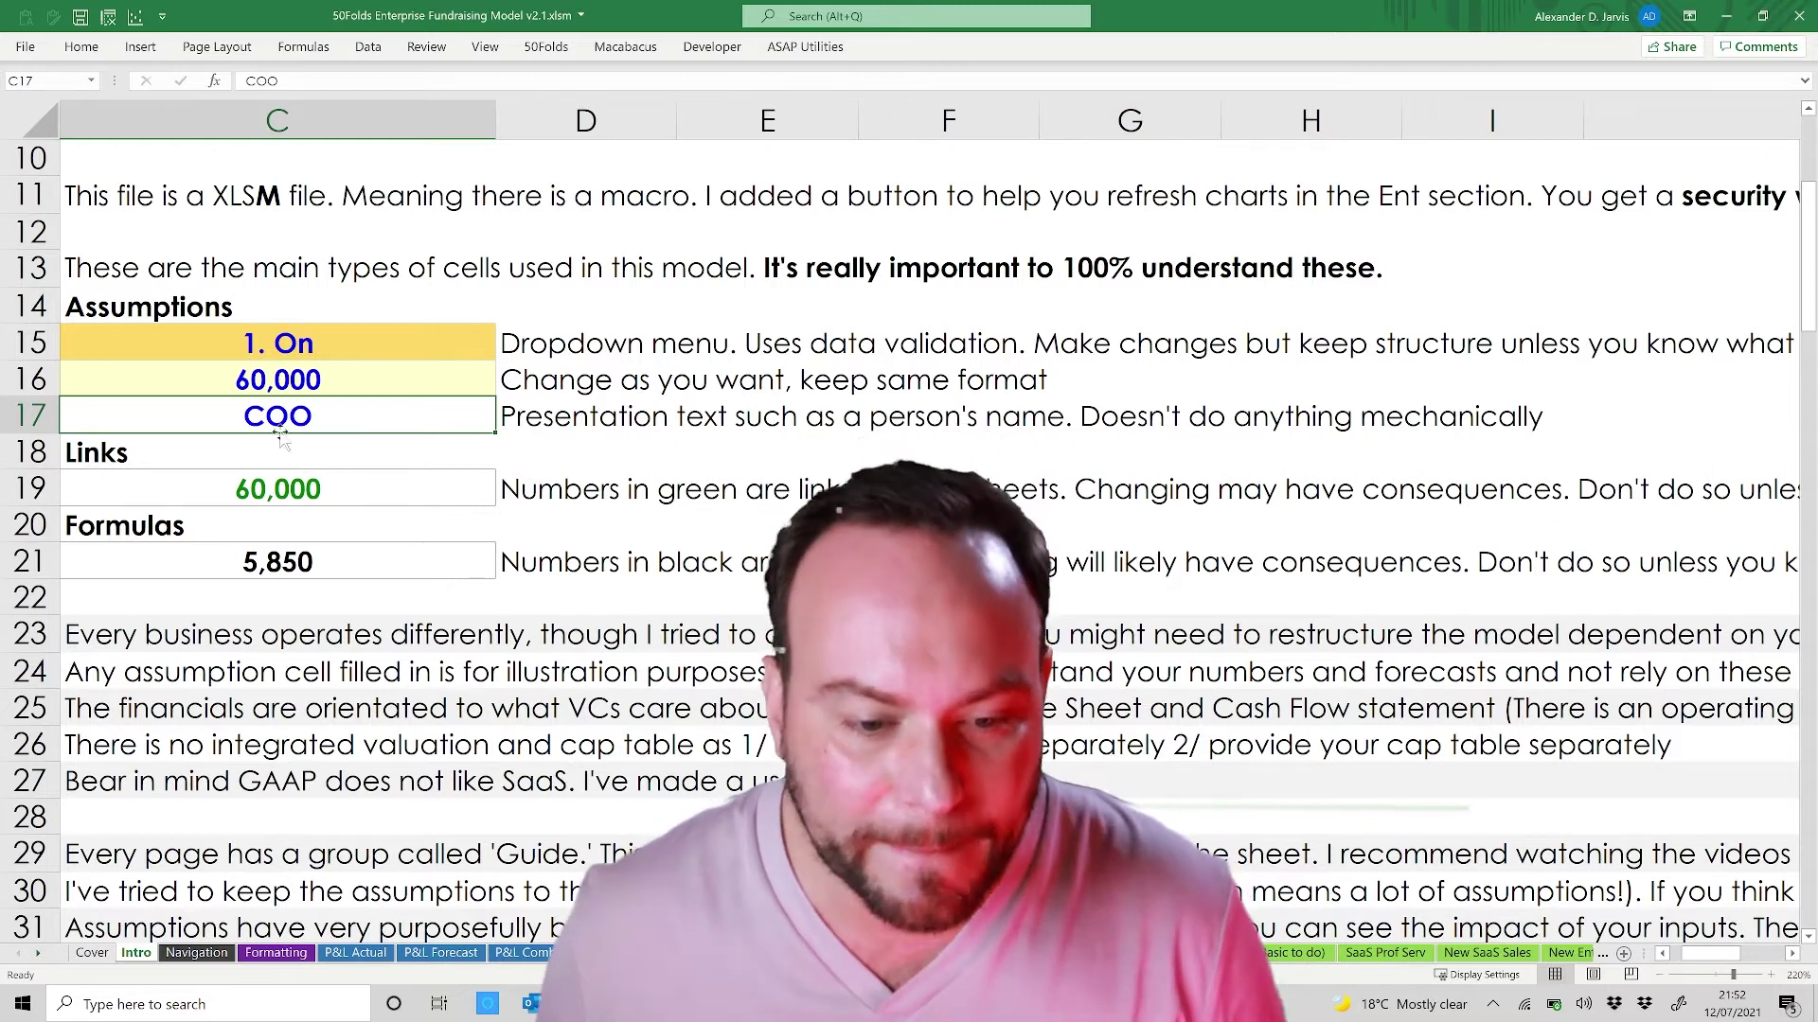
pyautogui.click(284, 382)
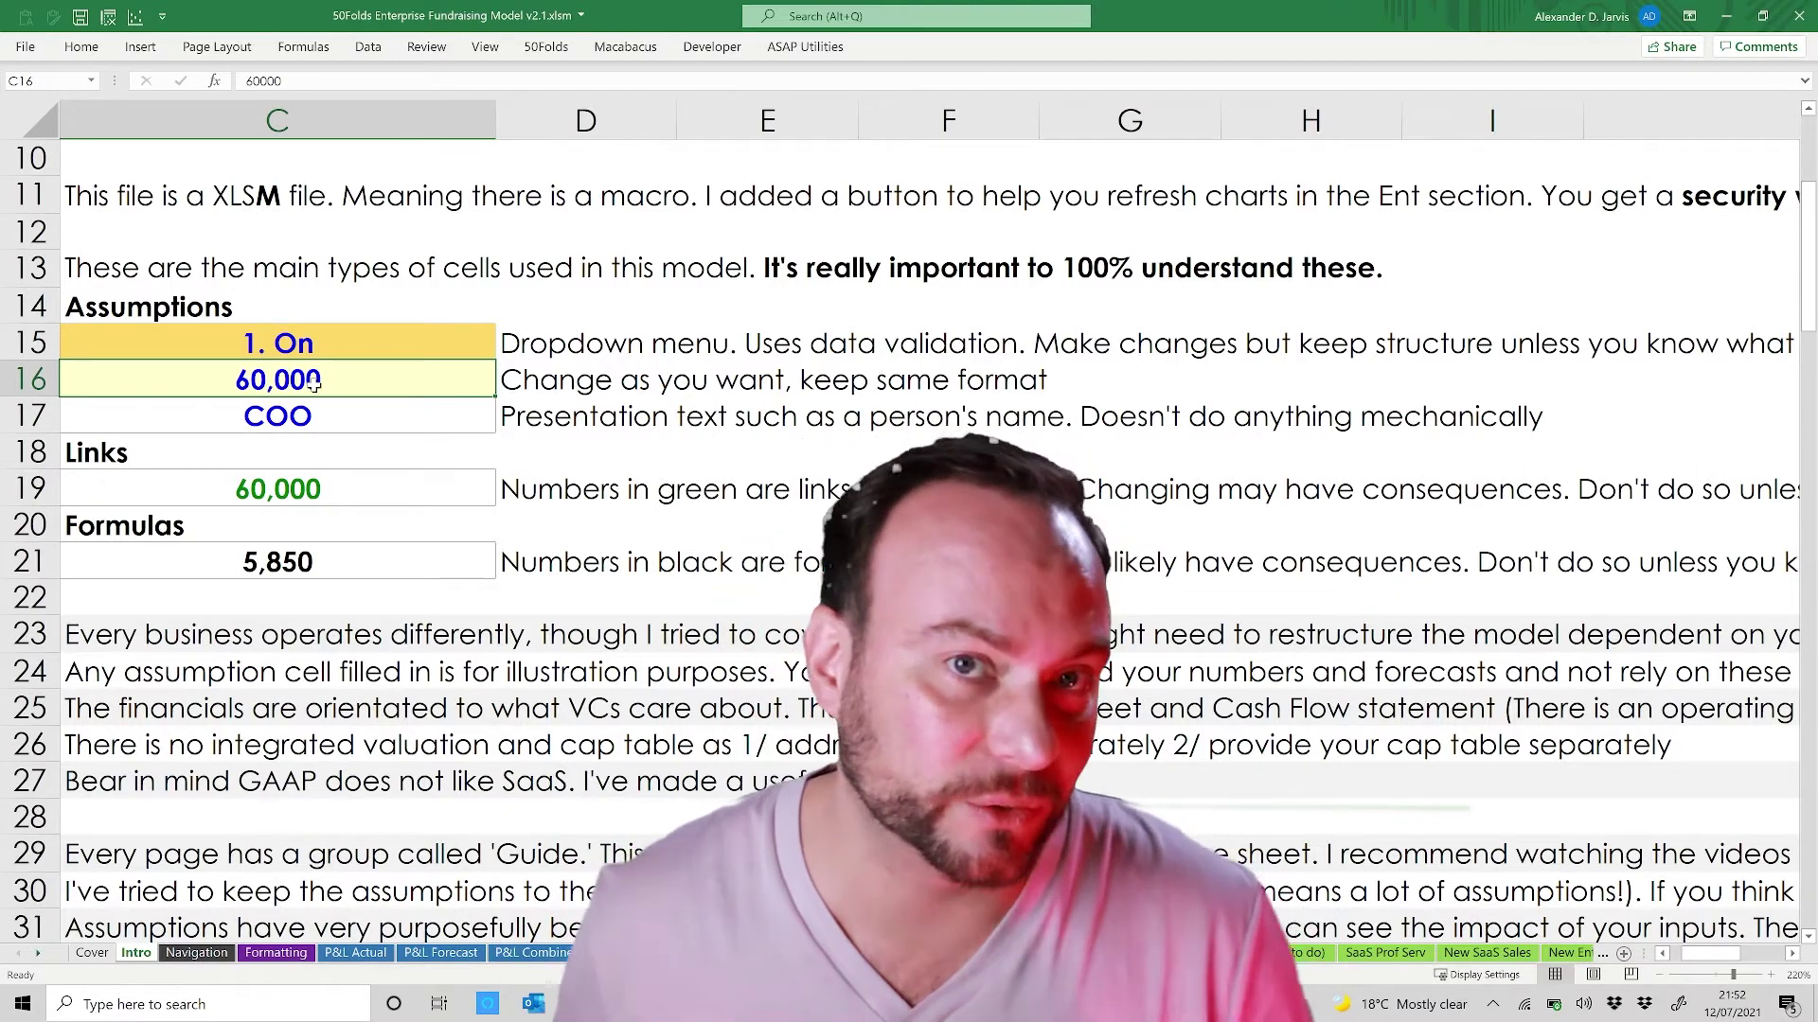
pyautogui.click(296, 490)
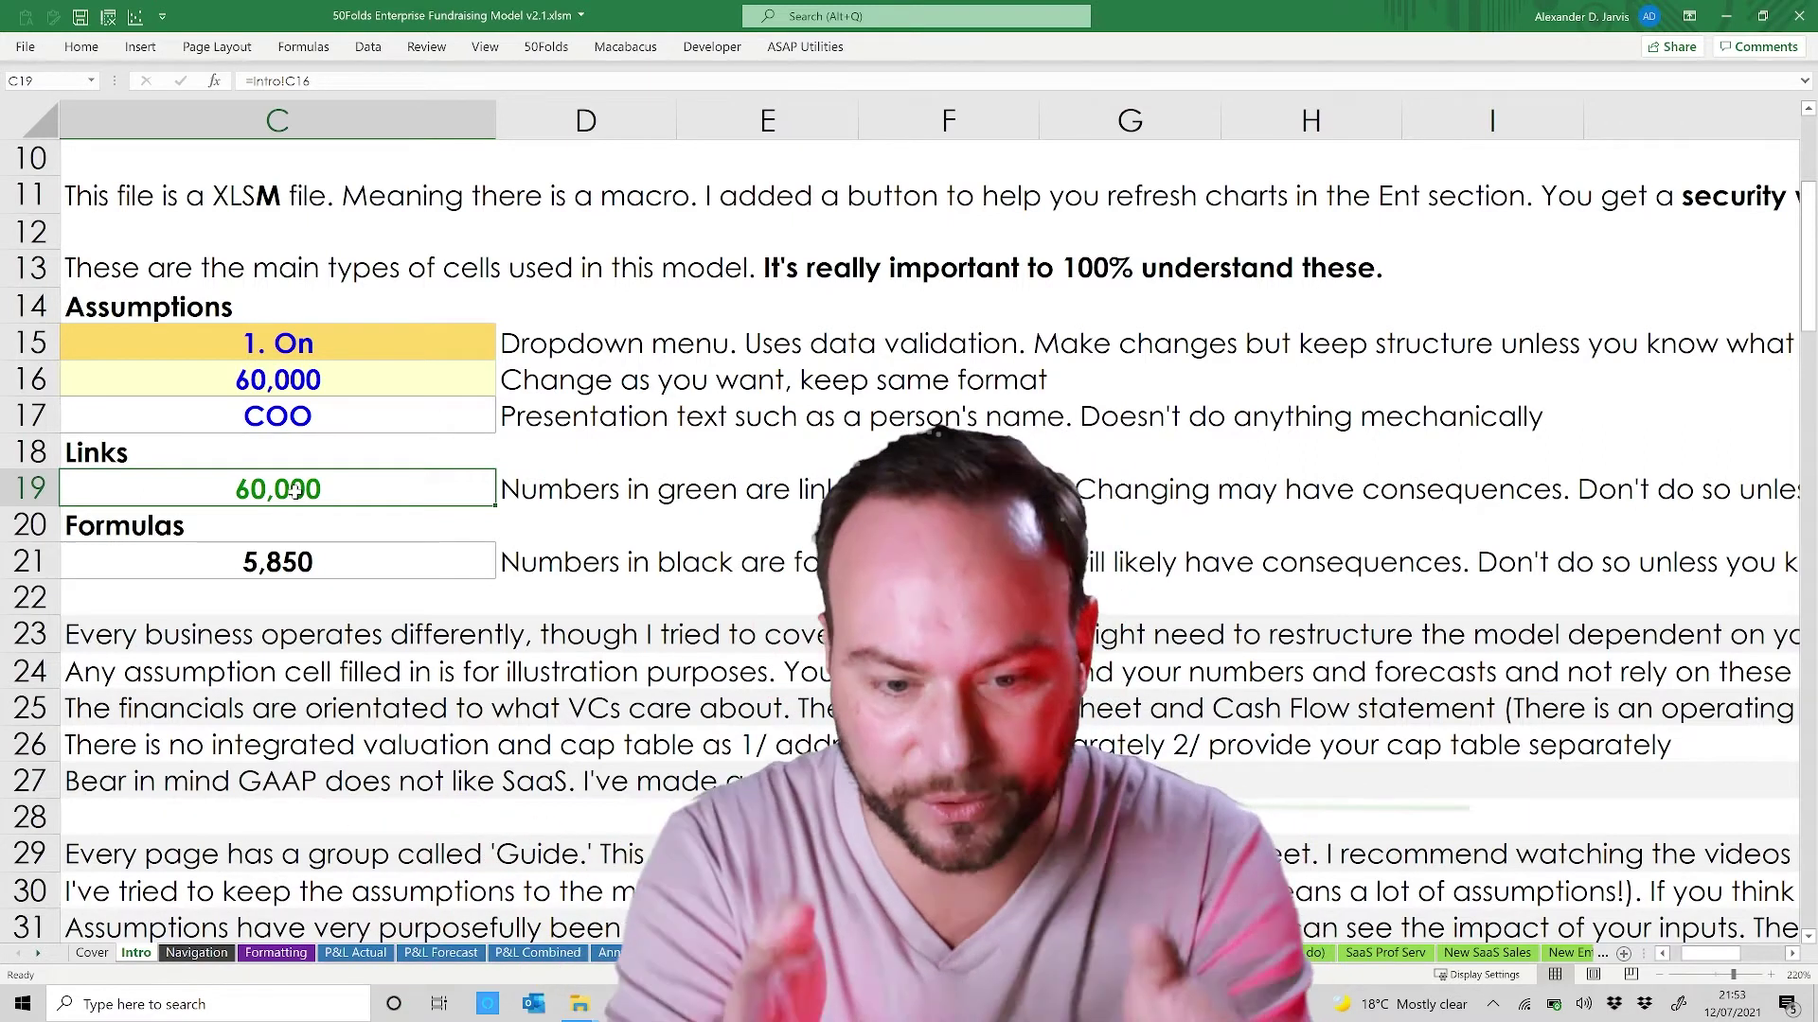
pyautogui.click(275, 564)
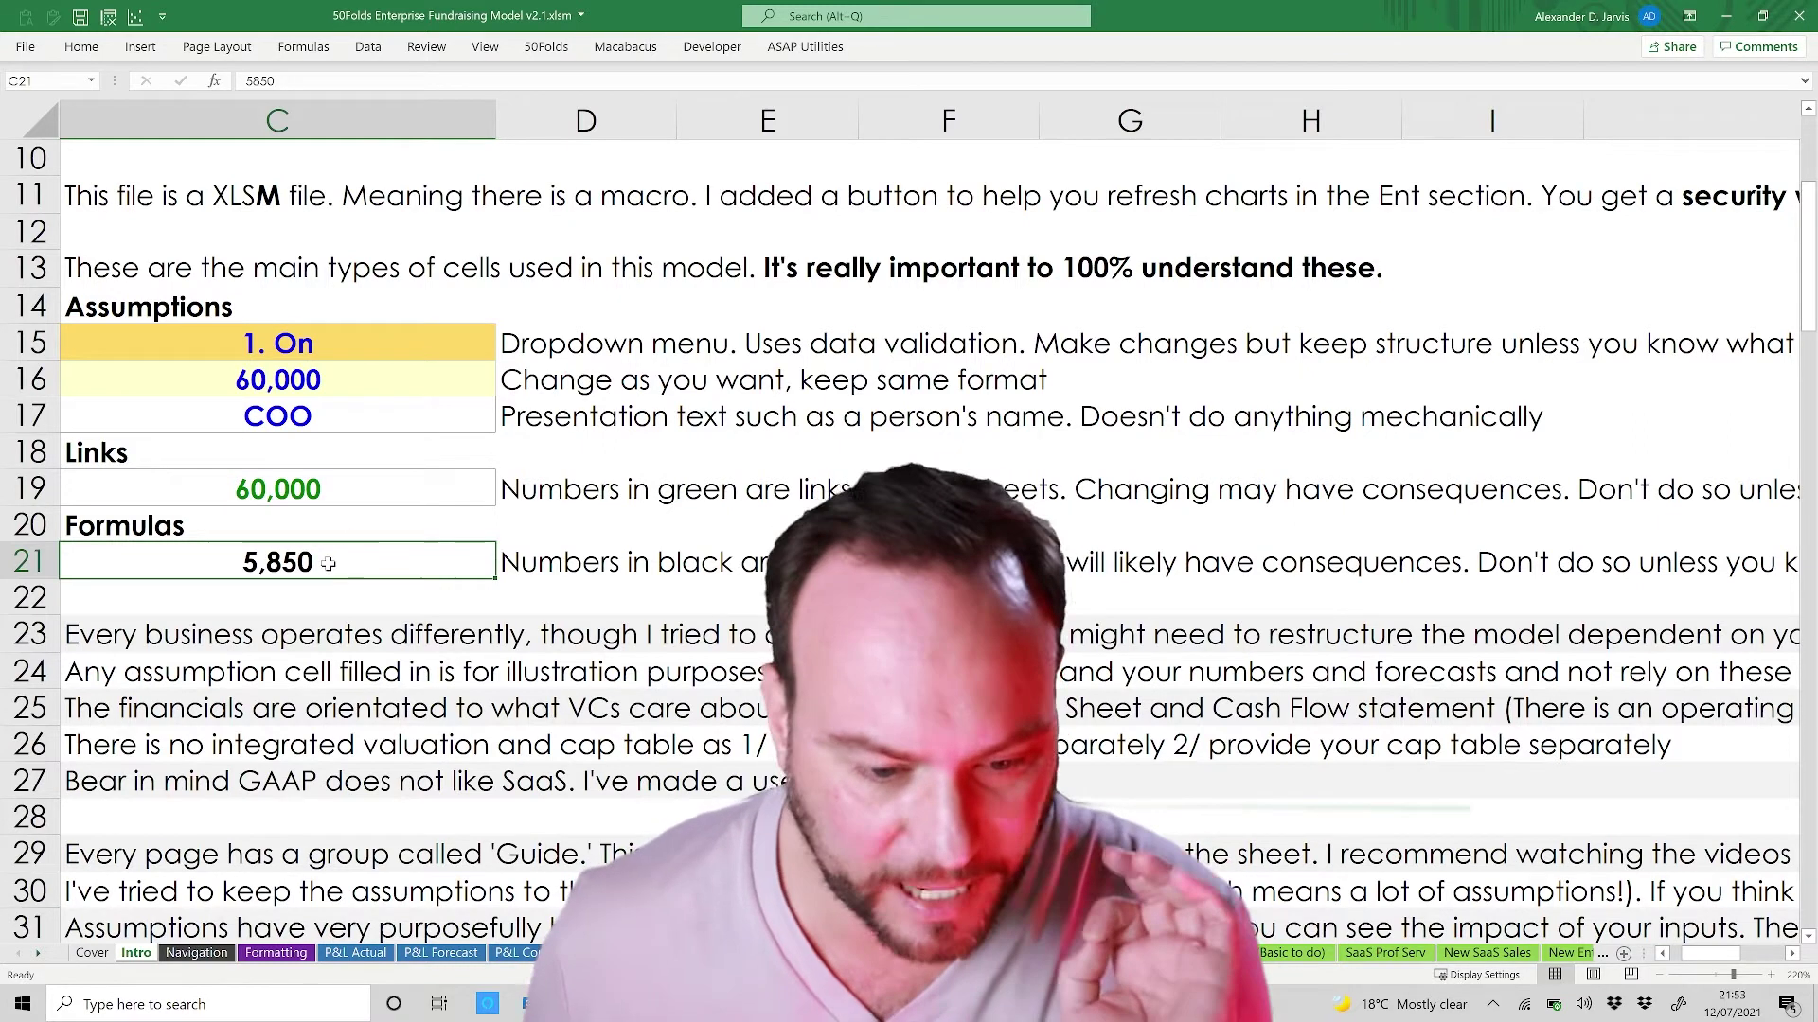
pyautogui.doubleClick(294, 81)
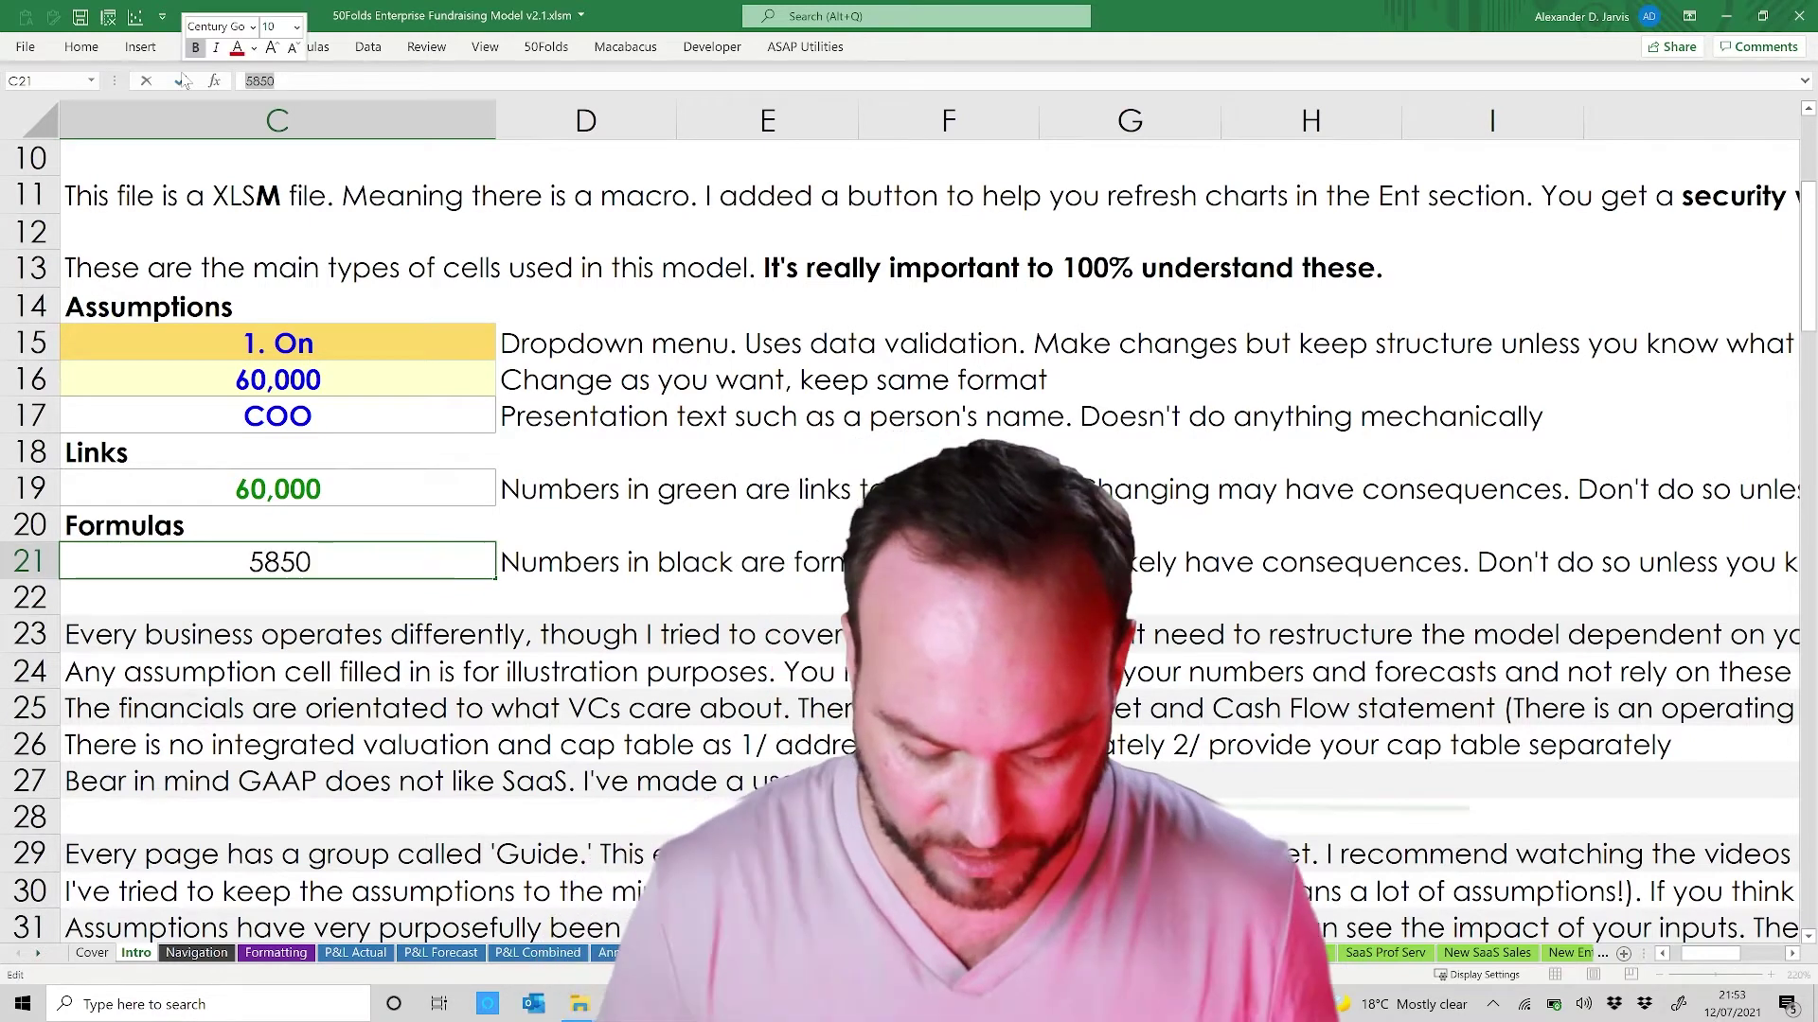
pyautogui.write('=this')
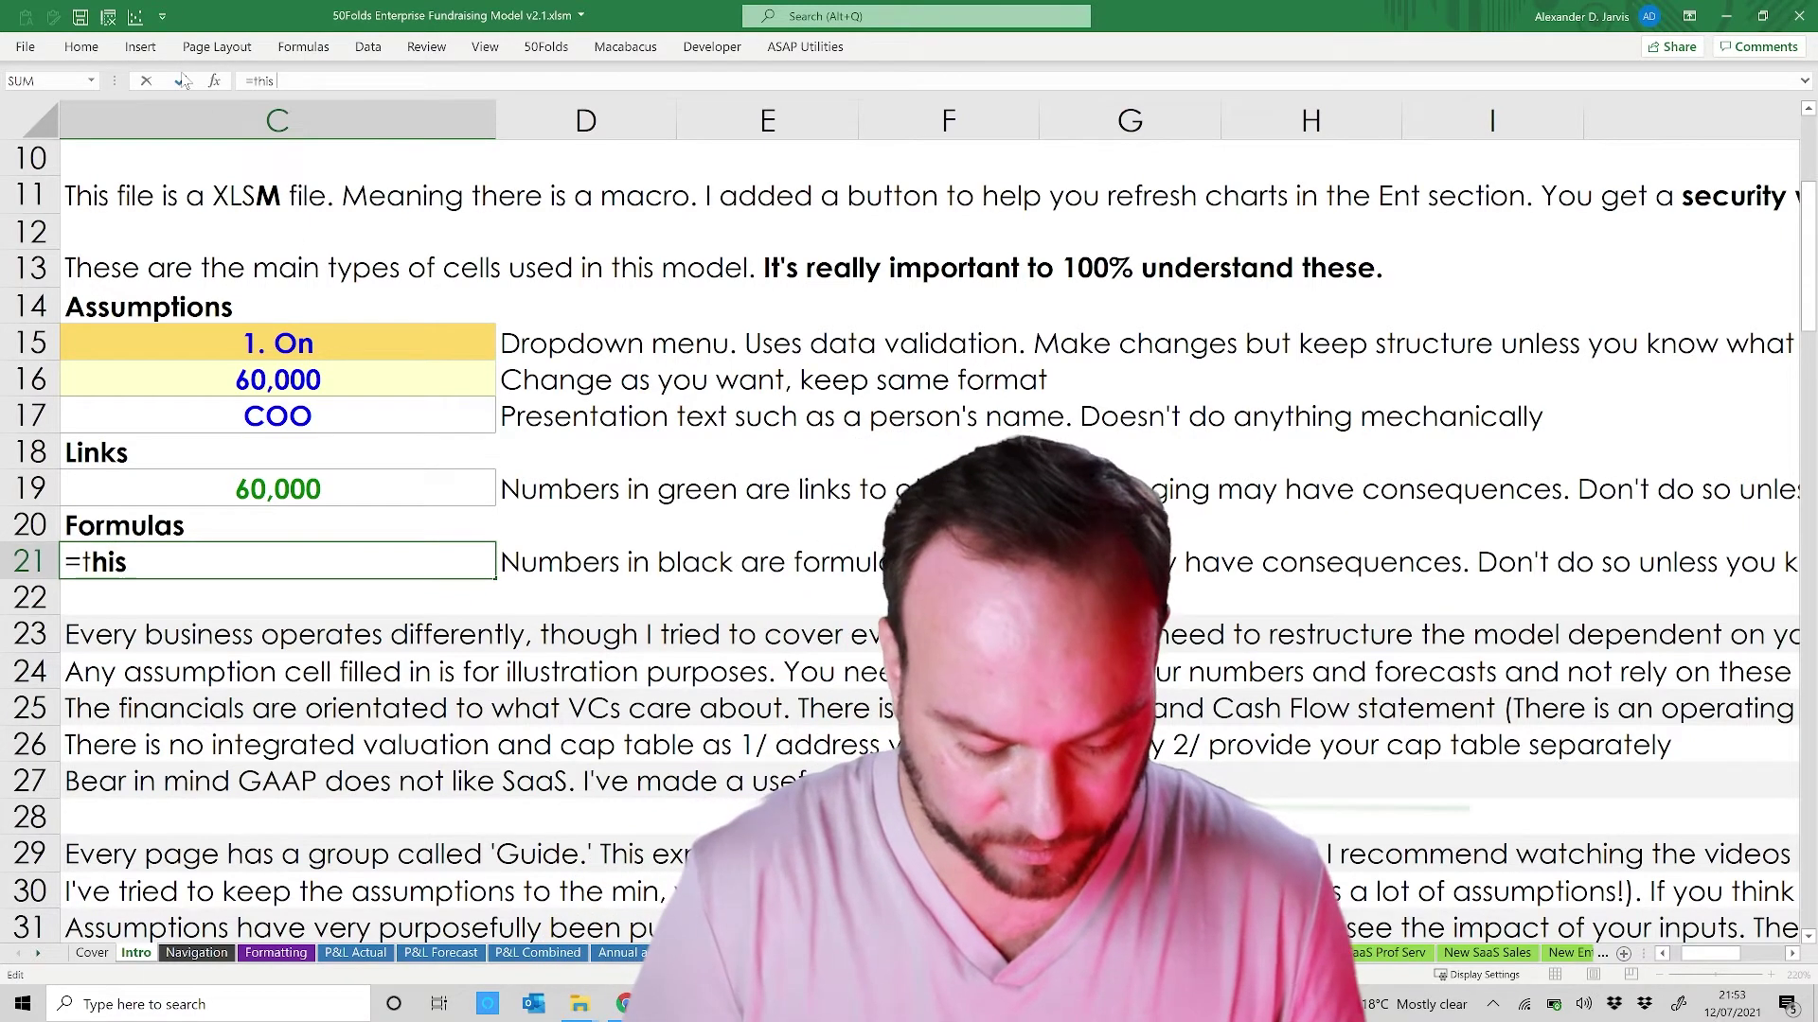
pyautogui.write(' times bey')
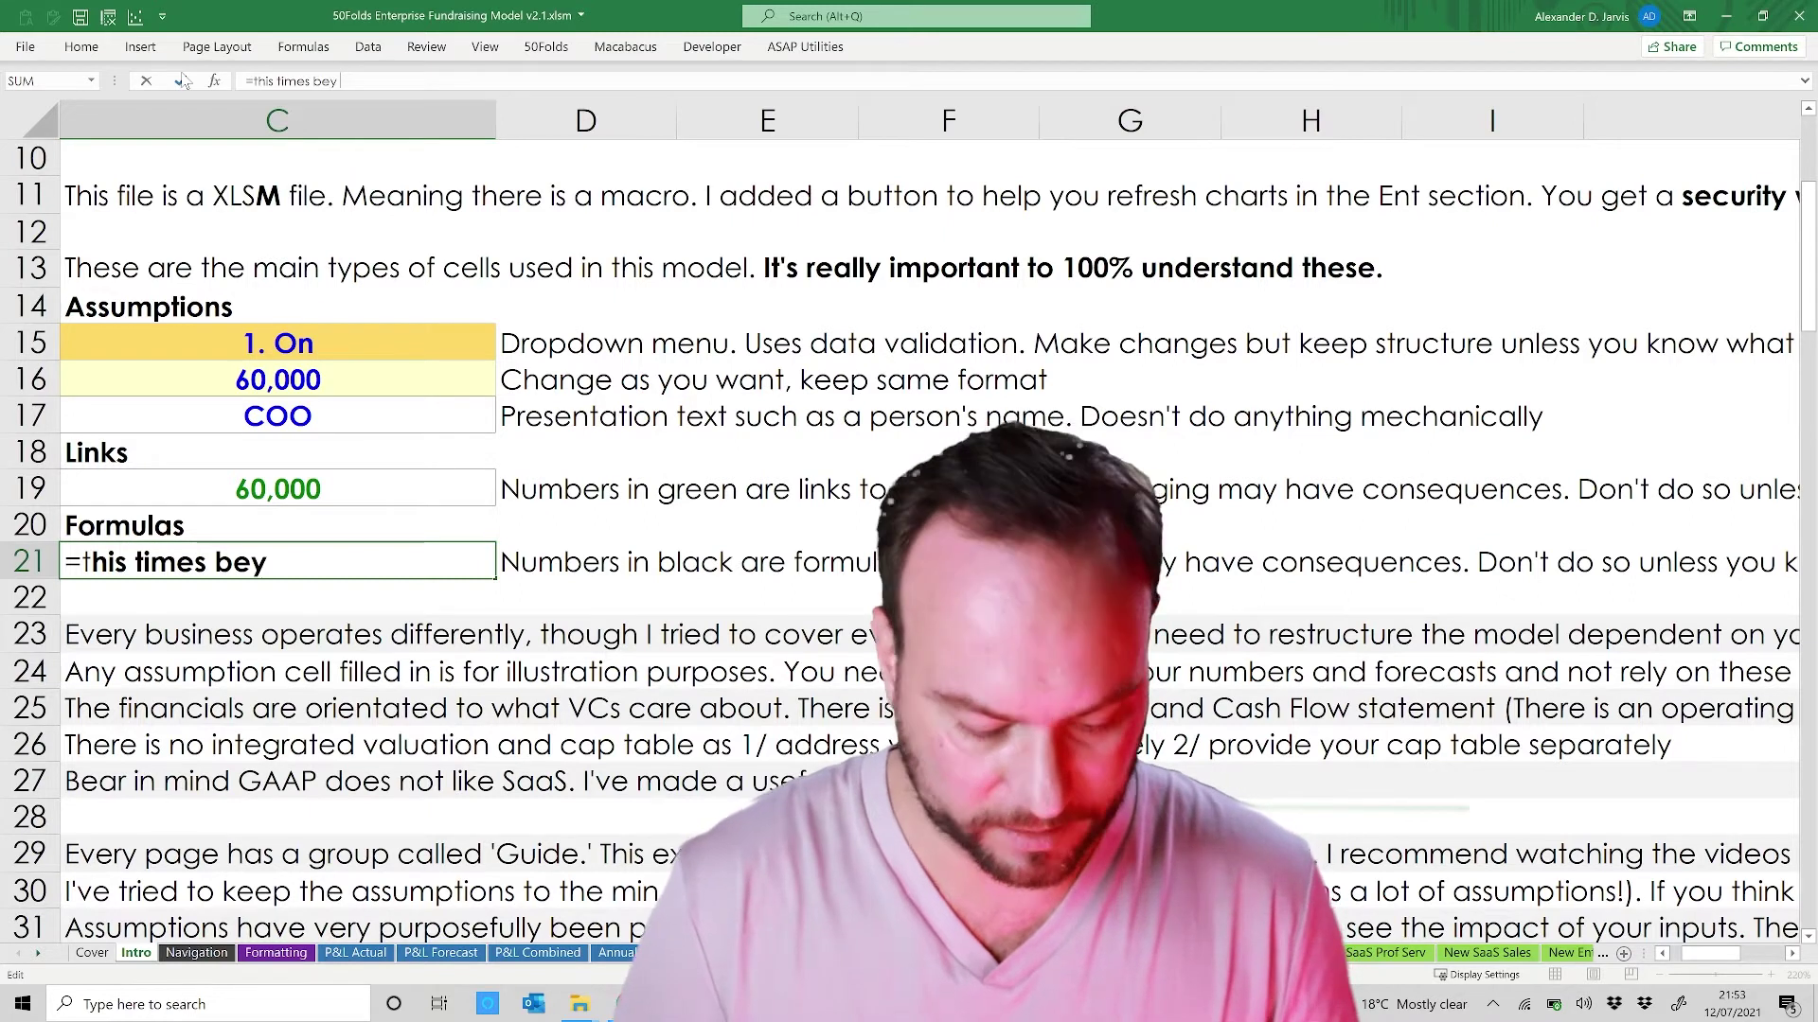
pyautogui.write(' that')
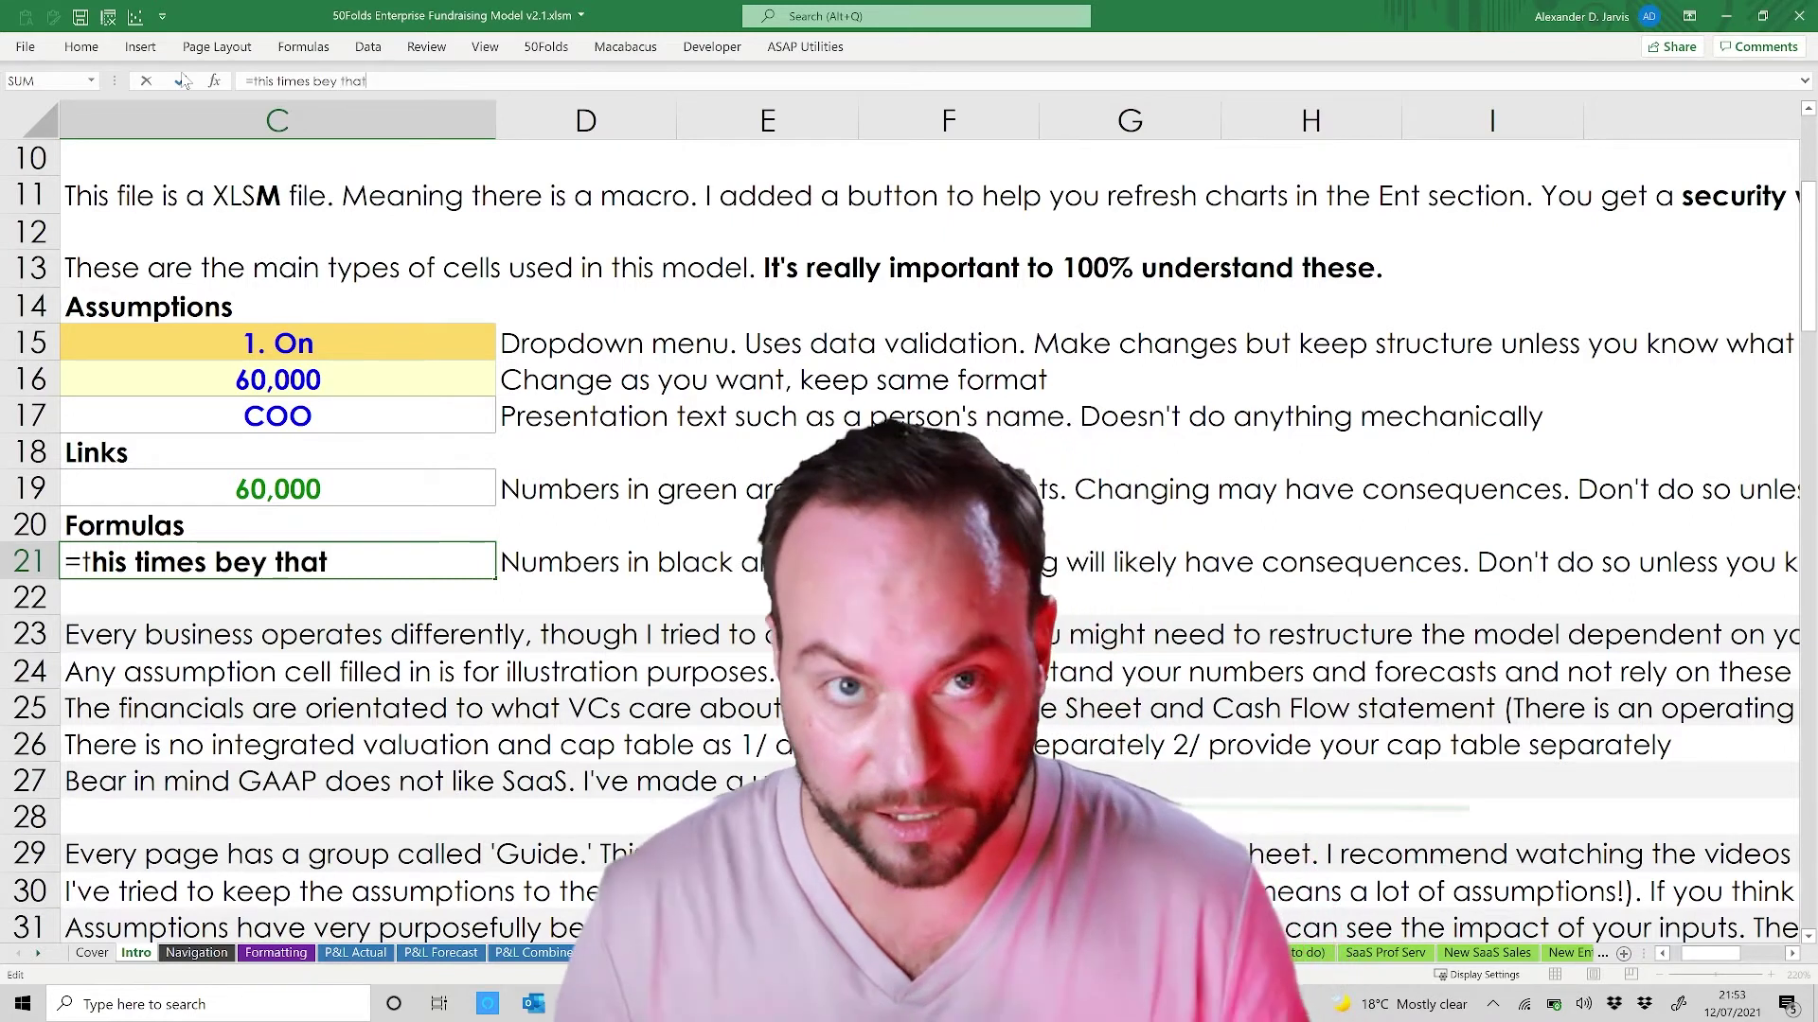
pyautogui.press('Escape')
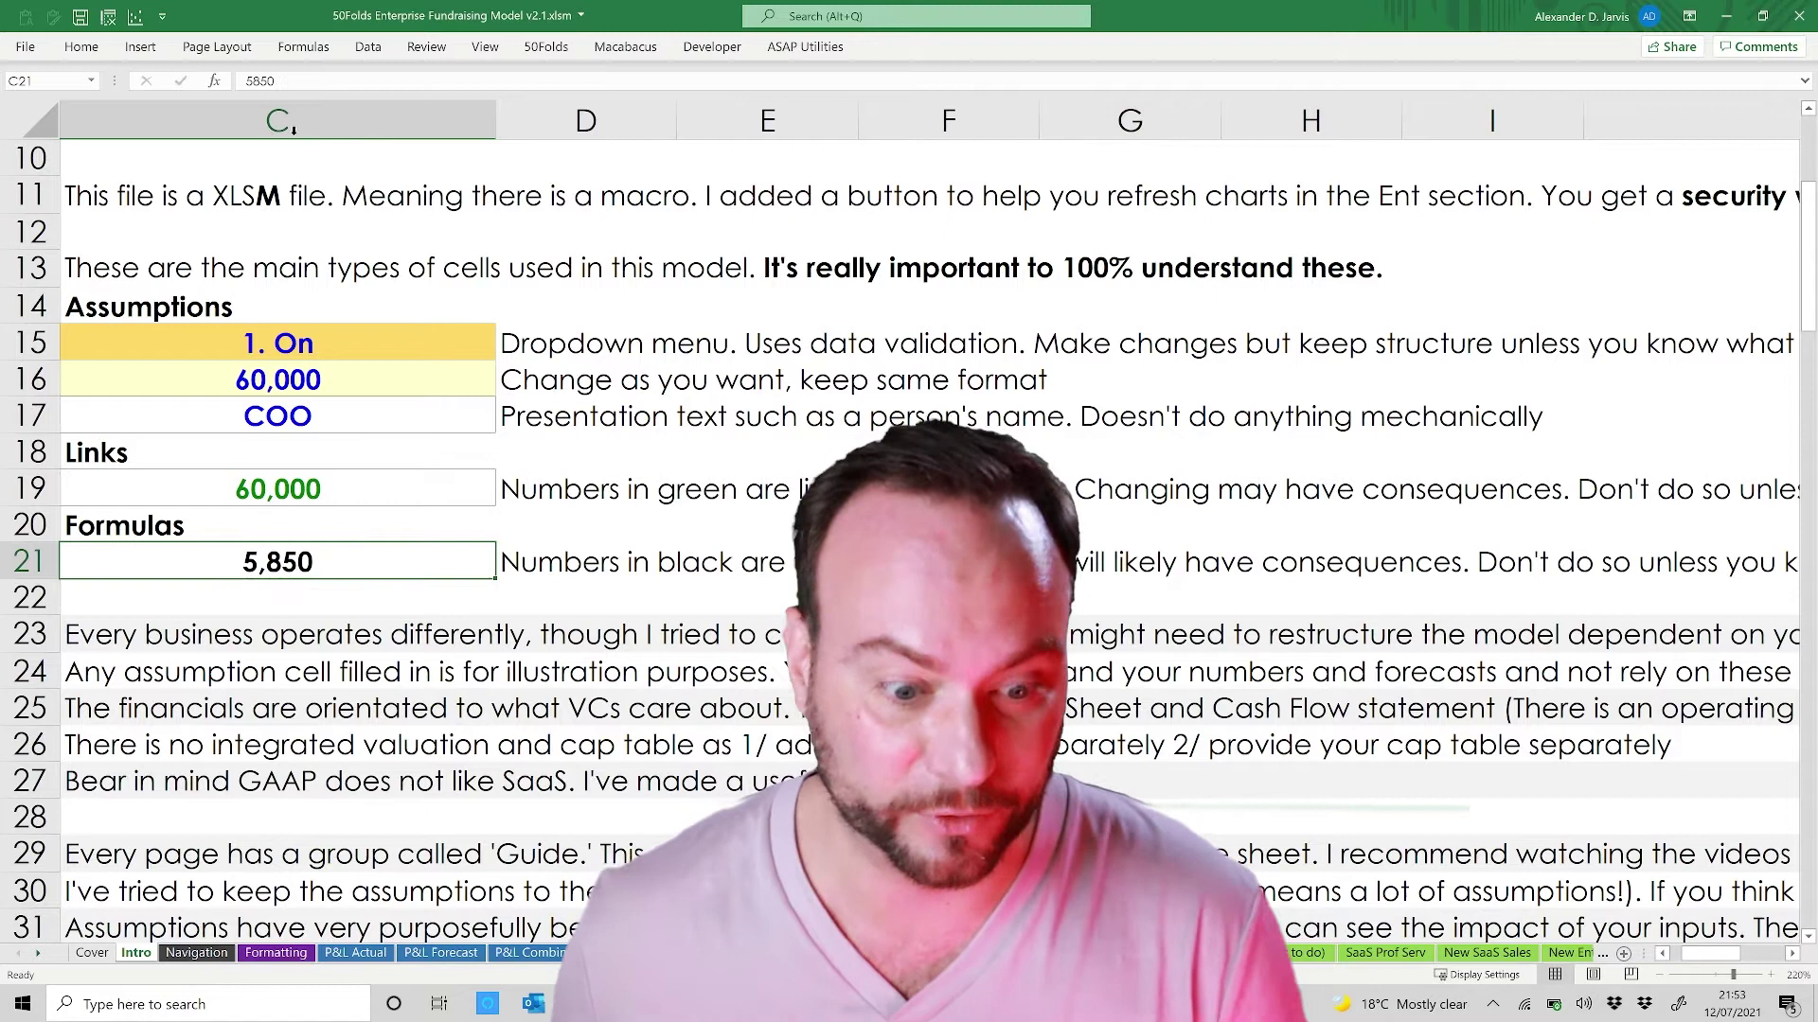
# Step: Trace the green link cell C19 under Links to the source cell it references
pyautogui.click(343, 493)
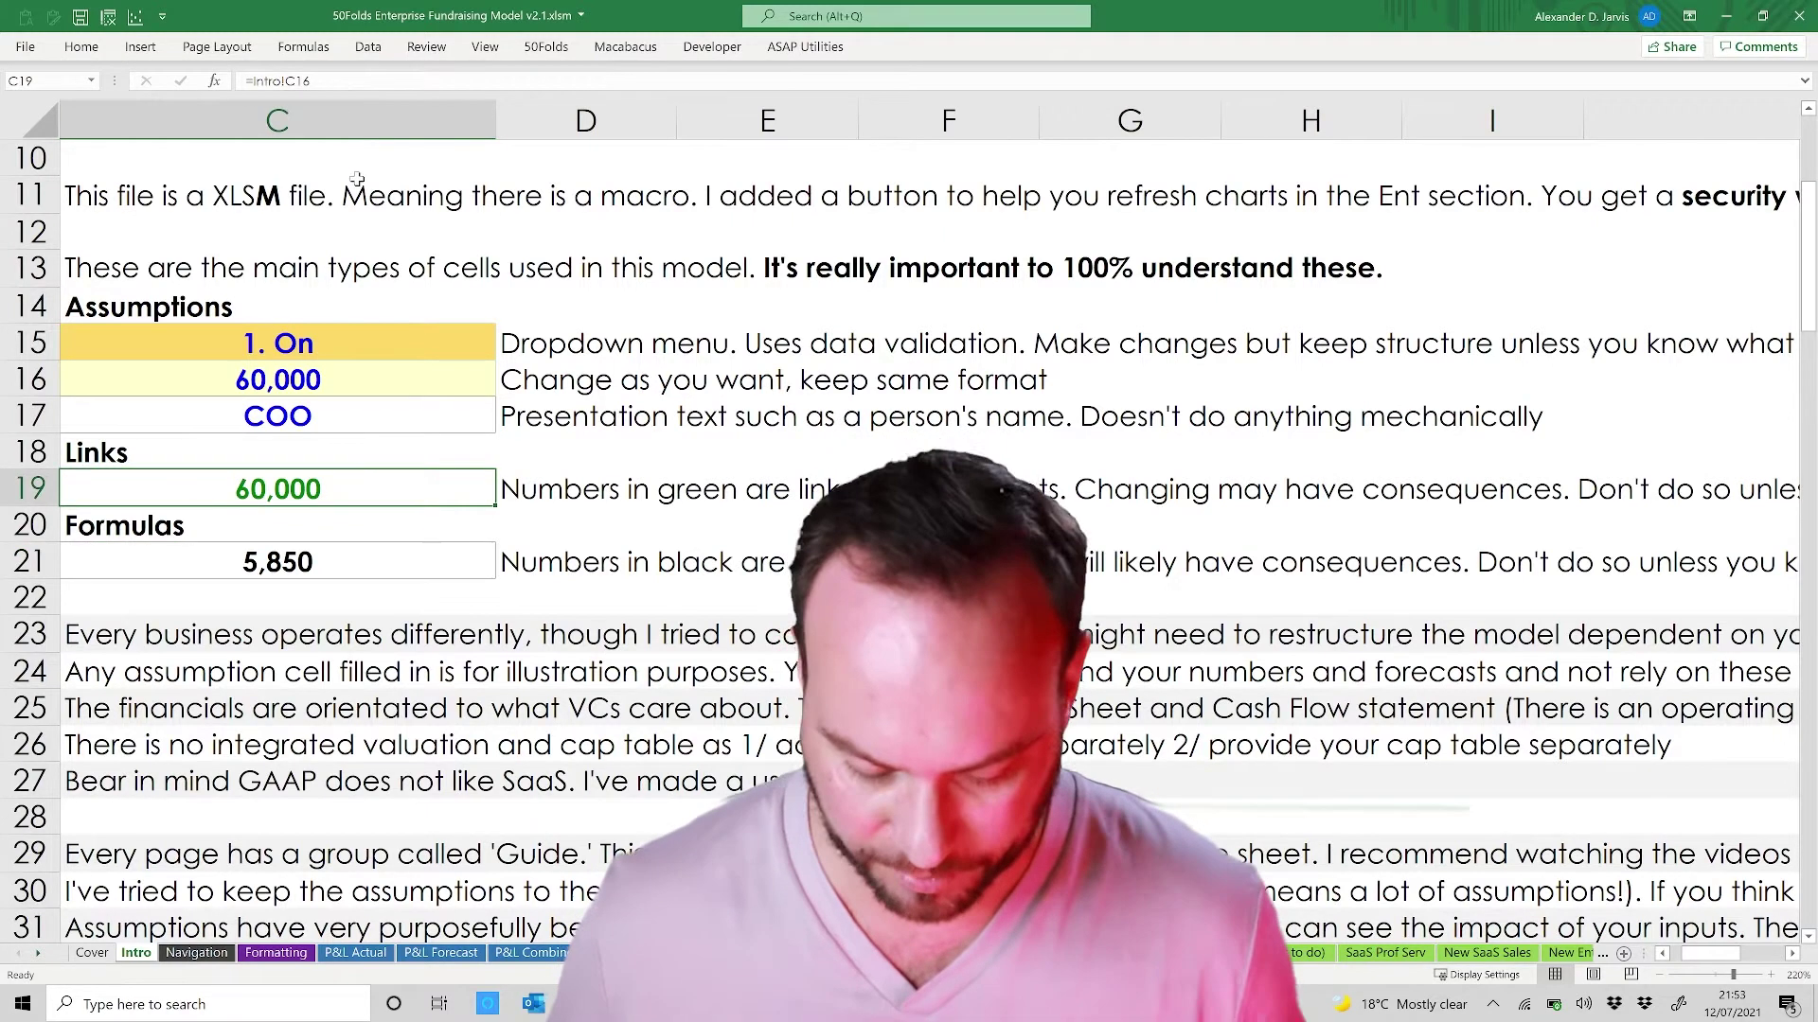
pyautogui.hotkey('ctrl', '[')
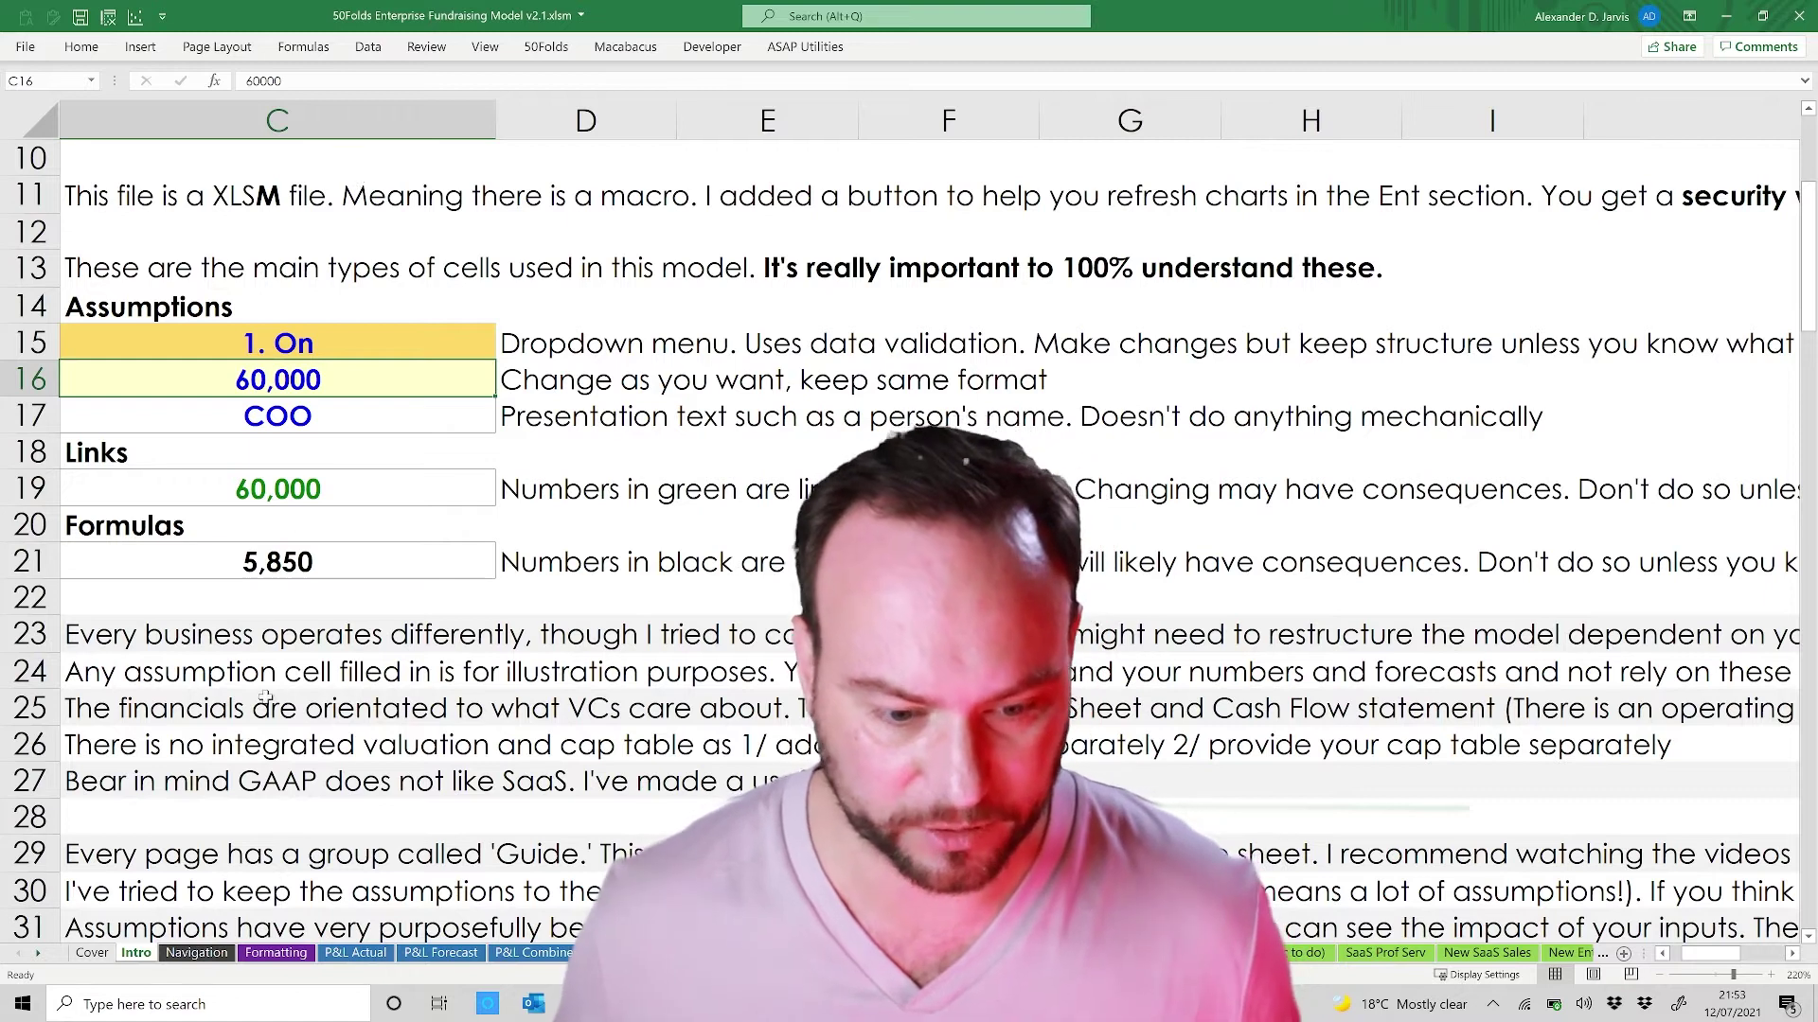
pyautogui.scroll(2, 440, 553)
pyautogui.scroll(-4, 441, 553)
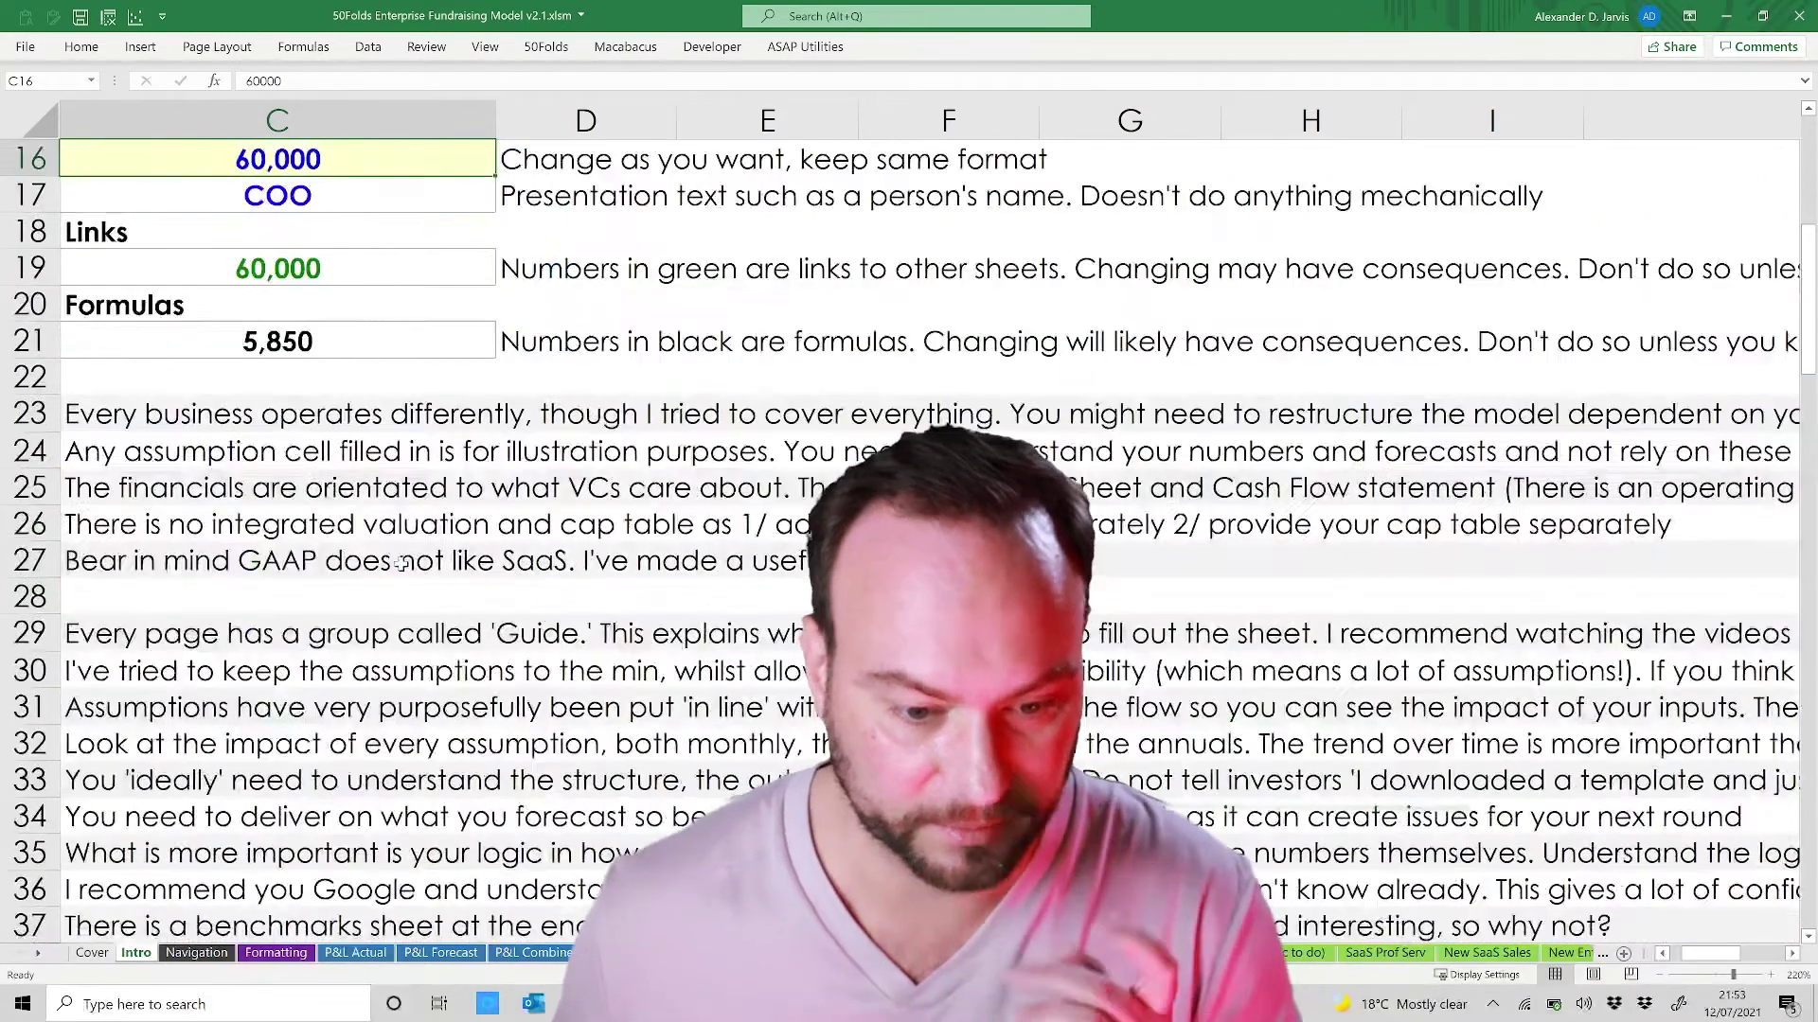
pyautogui.scroll(1, 397, 565)
pyautogui.scroll(3, 371, 581)
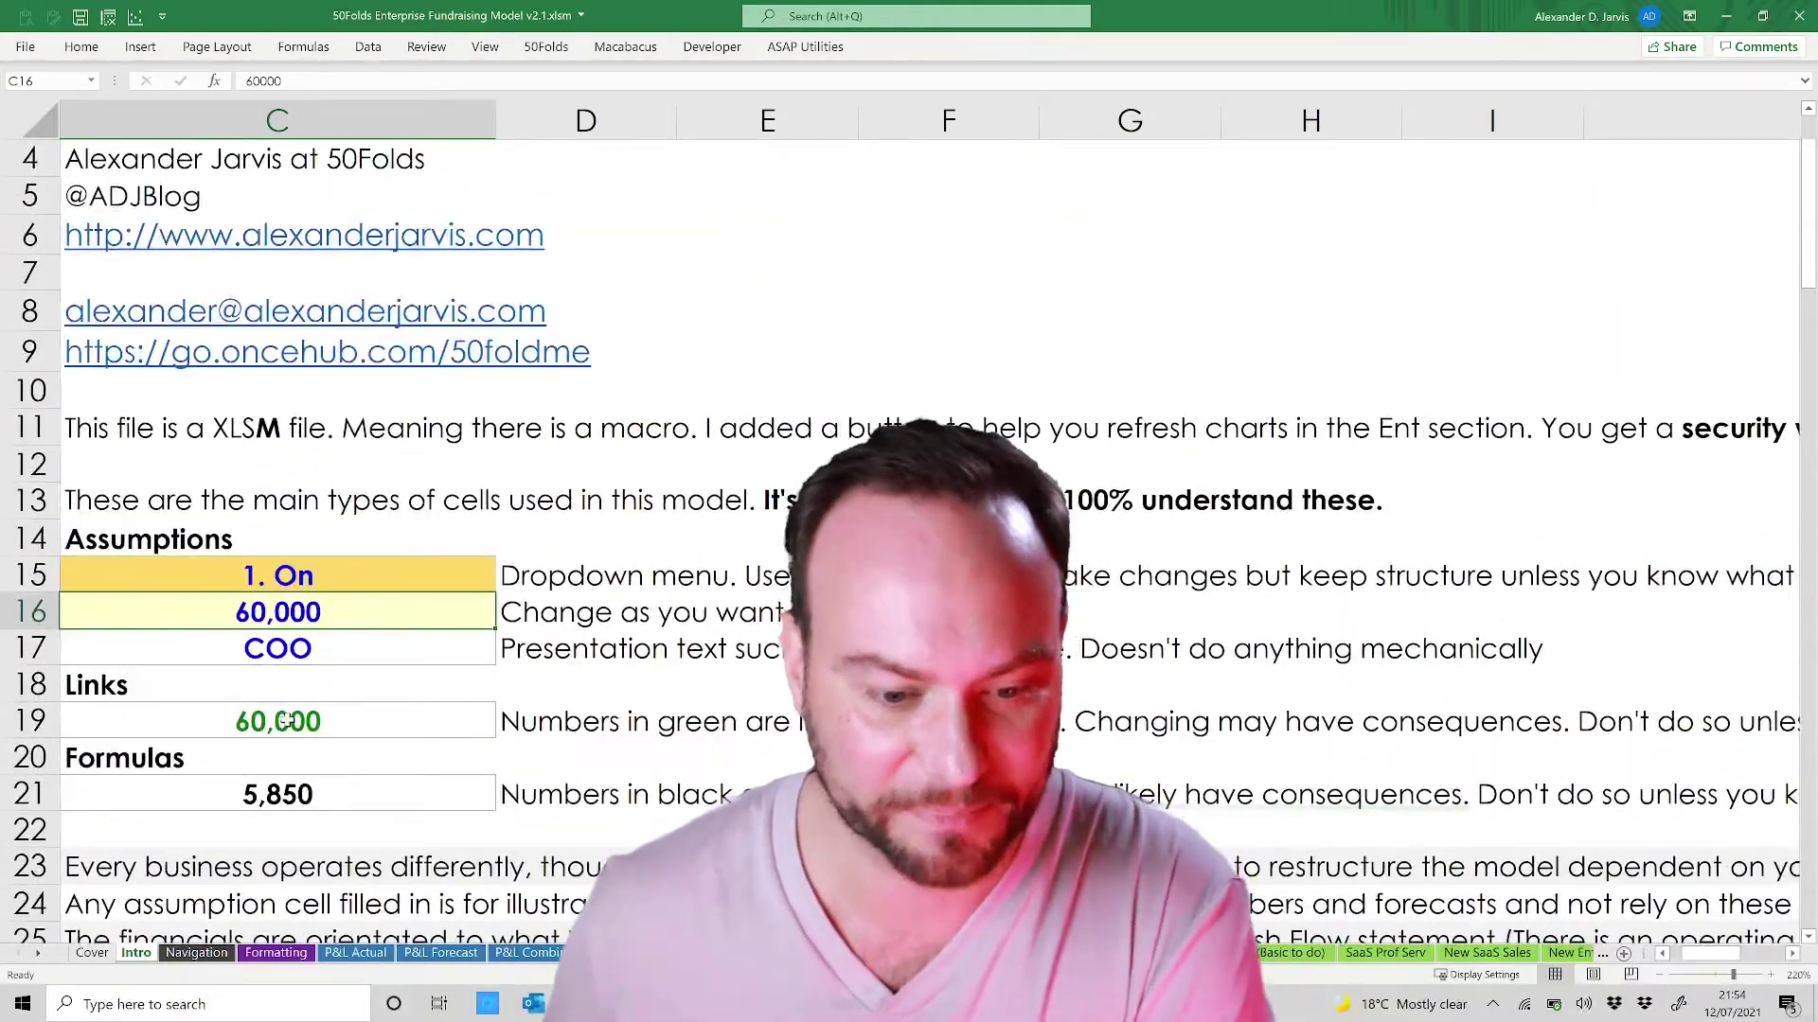
pyautogui.click(268, 743)
pyautogui.click(274, 718)
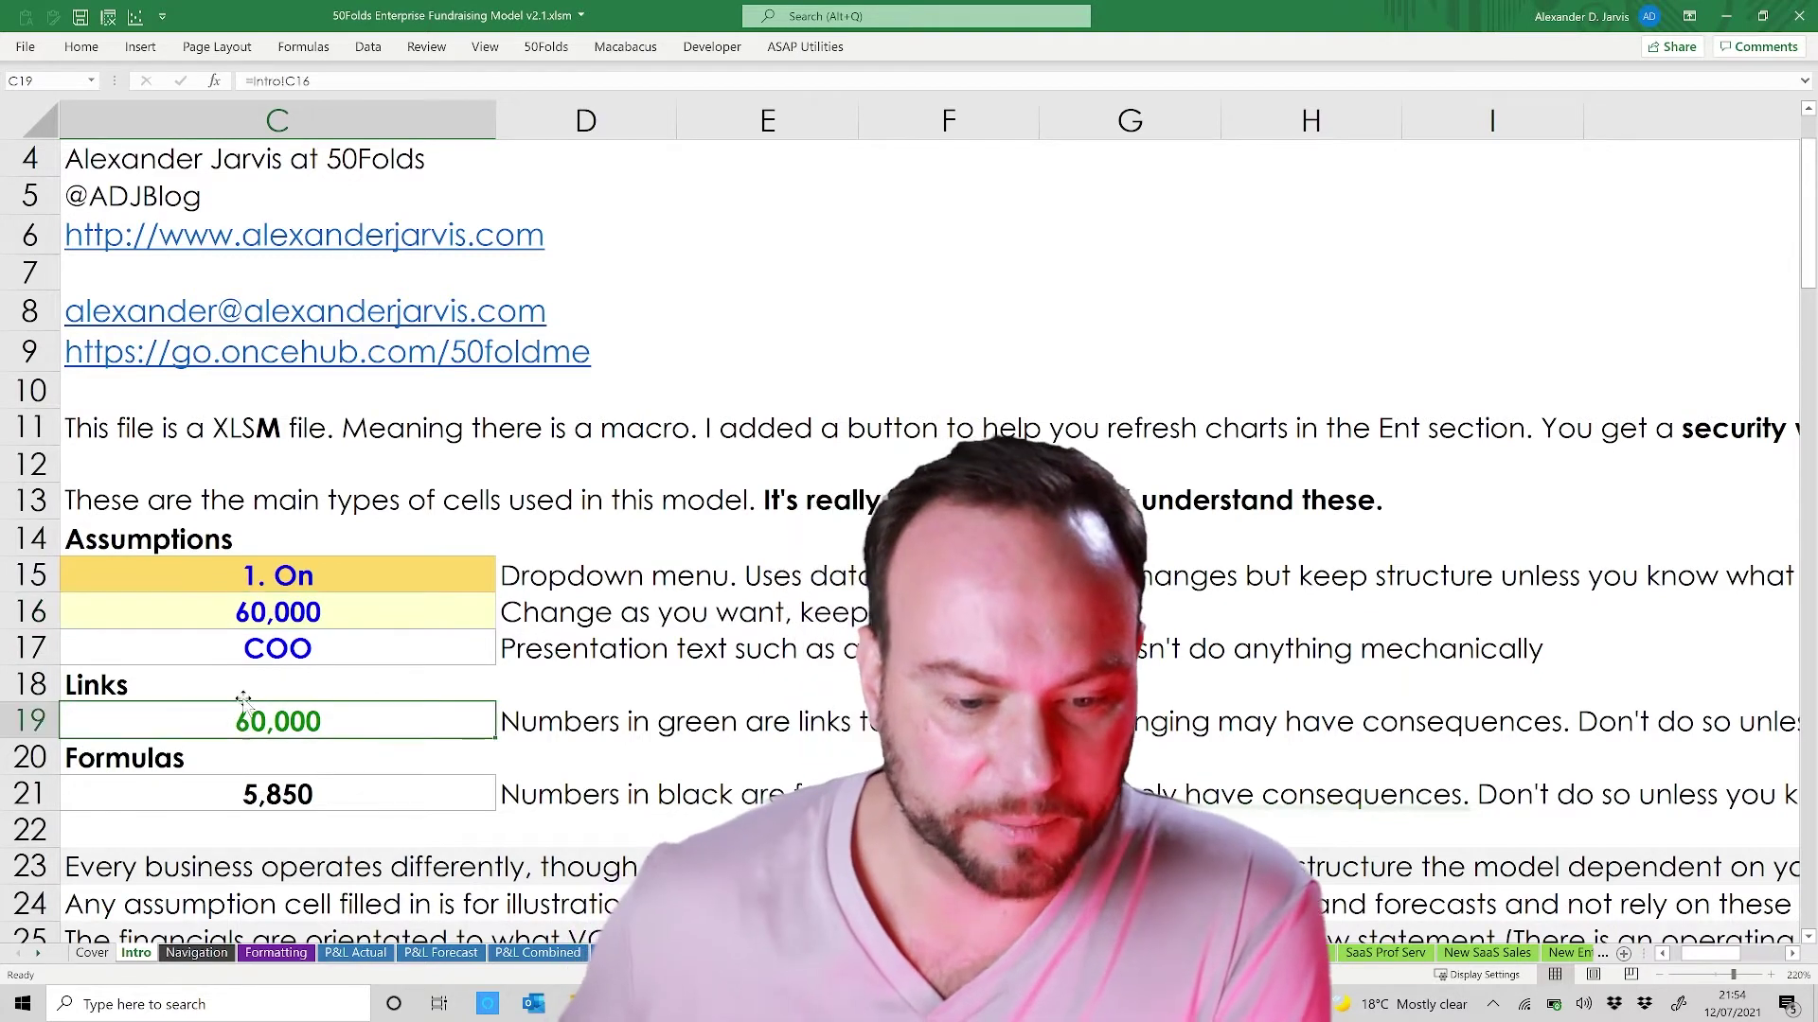
pyautogui.hotkey('ctrl', '[')
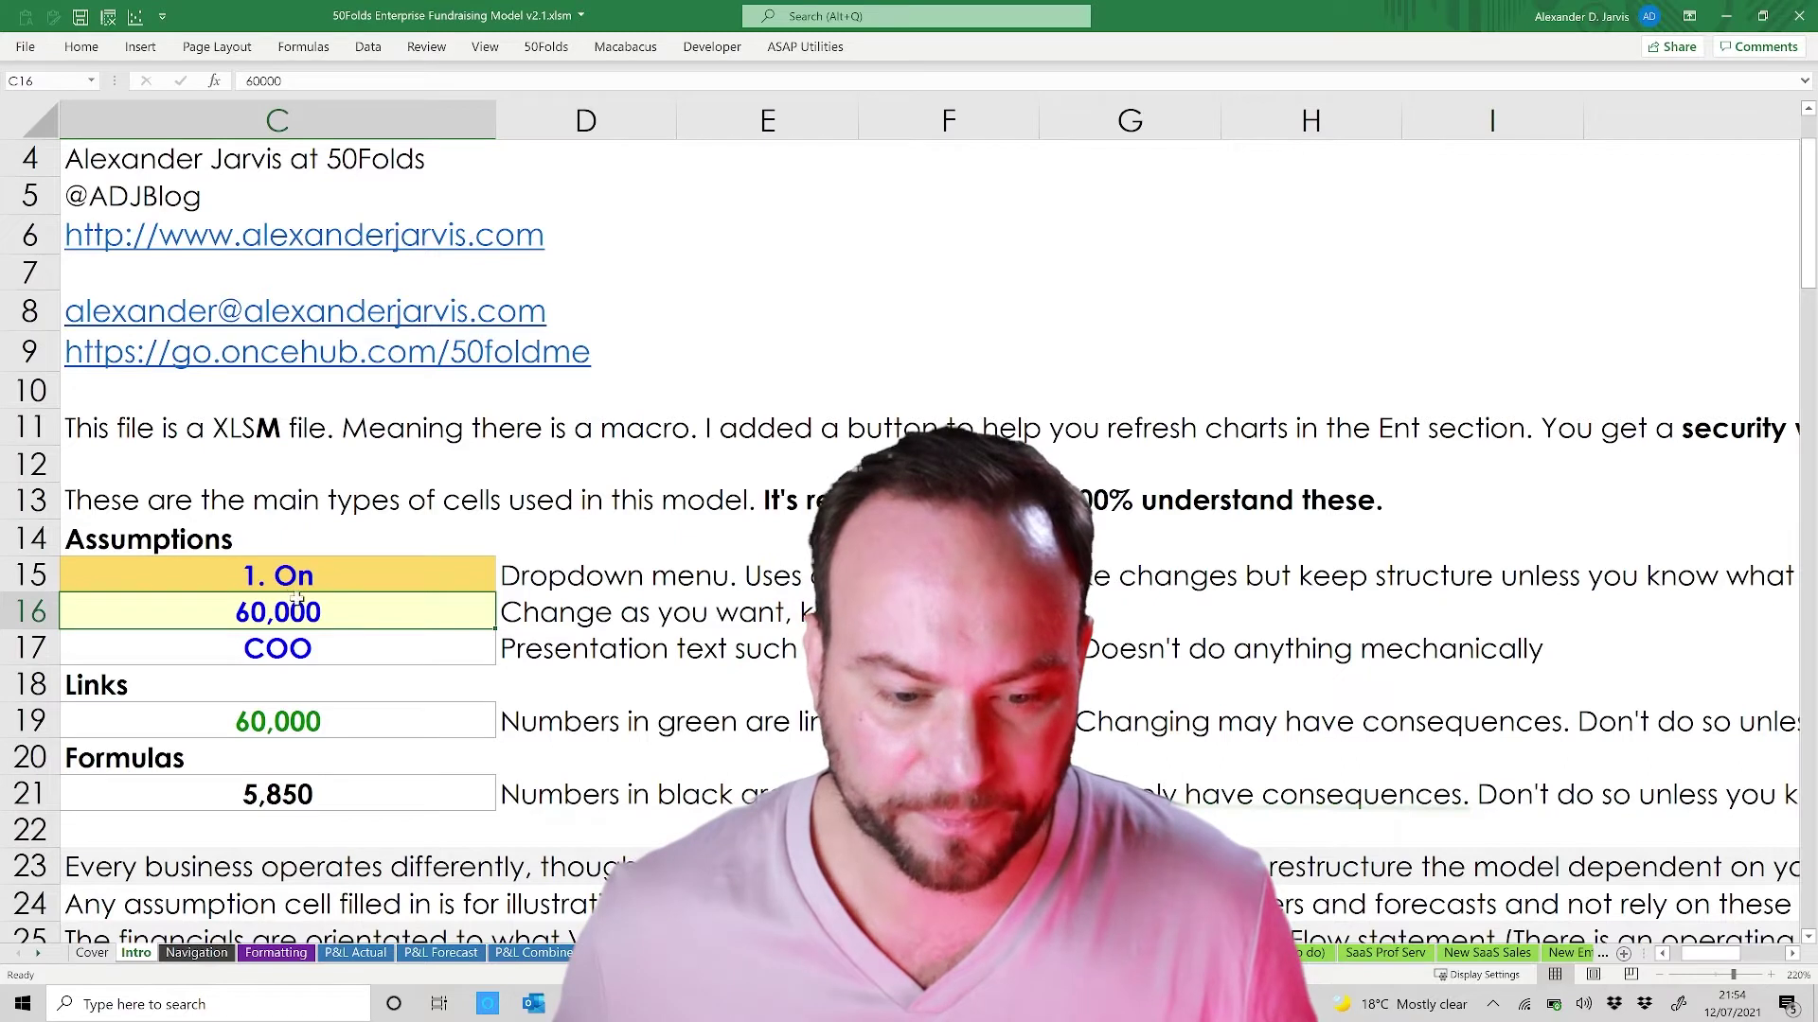
# Step: Show the dropdown options of assumption cell C15, keeping 1. On selected
pyautogui.click(336, 580)
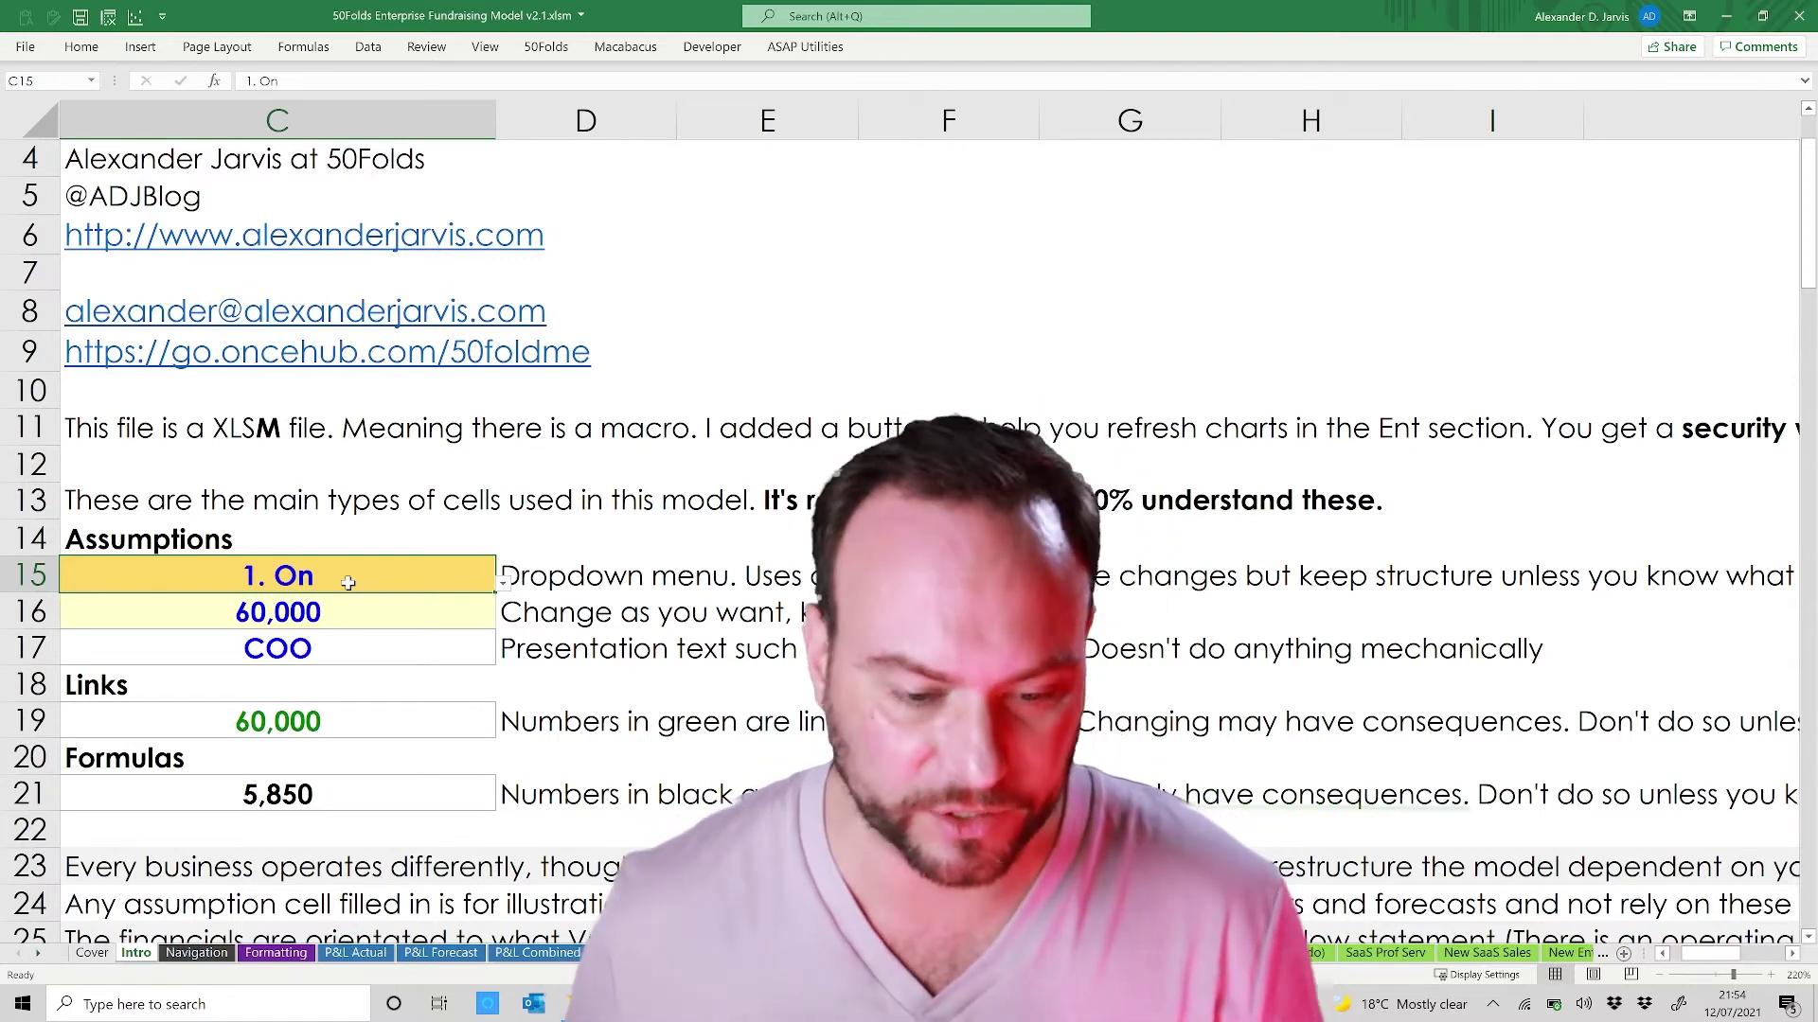
pyautogui.click(503, 584)
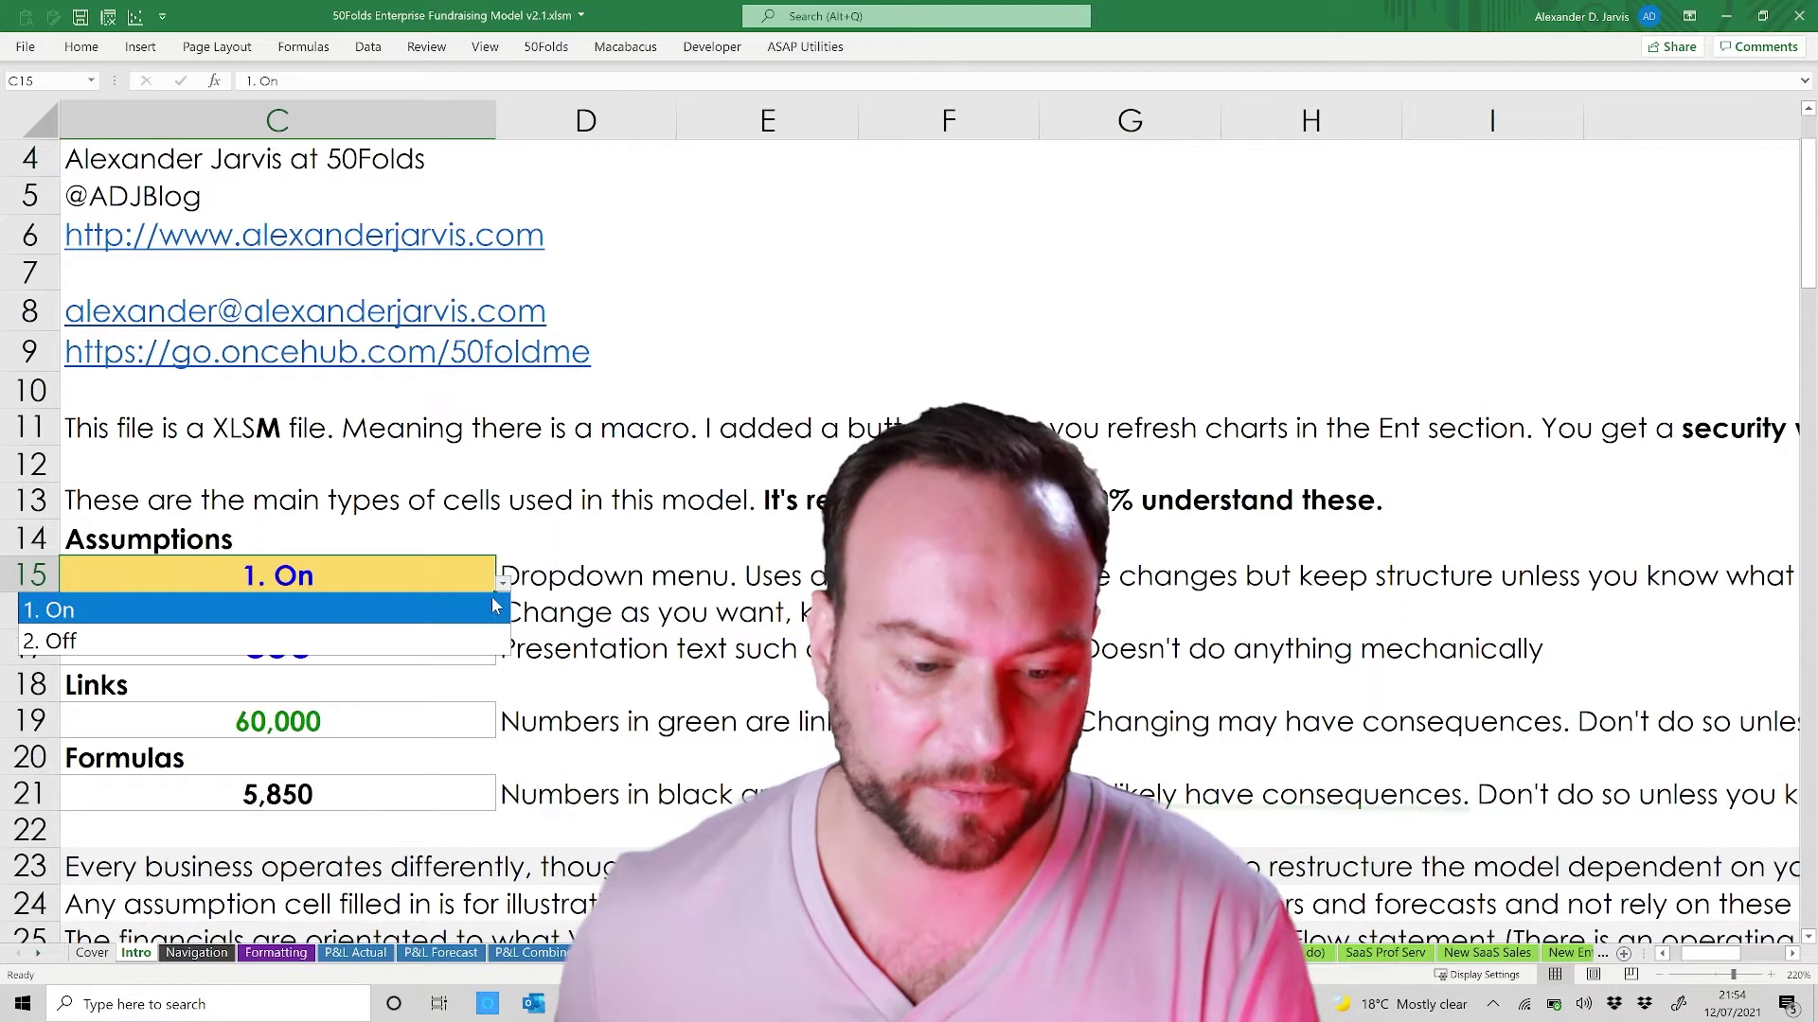
pyautogui.click(482, 608)
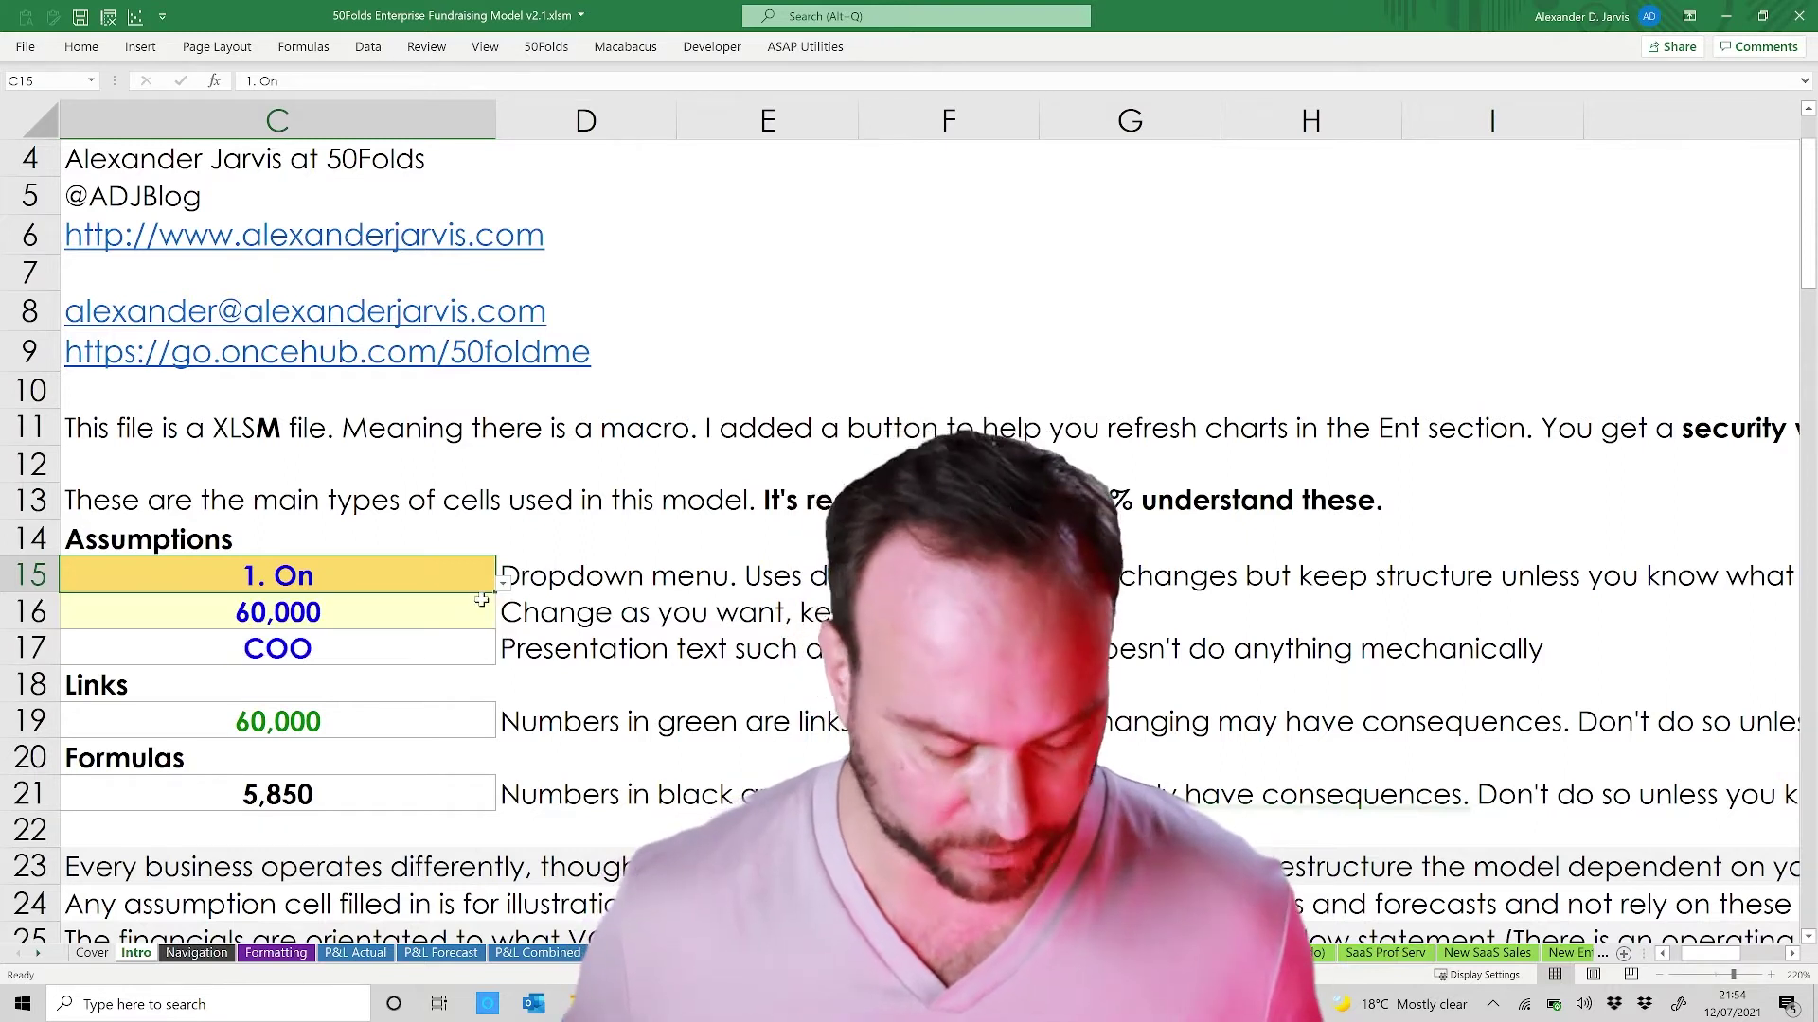
pyautogui.hotkey('alt', 'Down')
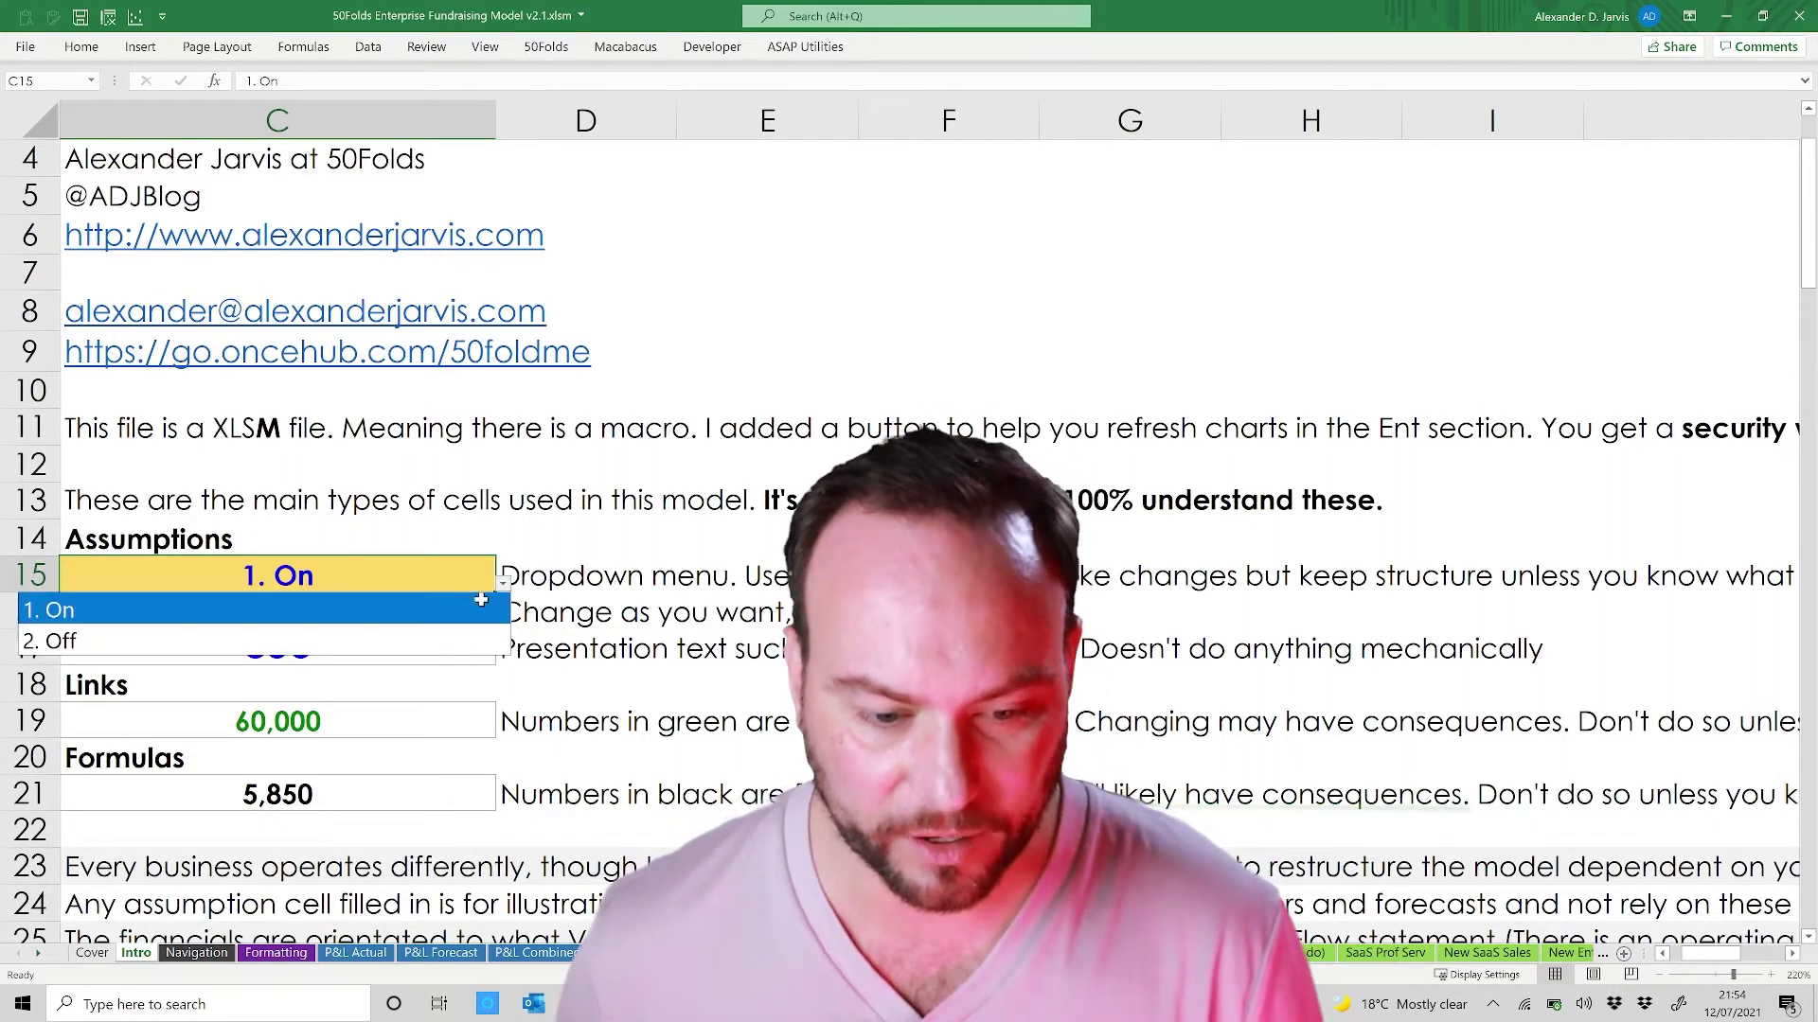
pyautogui.click(481, 600)
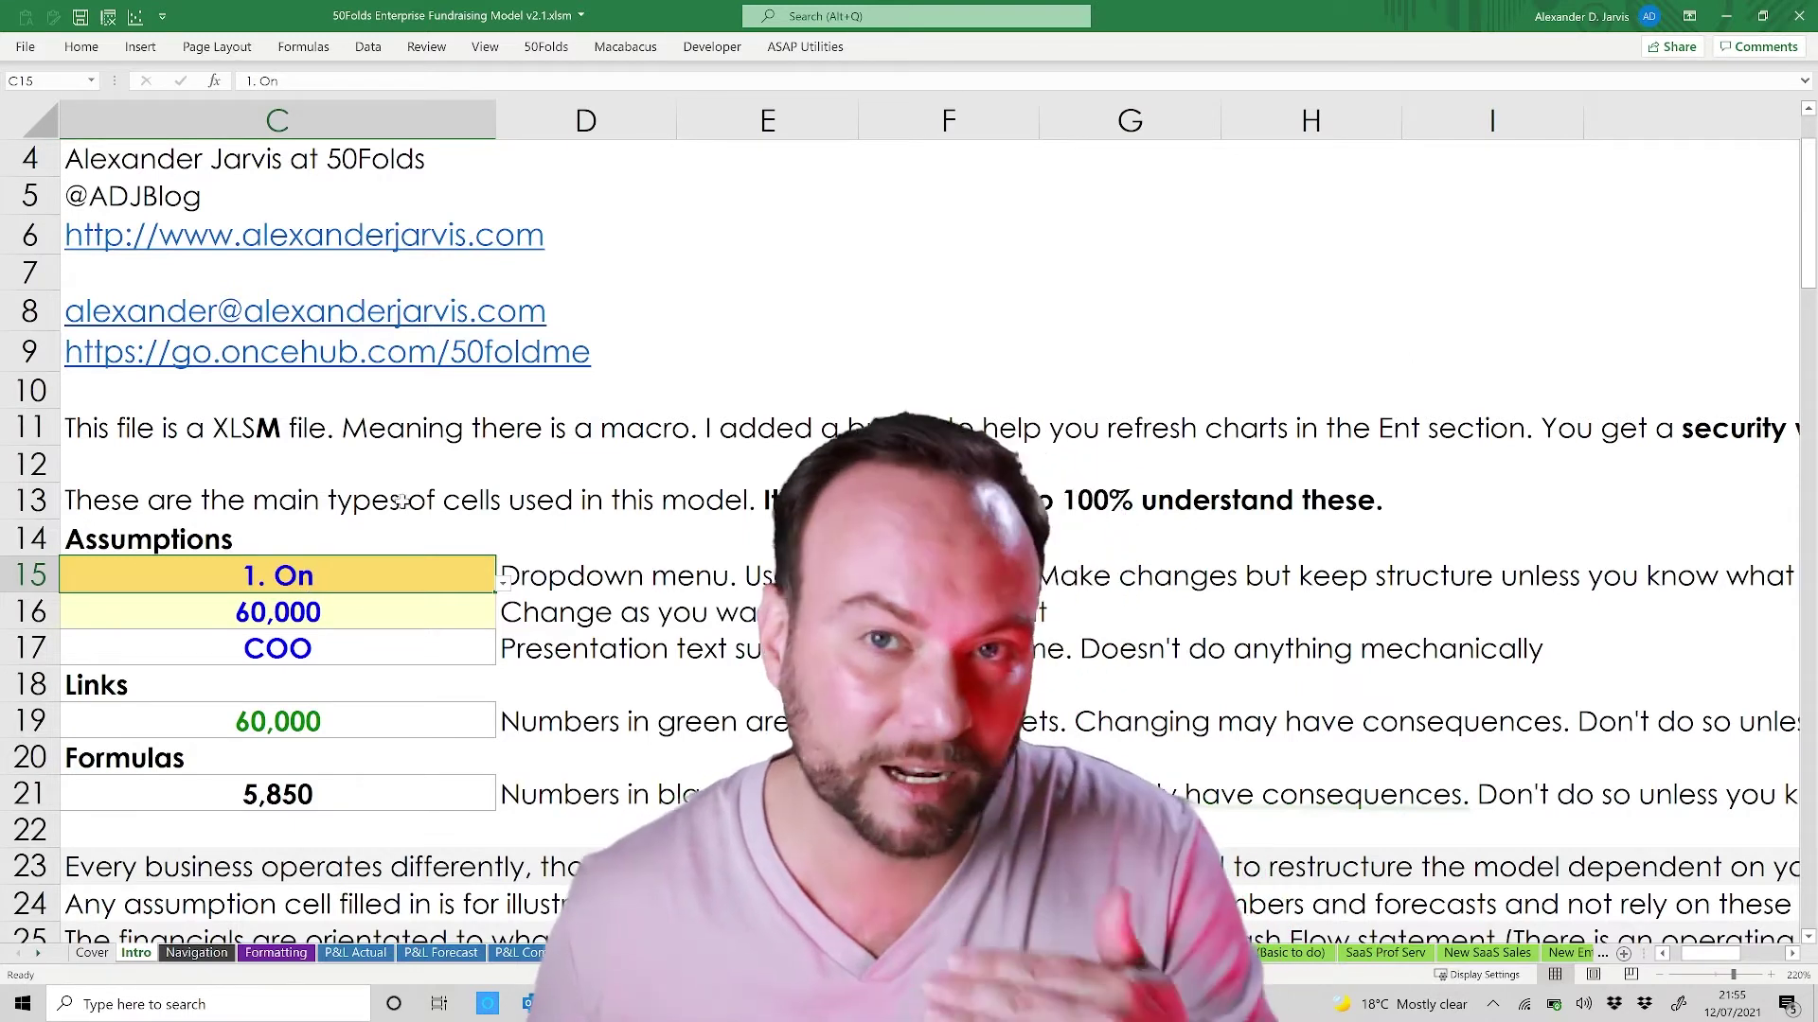
# Step: Compare the yellow input cell C16 and text cell C17 with the green link cell C19 and black formula cell C21
pyautogui.click(377, 615)
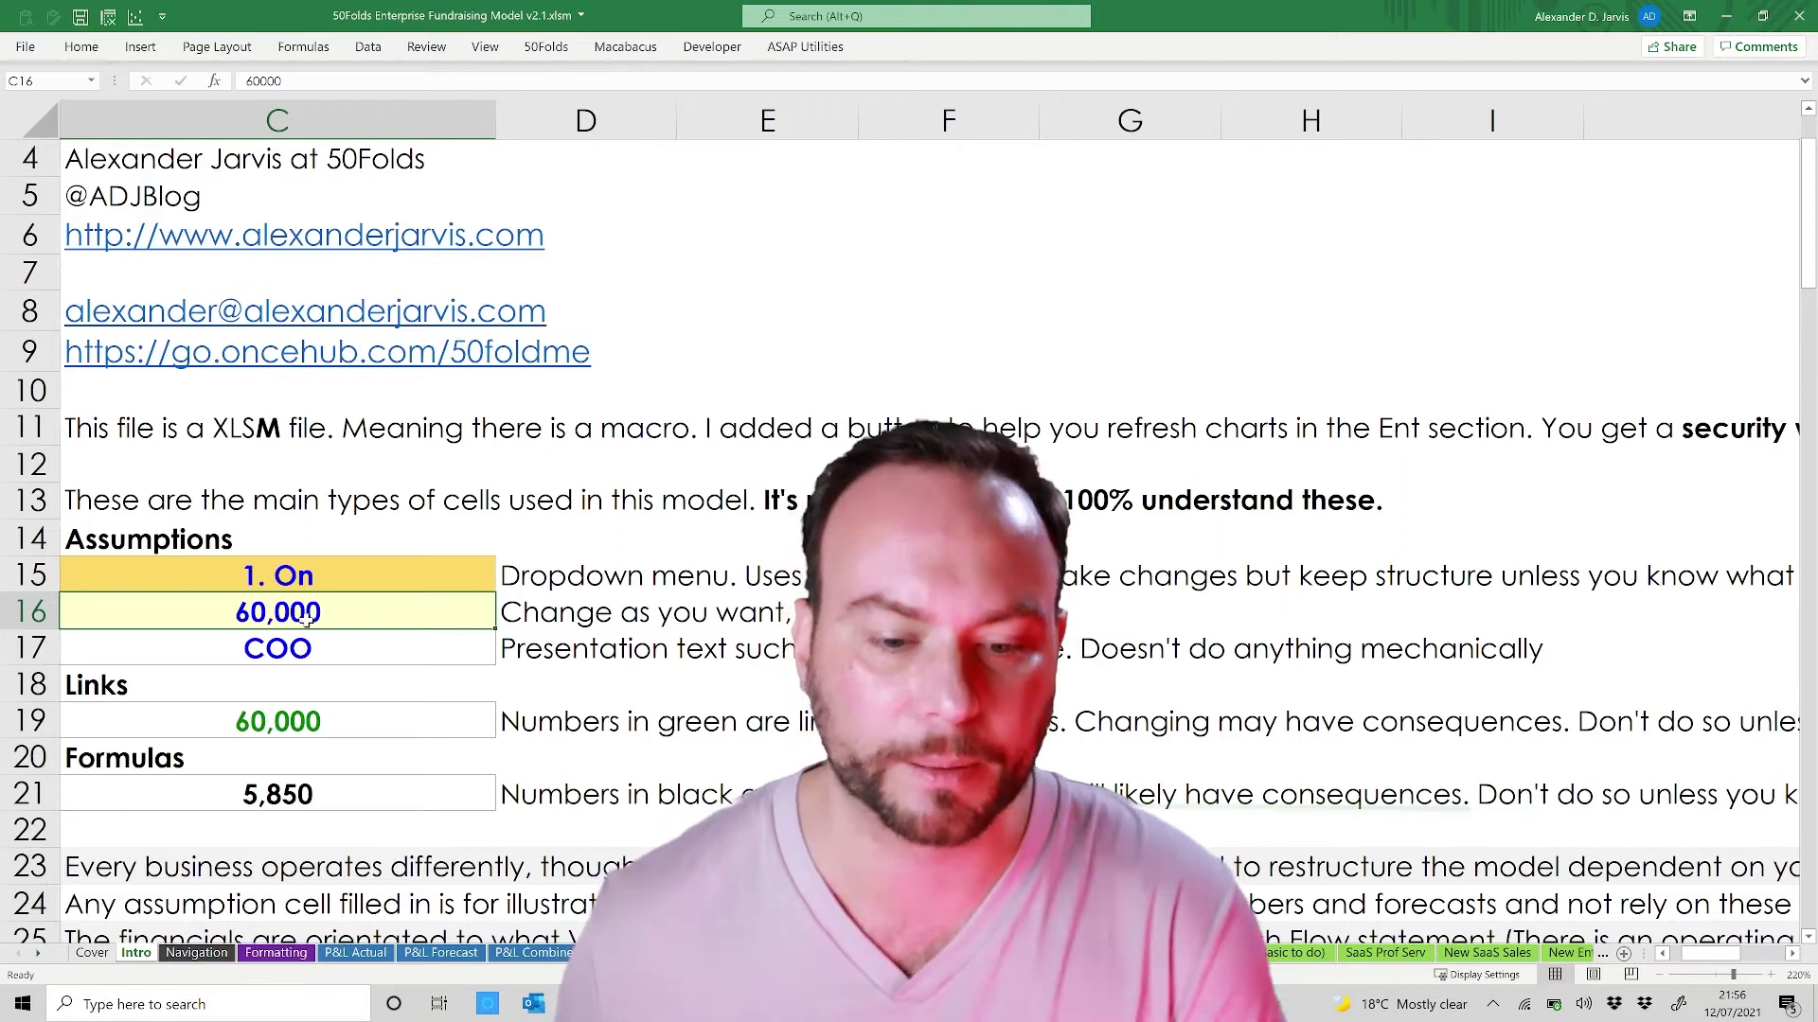
pyautogui.click(331, 652)
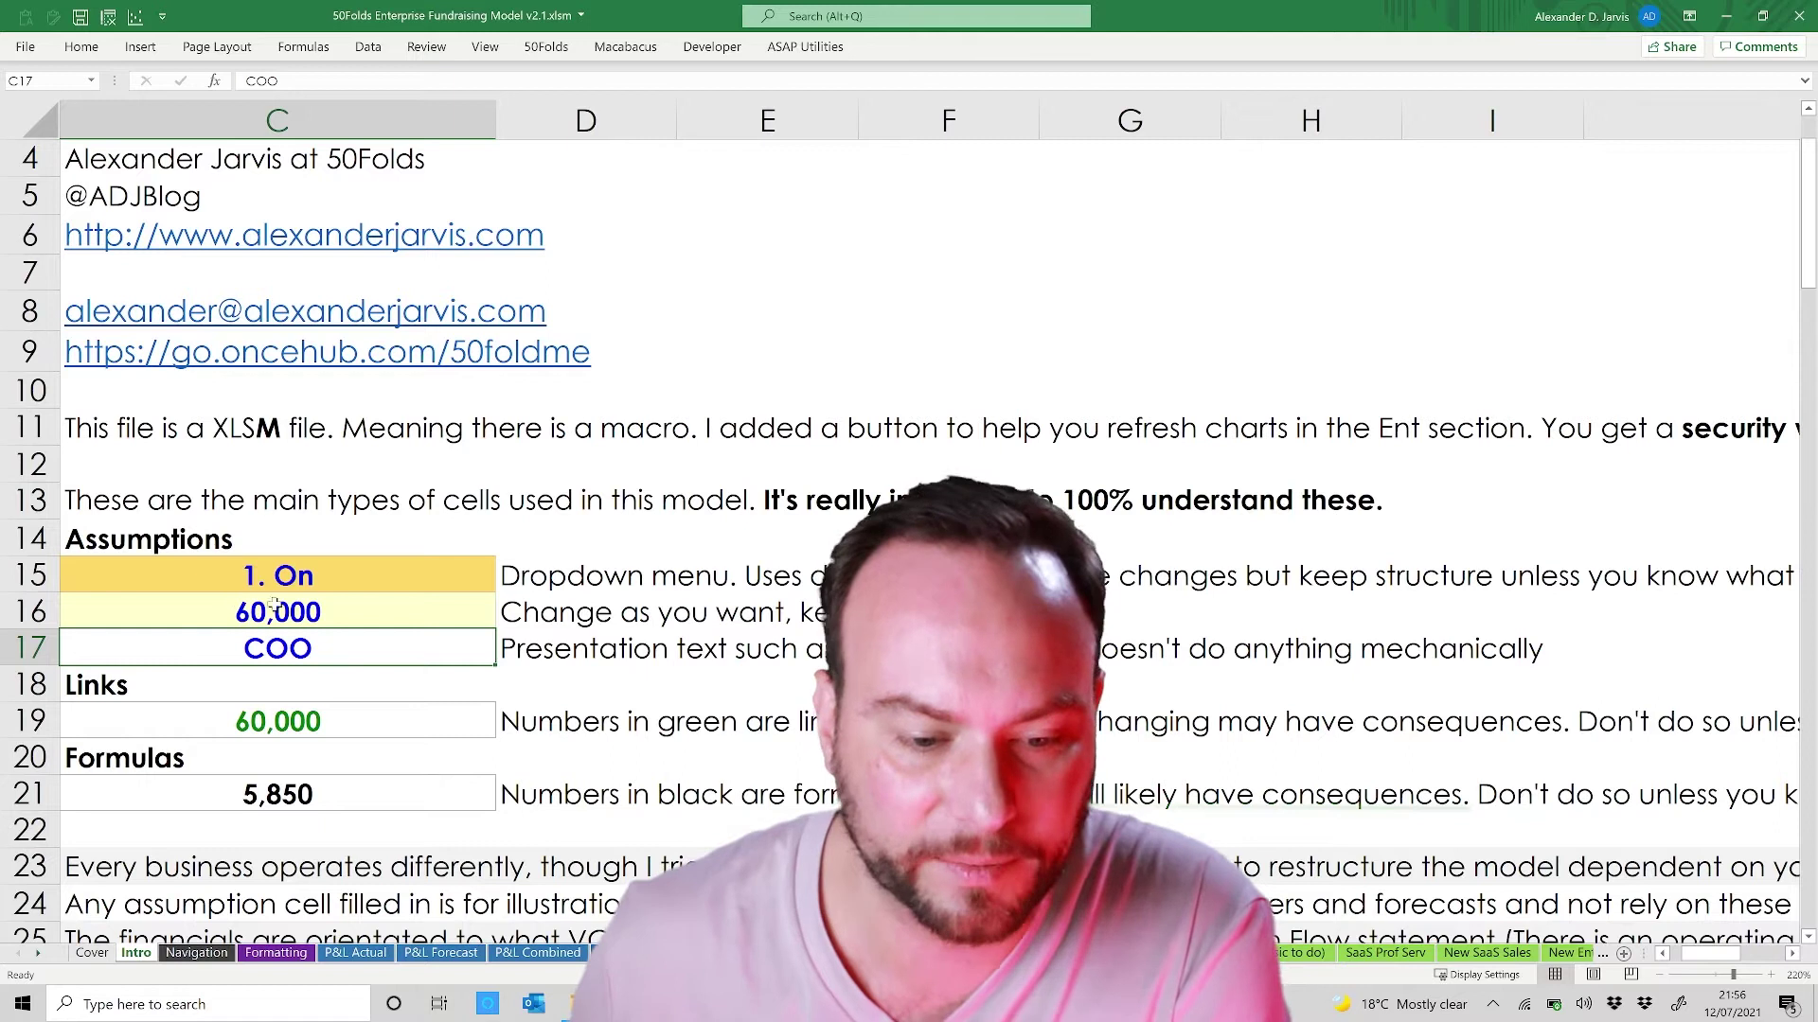
pyautogui.click(276, 606)
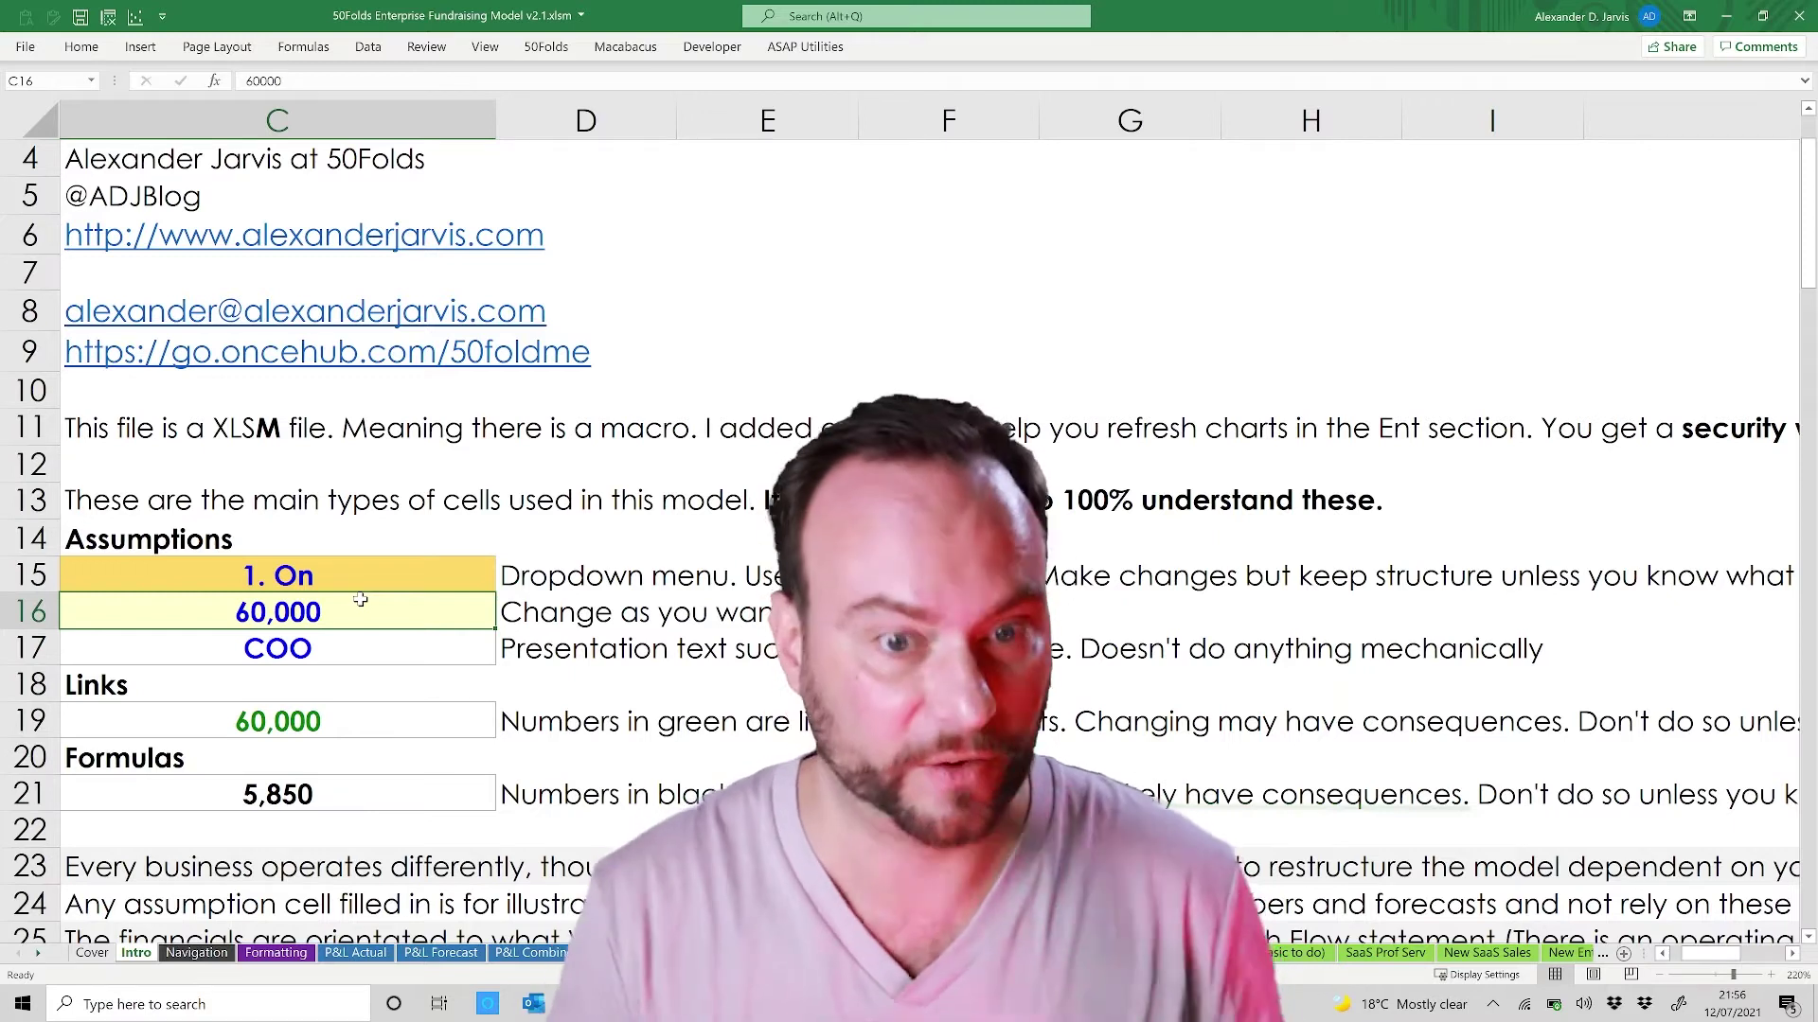
pyautogui.click(268, 792)
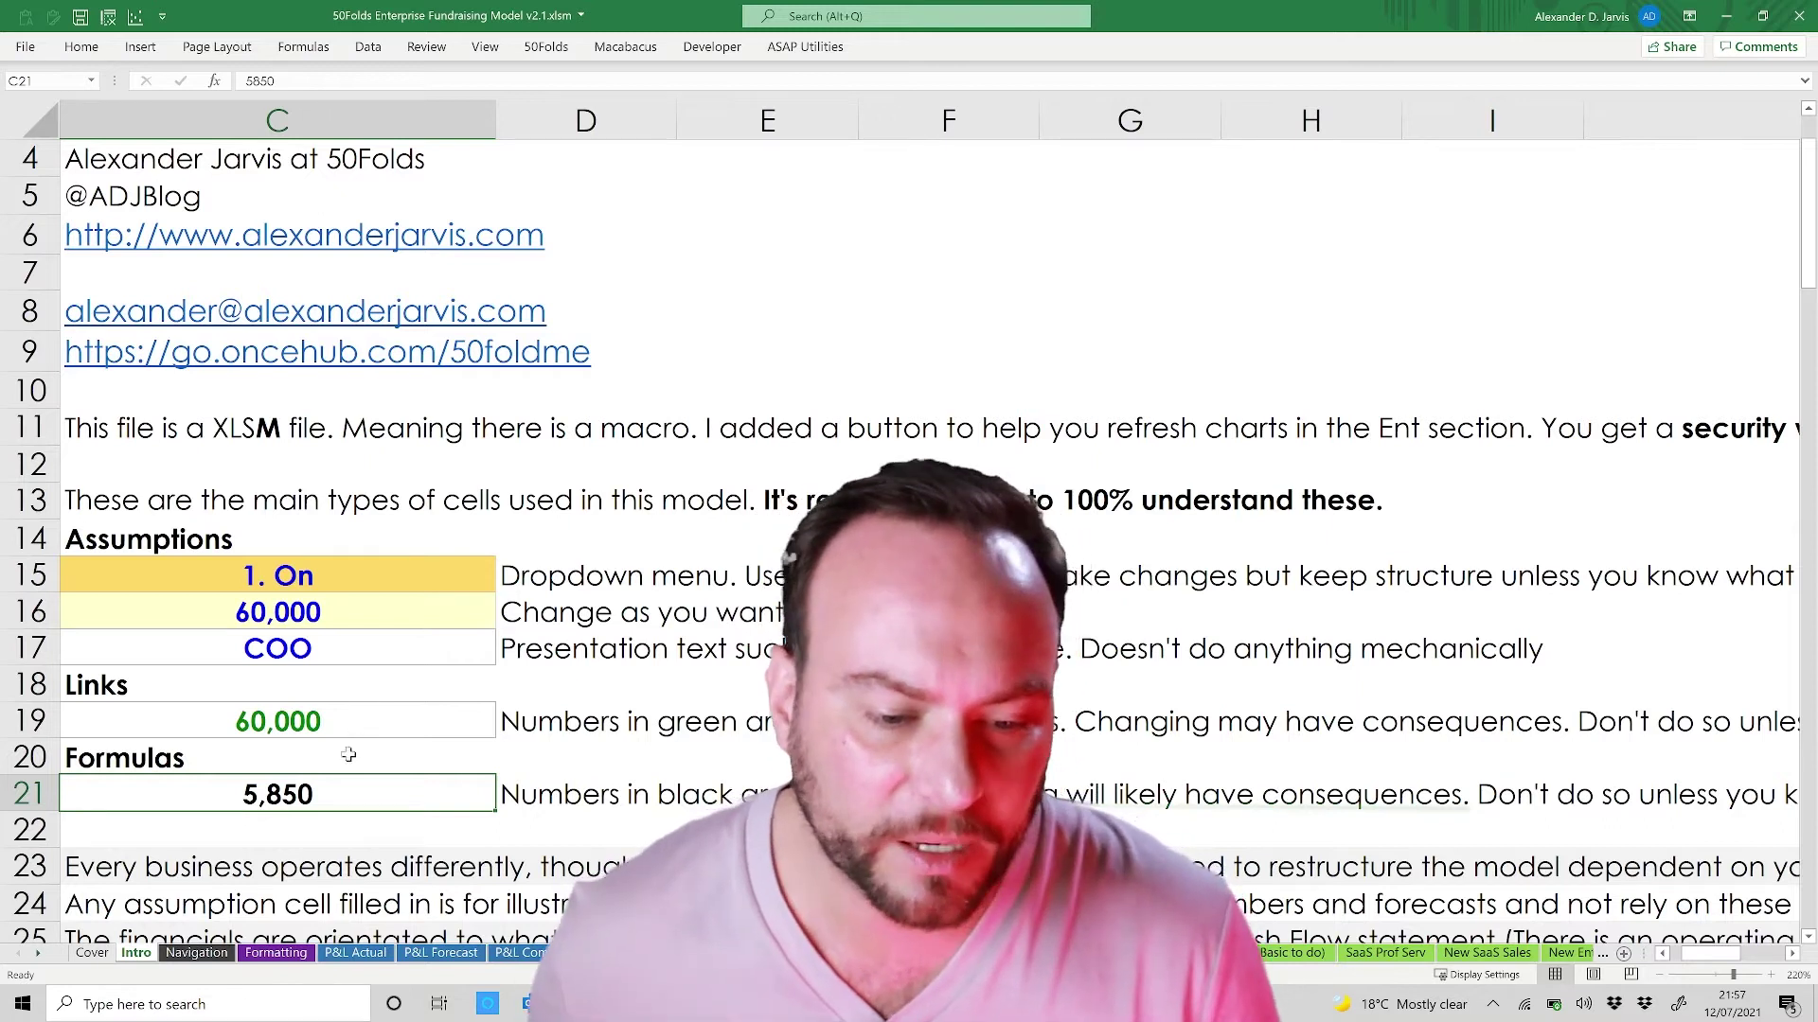
pyautogui.click(363, 722)
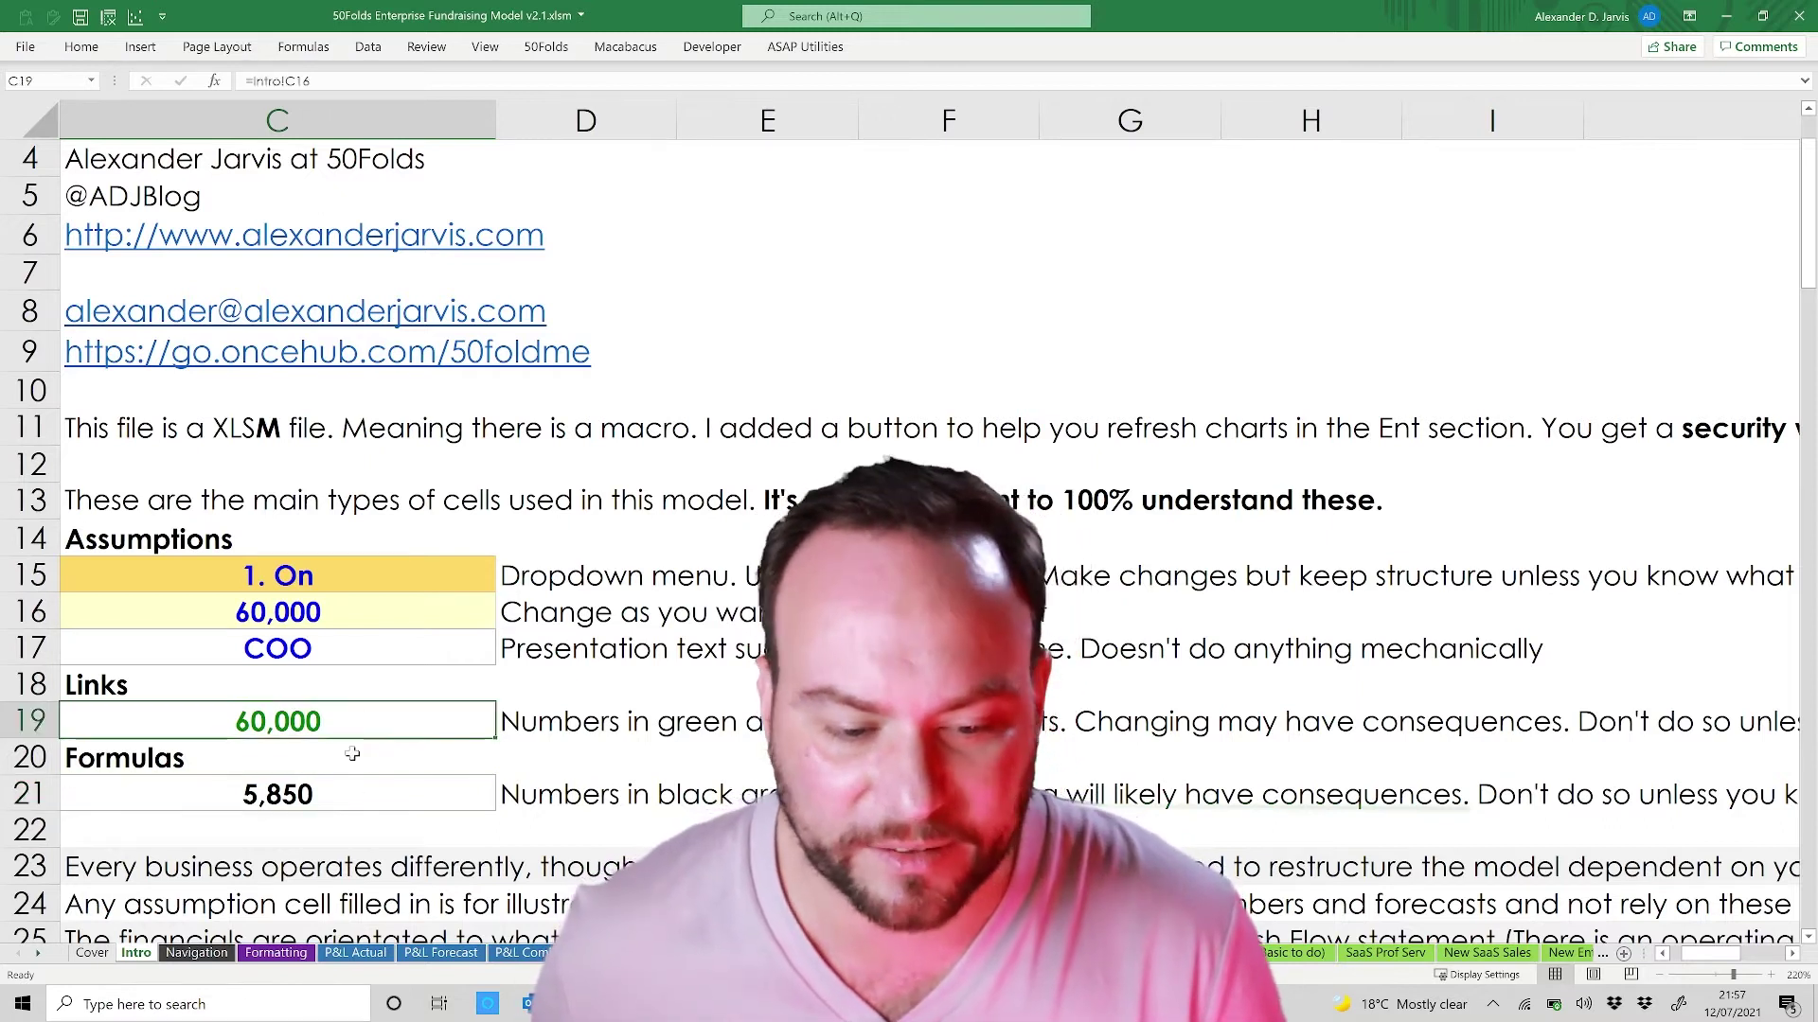
pyautogui.click(399, 795)
pyautogui.click(376, 726)
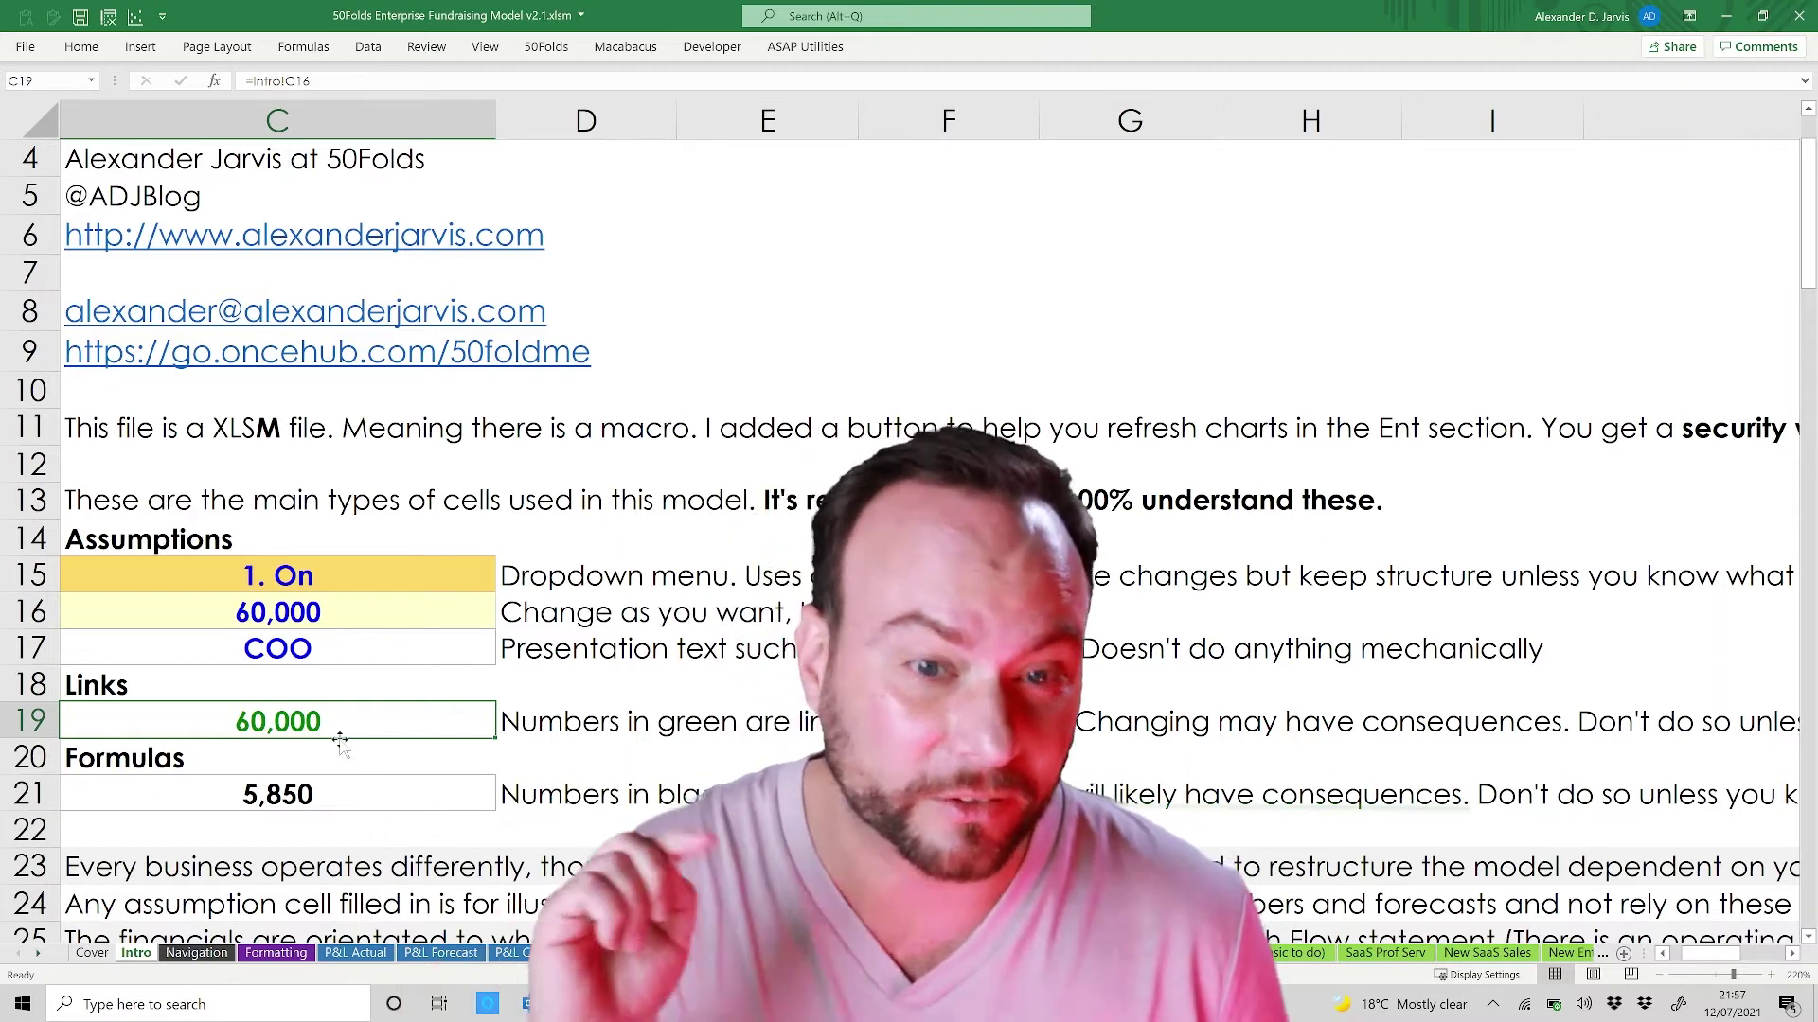
# Step: Select all the example format cells together: C15:C17, C19 and C21
pyautogui.moveTo(352, 568); pyautogui.dragTo(366, 651)
pyautogui.keyDown('ctrl'); pyautogui.click(356, 716); pyautogui.keyUp('ctrl')
pyautogui.keyDown('ctrl'); pyautogui.click(347, 795); pyautogui.keyUp('ctrl')
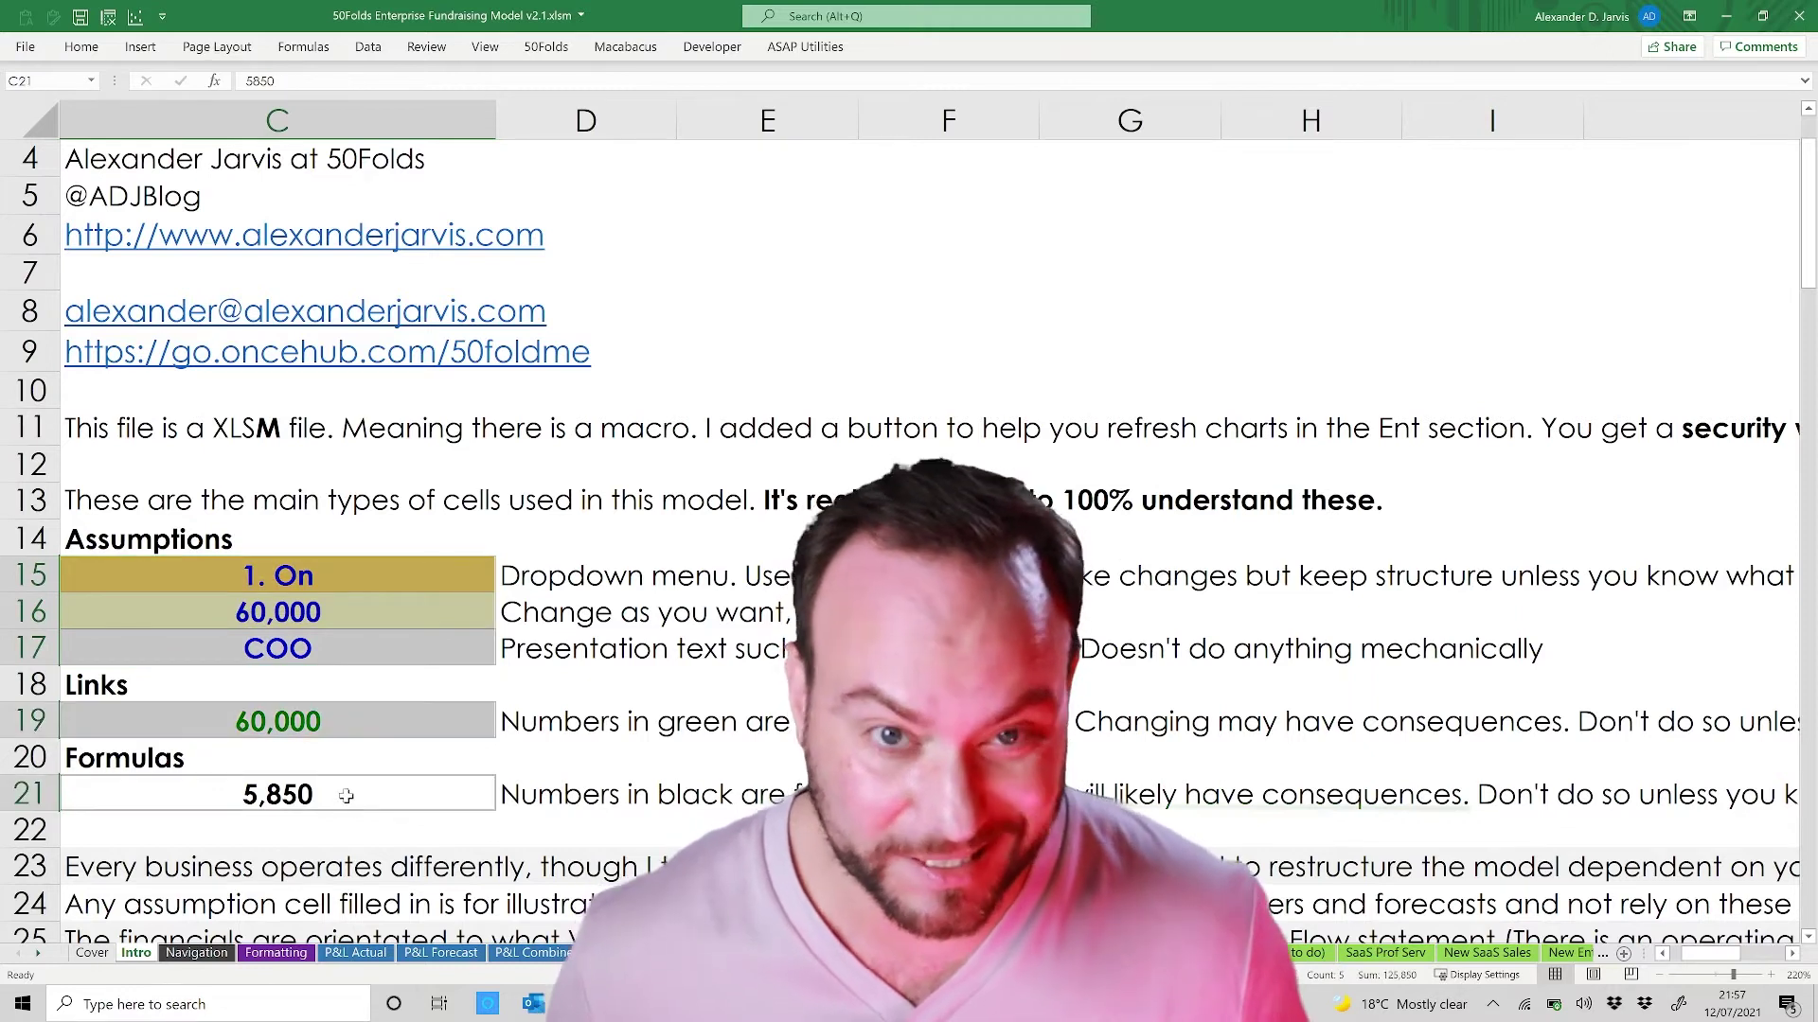
# Step: Remove the bold formatting from the example cells C15:C17, C19 and C21
pyautogui.hotkey('ctrl', 'b')
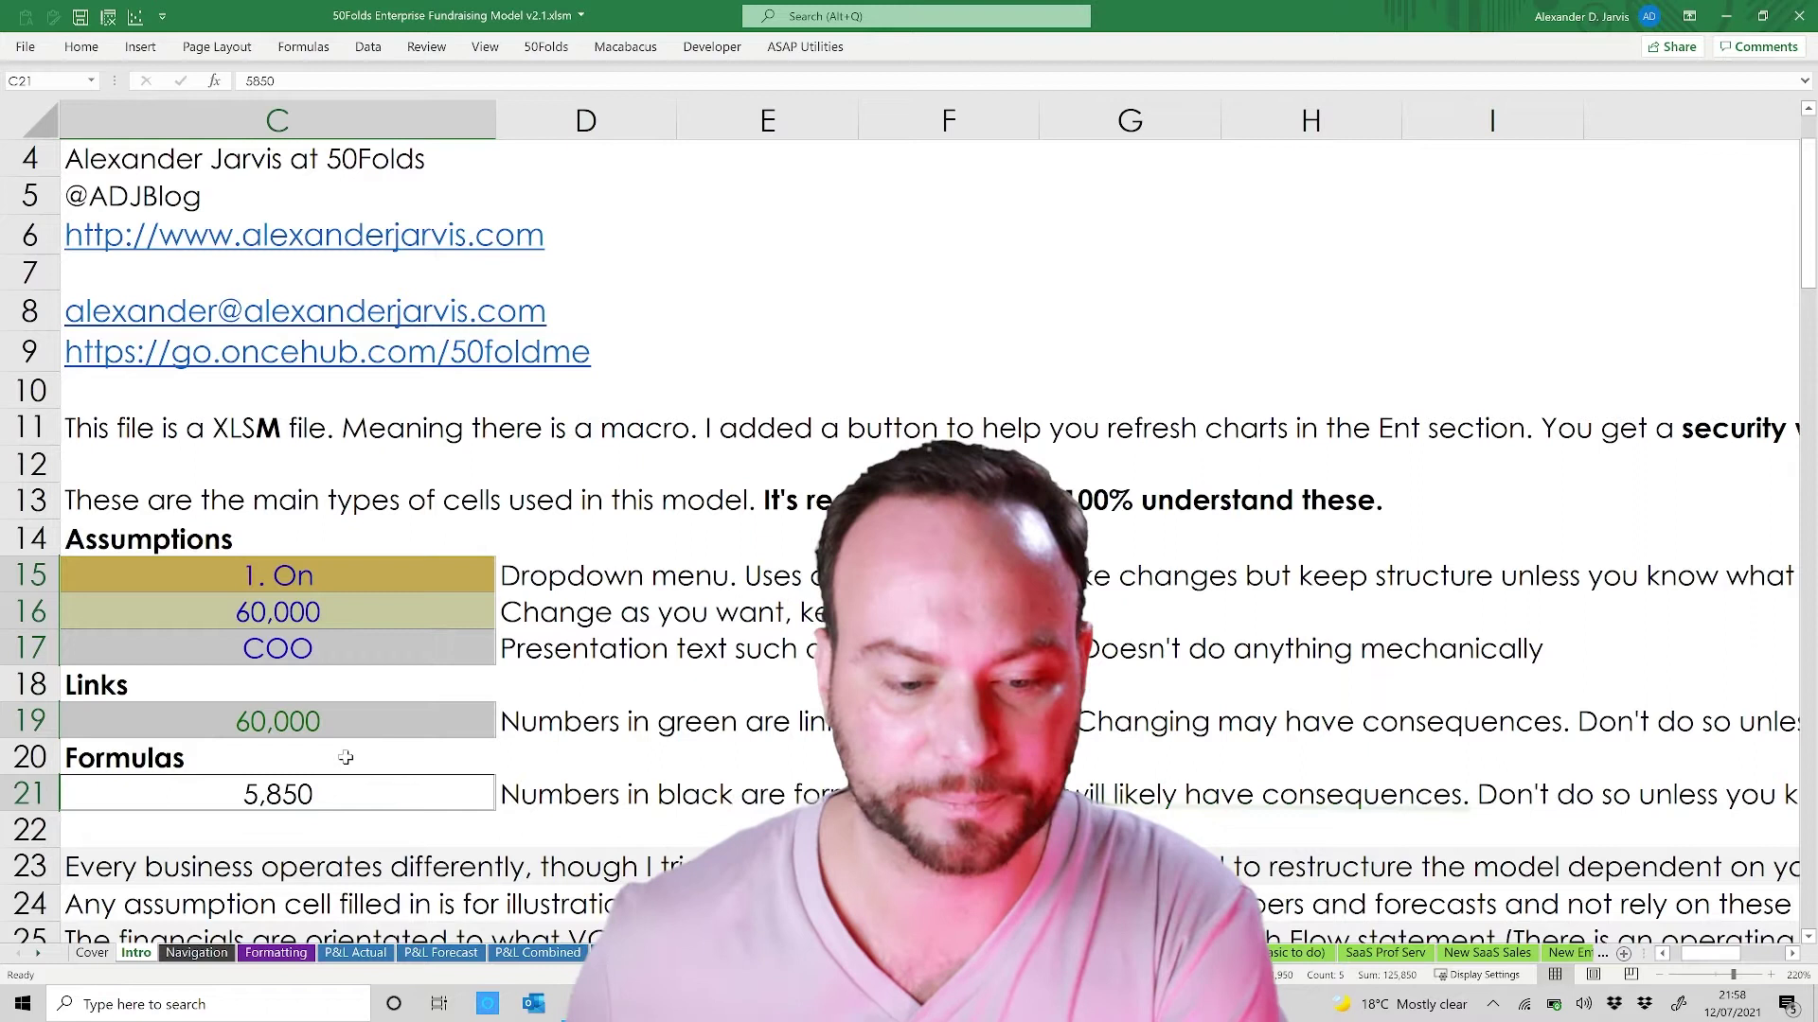
pyautogui.click(387, 798)
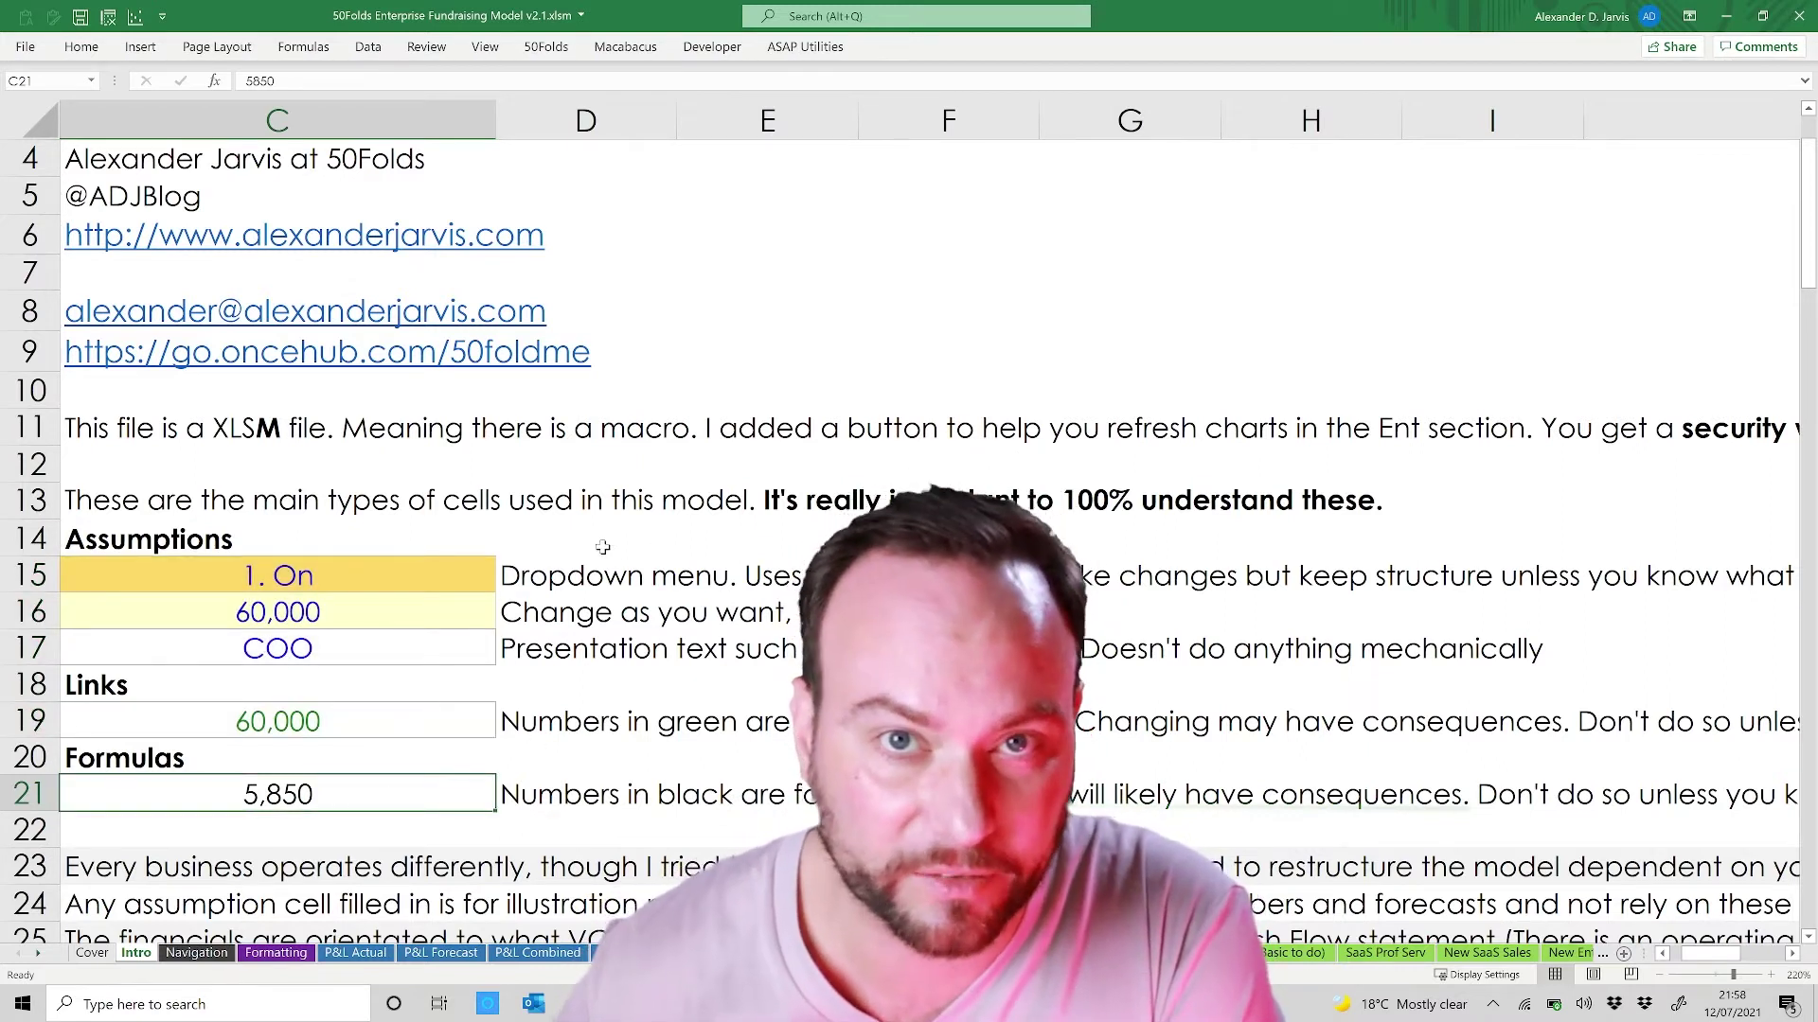
pyautogui.moveTo(420, 577); pyautogui.dragTo(442, 610)
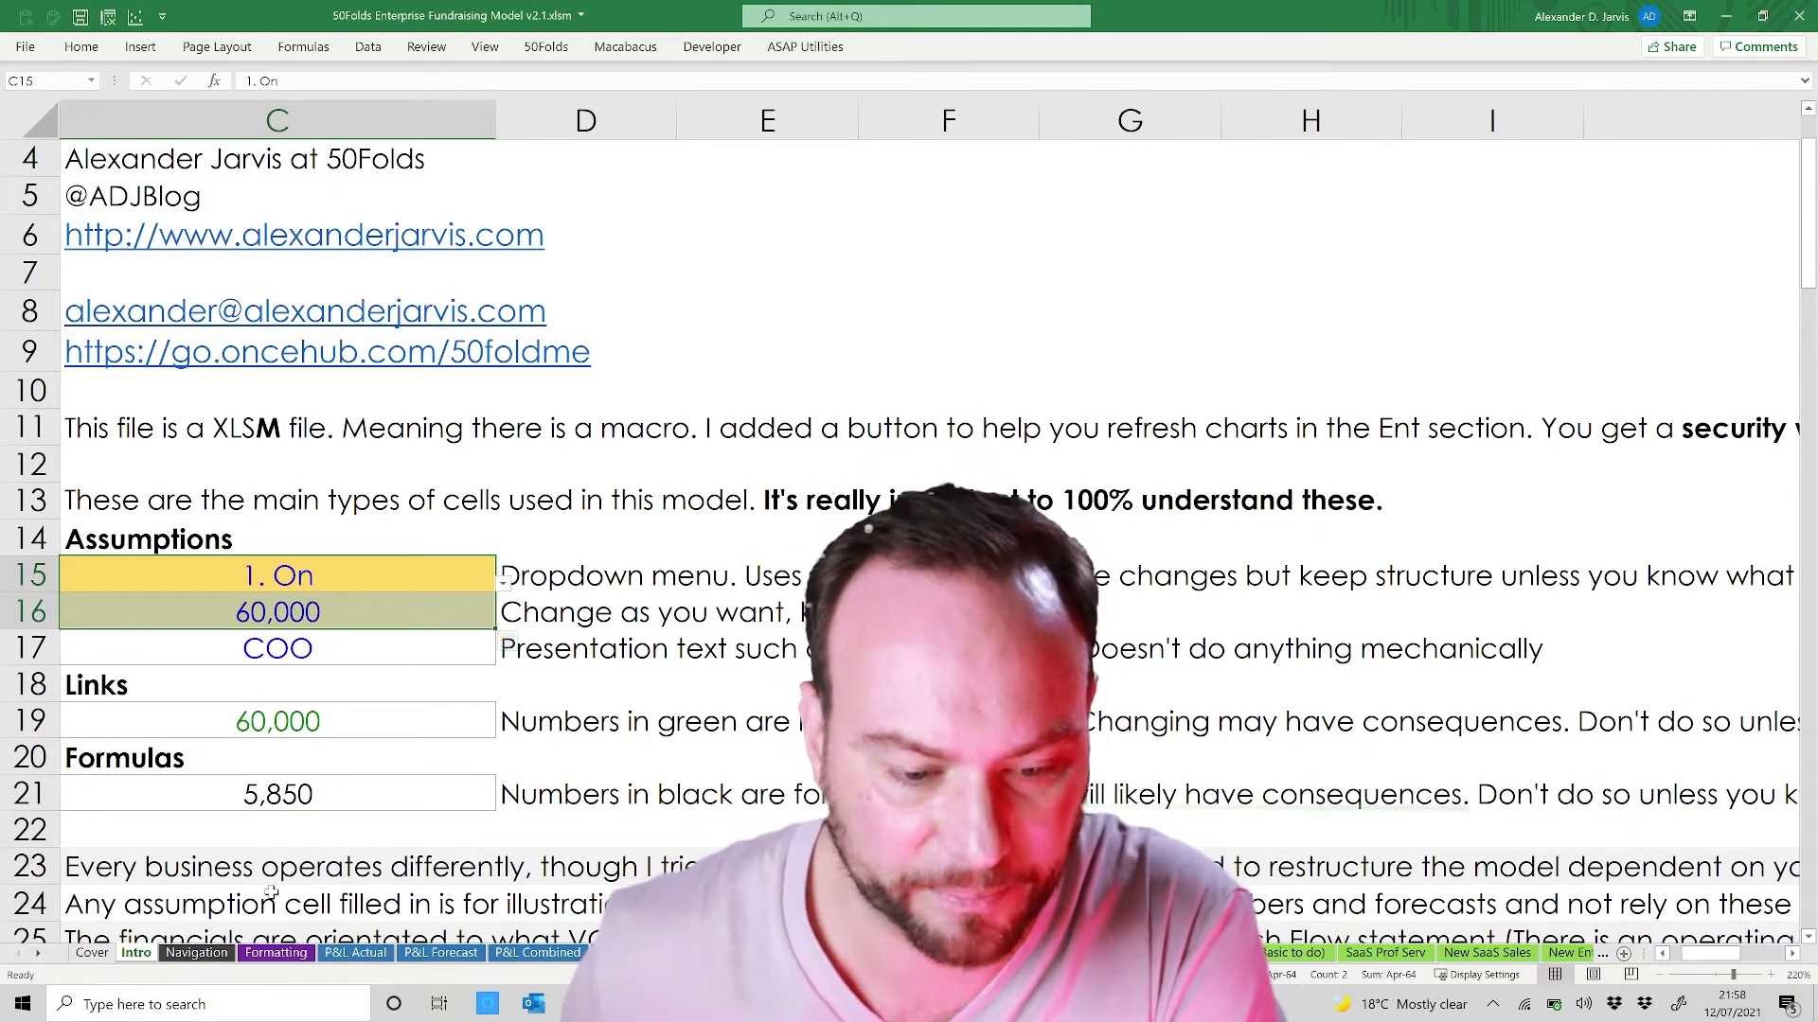
# Step: Open the Formatting sheet and look over its date, format, tax and currency list sections
pyautogui.click(276, 952)
pyautogui.click(369, 437)
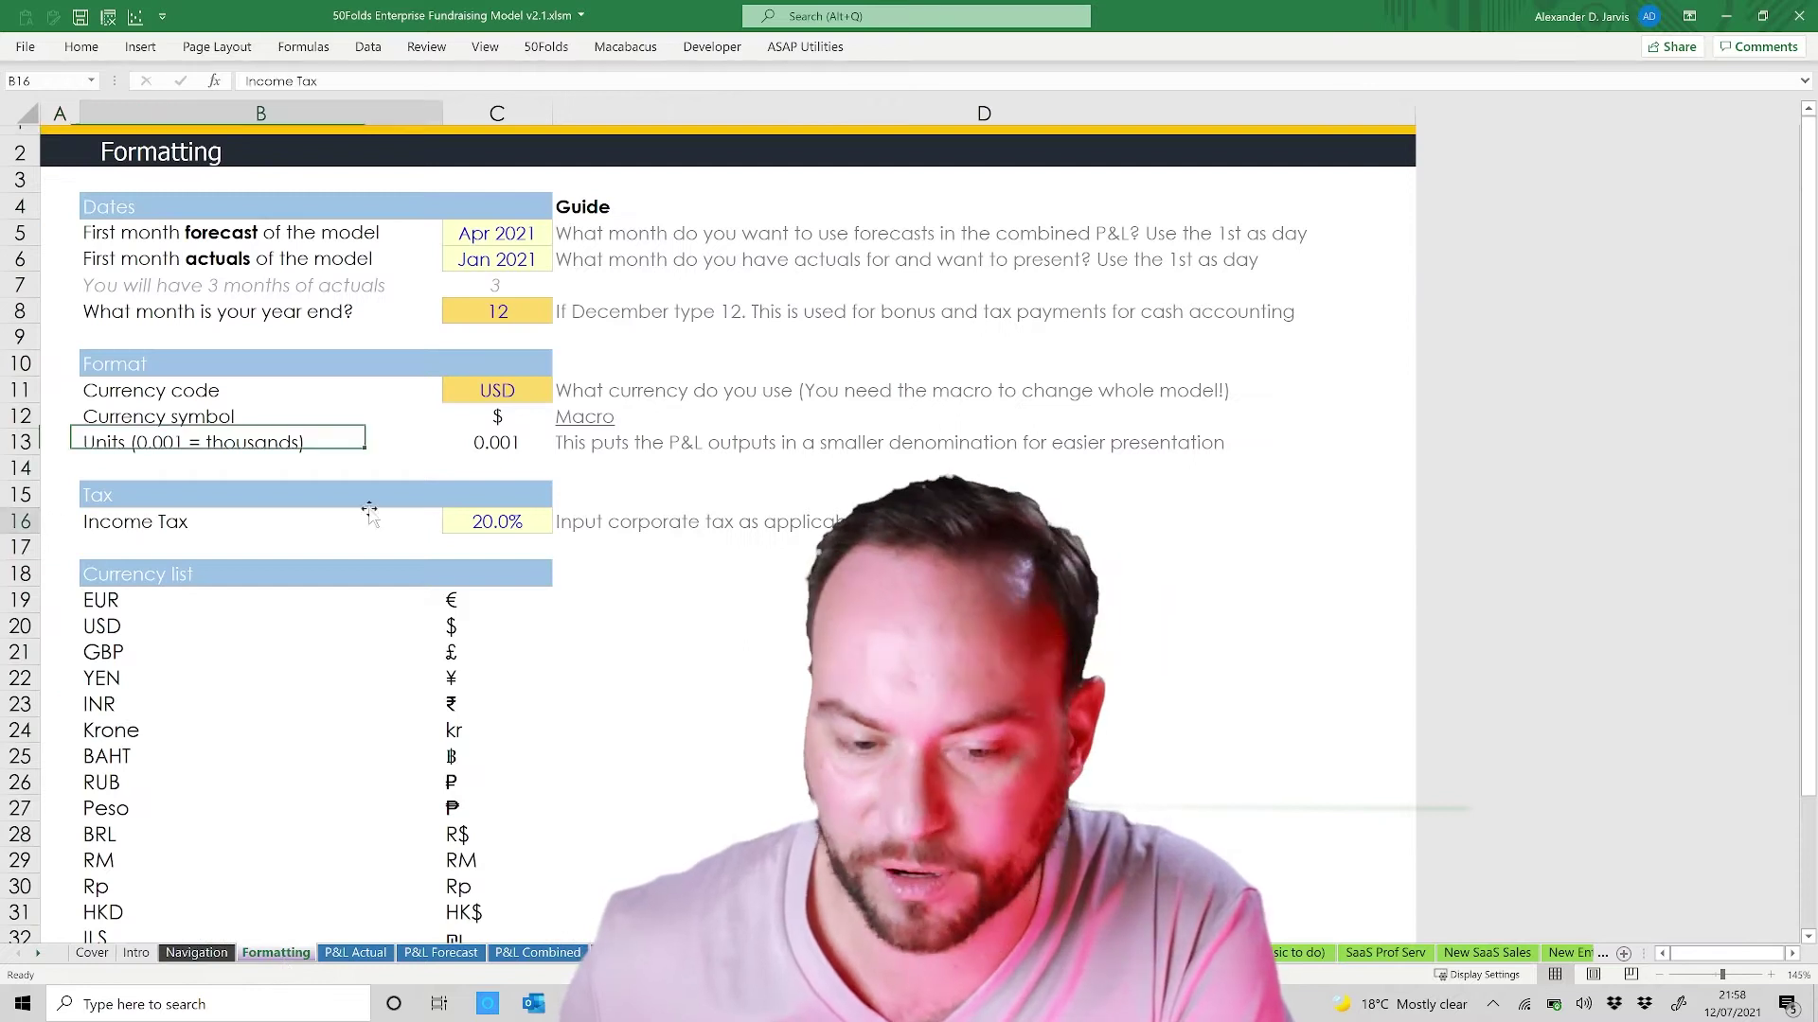
pyautogui.click(370, 511)
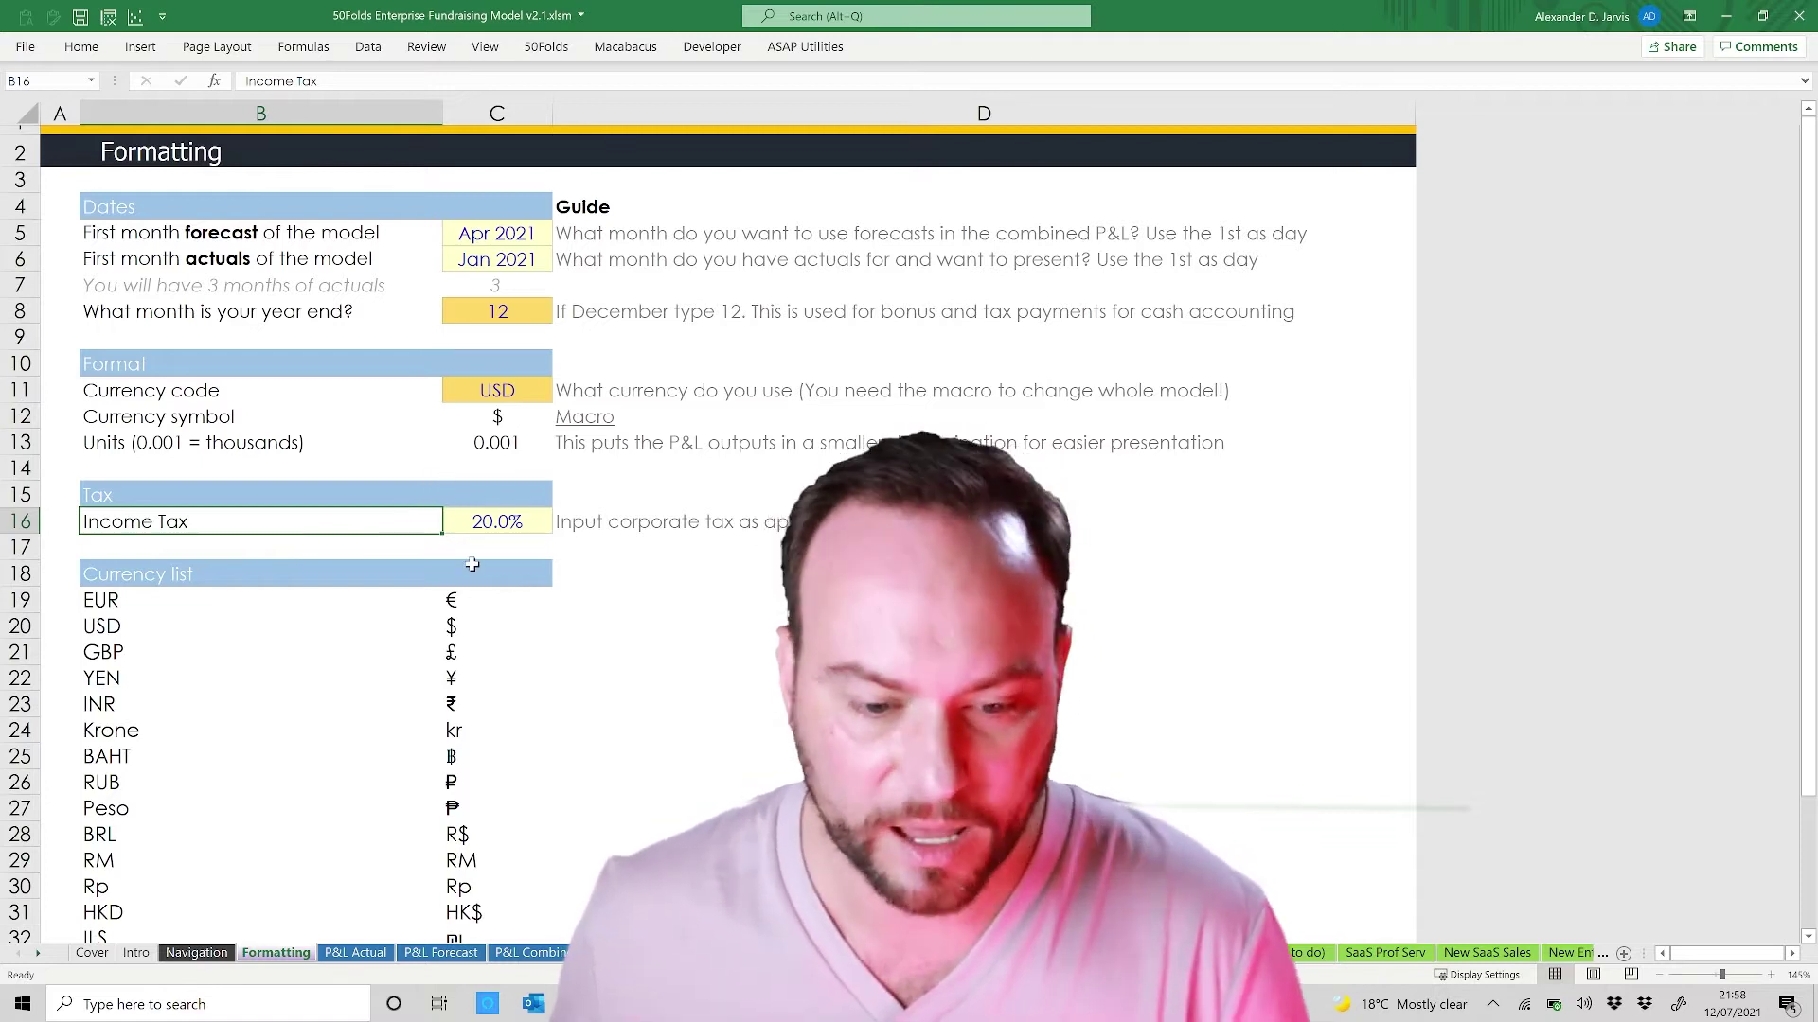
pyautogui.scroll(-6, 471, 565)
pyautogui.scroll(4, 467, 568)
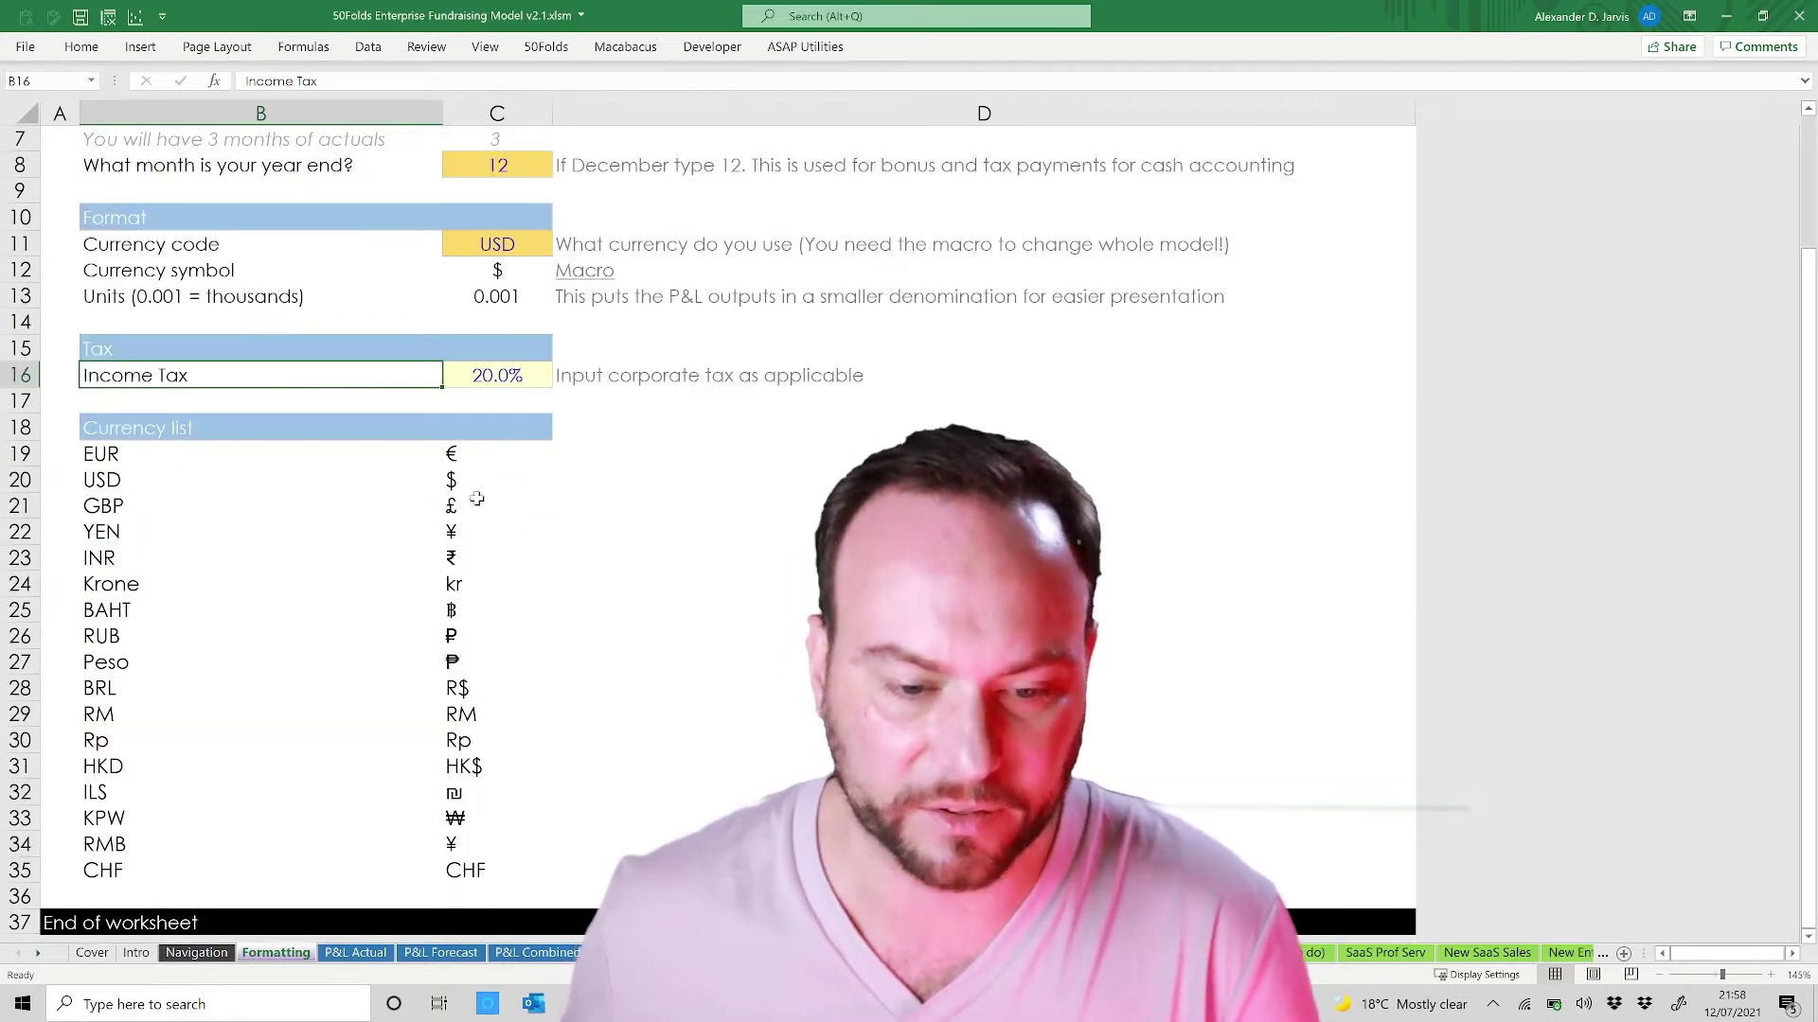
# Step: Show the Currency Swap macro and the dropdown options of the currency code cell C11, keeping USD selected
pyautogui.click(546, 47)
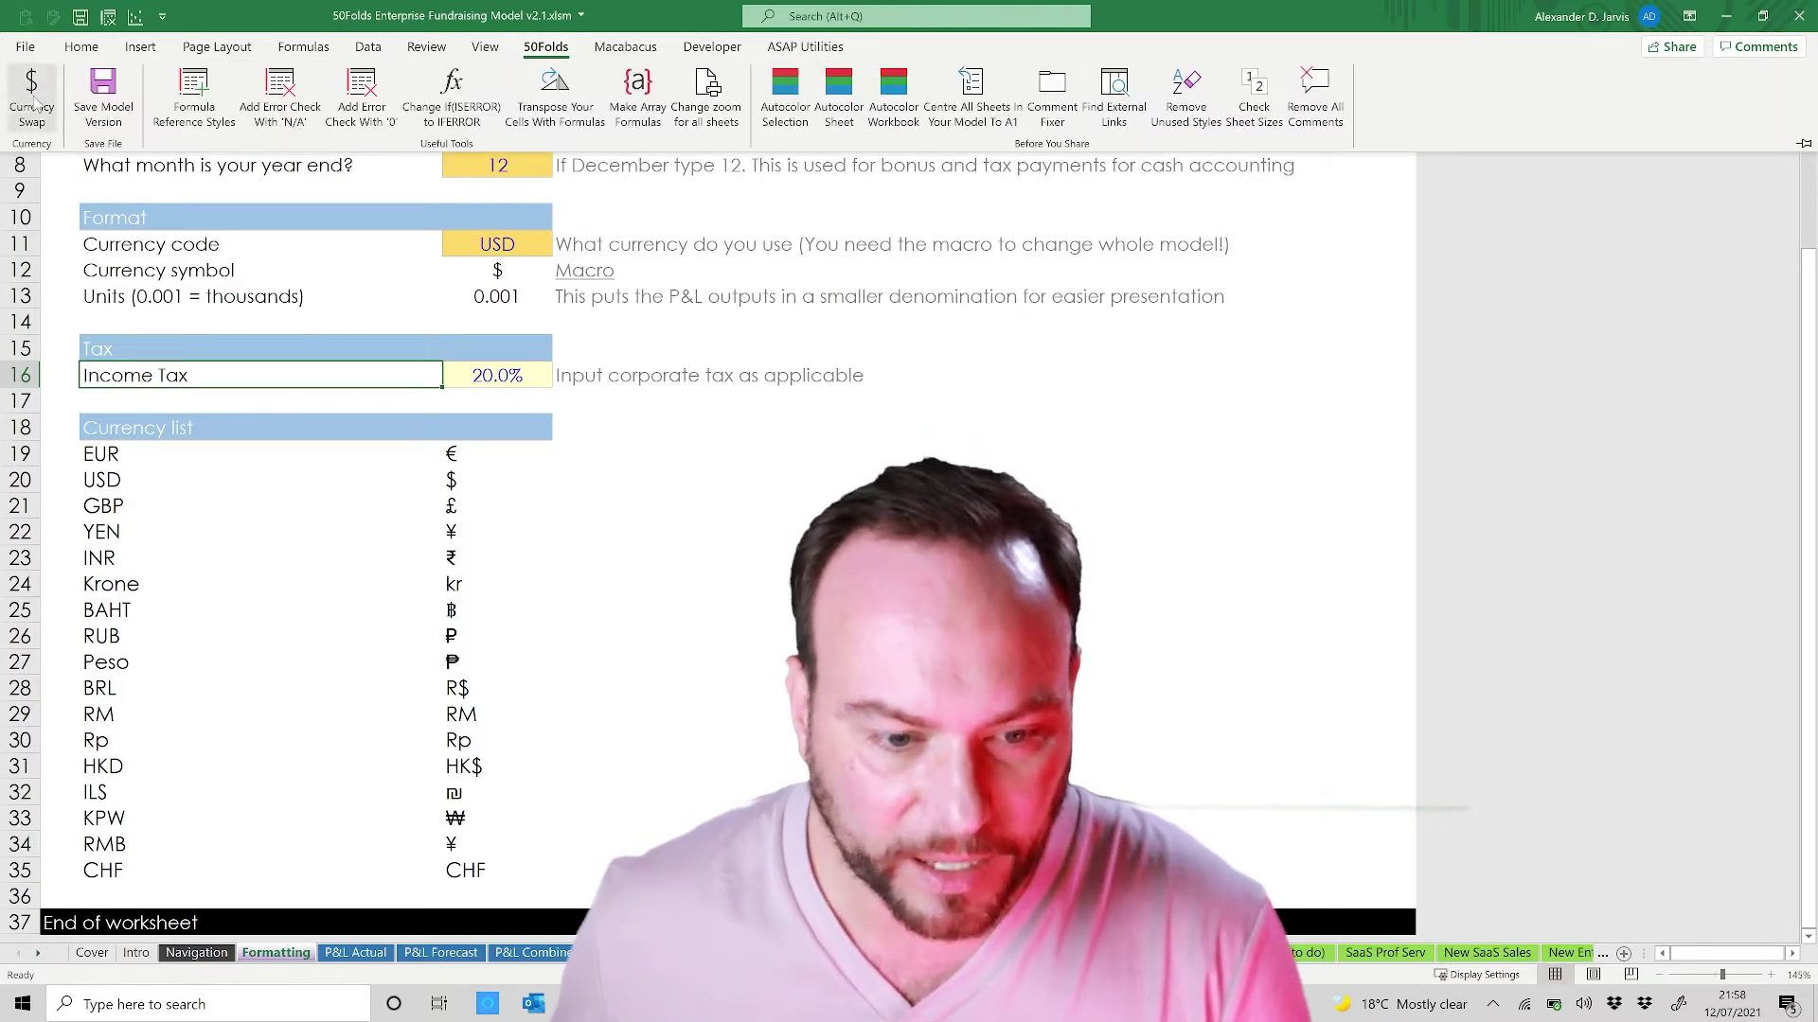
pyautogui.click(483, 248)
pyautogui.scroll(2, 485, 393)
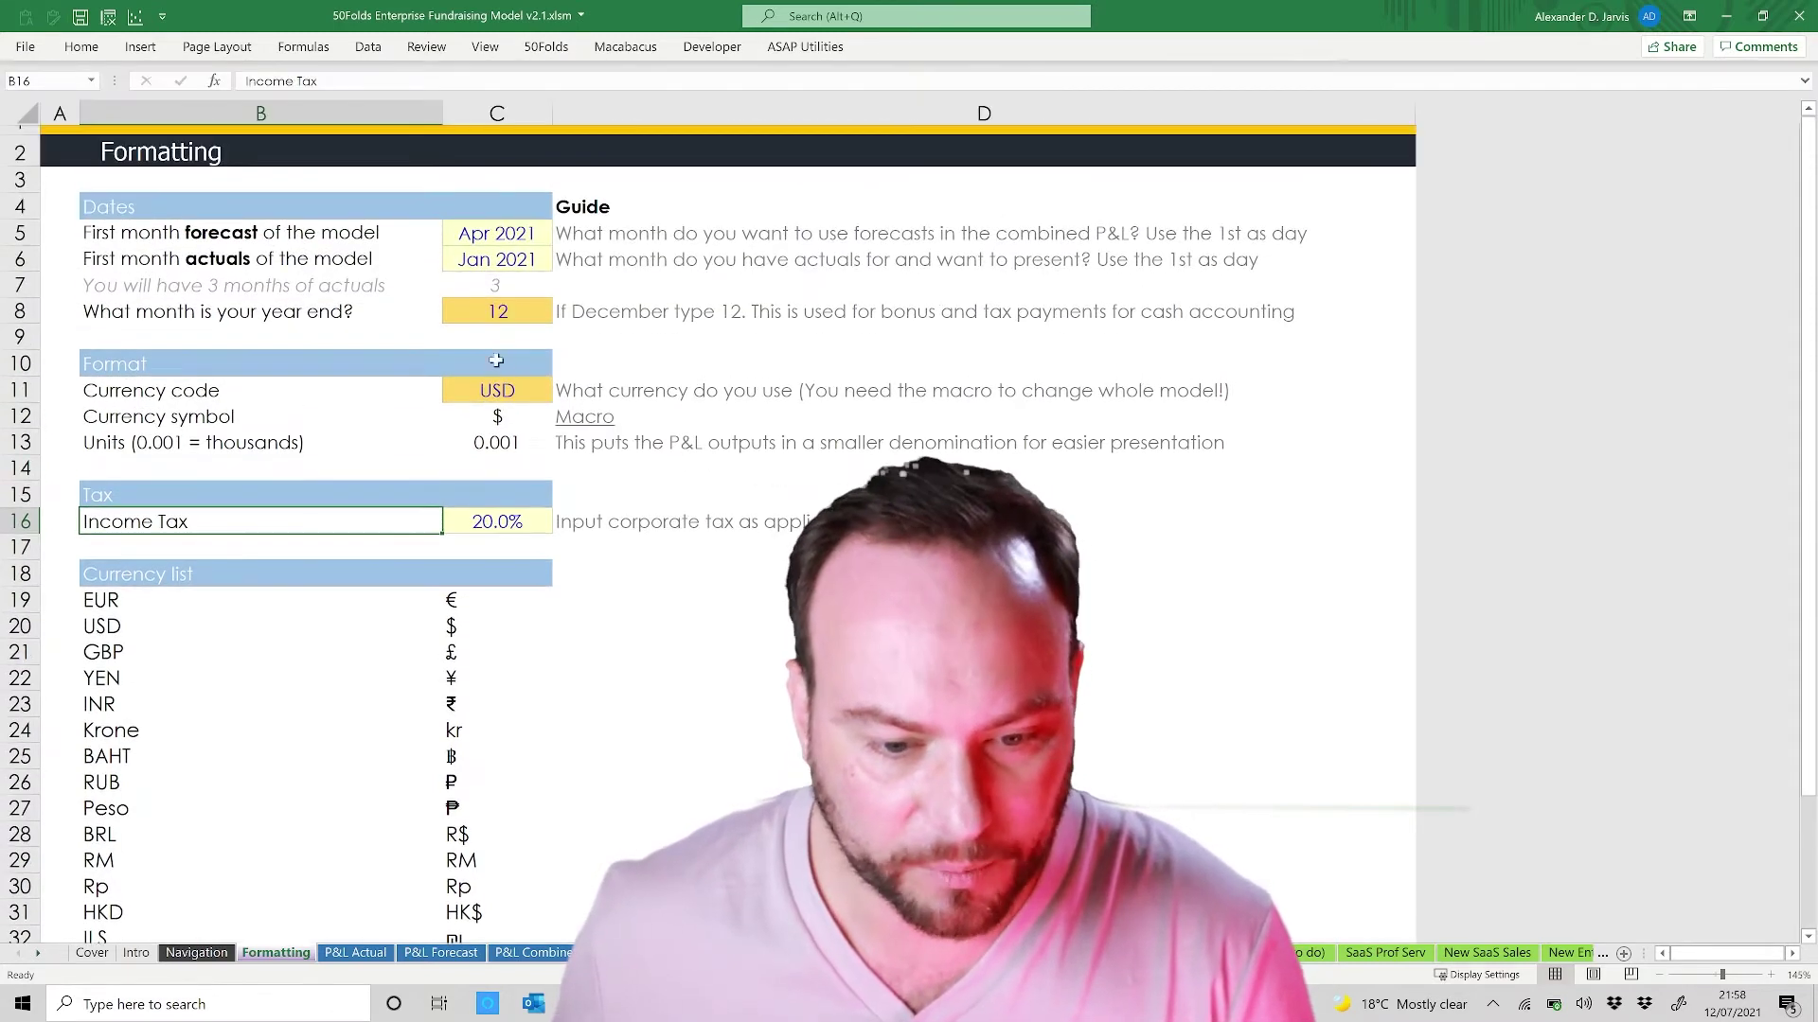
pyautogui.click(485, 393)
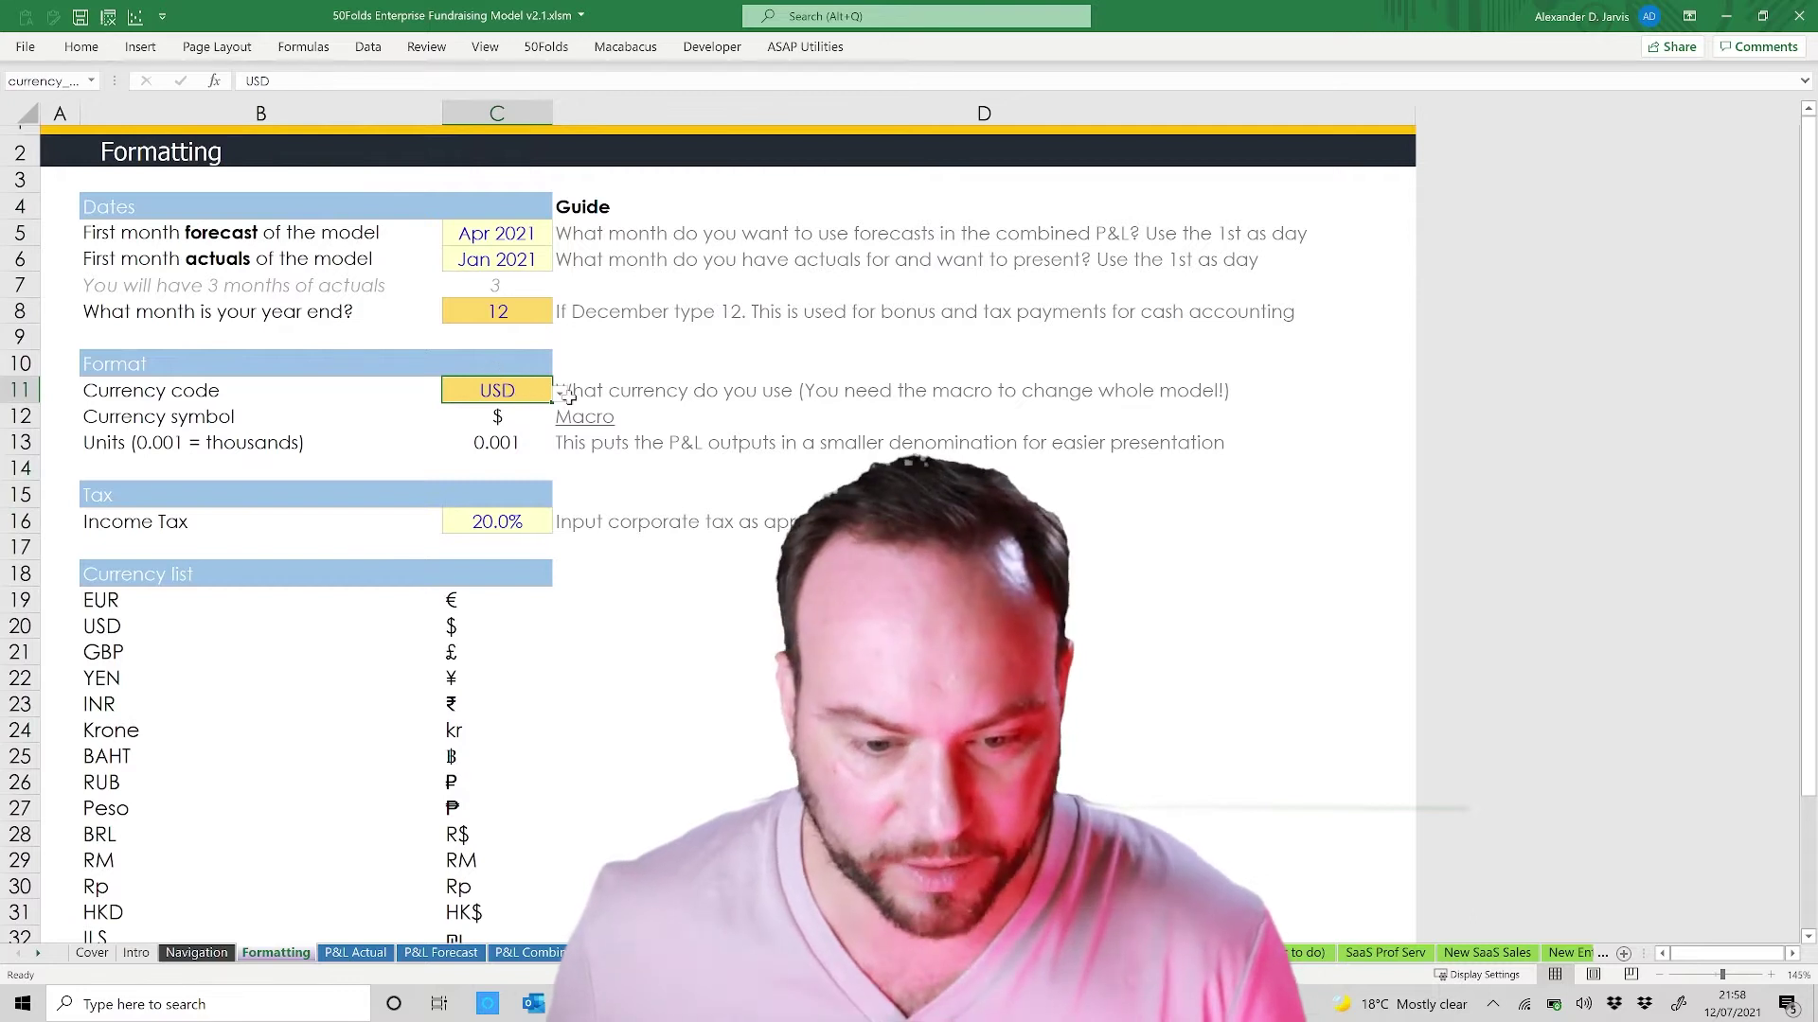
pyautogui.click(561, 392)
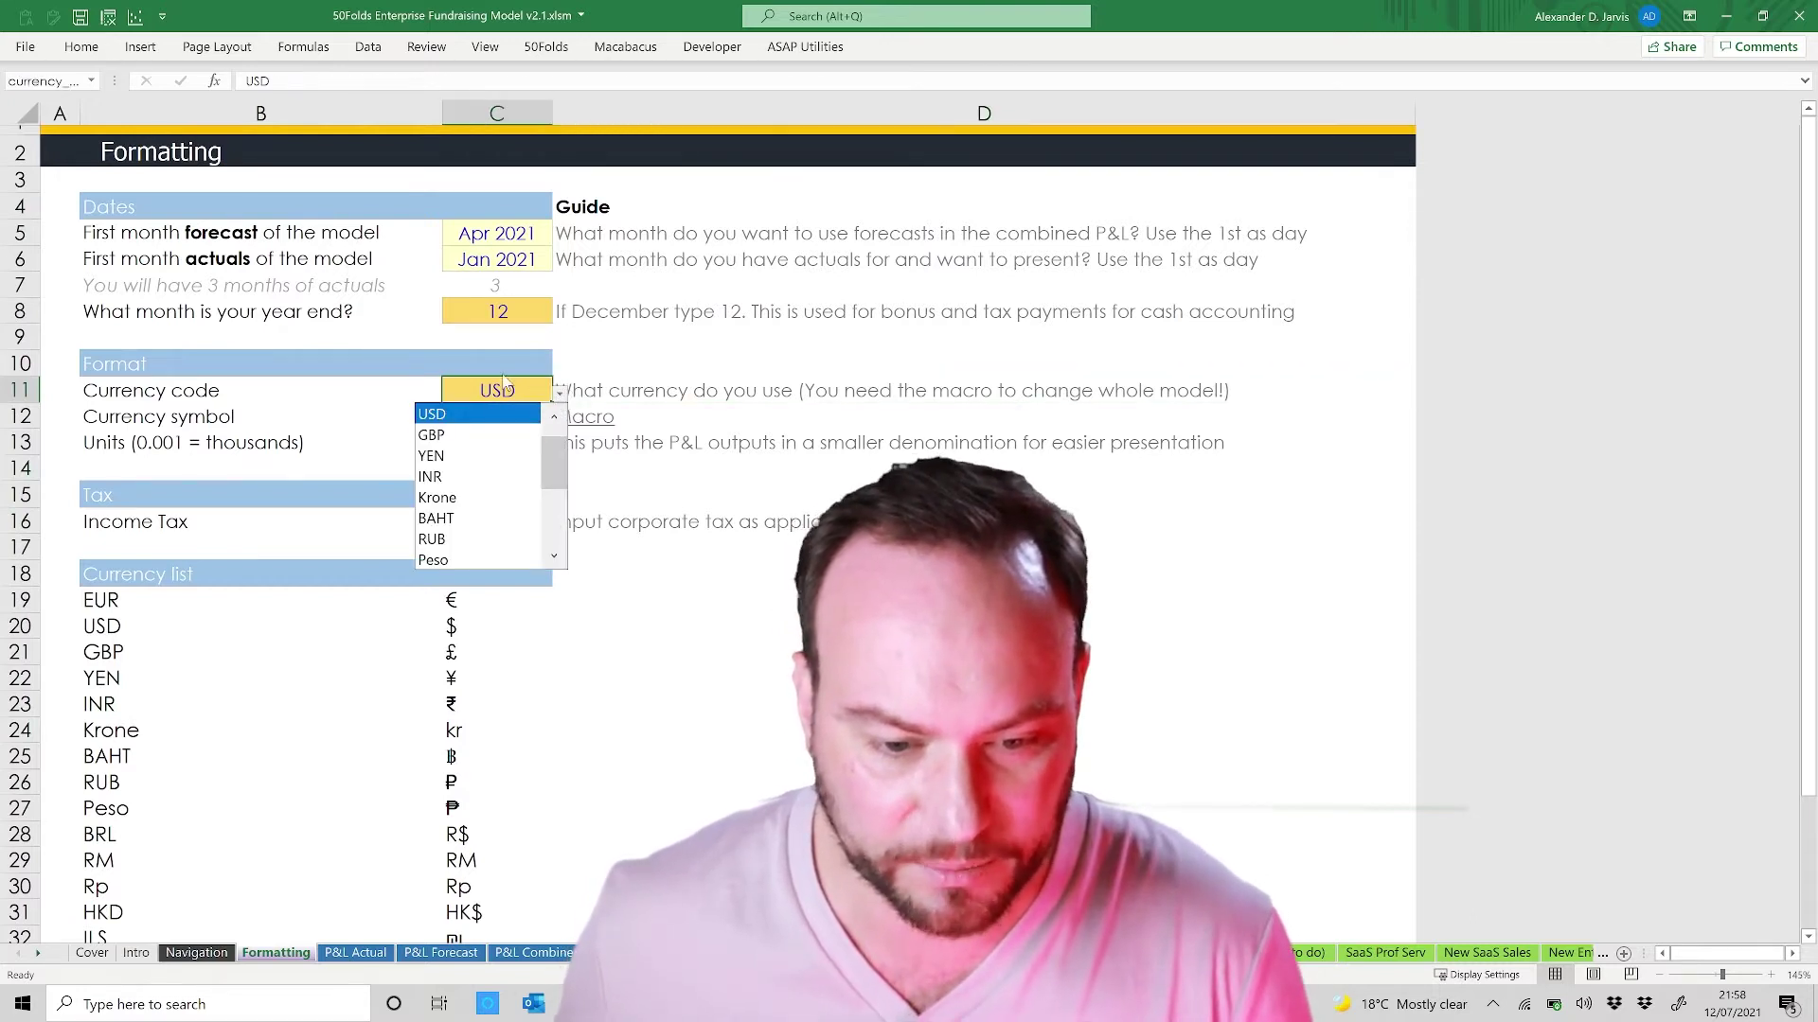
pyautogui.moveTo(545, 464); pyautogui.dragTo(557, 421)
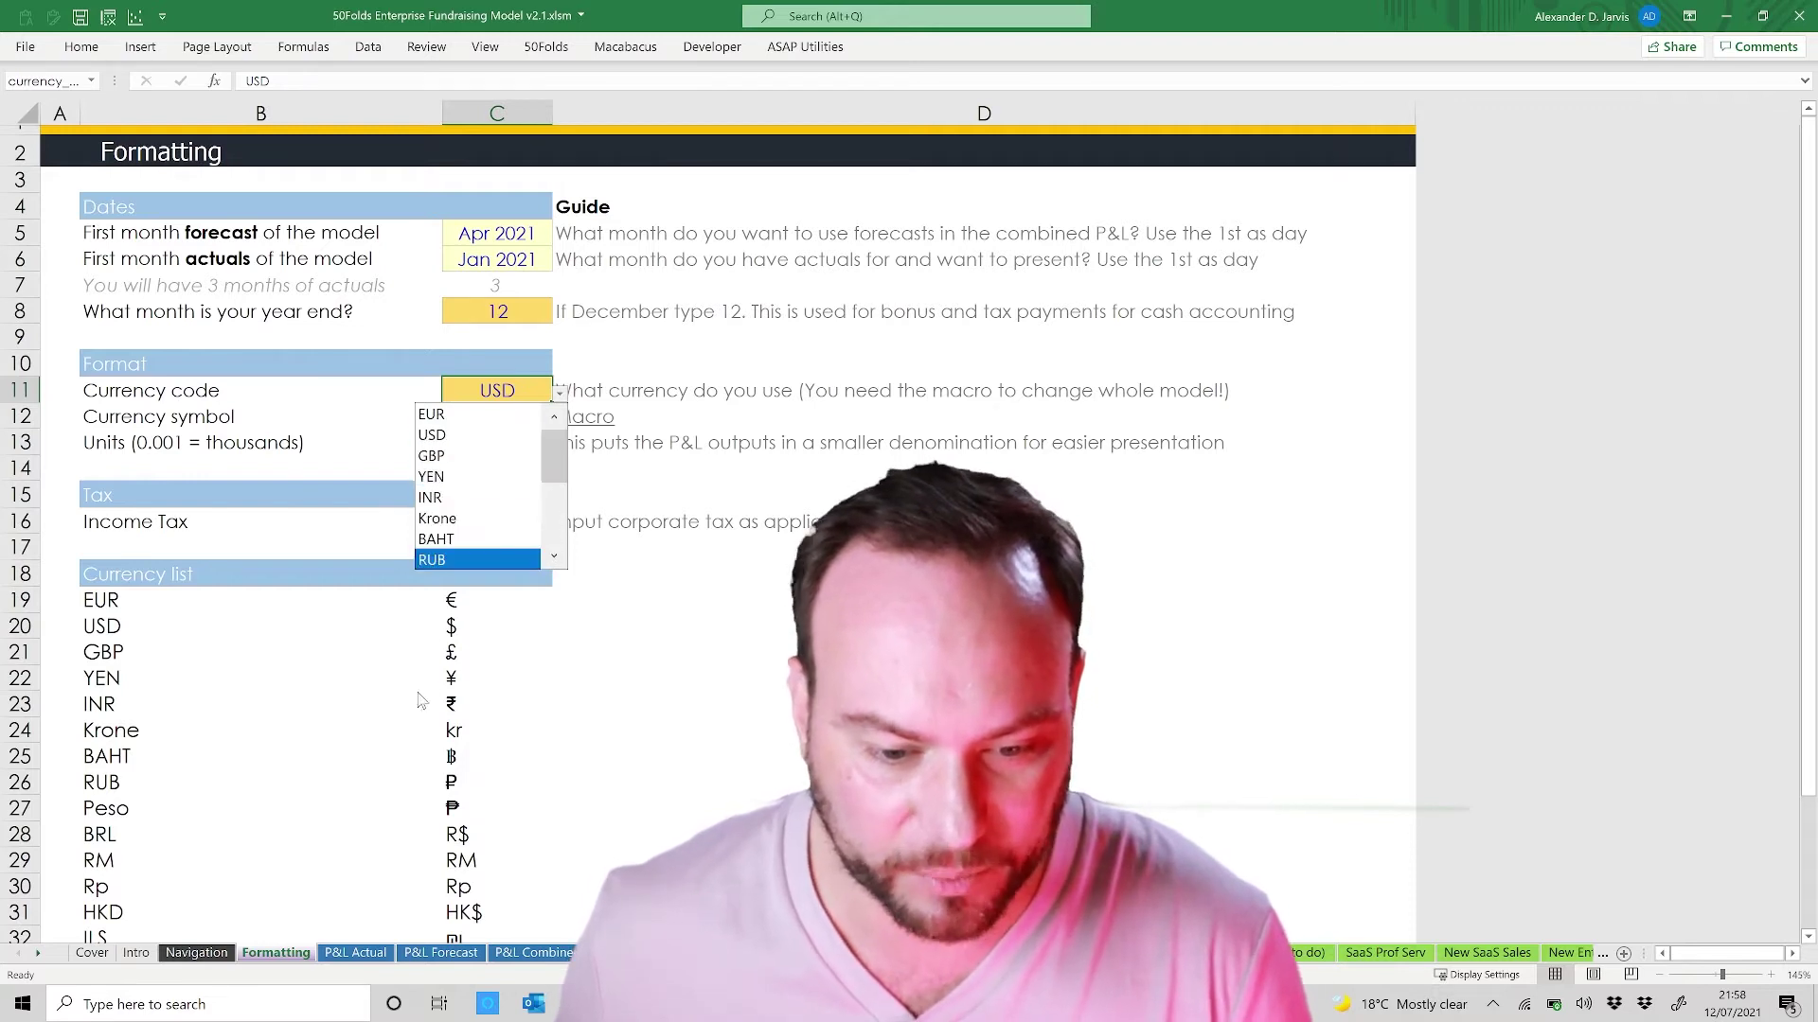
pyautogui.click(464, 663)
pyautogui.moveTo(473, 626); pyautogui.dragTo(476, 762)
pyautogui.click(450, 450)
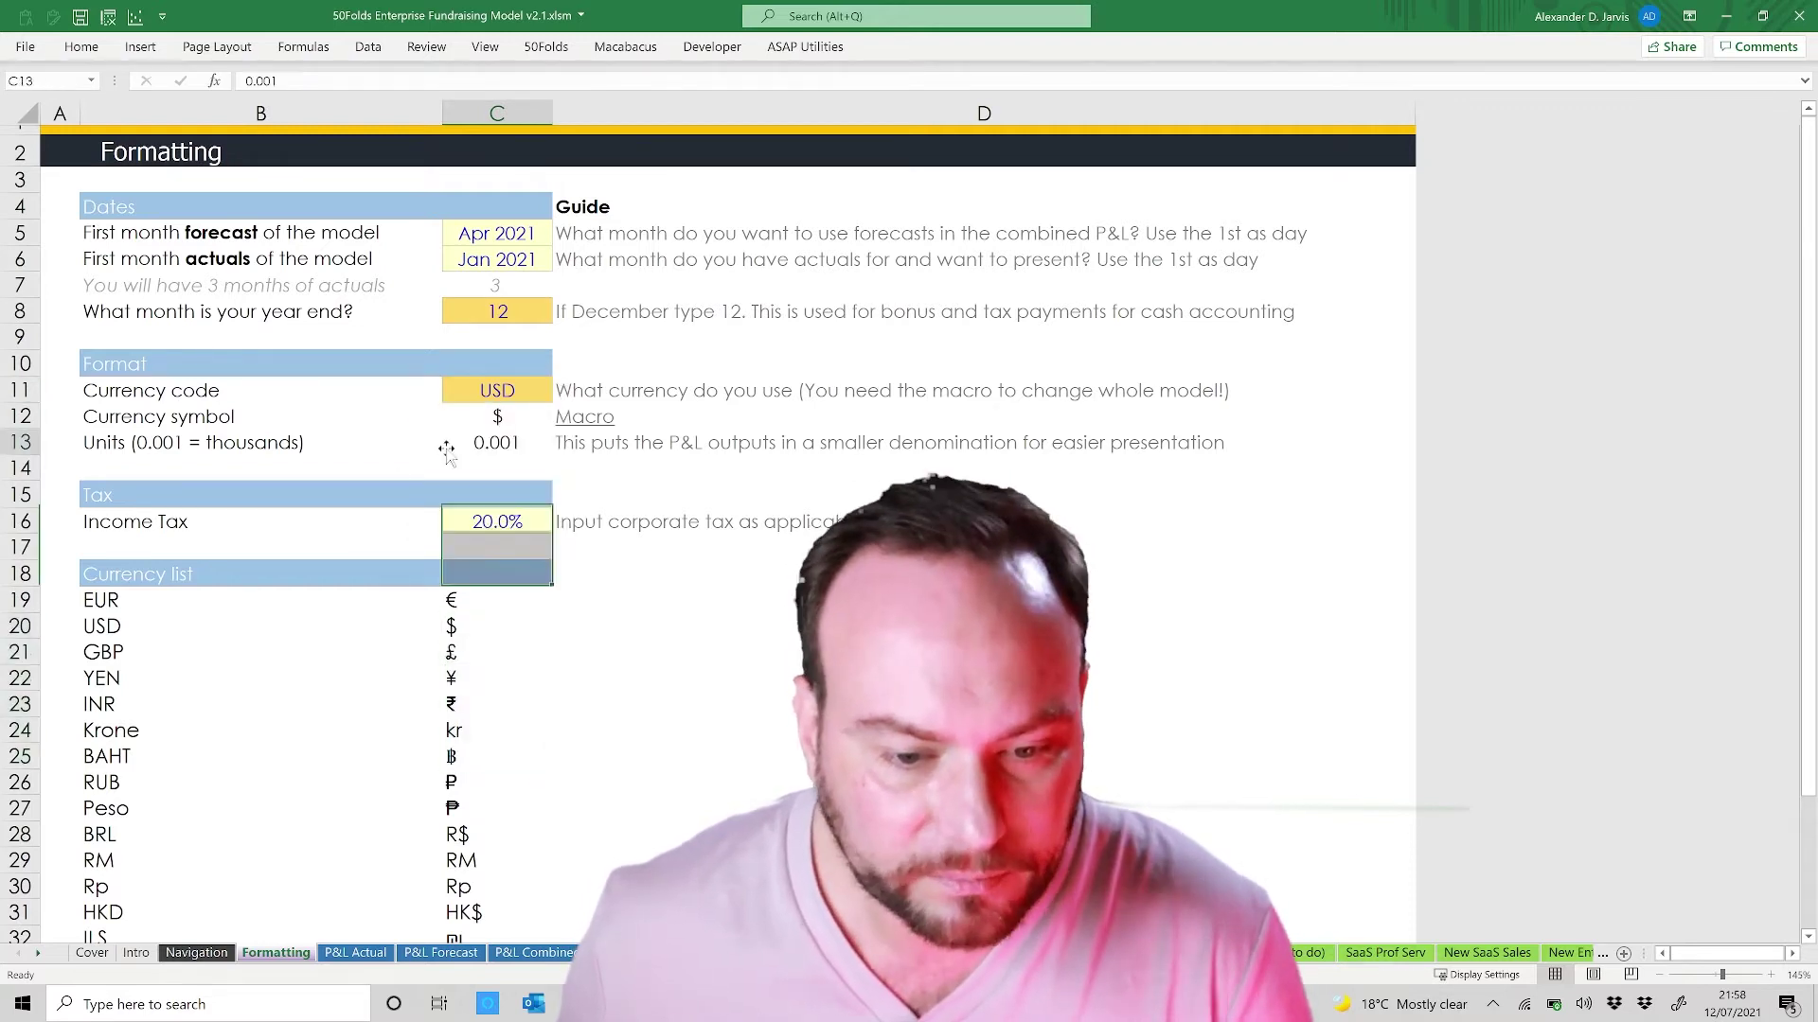
# Step: Compare the yellow date inputs C5 and C6 with the grey italic months-of-actuals row B7:C7
pyautogui.click(510, 238)
pyautogui.click(528, 263)
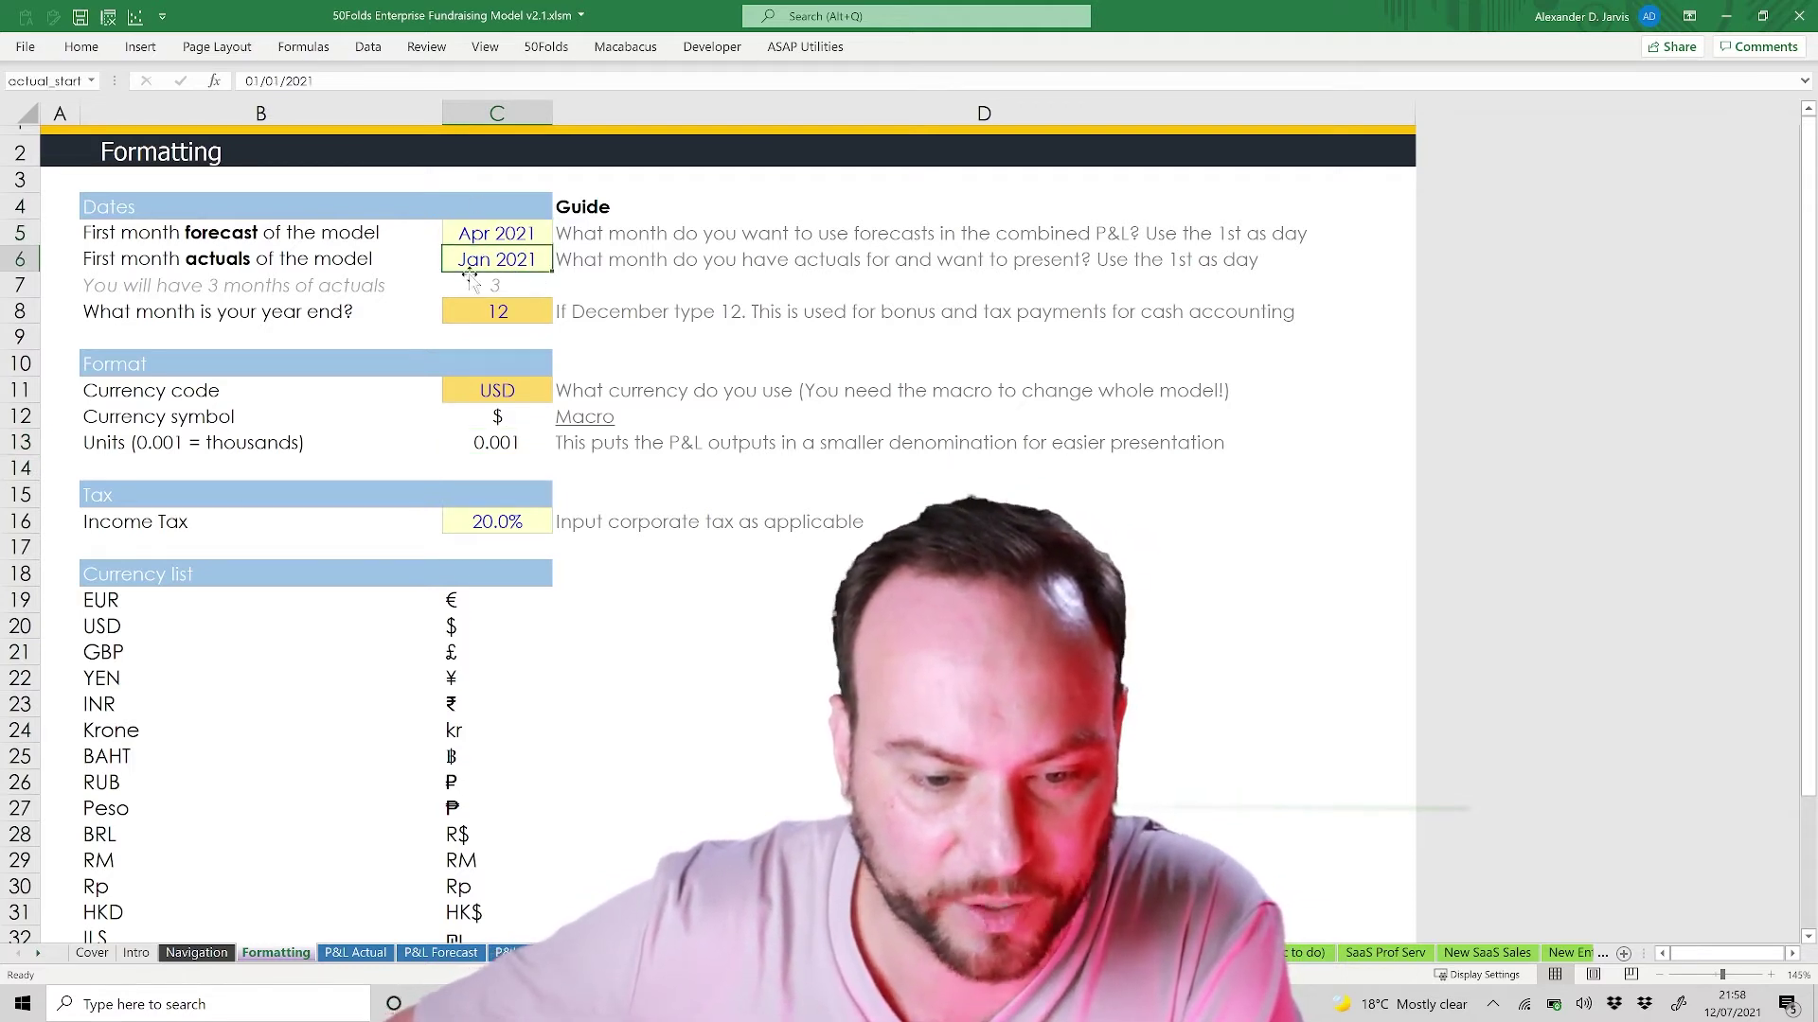
pyautogui.moveTo(487, 289); pyautogui.dragTo(286, 294)
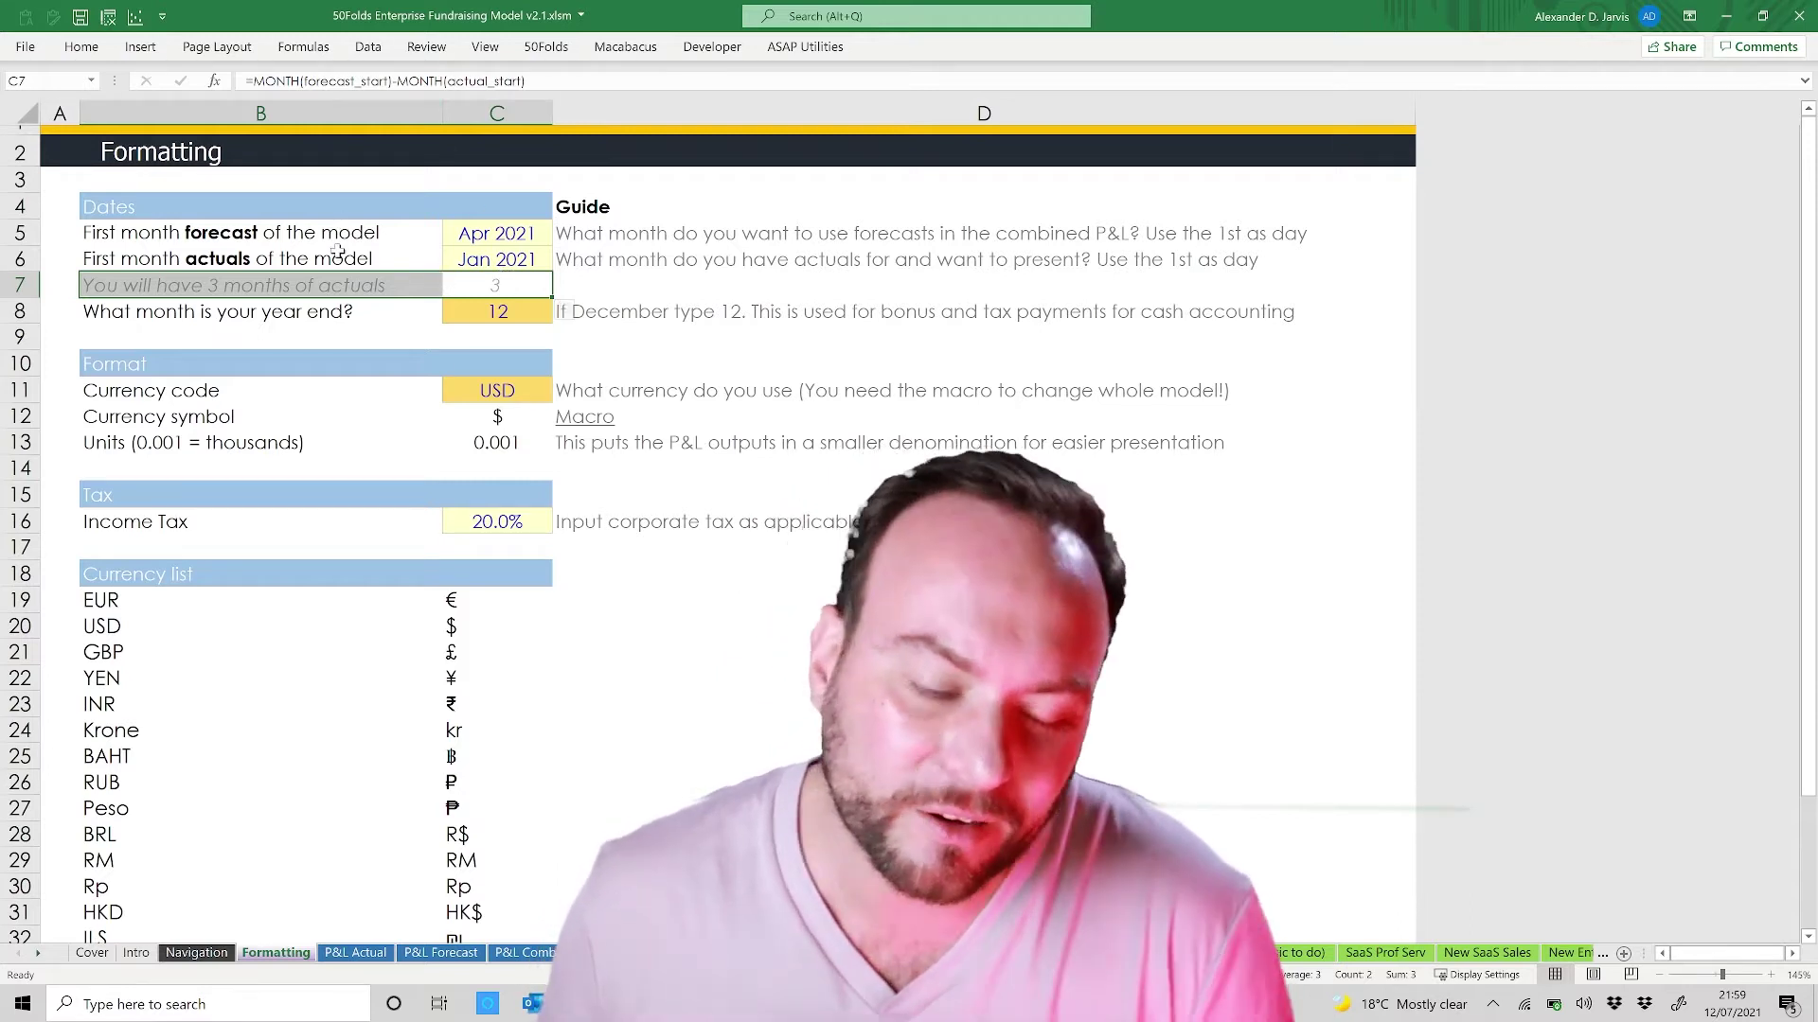
# Step: Point out the grey guide notes in D5:D16 and the plain black labels in column B
pyautogui.moveTo(616, 234); pyautogui.dragTo(709, 524)
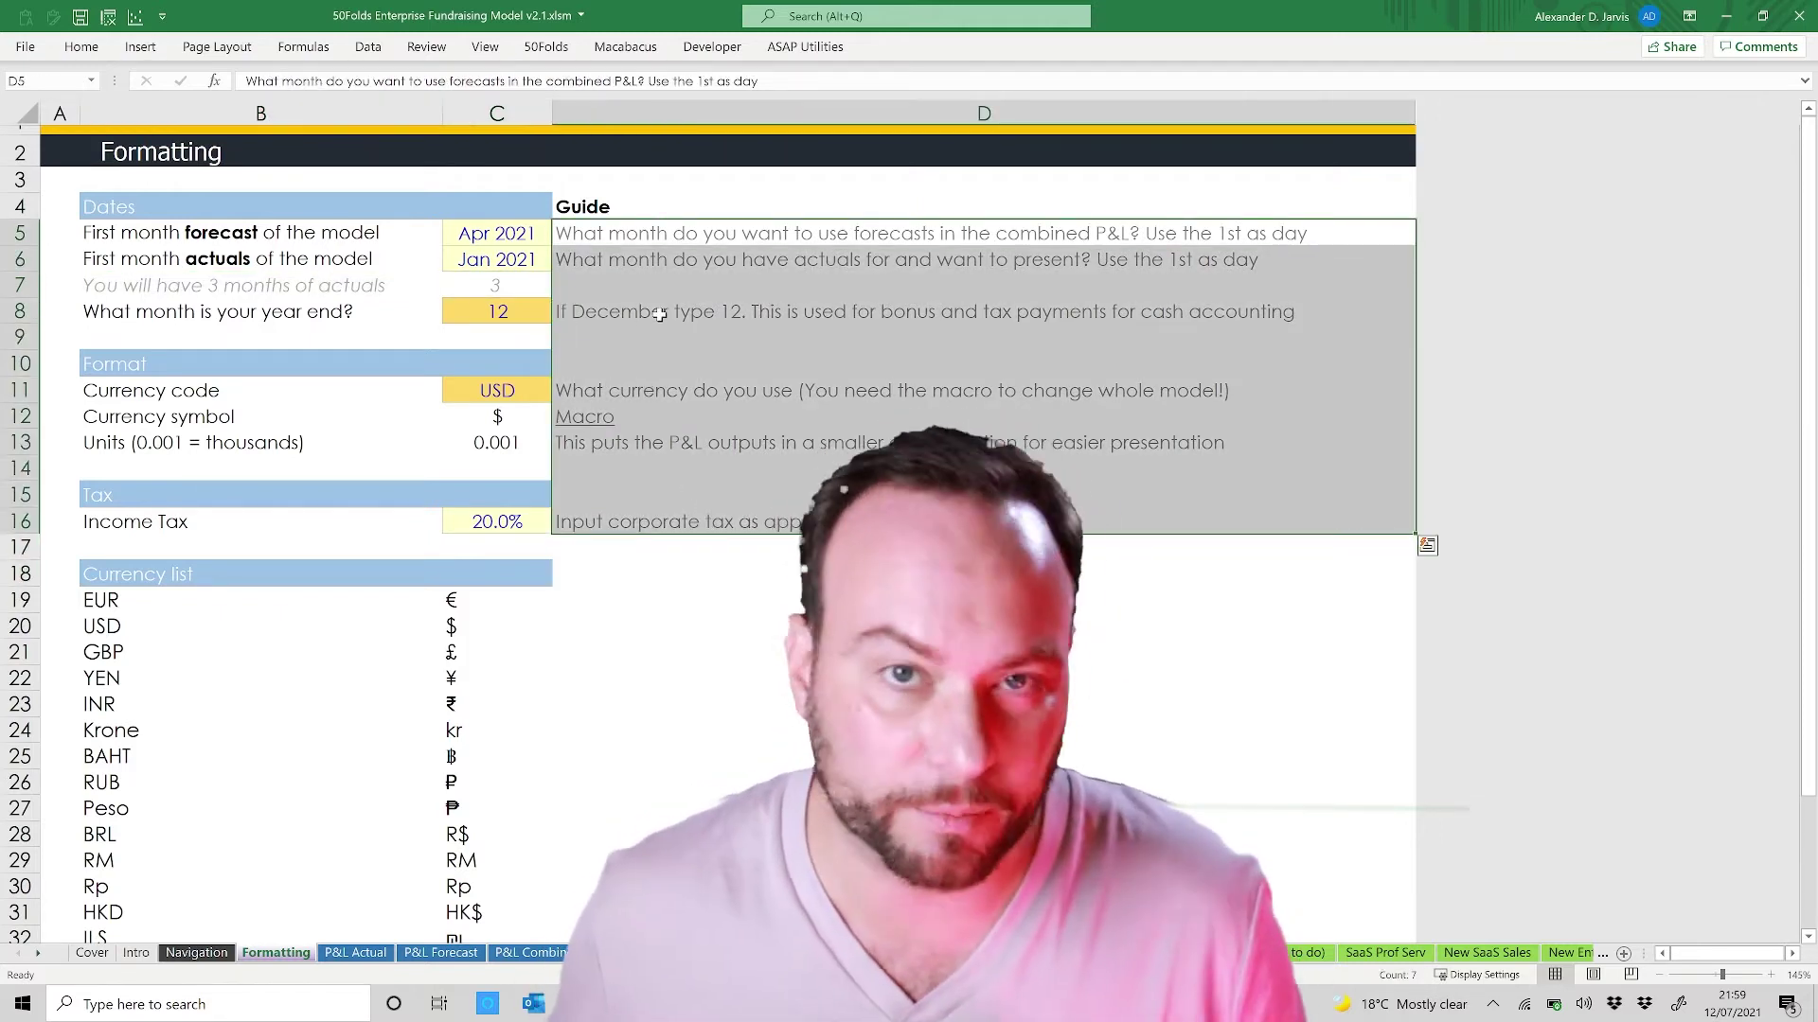
pyautogui.moveTo(137, 227); pyautogui.dragTo(177, 674)
pyautogui.click(177, 674)
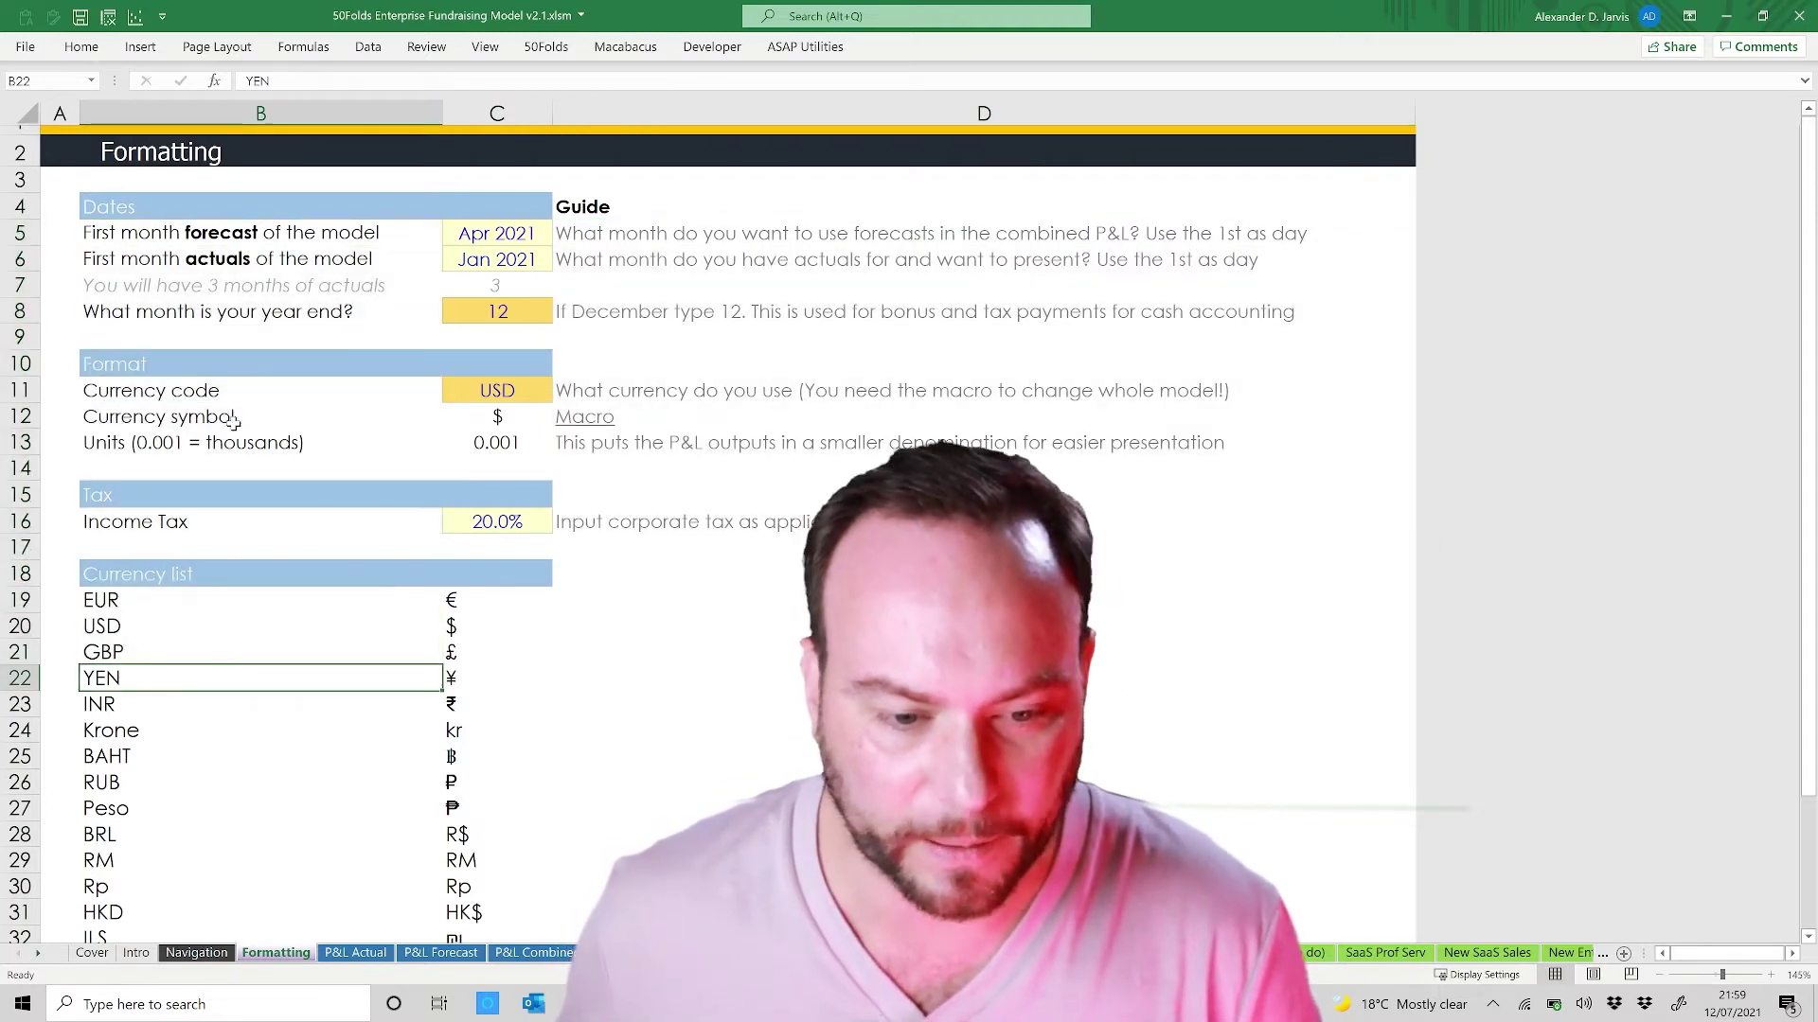
# Step: Highlight the blue section header bars for Dates, Format, Tax and Currency list in columns B and C
pyautogui.moveTo(190, 206); pyautogui.dragTo(524, 216)
pyautogui.moveTo(173, 364); pyautogui.dragTo(469, 364)
pyautogui.click(183, 495)
pyautogui.moveTo(184, 496); pyautogui.dragTo(457, 488)
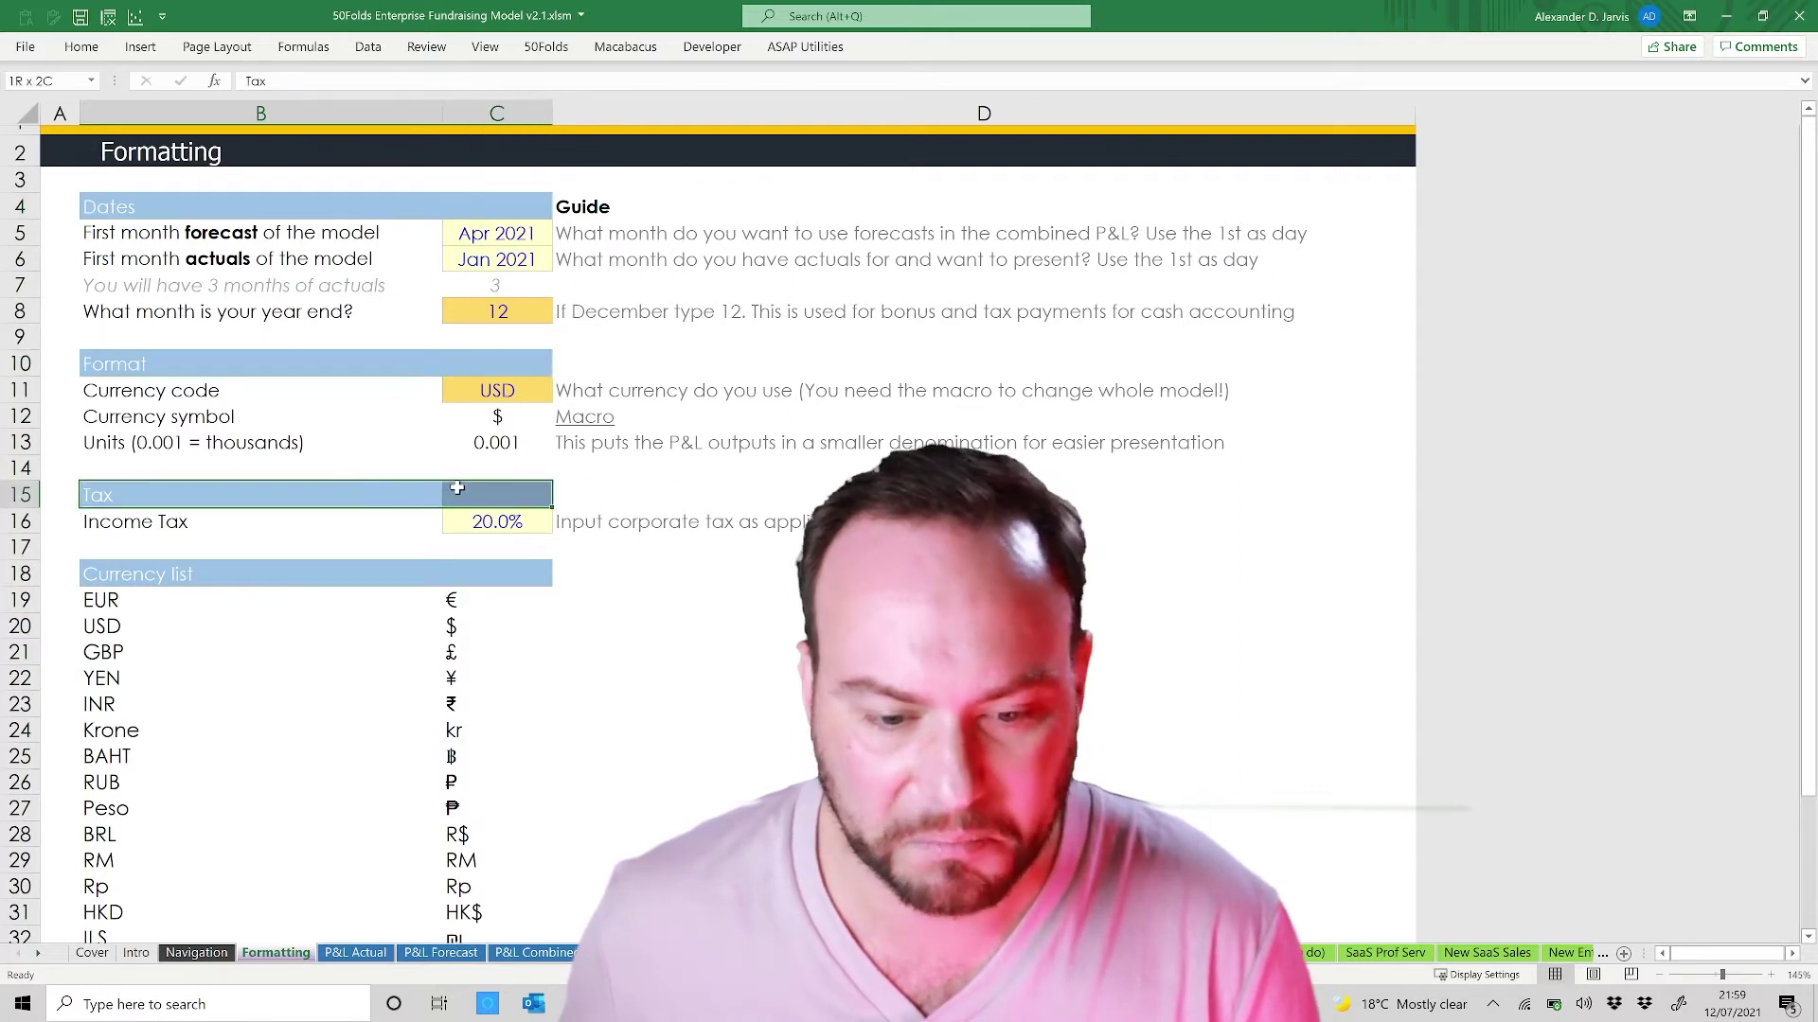
pyautogui.click(232, 577)
pyautogui.moveTo(455, 582); pyautogui.dragTo(491, 580)
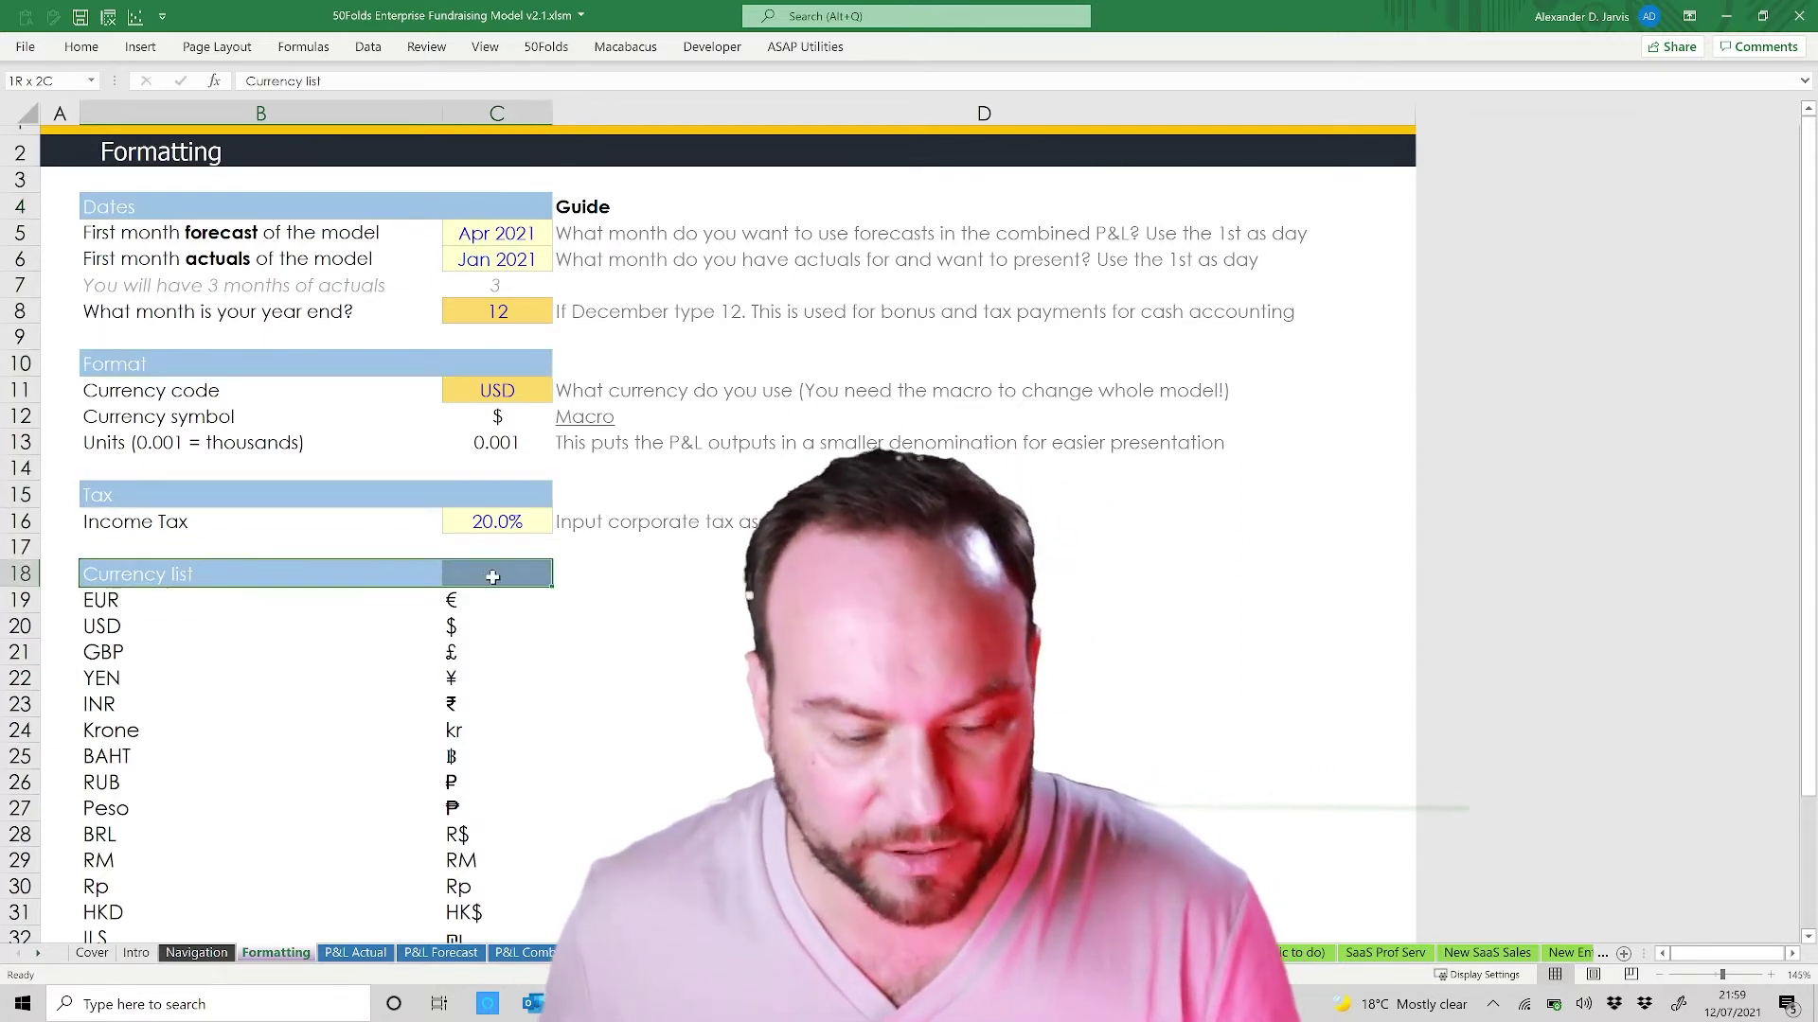
pyautogui.click(208, 731)
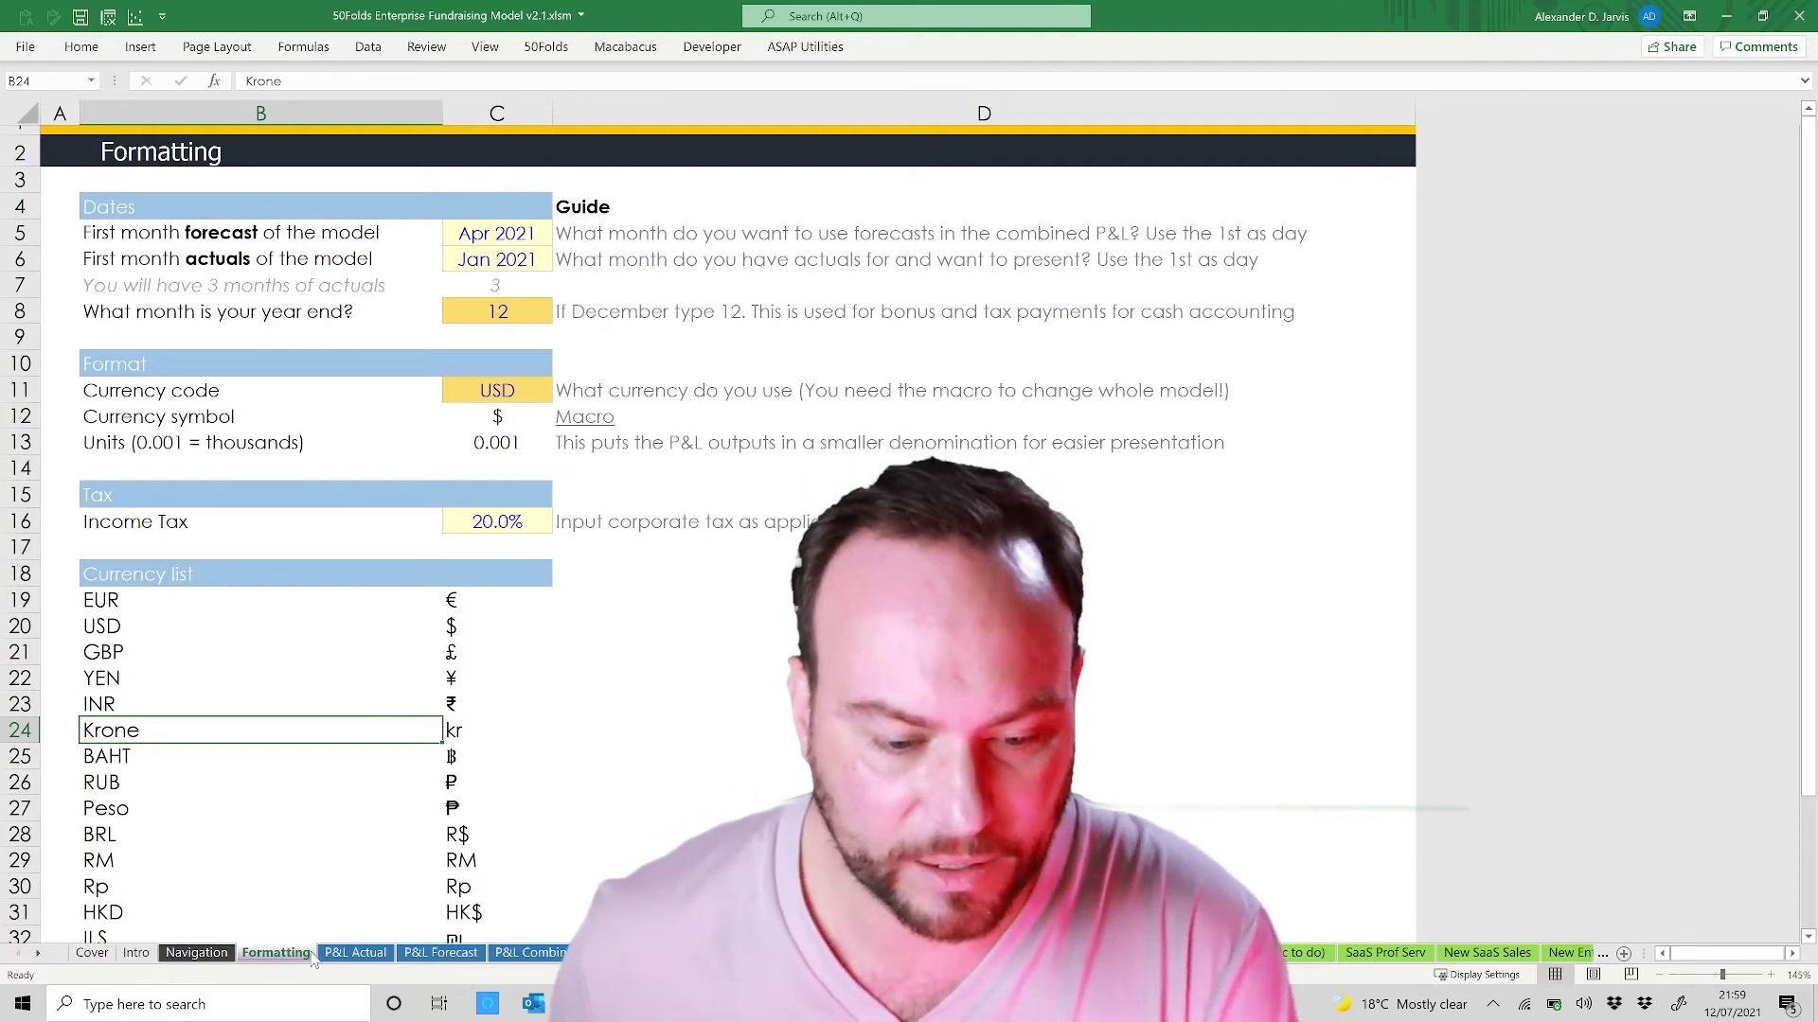
# Step: On the P&L Actual sheet, inspect input cells K56 and K69 and view K69's currency number format without changing it
pyautogui.click(360, 955)
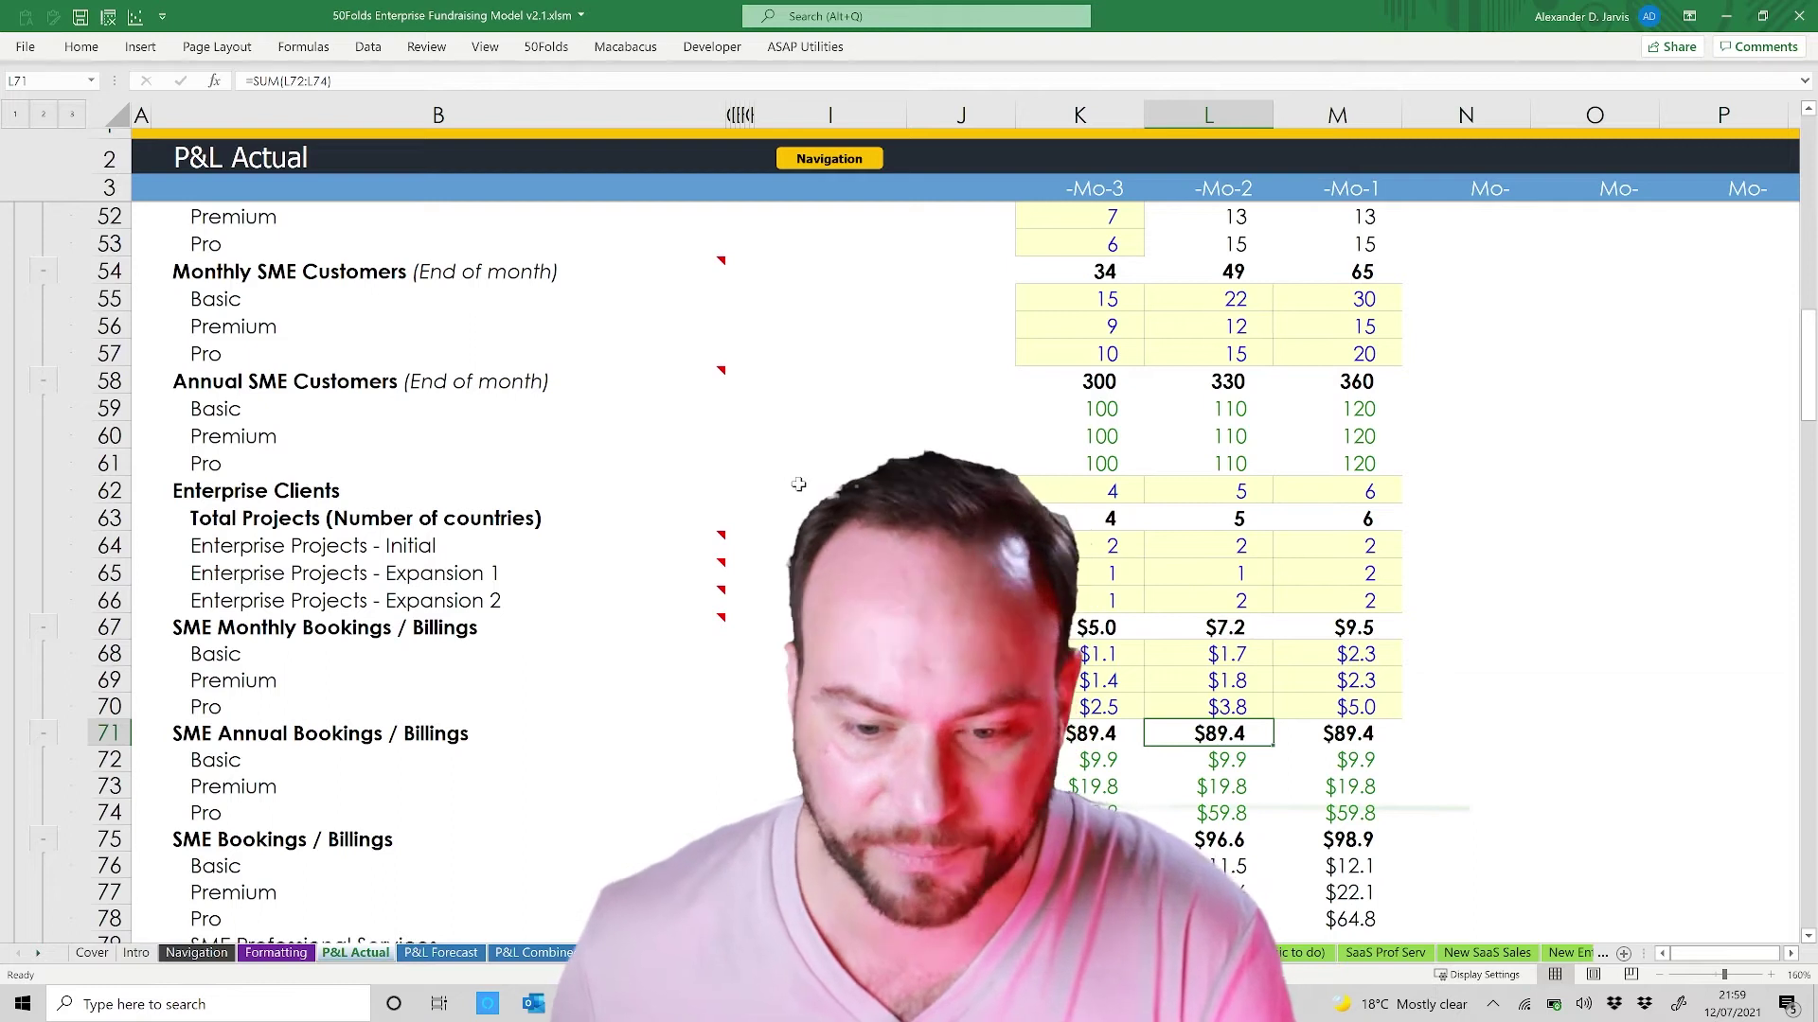
pyautogui.click(1117, 329)
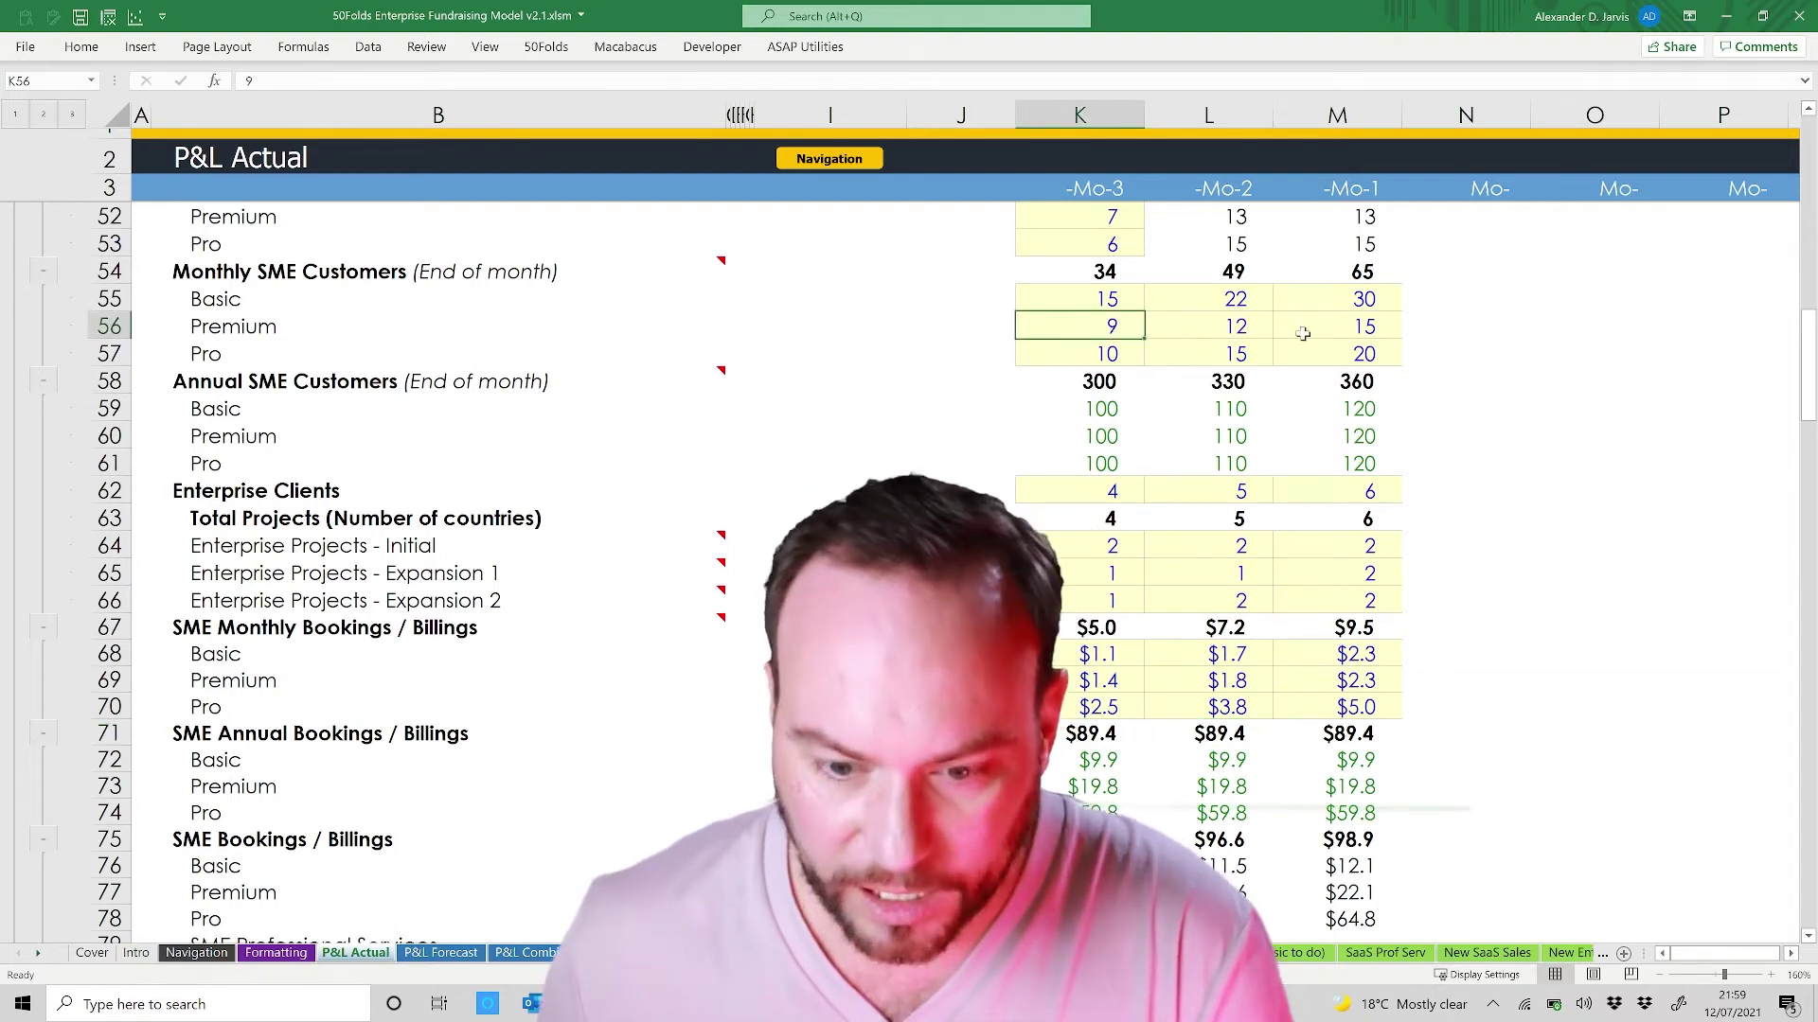
pyautogui.click(1141, 690)
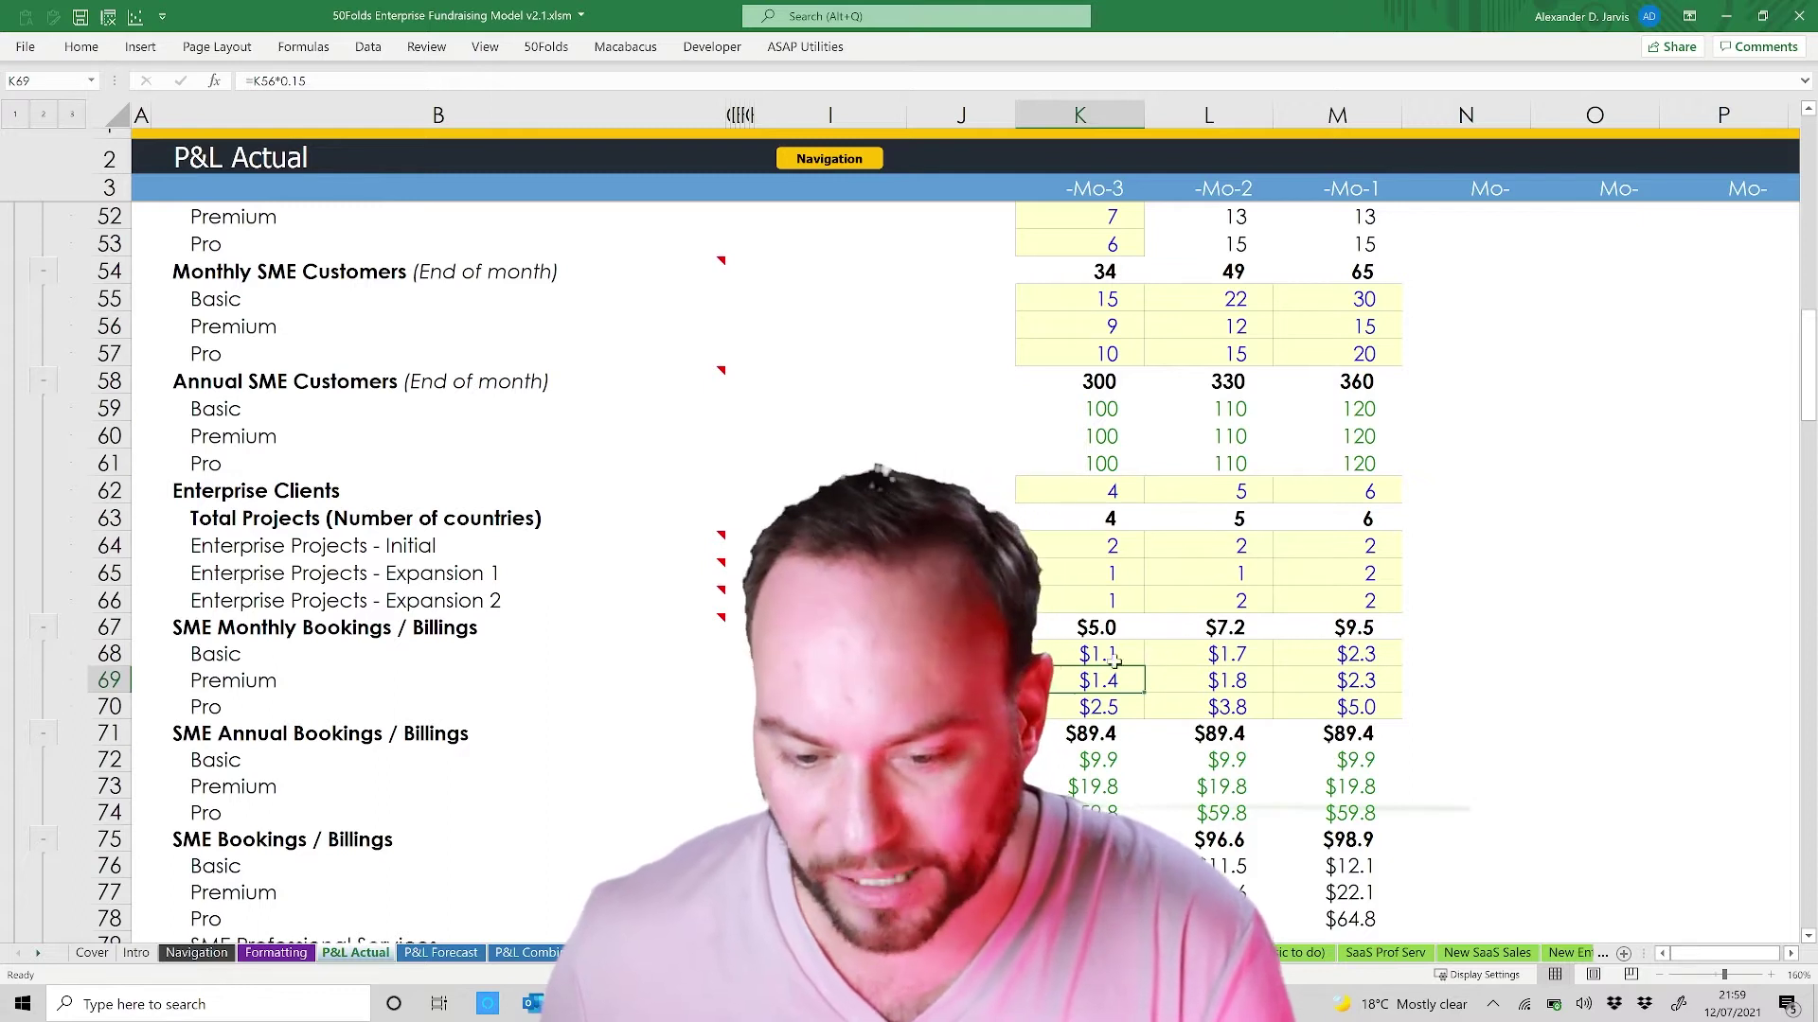
pyautogui.click(1089, 600)
pyautogui.click(1088, 679)
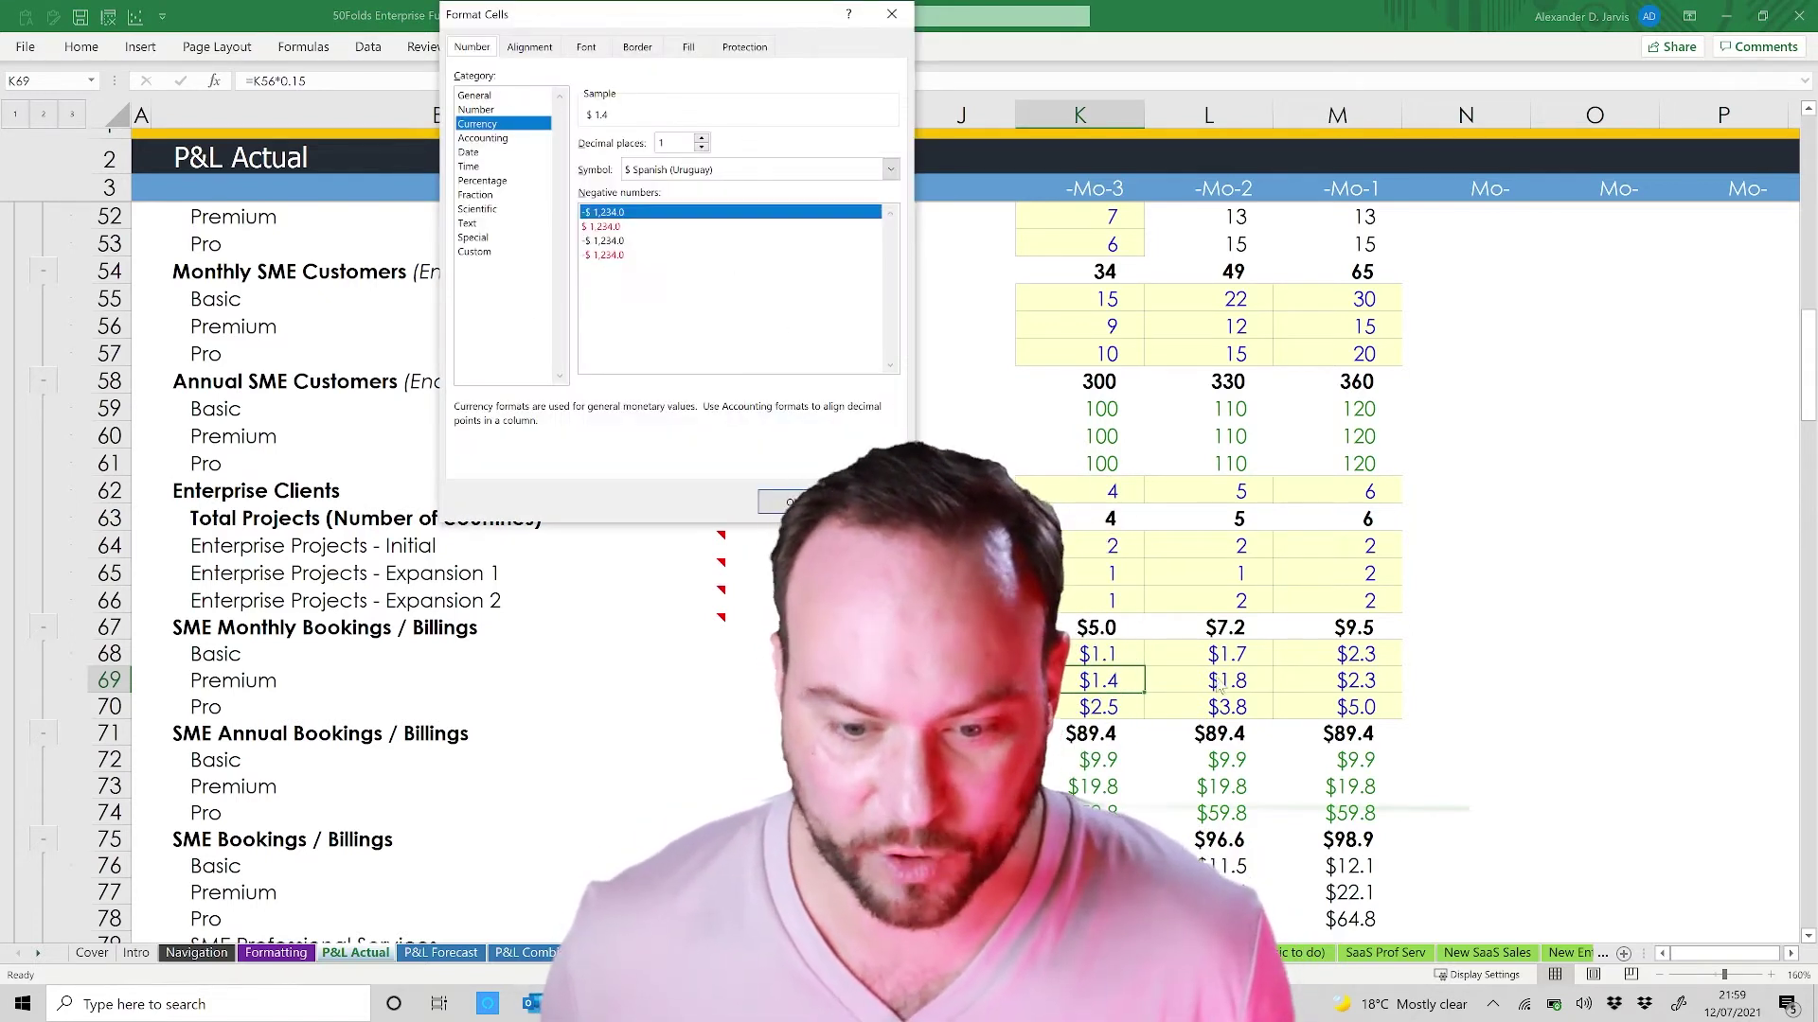
pyautogui.press('Escape')
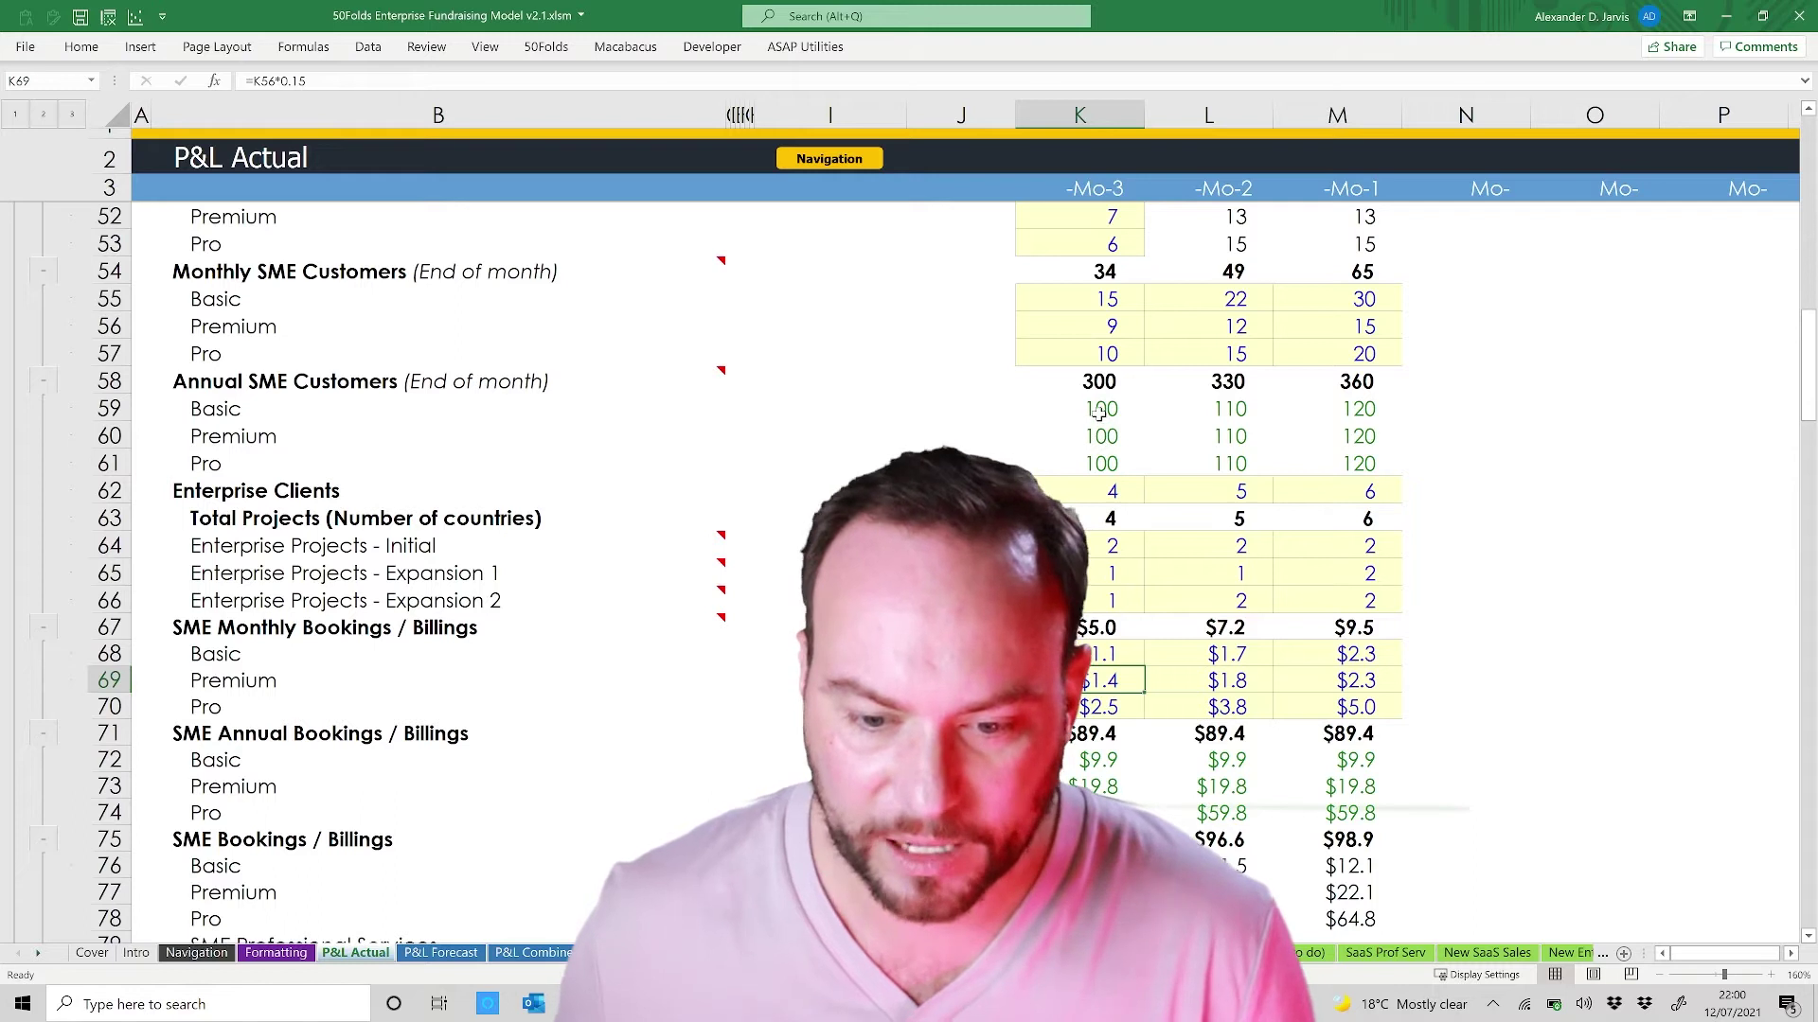
# Step: Compare the green Annual SME Customers links in K59:M61 with the black SUM formula in K67
pyautogui.moveTo(1095, 409); pyautogui.dragTo(1339, 469)
pyautogui.click(1105, 517)
pyautogui.click(1106, 434)
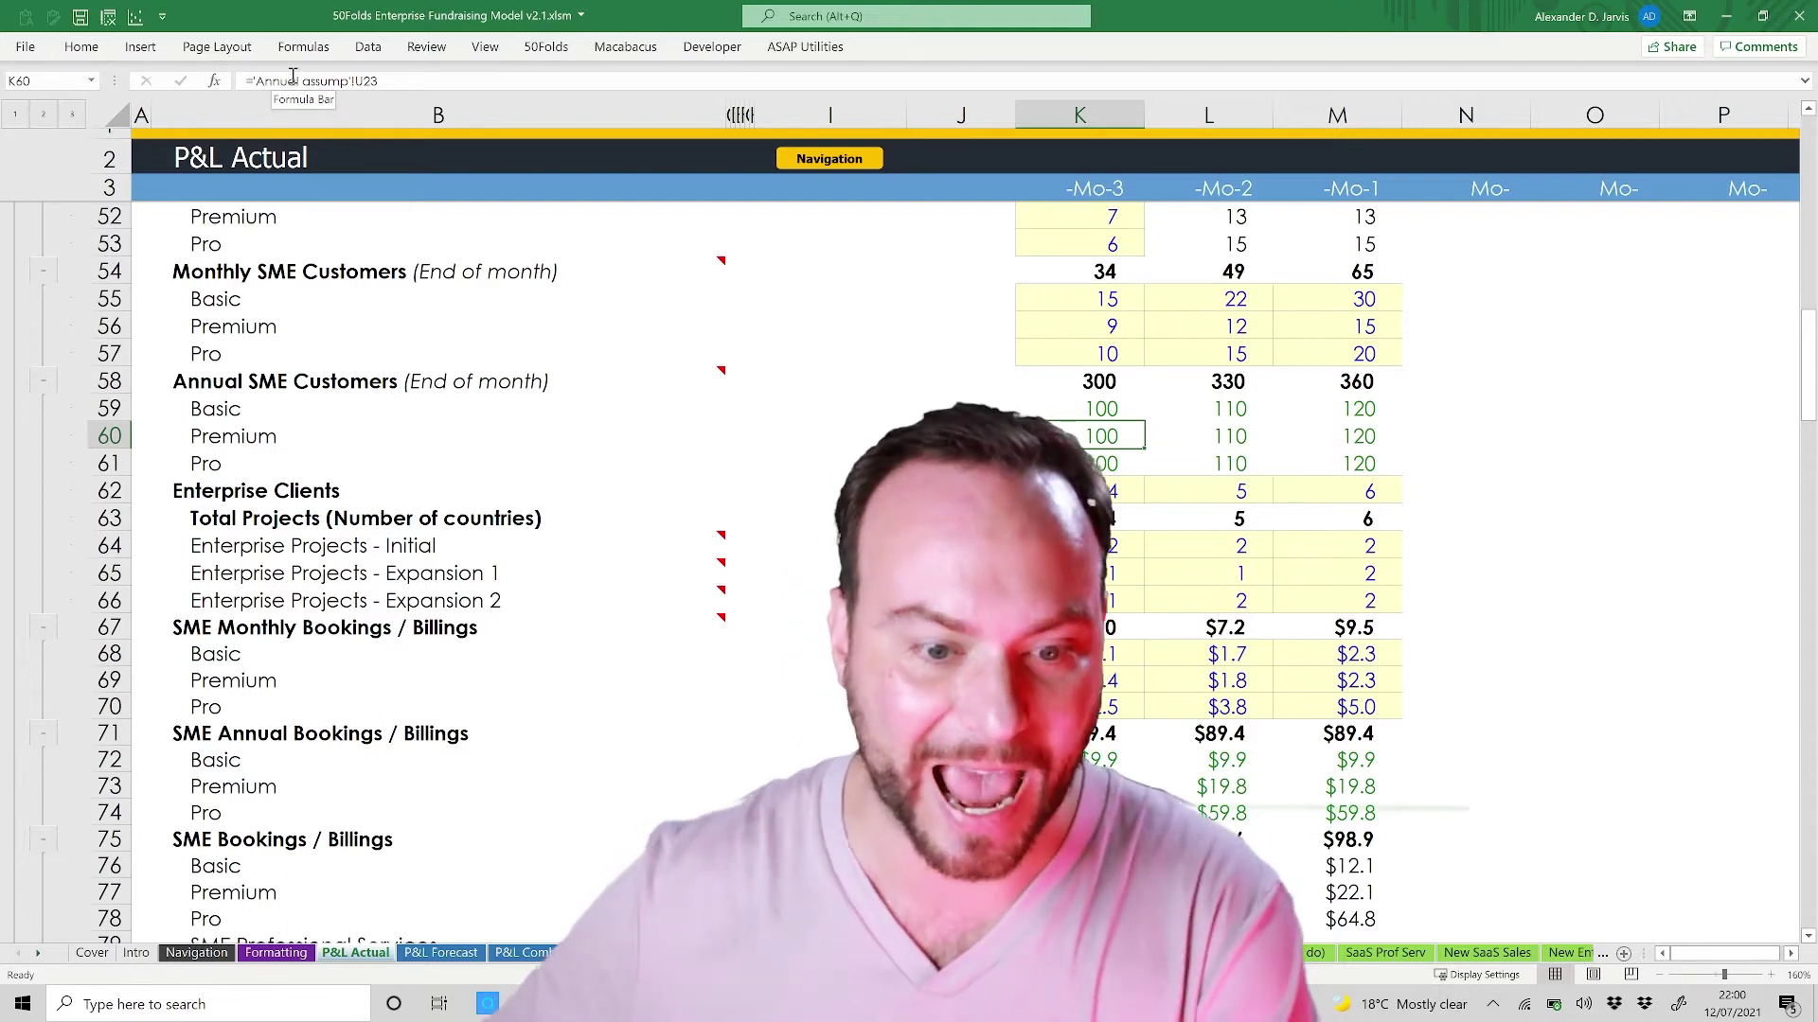
pyautogui.click(1113, 627)
pyautogui.press('F2')
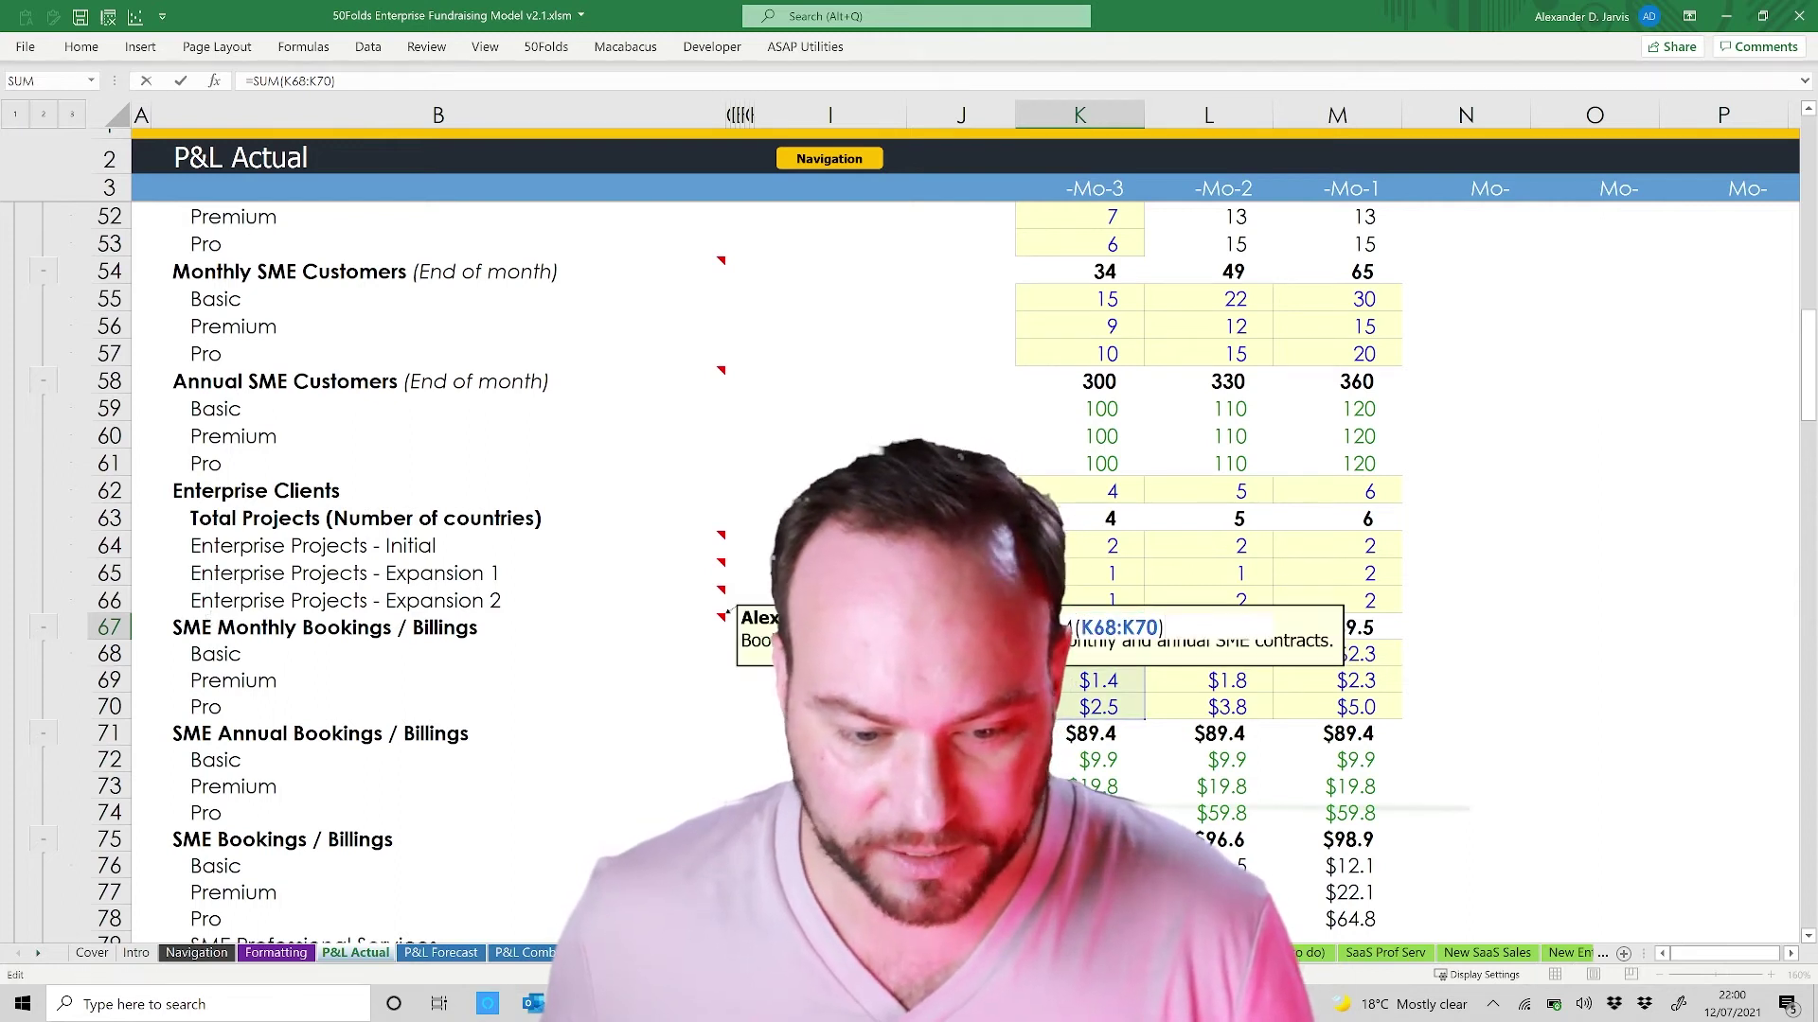
pyautogui.press('Escape')
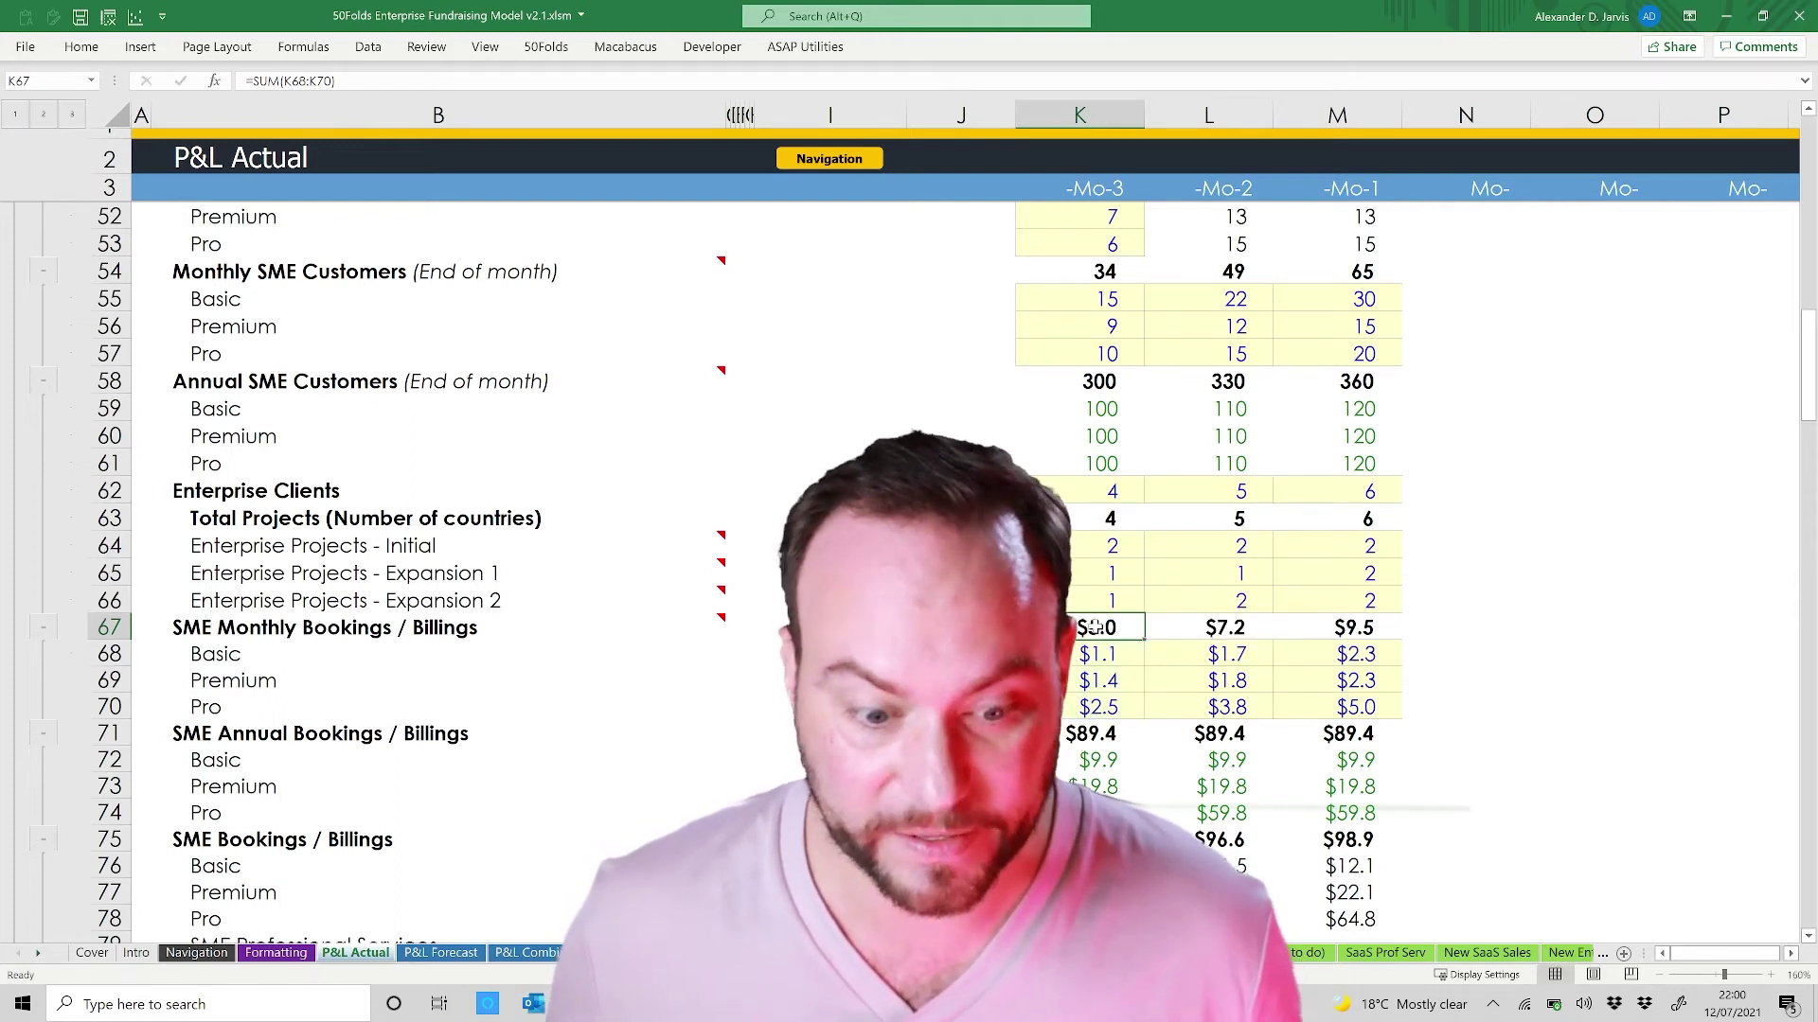
# Step: Examine the formats of ARR formula K95, MRR inputs K99:K100 and green links K103:M105, down through Operating Cash Flow
pyautogui.scroll(-10, 1272, 665)
pyautogui.scroll(-8, 1079, 618)
pyautogui.scroll(6, 1079, 620)
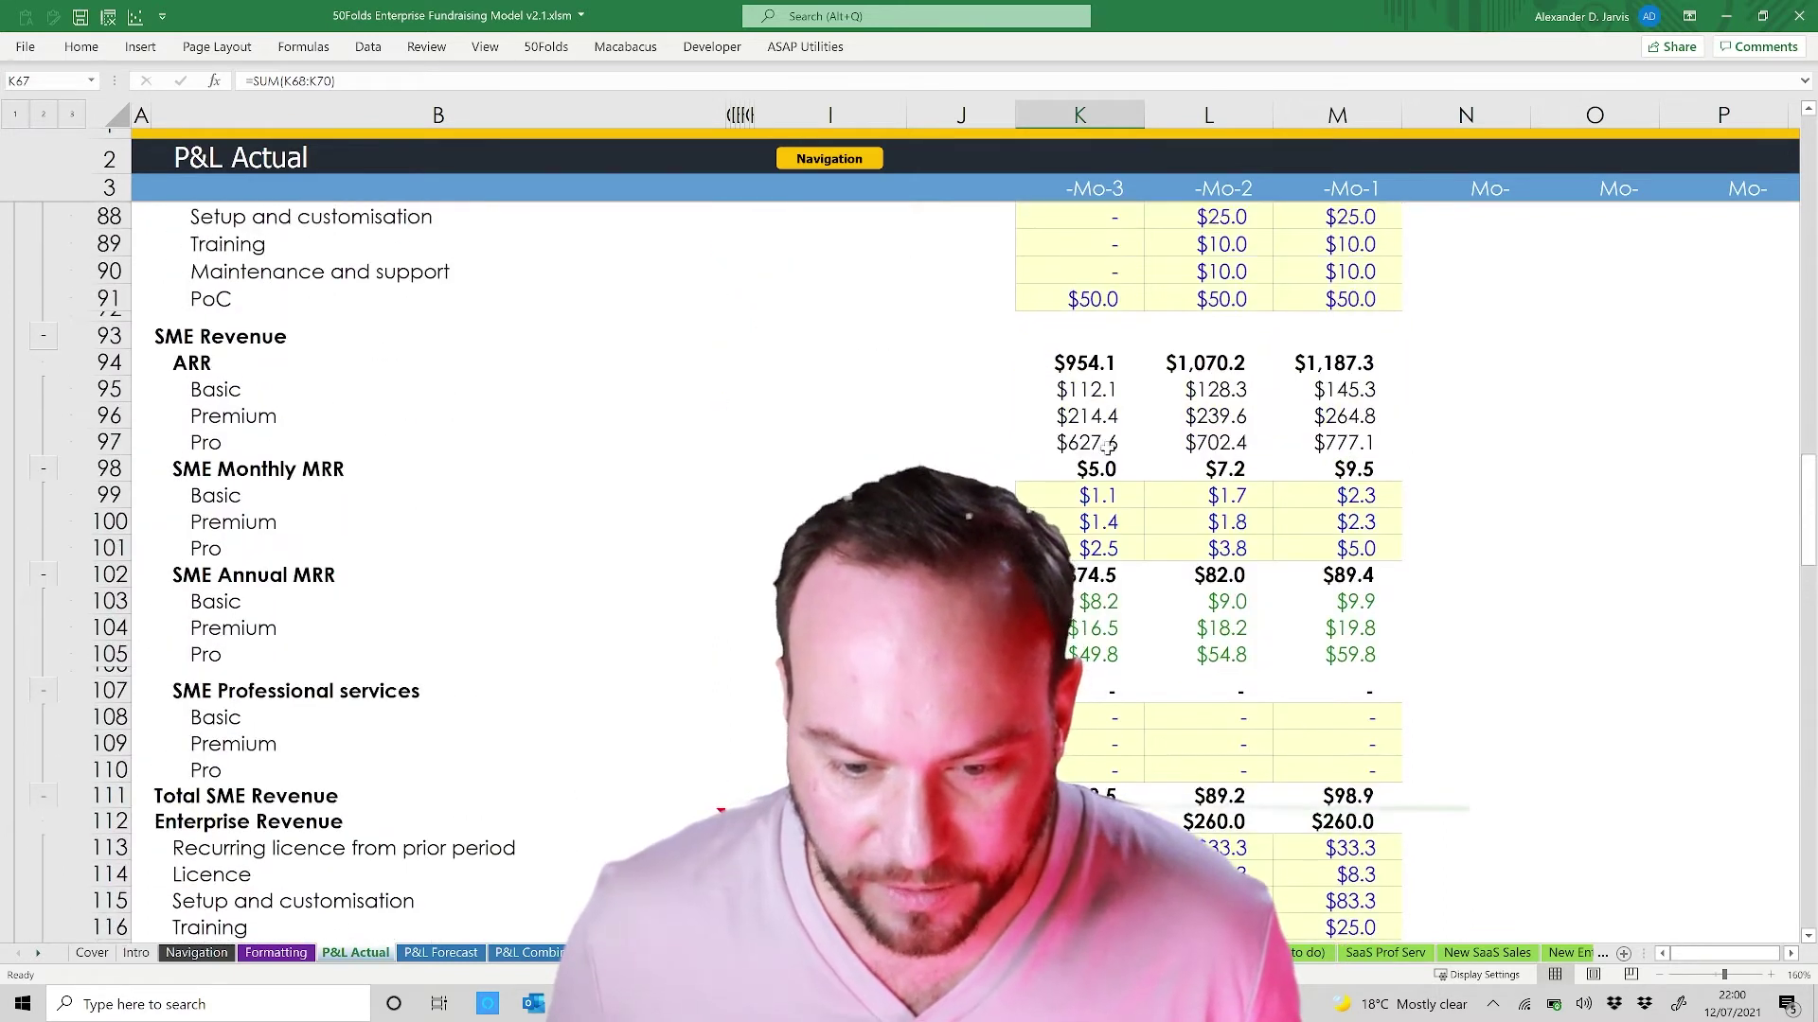
pyautogui.click(1108, 392)
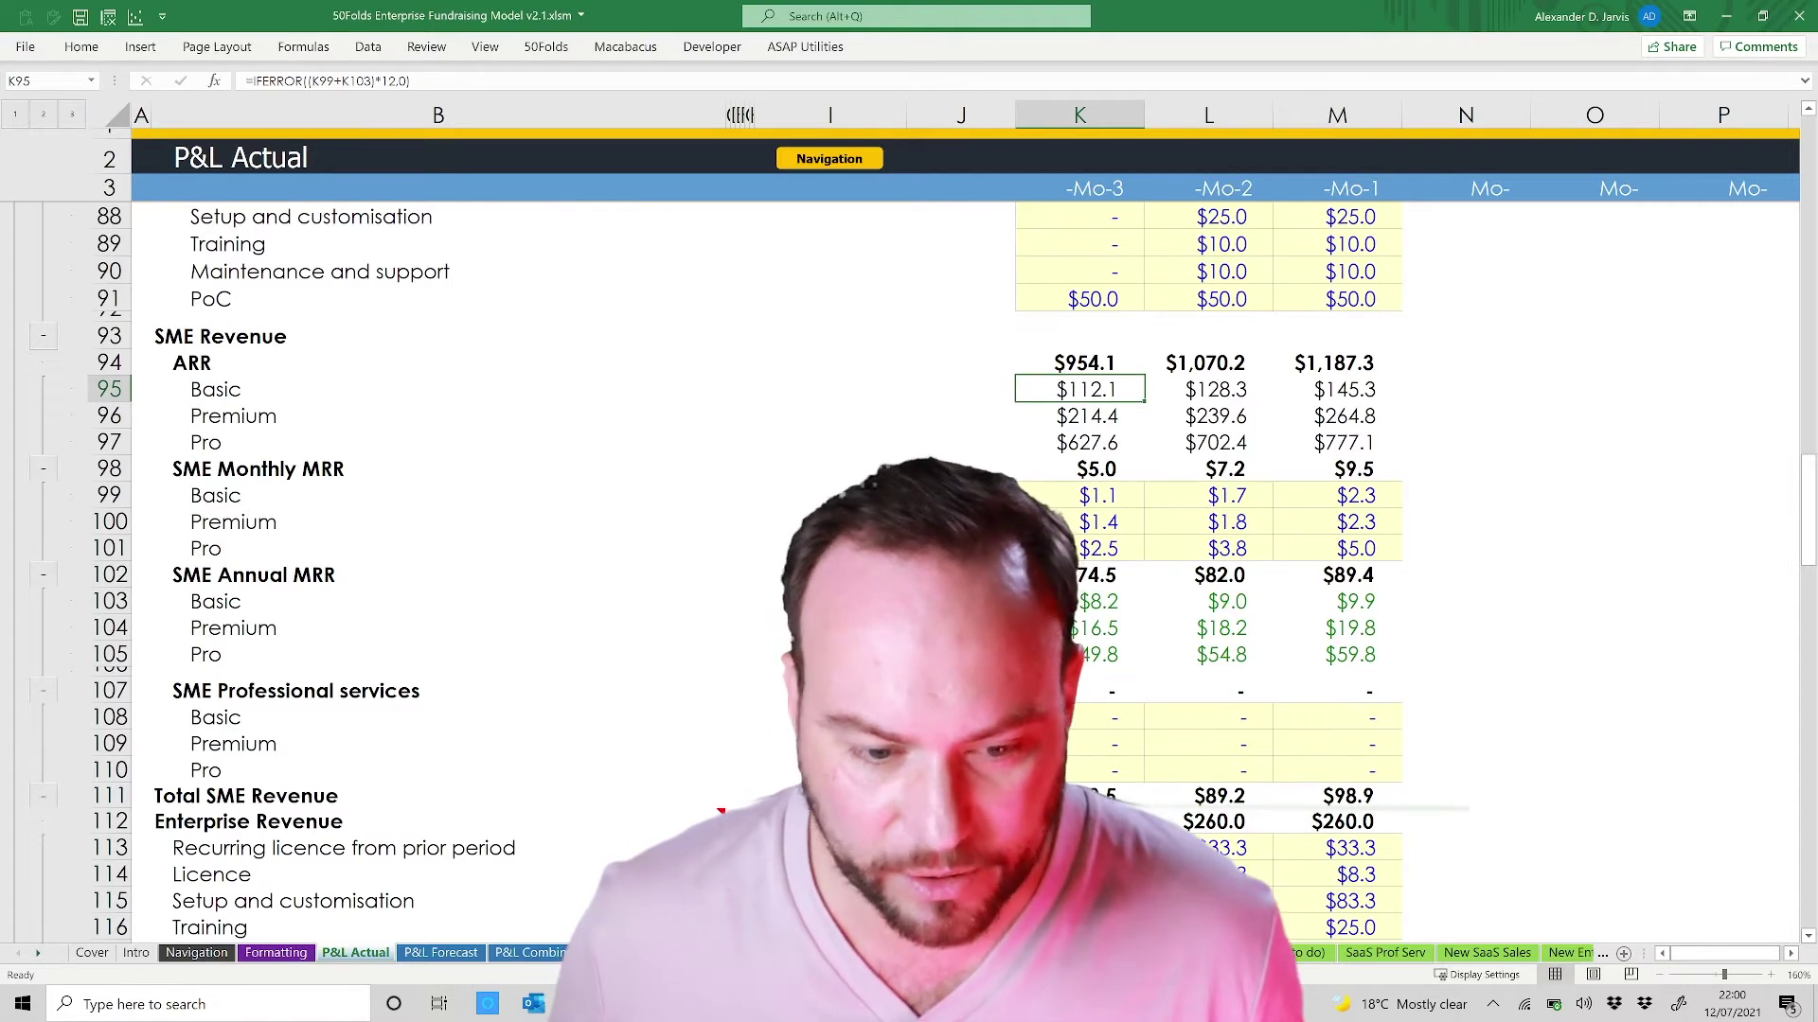
pyautogui.moveTo(1054, 498); pyautogui.dragTo(1058, 524)
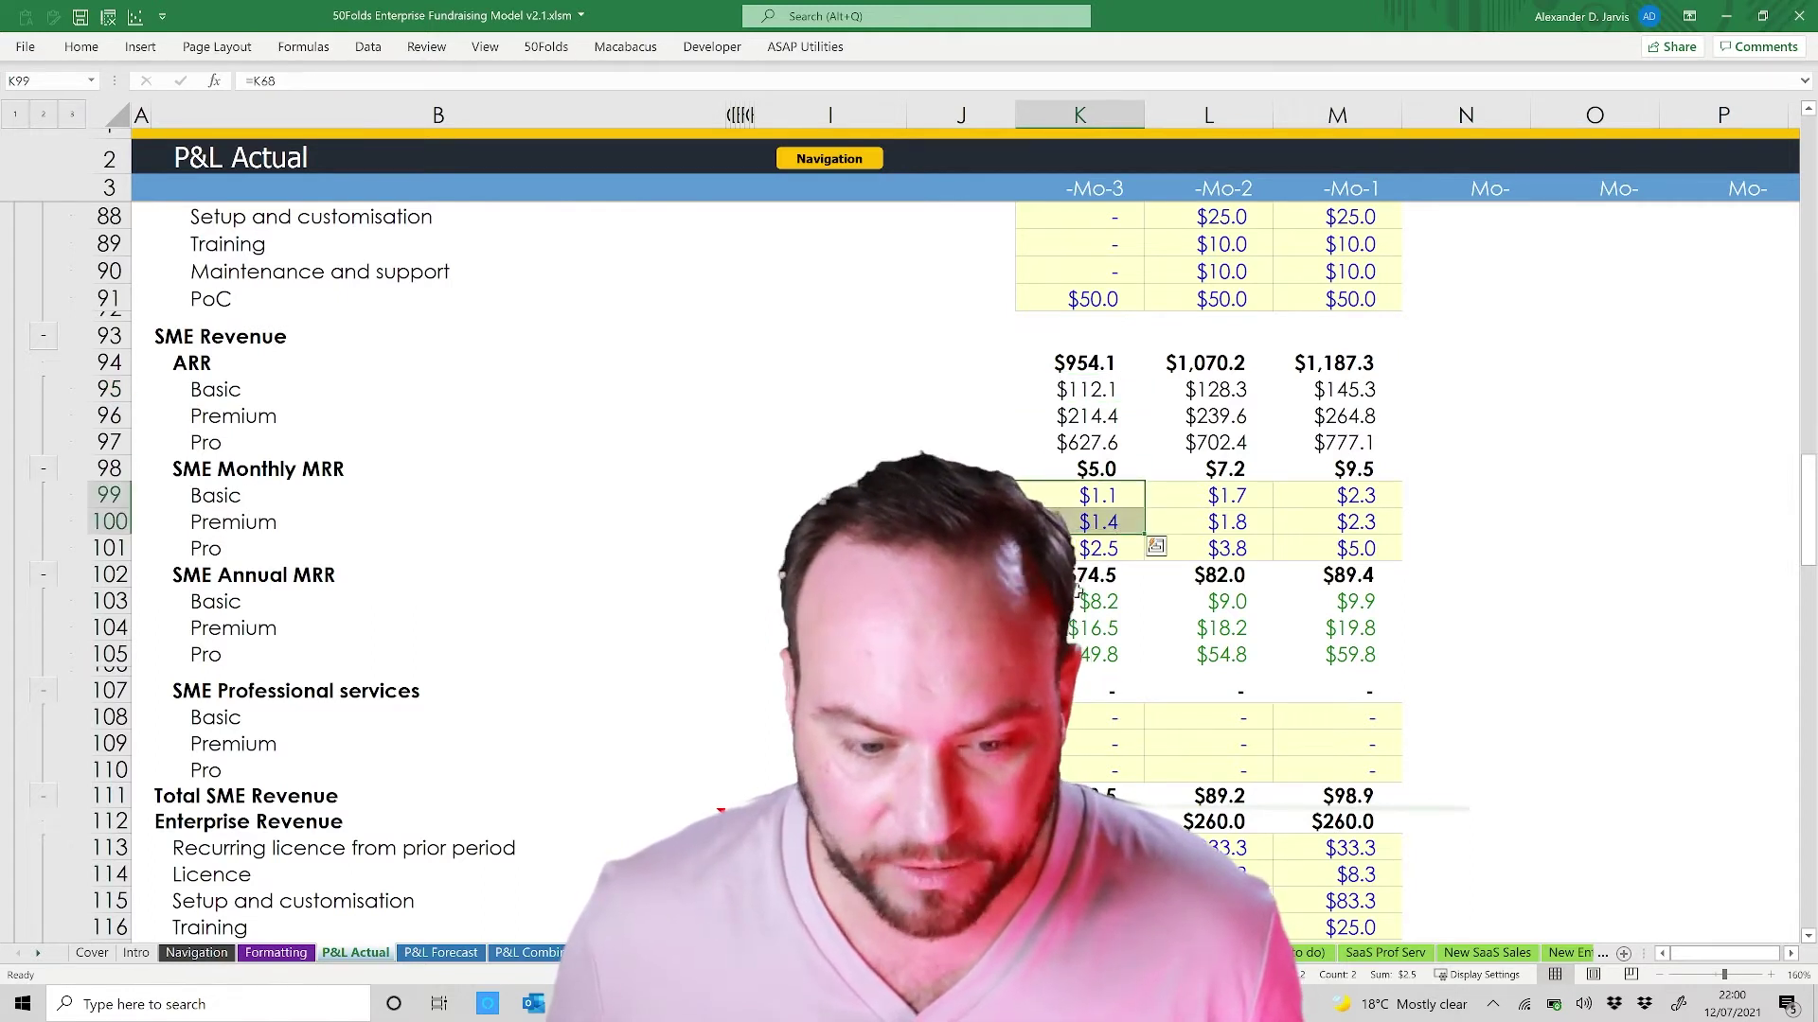
pyautogui.moveTo(1091, 596); pyautogui.dragTo(1353, 655)
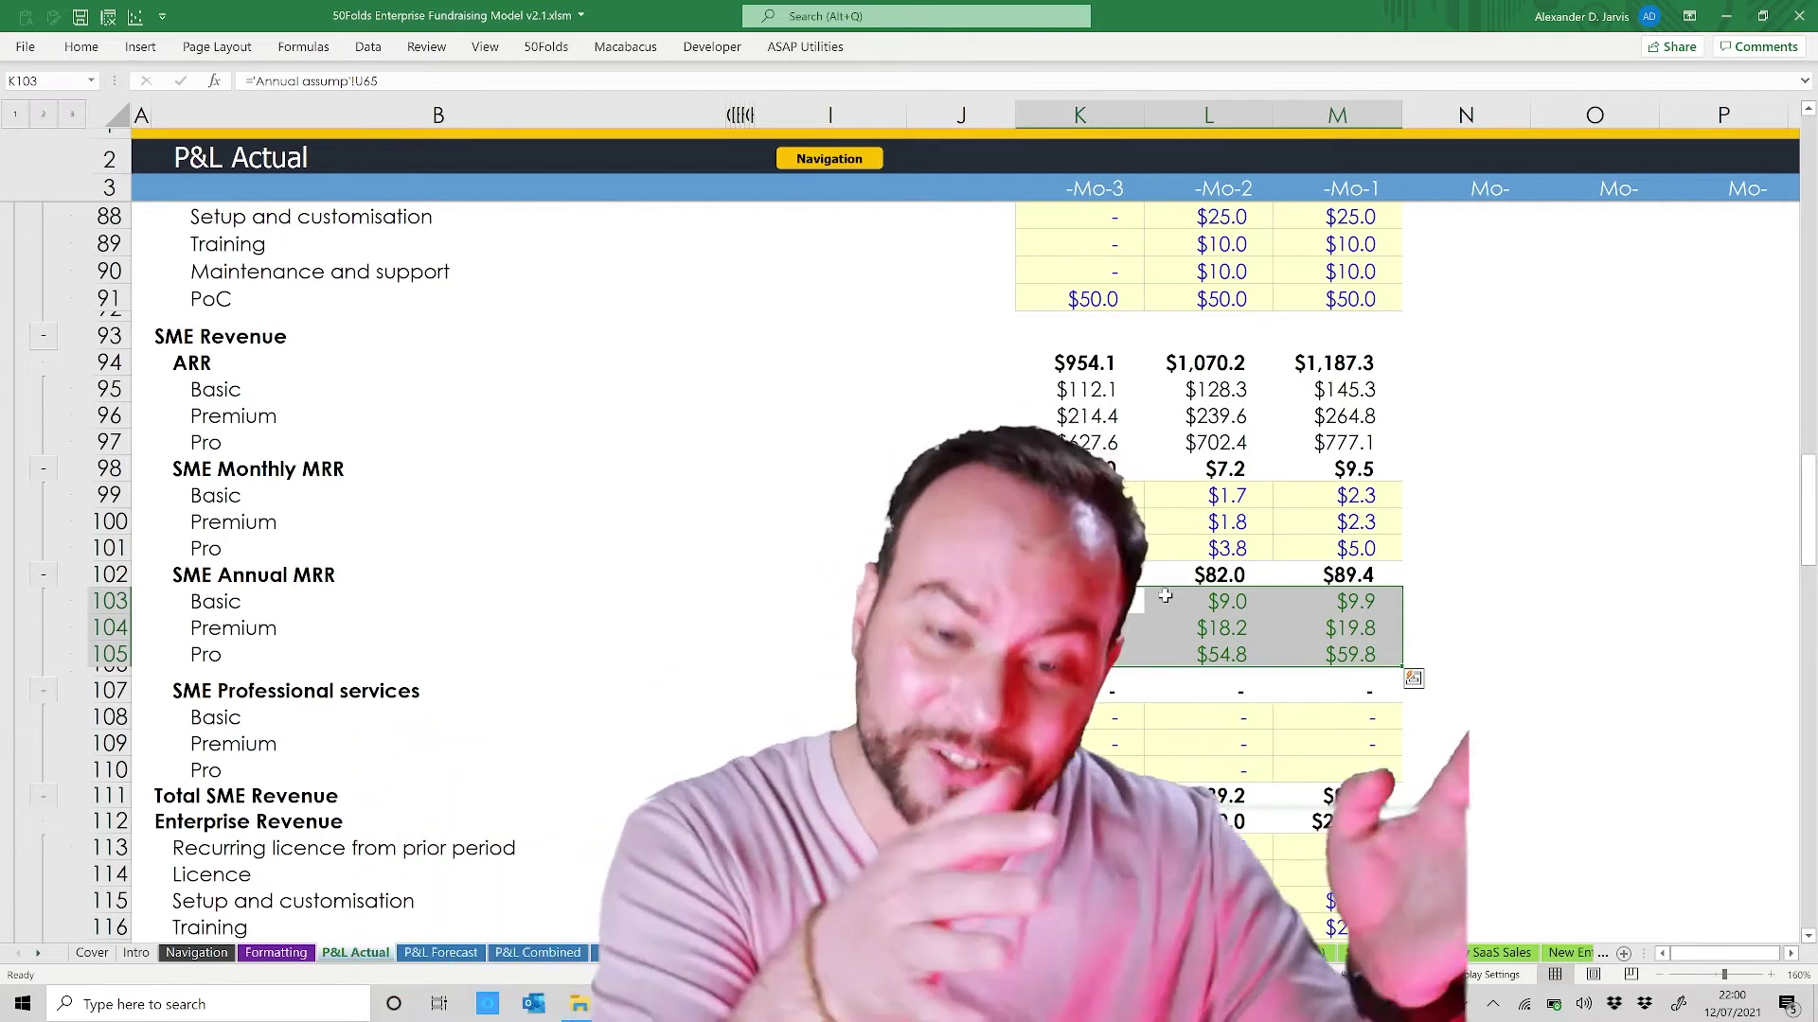
pyautogui.scroll(-15, 1164, 597)
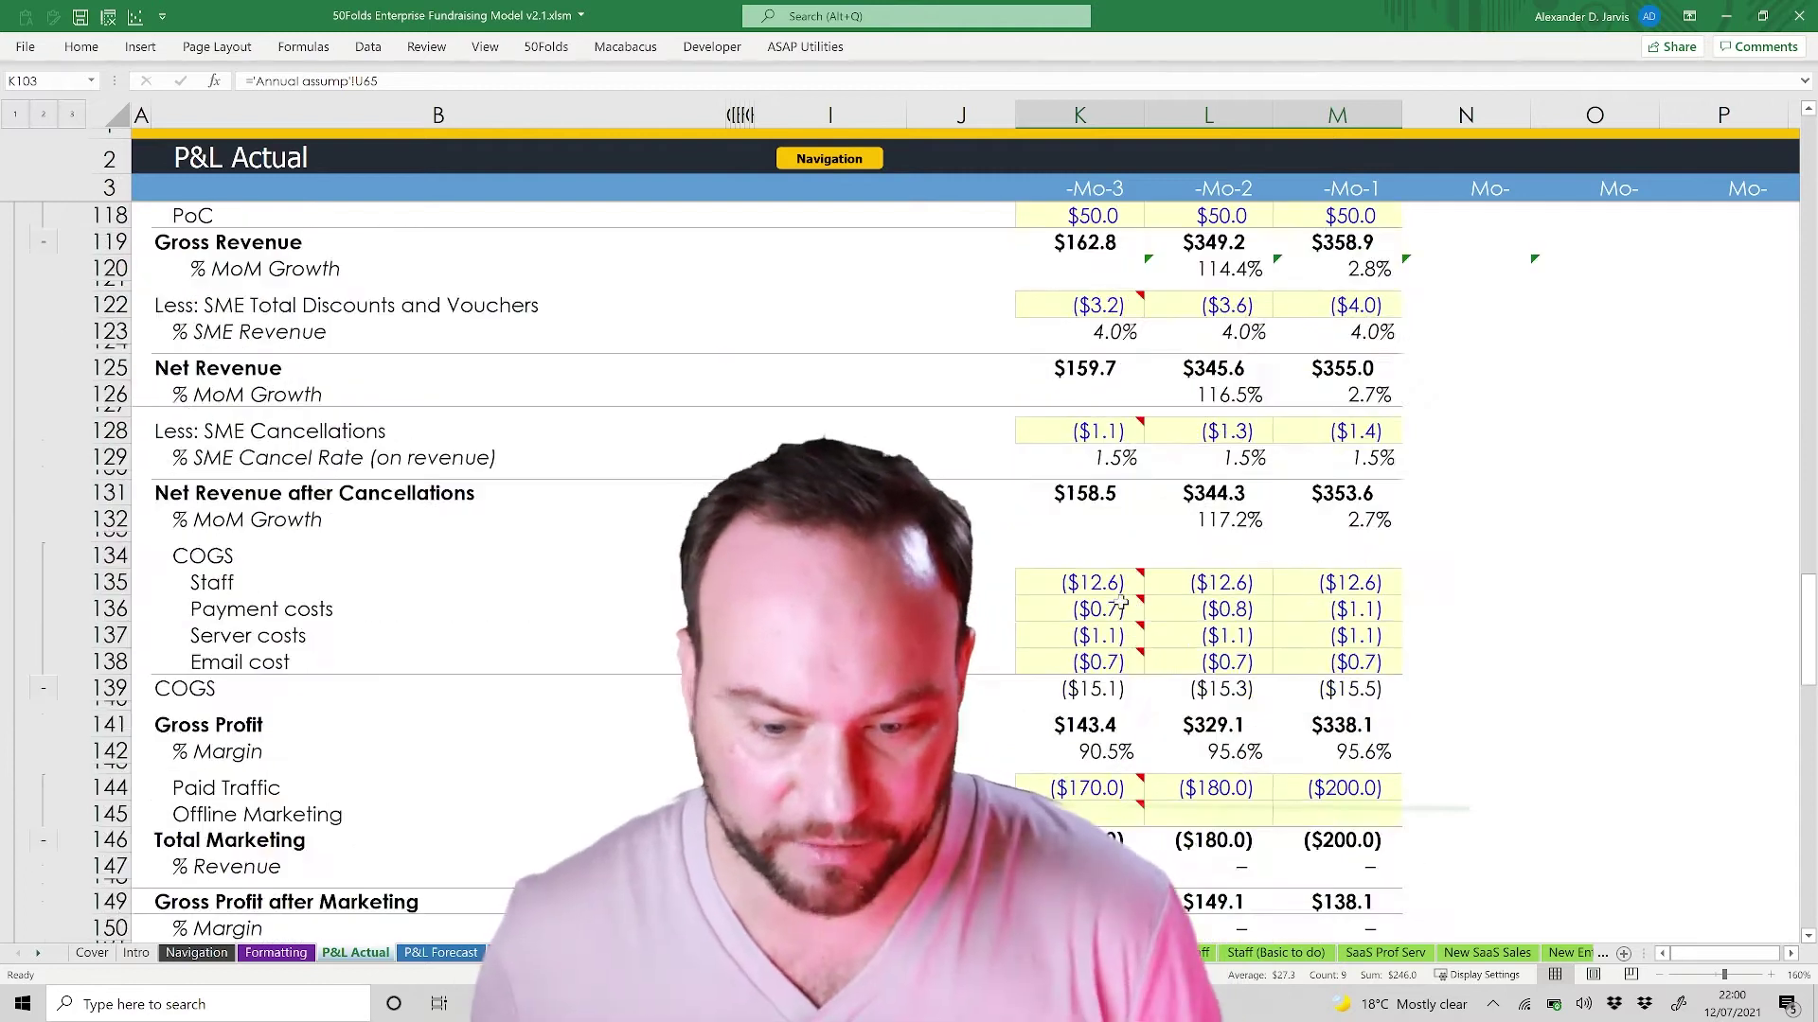
pyautogui.scroll(-17, 1164, 596)
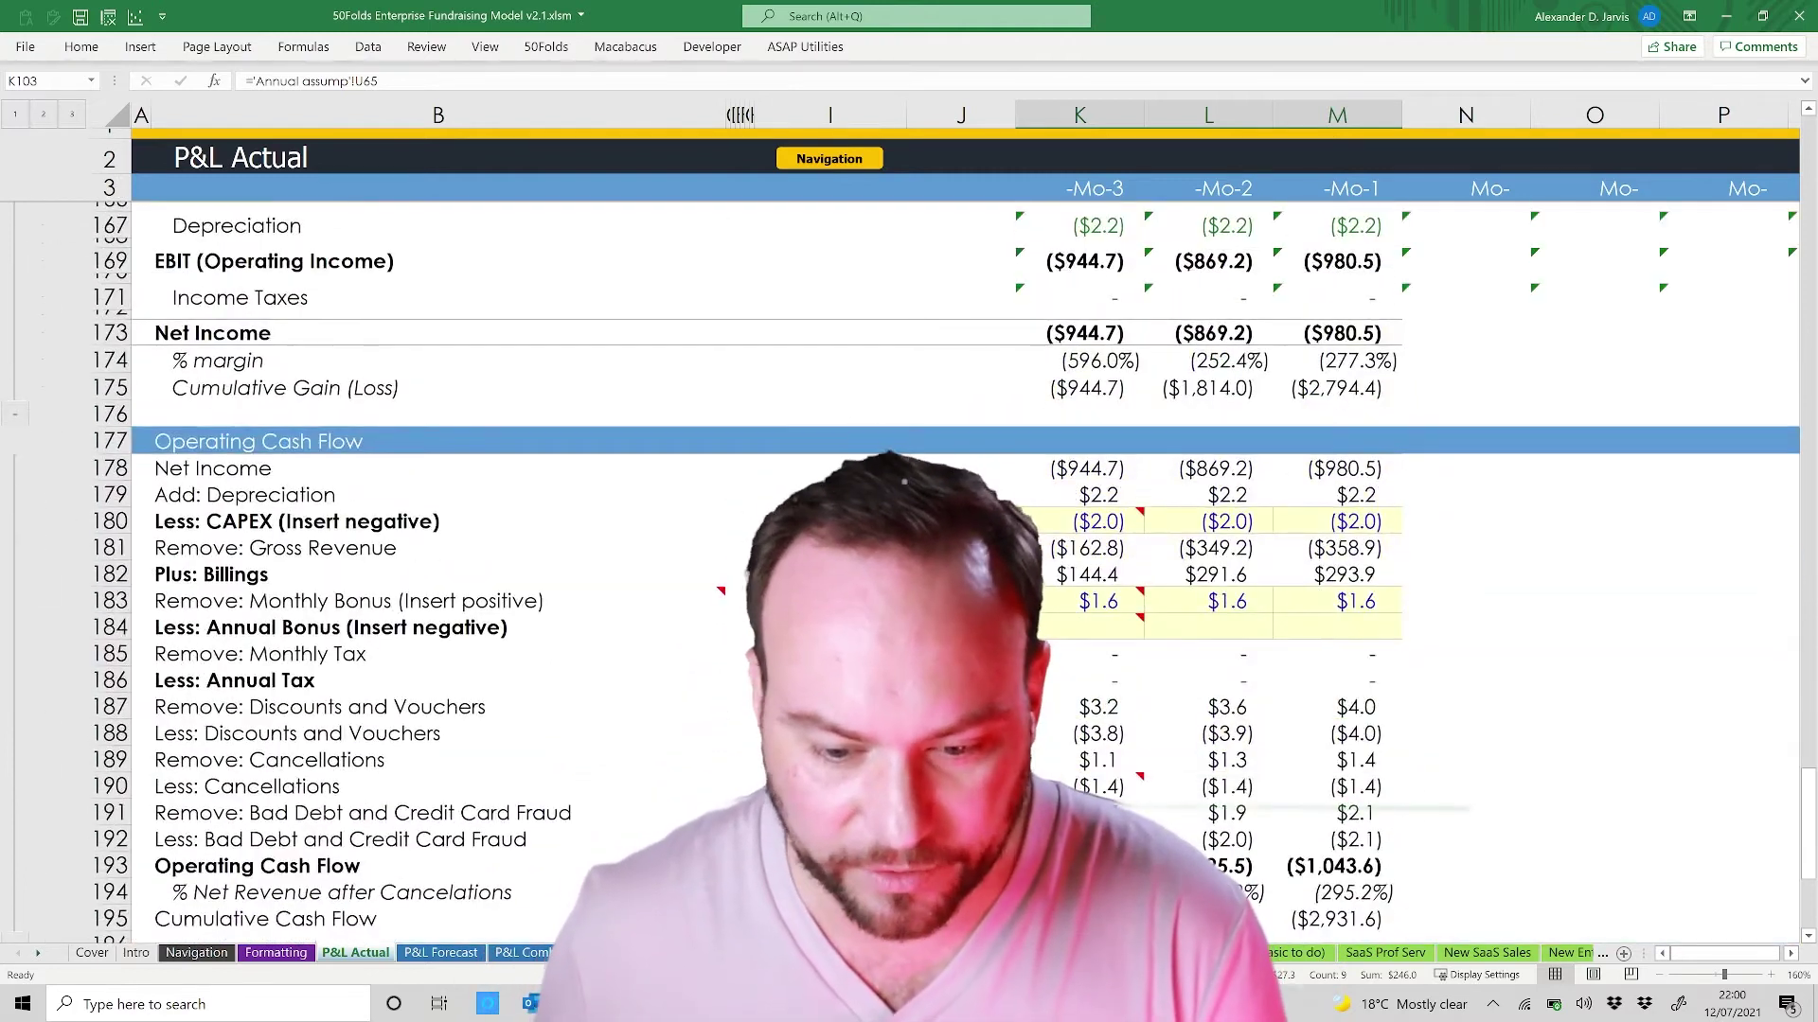
# Step: Open the P&L Forecast sheet and examine the formatting of its revenue, discount, profit and margin rows
pyautogui.click(433, 951)
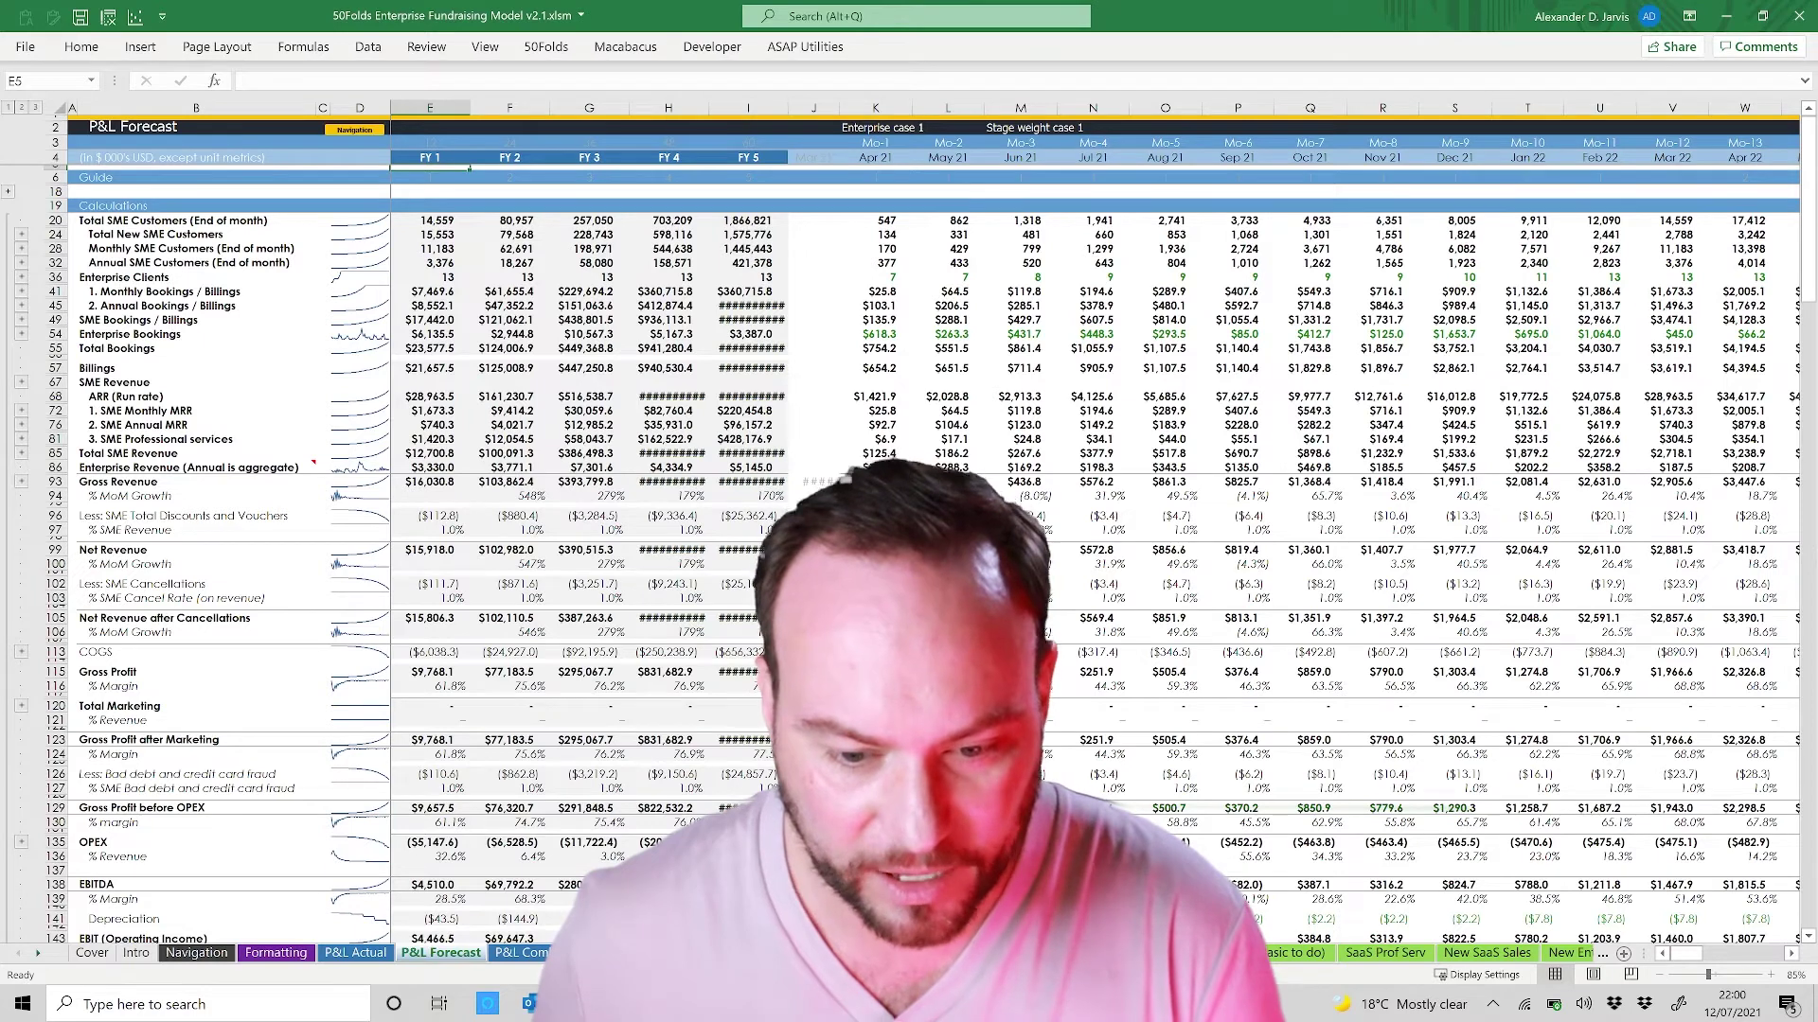
pyautogui.click(875, 530)
pyautogui.click(948, 696)
pyautogui.click(876, 823)
pyautogui.scroll(-3, 875, 823)
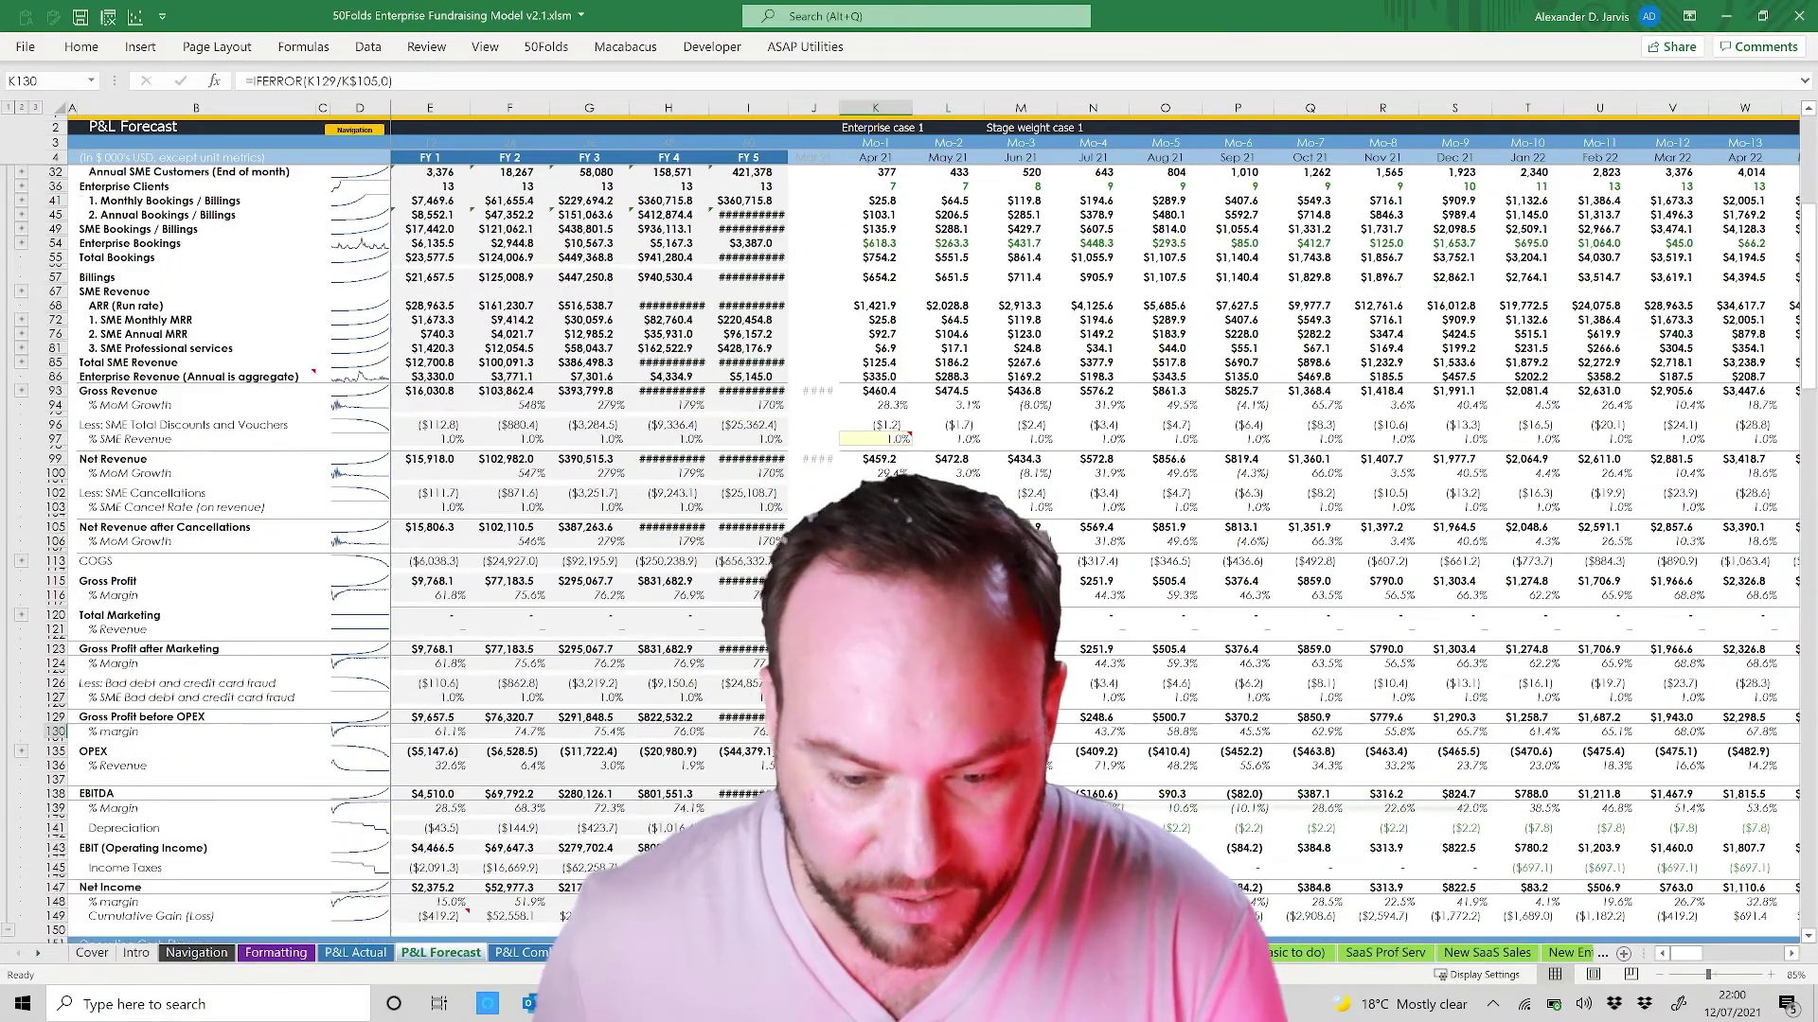
# Step: Review the P&L Forecast through Cash Balance and expand all of its grouped rows
pyautogui.scroll(-4, 909, 557)
pyautogui.scroll(-8, 909, 557)
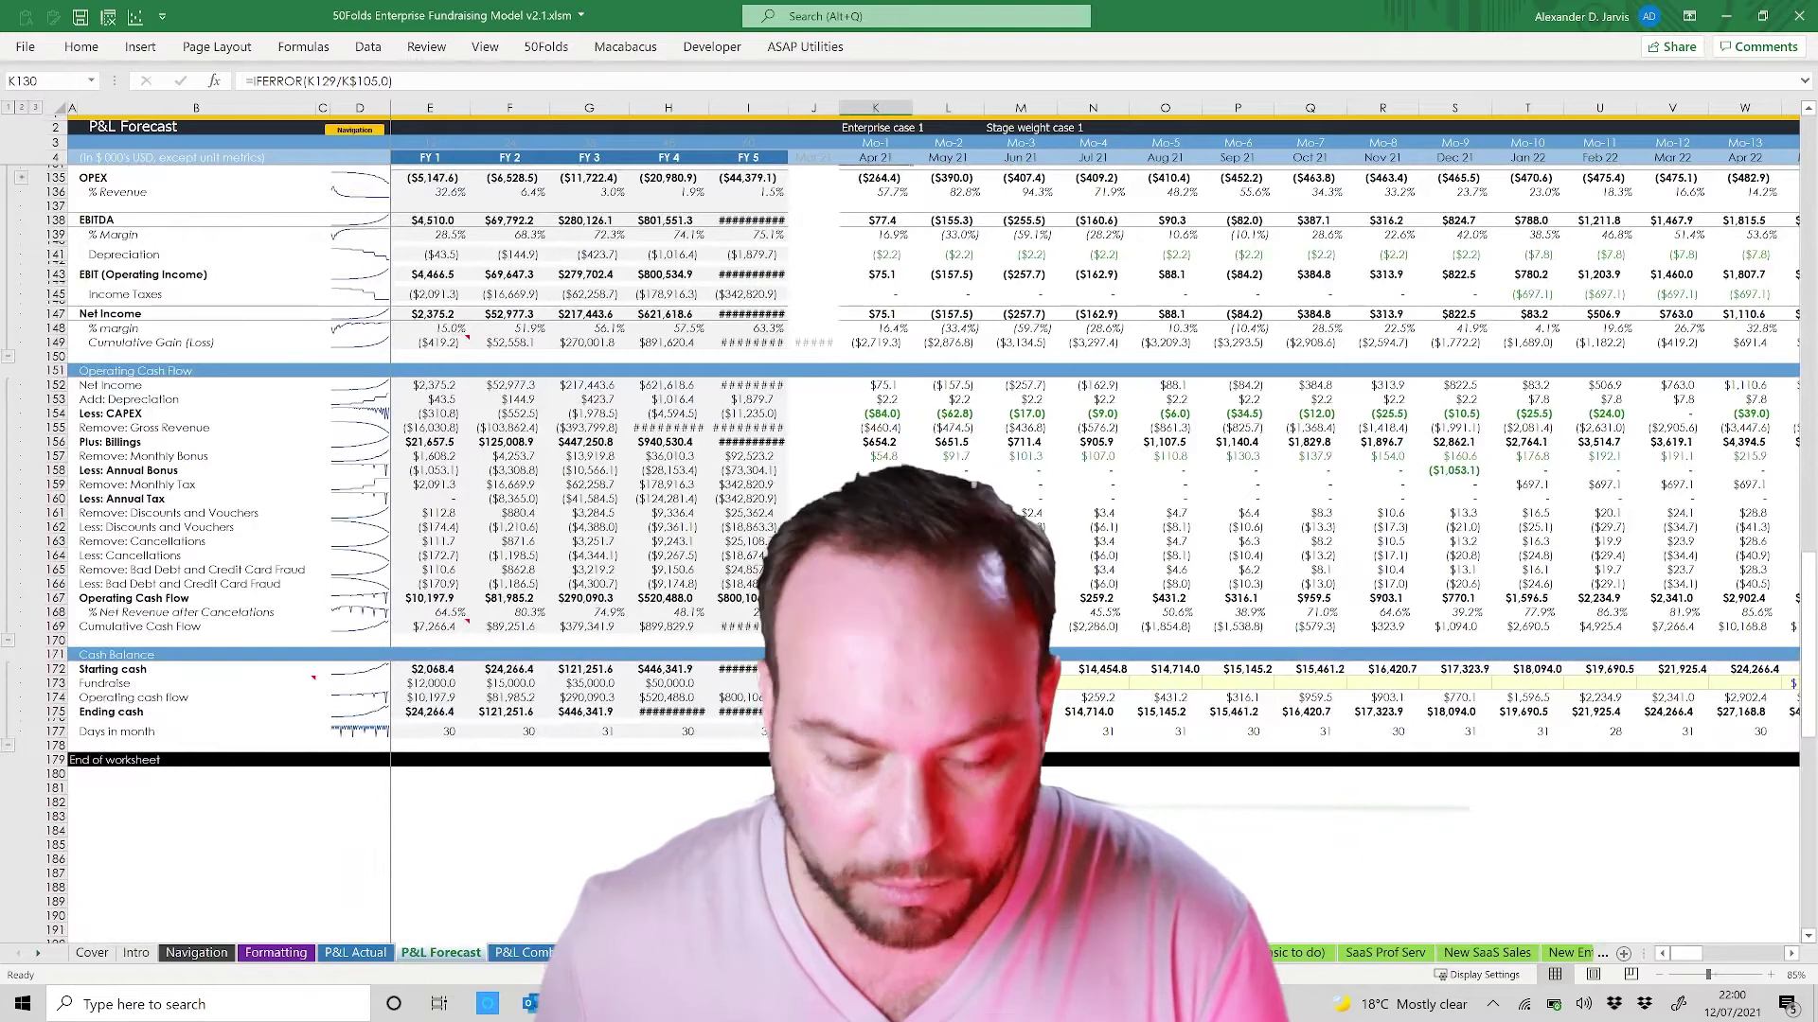
pyautogui.scroll(15, 500, 400)
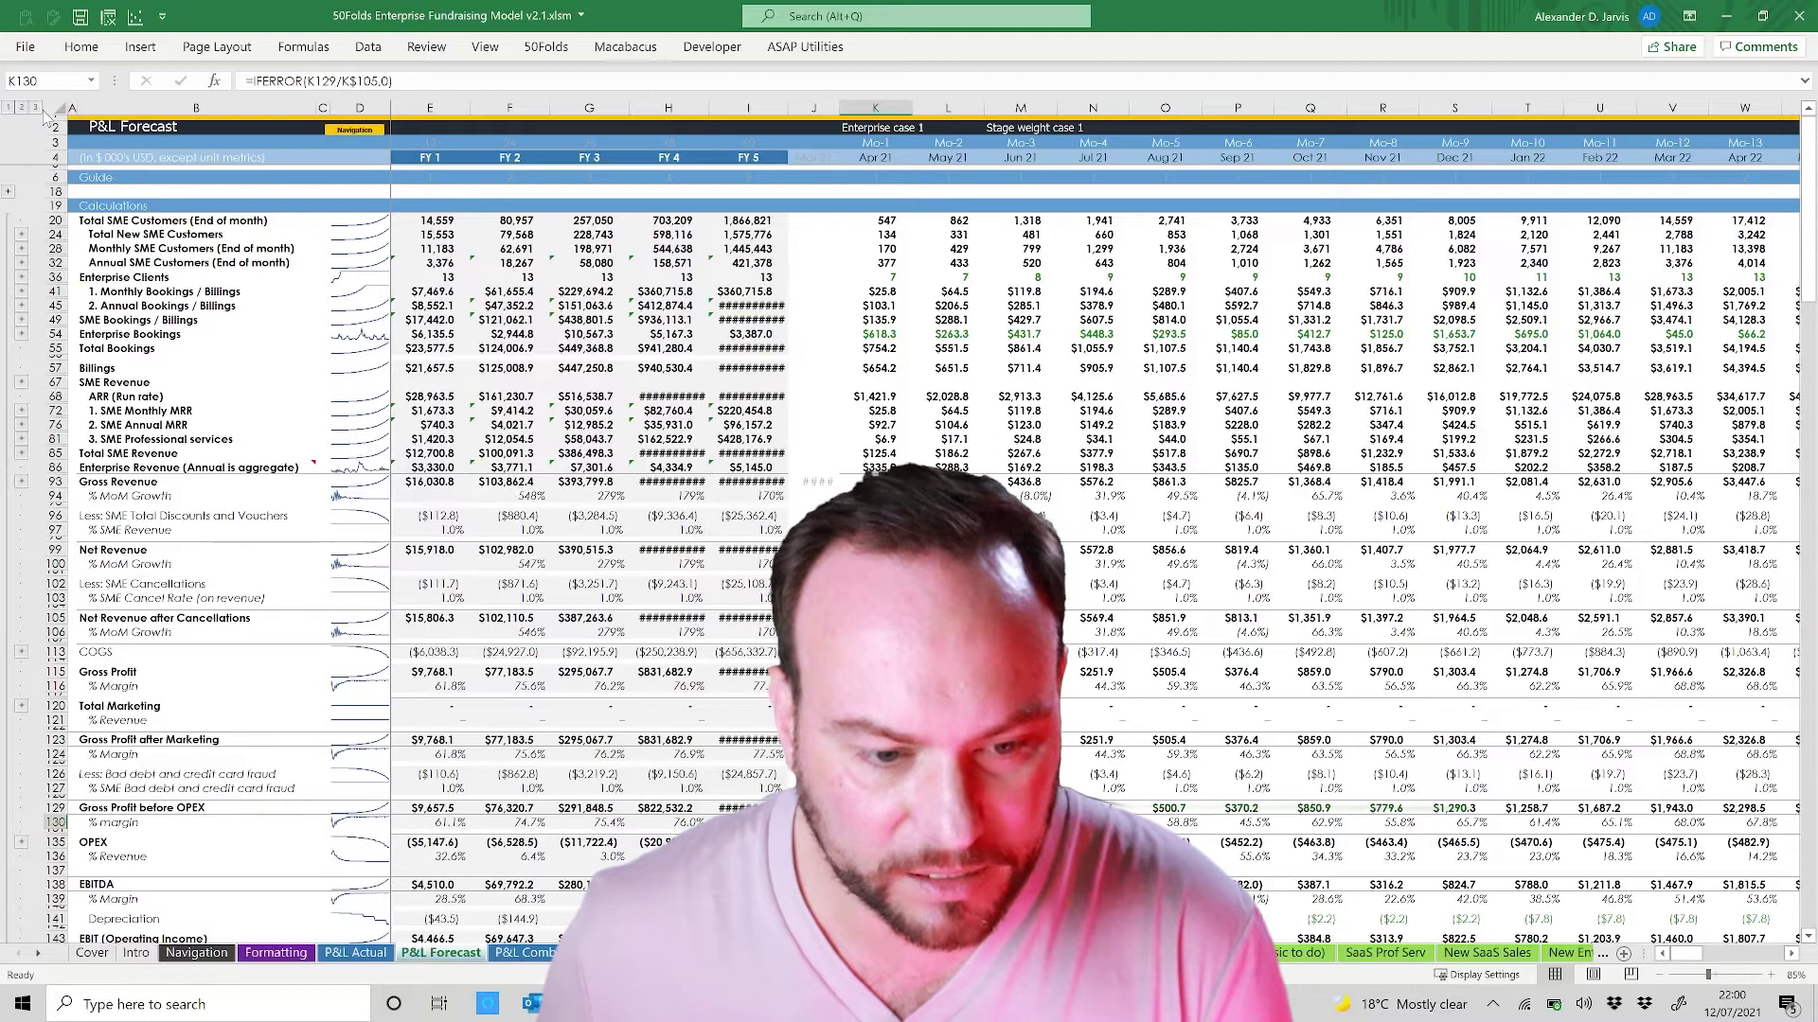
pyautogui.click(35, 107)
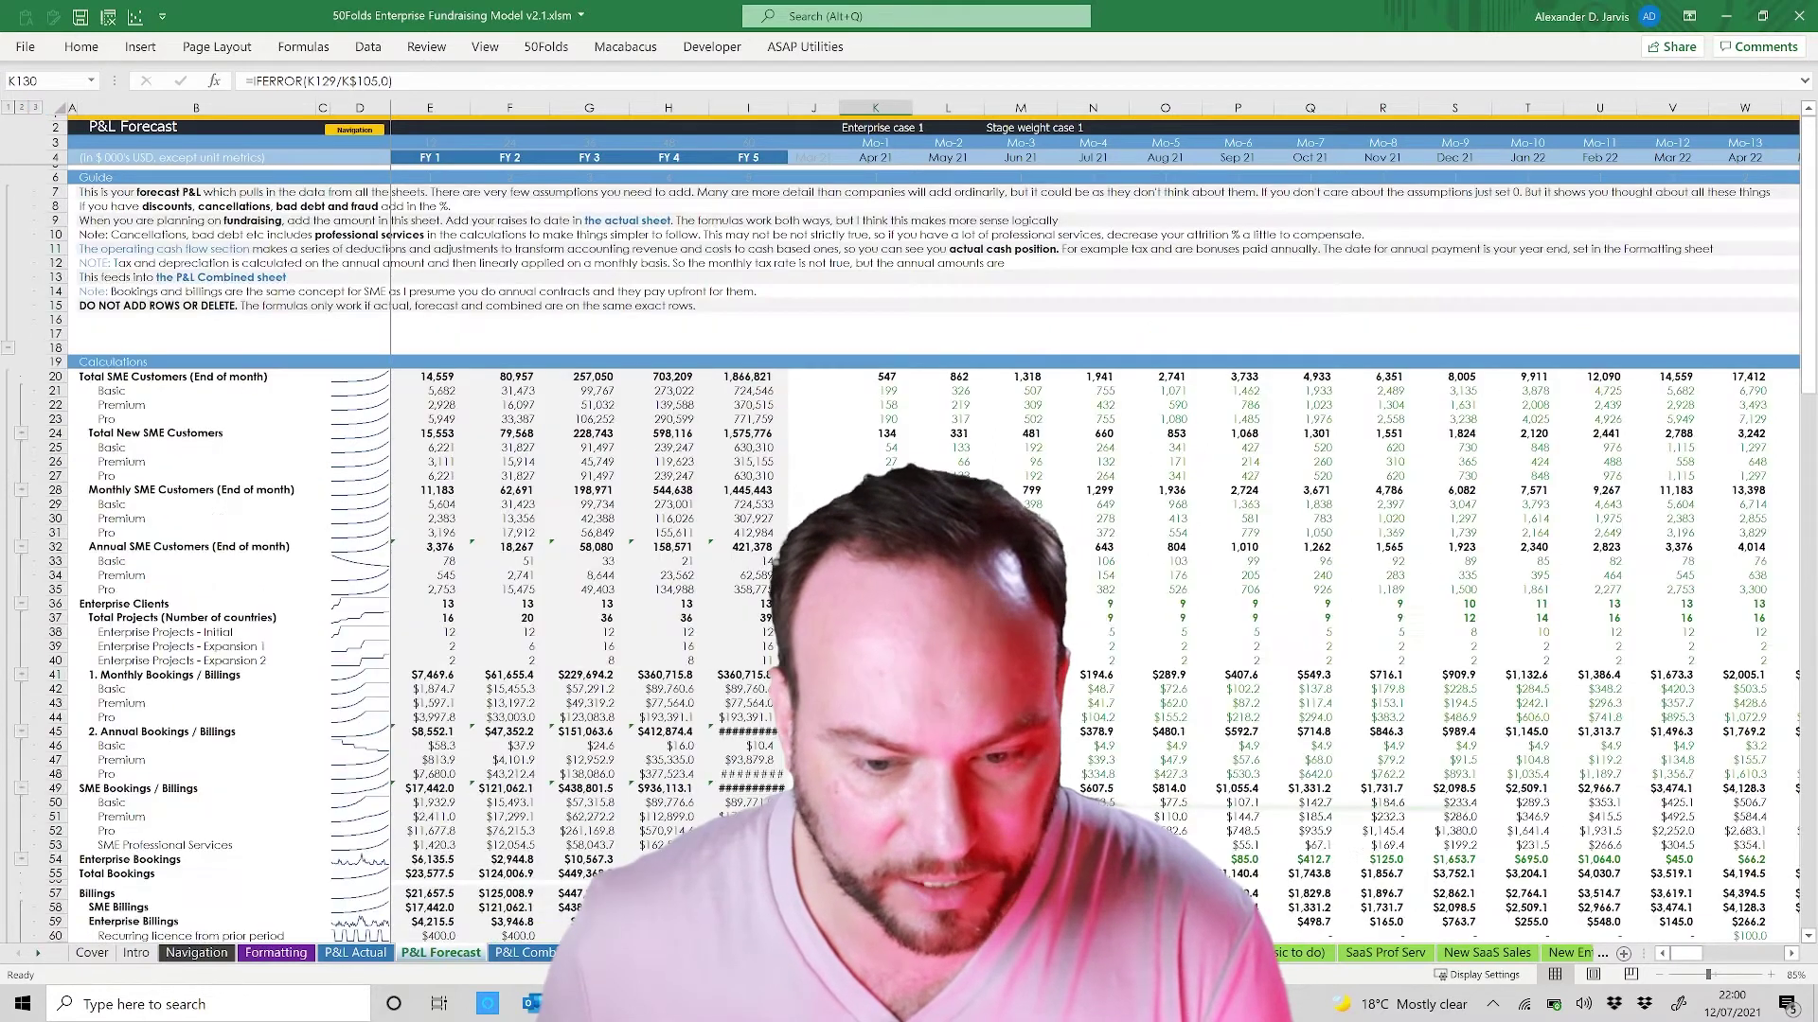
# Step: Compare the black SUM formula in K20 with the green cross-sheet links from L26 down to L40
pyautogui.click(895, 377)
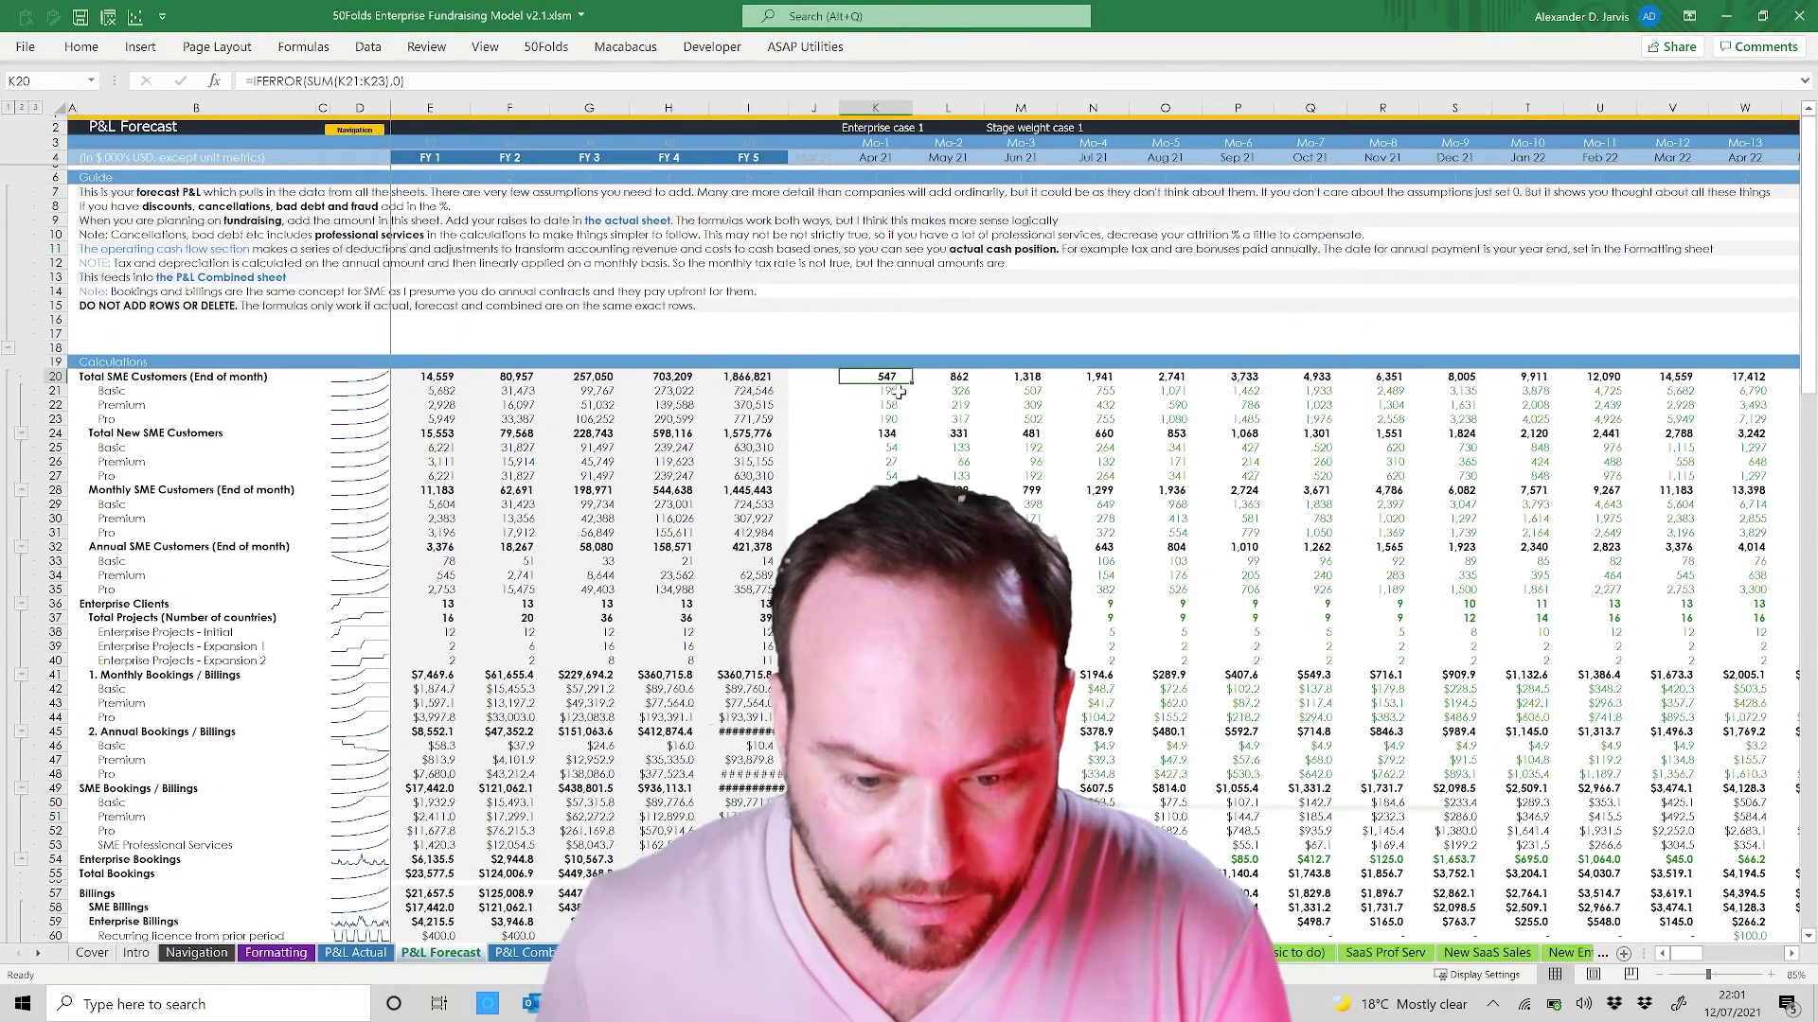
pyautogui.click(941, 404)
pyautogui.click(945, 462)
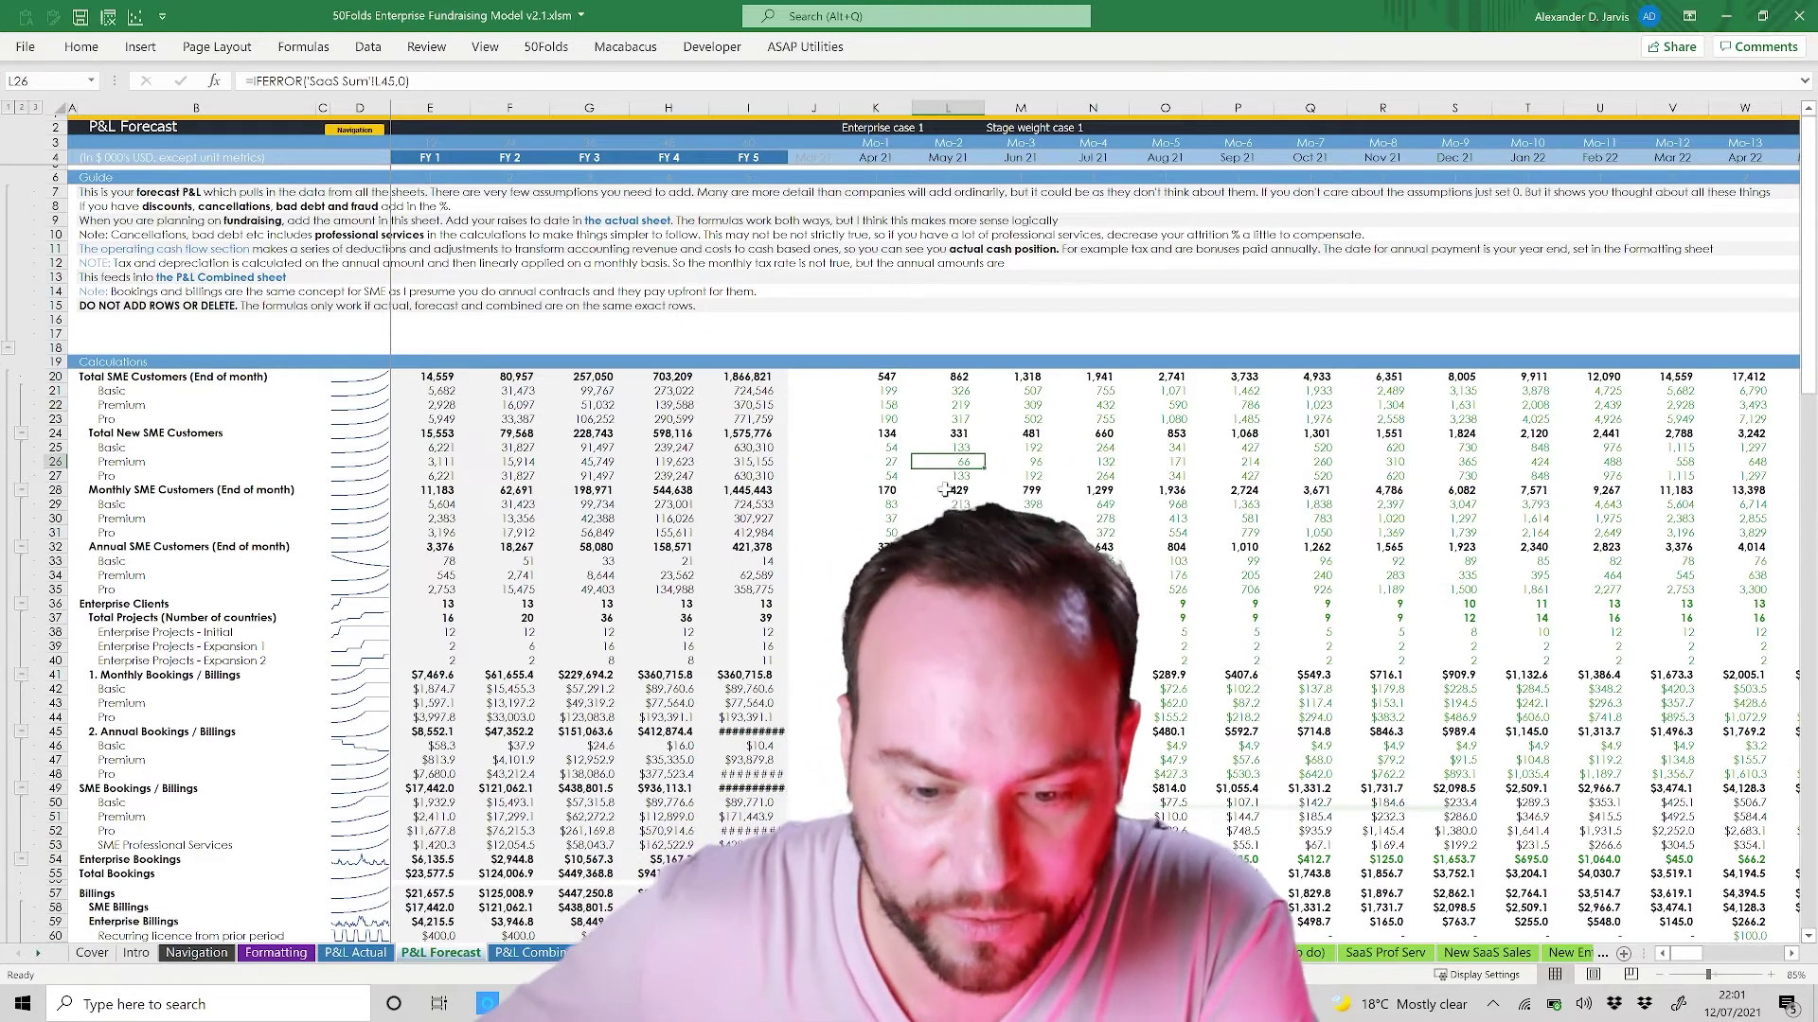
pyautogui.press('Down')
pyautogui.press('Down')
pyautogui.press('Down')
pyautogui.press('Down')
pyautogui.press('Down')
pyautogui.press('Down')
pyautogui.press('Down')
pyautogui.press('Down')
pyautogui.press('Down')
pyautogui.press('Down')
pyautogui.press('Down')
pyautogui.press('Down')
pyautogui.press('Down')
pyautogui.press('Down')
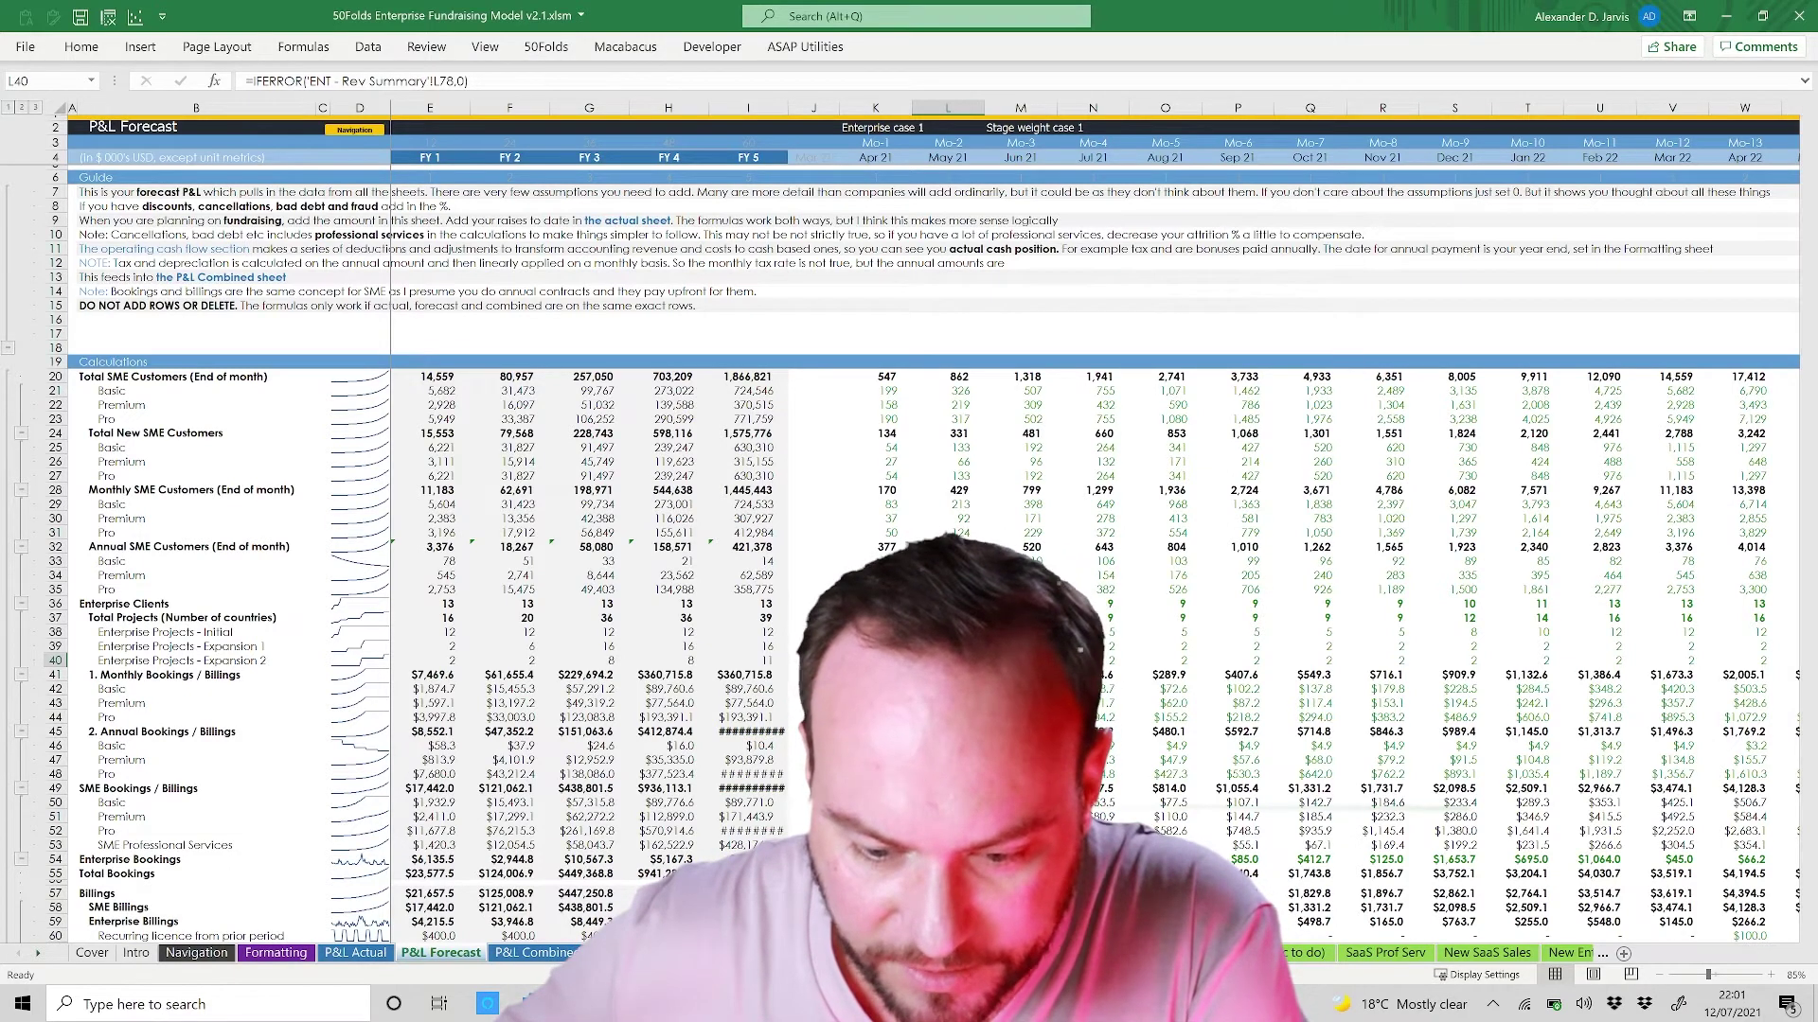
# Step: Open the staff sheet and inspect the payroll taxes and benefits input in D138 under the simple salary calculations
pyautogui.click(615, 952)
pyautogui.click(705, 582)
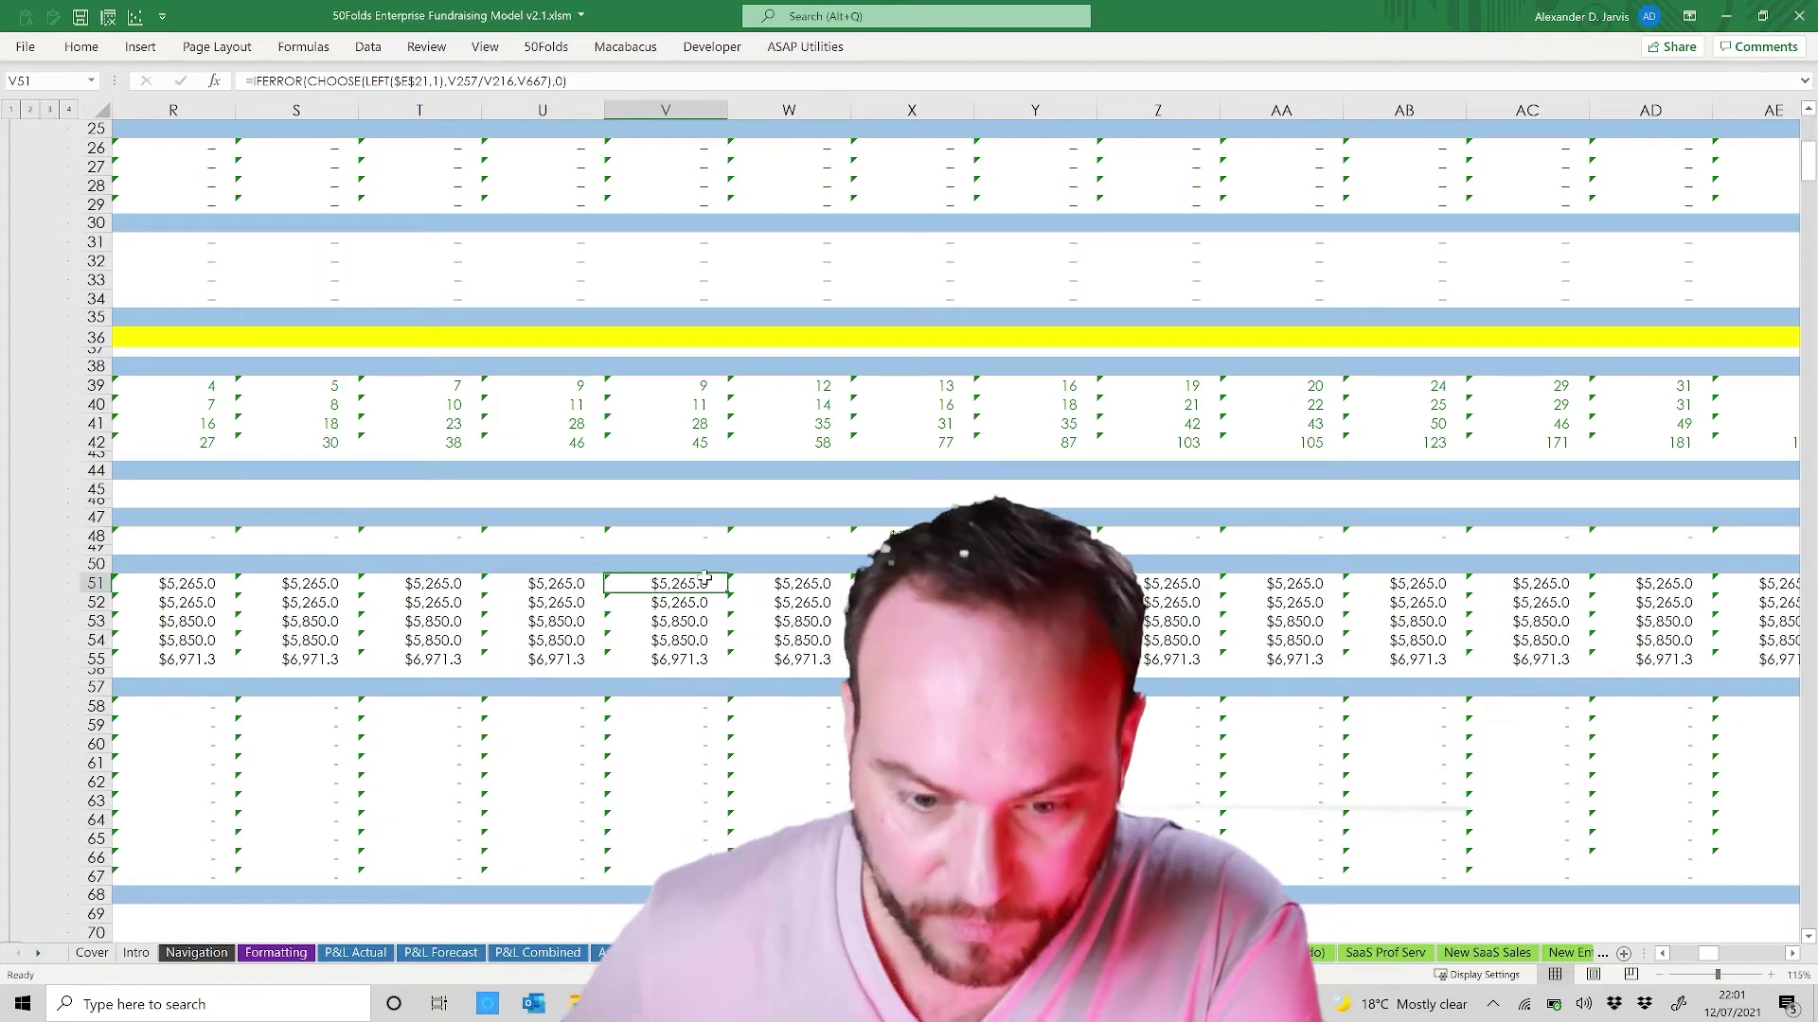
pyautogui.press('Home')
pyautogui.scroll(-12, 705, 579)
pyautogui.scroll(-14, 473, 530)
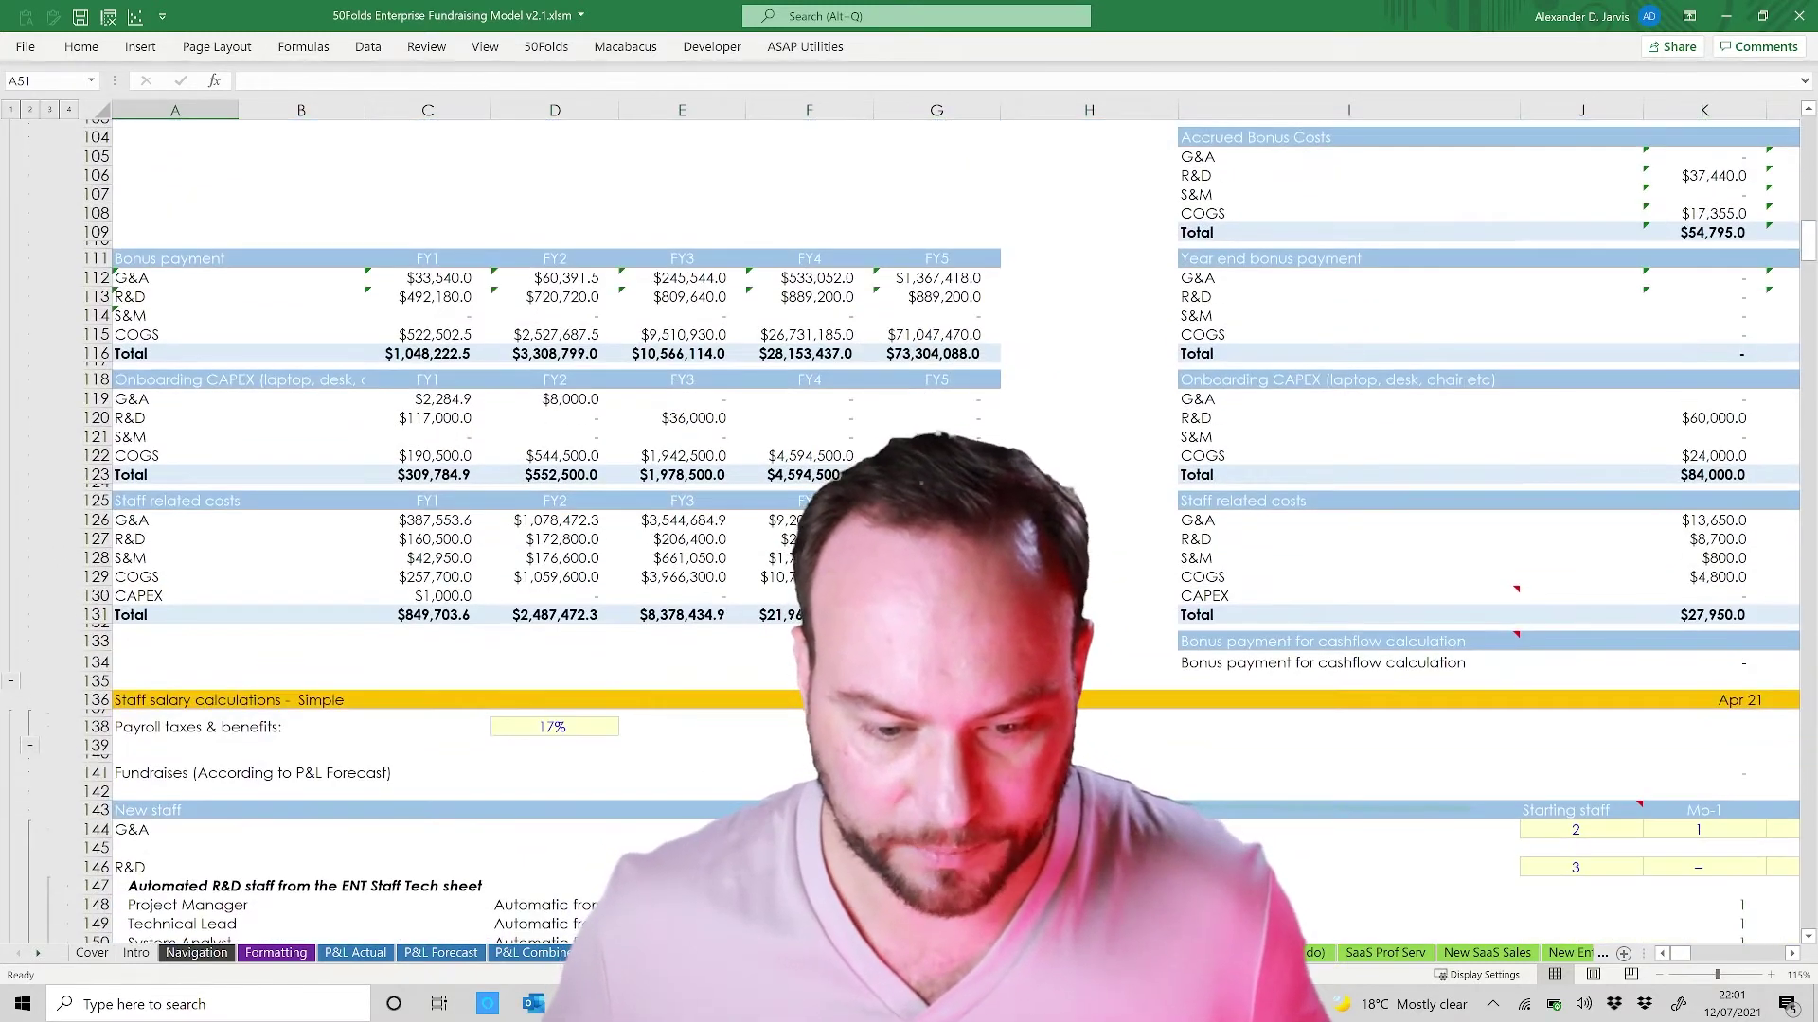
pyautogui.scroll(-1, 721, 649)
pyautogui.click(458, 697)
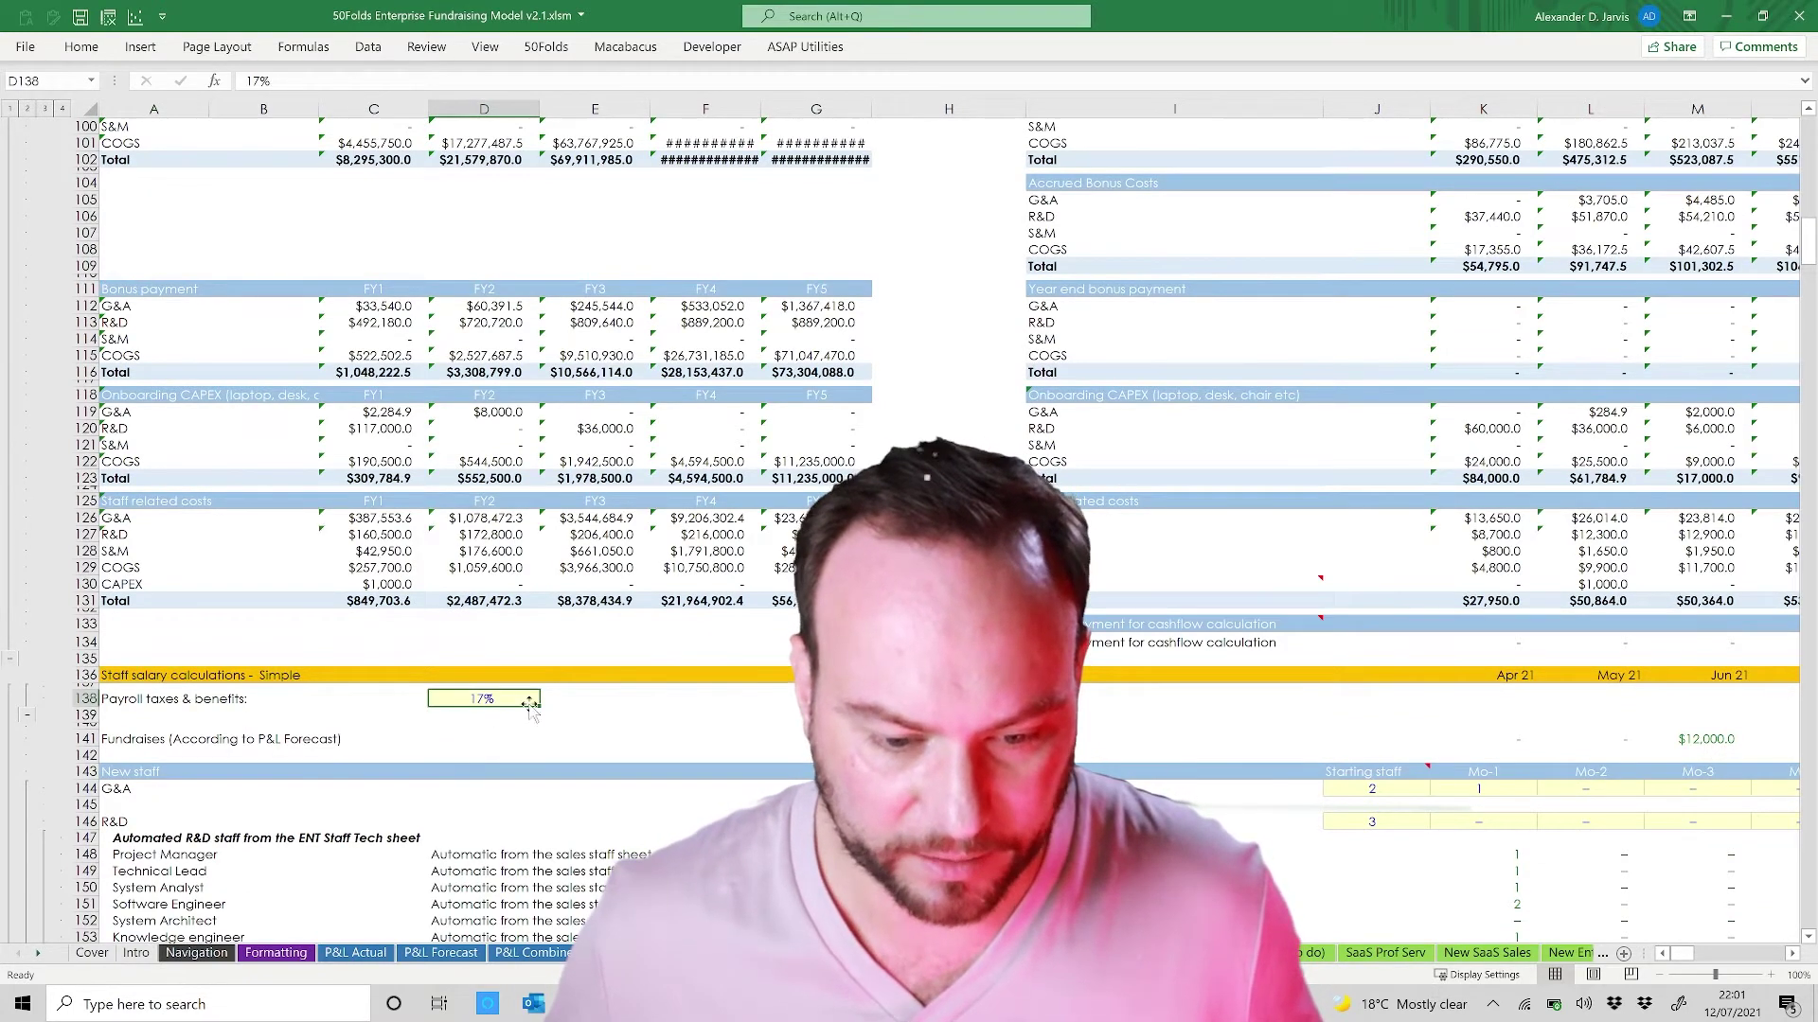
pyautogui.scroll(-1, 617, 676)
pyautogui.scroll(-15, 617, 675)
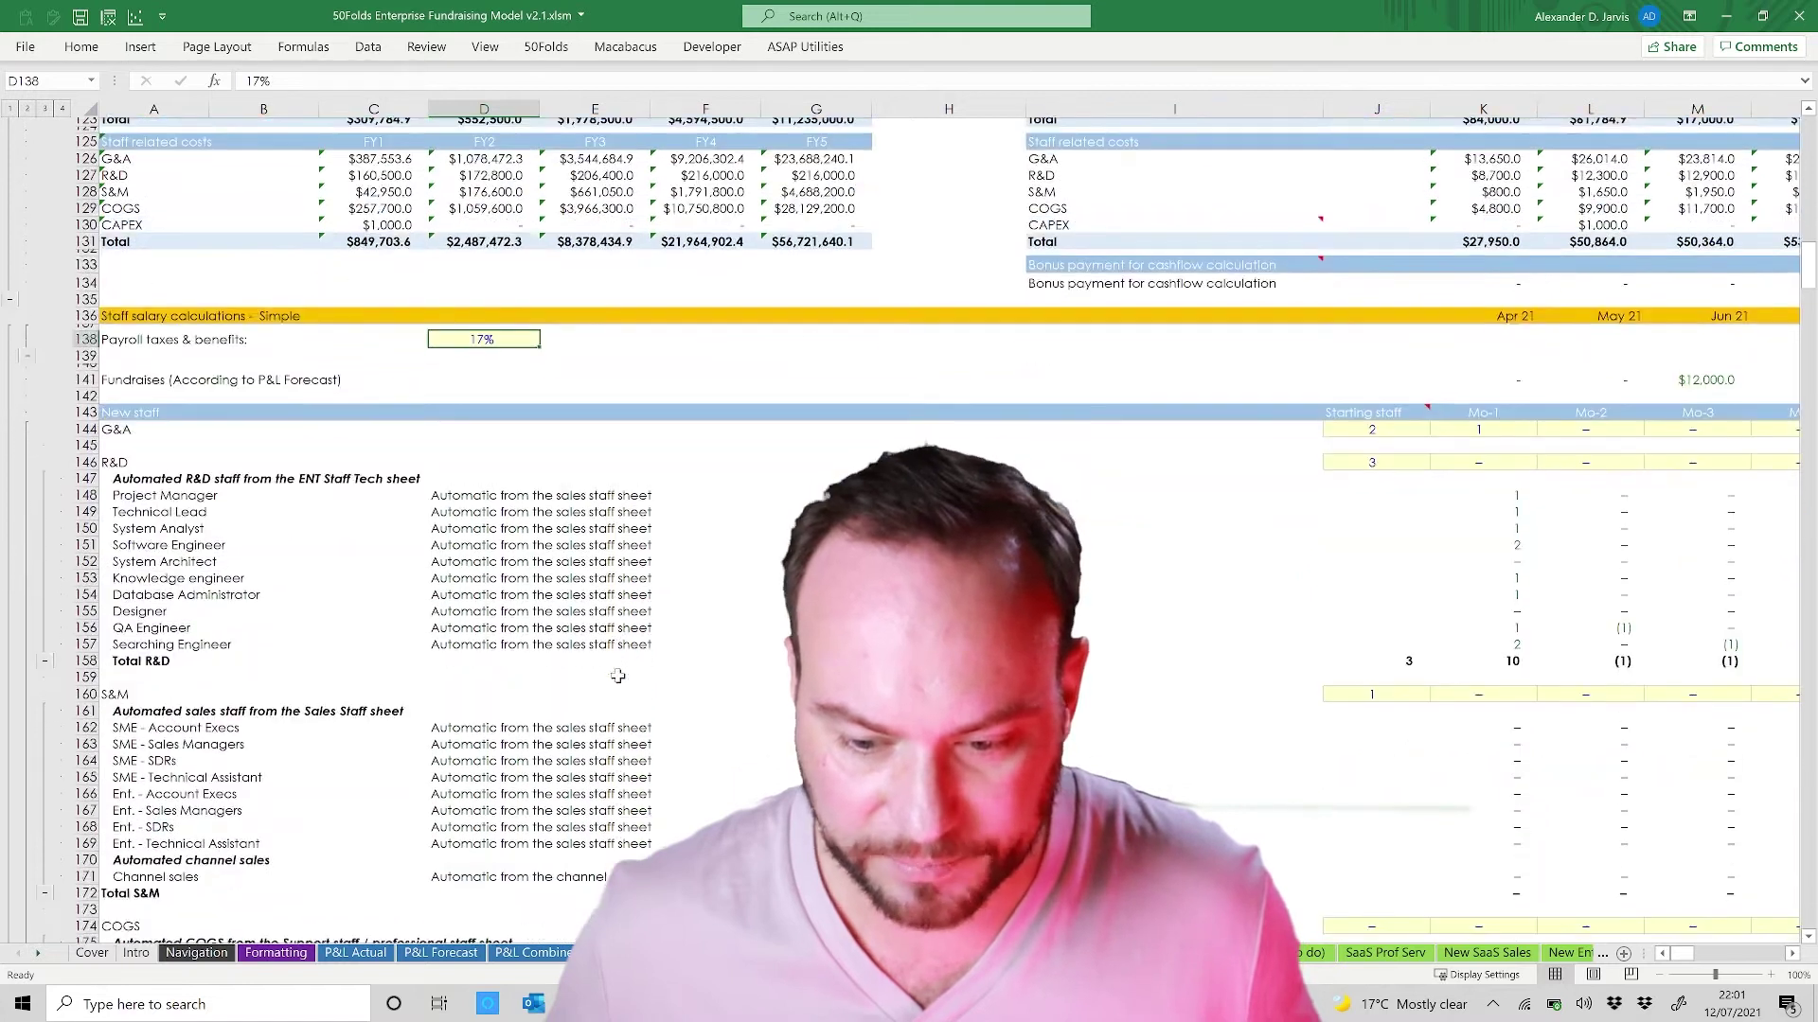
# Step: Compare the G&A new staff inputs in J144:M144 with the cross-sheet formula in K148 and the Total R&D sum in K158
pyautogui.scroll(3, 634, 658)
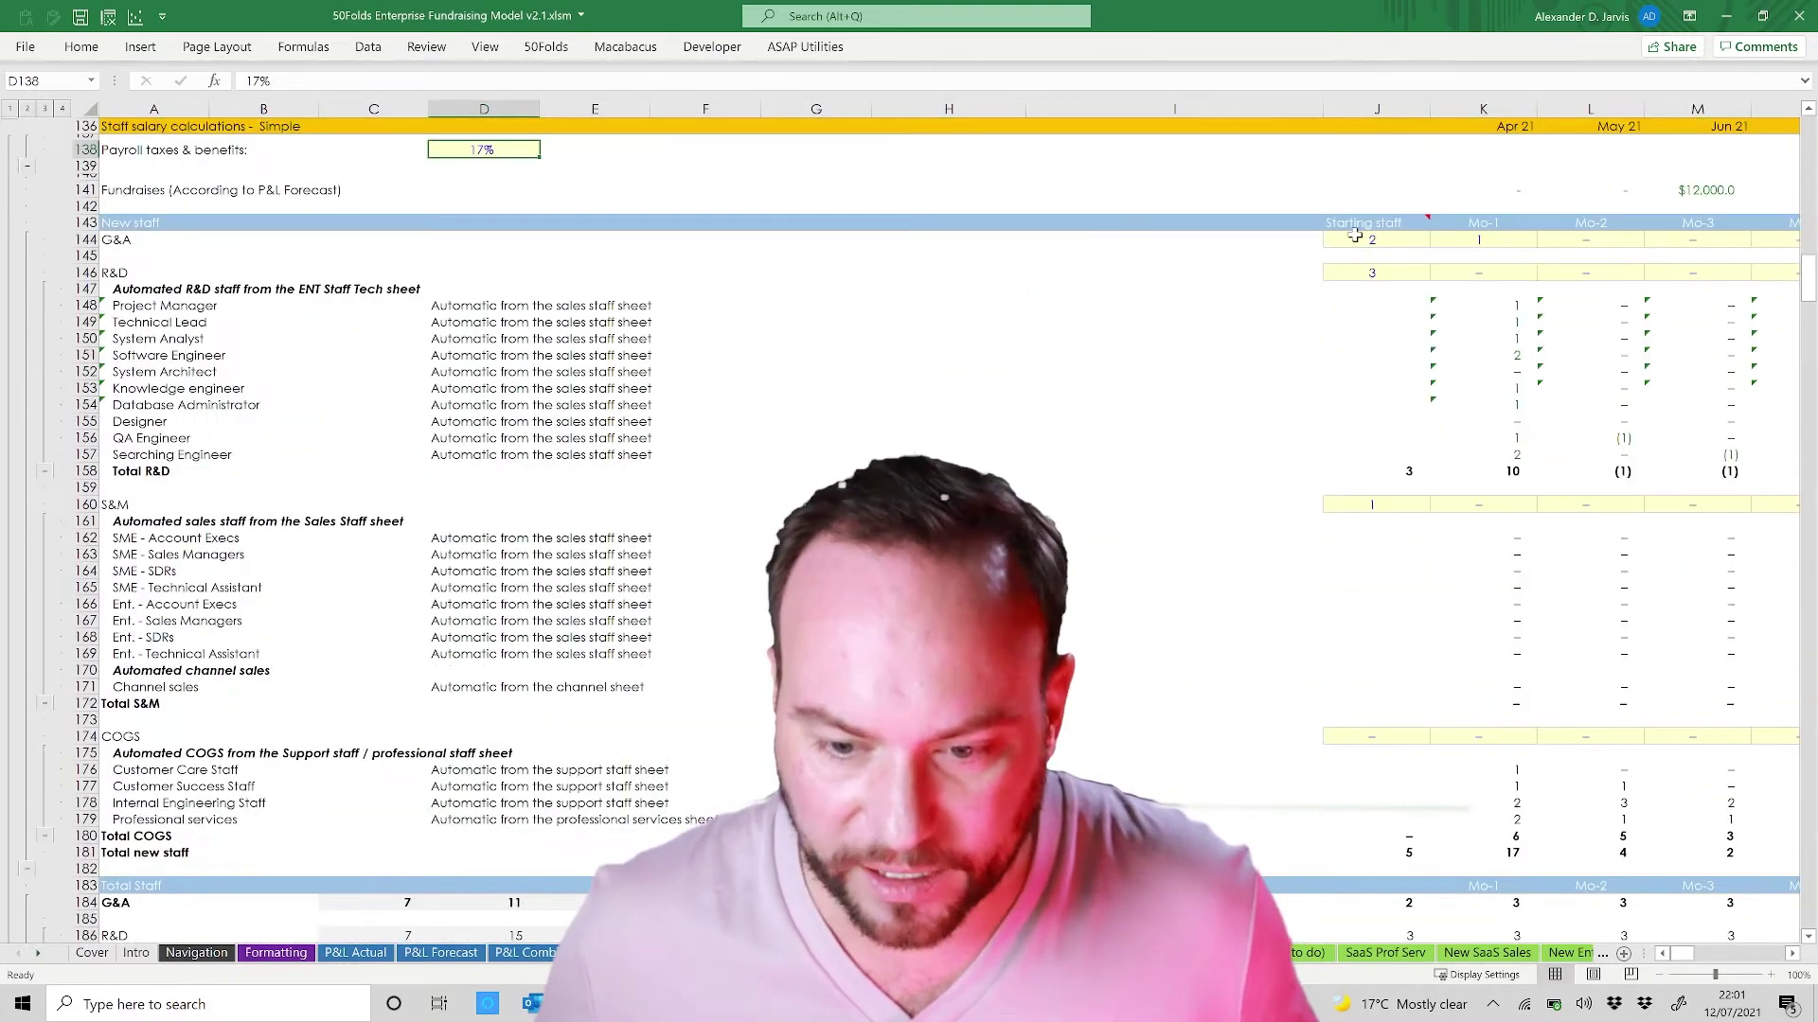
pyautogui.moveTo(1368, 238); pyautogui.dragTo(1694, 227)
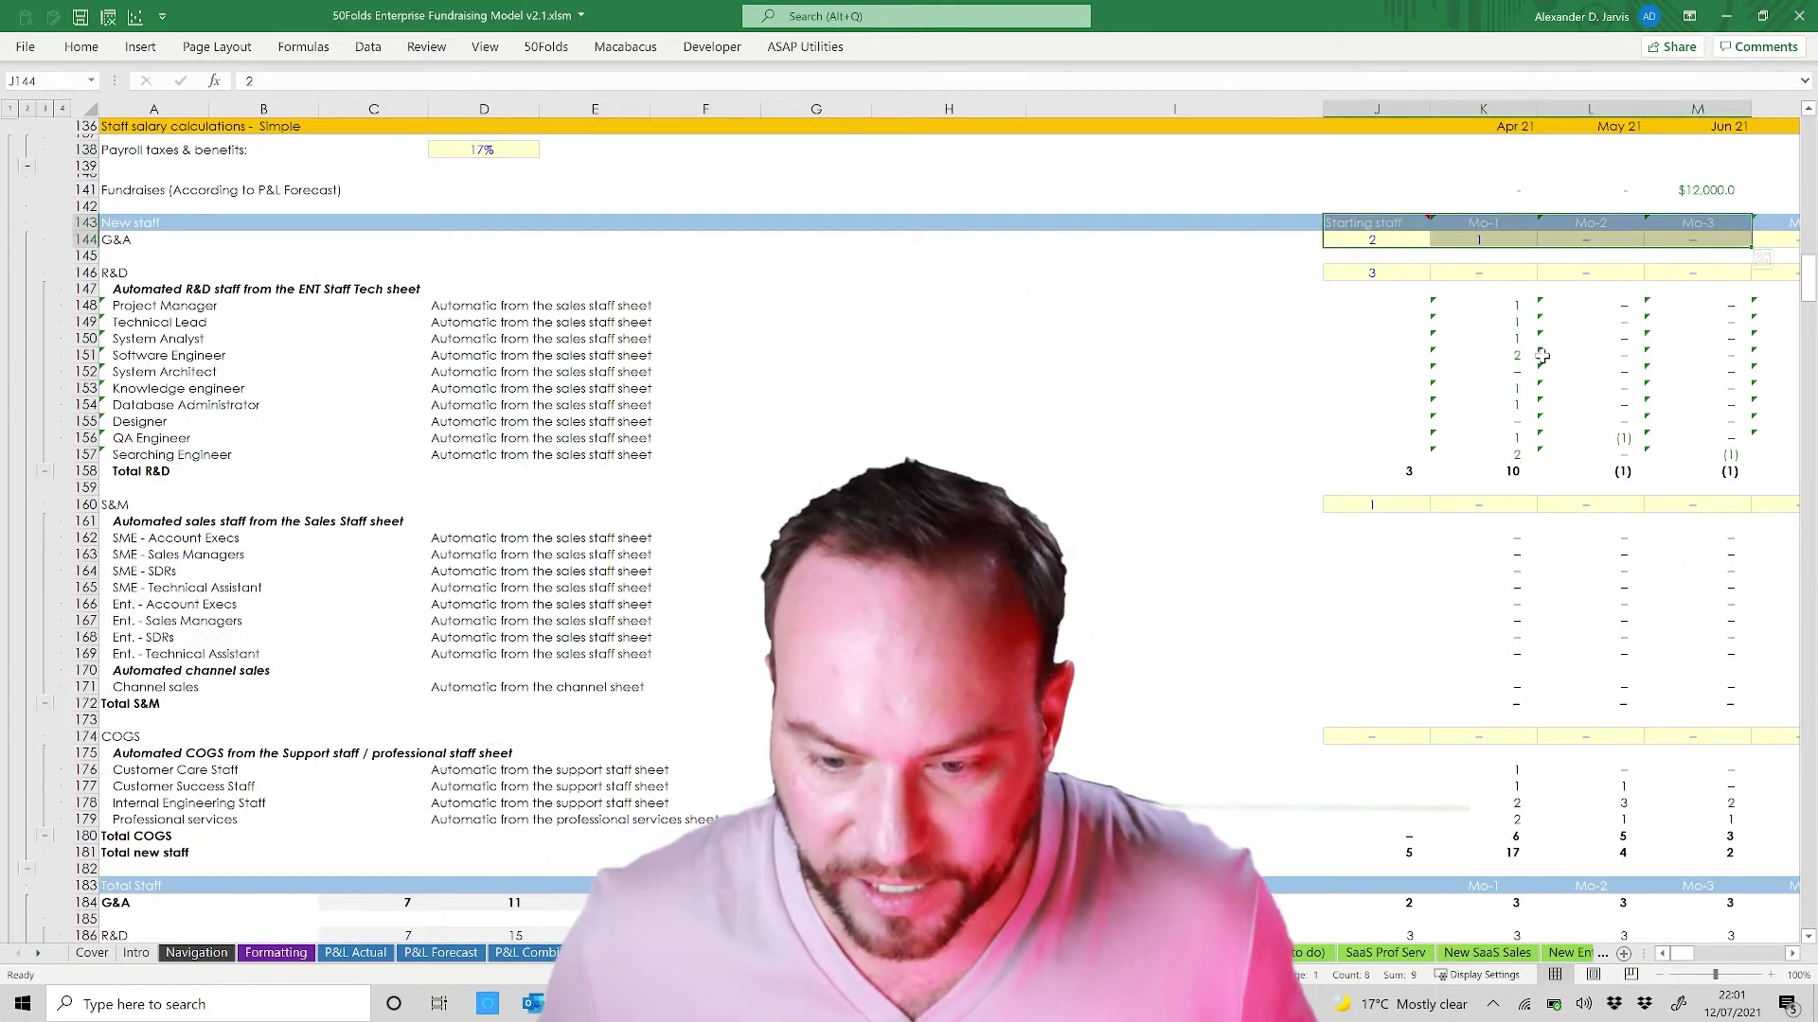
pyautogui.click(1494, 307)
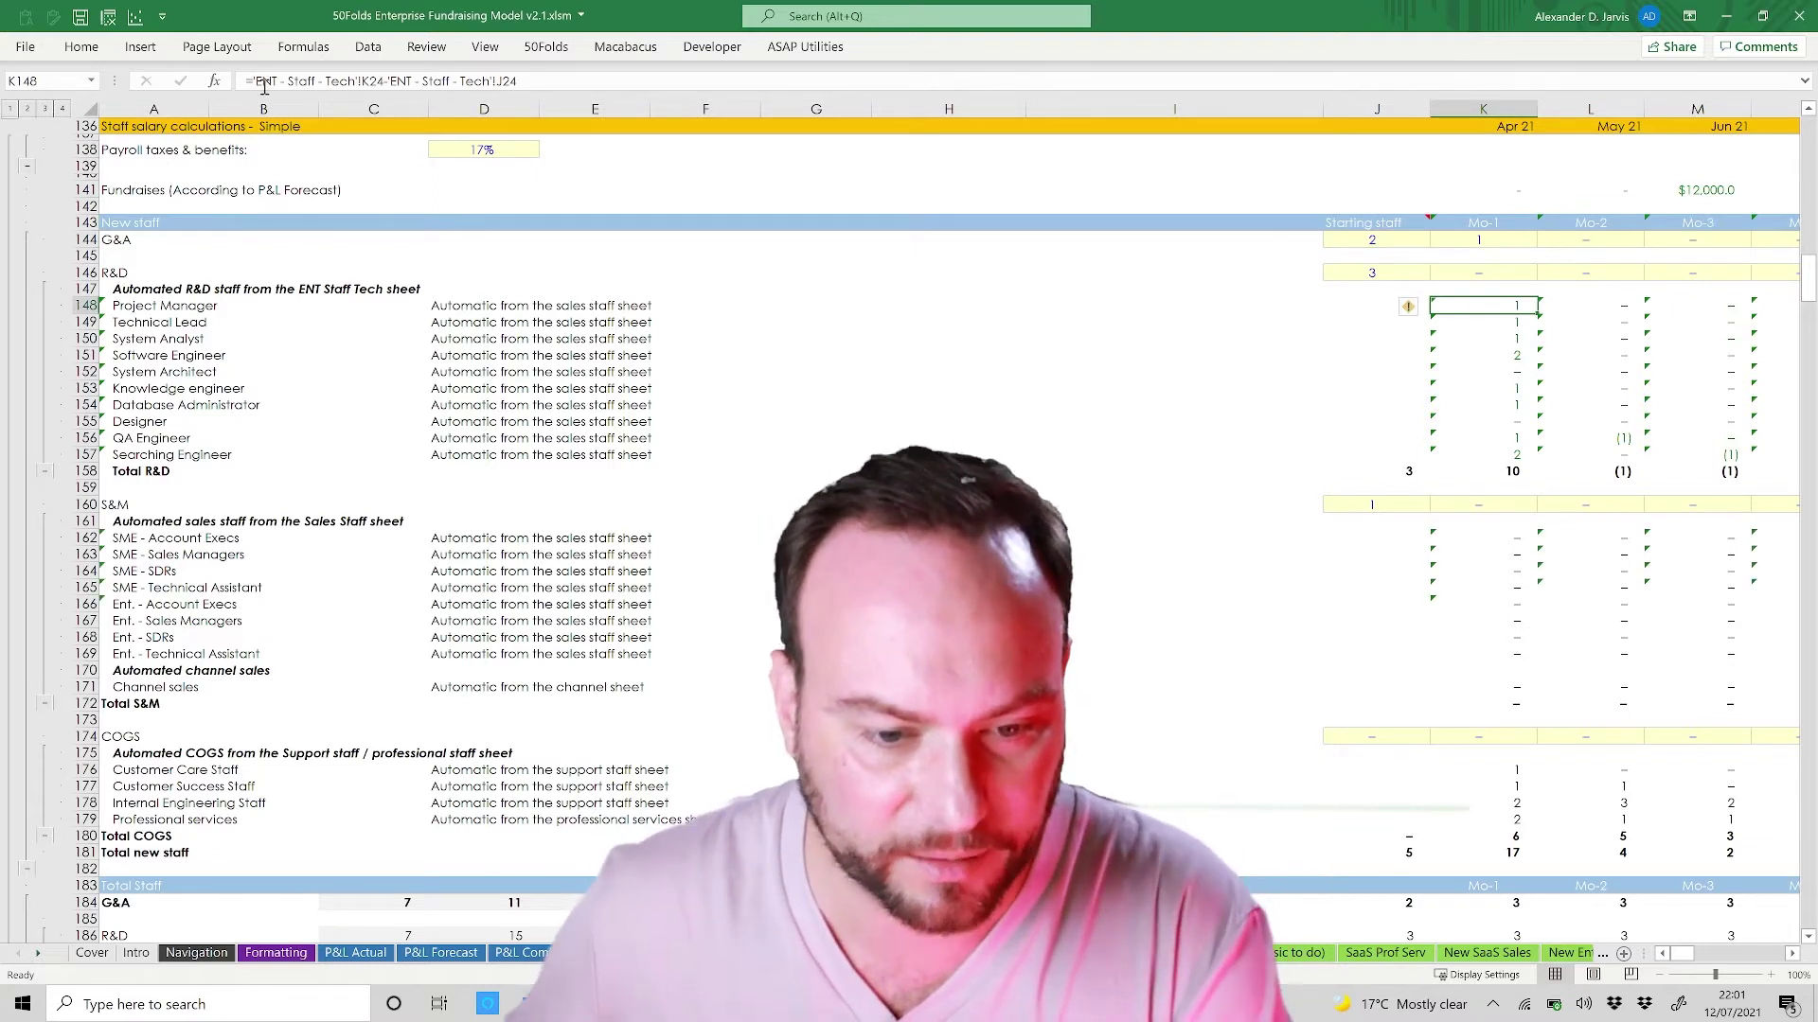
pyautogui.click(1505, 471)
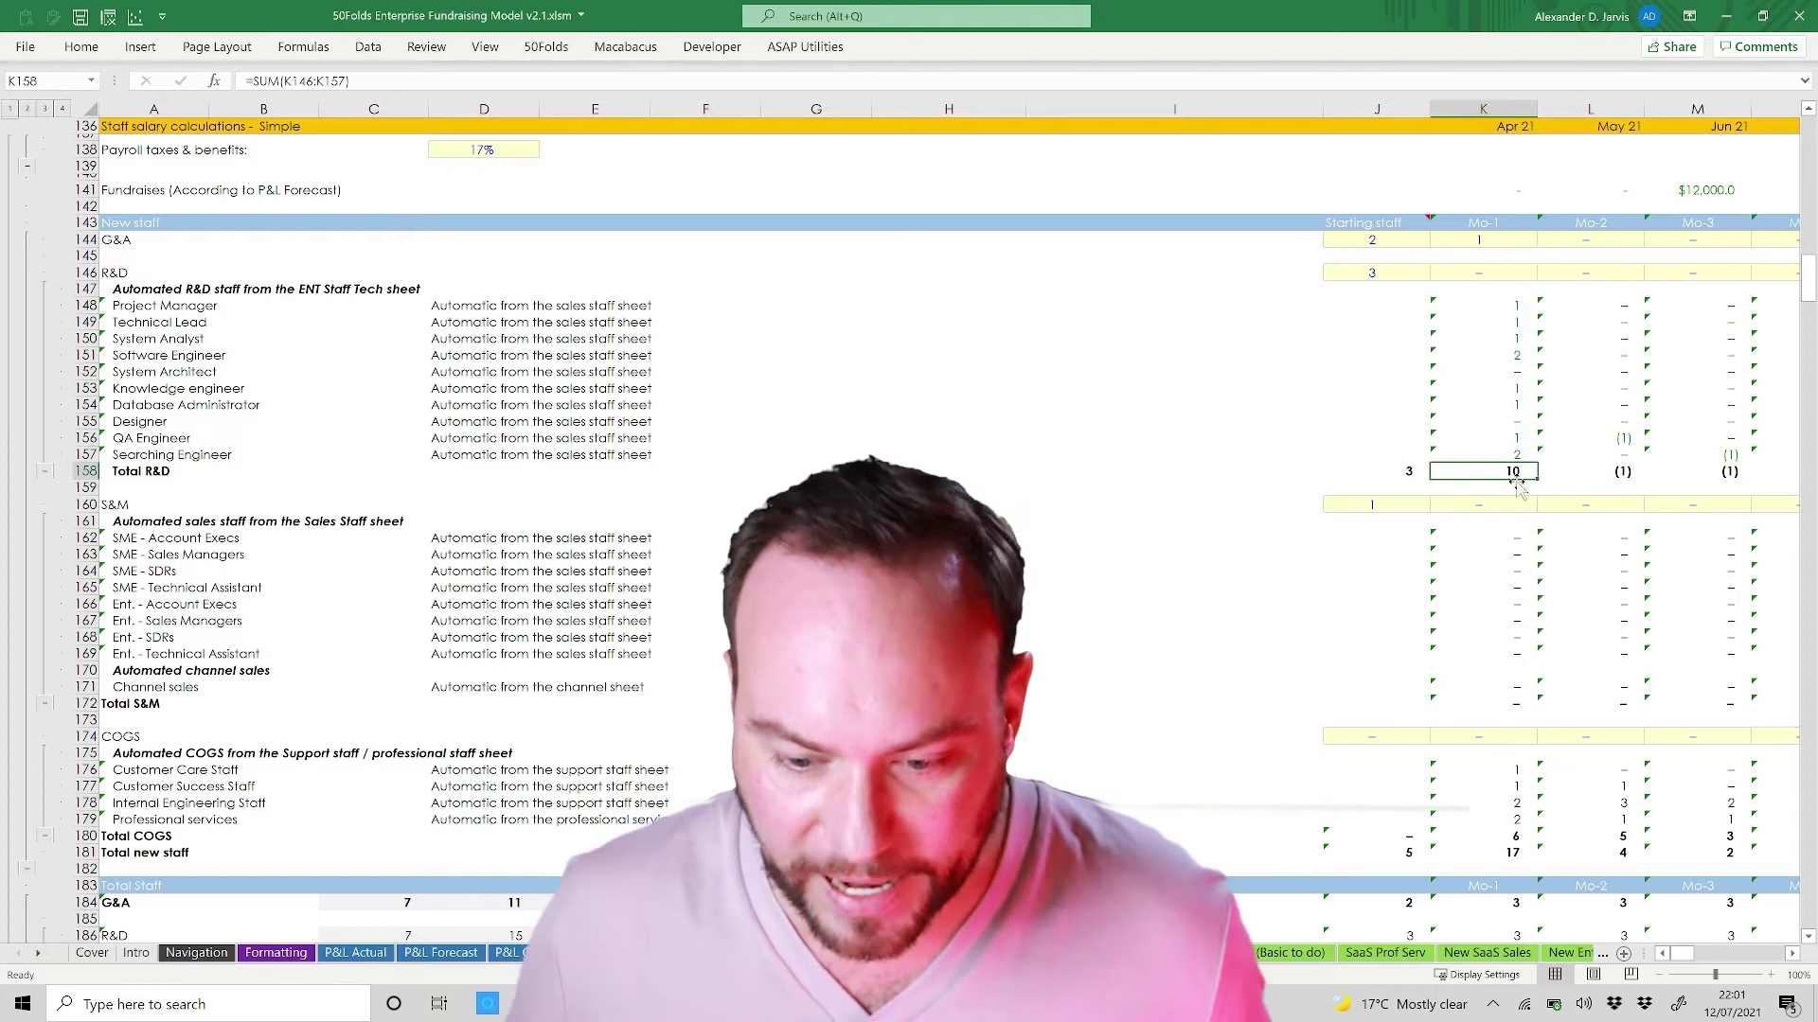
# Step: Examine the role, name, date and salary inputs in the detailed G&A staff table and trace the cells feeding K352's formula
pyautogui.scroll(-12, 1519, 488)
pyautogui.scroll(-20, 1517, 483)
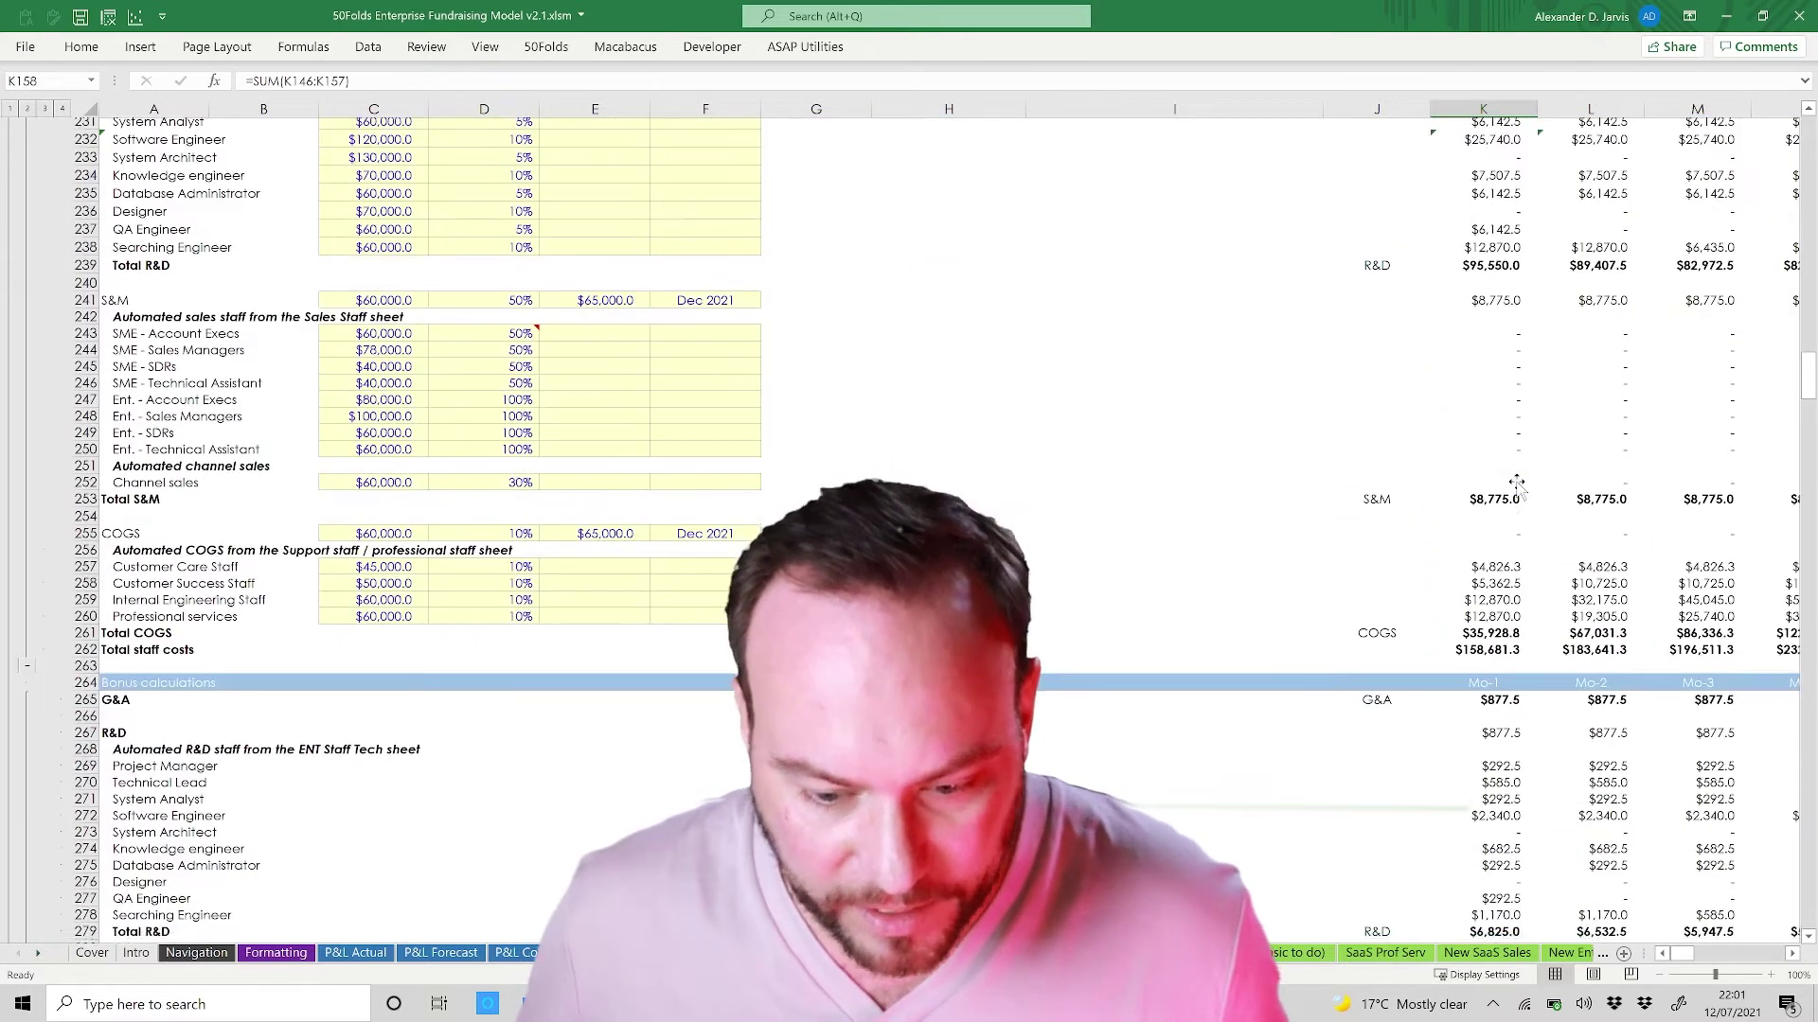
pyautogui.scroll(-8, 1516, 484)
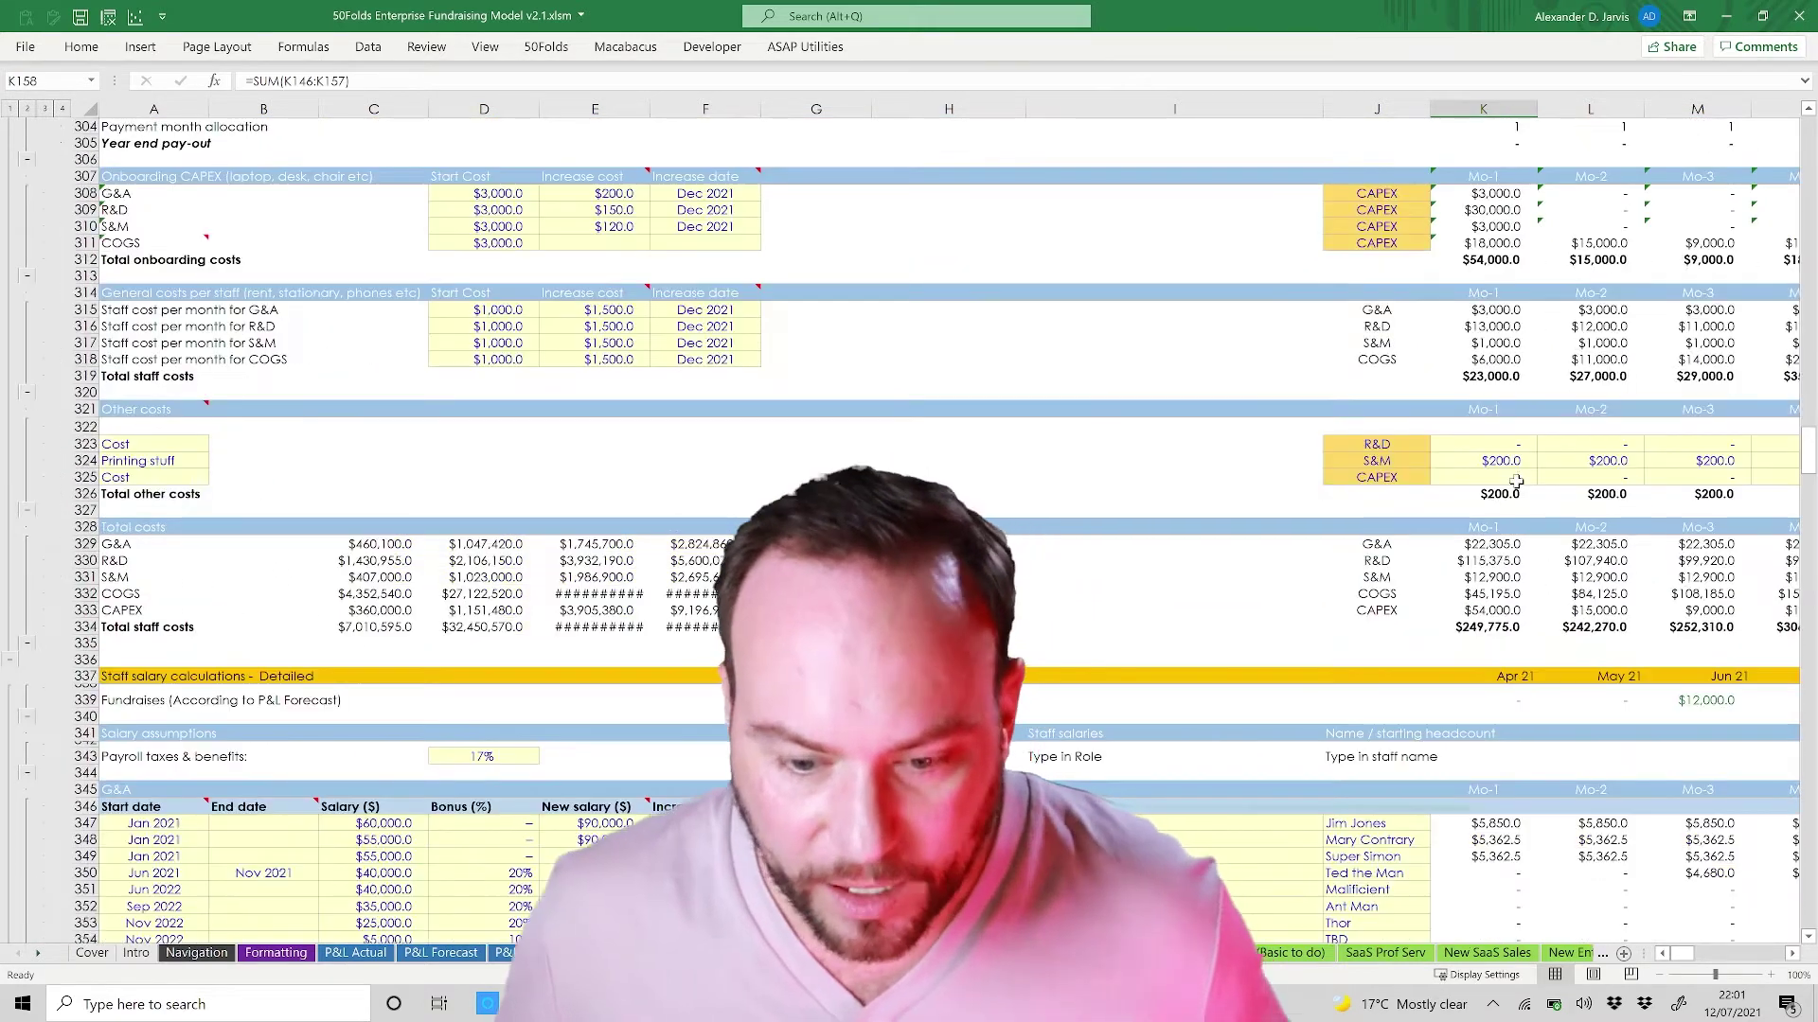
pyautogui.scroll(-6, 1515, 482)
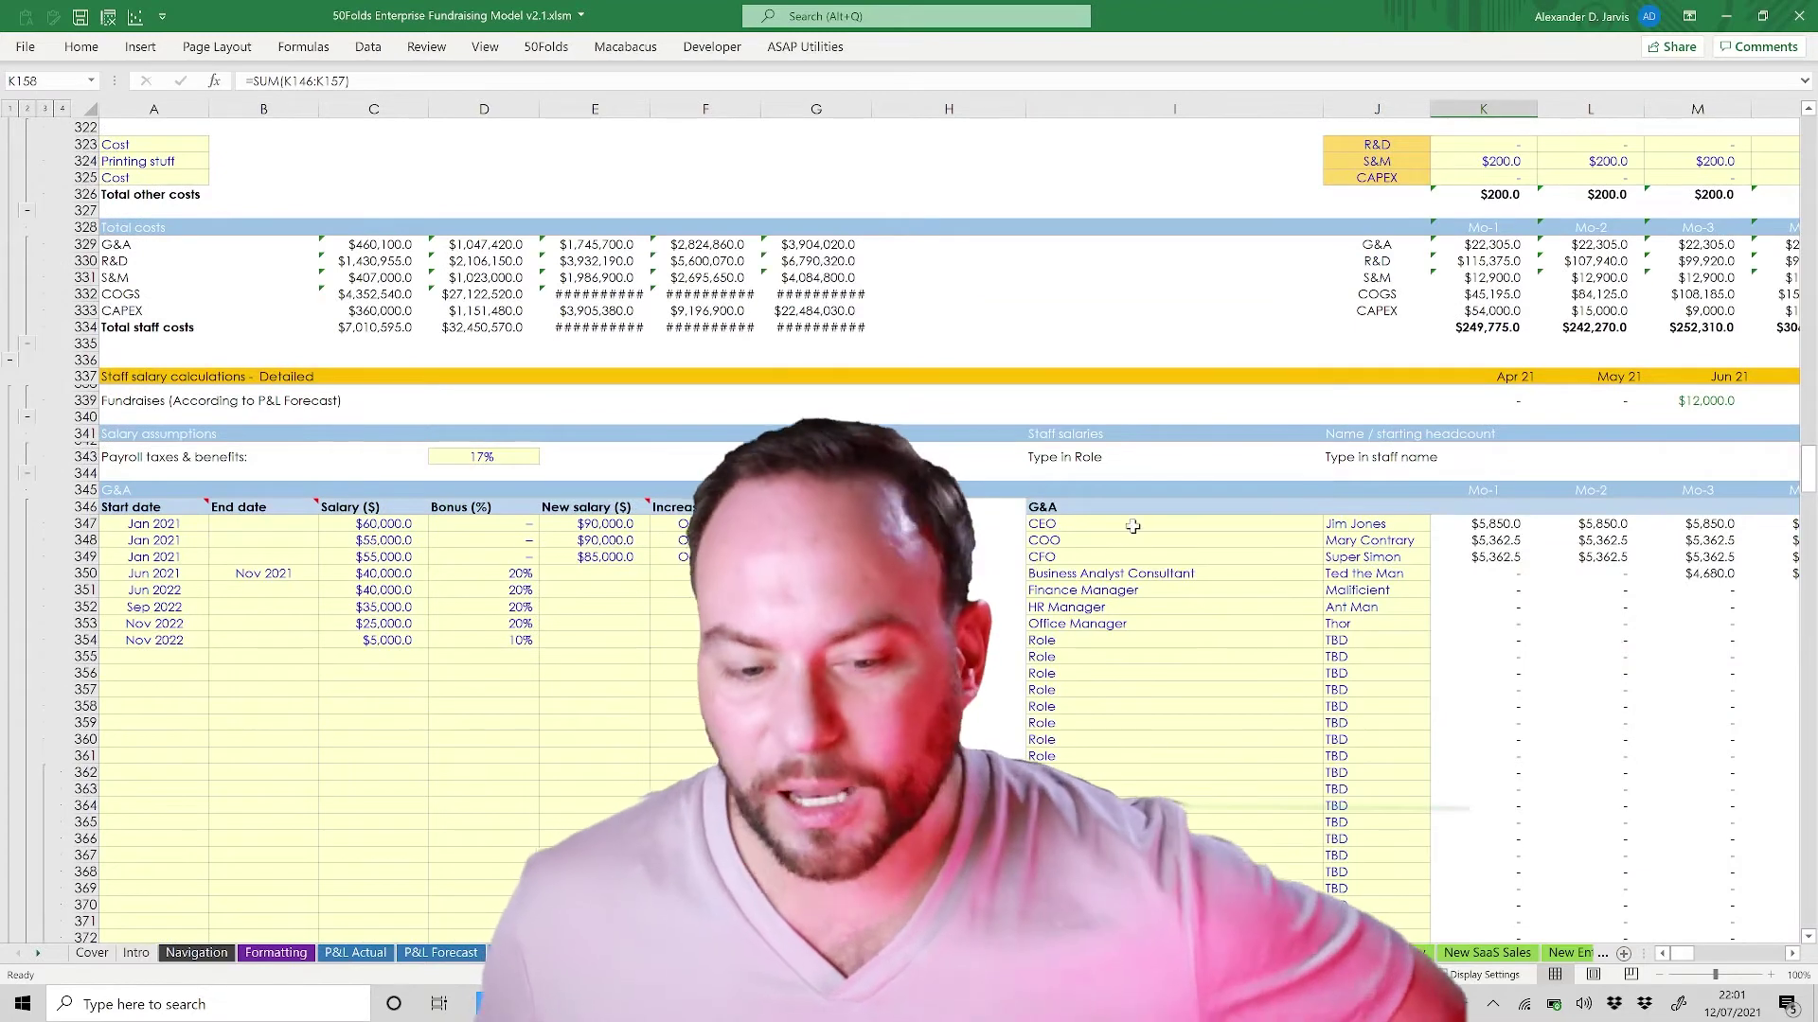
pyautogui.moveTo(1091, 524); pyautogui.dragTo(1373, 857)
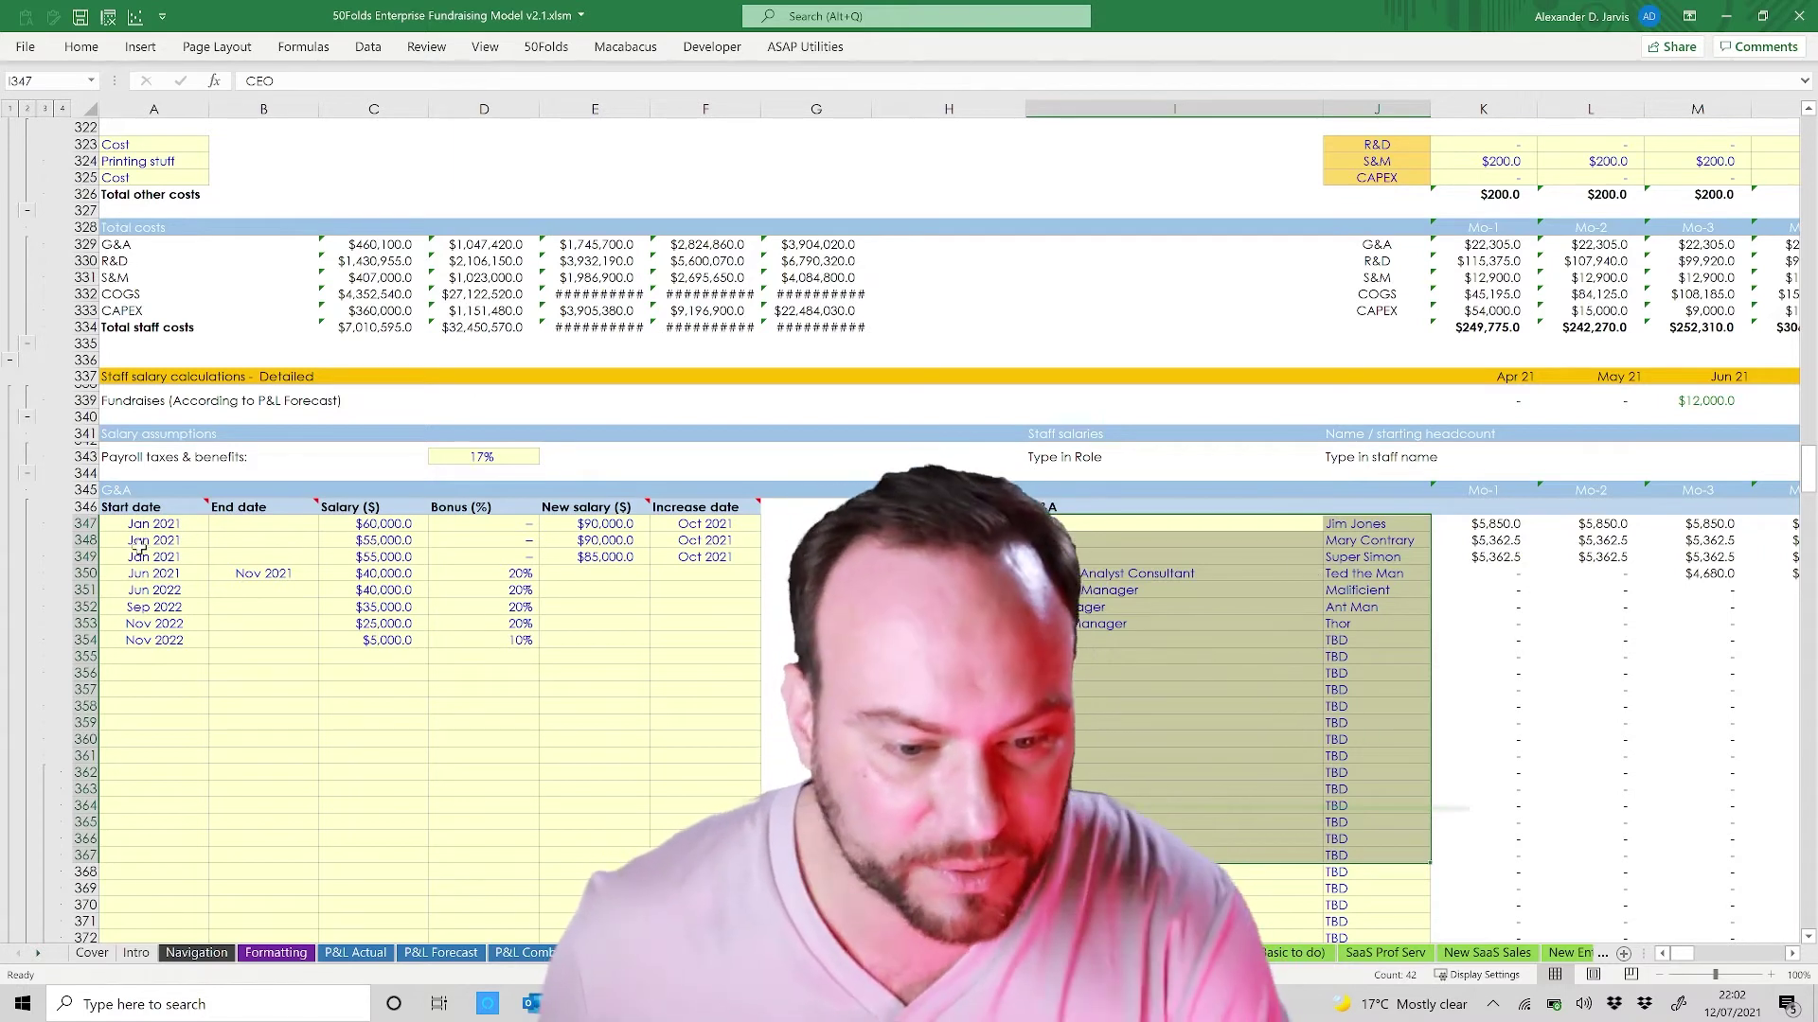
pyautogui.moveTo(142, 530); pyautogui.dragTo(705, 743)
pyautogui.click(1506, 606)
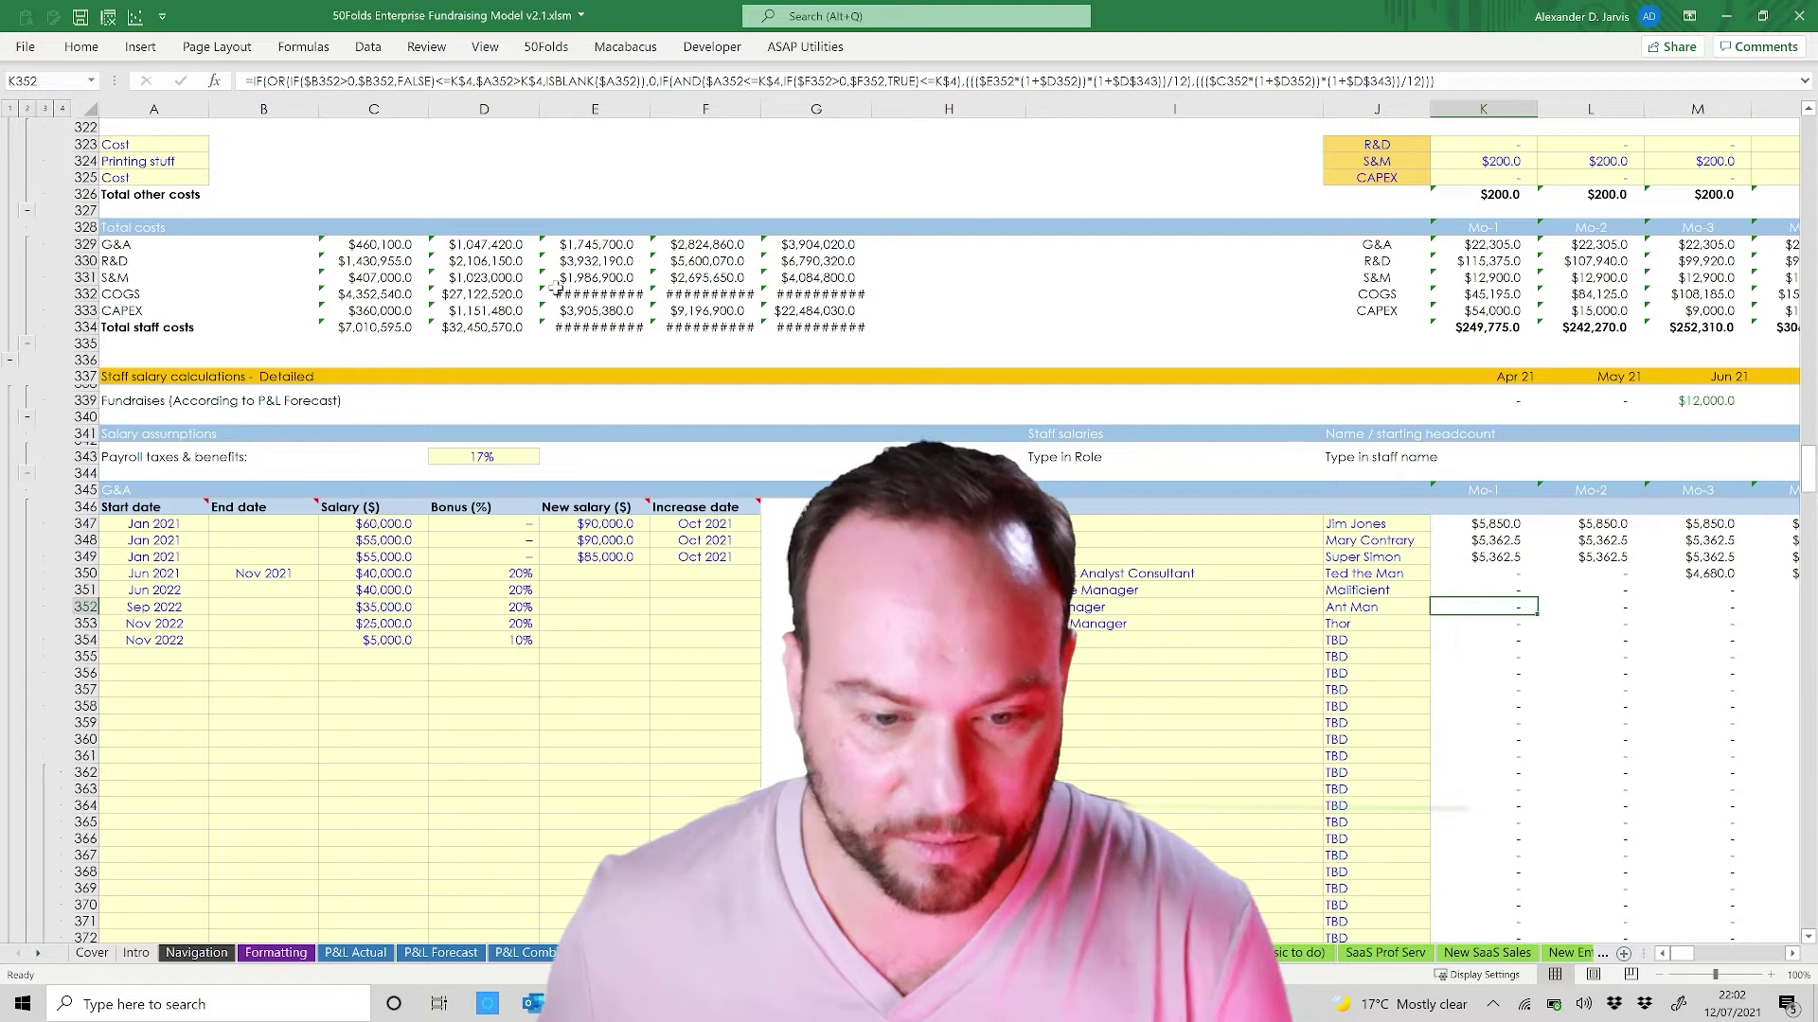
pyautogui.press('F2')
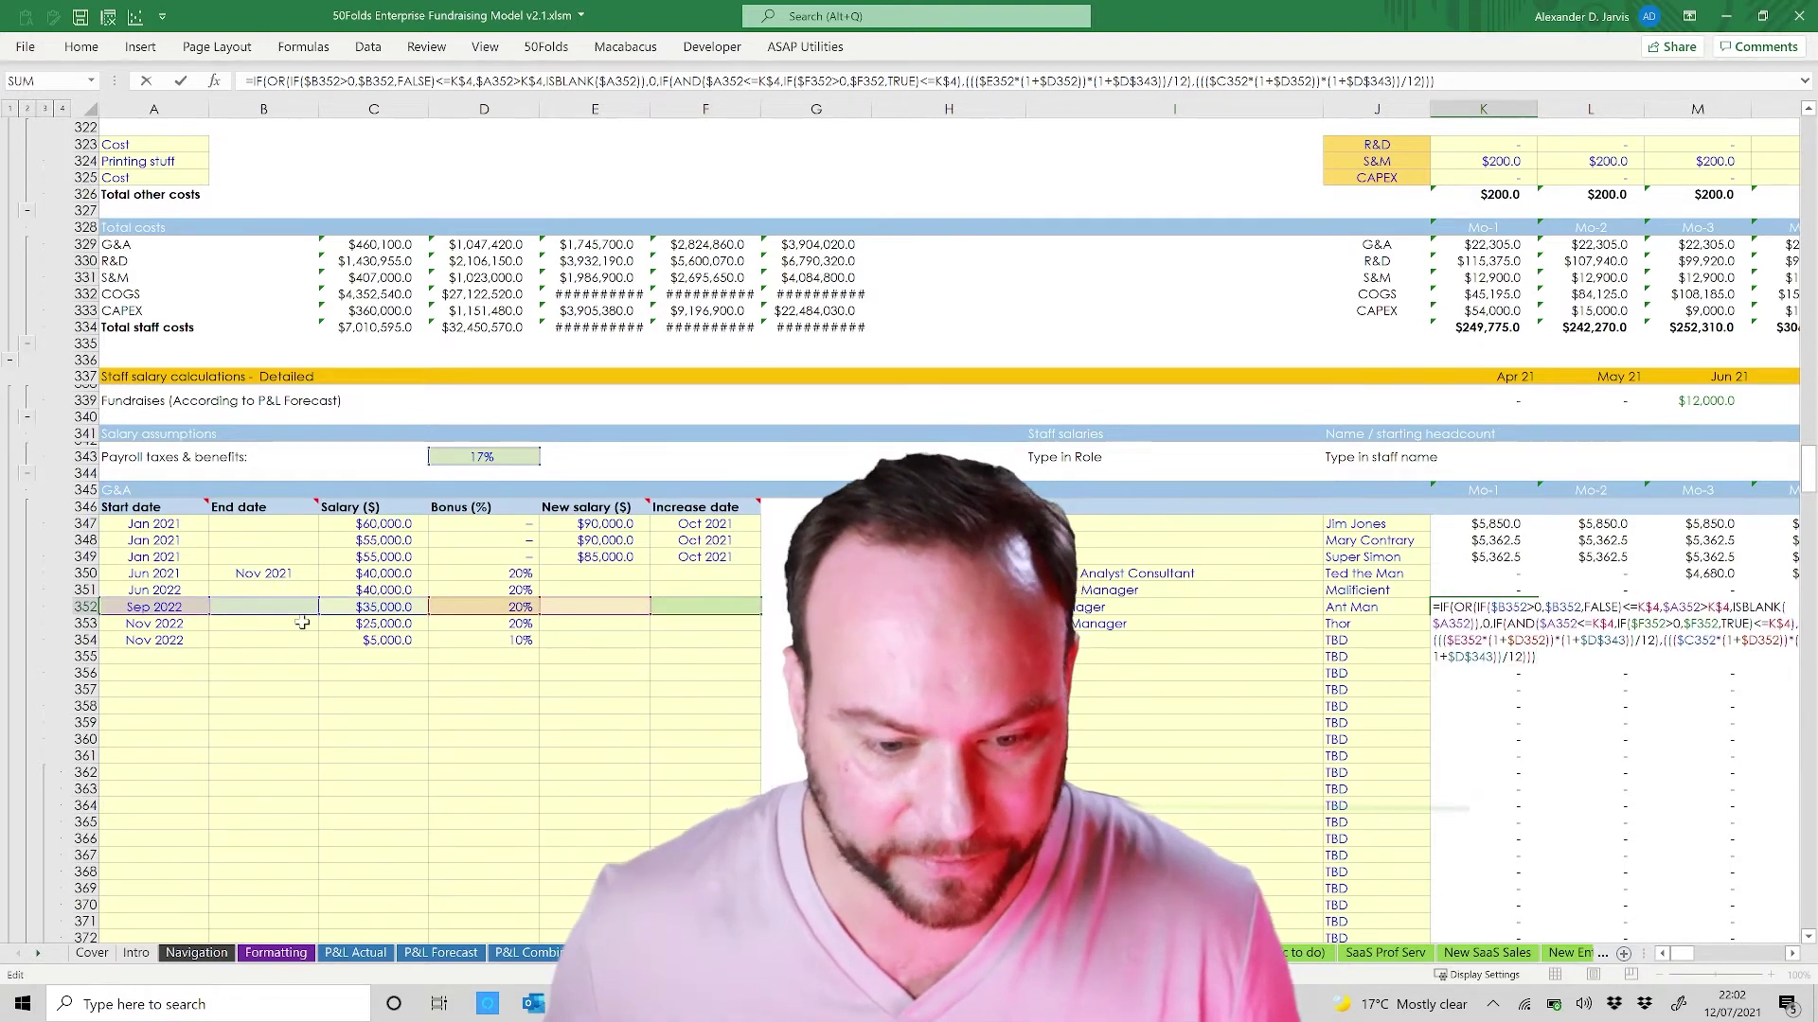
# Step: Try to overwrite the Office Manager role in I353 with dummy text
pyautogui.click(1117, 625)
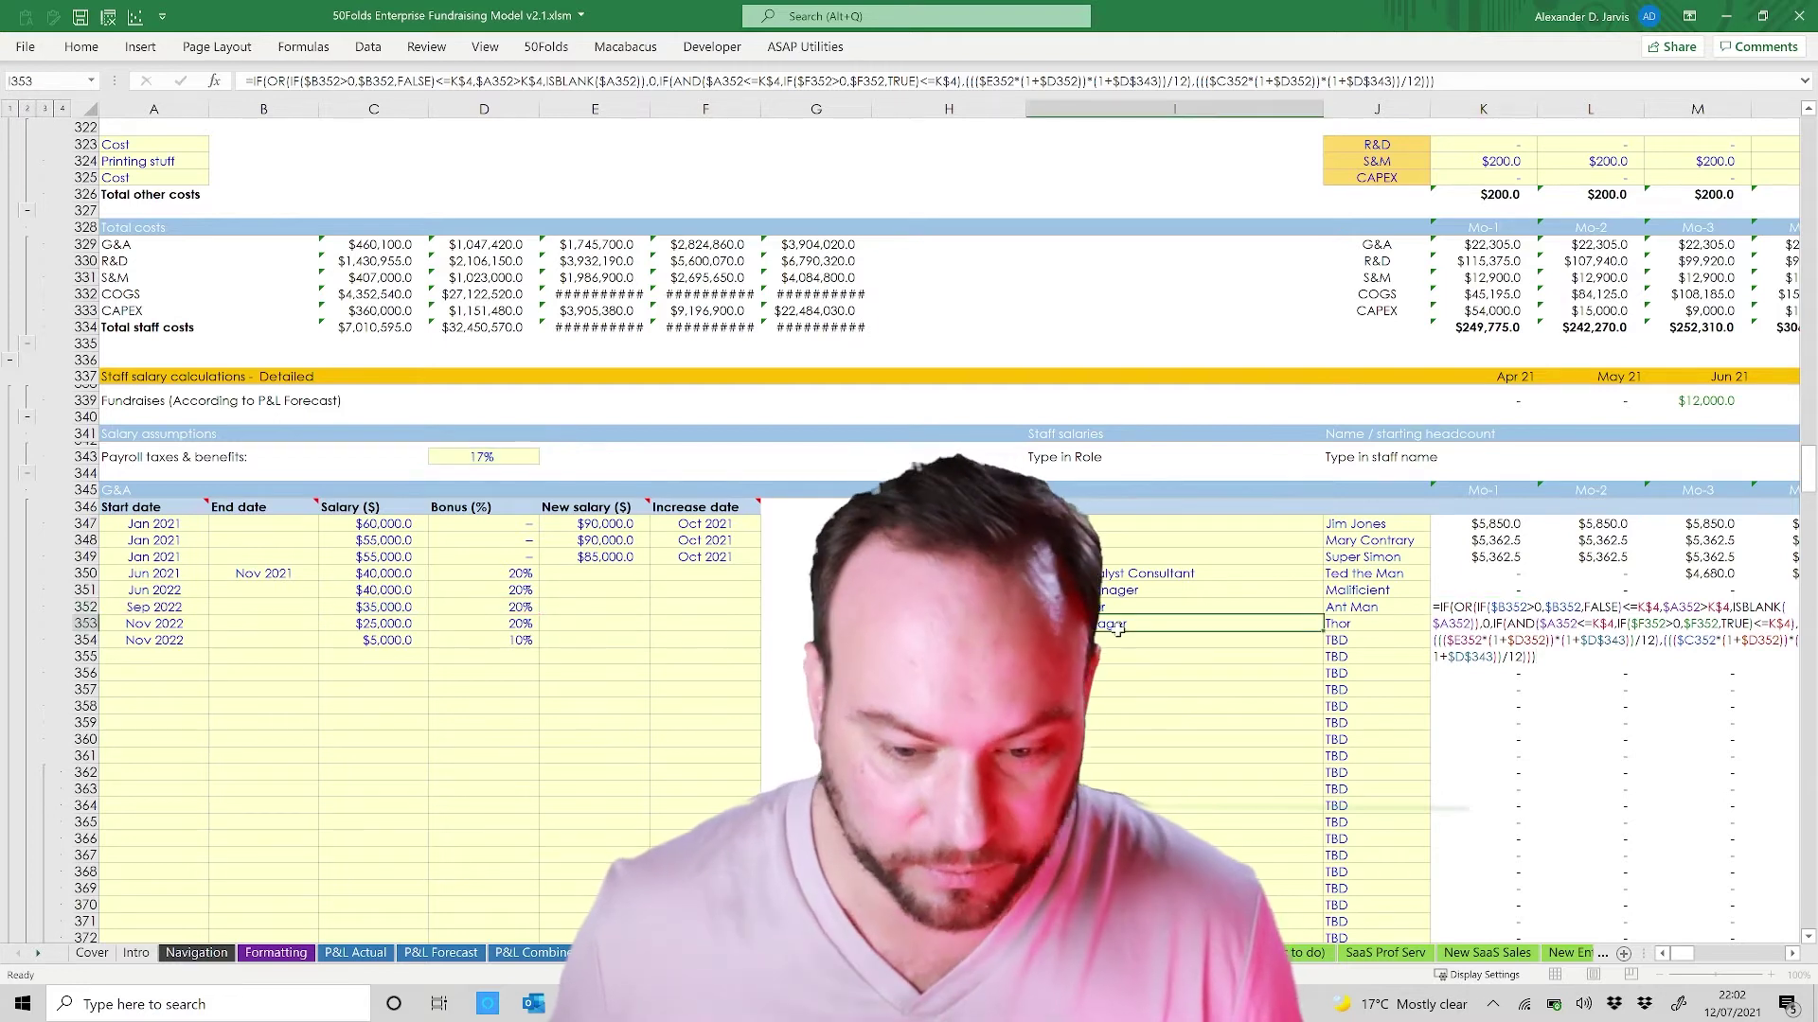
pyautogui.write('sdafg;biokjasdef;BKJadfs')
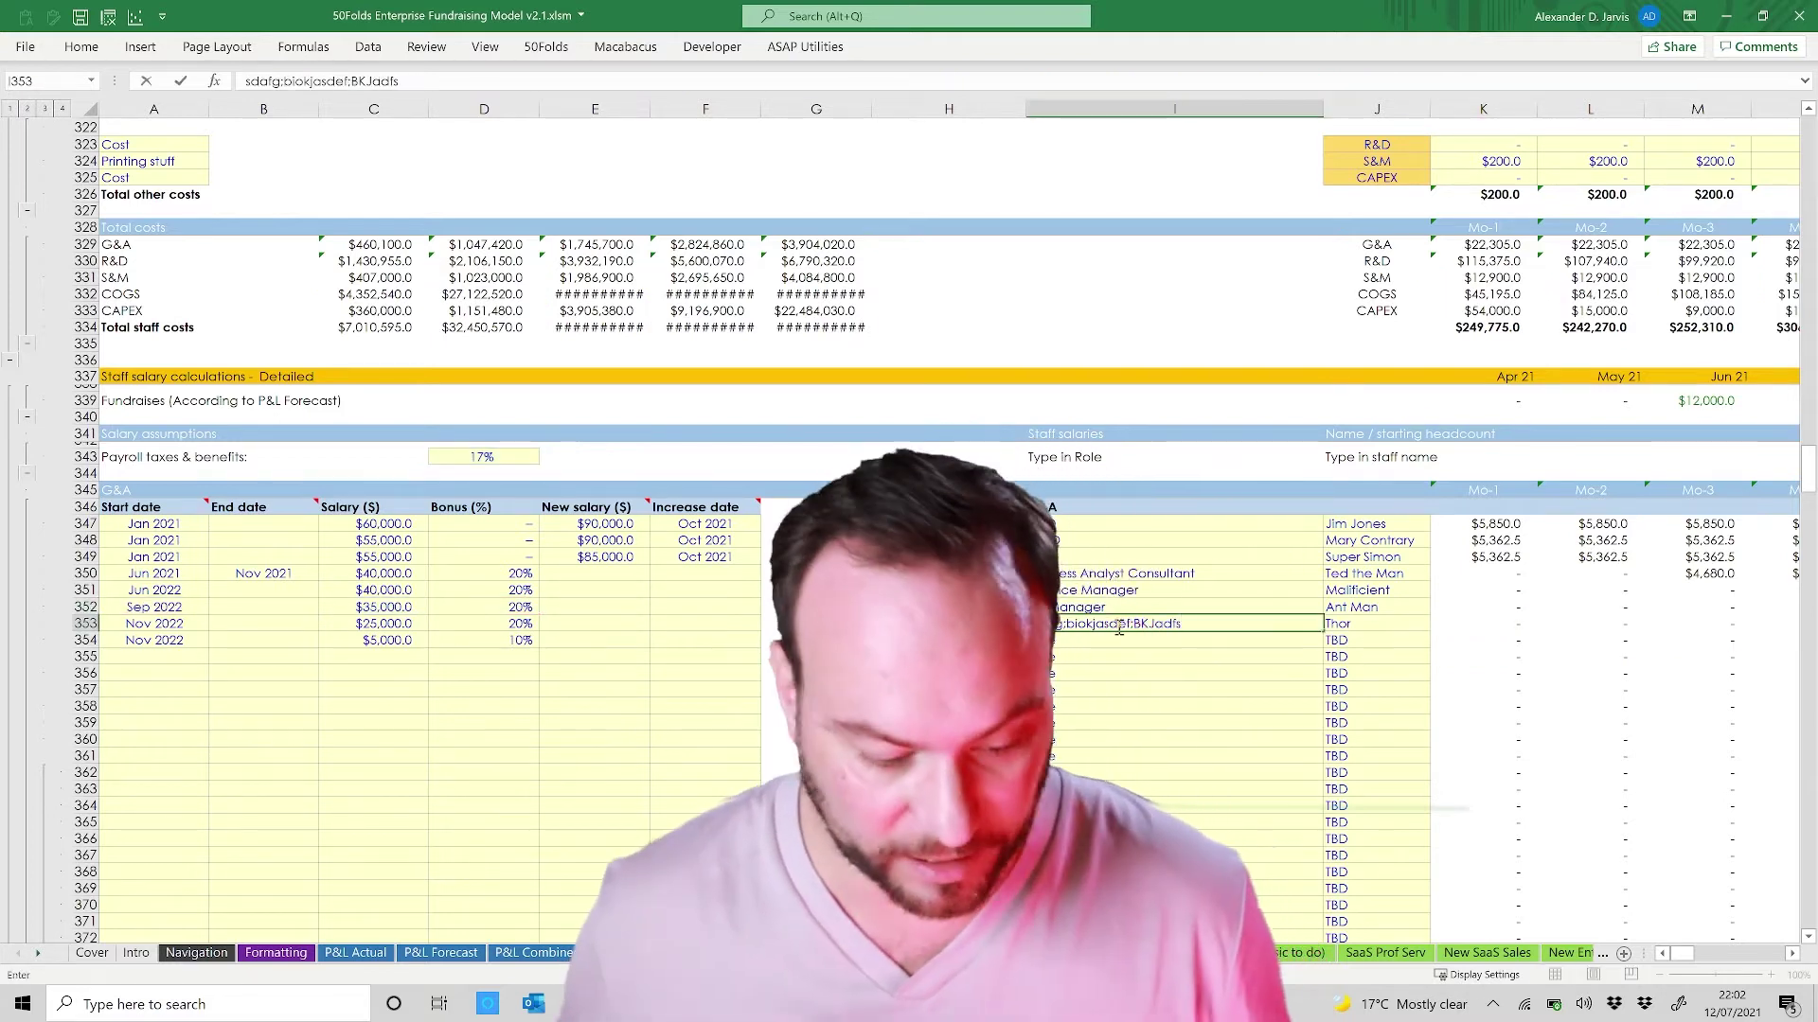
pyautogui.press('Escape')
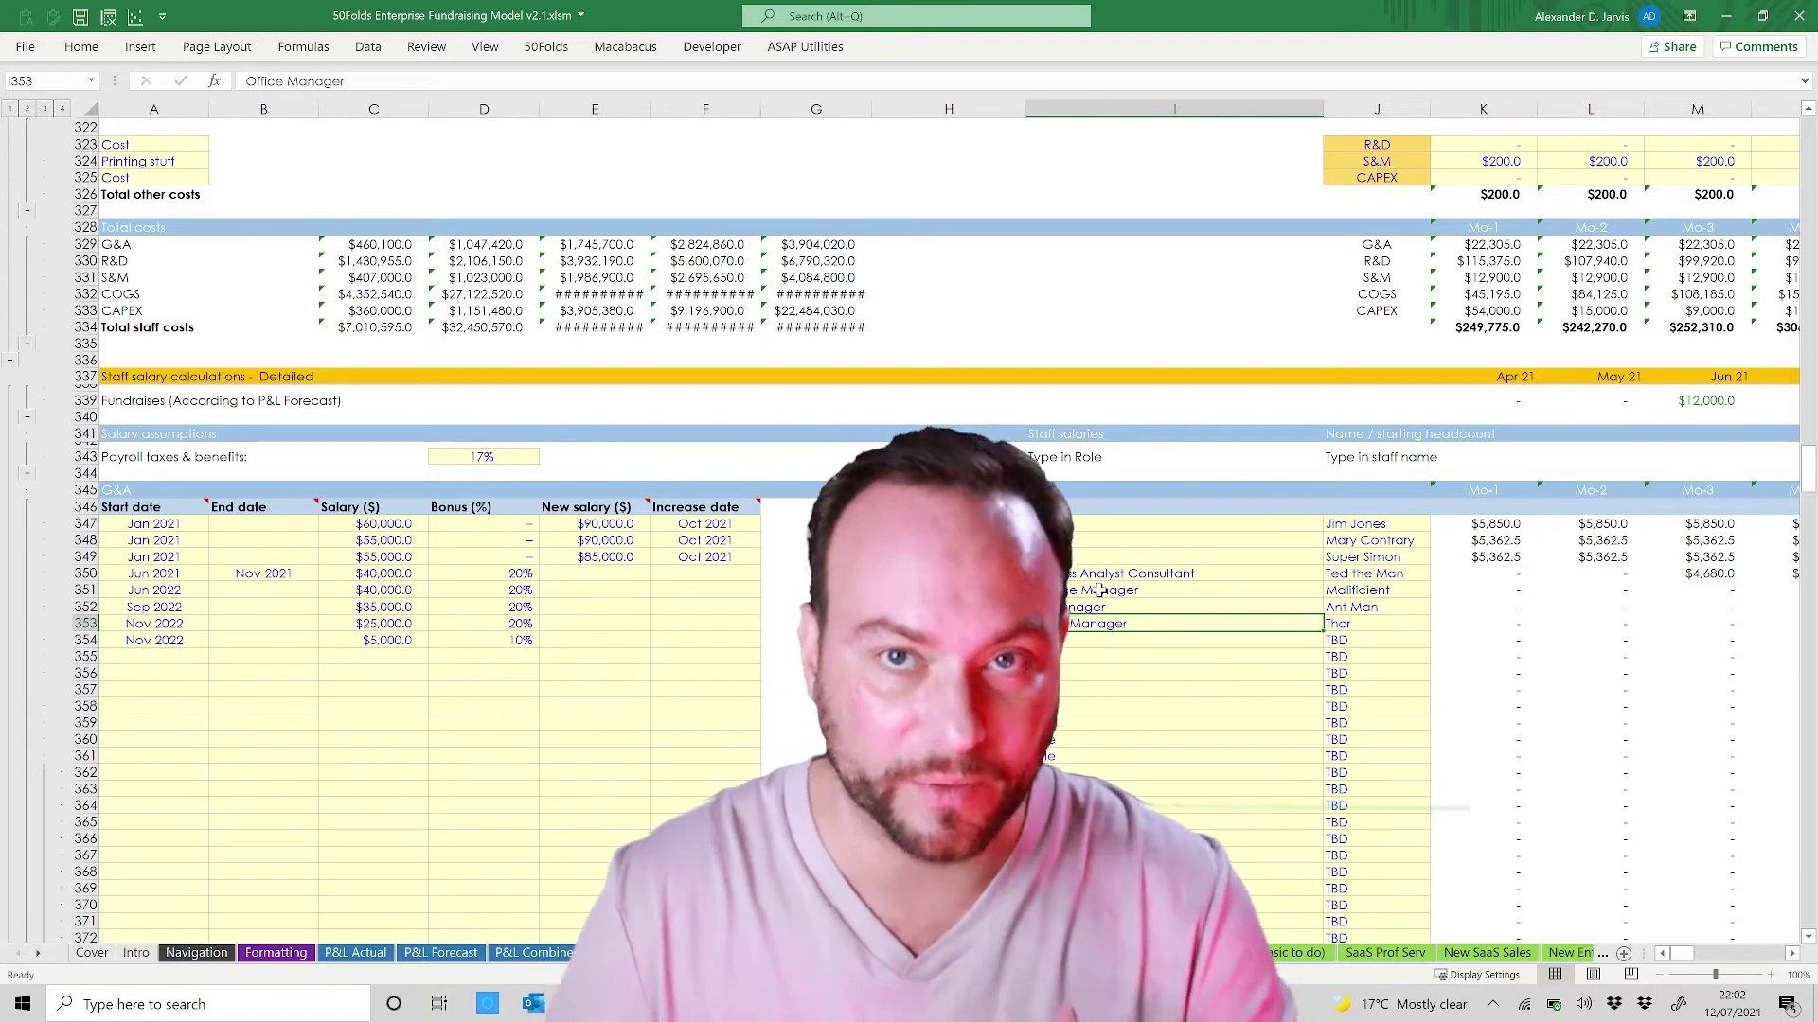
# Step: Highlight the nested IF arguments of K352's salary formula to inspect them without editing the cell
pyautogui.click(1513, 608)
pyautogui.moveTo(295, 80); pyautogui.dragTo(1532, 85)
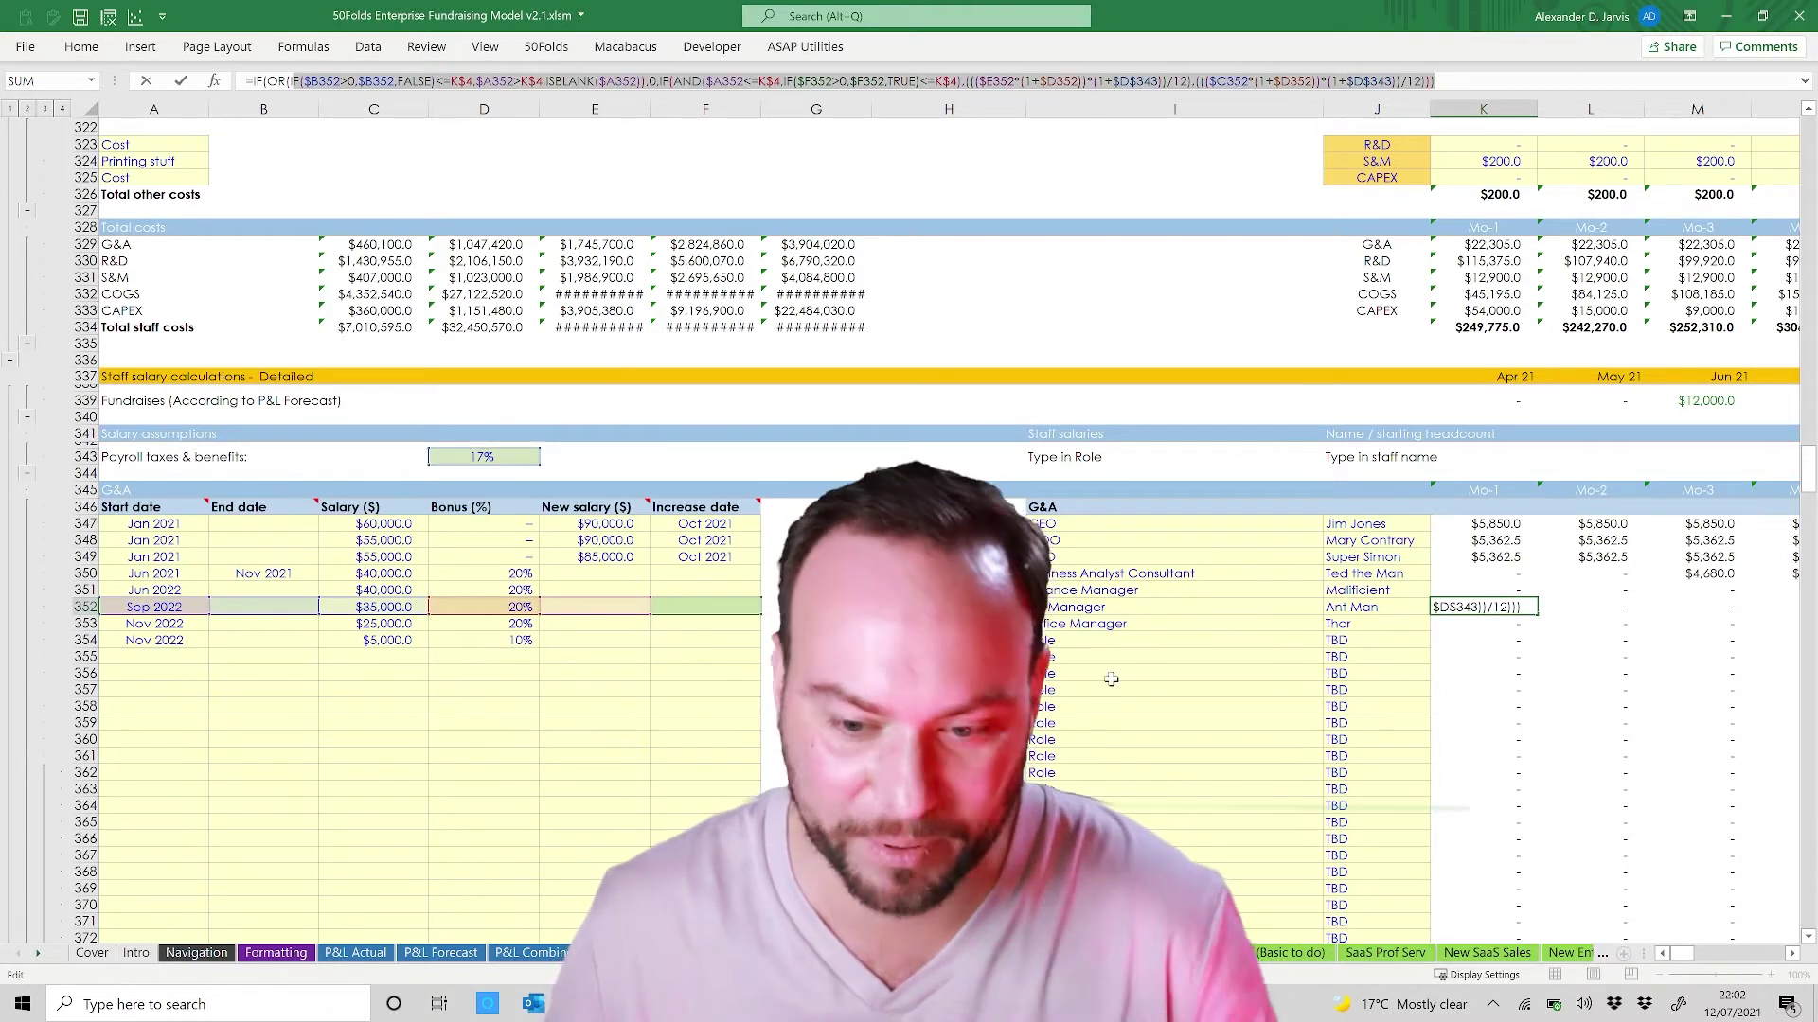
pyautogui.press('Escape')
# Step: Try the S&M option for the Other costs category in J323, undo it and view the option list again
pyautogui.click(1428, 148)
pyautogui.hotkey('alt', 'Down')
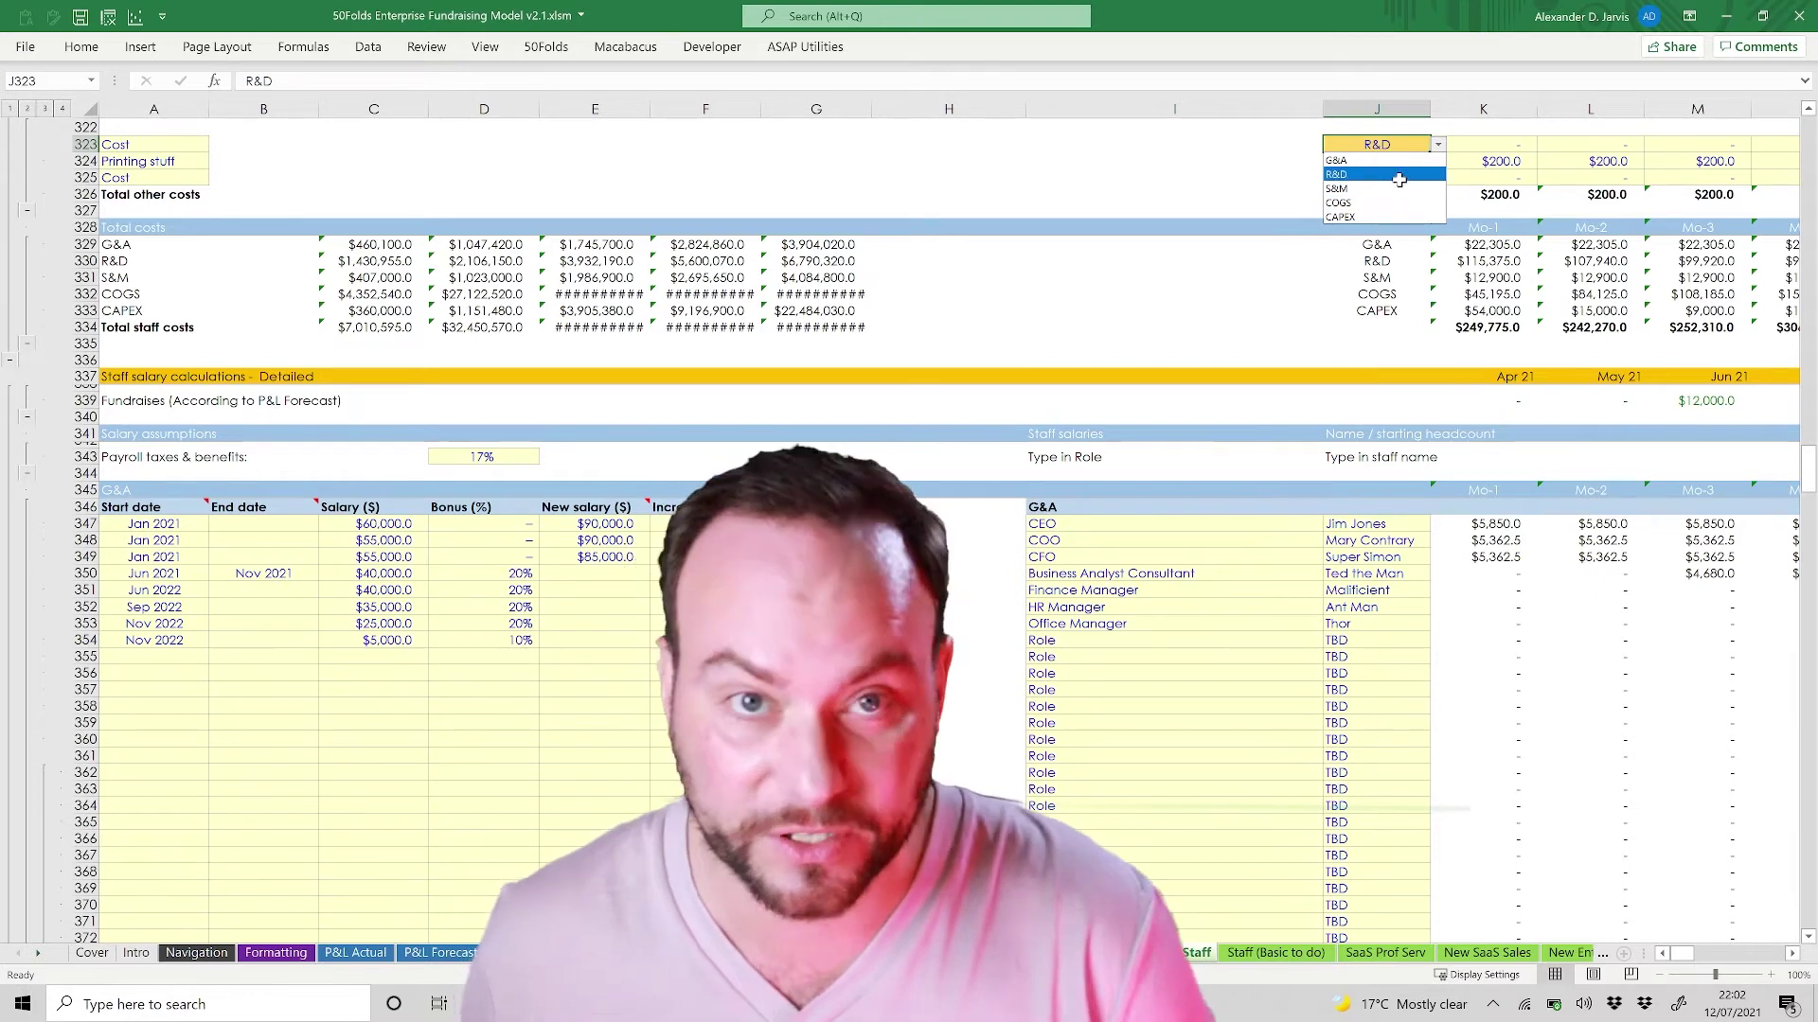
pyautogui.click(1390, 188)
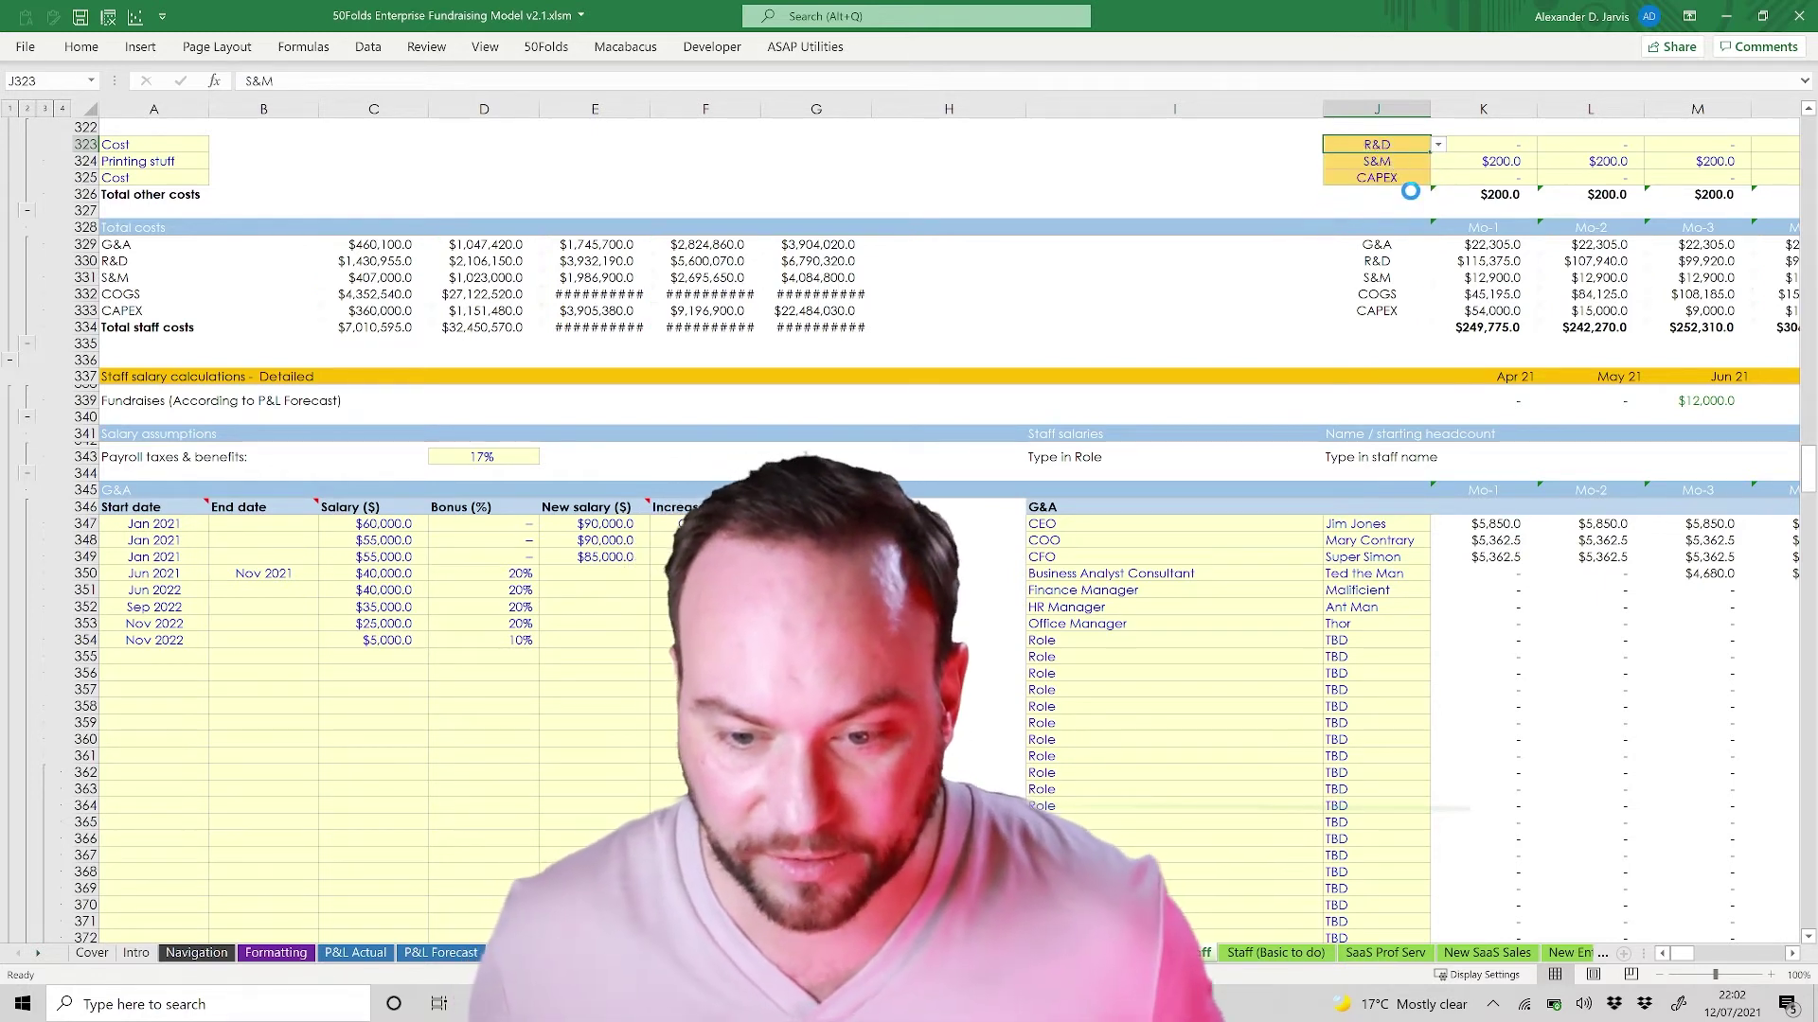
pyautogui.hotkey('ctrl', 'z')
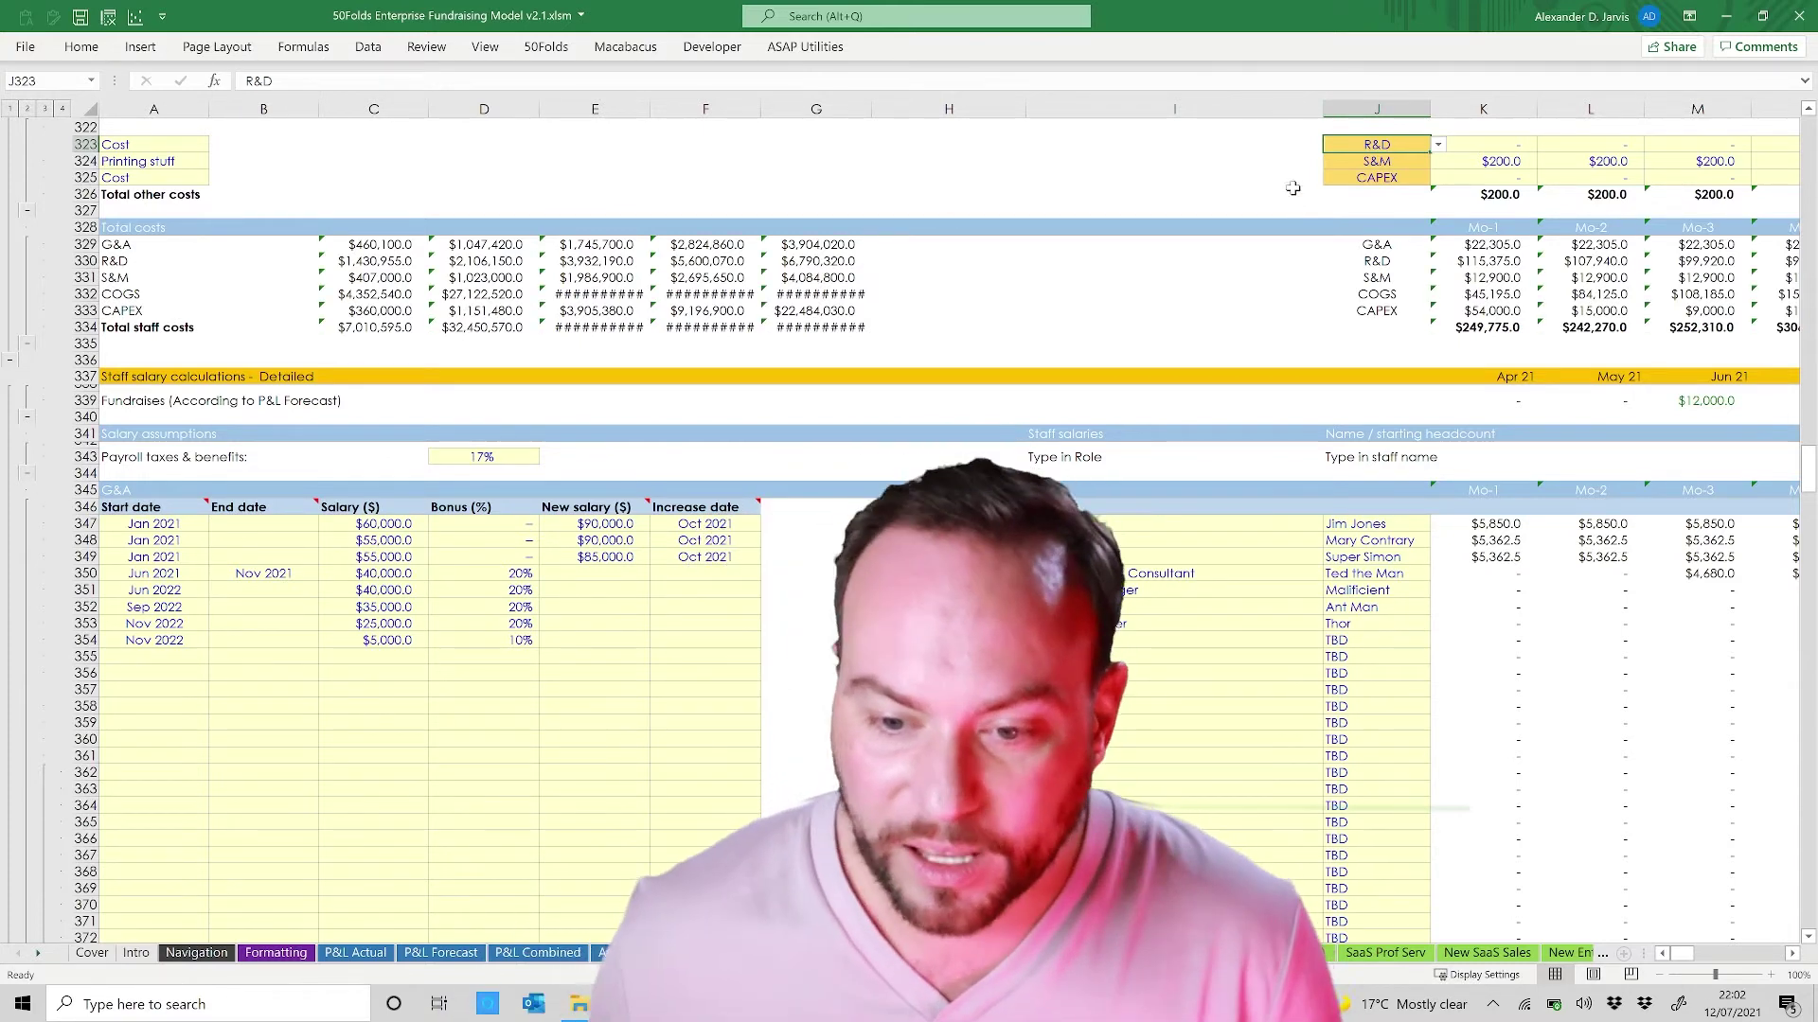
pyautogui.click(1439, 144)
pyautogui.press('Escape')
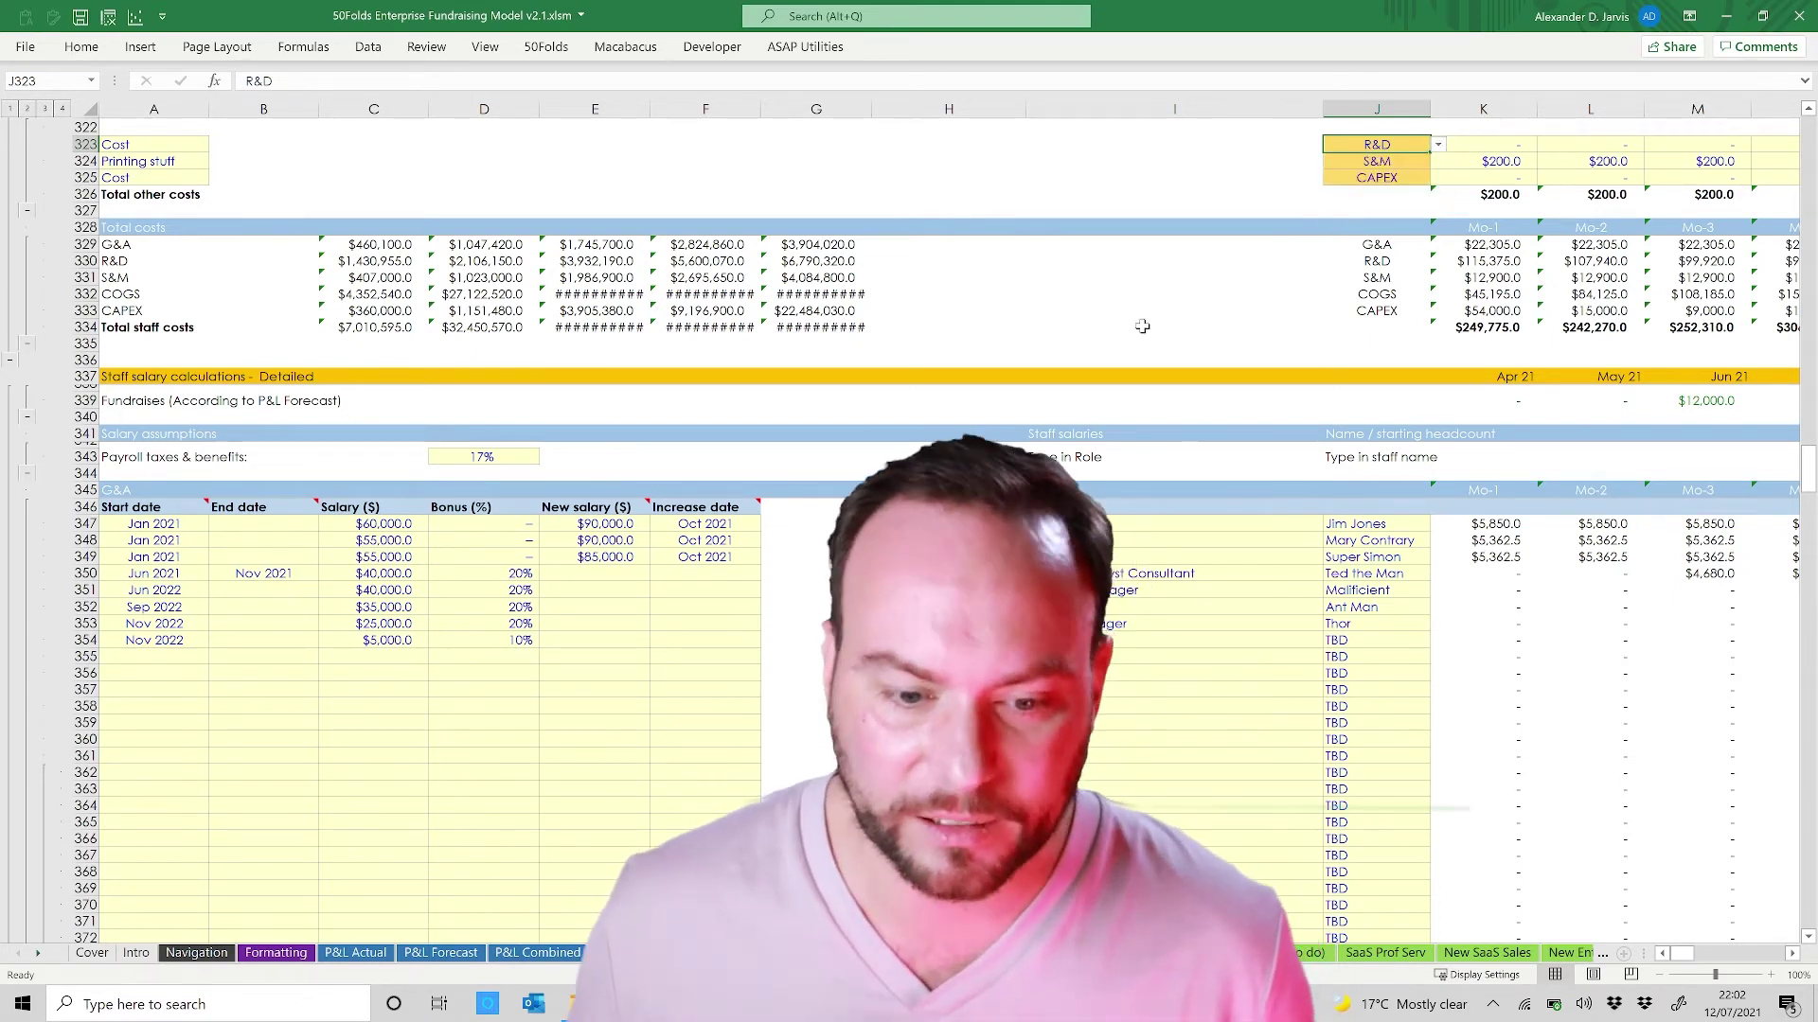
# Step: Compare the orange section header in row 337 with the blue subheaders in rows 345 and 411 and the surrounding staff sections
pyautogui.click(1143, 326)
pyautogui.click(694, 380)
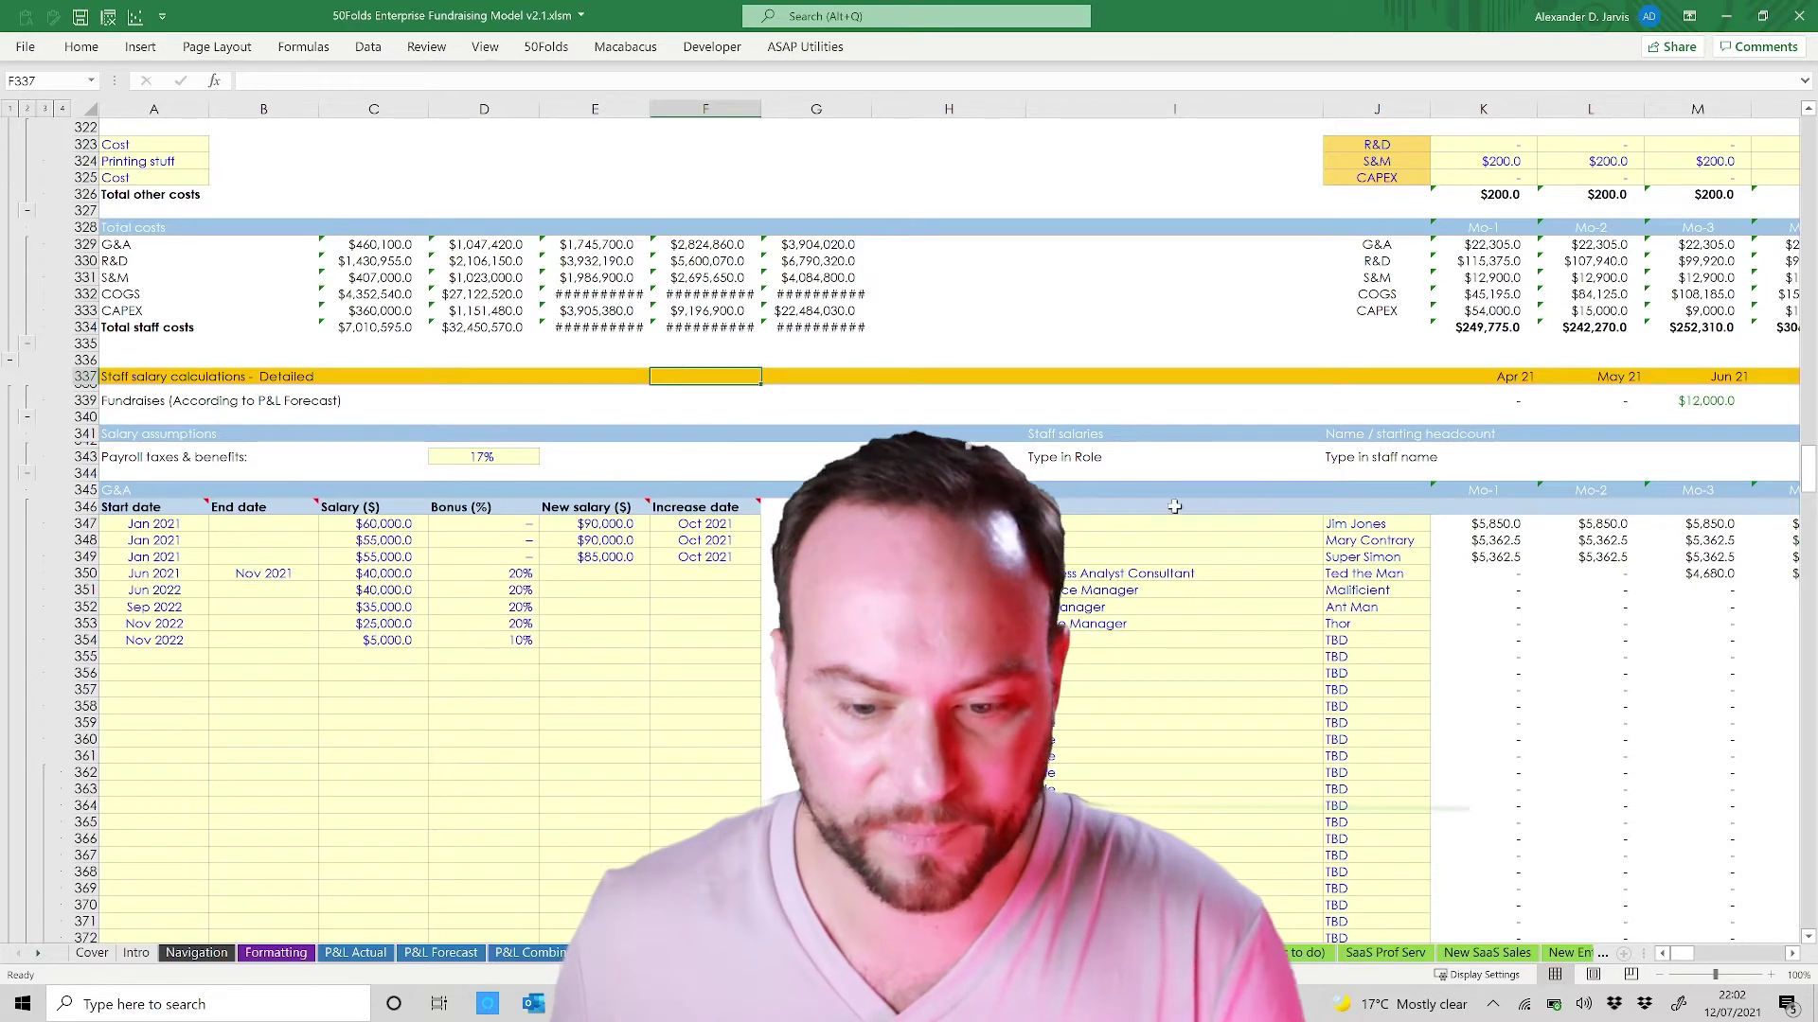
pyautogui.click(1439, 490)
pyautogui.scroll(-14, 1440, 595)
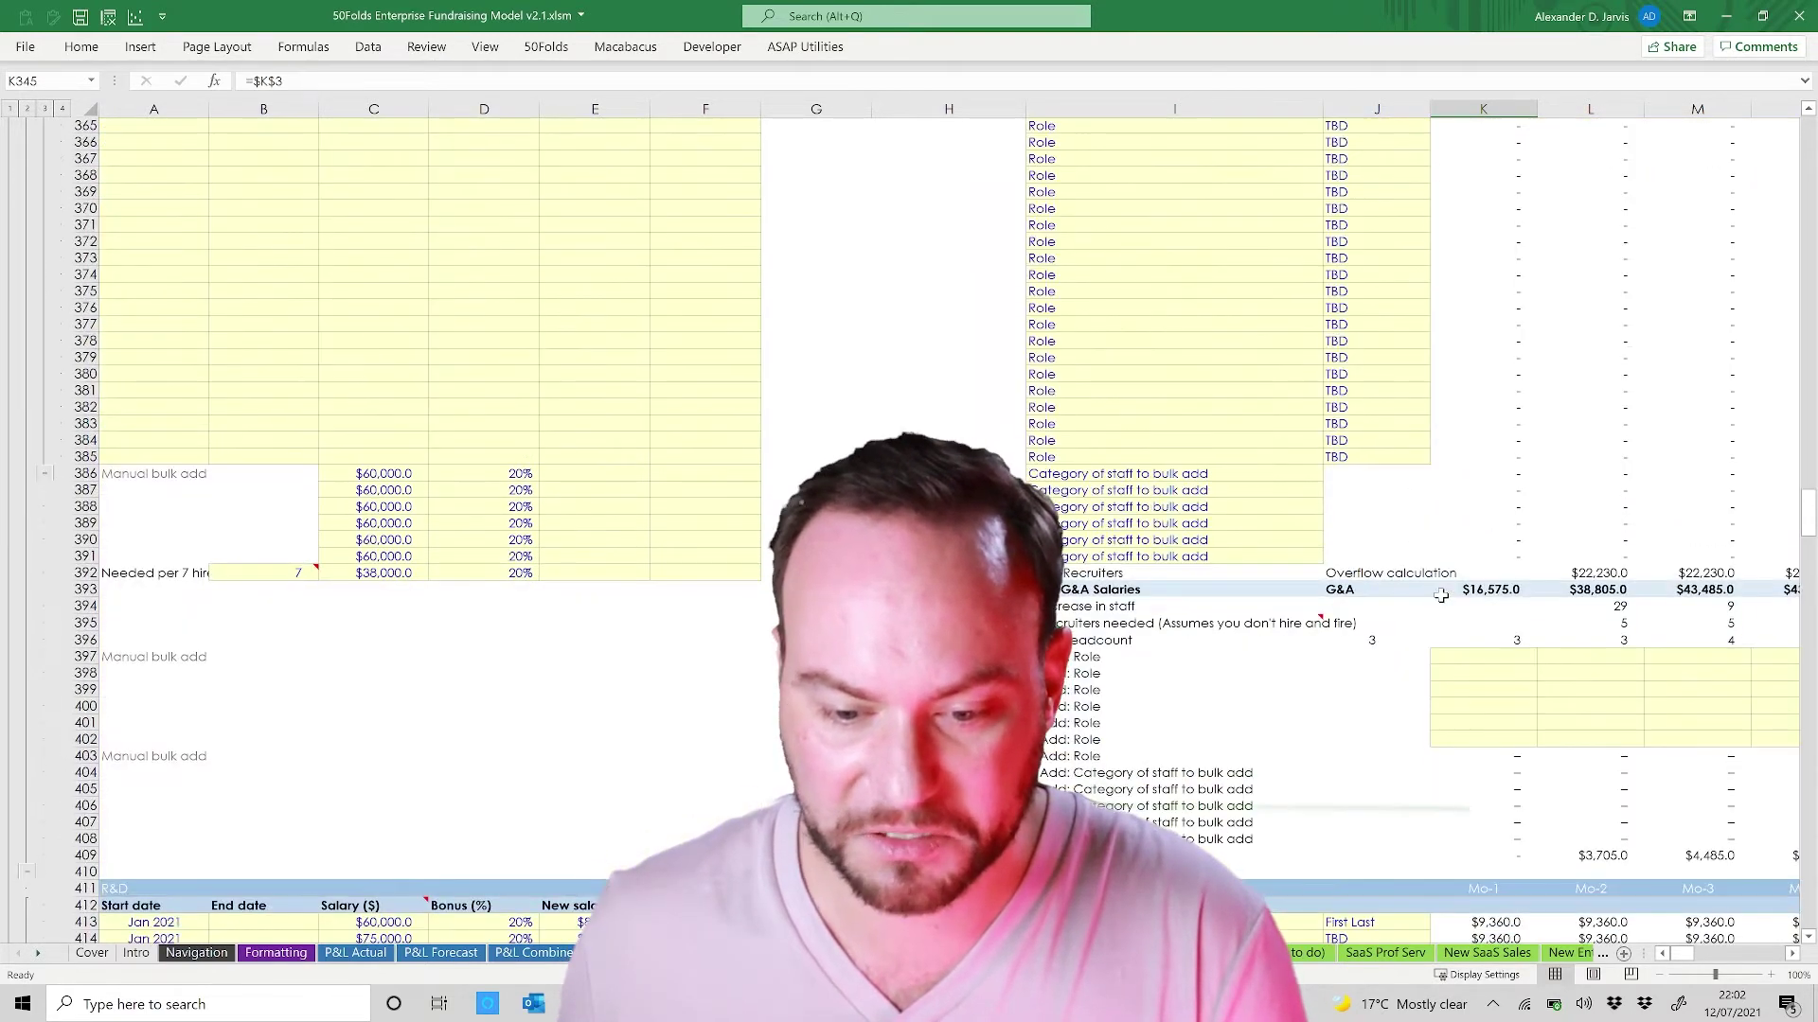
pyautogui.scroll(-8, 1440, 594)
pyautogui.click(730, 514)
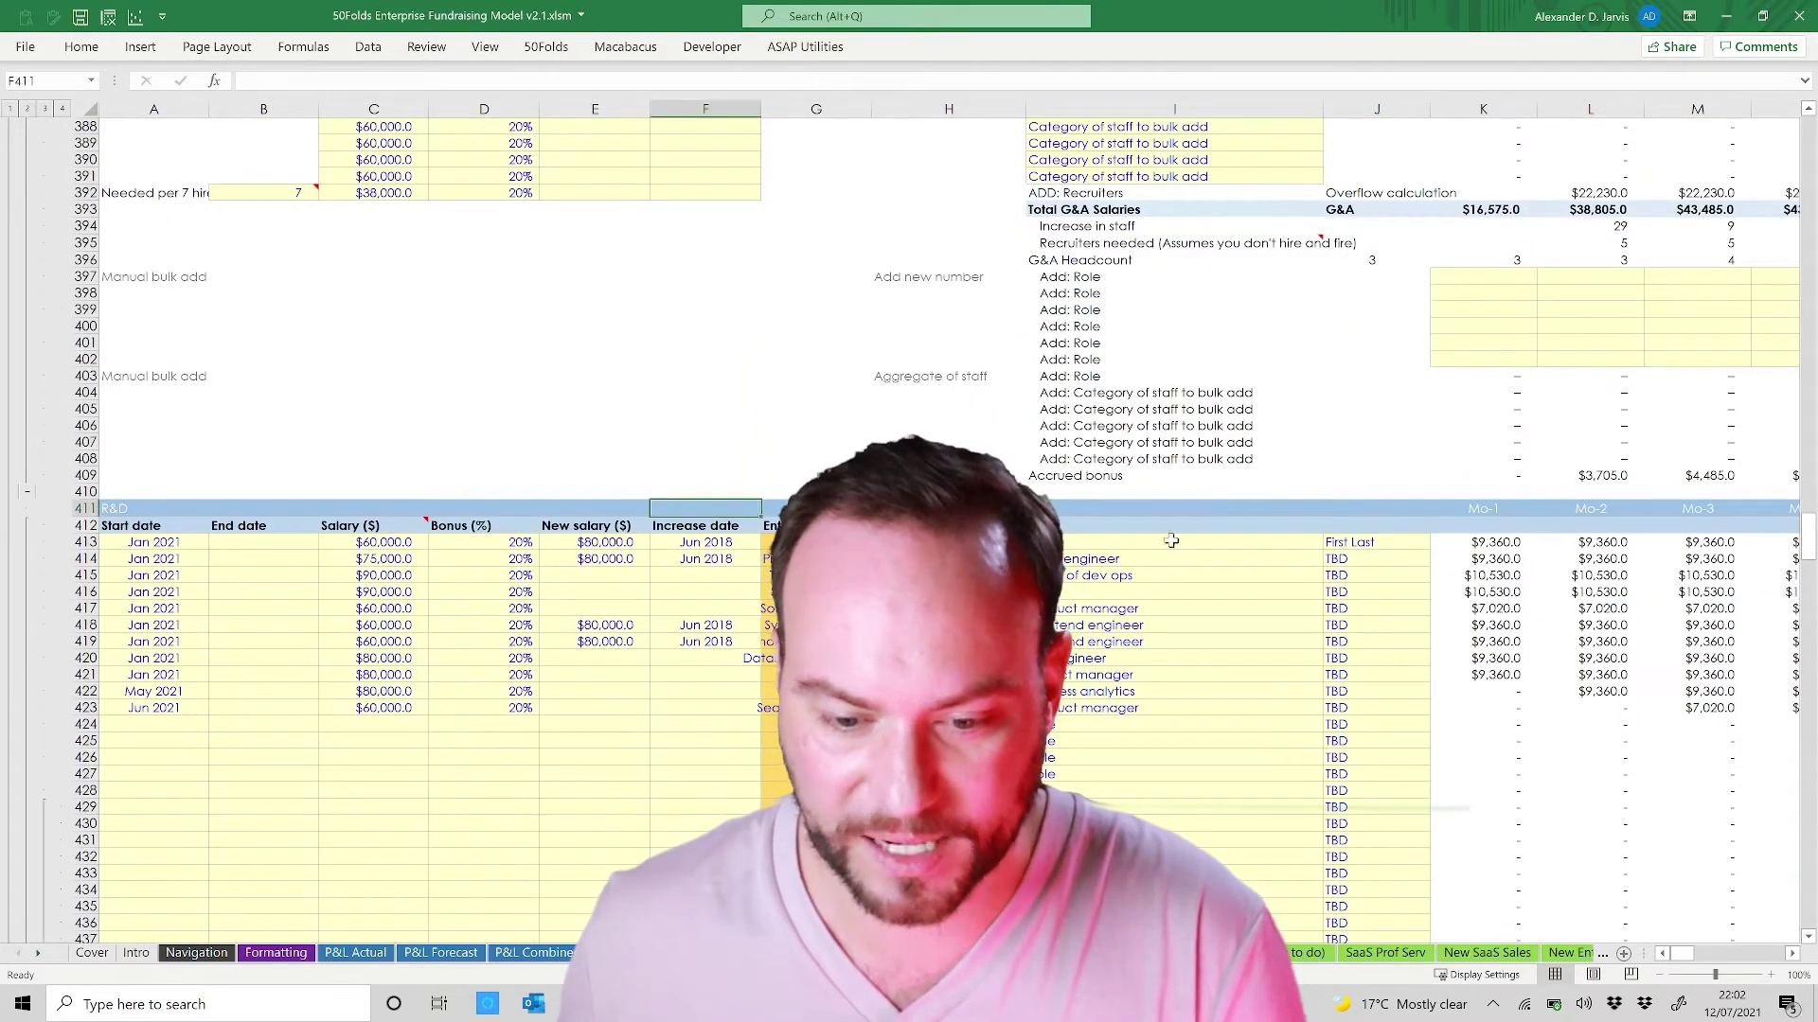
pyautogui.click(1239, 508)
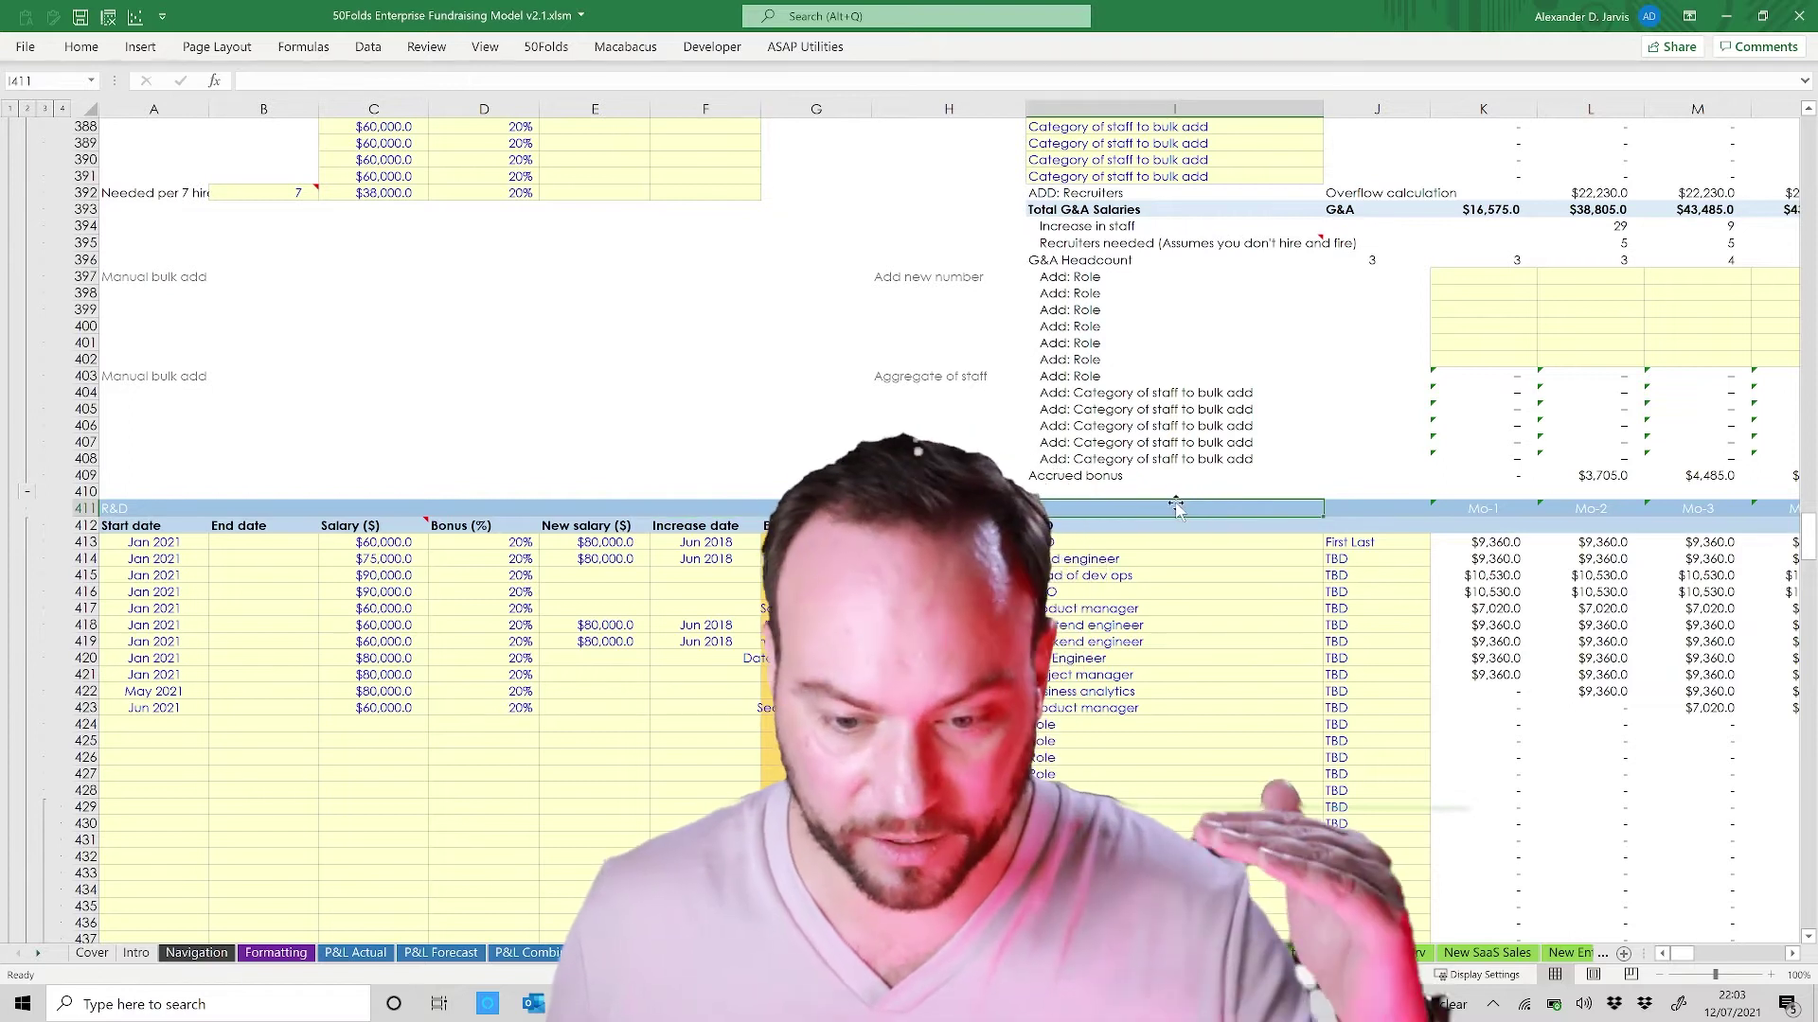
pyautogui.scroll(-20, 1054, 552)
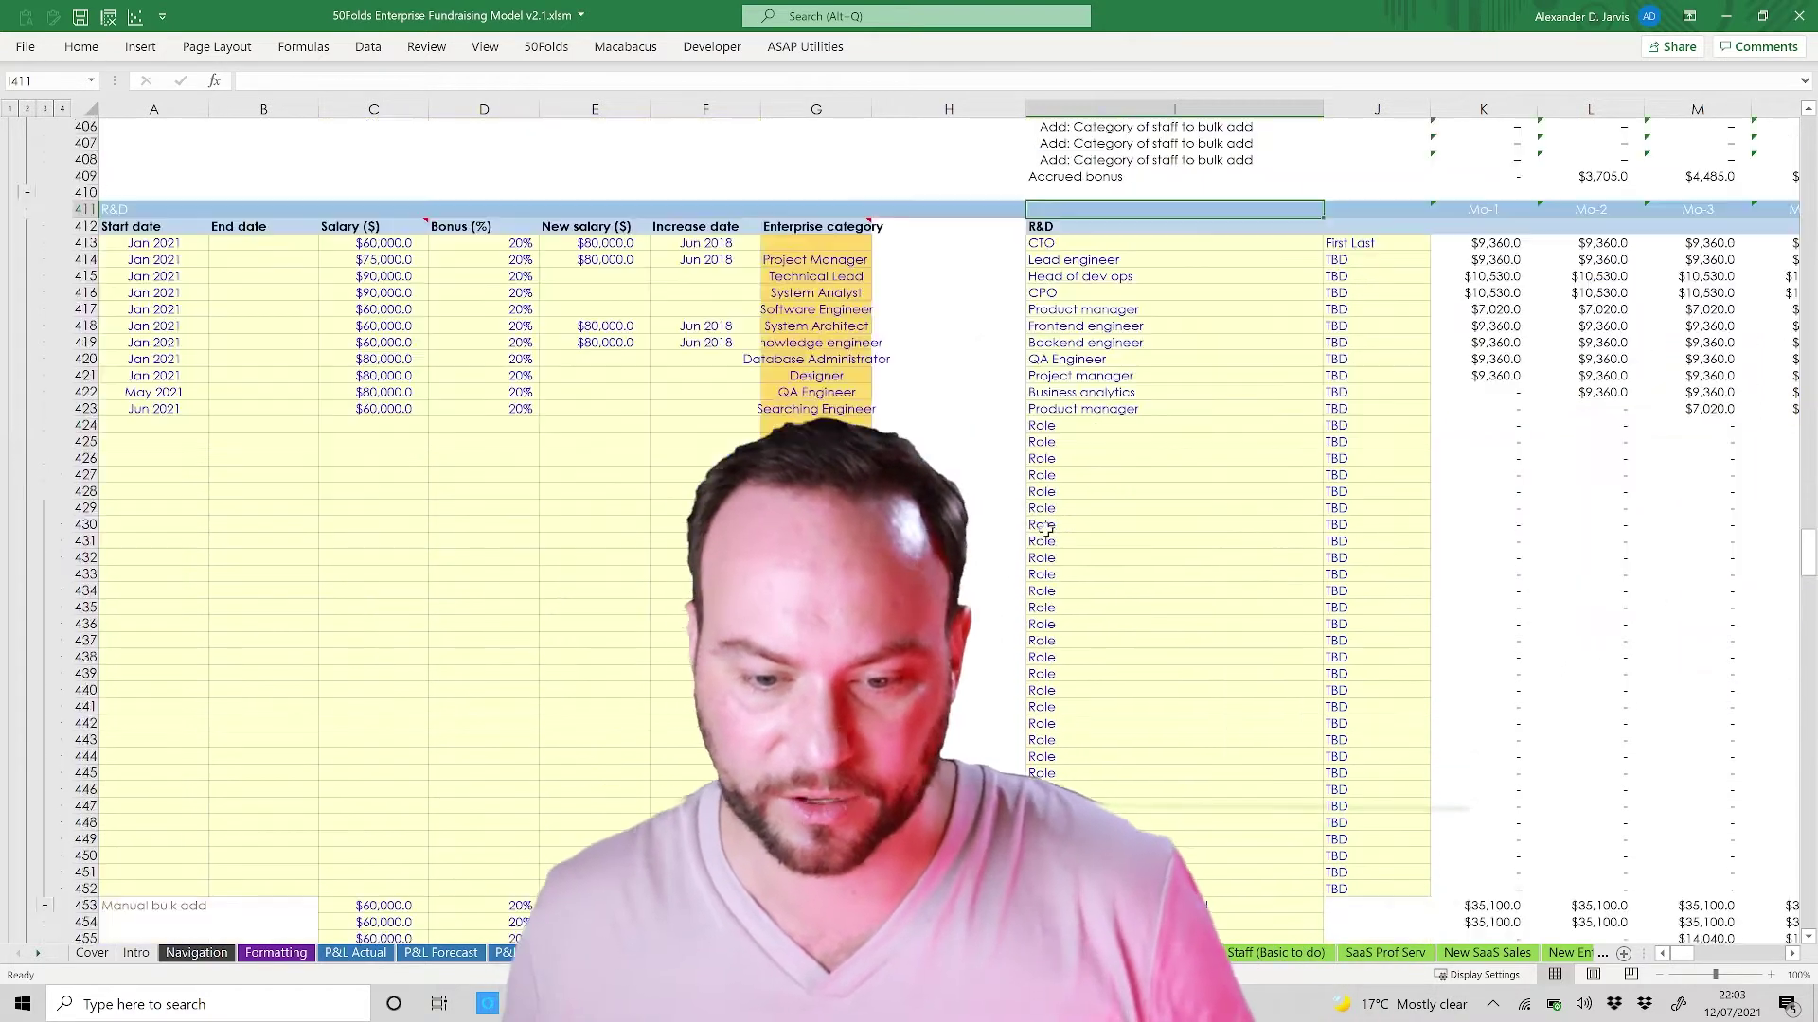
pyautogui.scroll(-12, 1022, 470)
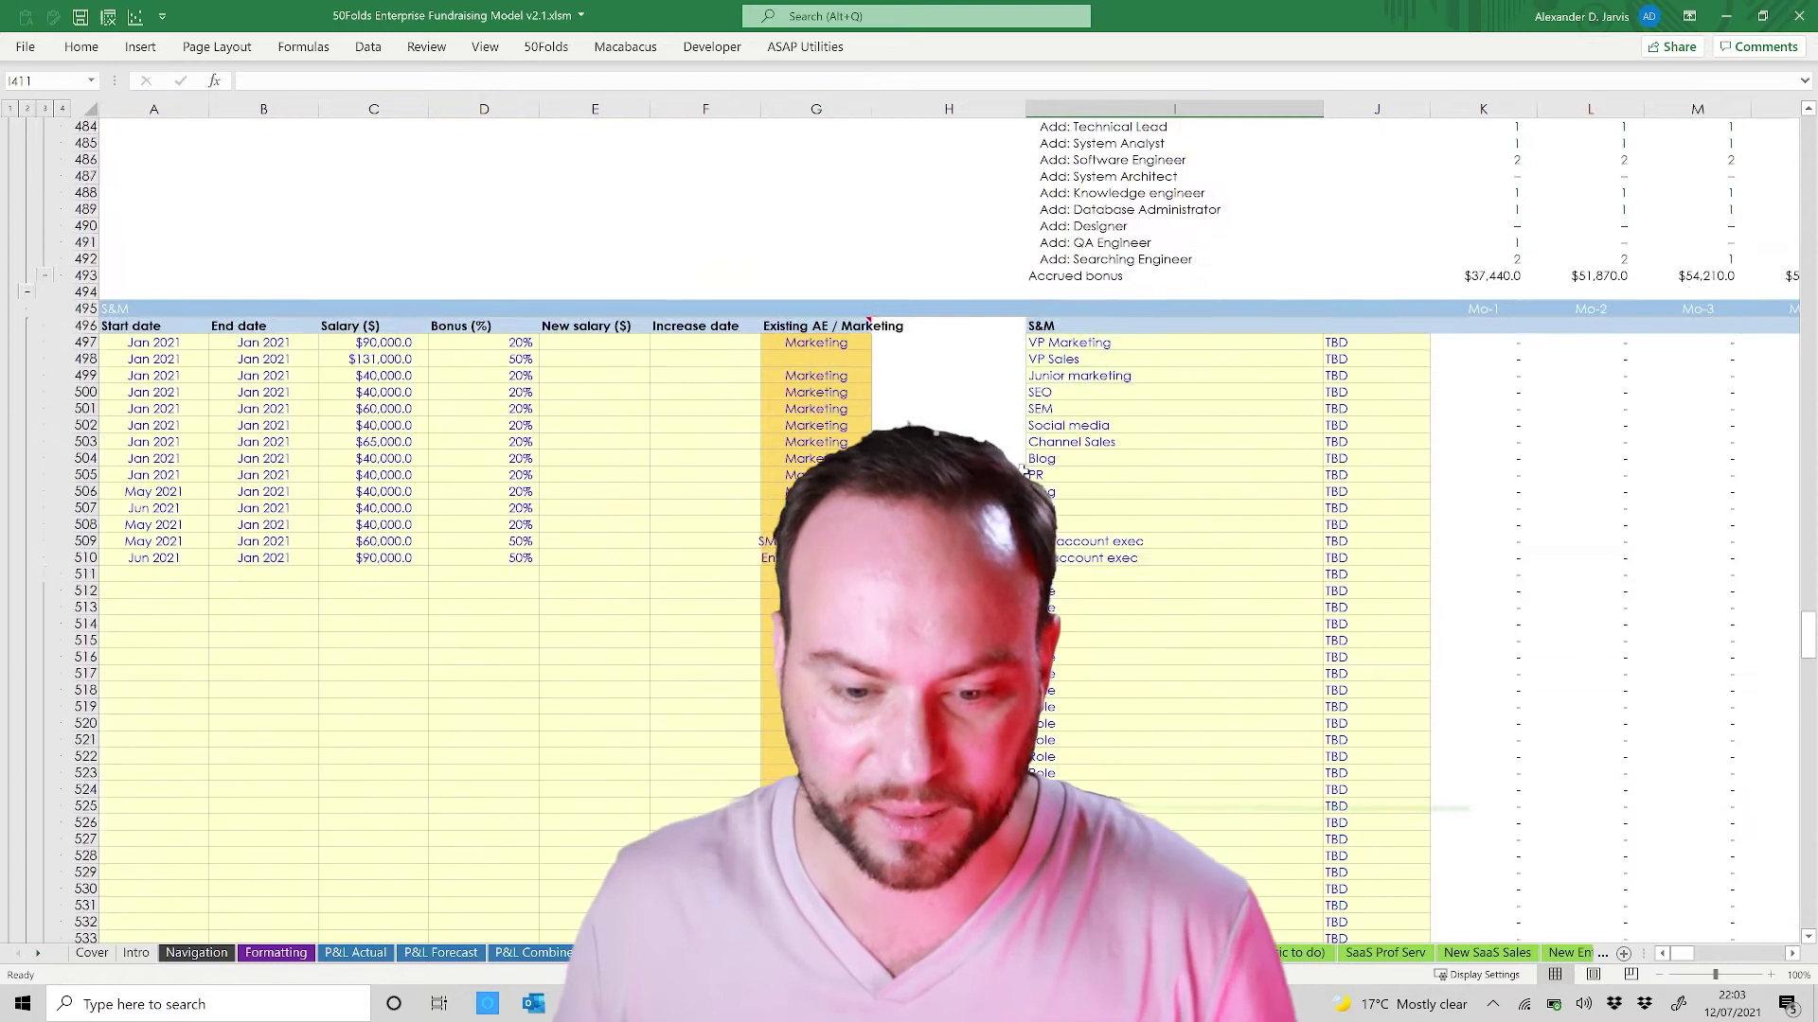
pyautogui.scroll(20, 1014, 434)
pyautogui.scroll(-15, 1012, 431)
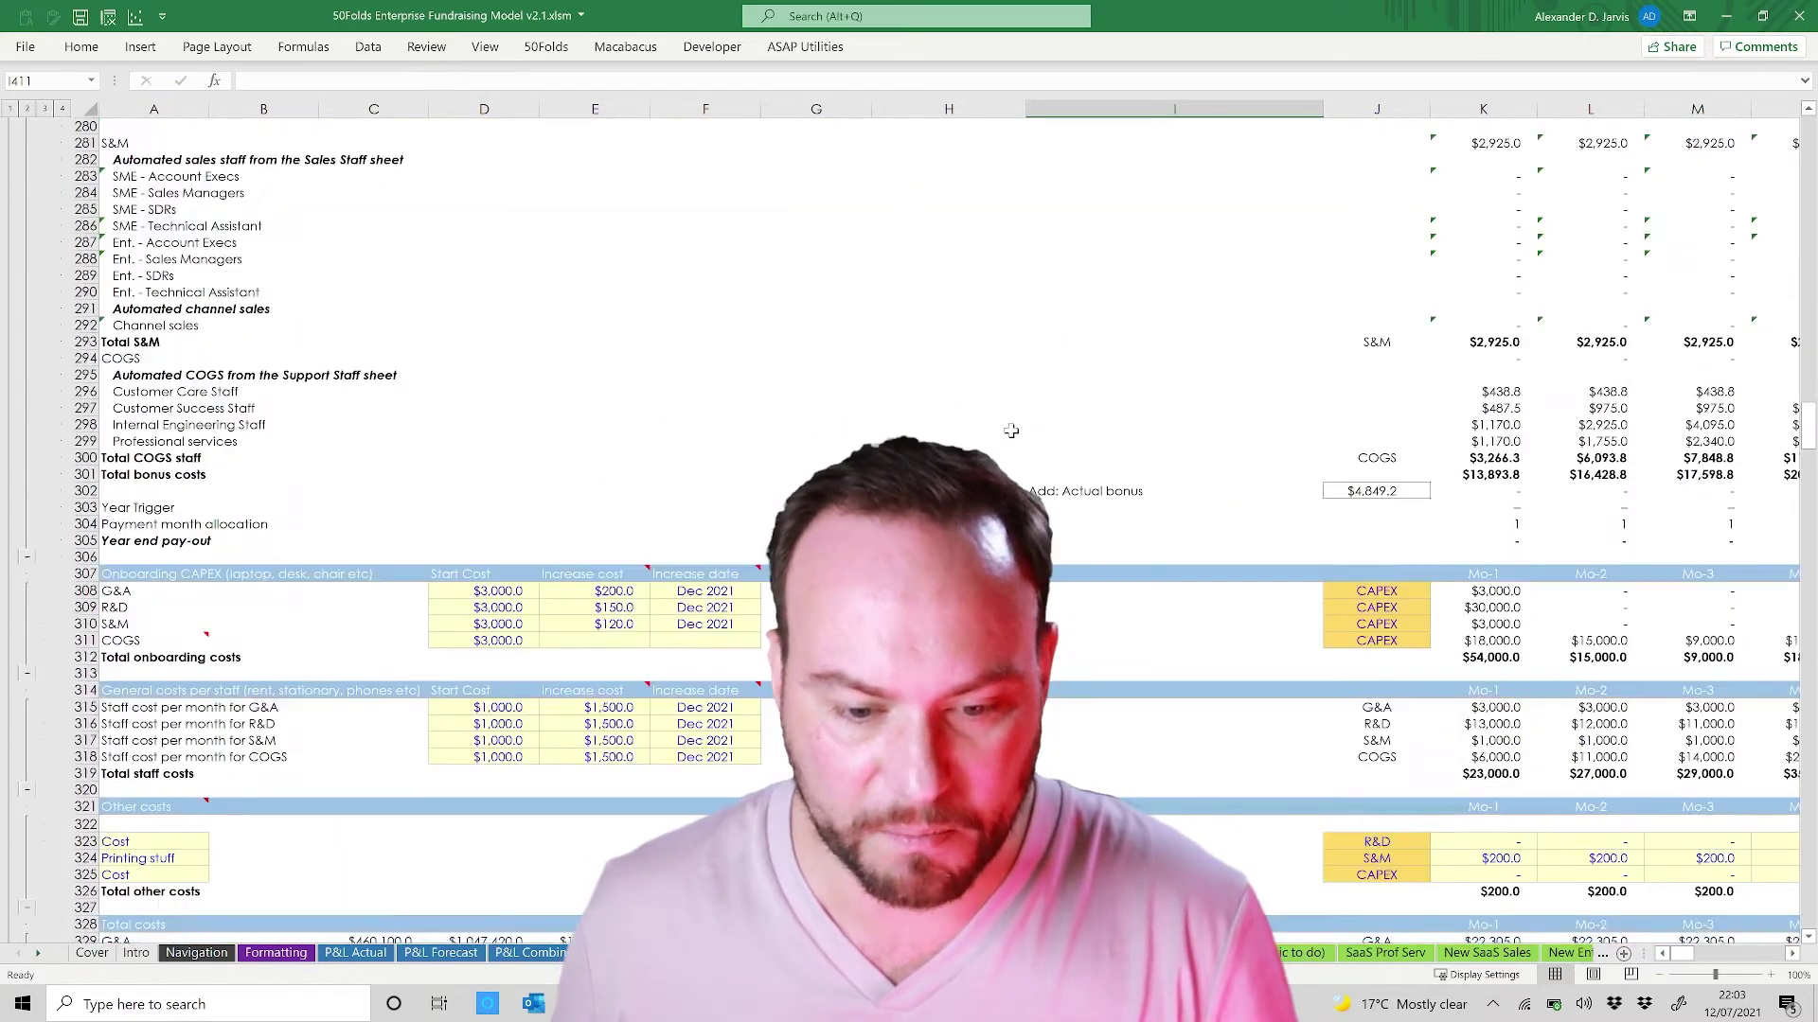
# Step: Review the Staff sheet's orange and blue section headers from the detailed salary calculations at row 337 back to the sheet's beginning
pyautogui.moveTo(187, 678); pyautogui.dragTo(1513, 688)
pyautogui.click(1513, 689)
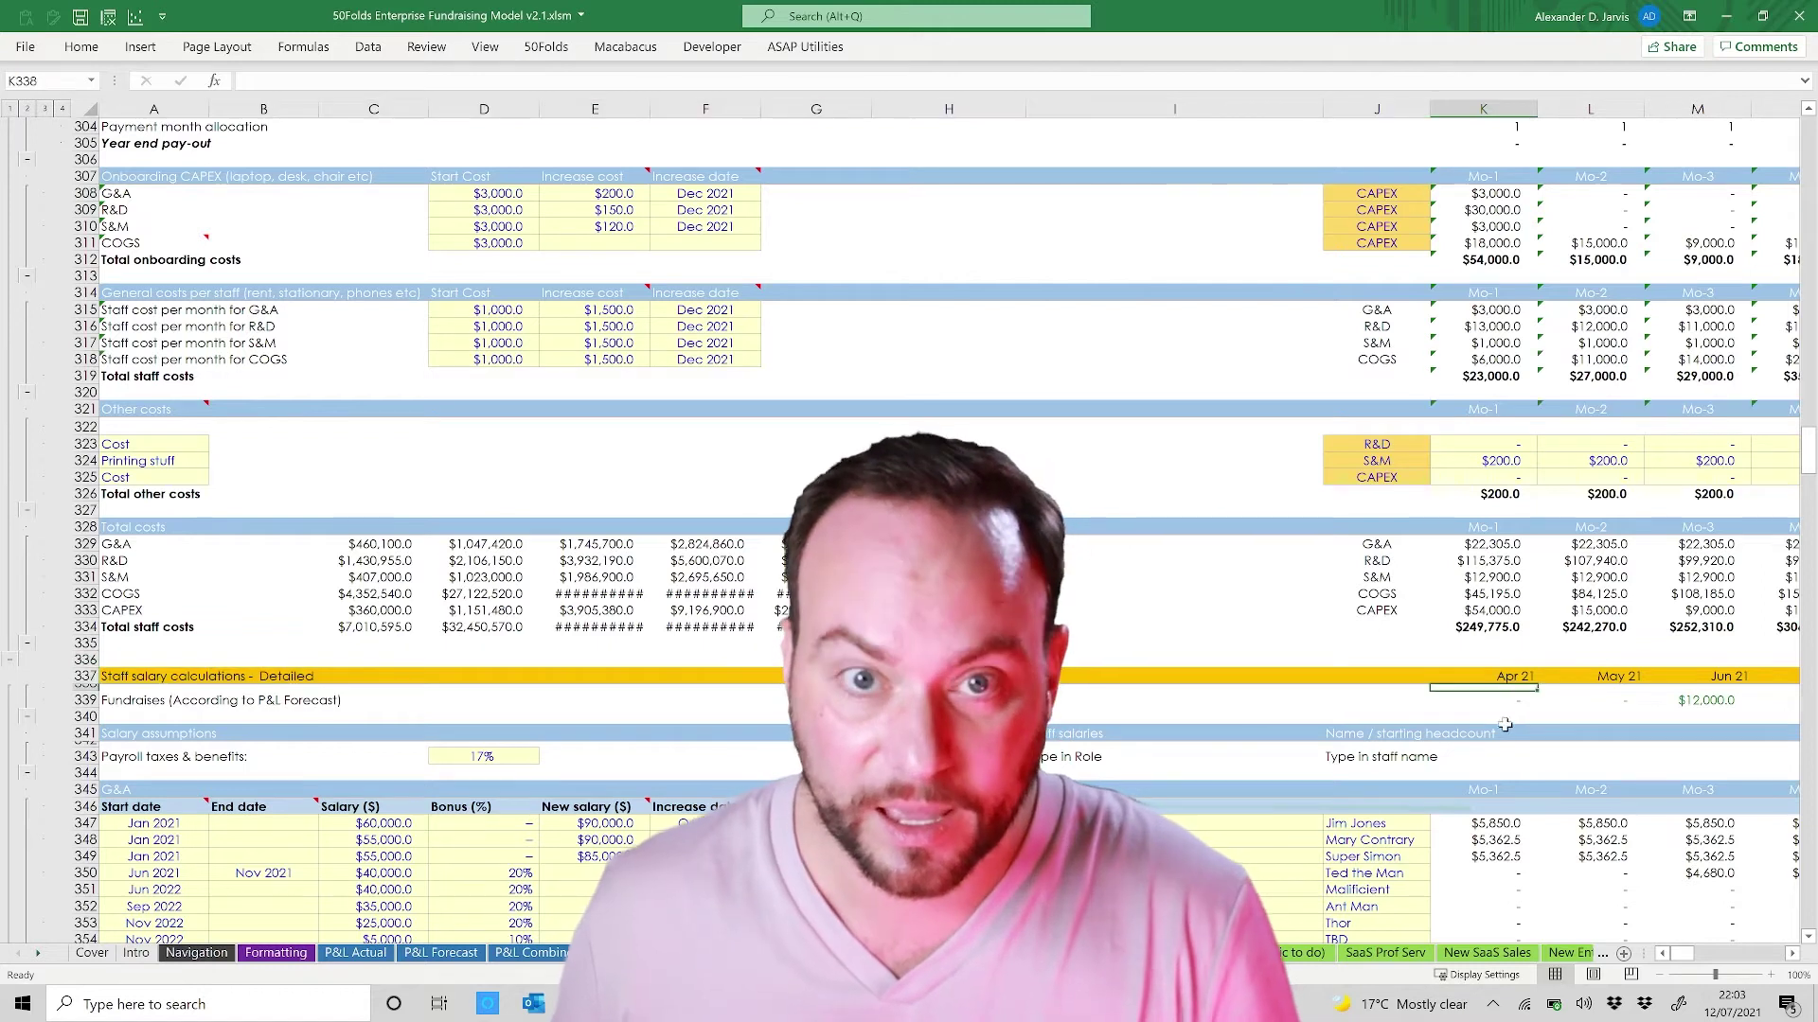
pyautogui.scroll(20, 1451, 729)
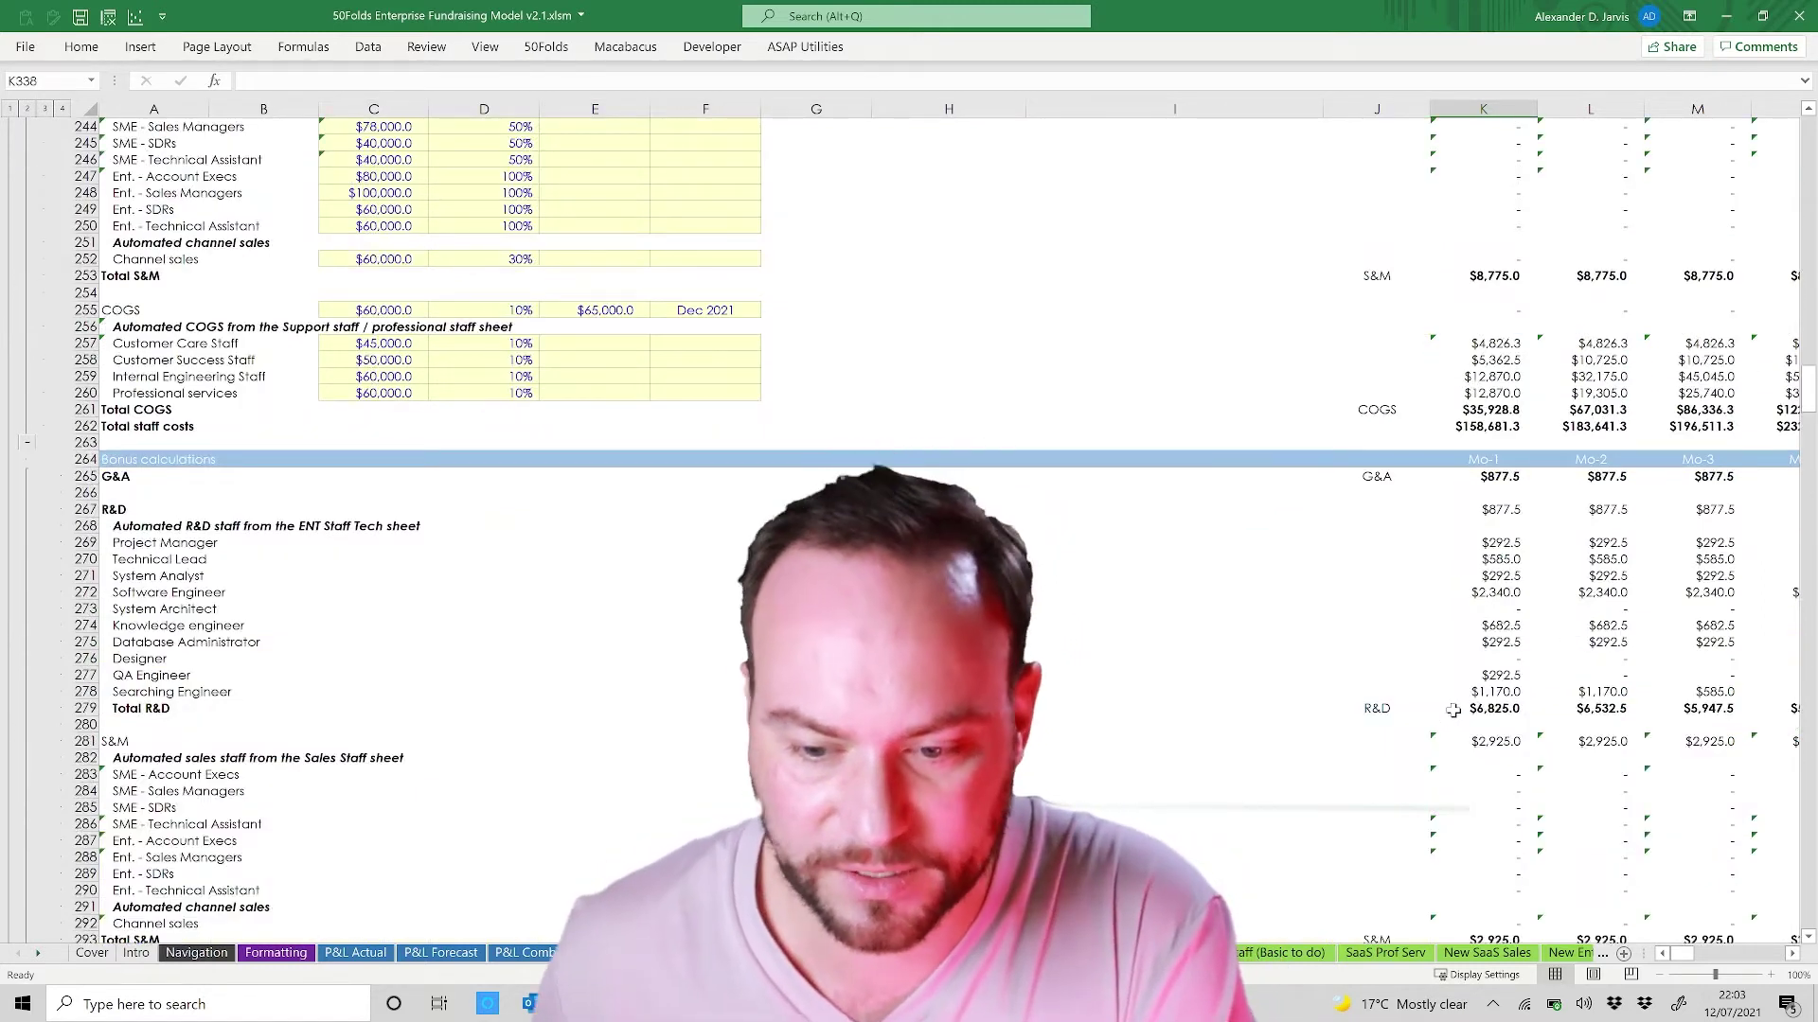
pyautogui.scroll(20, 1454, 710)
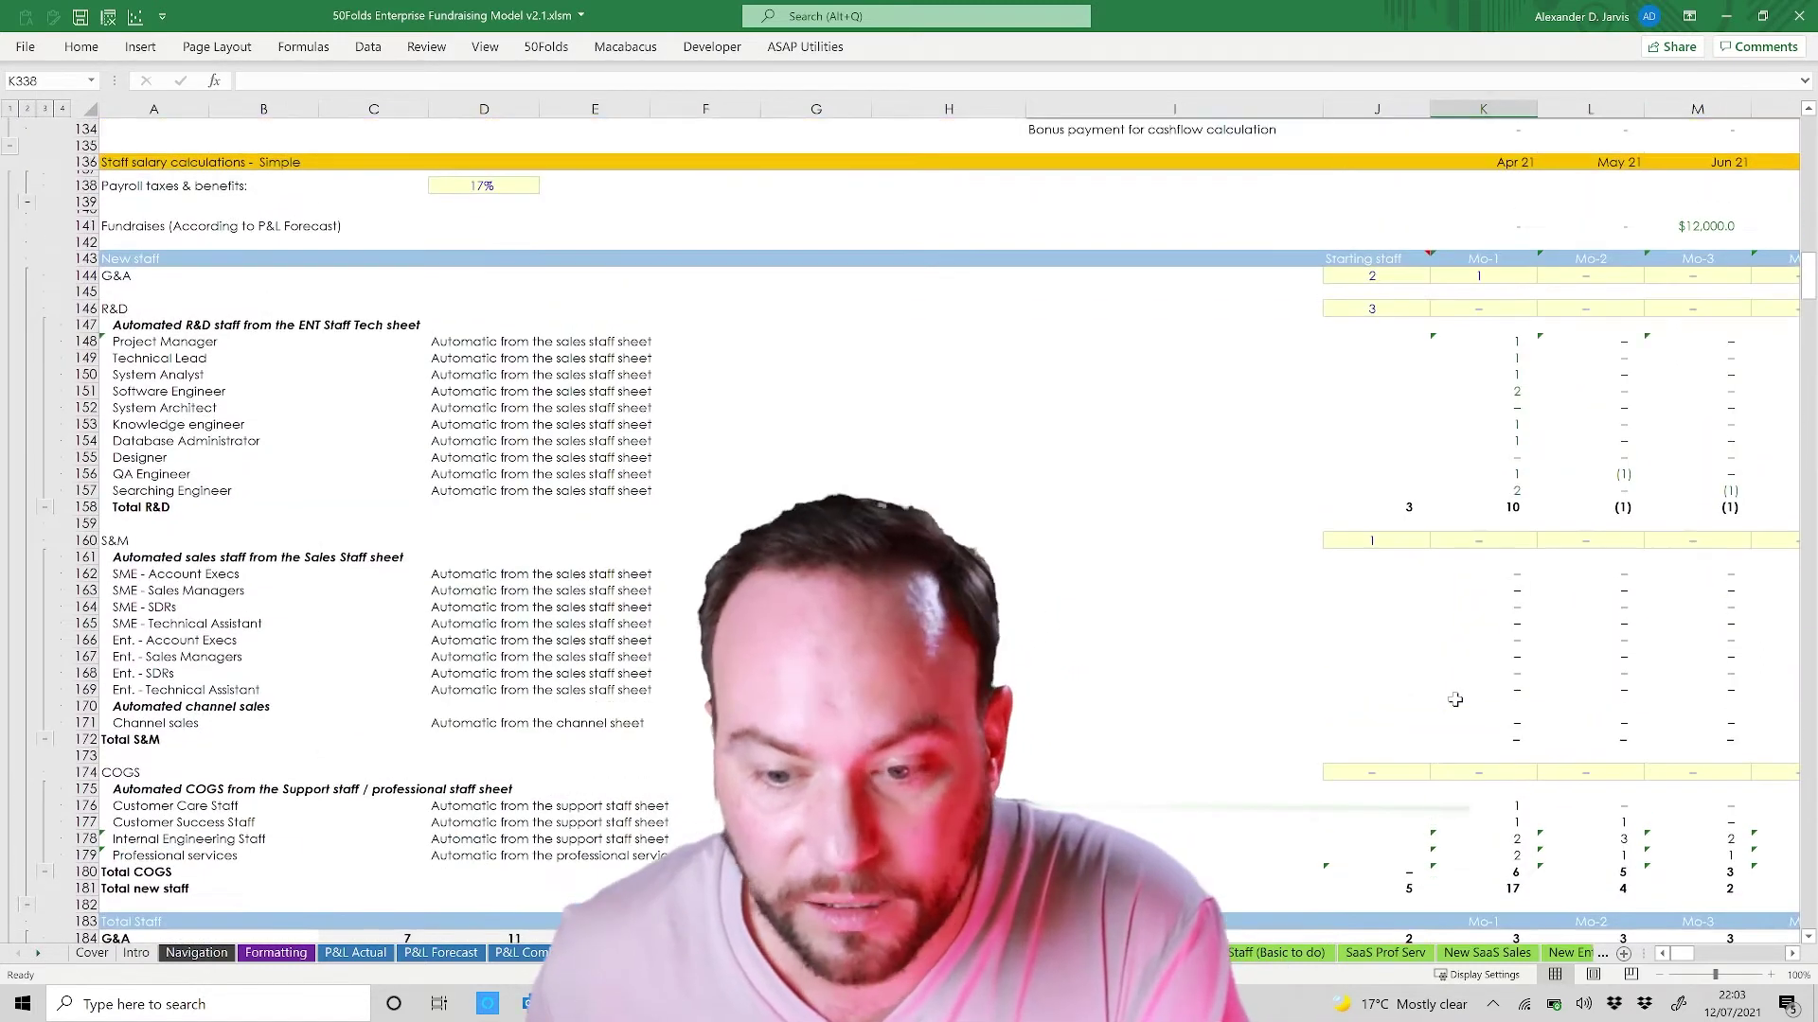
pyautogui.scroll(7, 1455, 698)
pyautogui.scroll(20, 1455, 699)
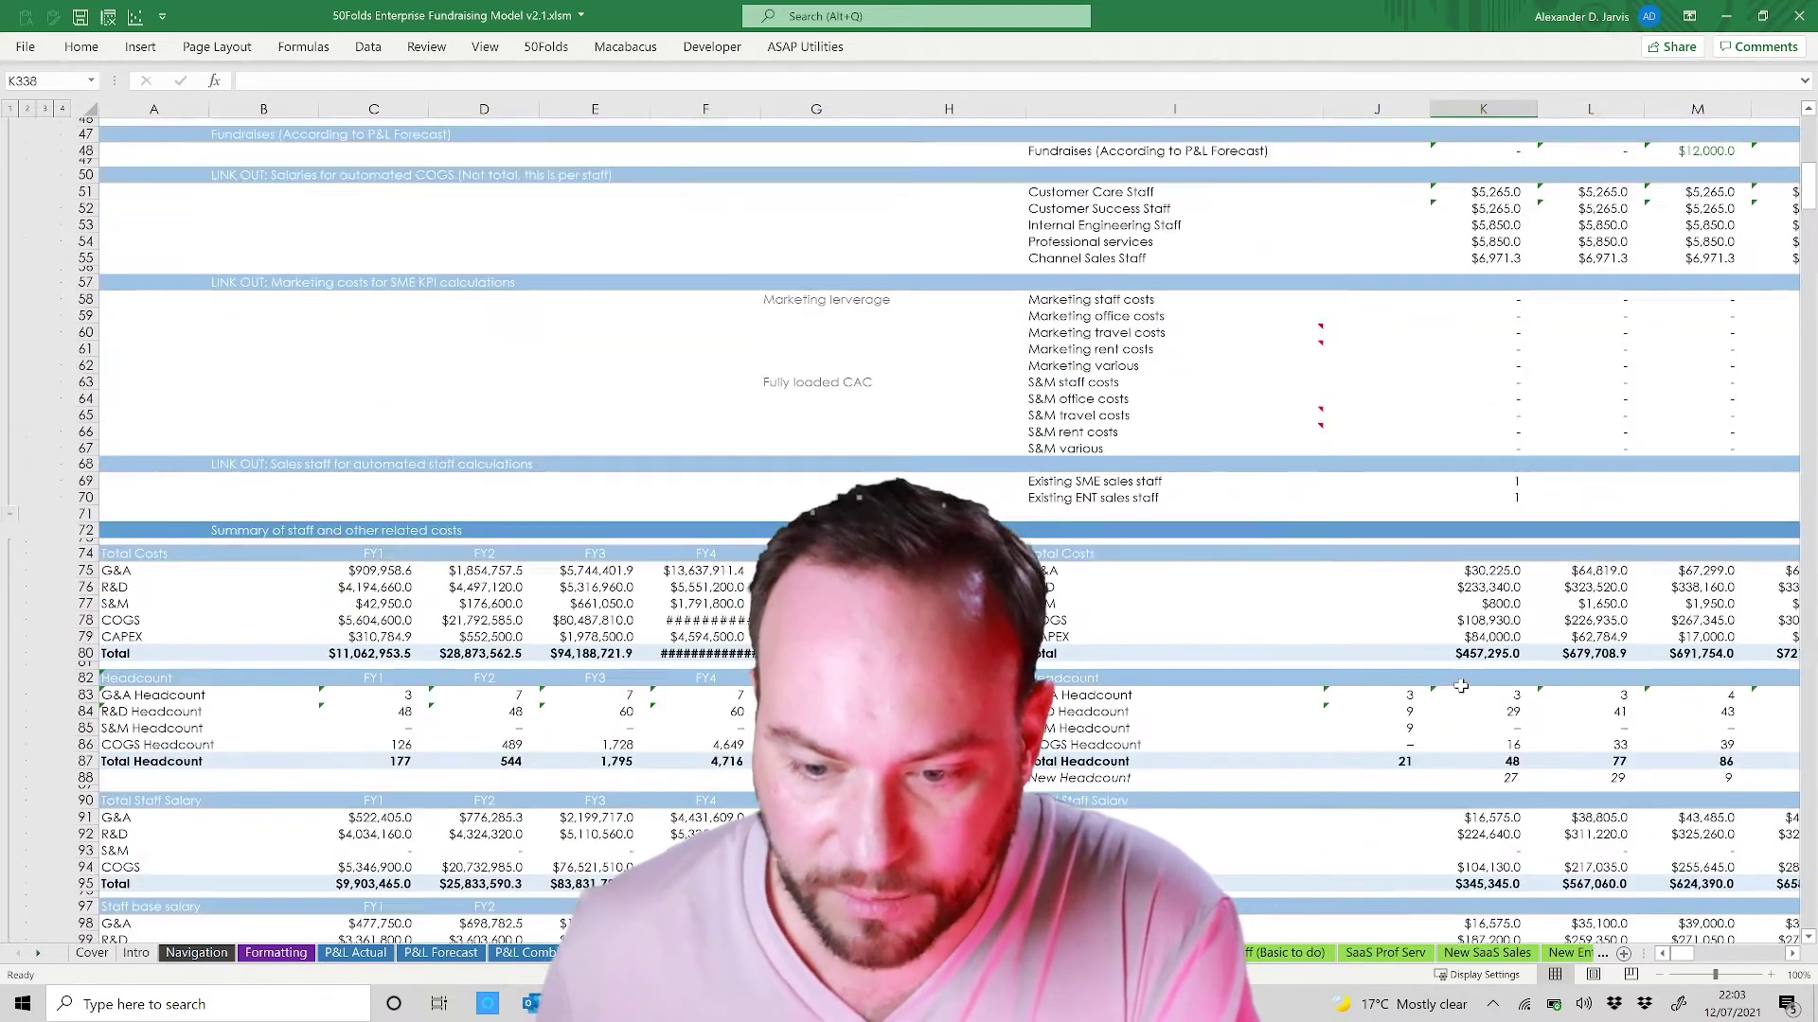
pyautogui.scroll(15, 1460, 685)
# Step: Examine the yellow-highlighted Channel staff row 36 across its monthly columns, starting from K36
pyautogui.click(1449, 655)
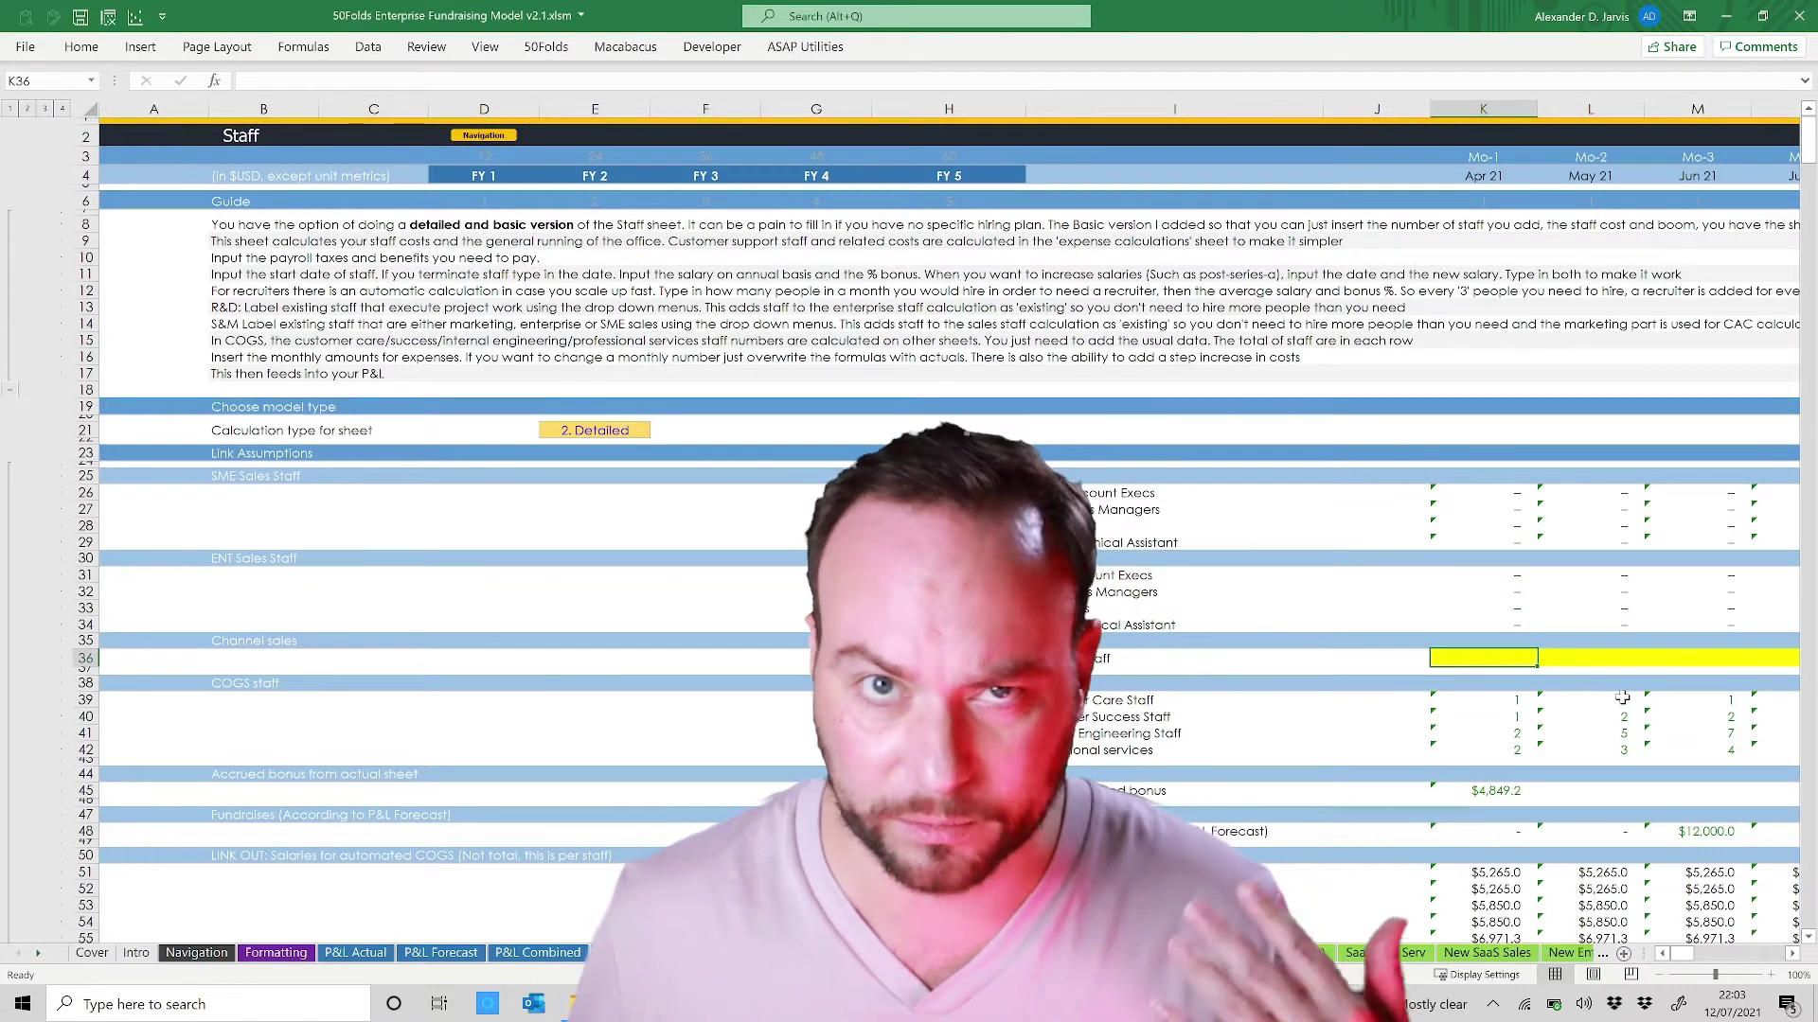
pyautogui.press('Right')
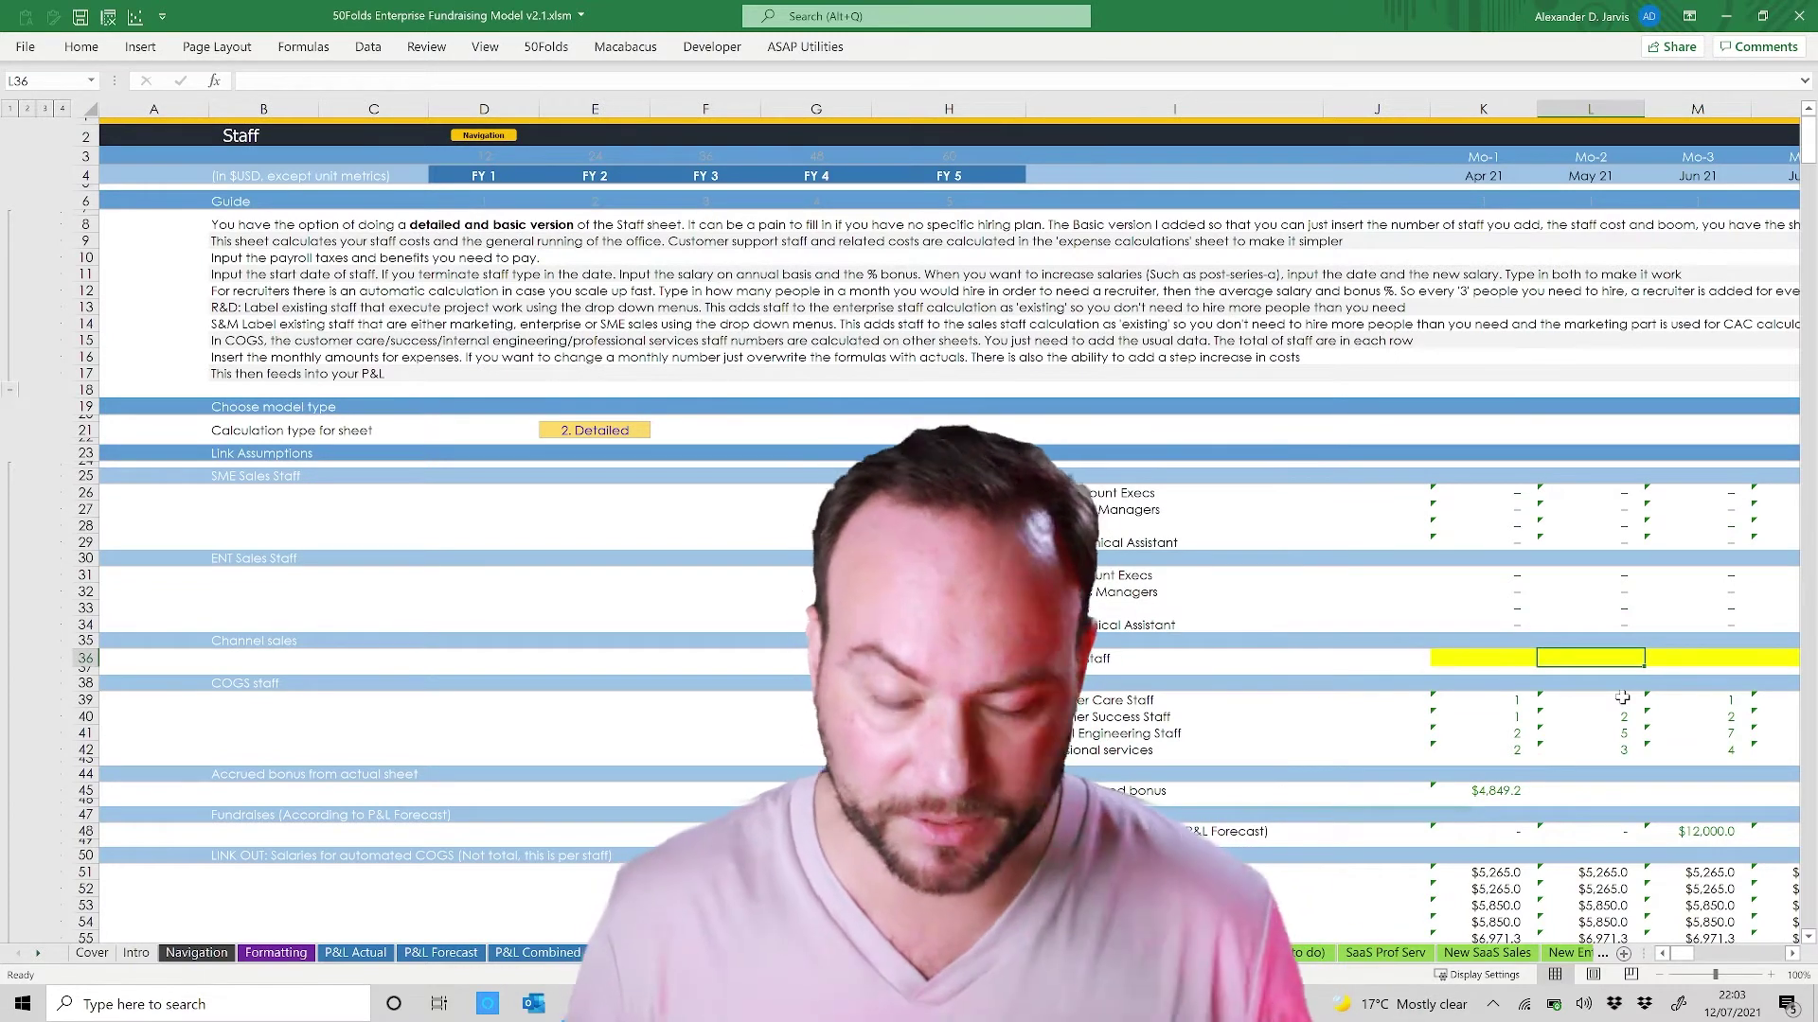
pyautogui.press('Right')
pyautogui.press('Right')
pyautogui.press('Right')
pyautogui.press('Right')
pyautogui.press('Right')
pyautogui.press('Right')
pyautogui.press('Right')
pyautogui.press('Right')
pyautogui.press('Right')
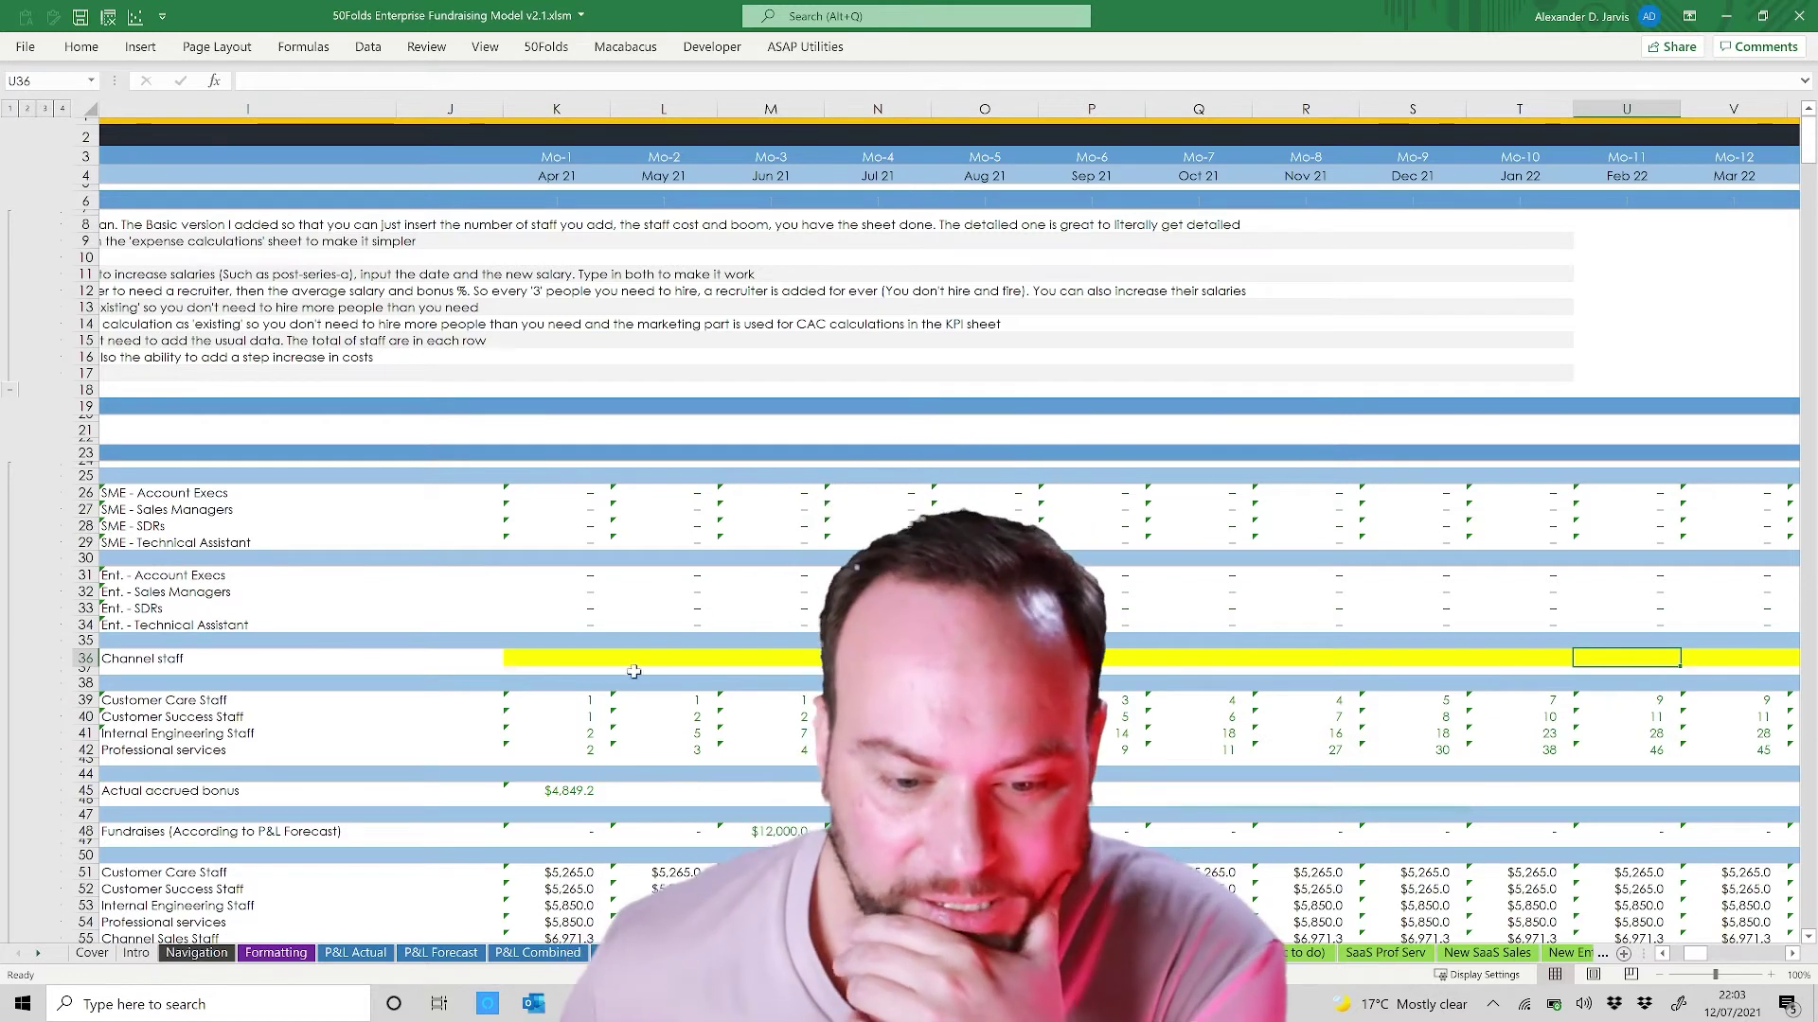
pyautogui.moveTo(545, 660); pyautogui.dragTo(1616, 660)
pyautogui.click(1133, 658)
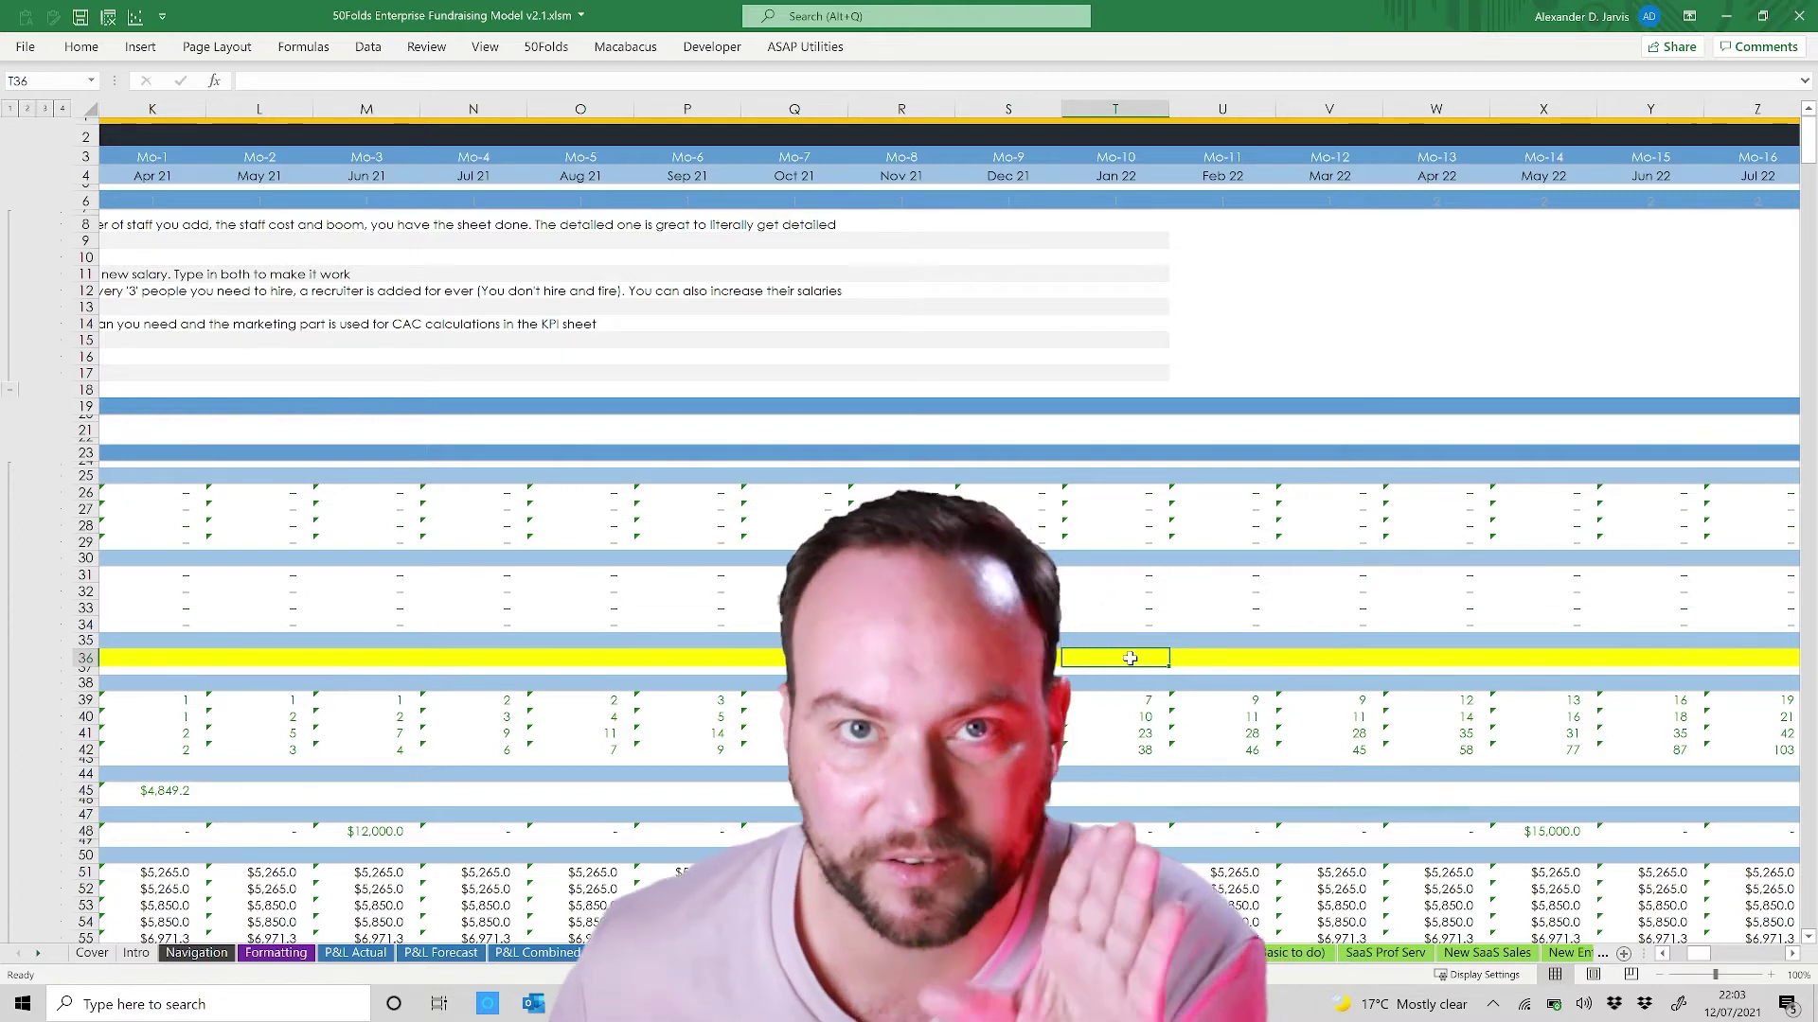
pyautogui.hotkey('ctrl', 'Left')
pyautogui.hotkey('ctrl', 'Left')
pyautogui.press('Right')
pyautogui.press('Right')
pyautogui.press('Right')
pyautogui.press('Right')
pyautogui.press('Right')
pyautogui.press('Right')
pyautogui.press('Right')
pyautogui.press('Right')
pyautogui.press('Right')
pyautogui.press('Right')
pyautogui.press('Right')
pyautogui.press('Right')
pyautogui.press('Right')
pyautogui.press('Right')
pyautogui.press('Right')
pyautogui.press('Left')
pyautogui.press('Left')
pyautogui.press('Left')
pyautogui.press('Left')
pyautogui.press('Left')
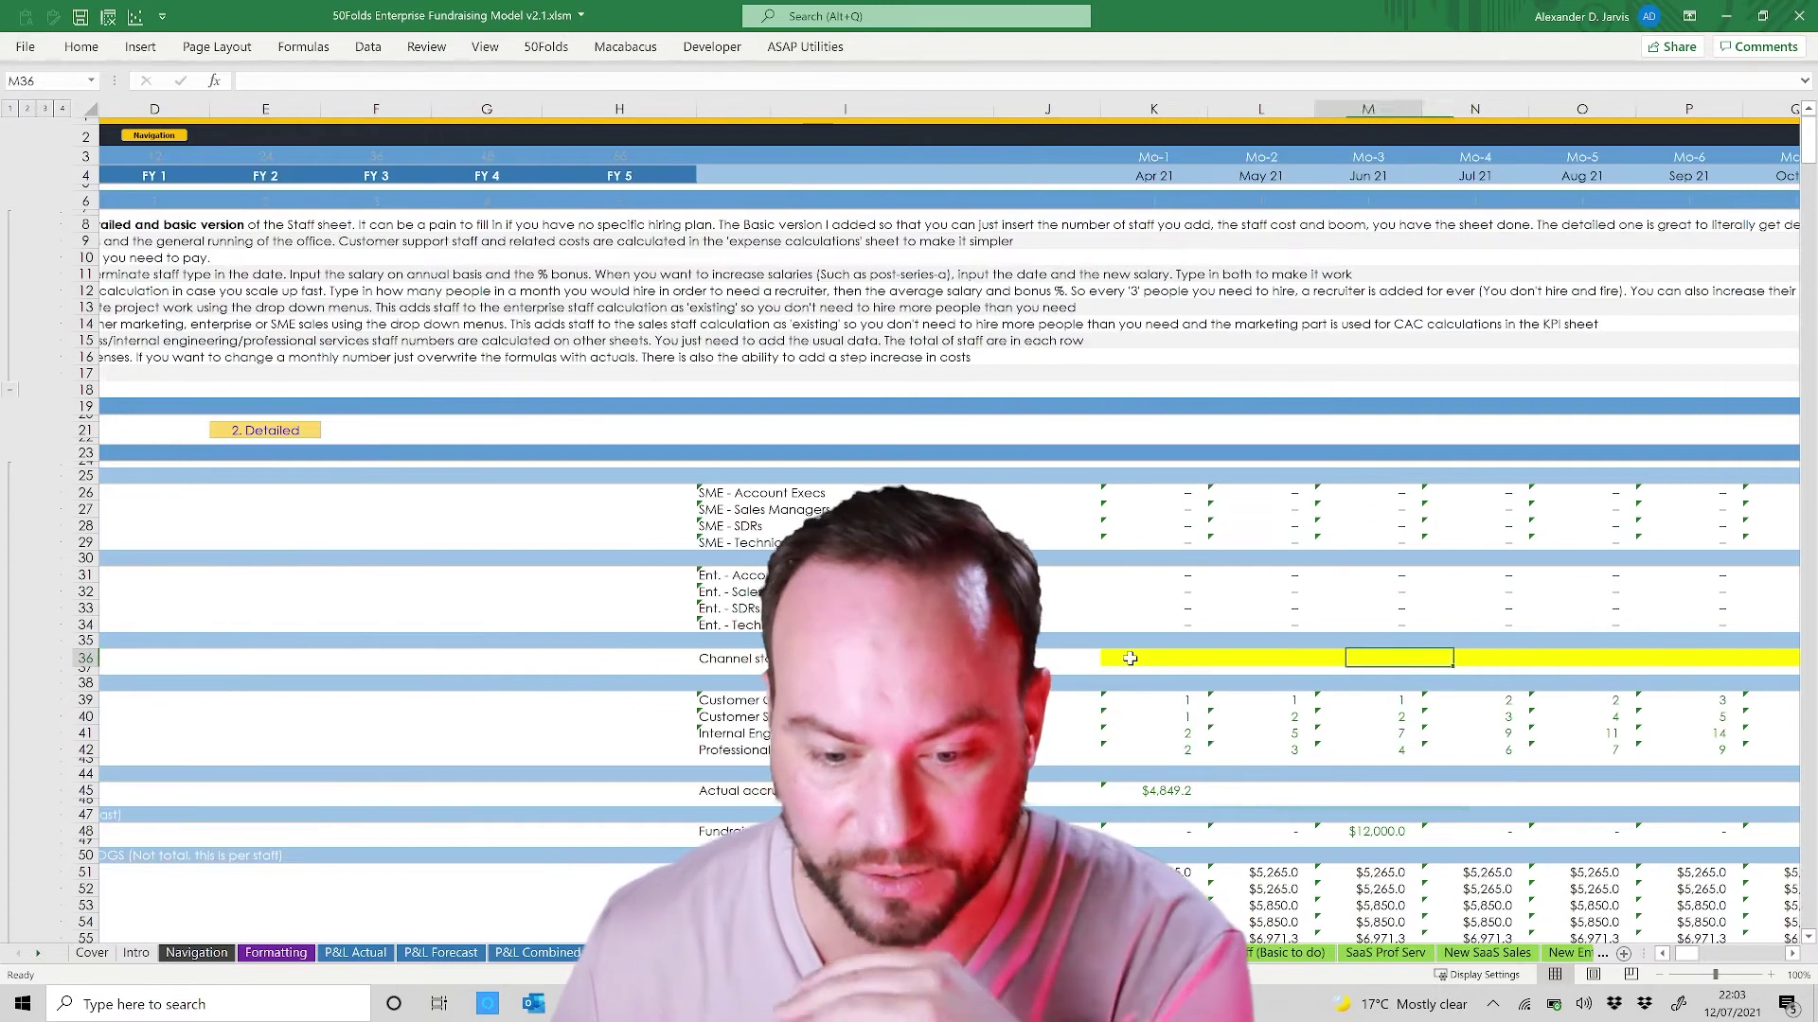
# Step: Enter the note "this needs to be linked to the new sheet" in the Channel staff cell K36
pyautogui.write('this nee')
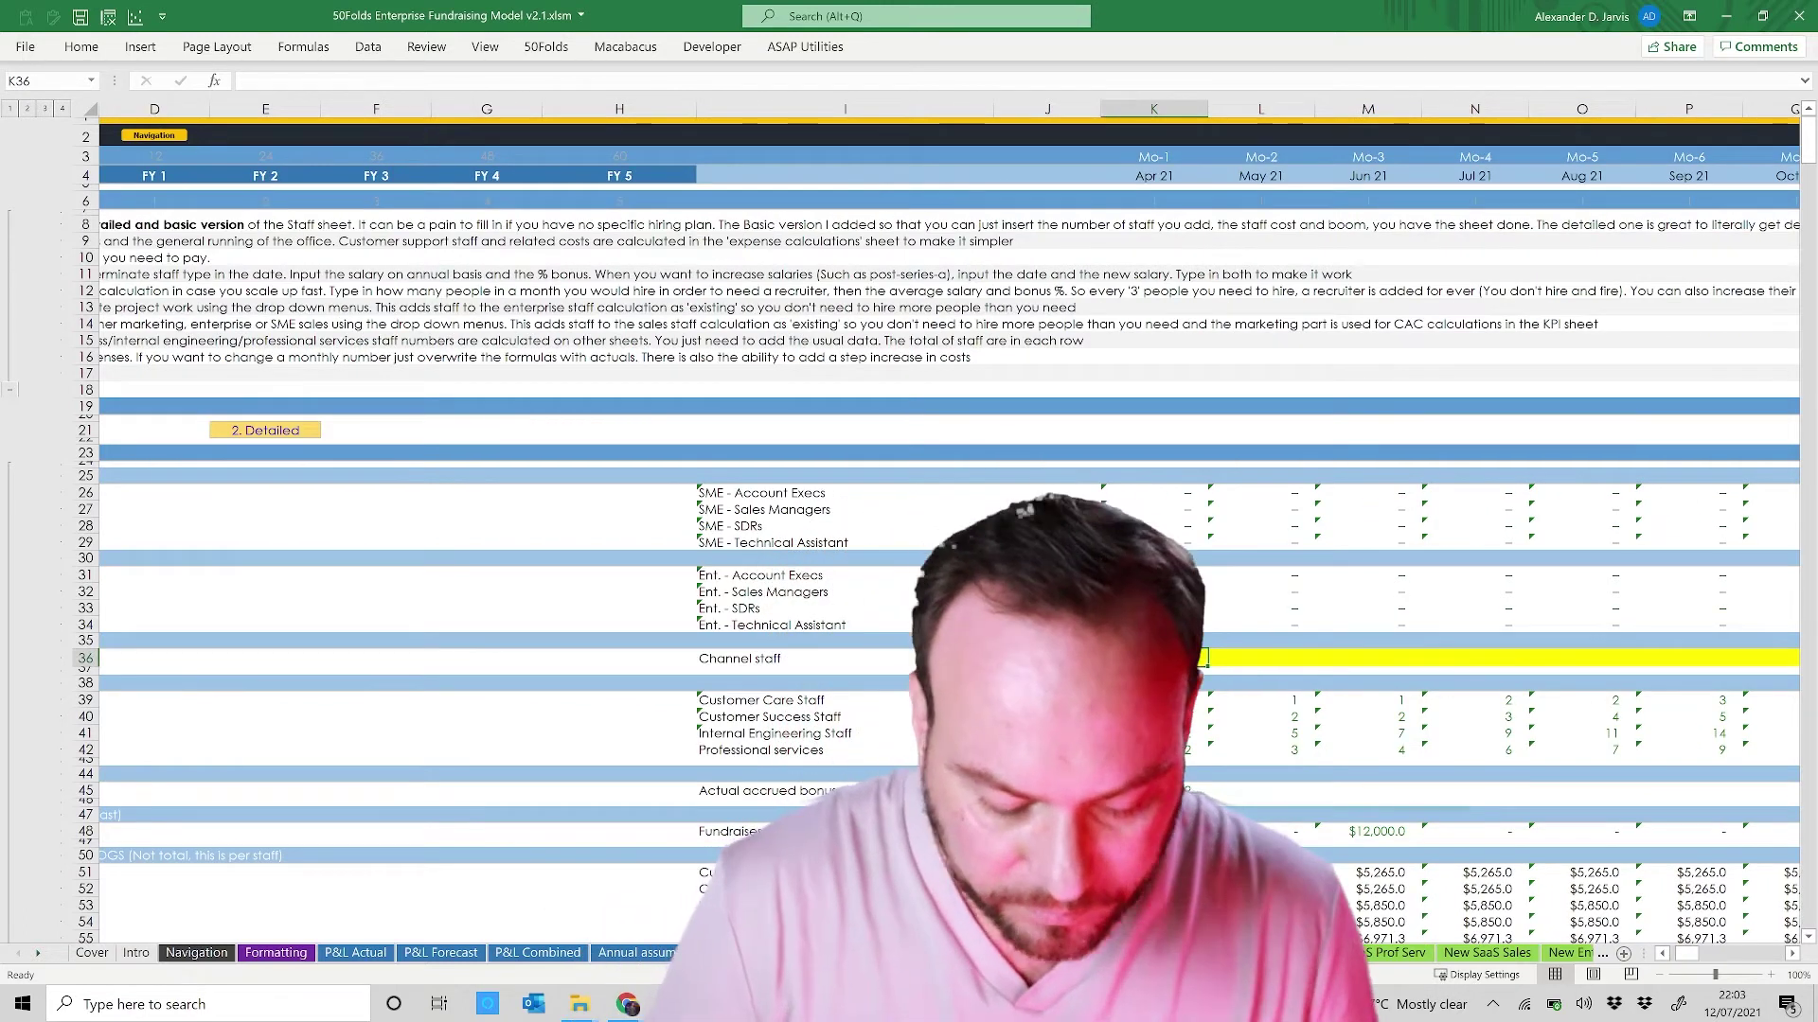
pyautogui.write('ds to')
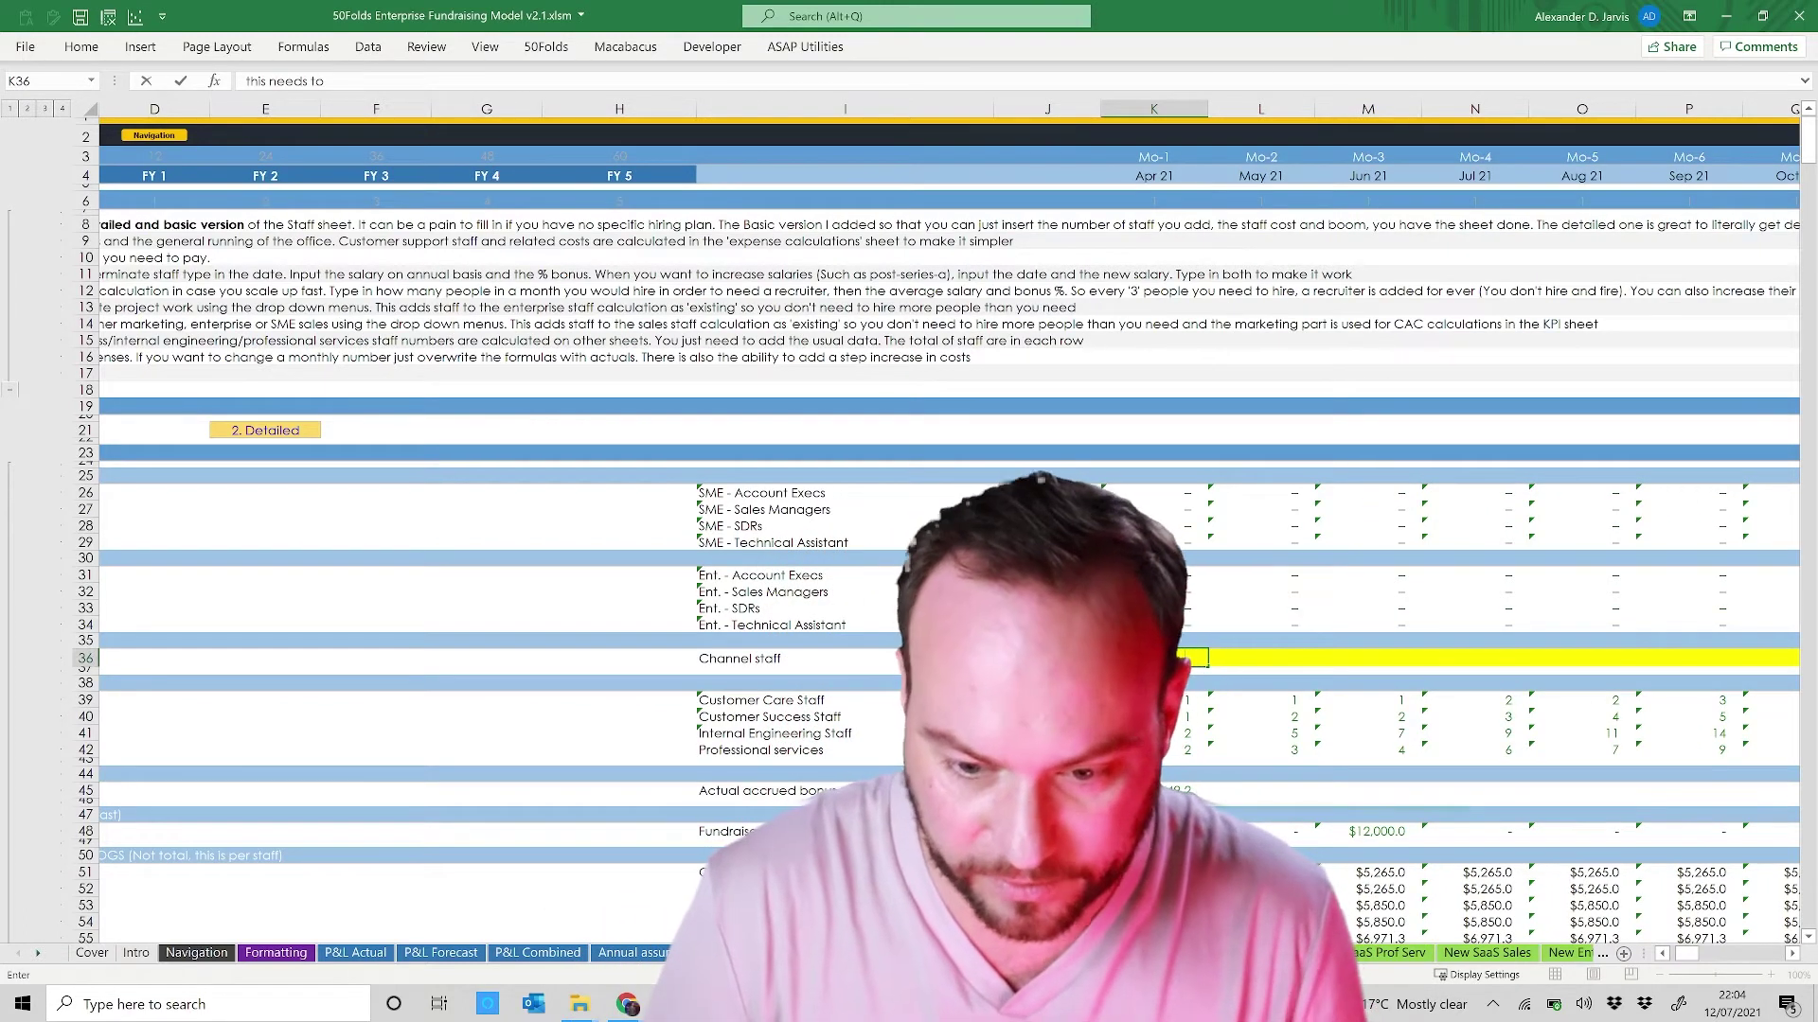
pyautogui.write(' be linked to the new sheet')
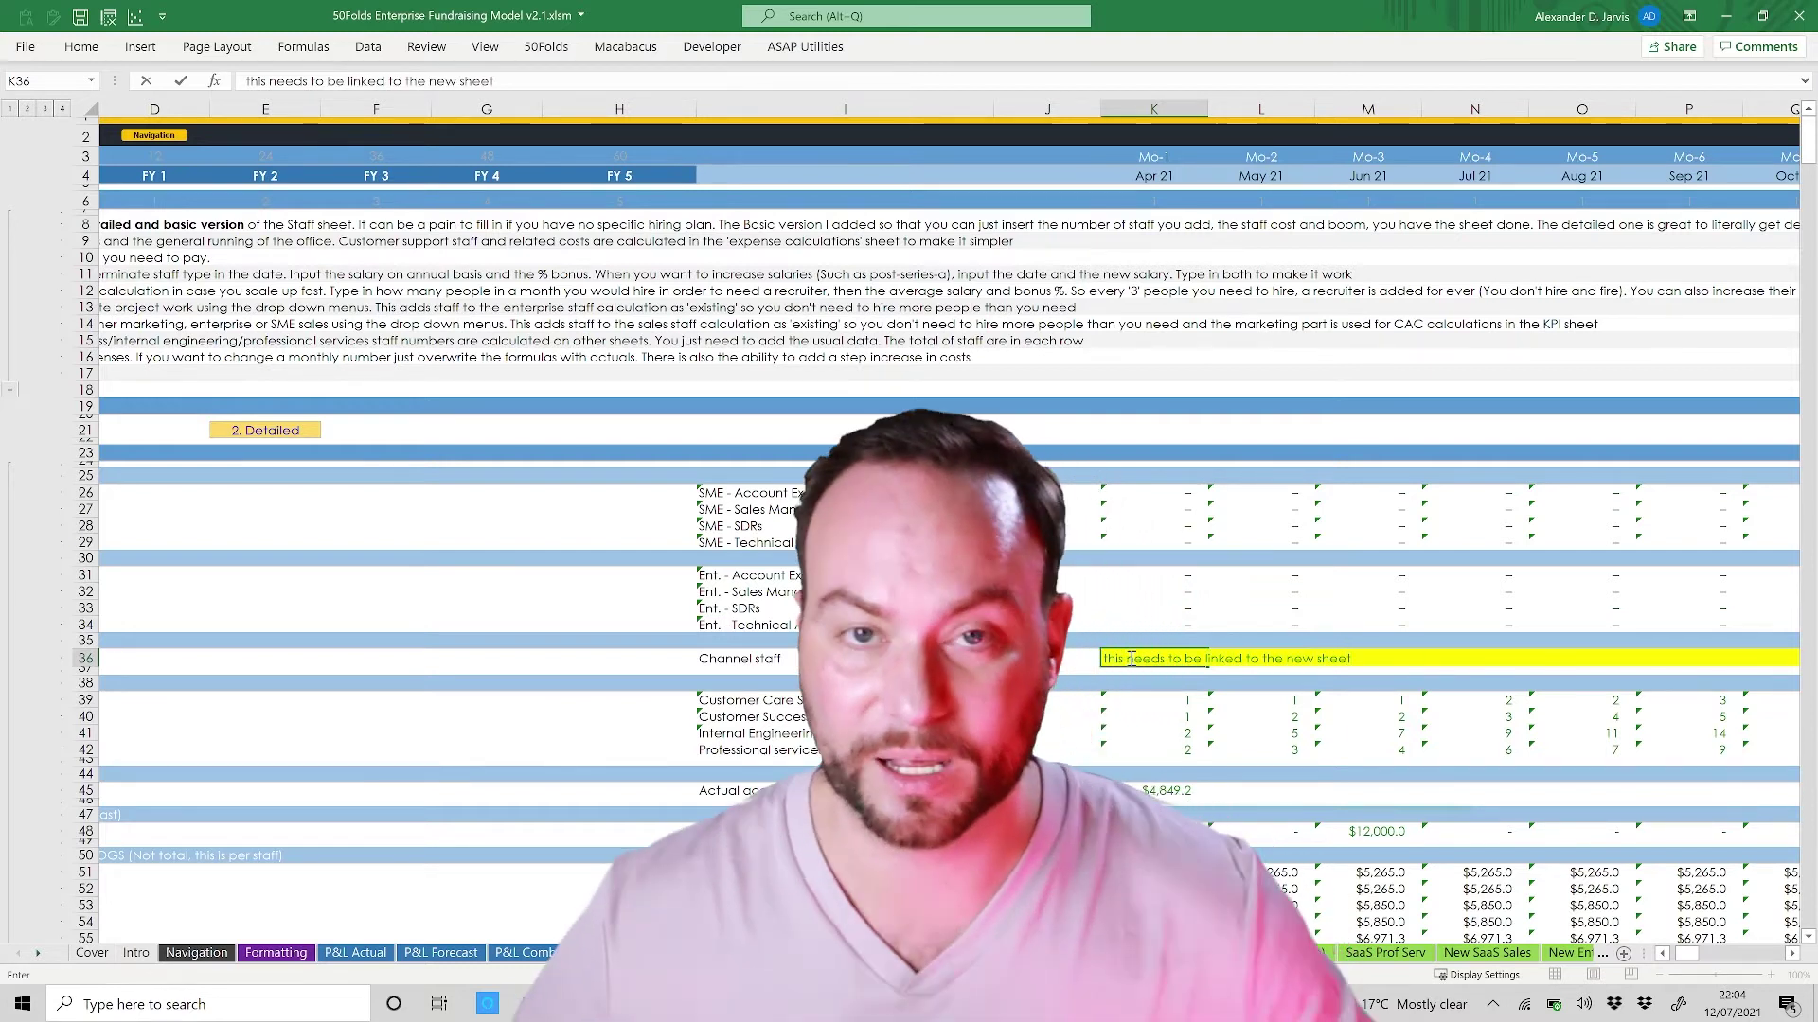
pyautogui.press('Return')
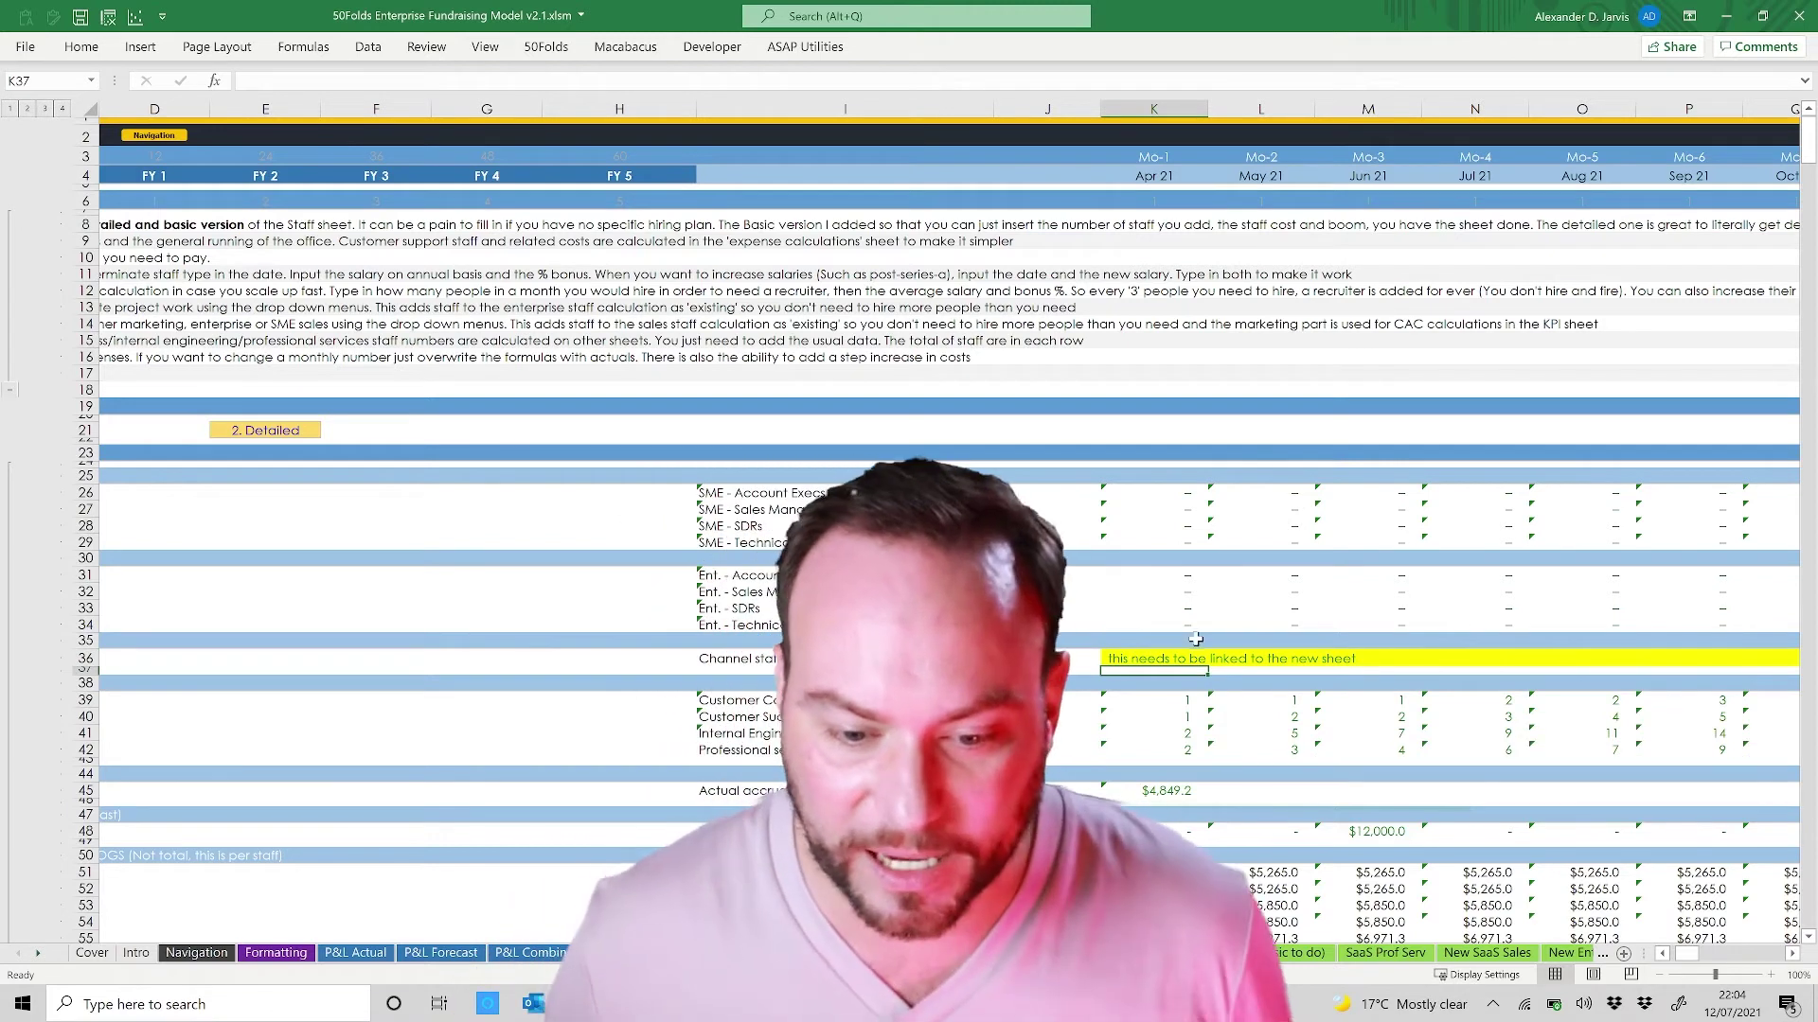
# Step: Fill the note's cells K36:N36 with the standard light blue colour
pyautogui.click(1139, 658)
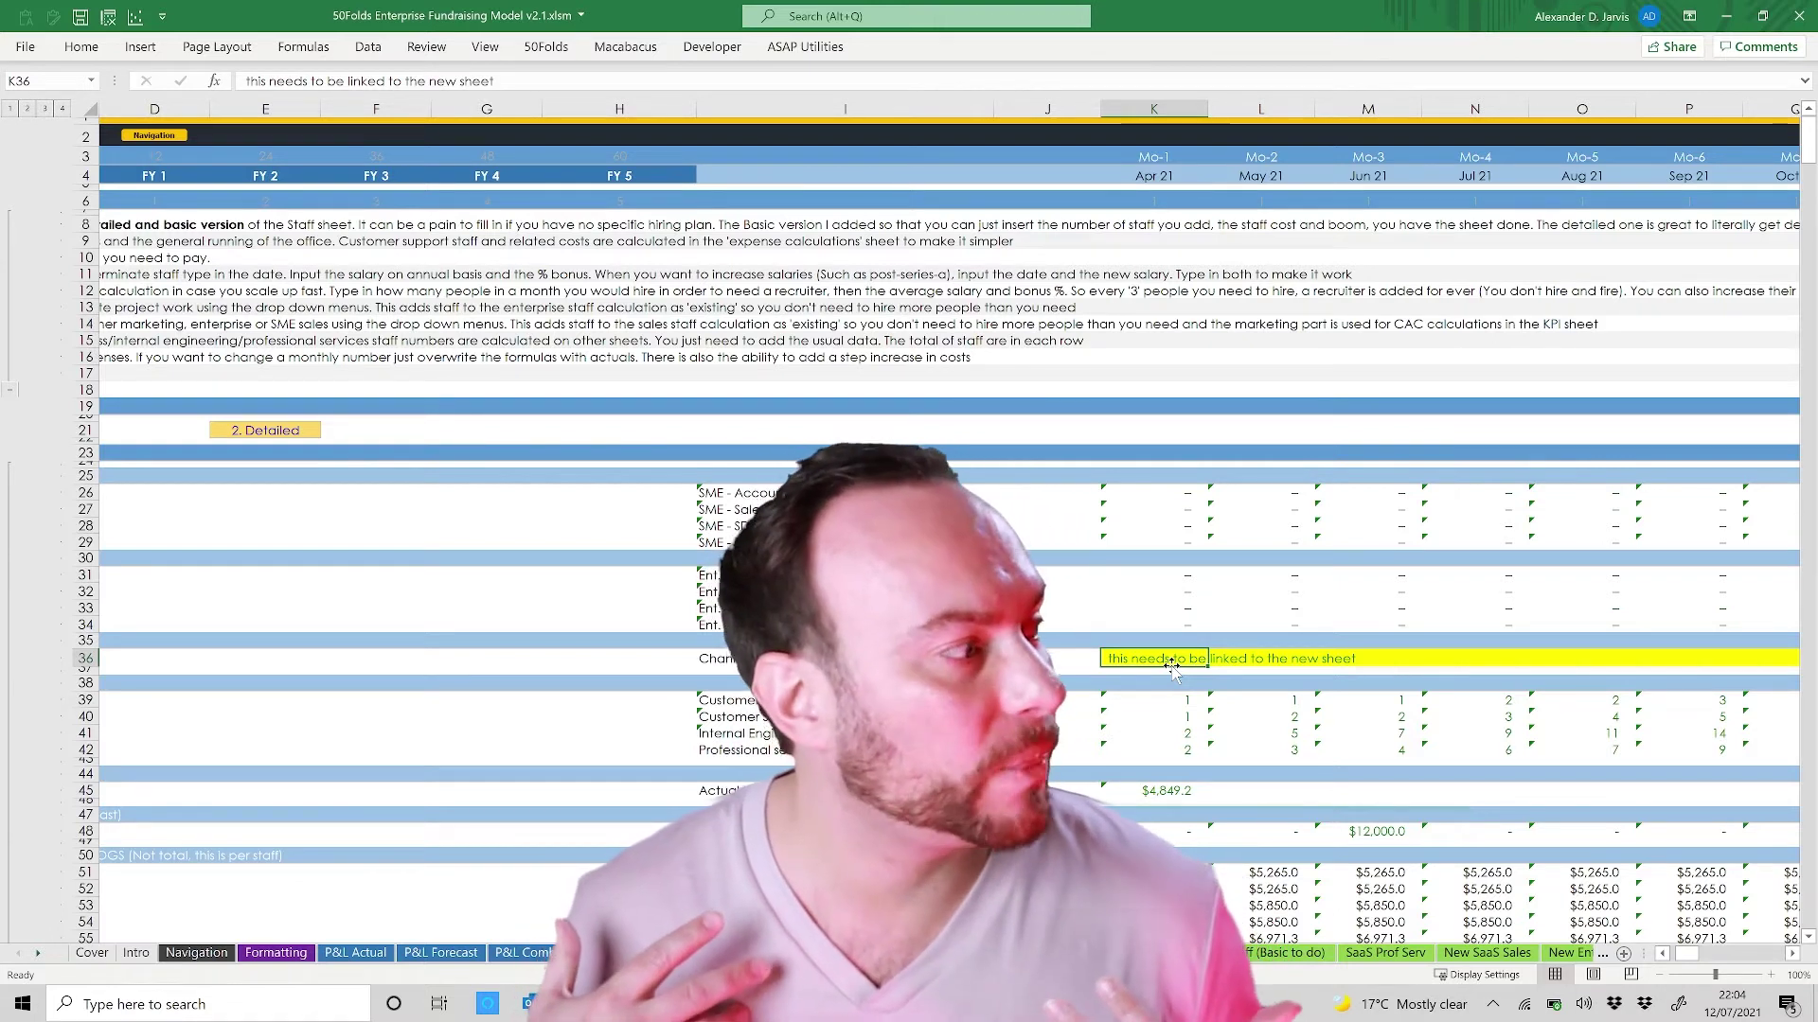
pyautogui.moveTo(1172, 665); pyautogui.dragTo(1487, 663)
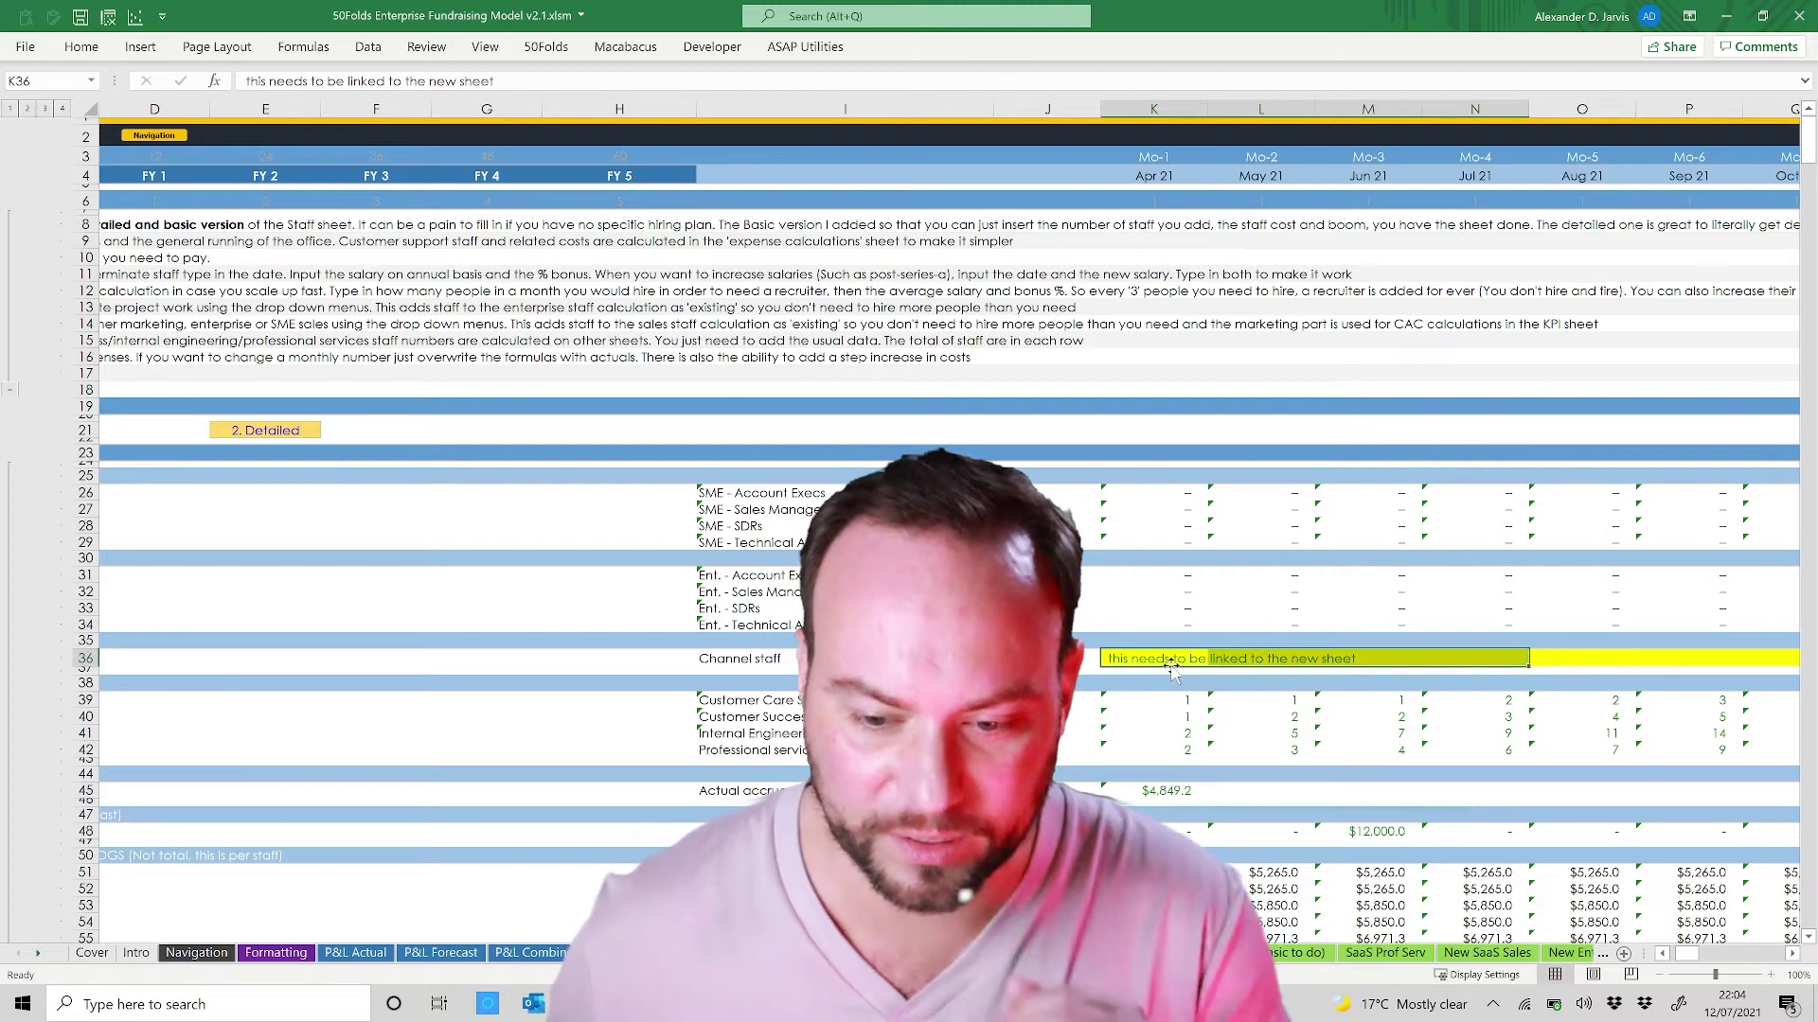
pyautogui.click(82, 52)
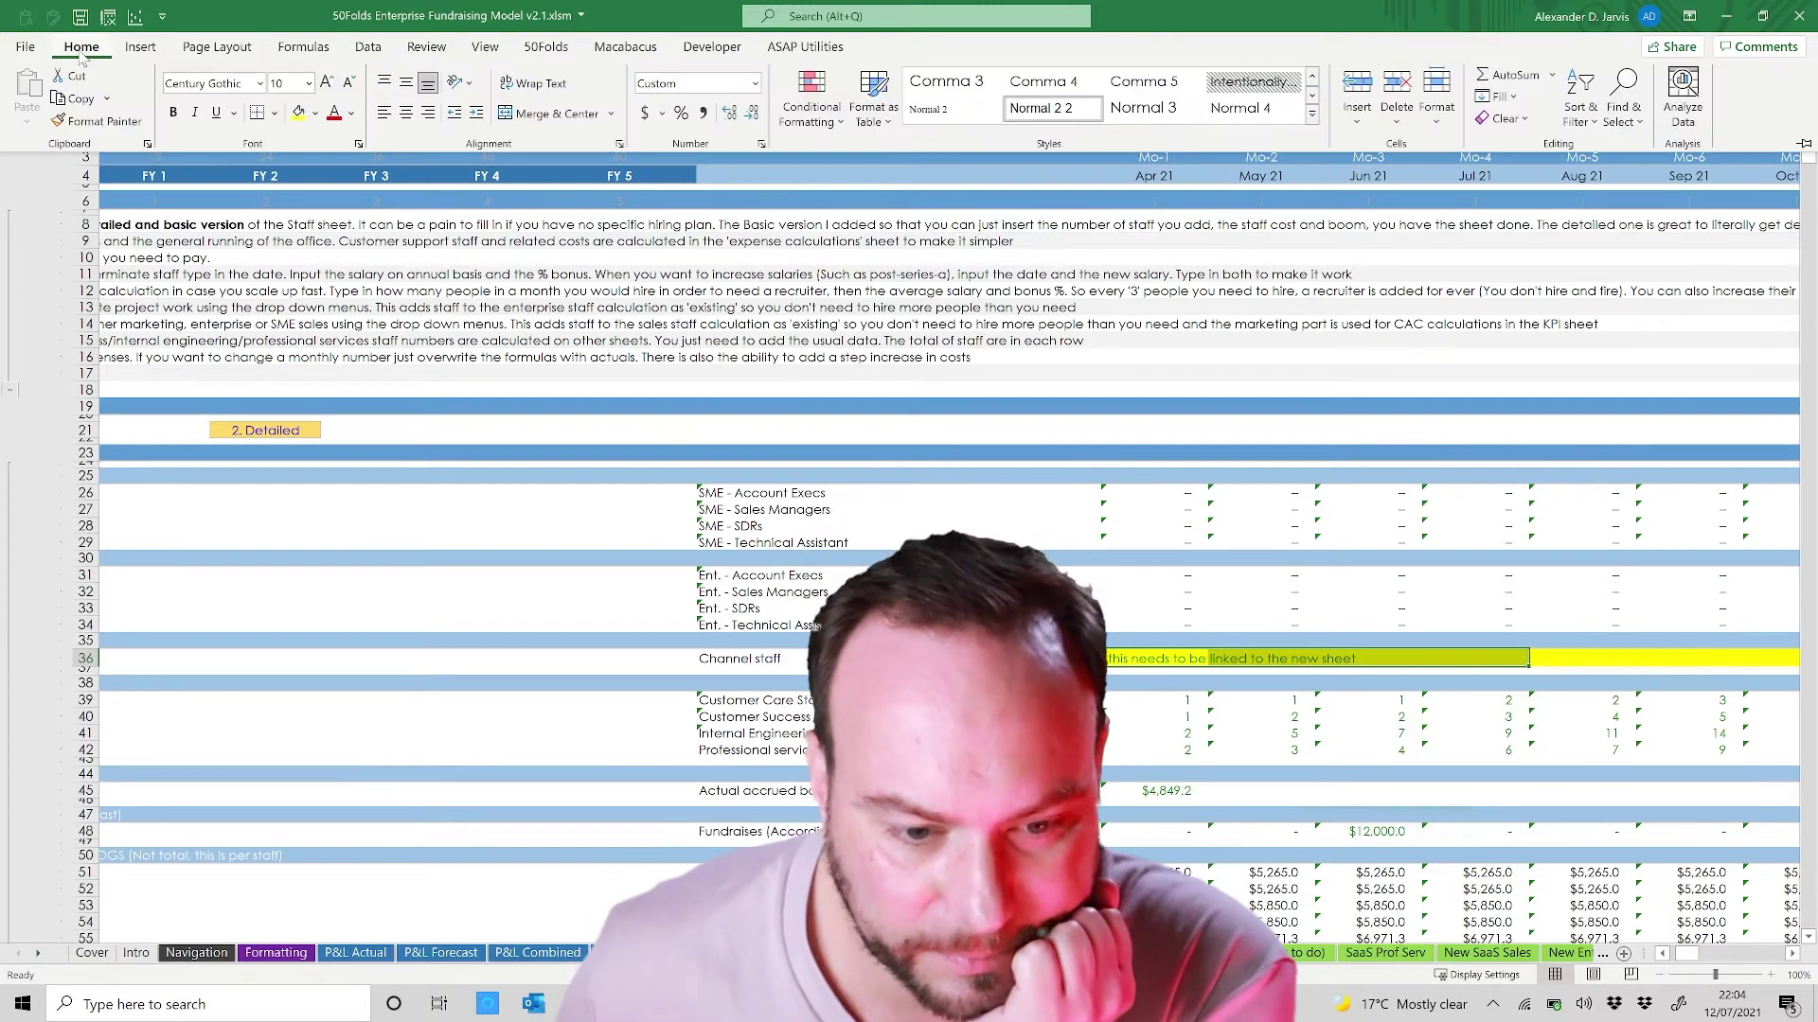
pyautogui.click(316, 112)
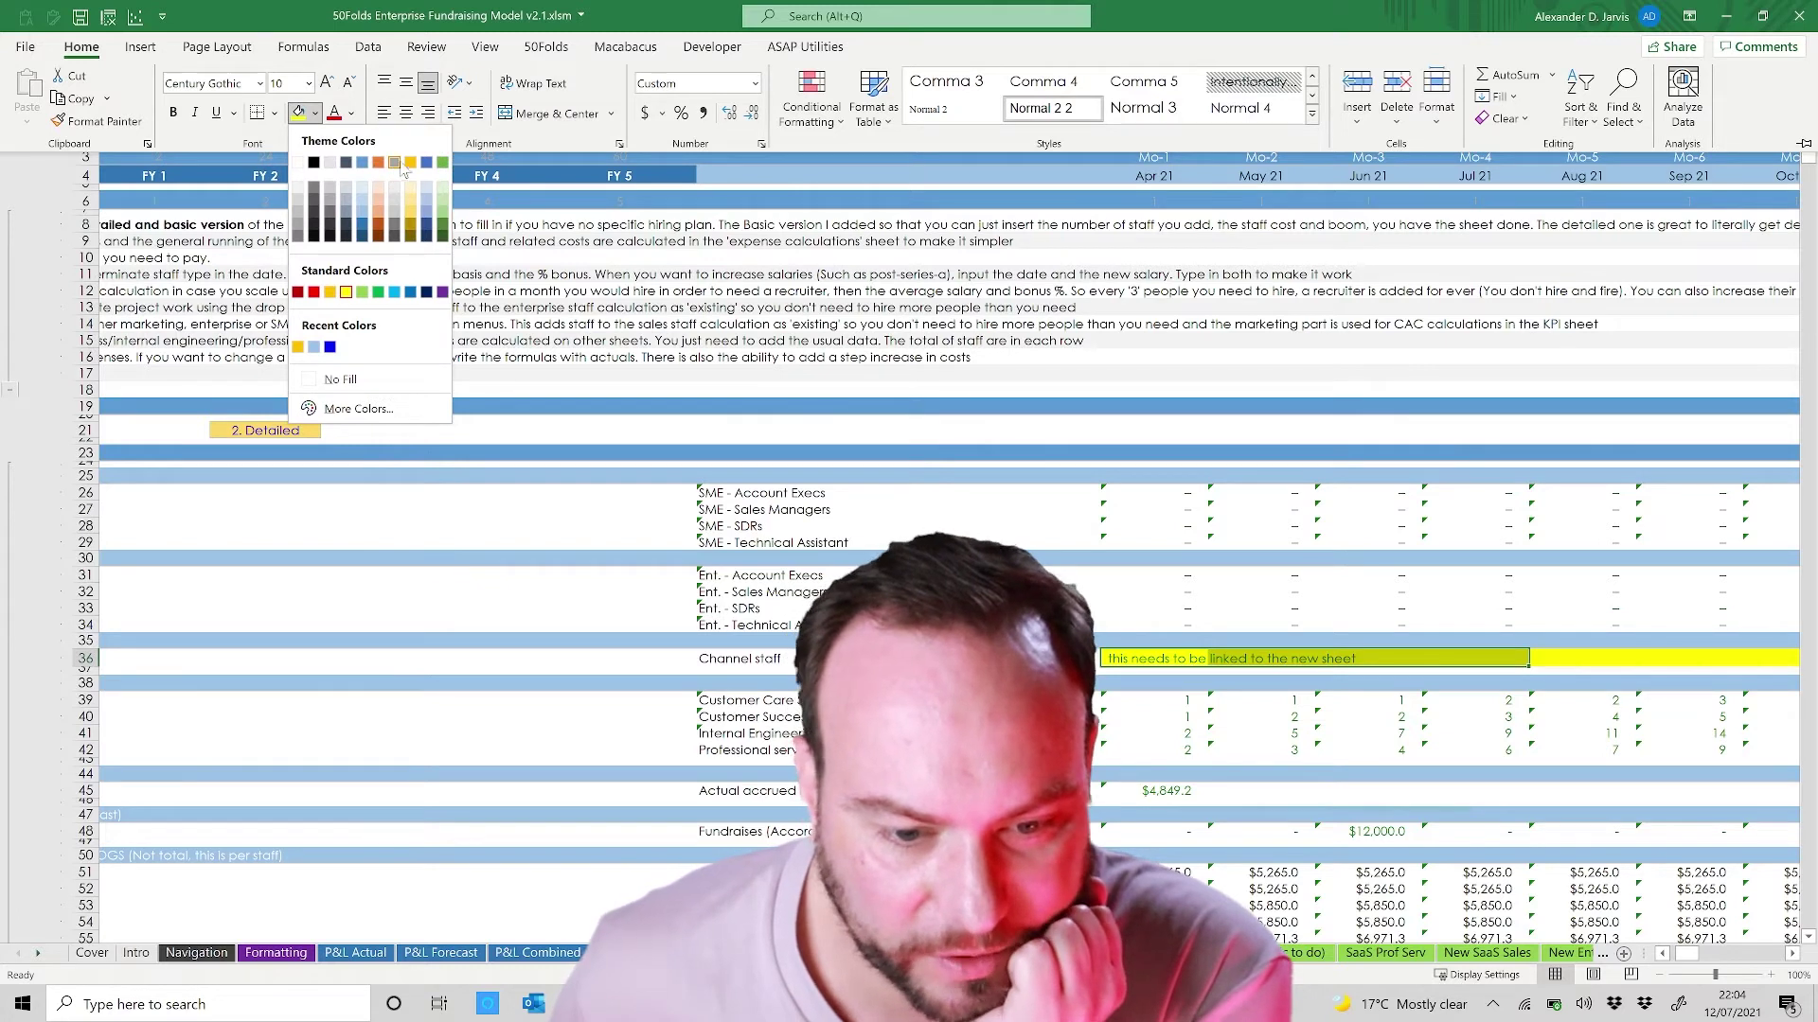
pyautogui.click(394, 293)
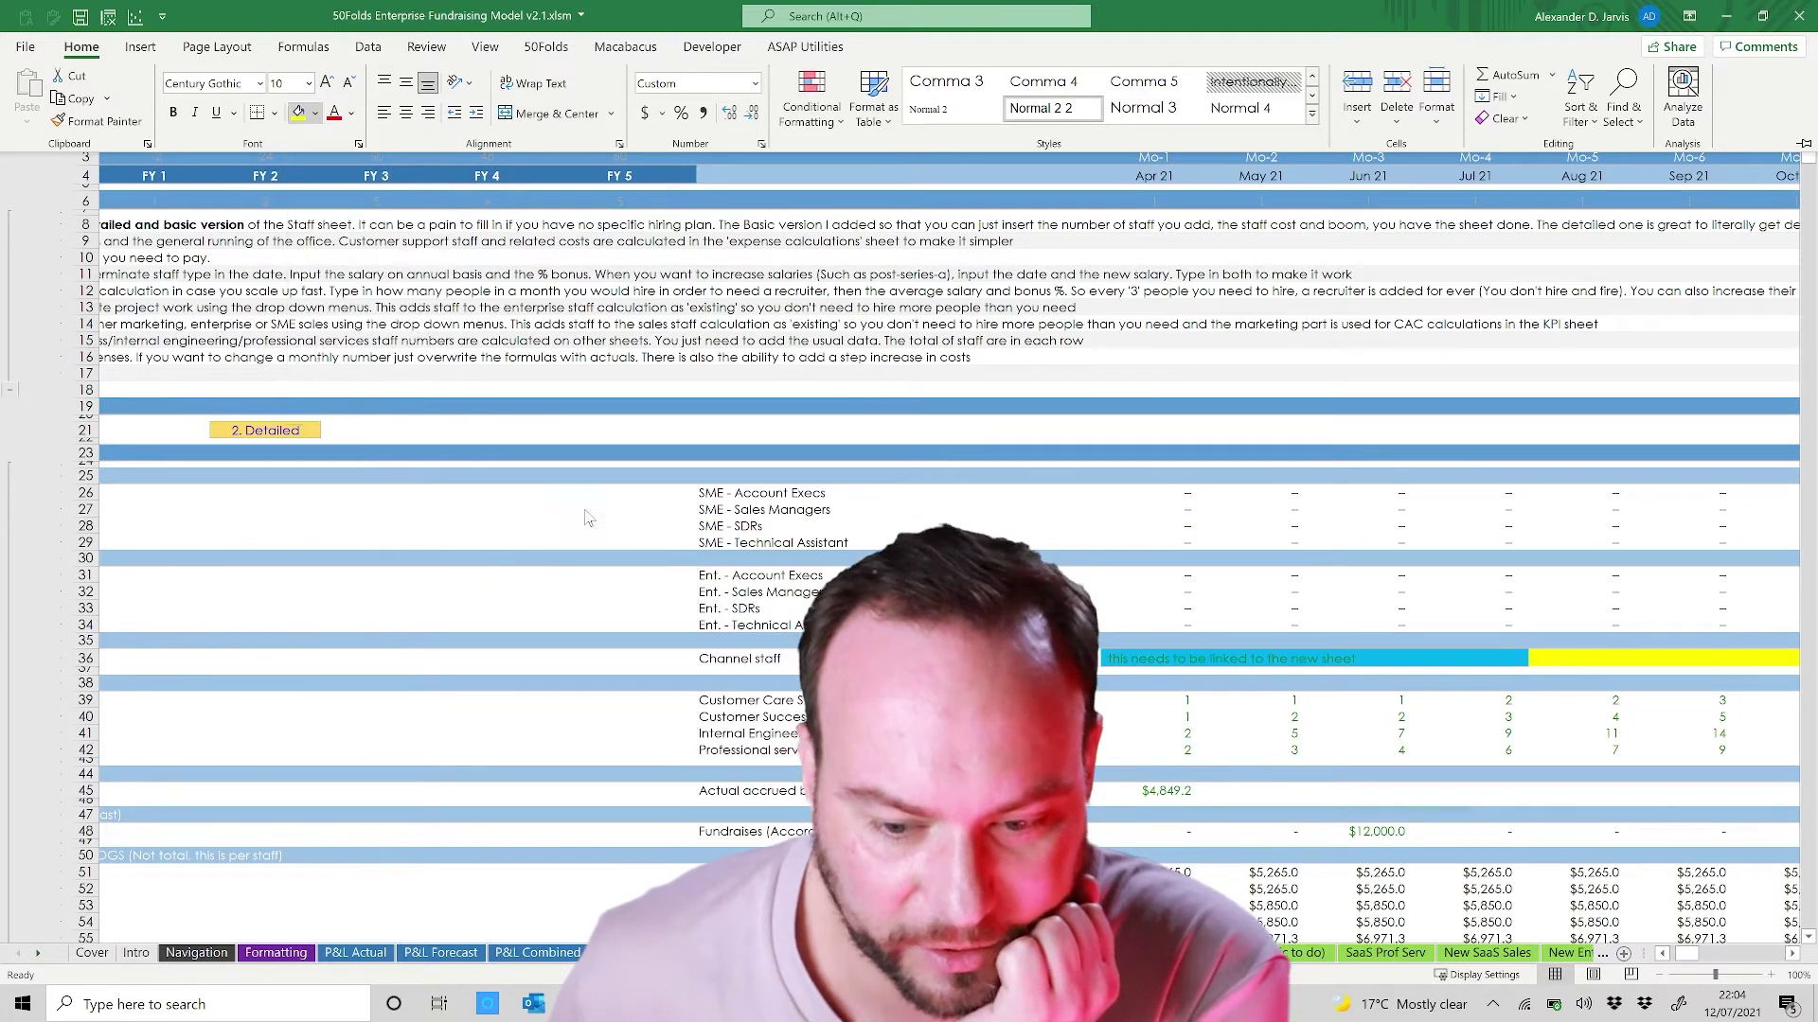
pyautogui.click(1230, 682)
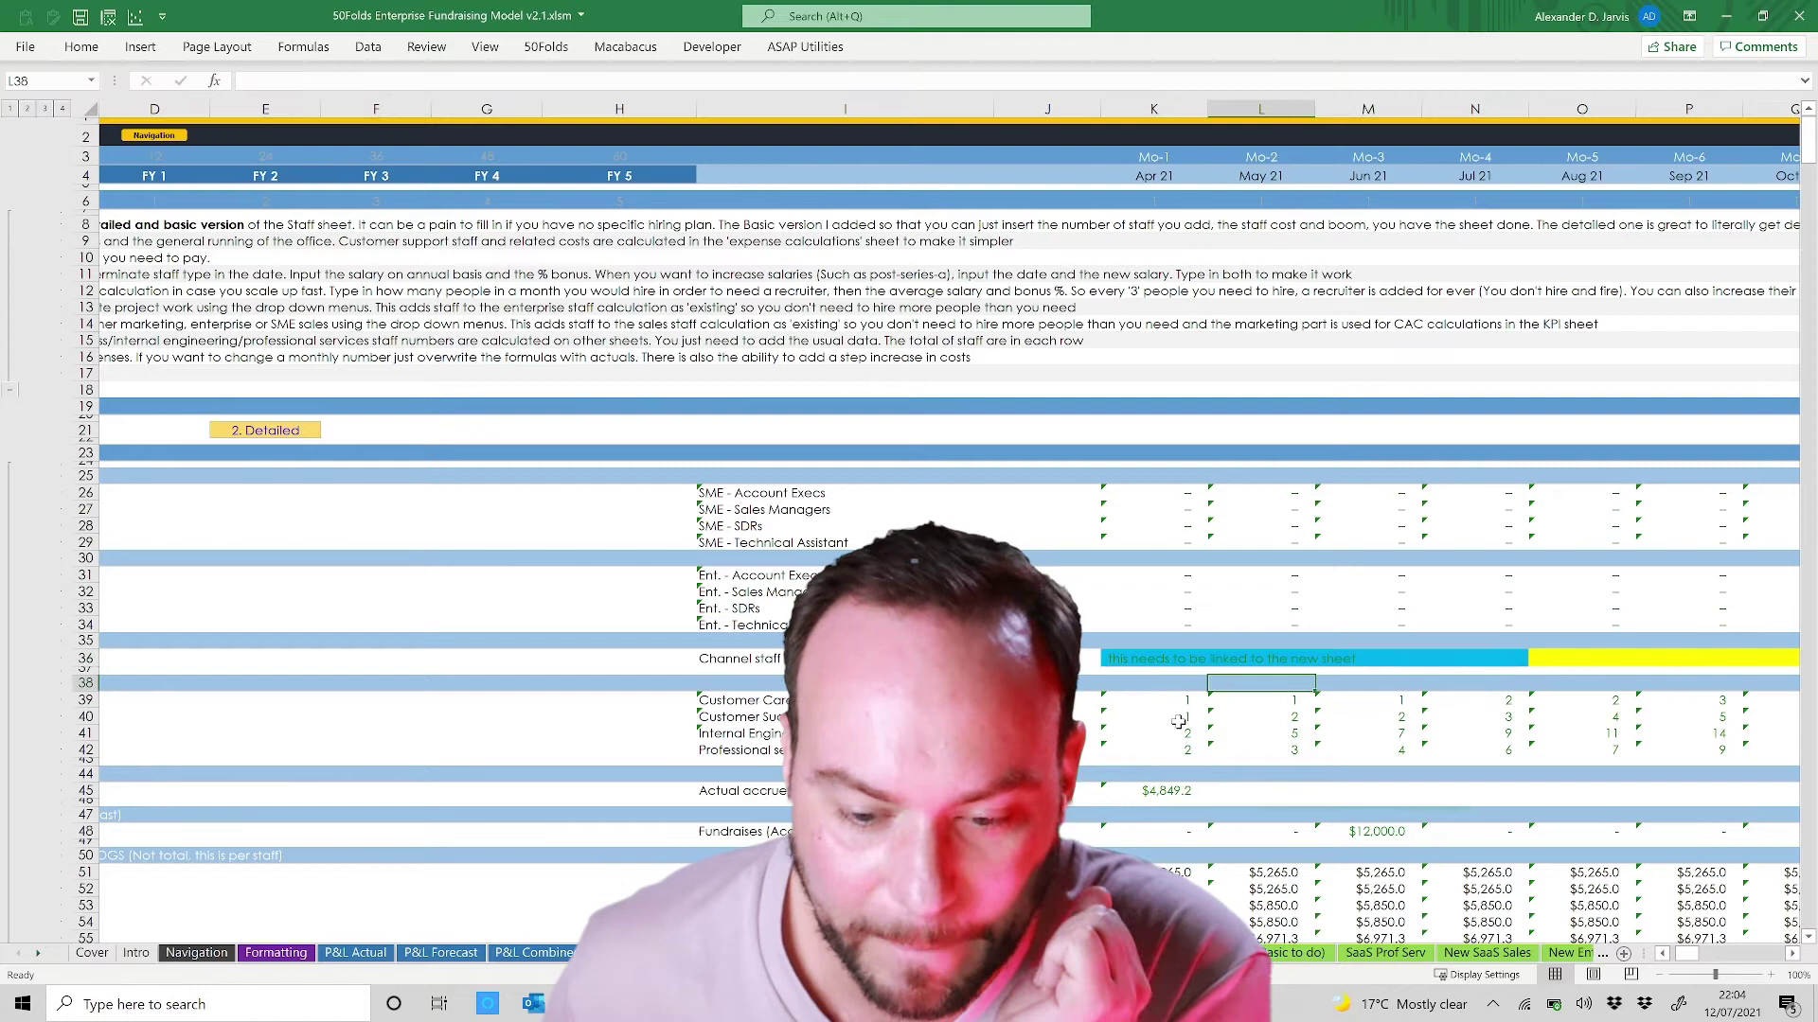
# Step: Undo the blue fill on K36:N36 and the note in K36
pyautogui.click(1123, 655)
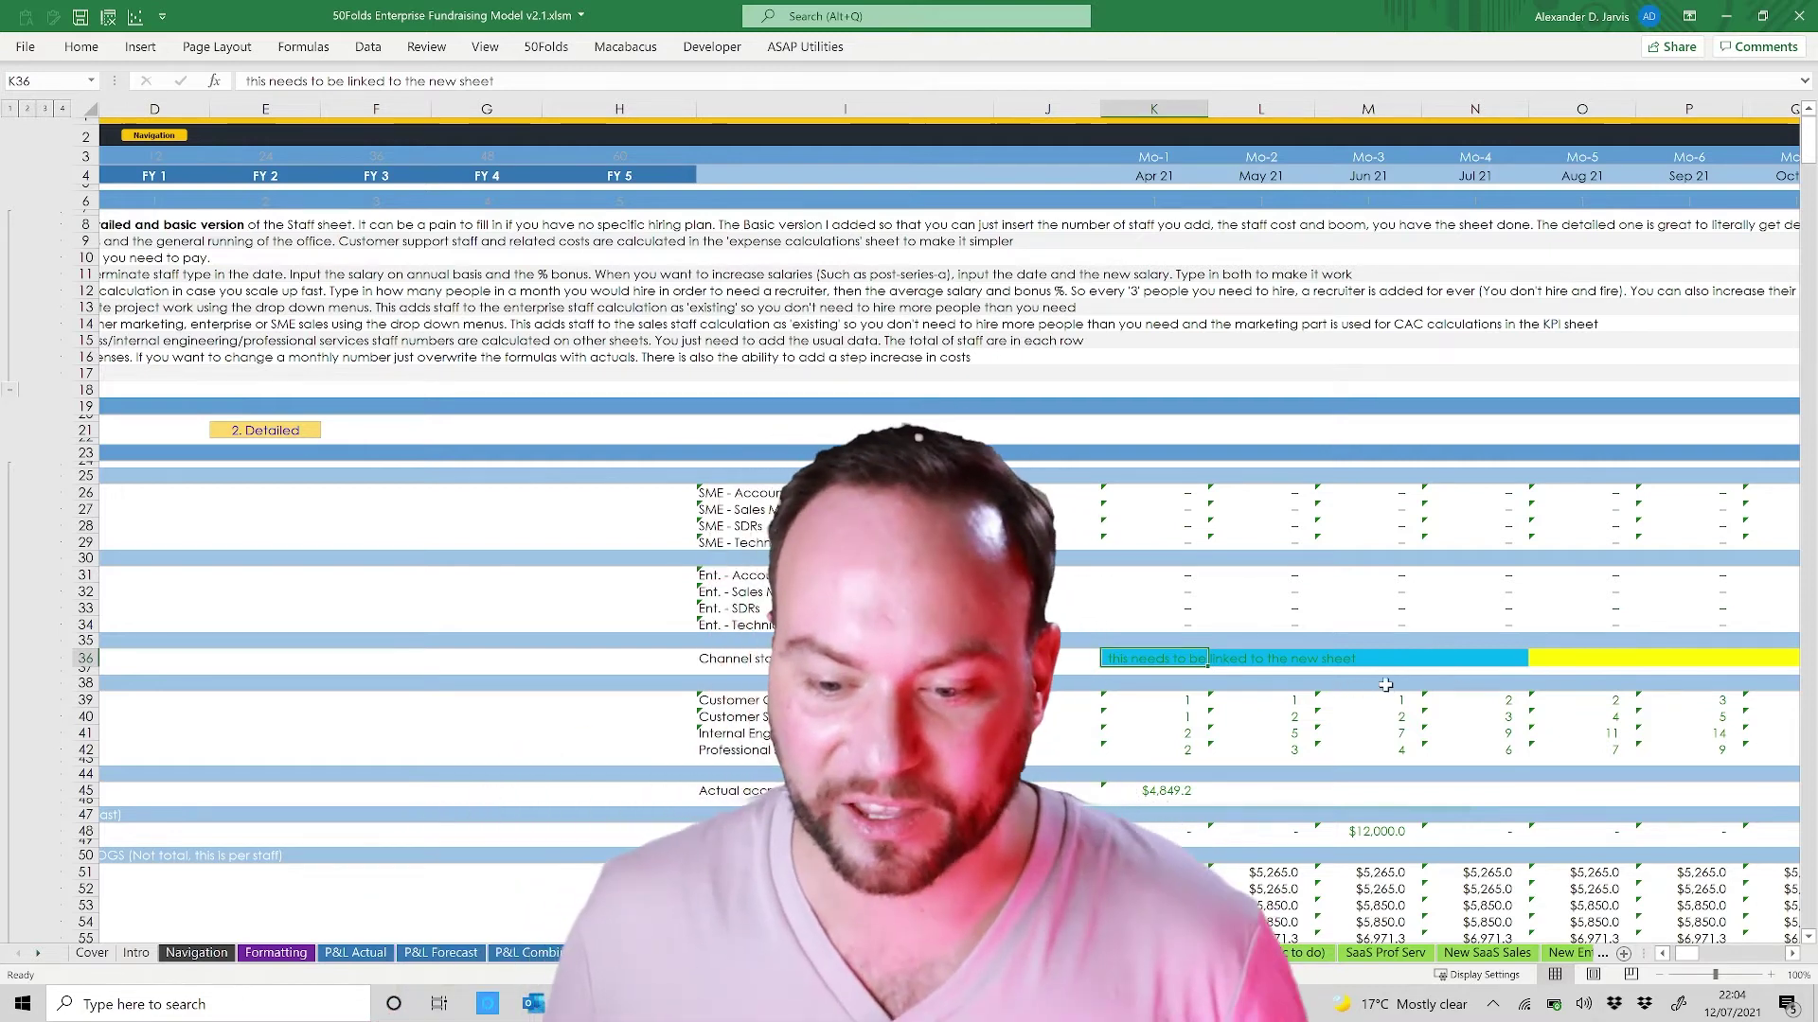
pyautogui.click(1469, 657)
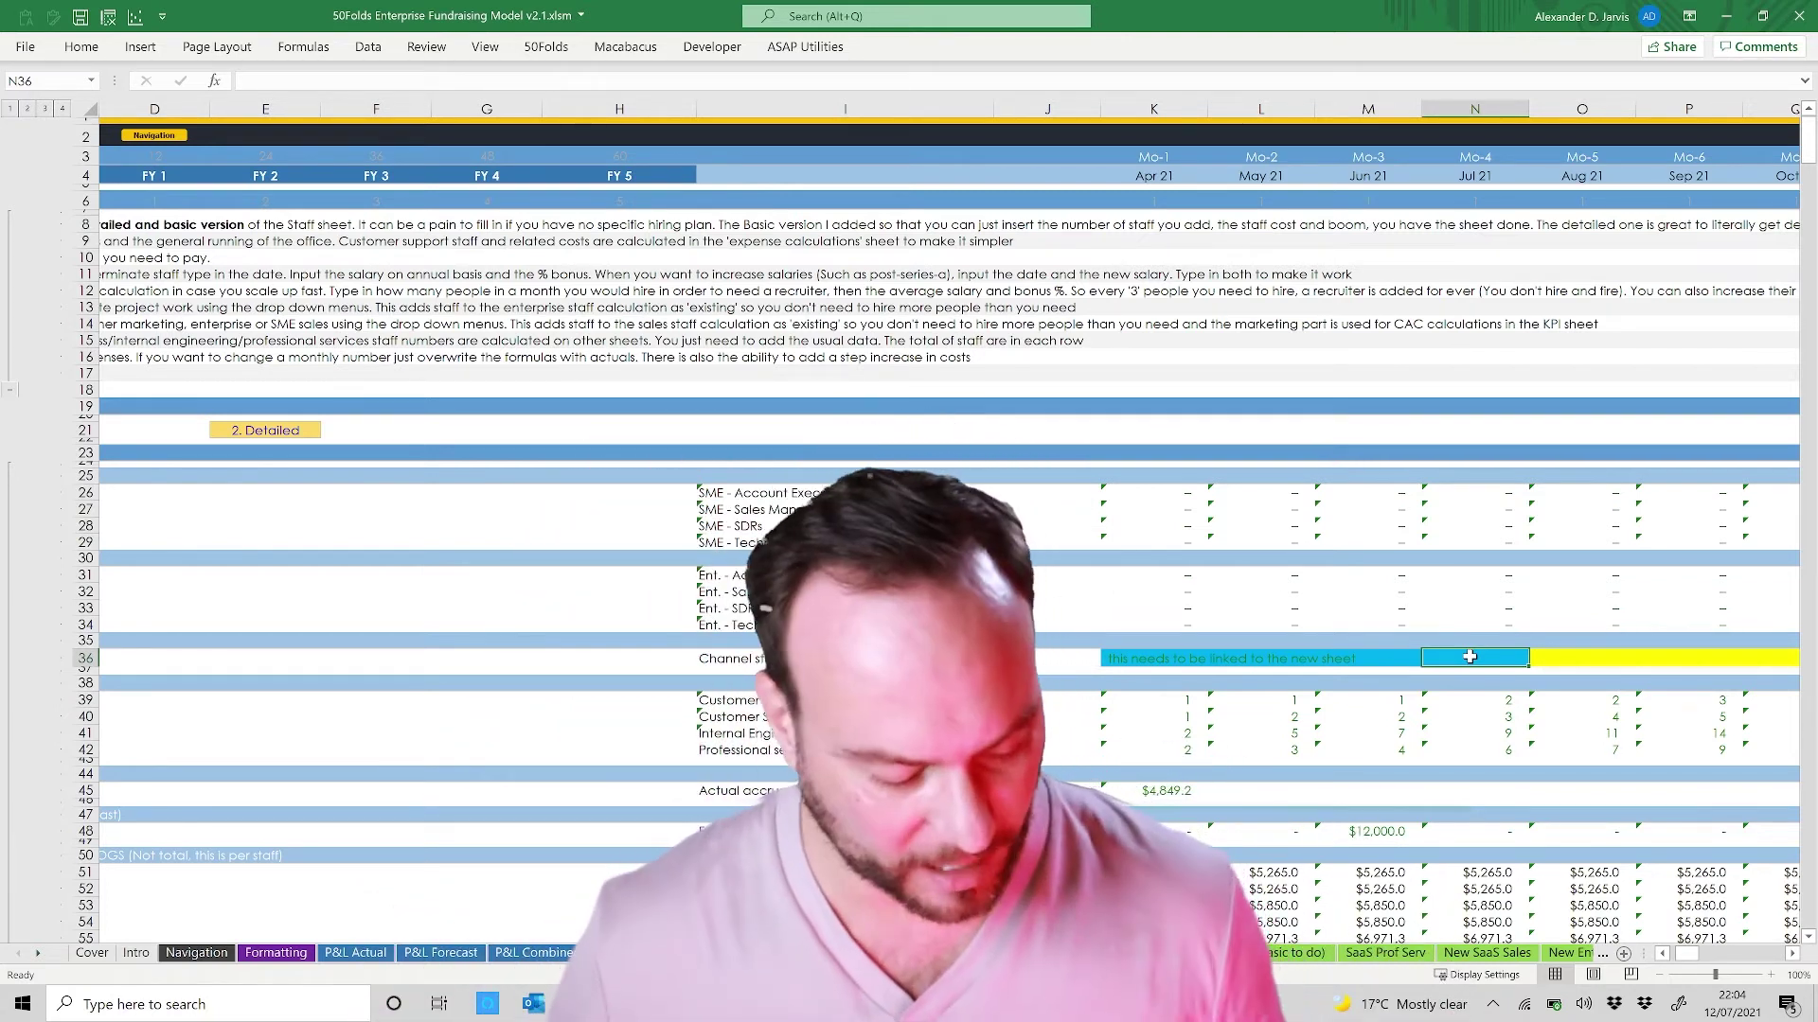
pyautogui.hotkey('ctrl', 'z')
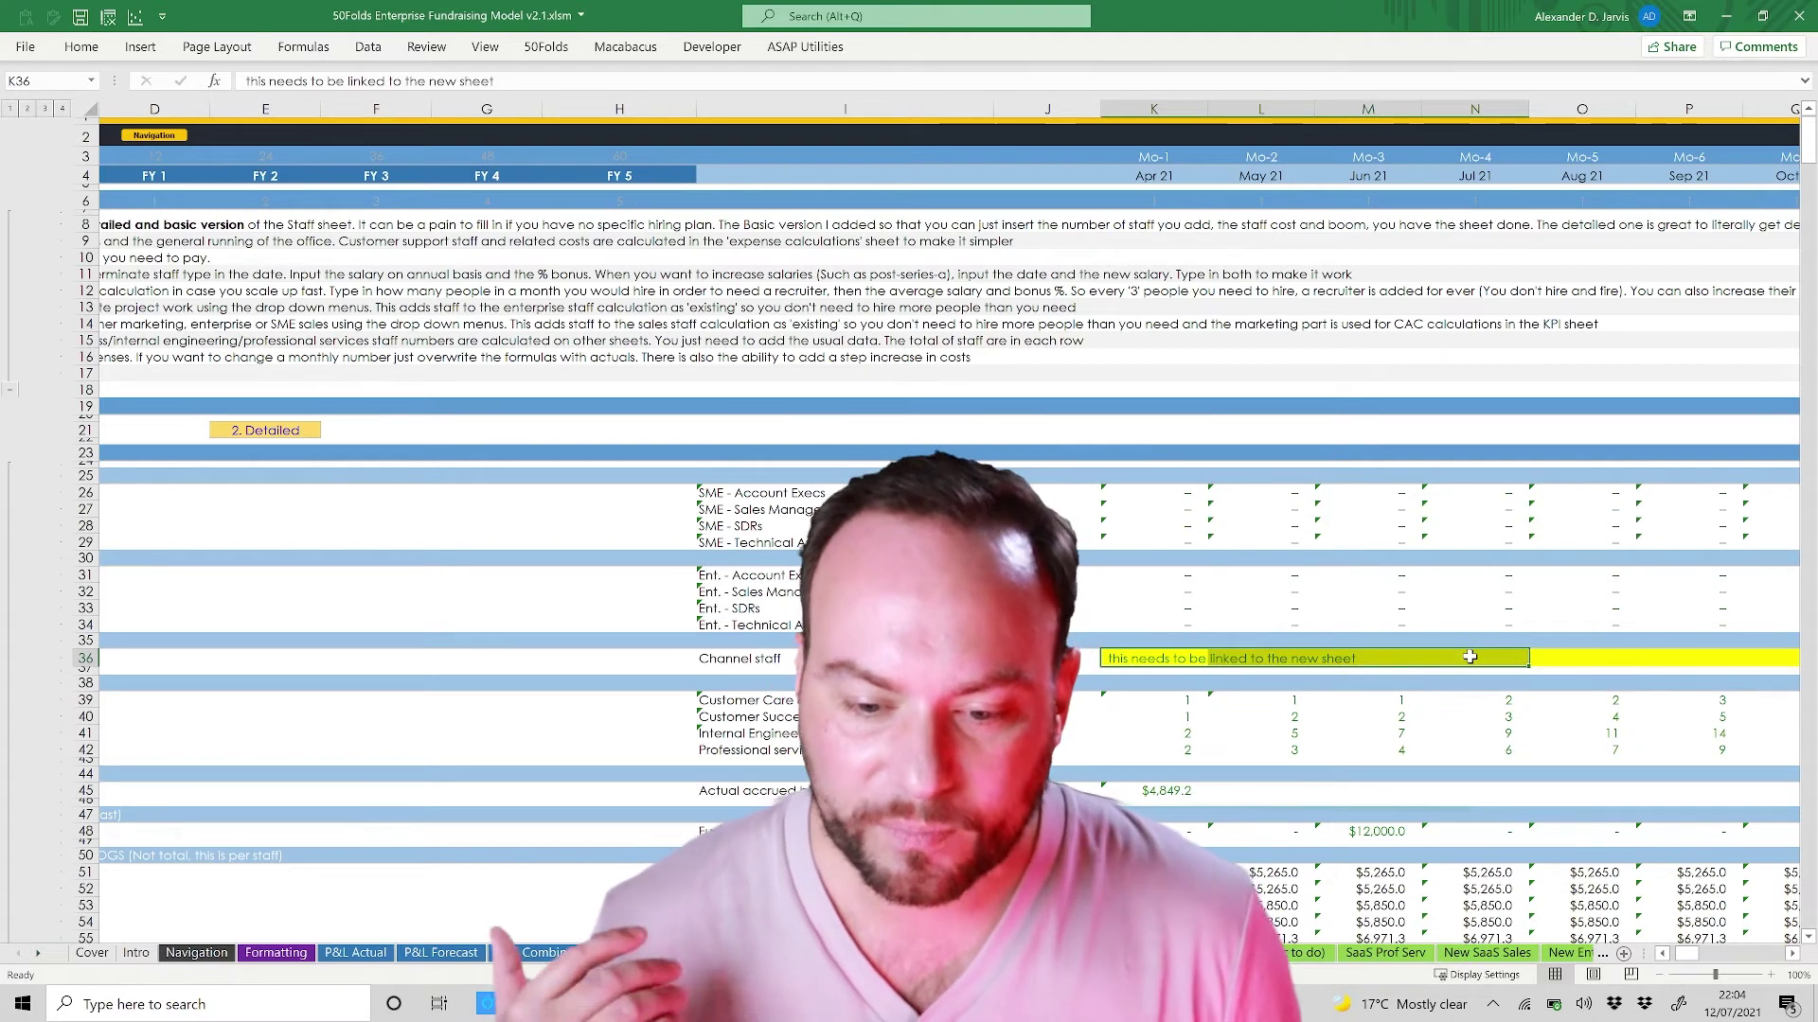
pyautogui.hotkey('ctrl', 'z')
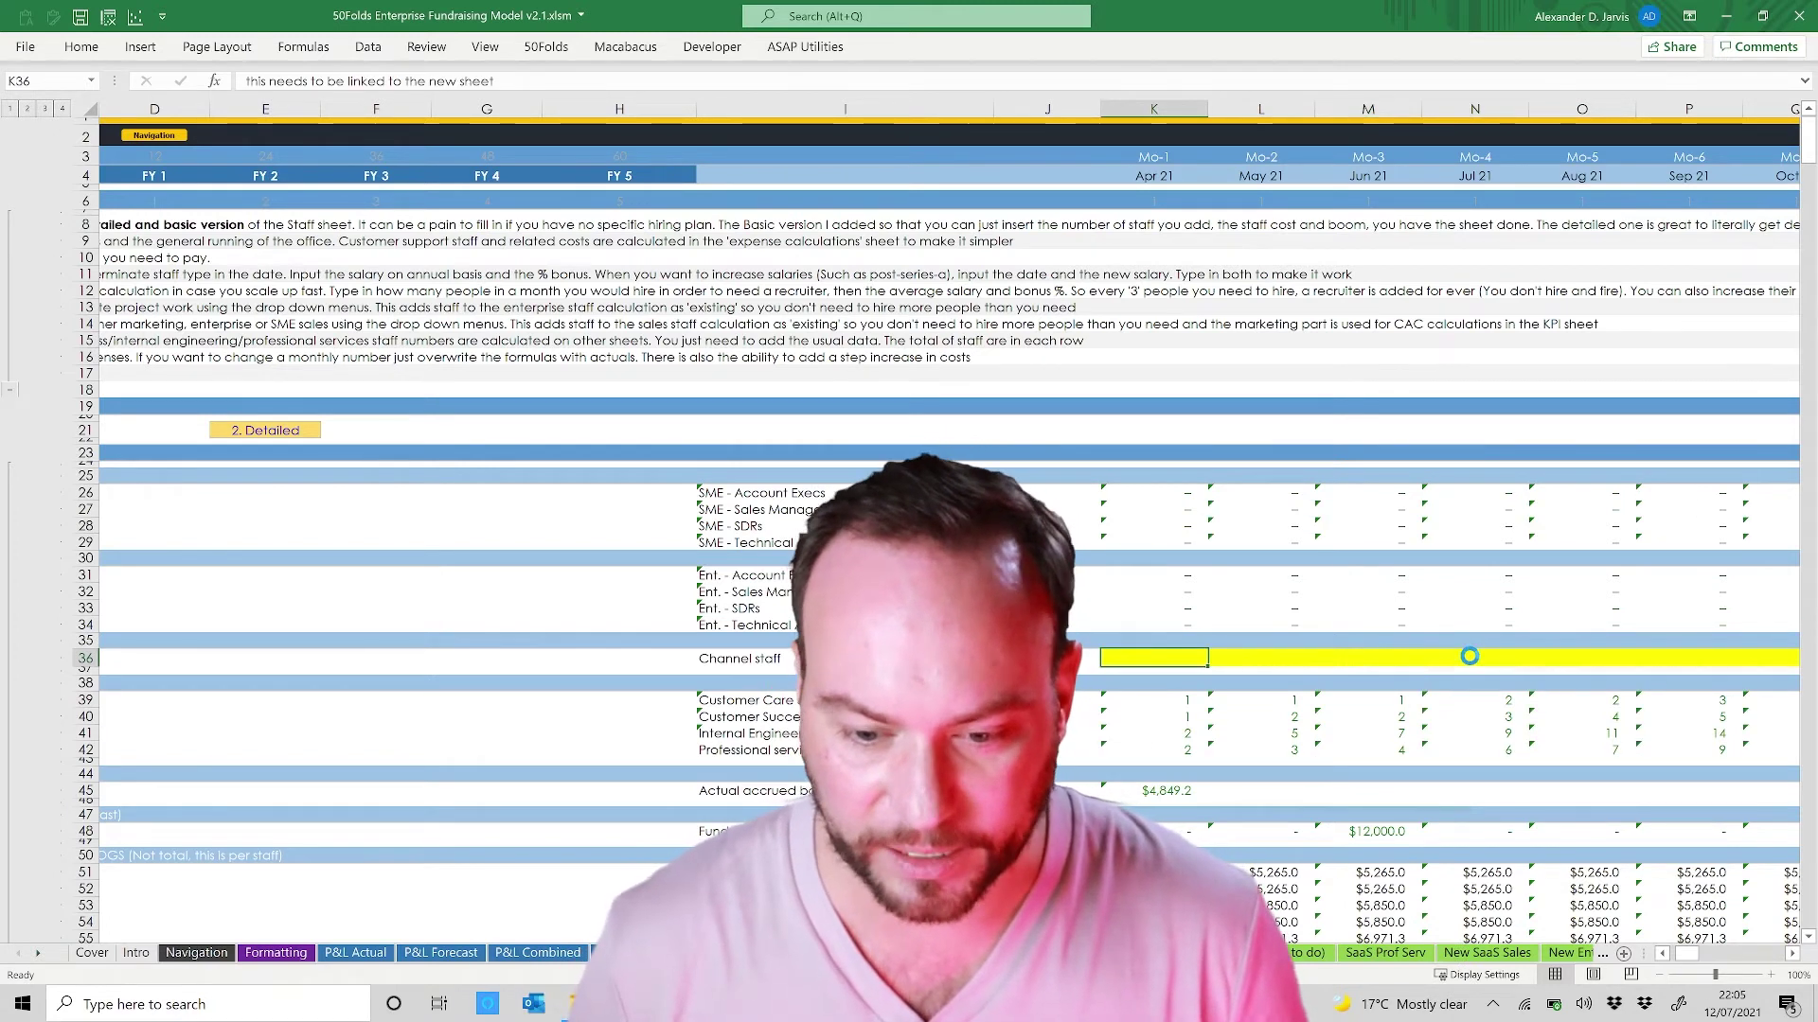
pyautogui.hotkey('ctrl', 'z')
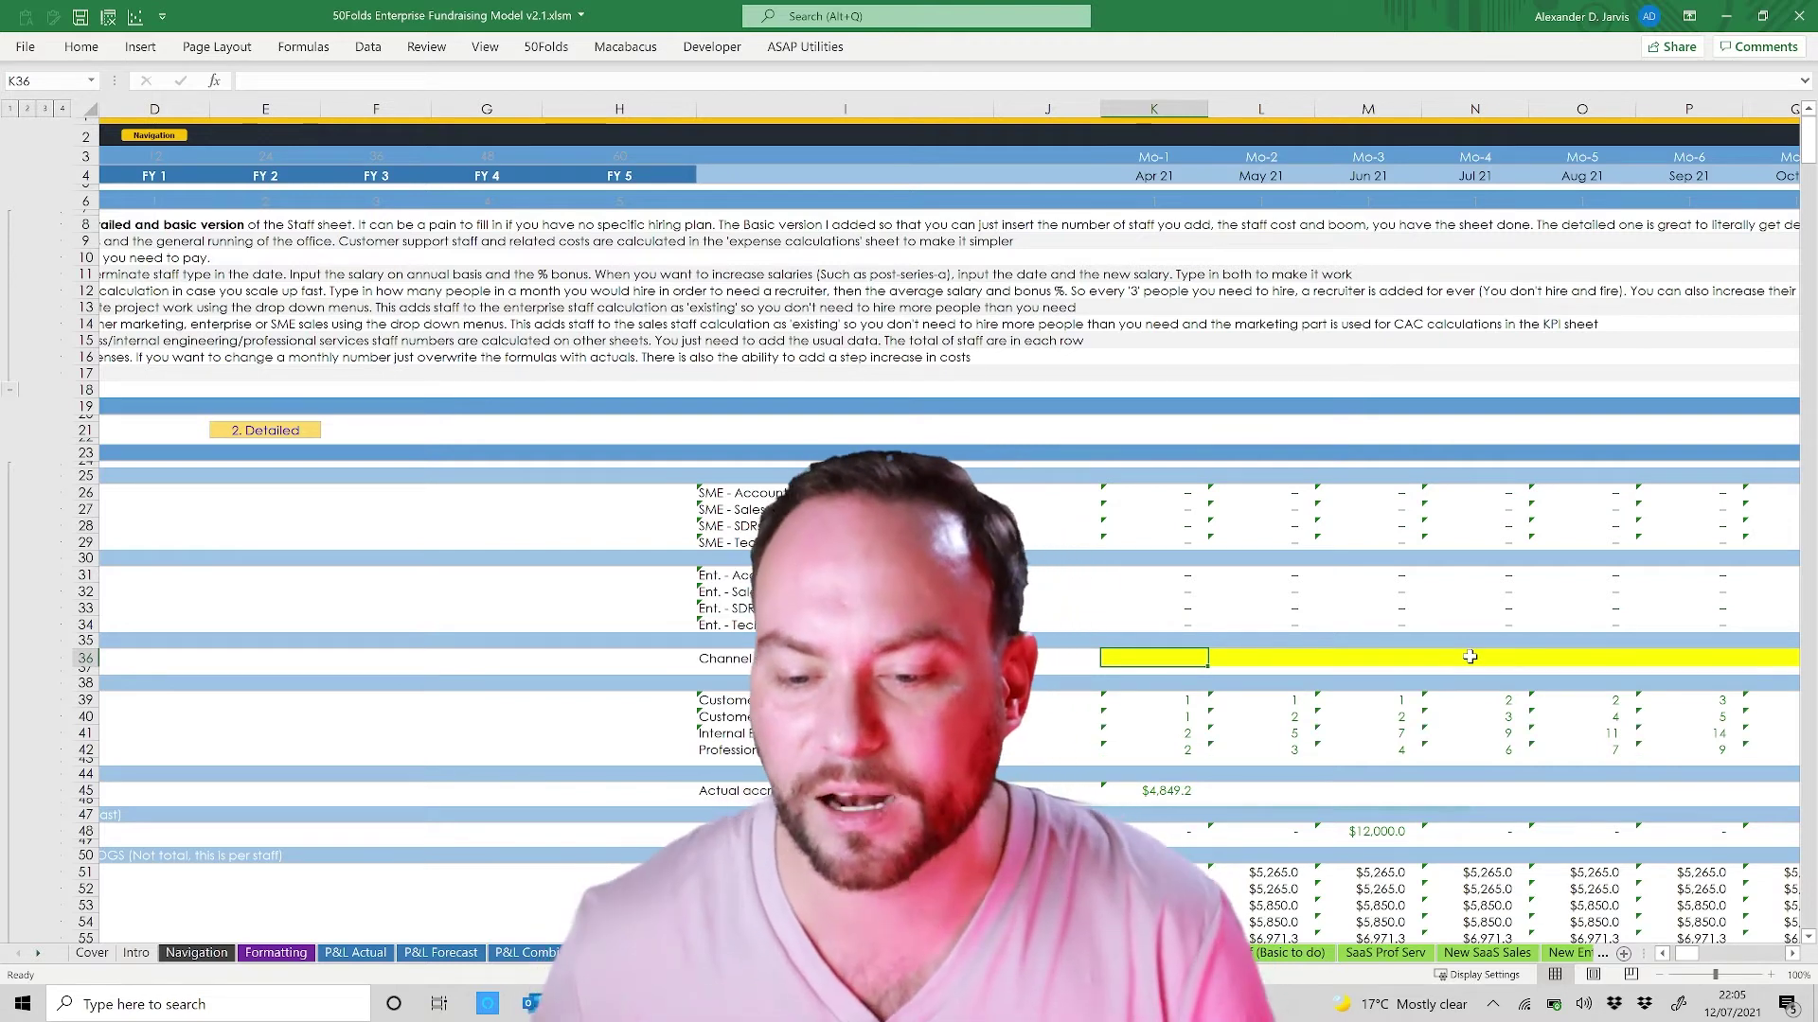
# Step: Compare the yellow Channel staff cells with the column I row labels, checking the label formulas in I32, I41 and I61
pyautogui.moveTo(1560, 659); pyautogui.dragTo(1144, 645)
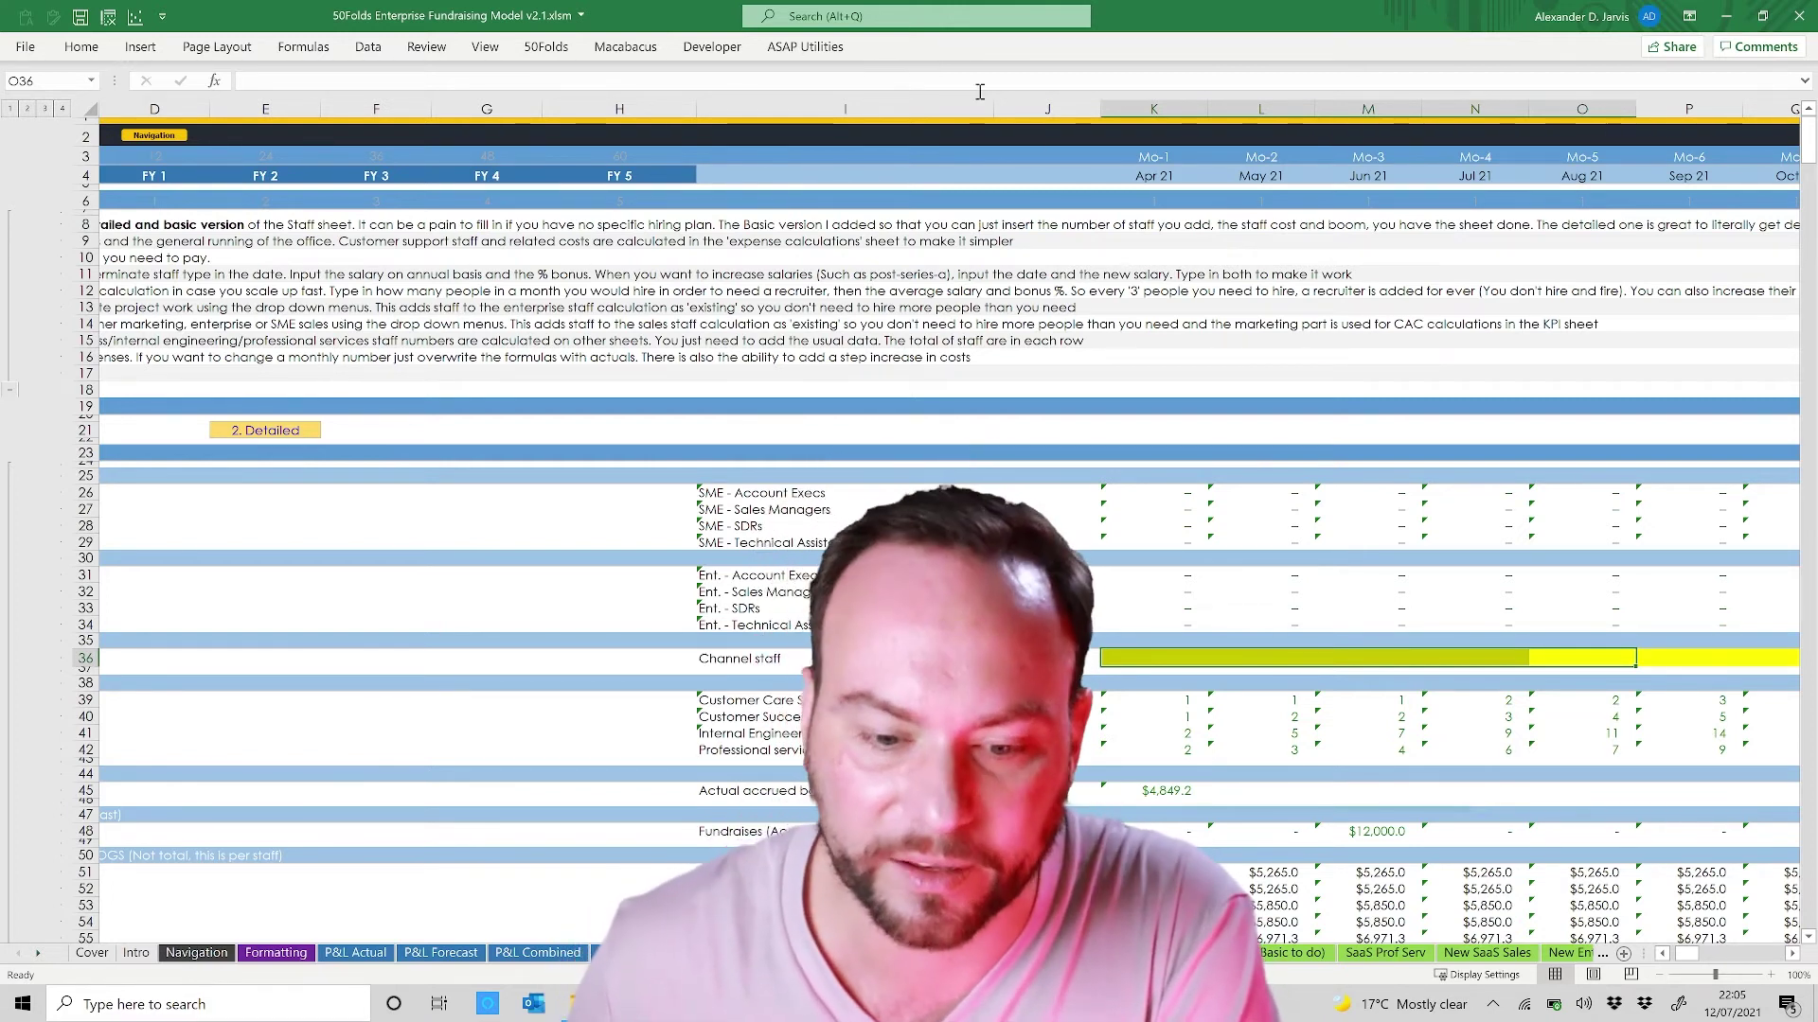
pyautogui.click(479, 672)
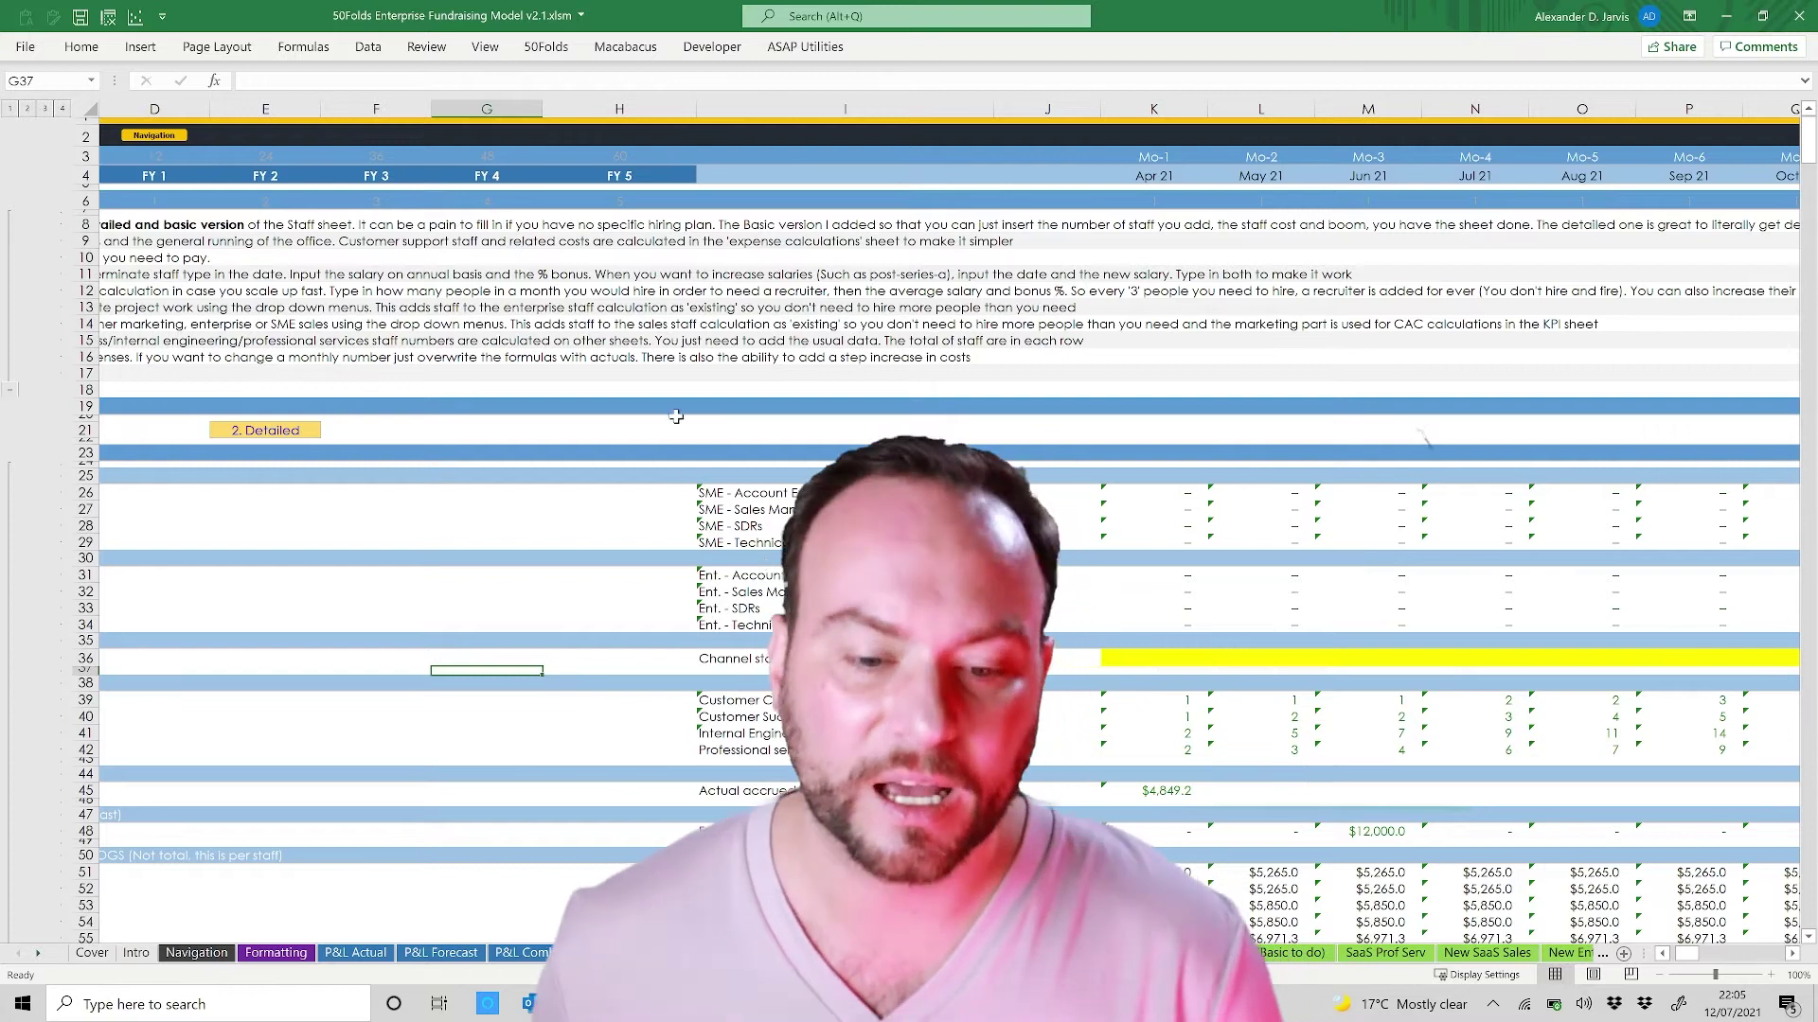
pyautogui.click(737, 512)
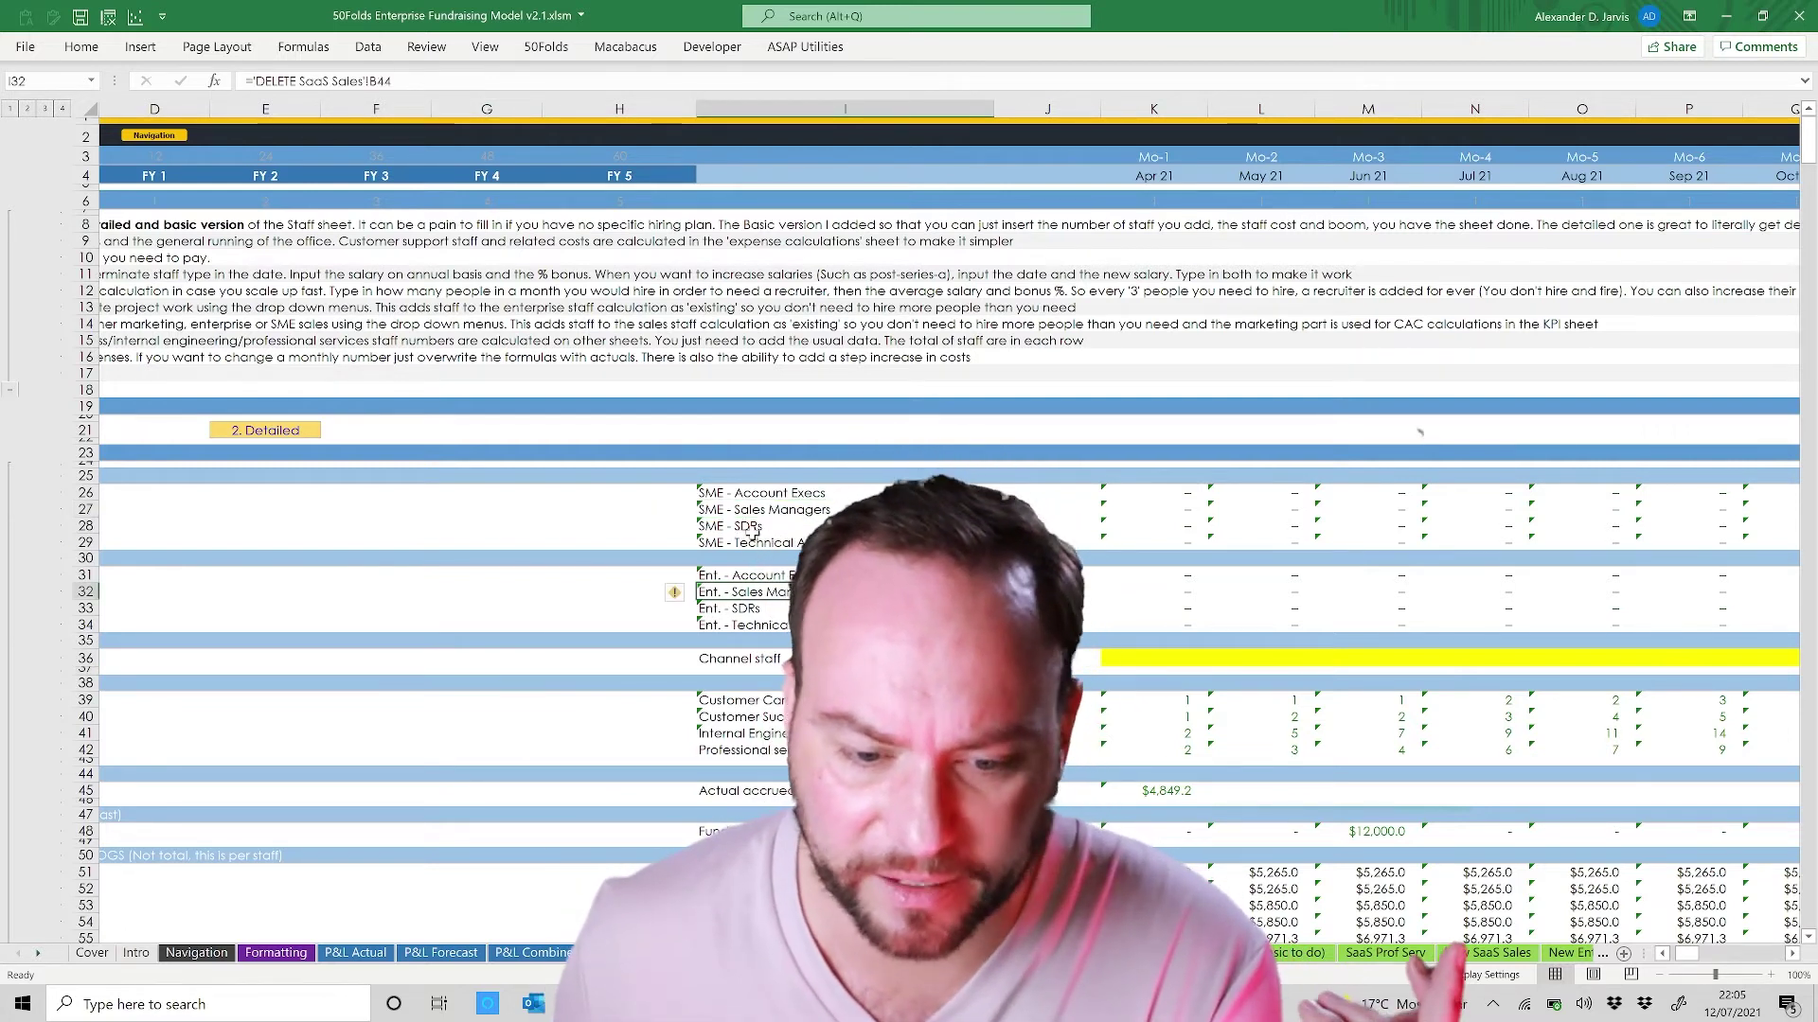
pyautogui.click(737, 734)
pyautogui.scroll(-10, 737, 733)
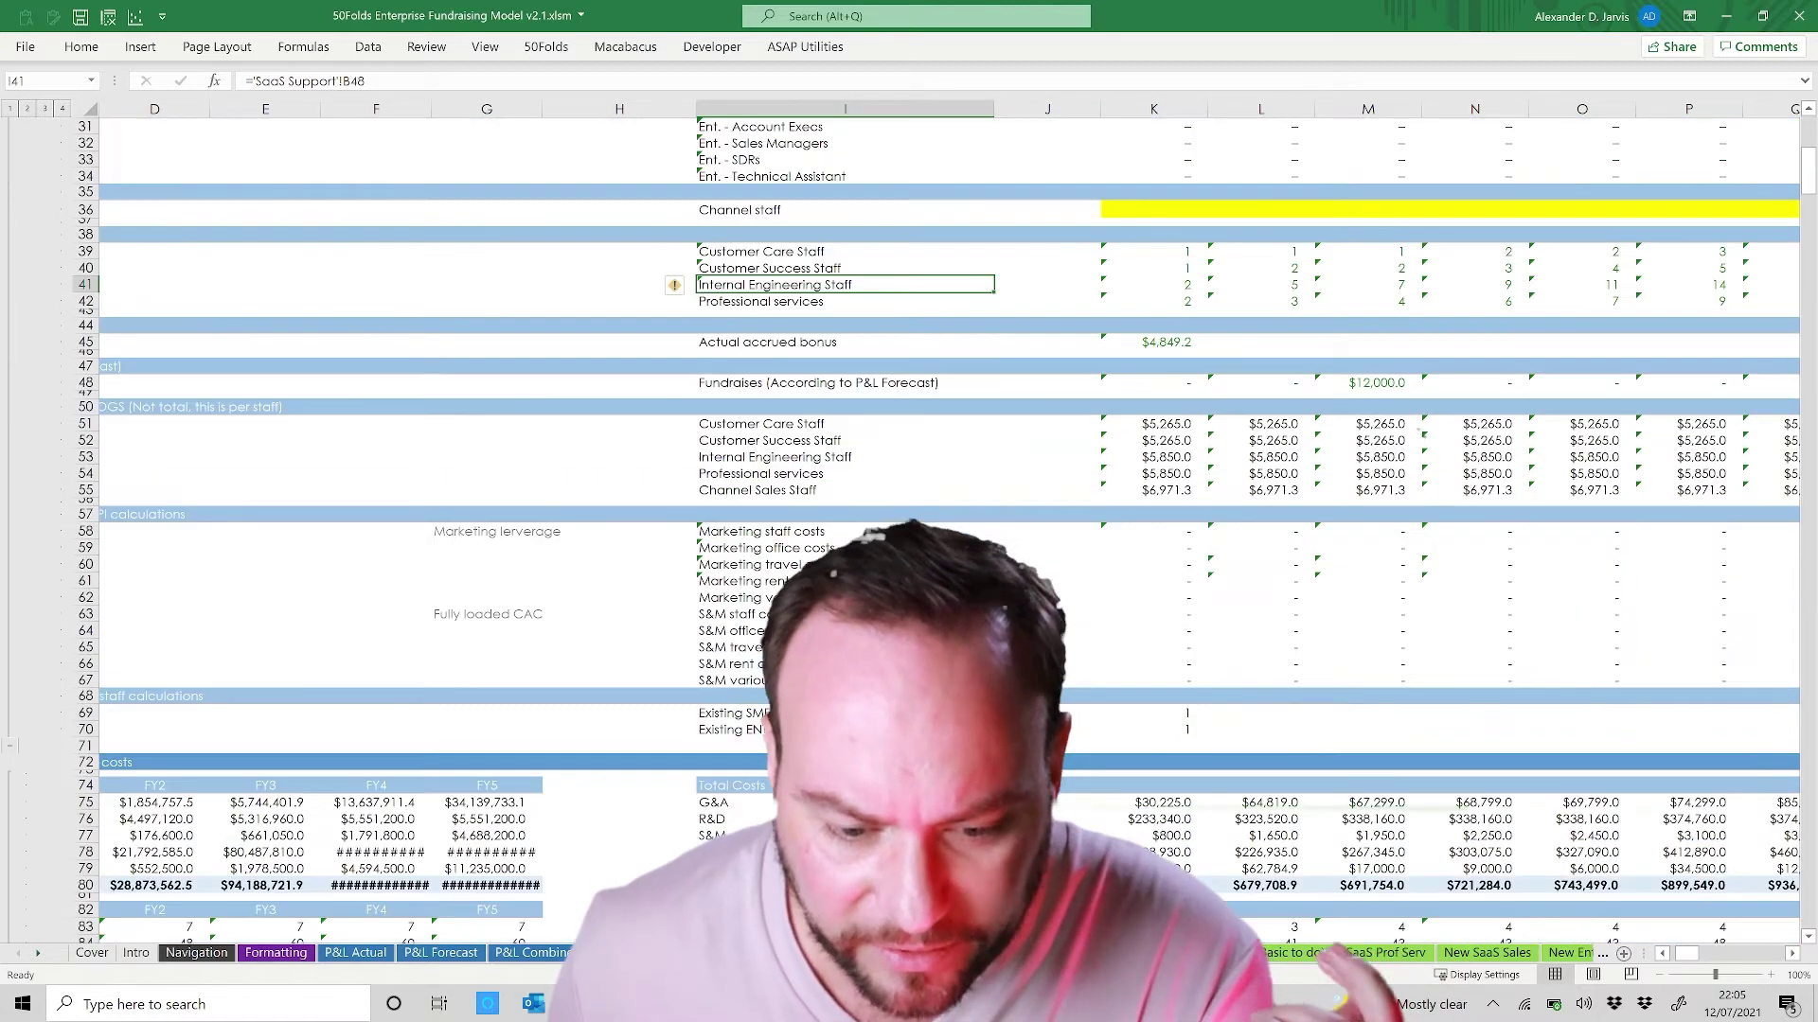
pyautogui.click(738, 341)
pyautogui.click(739, 581)
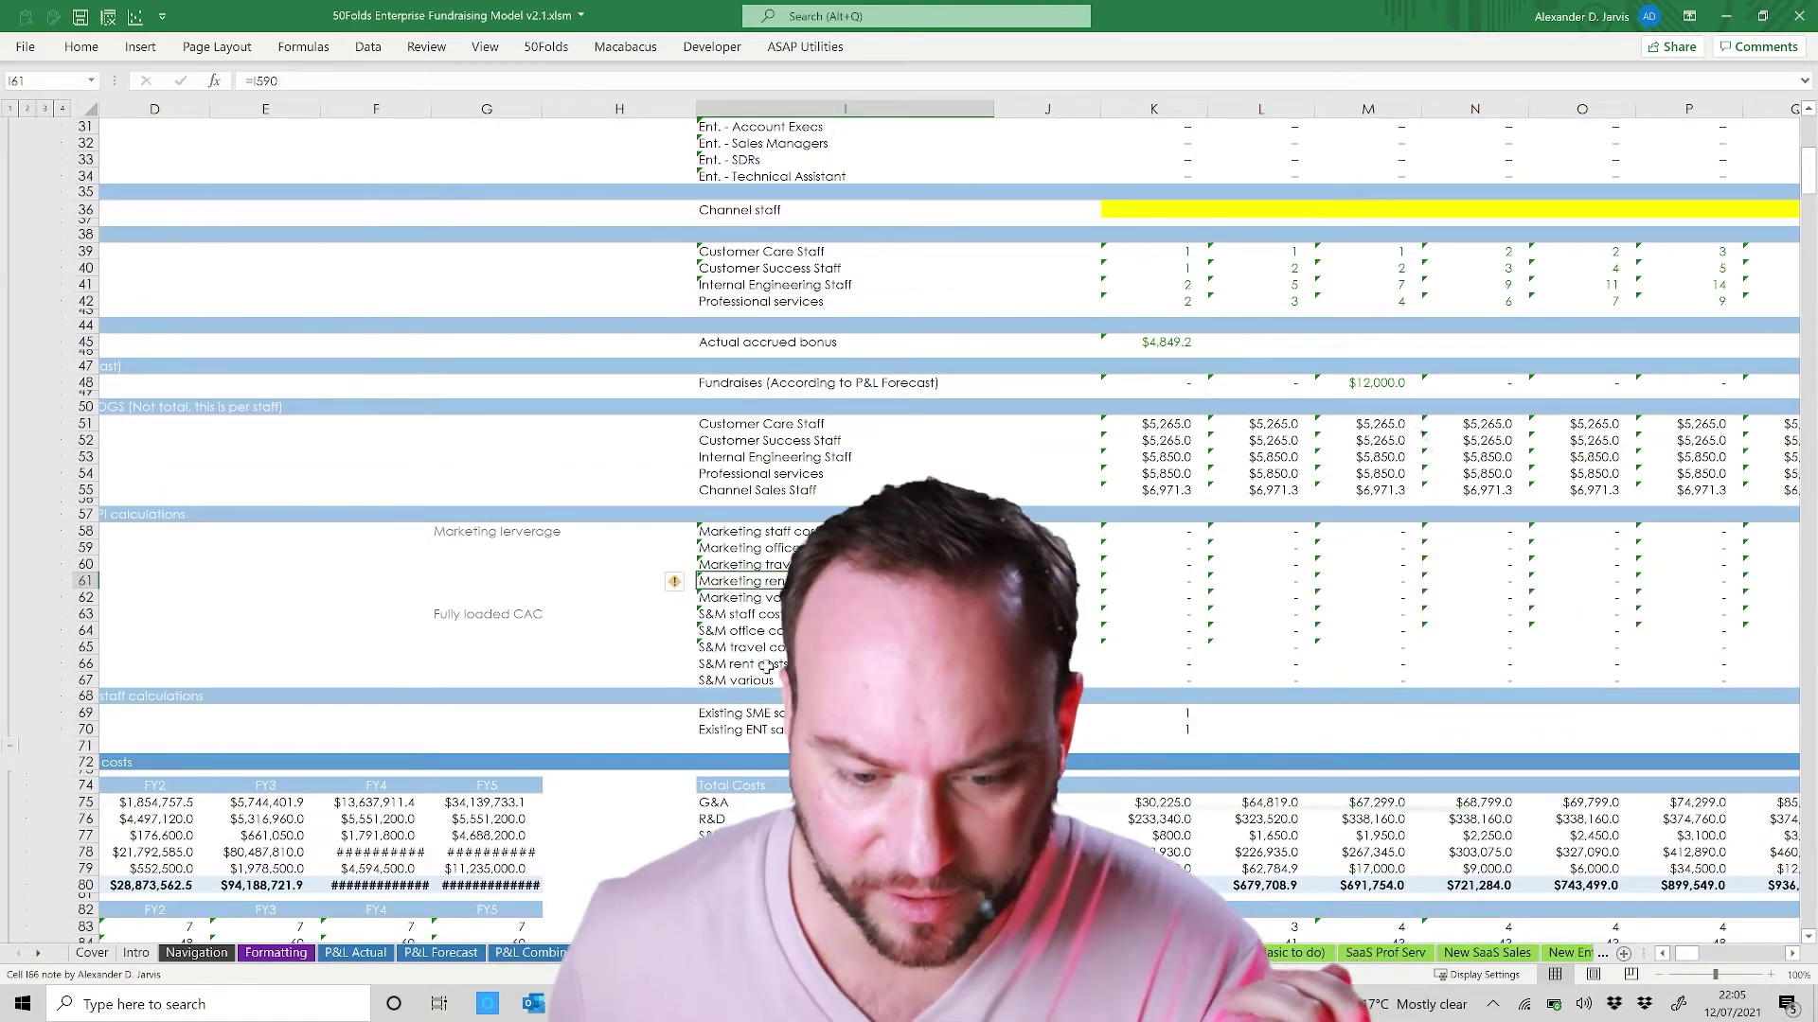
# Step: Inspect the Total Costs header formula in A74 and the S&M total cost formula in K77
pyautogui.click(676, 788)
pyautogui.press('Home')
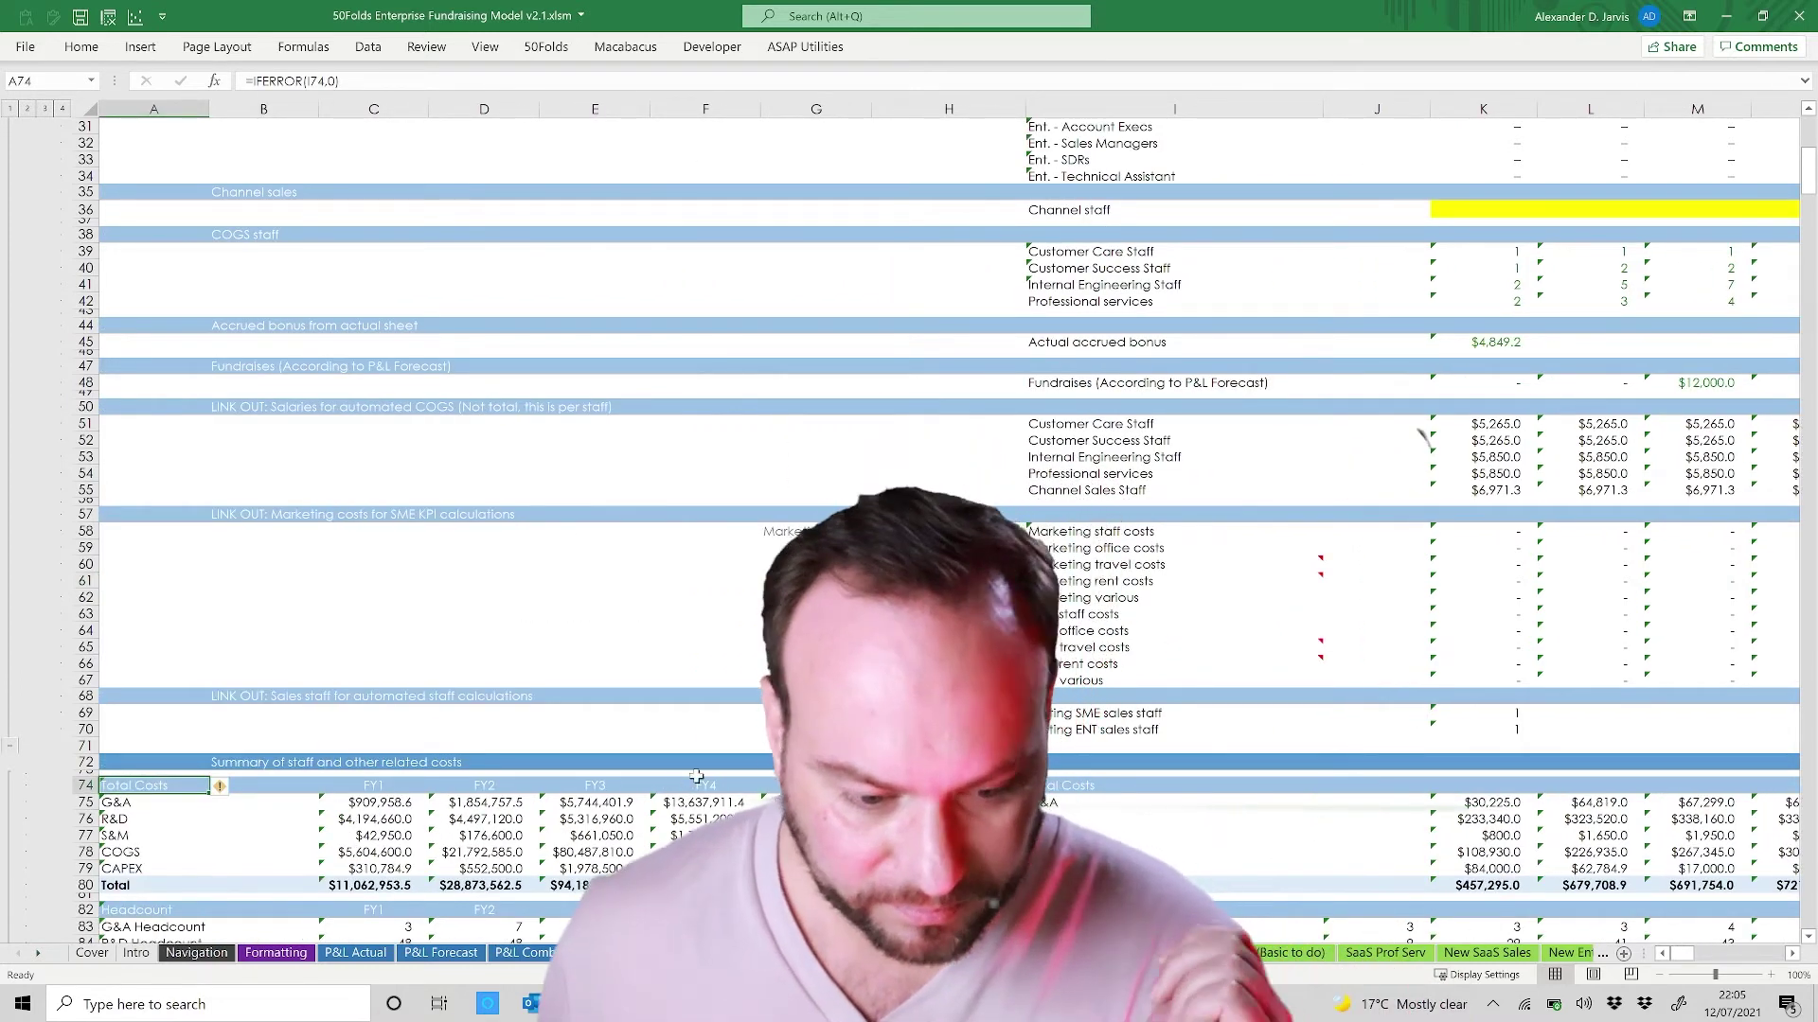
pyautogui.scroll(-8, 696, 776)
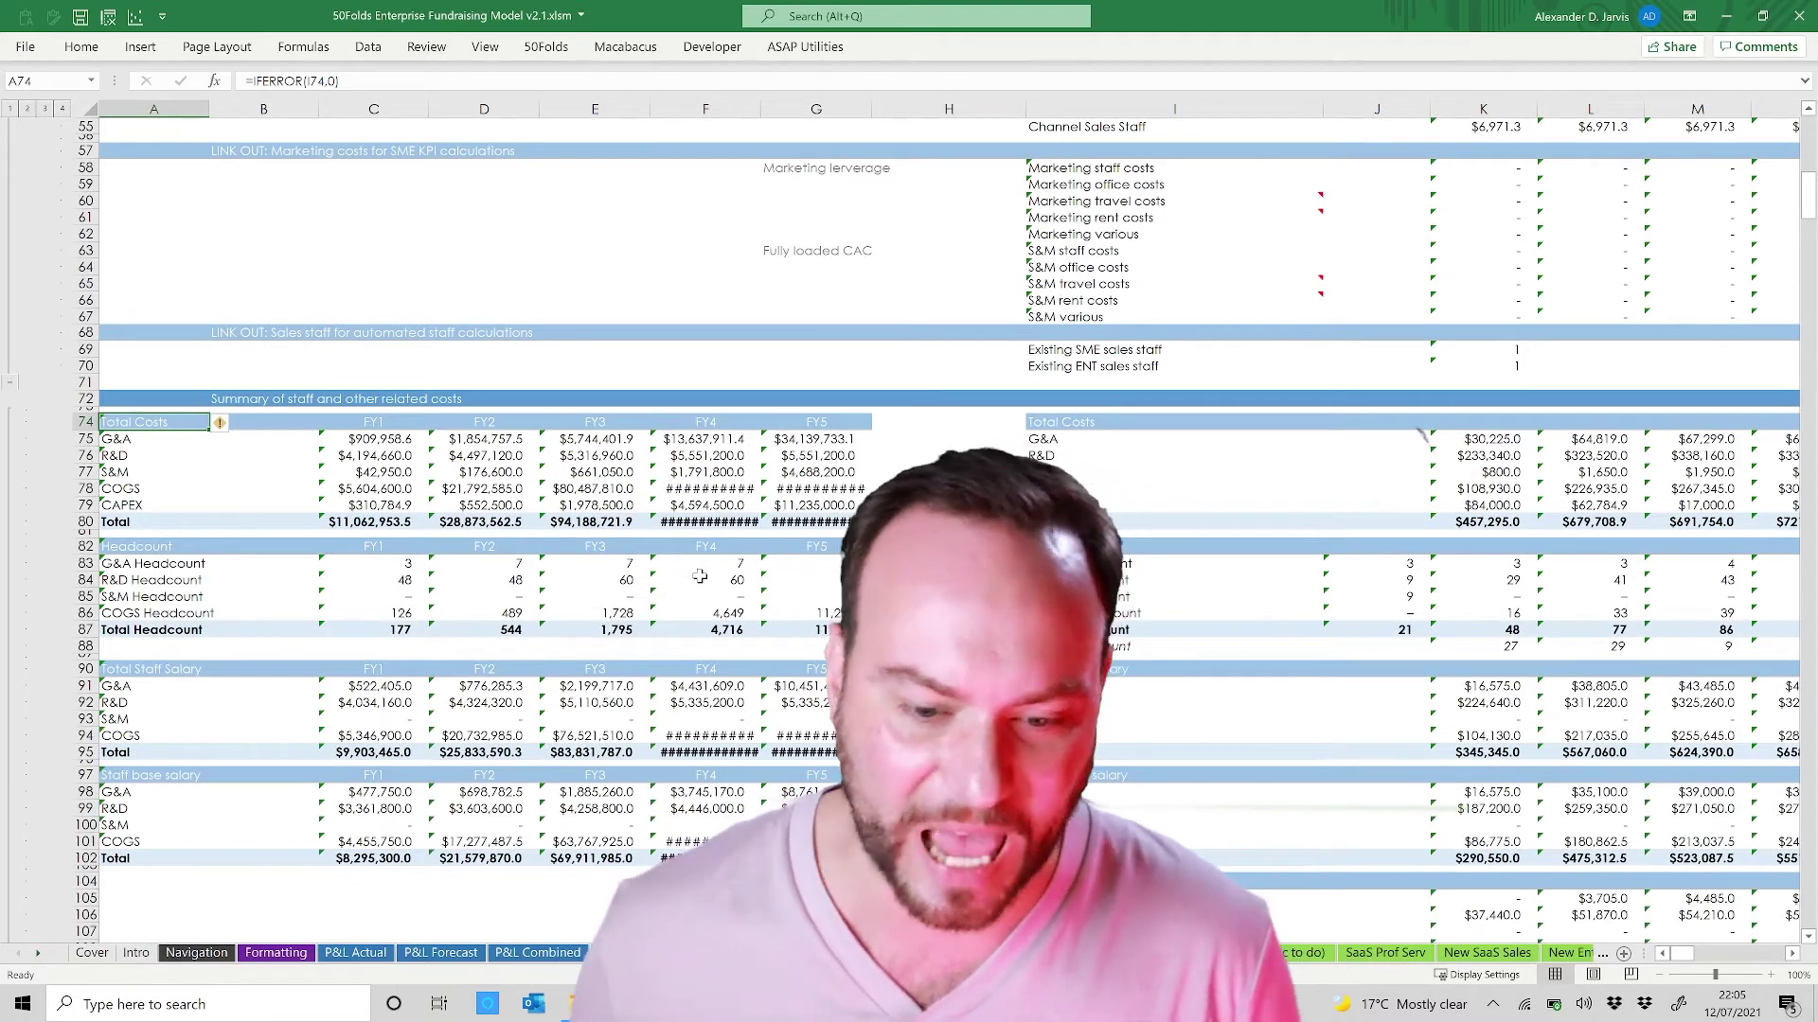
pyautogui.click(1503, 473)
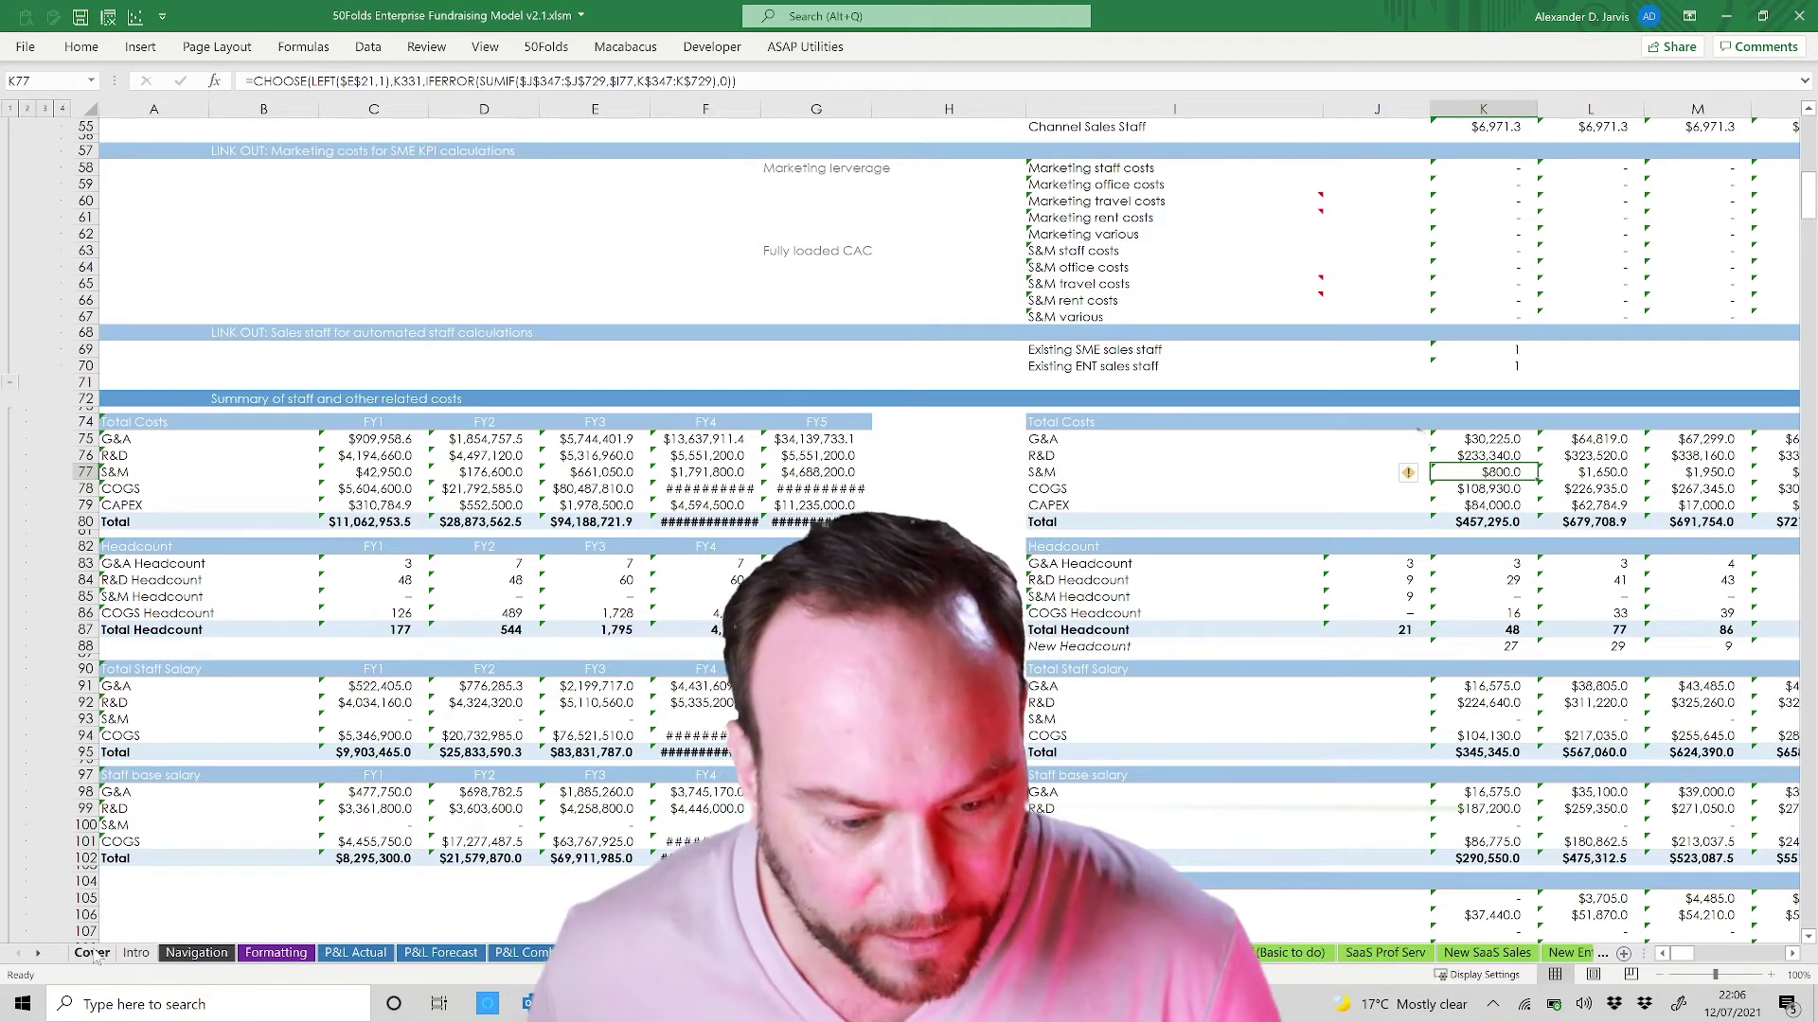
# Step: Open the SaaS KPI sheet and inspect the Apr 21 OPEX link formula in K30
pyautogui.click(38, 953)
pyautogui.click(38, 954)
pyautogui.click(38, 953)
pyautogui.click(38, 954)
pyautogui.click(38, 953)
pyautogui.click(38, 954)
pyautogui.click(38, 953)
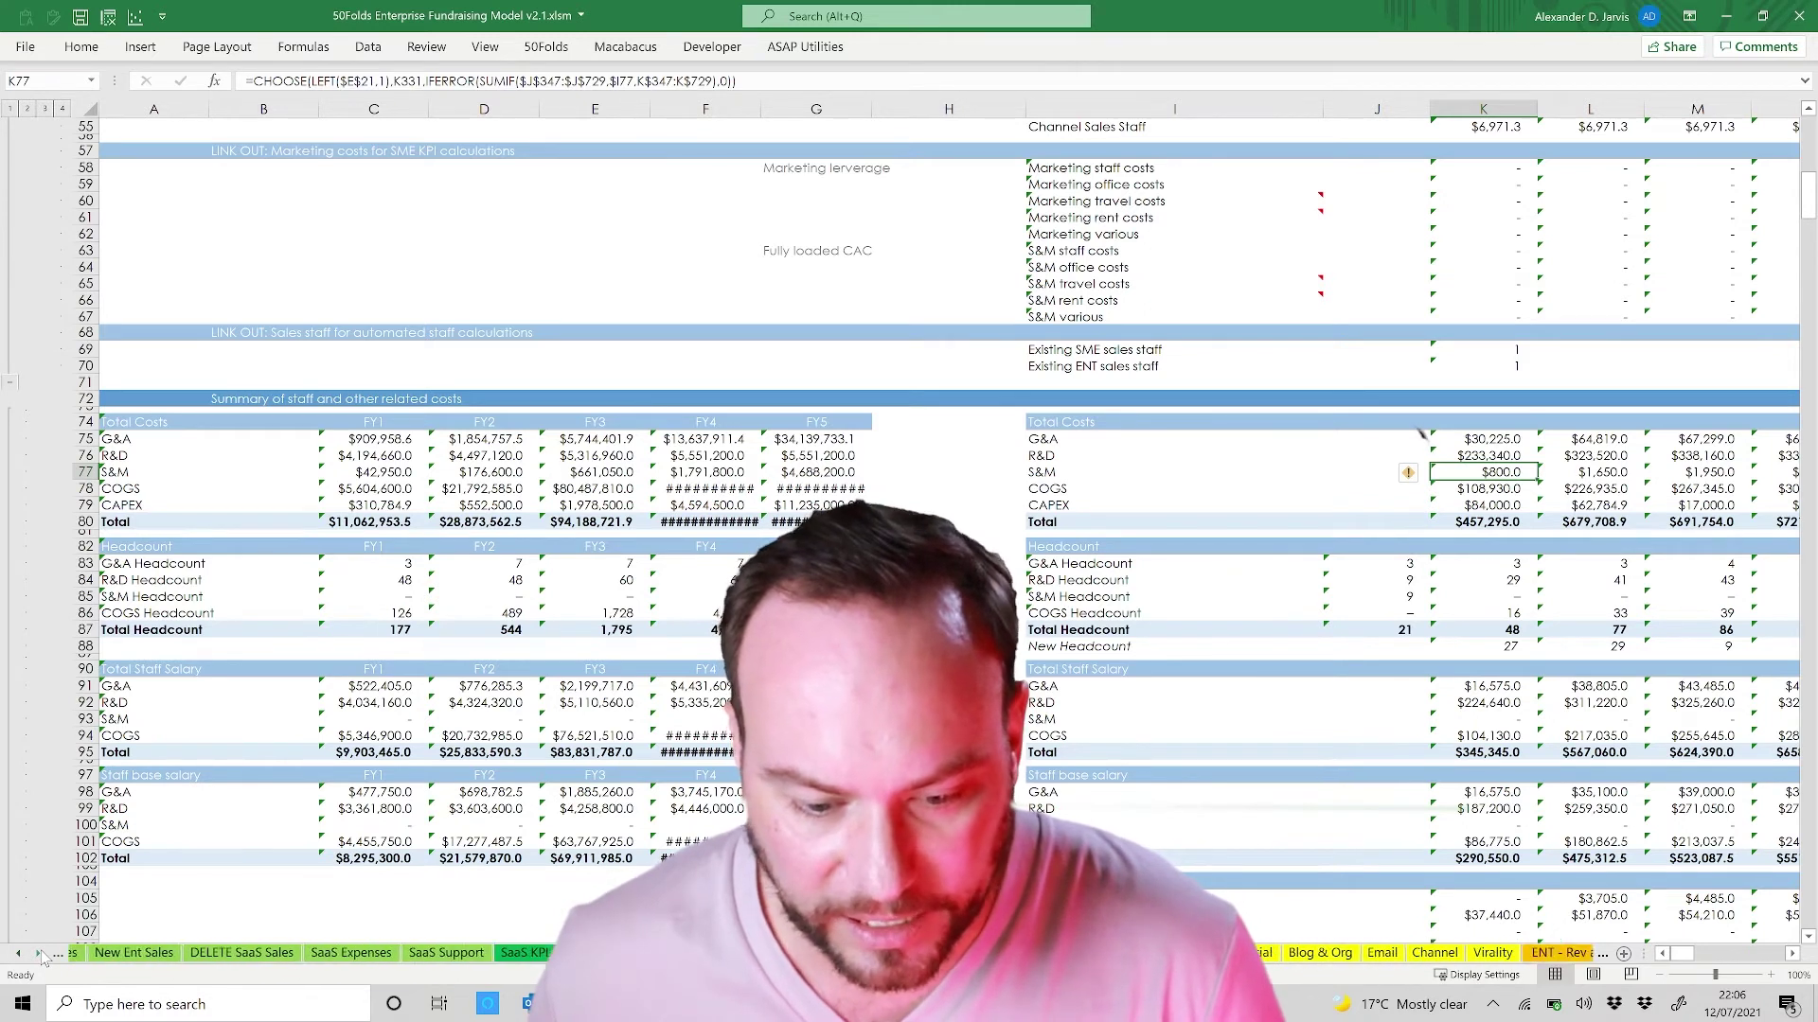
pyautogui.click(38, 953)
pyautogui.click(508, 954)
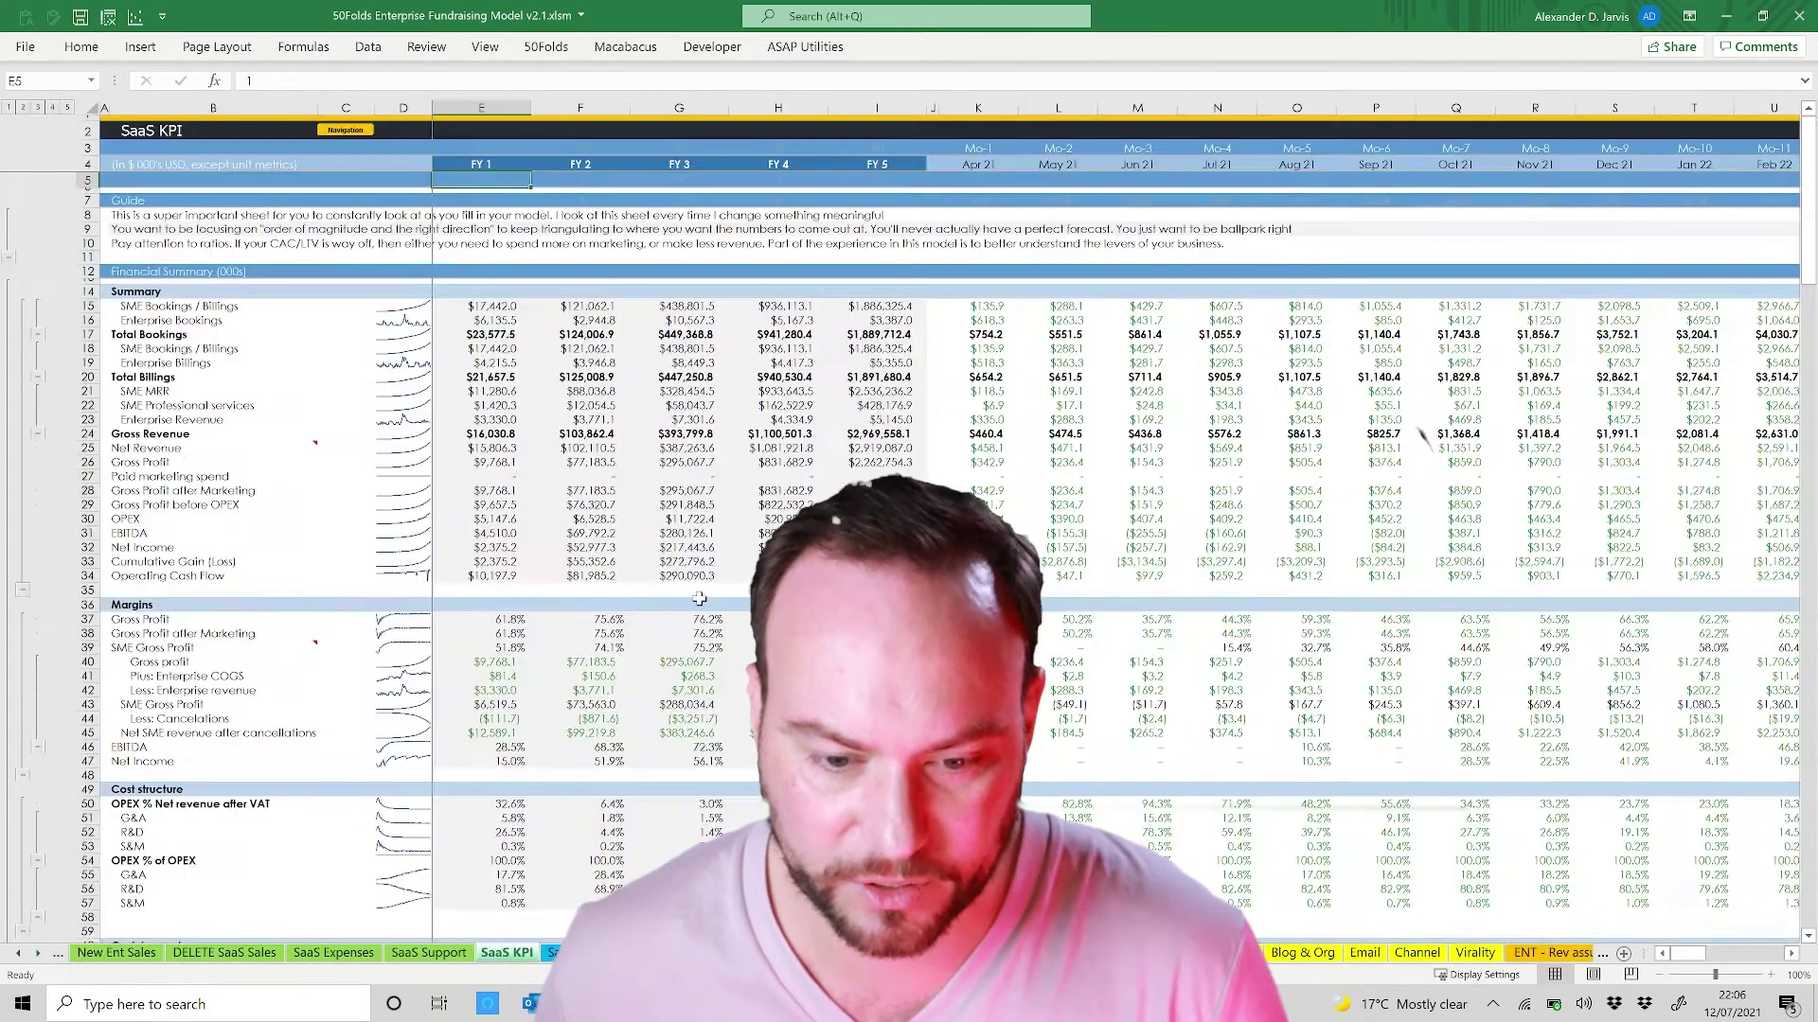
pyautogui.click(989, 519)
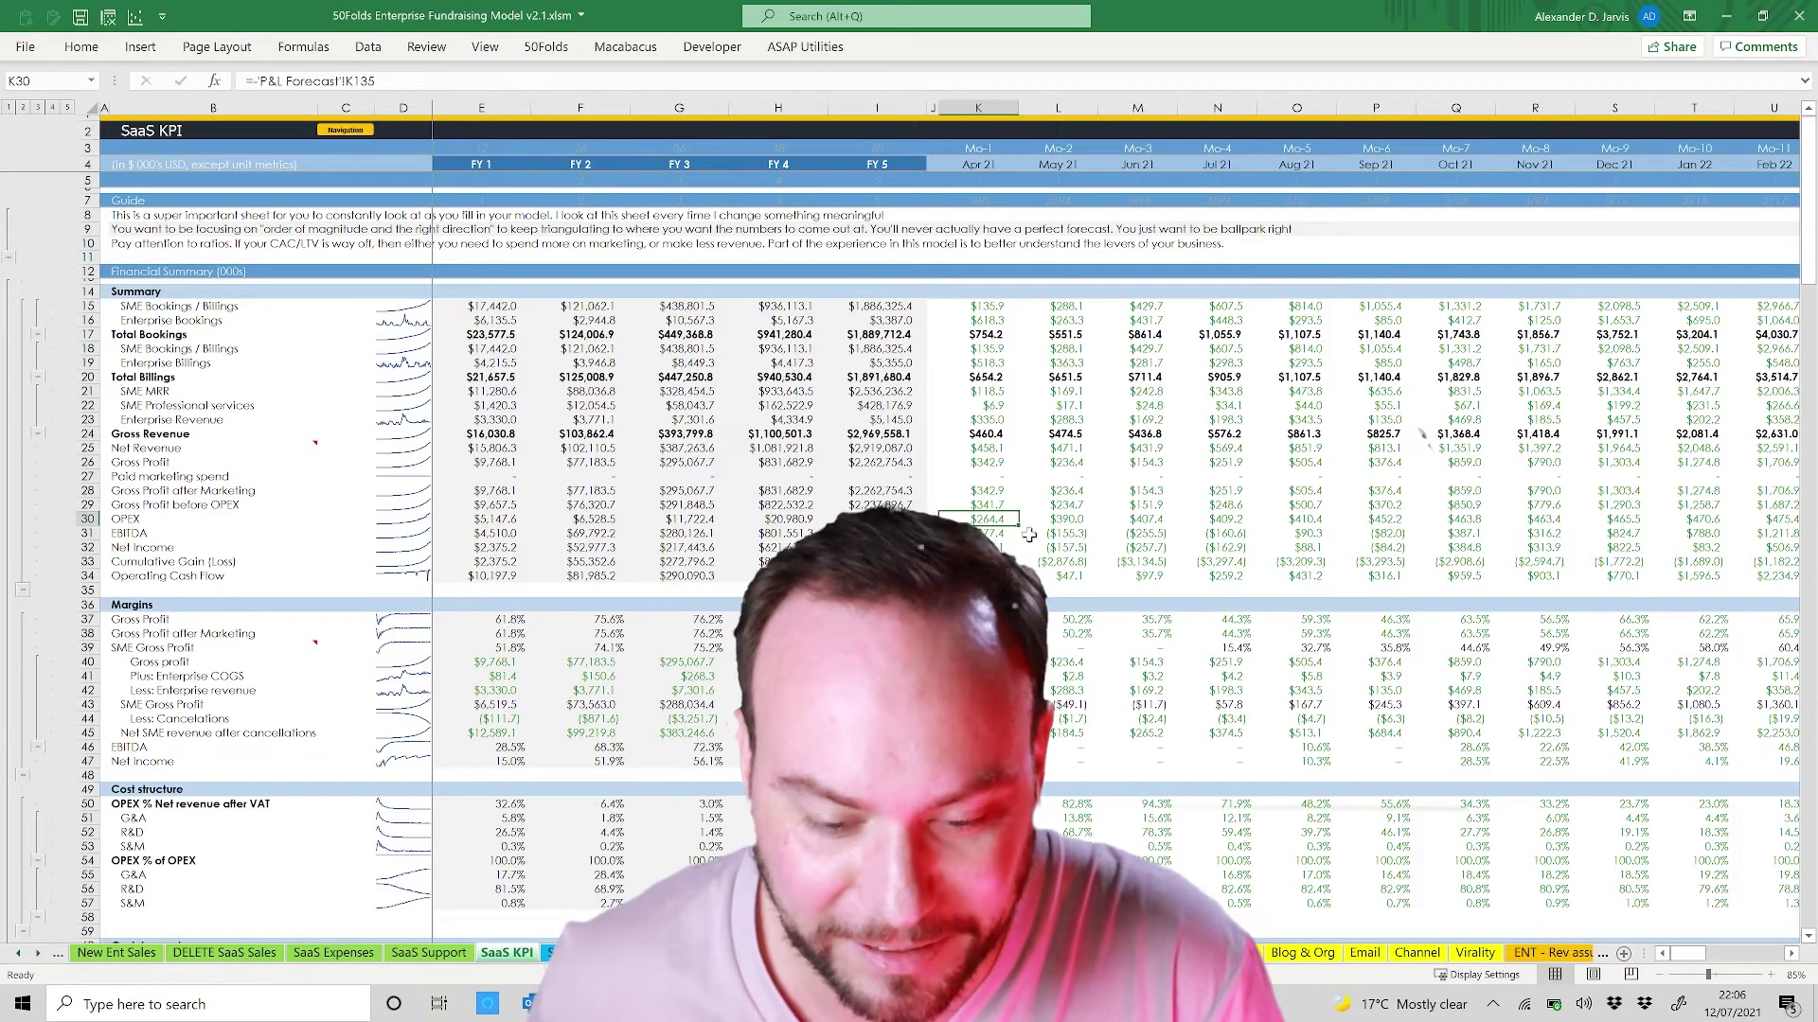
# Step: Inspect the May 21 Enterprise Revenue link formula in L23 and look through the KPI sections below it
pyautogui.click(1053, 417)
pyautogui.scroll(-10, 1124, 497)
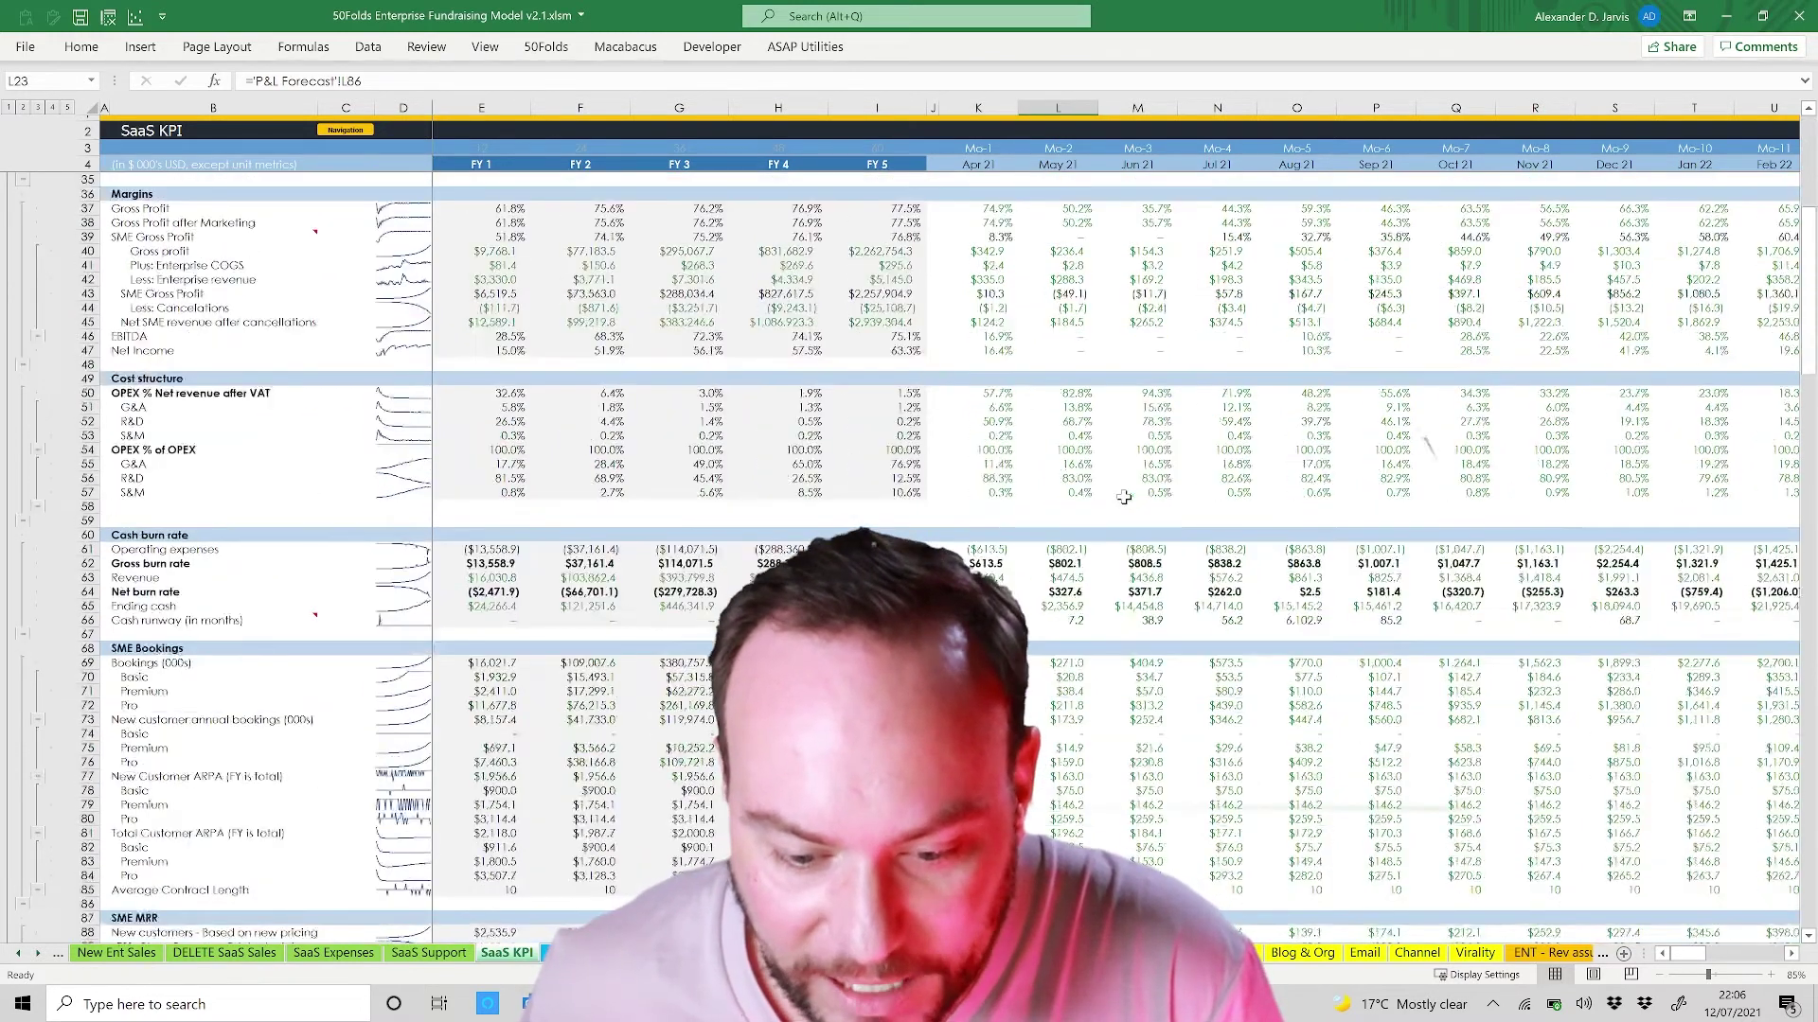
pyautogui.scroll(-20, 1066, 532)
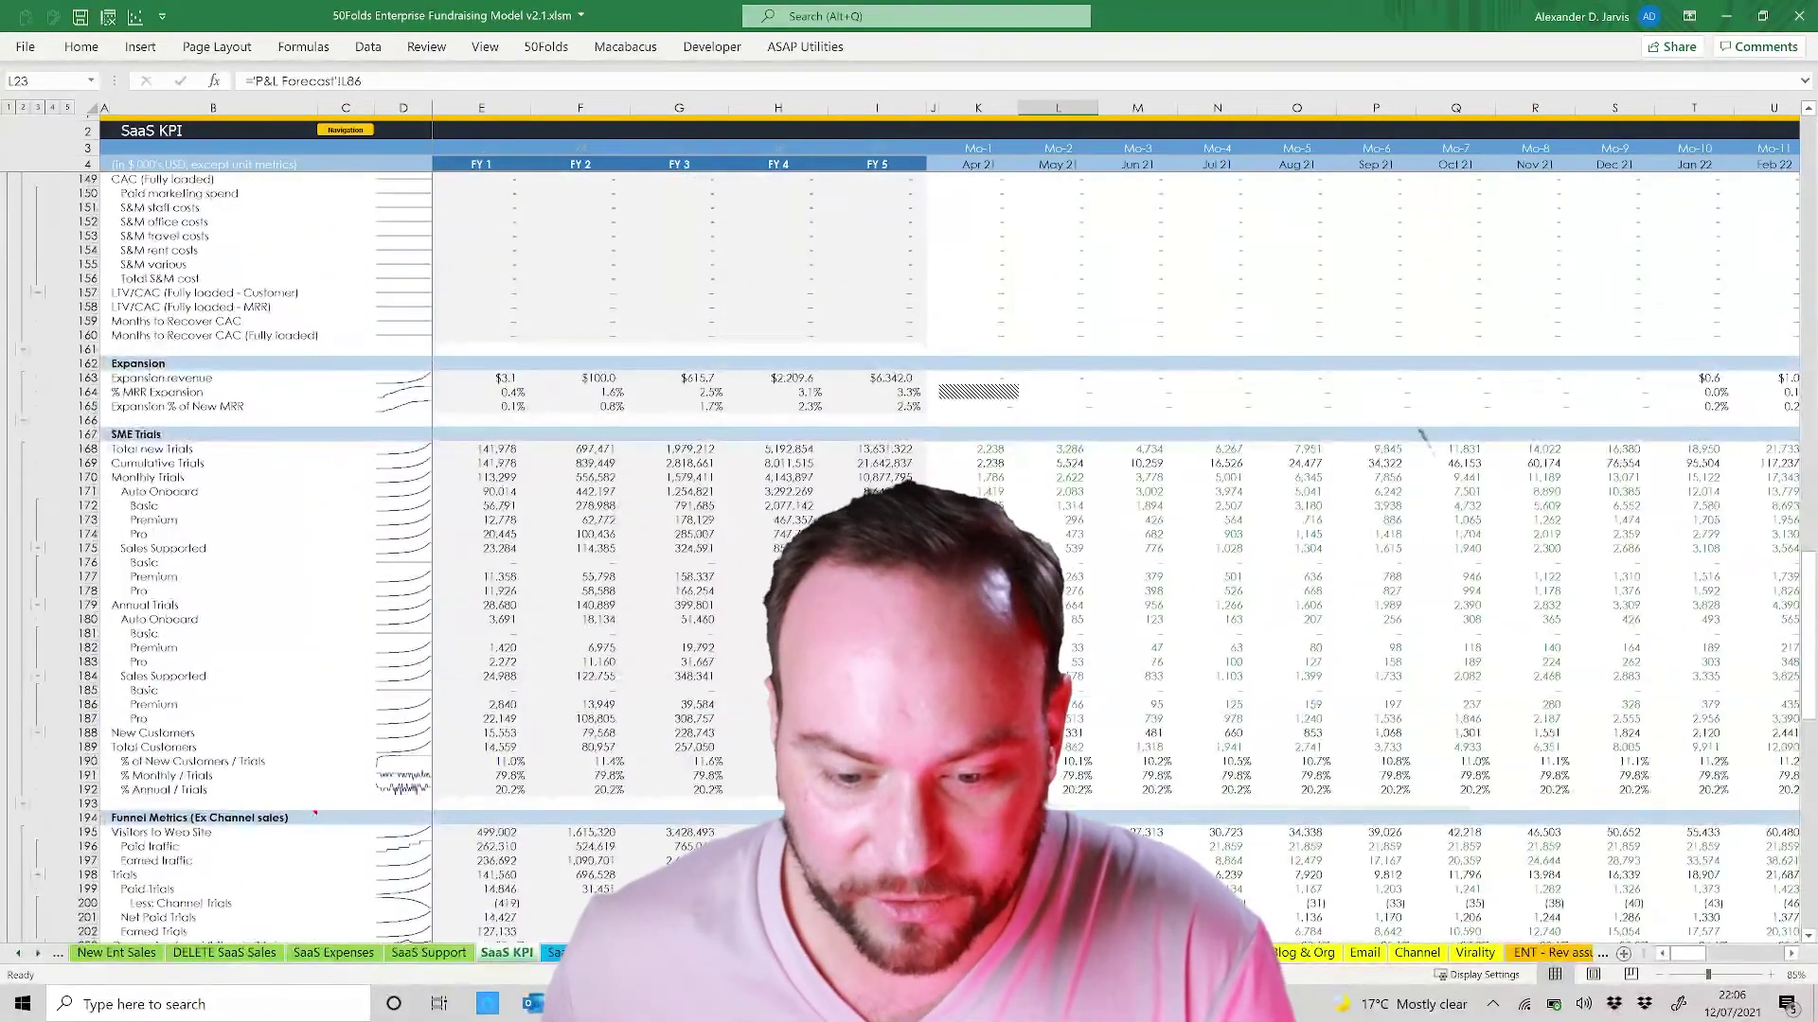
# Step: Set the font colour of the monthly SaaS KPI figures, from row 192 up to the Summary section across all months, to automatic black
pyautogui.click(978, 790)
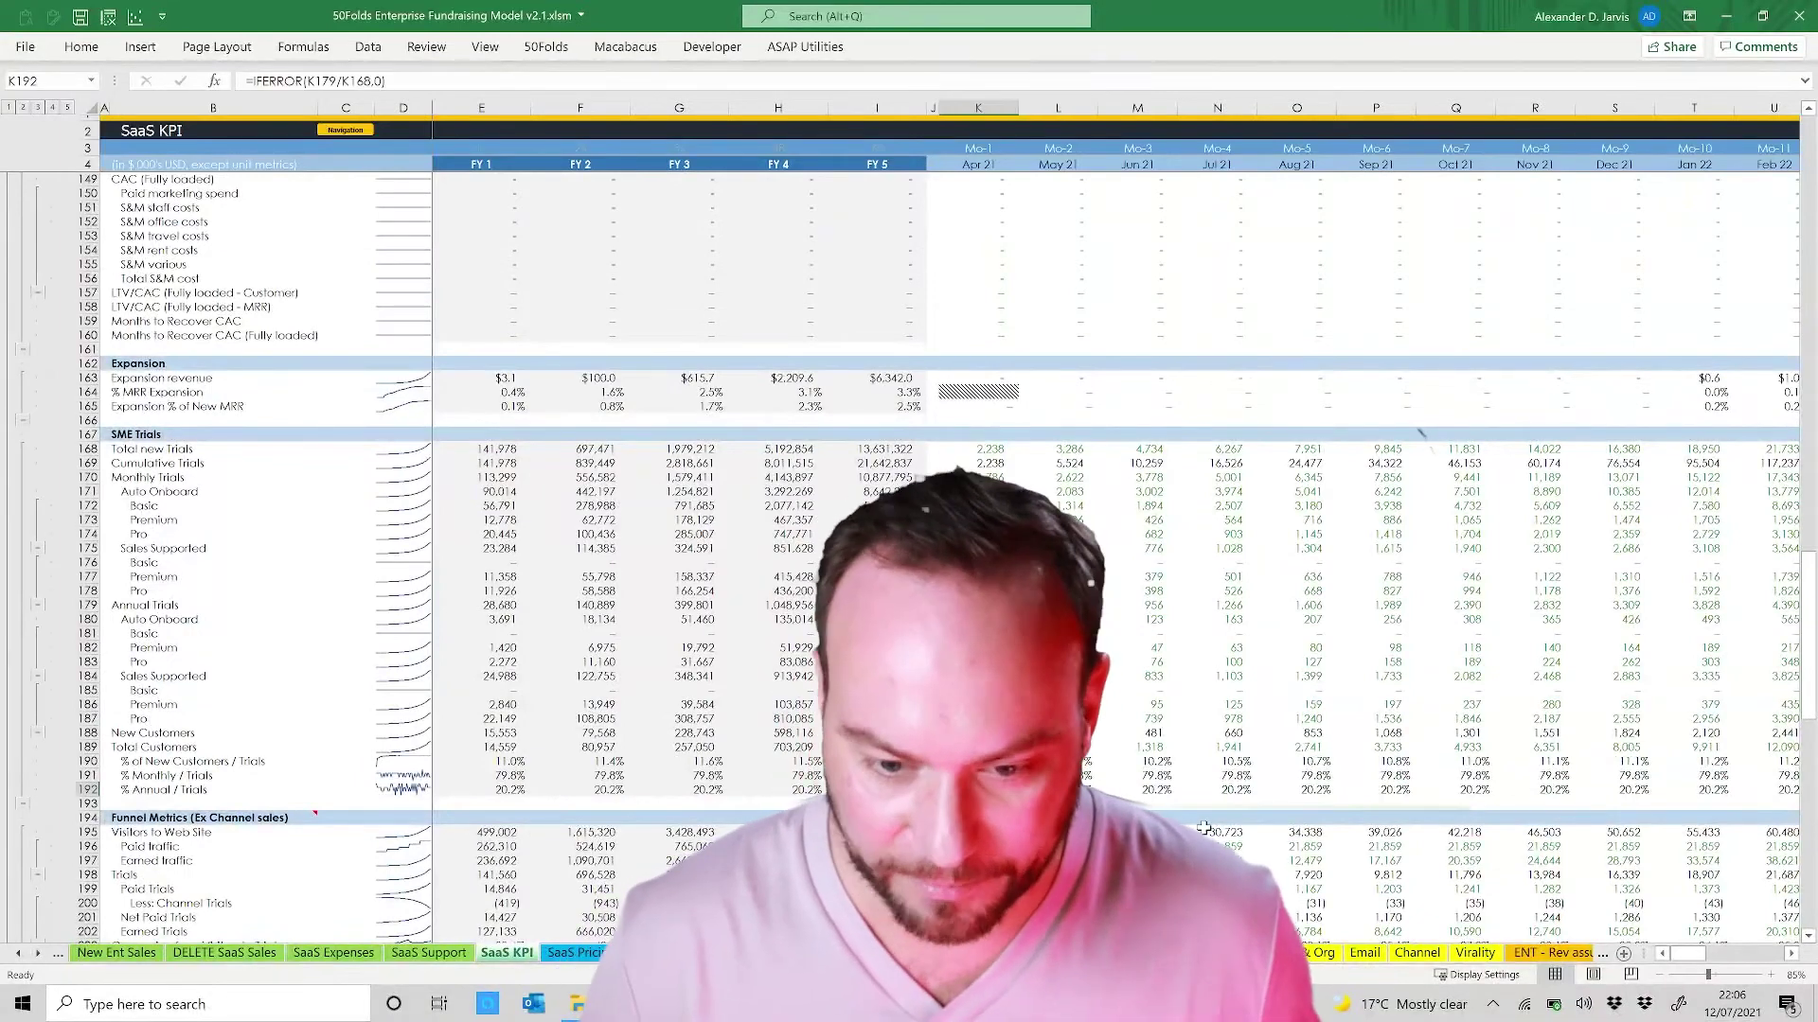
pyautogui.scroll(20, 1203, 828)
pyautogui.hotkey('ctrl', 'shift', 'Up')
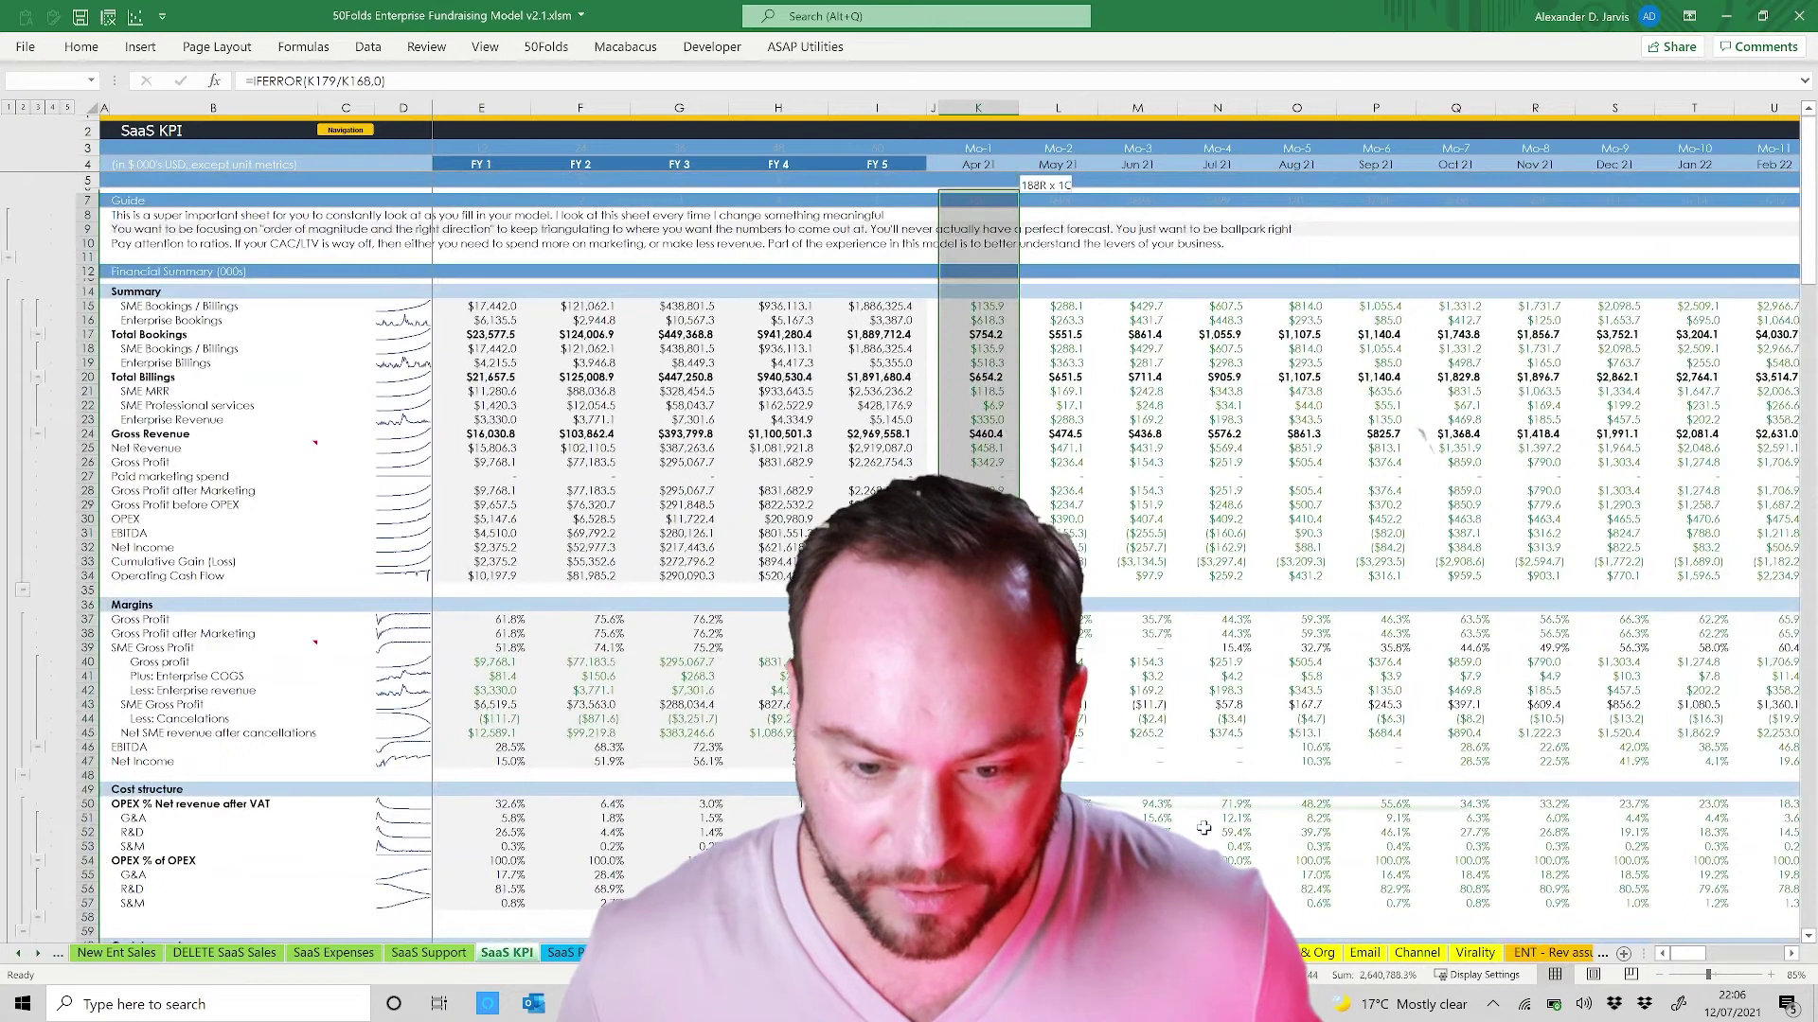
pyautogui.hotkey('ctrl', 'shift', 'Right')
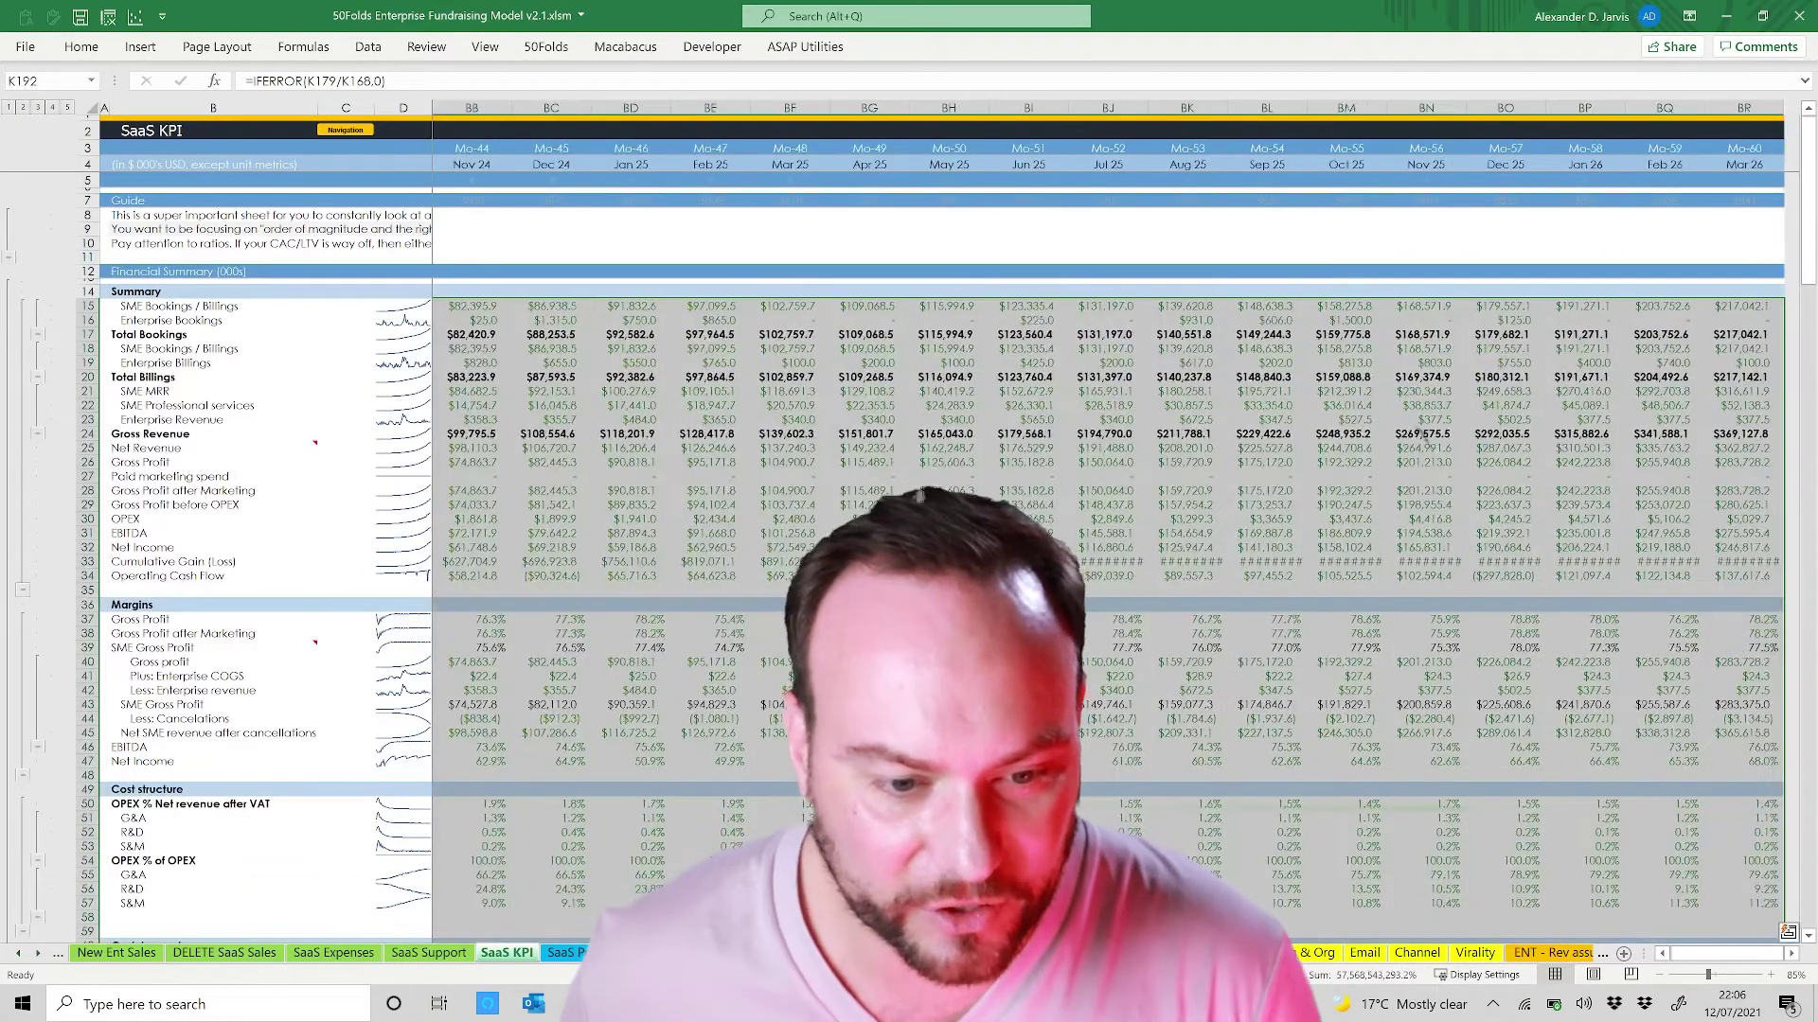
pyautogui.click(81, 46)
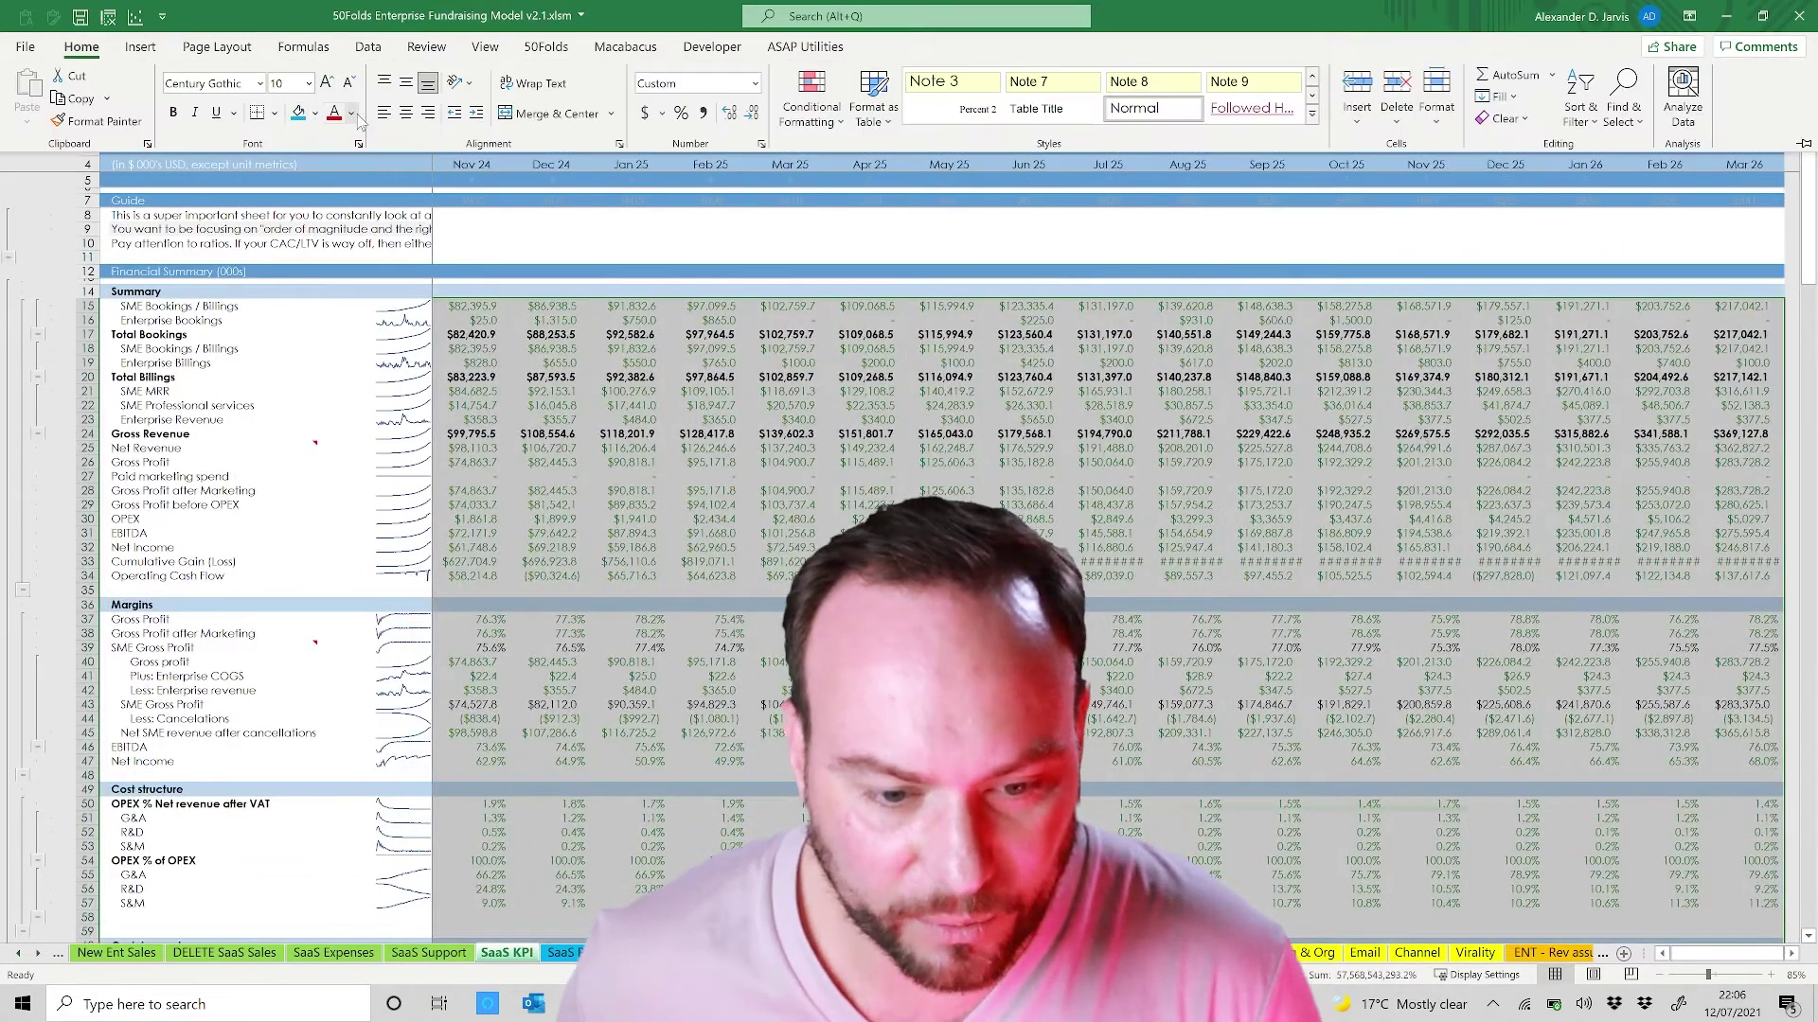
pyautogui.click(351, 112)
pyautogui.click(369, 140)
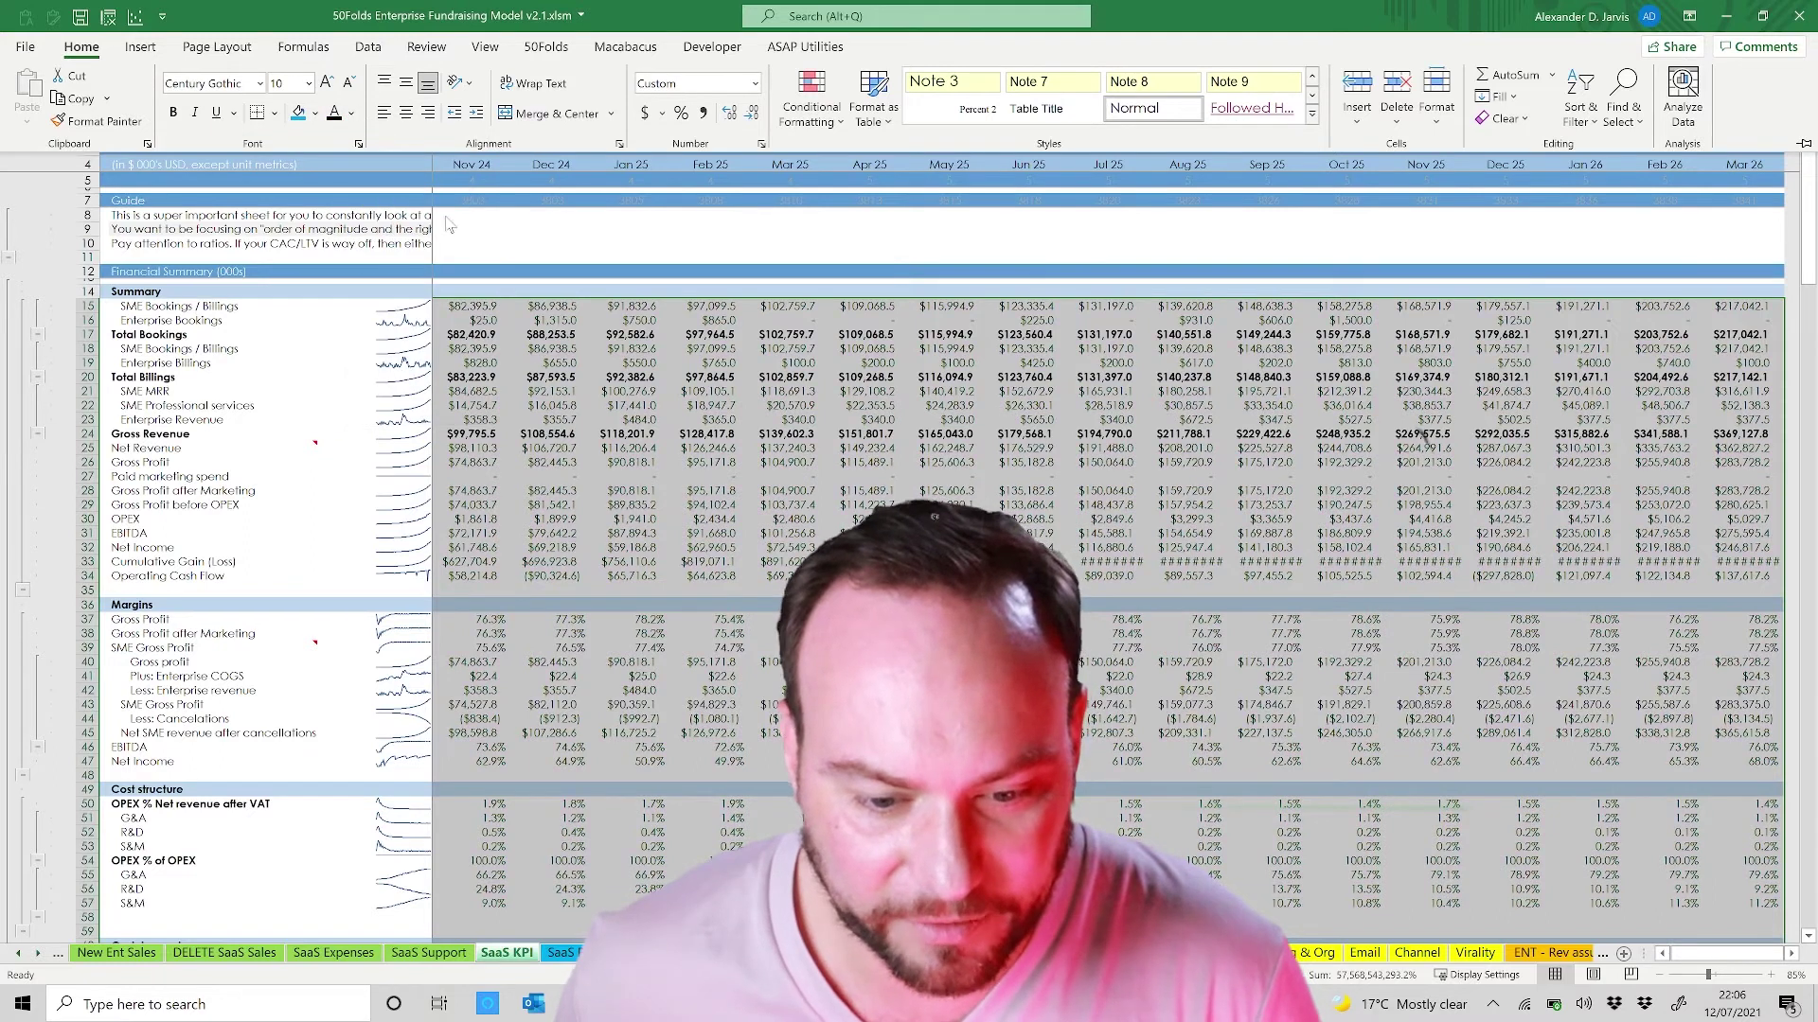
pyautogui.hotkey('ctrl', 'BackSpace')
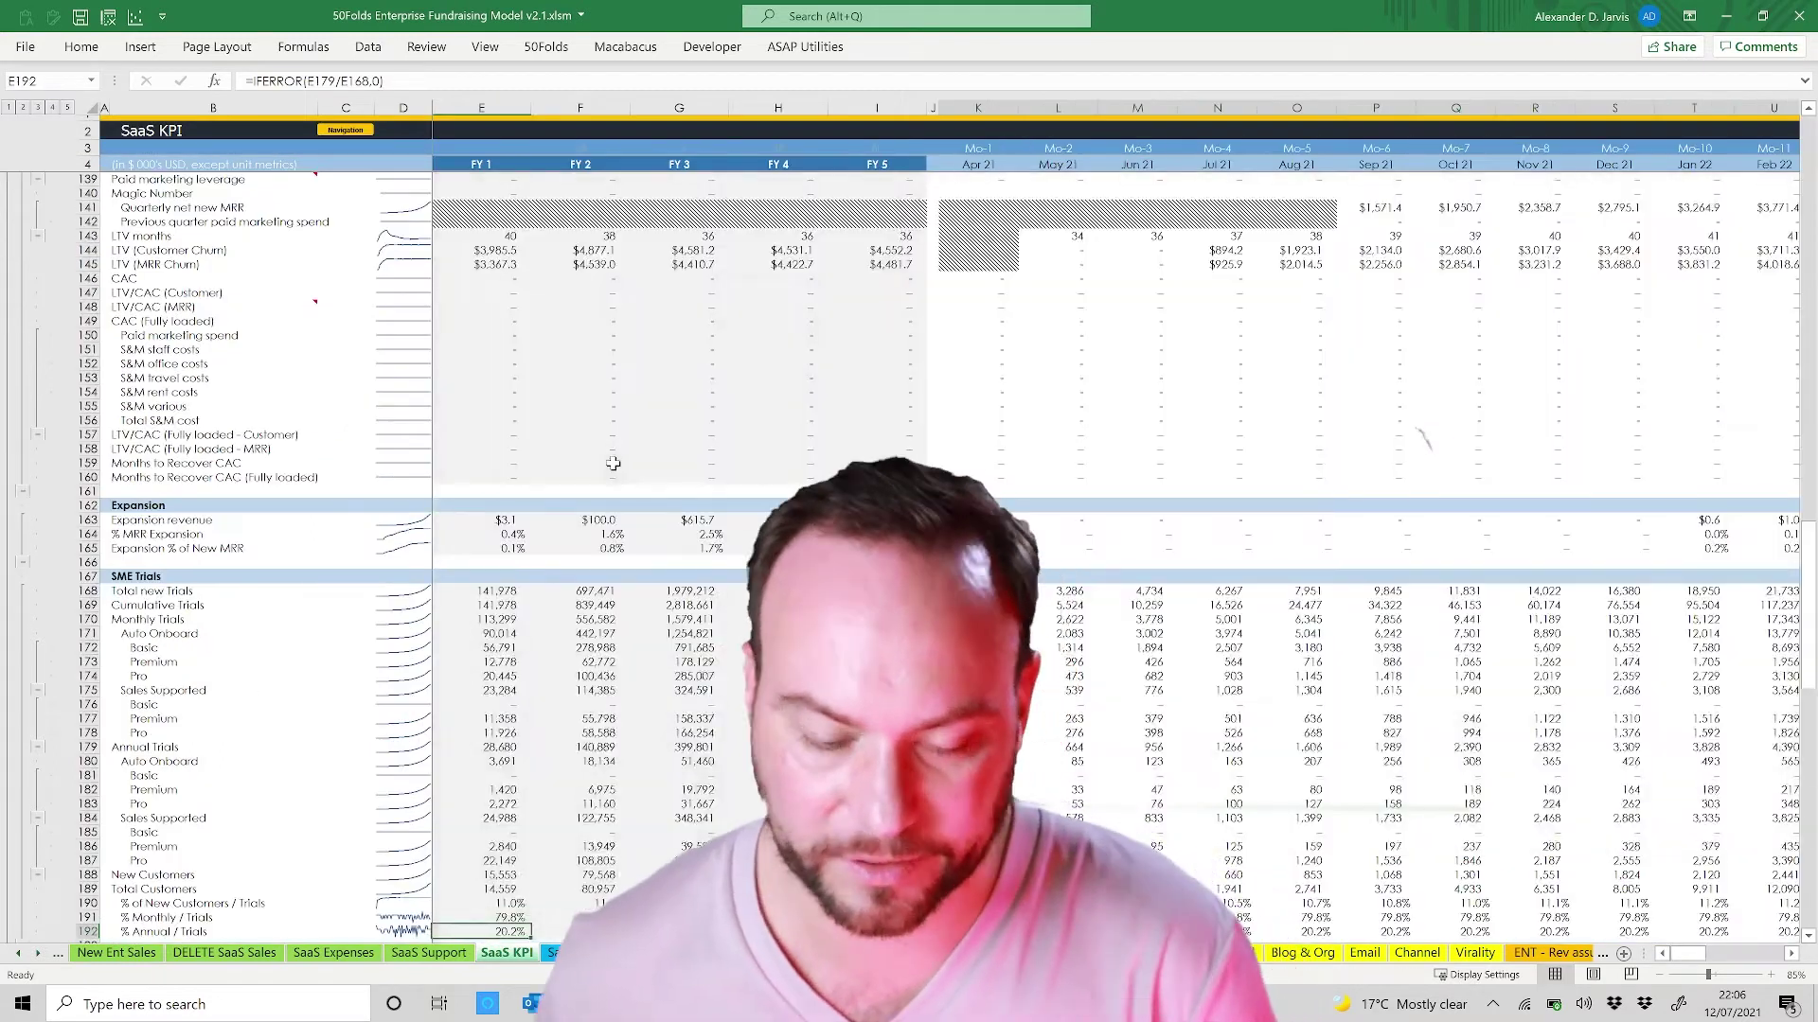
# Step: Inspect the black-font SaaS Conv link formulas in the SME Trials cells L178, K171 and L181
pyautogui.click(1033, 471)
pyautogui.scroll(-6, 1048, 441)
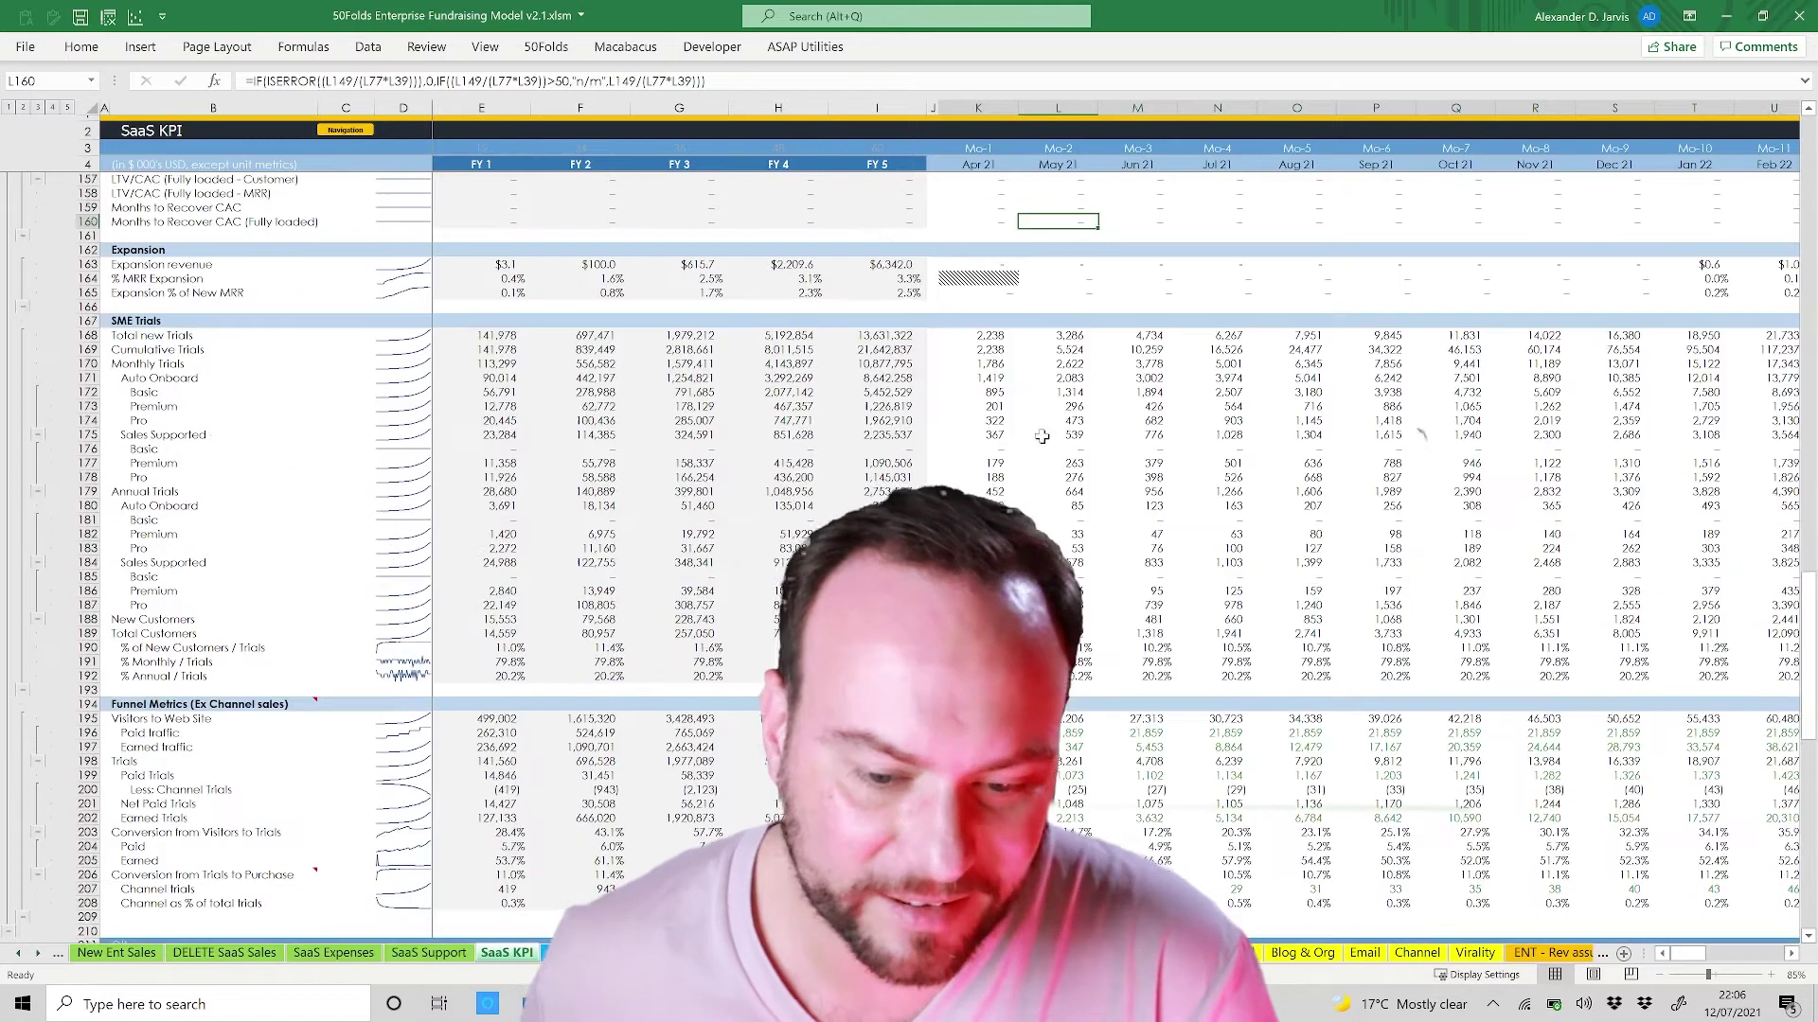
pyautogui.click(1058, 477)
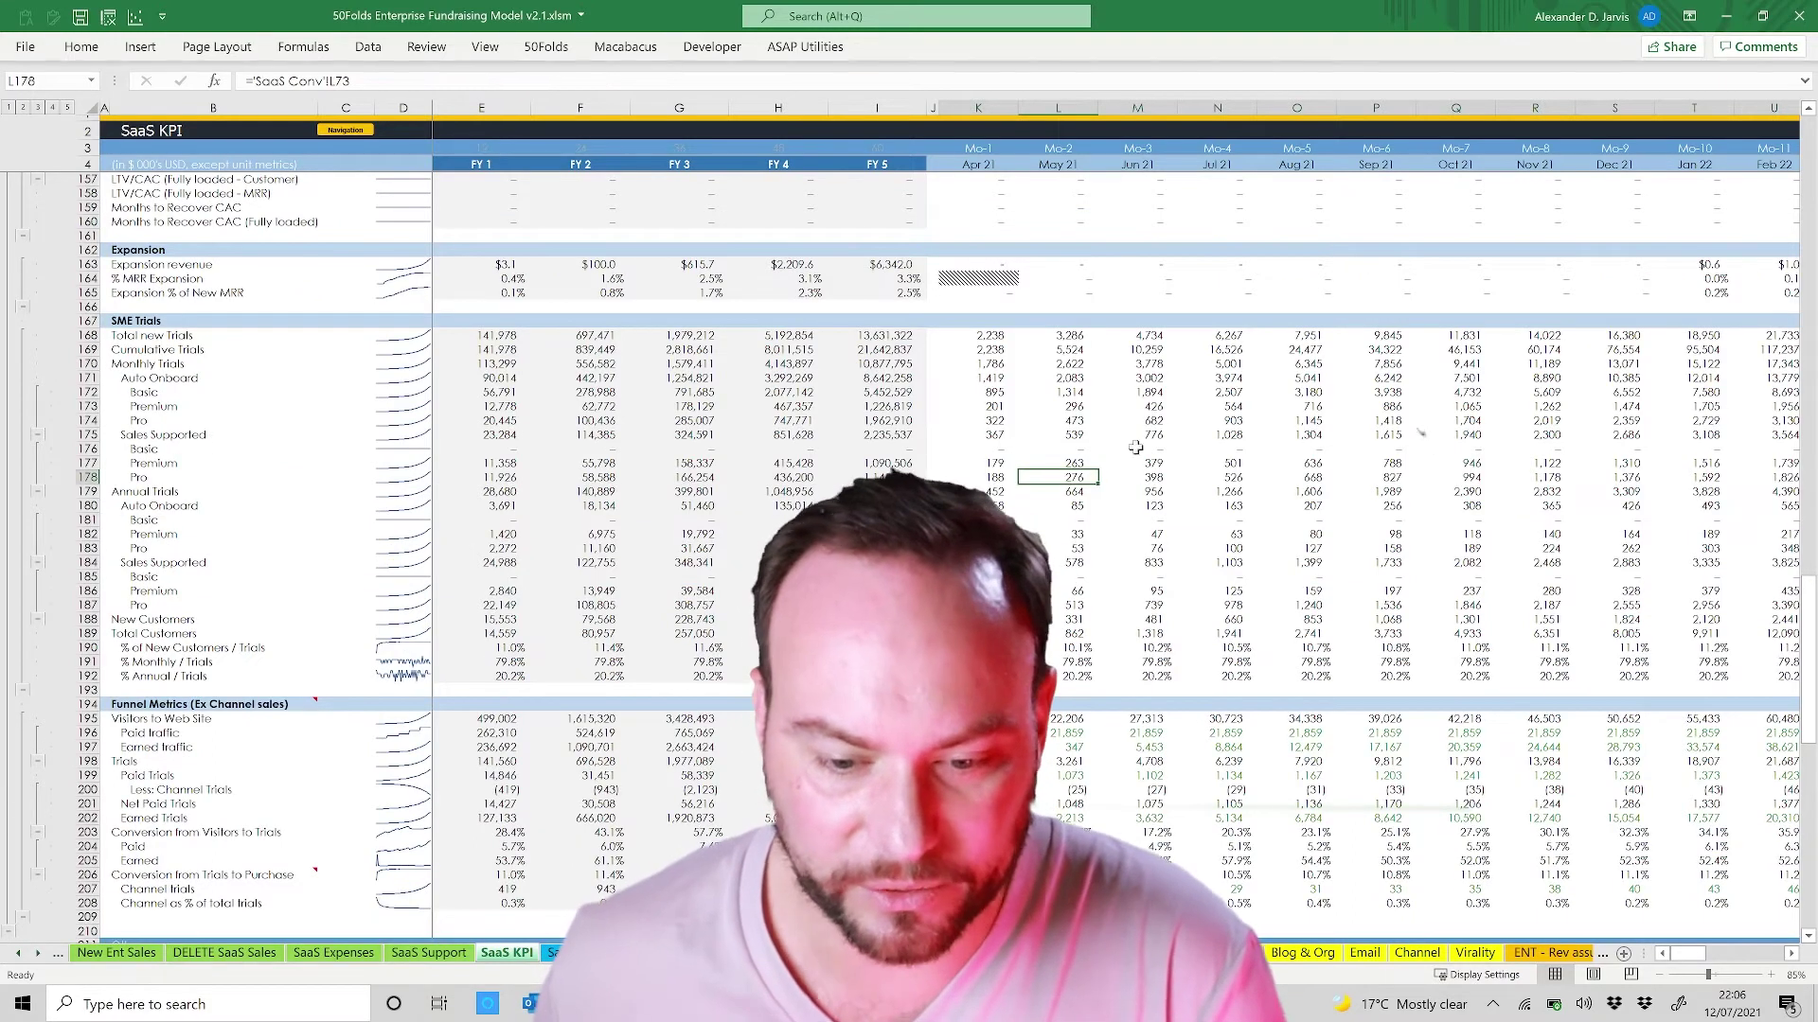
pyautogui.click(1000, 378)
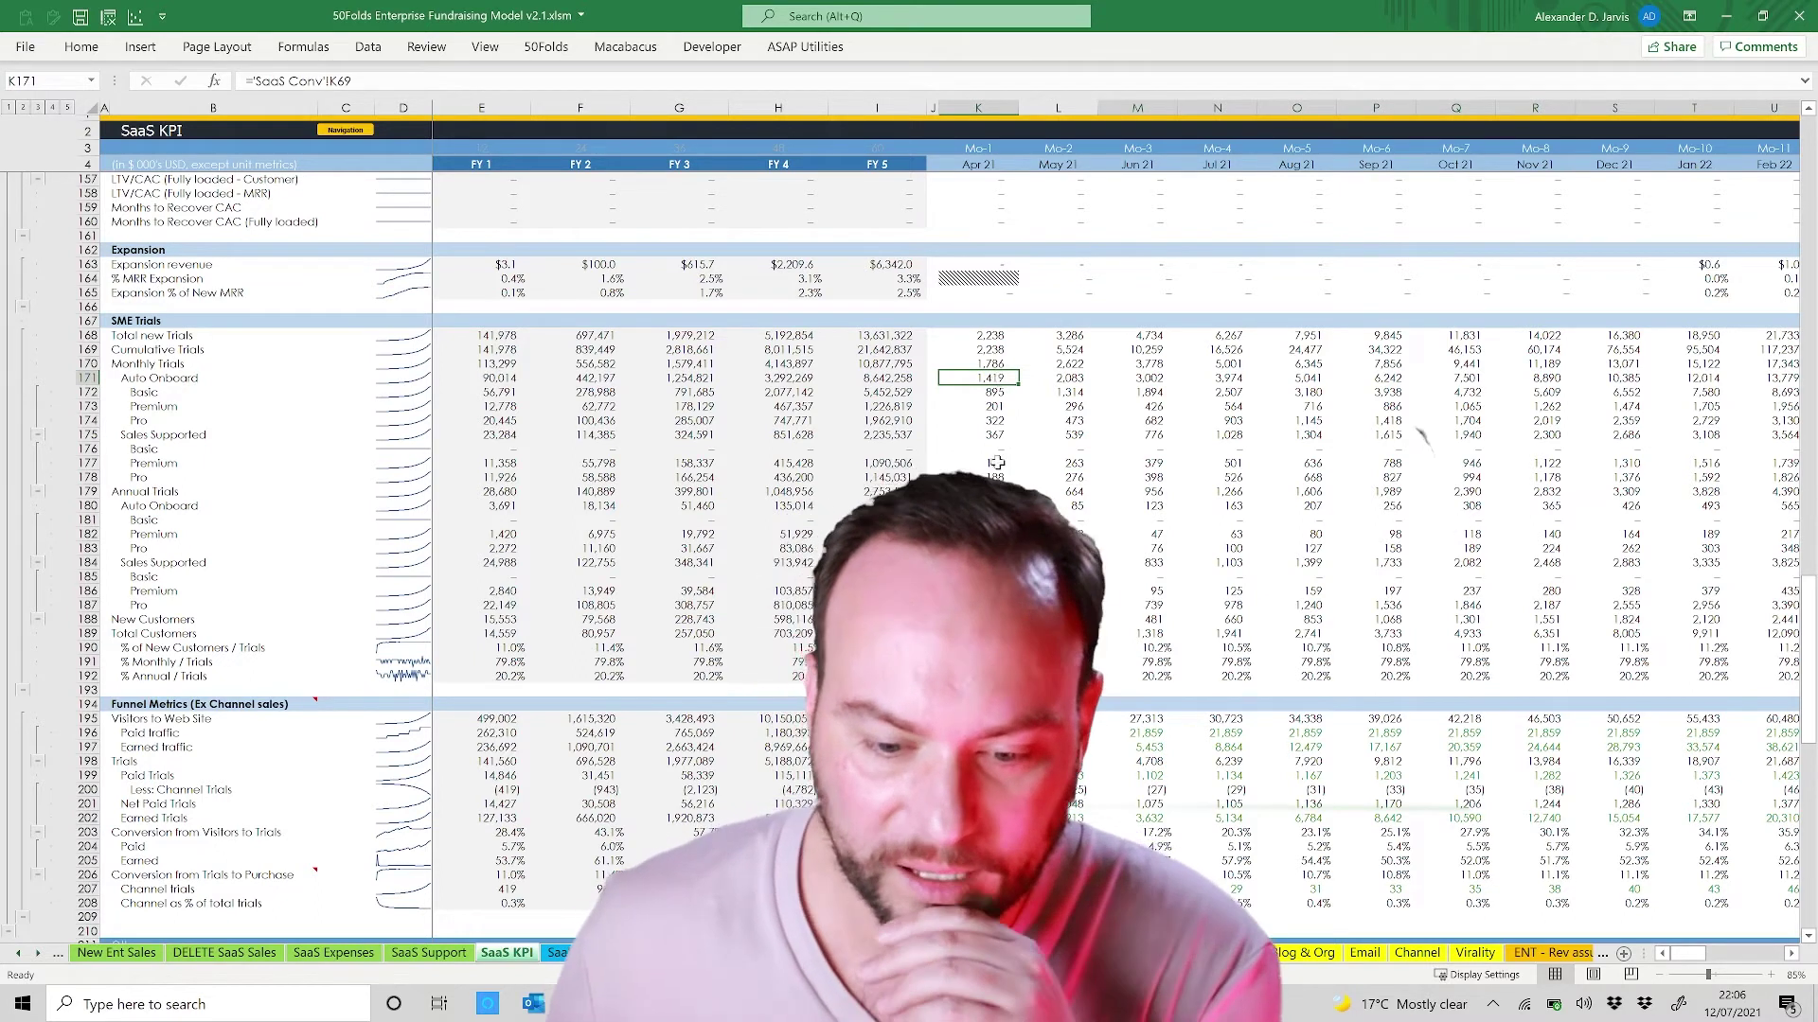
pyautogui.click(1055, 513)
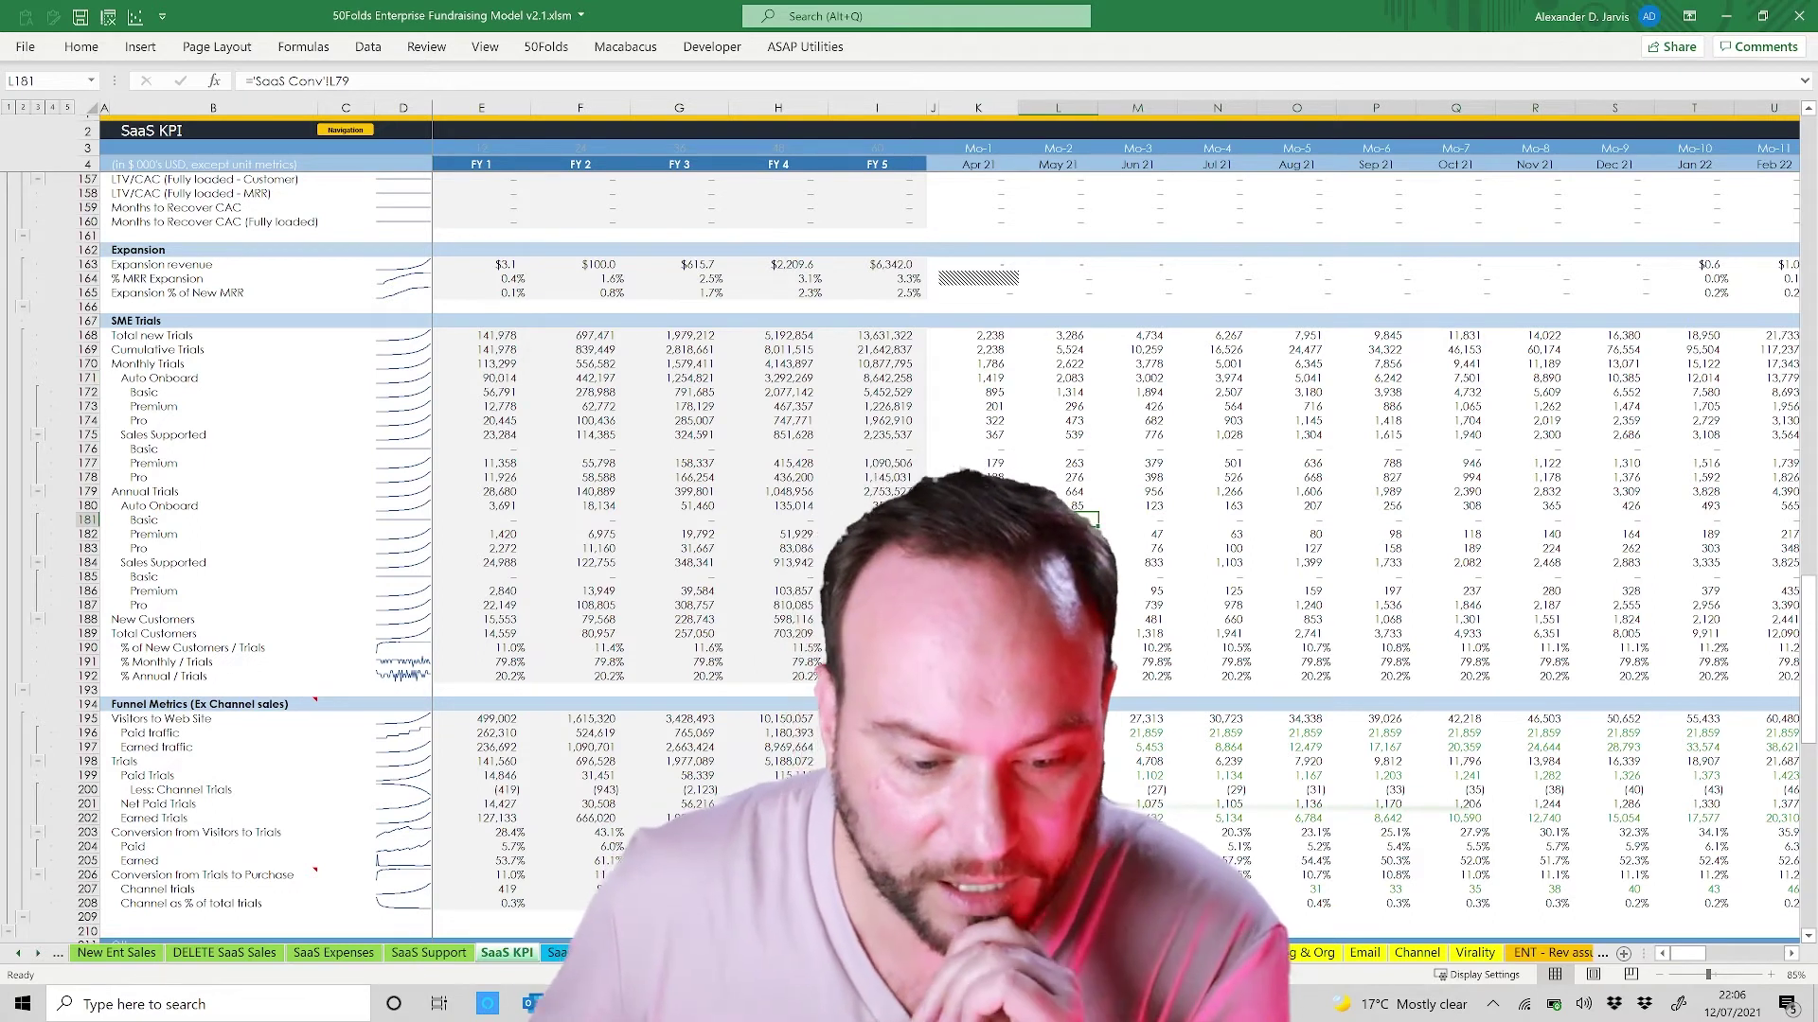
# Step: Open the P&L for deck sheet and bring its summary table into view from cell A1
pyautogui.click(17, 954)
pyautogui.click(17, 955)
pyautogui.click(17, 955)
pyautogui.click(17, 954)
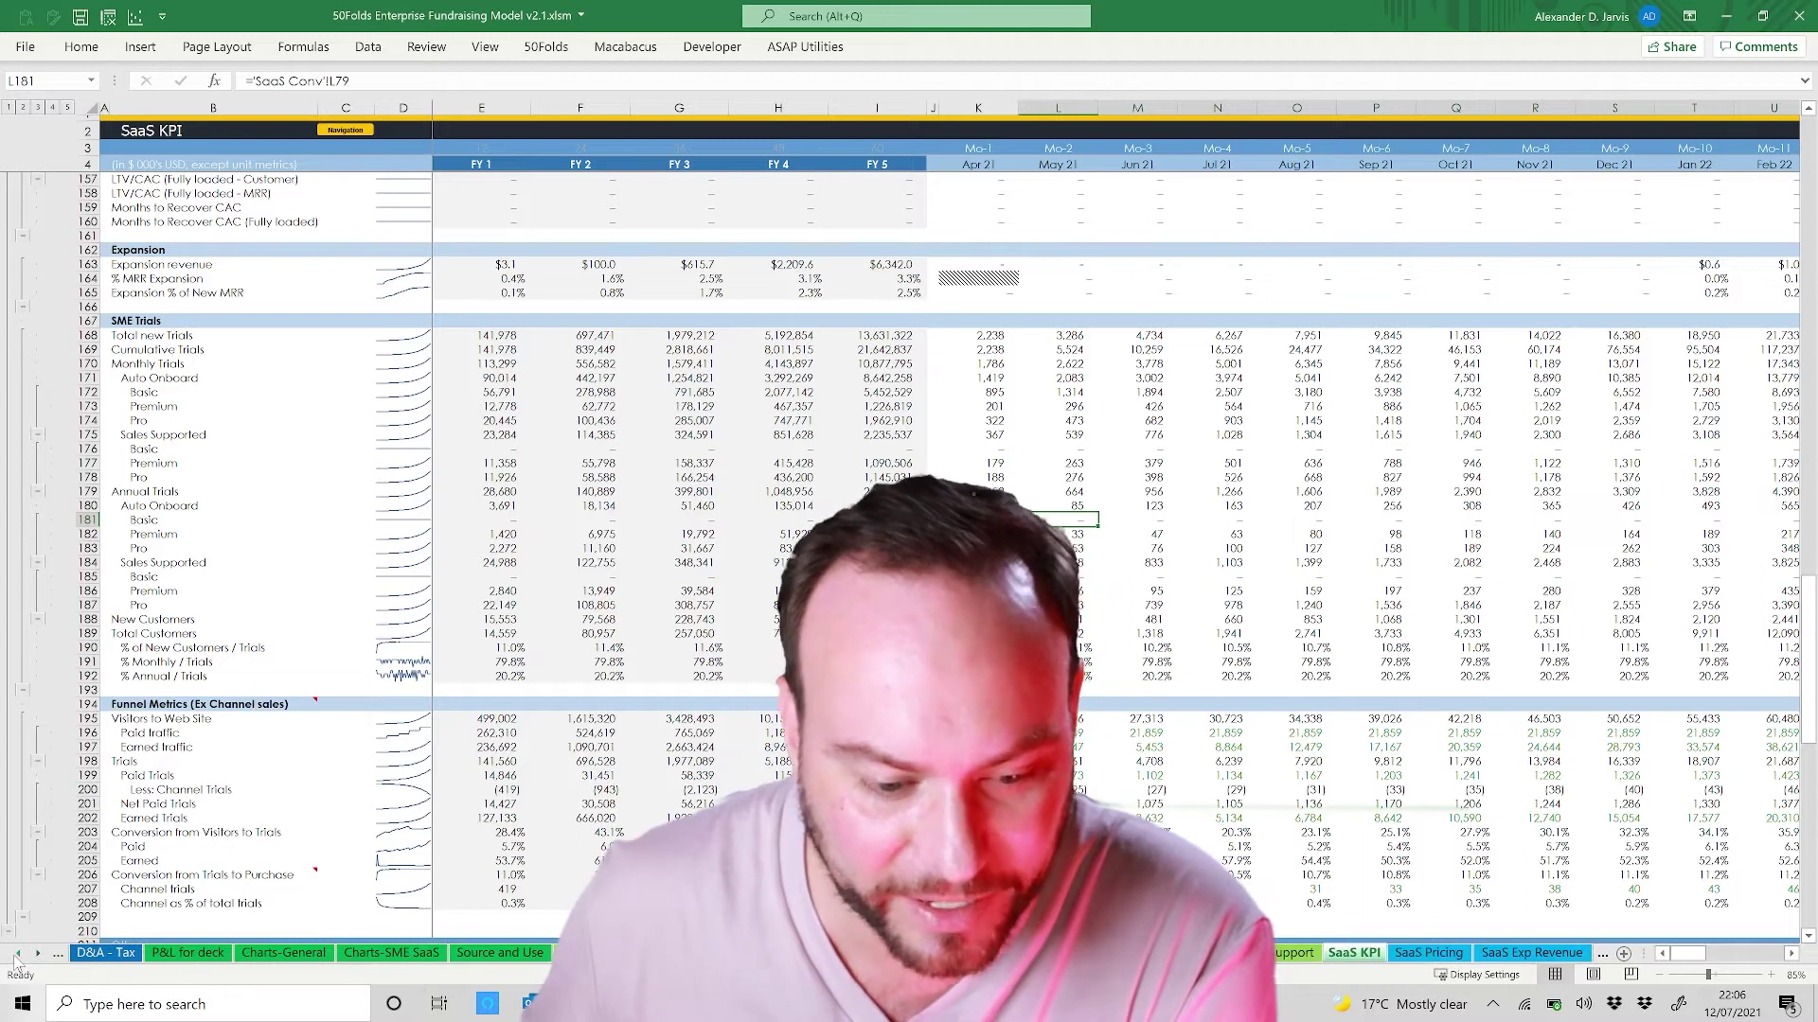
pyautogui.click(17, 955)
pyautogui.click(17, 954)
pyautogui.click(414, 962)
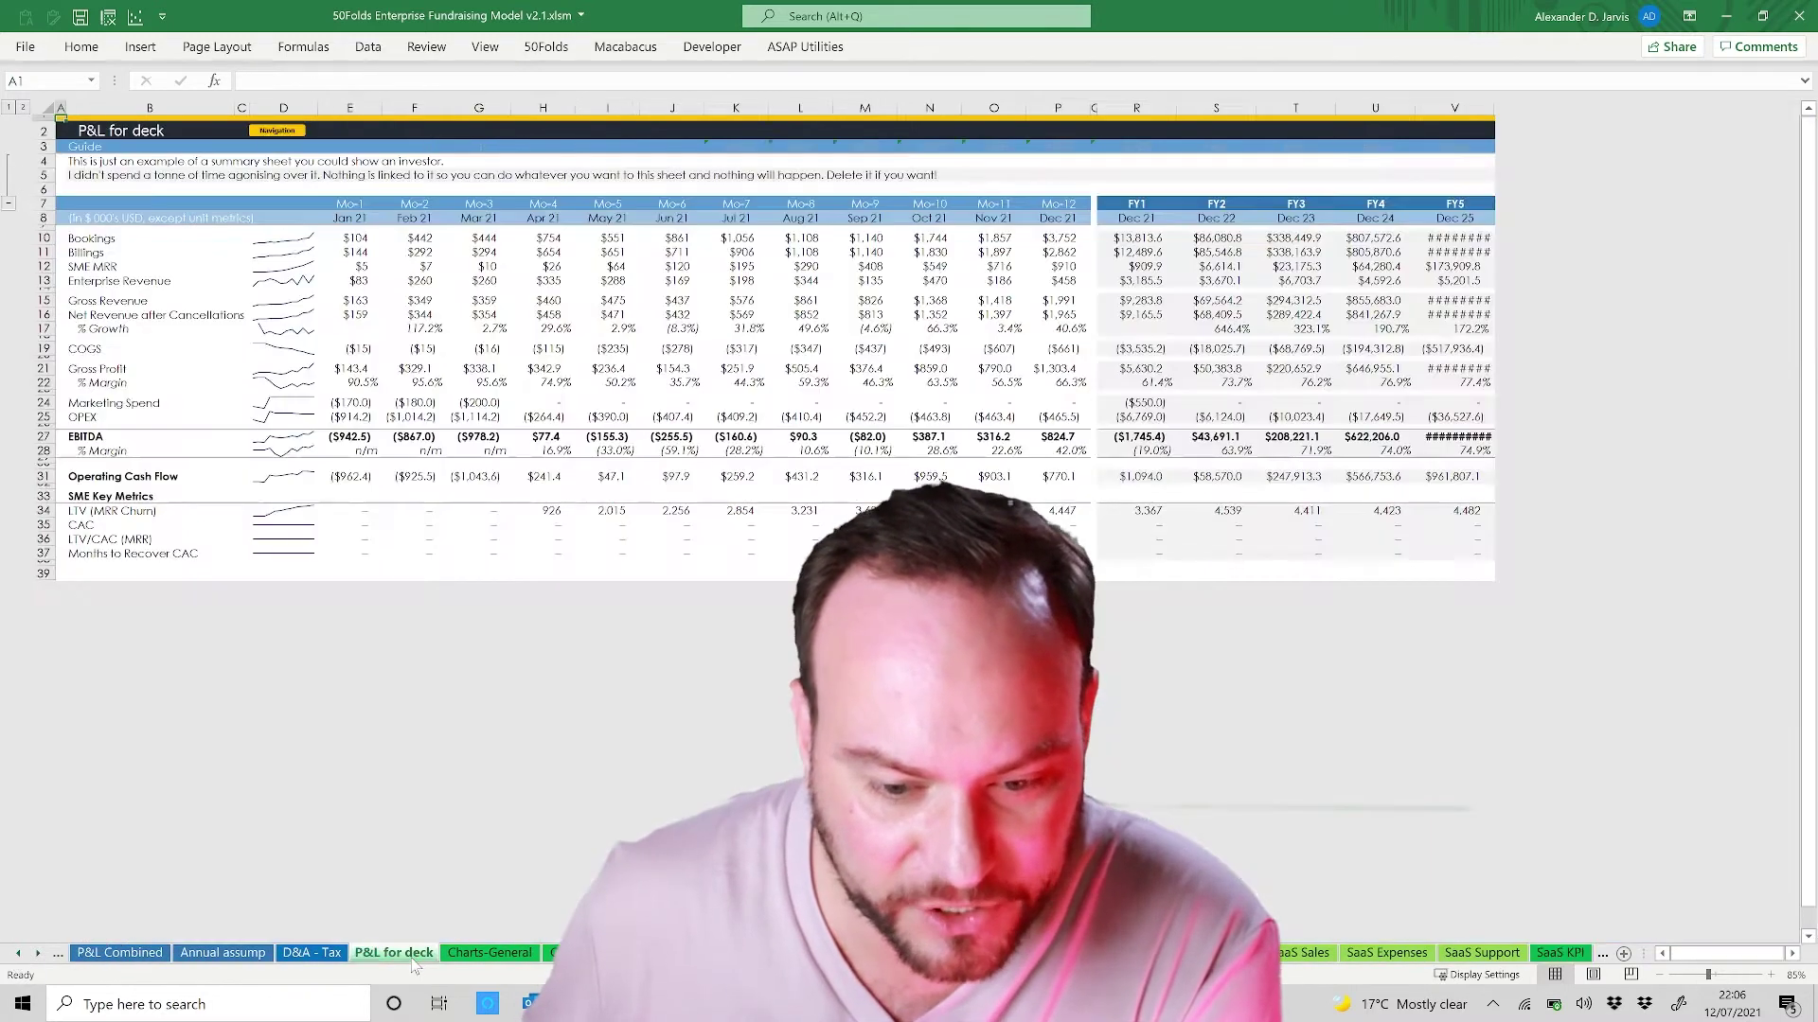
pyautogui.click(698, 427)
pyautogui.scroll(2, 702, 437)
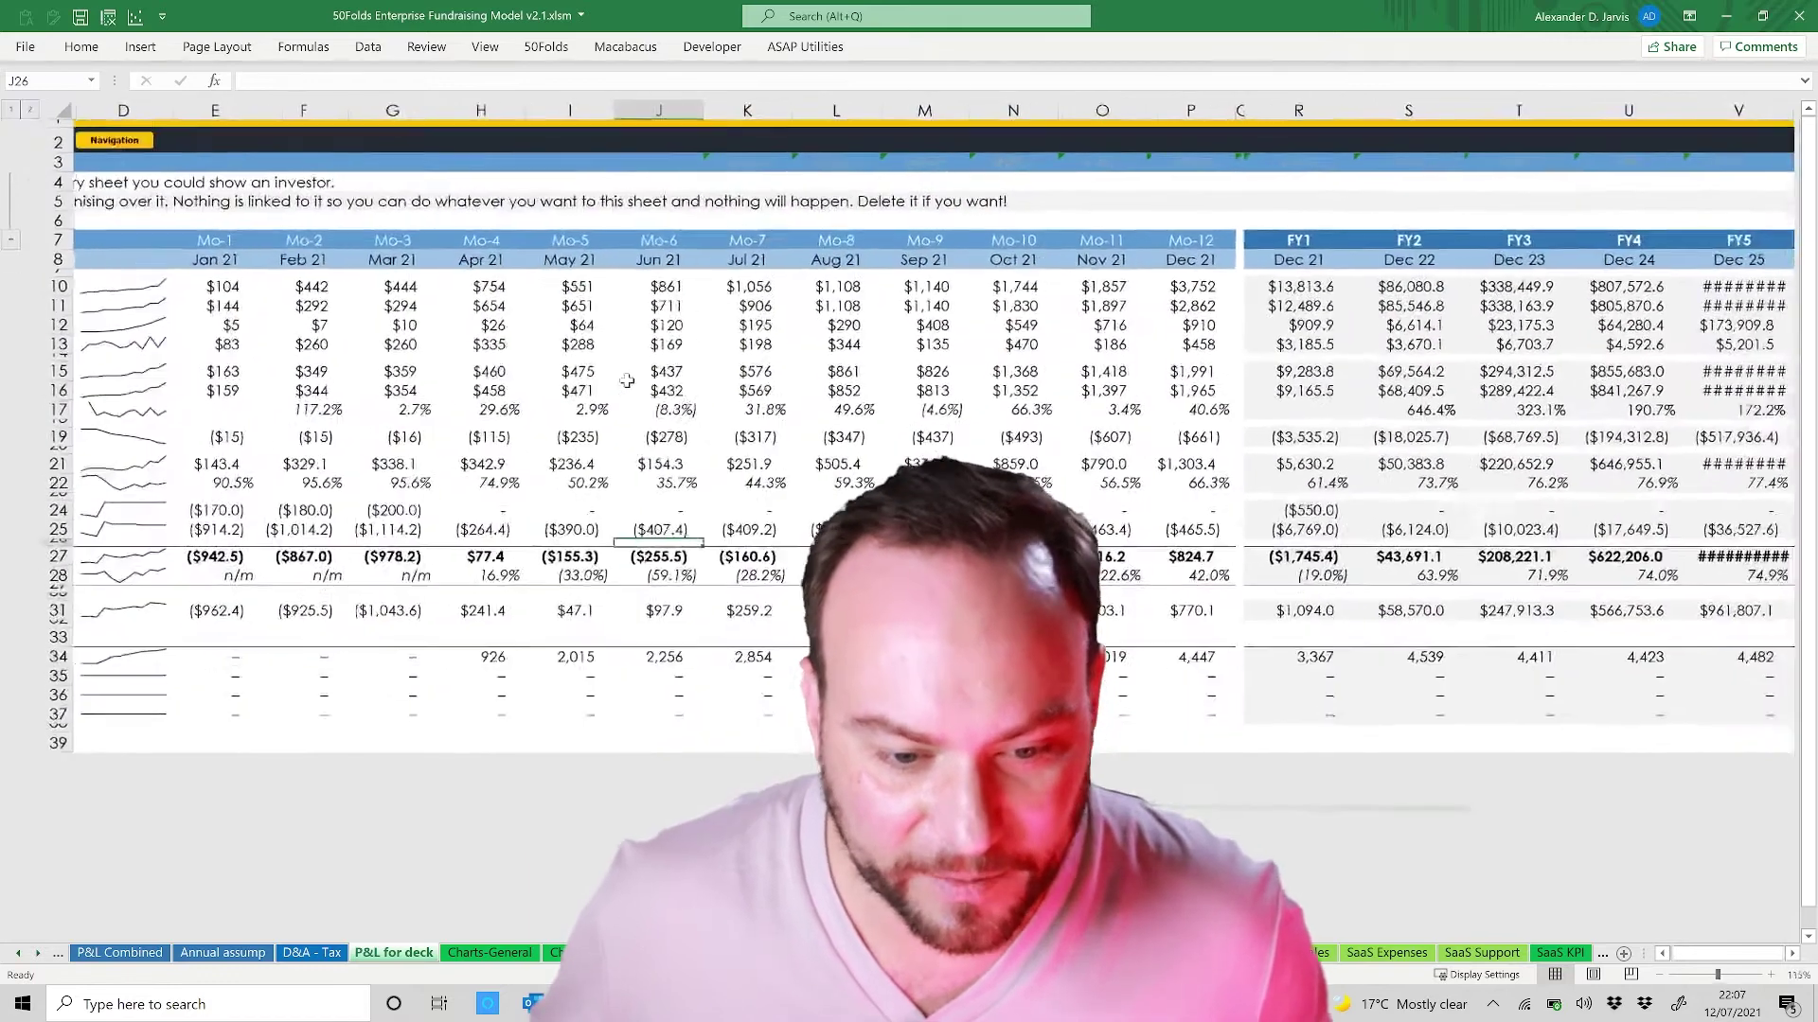
pyautogui.click(627, 382)
pyautogui.hotkey('ctrl', 'Home')
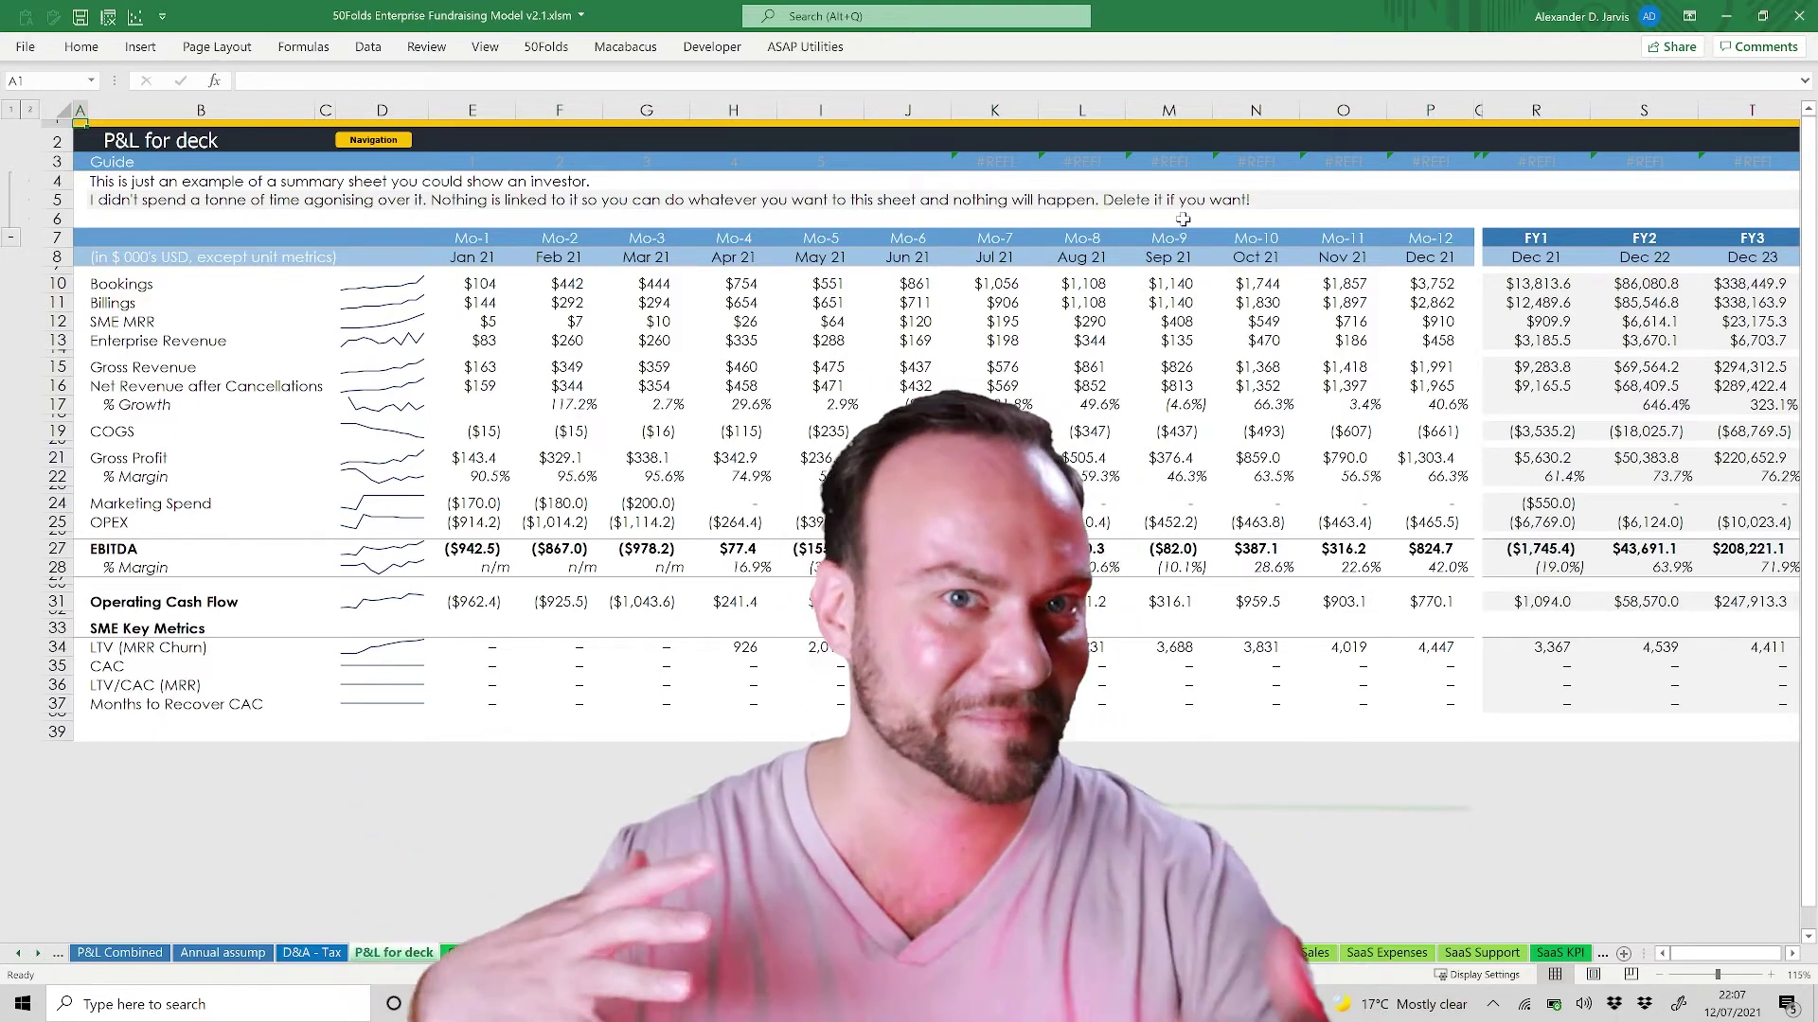
# Step: Inspect the Jun 21 column formulas, from the Bookings link in J10 through J16 down to the CAC formula in J35
pyautogui.click(888, 285)
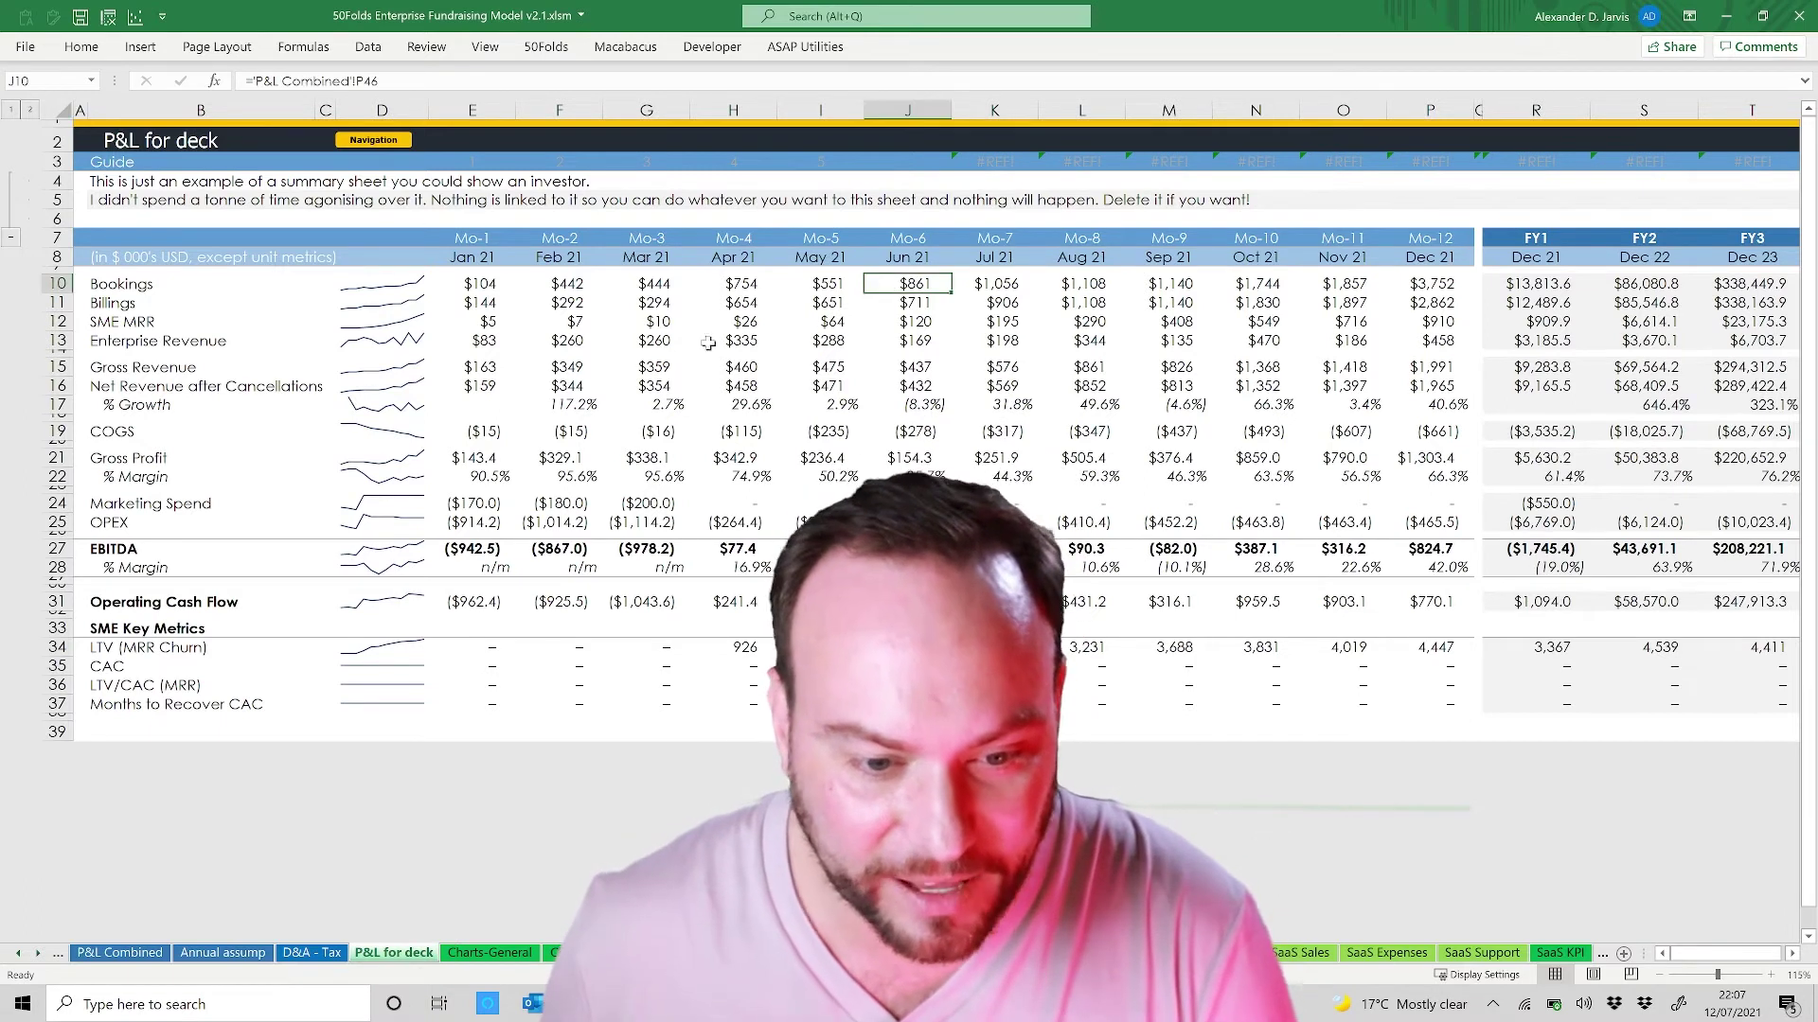
pyautogui.click(904, 388)
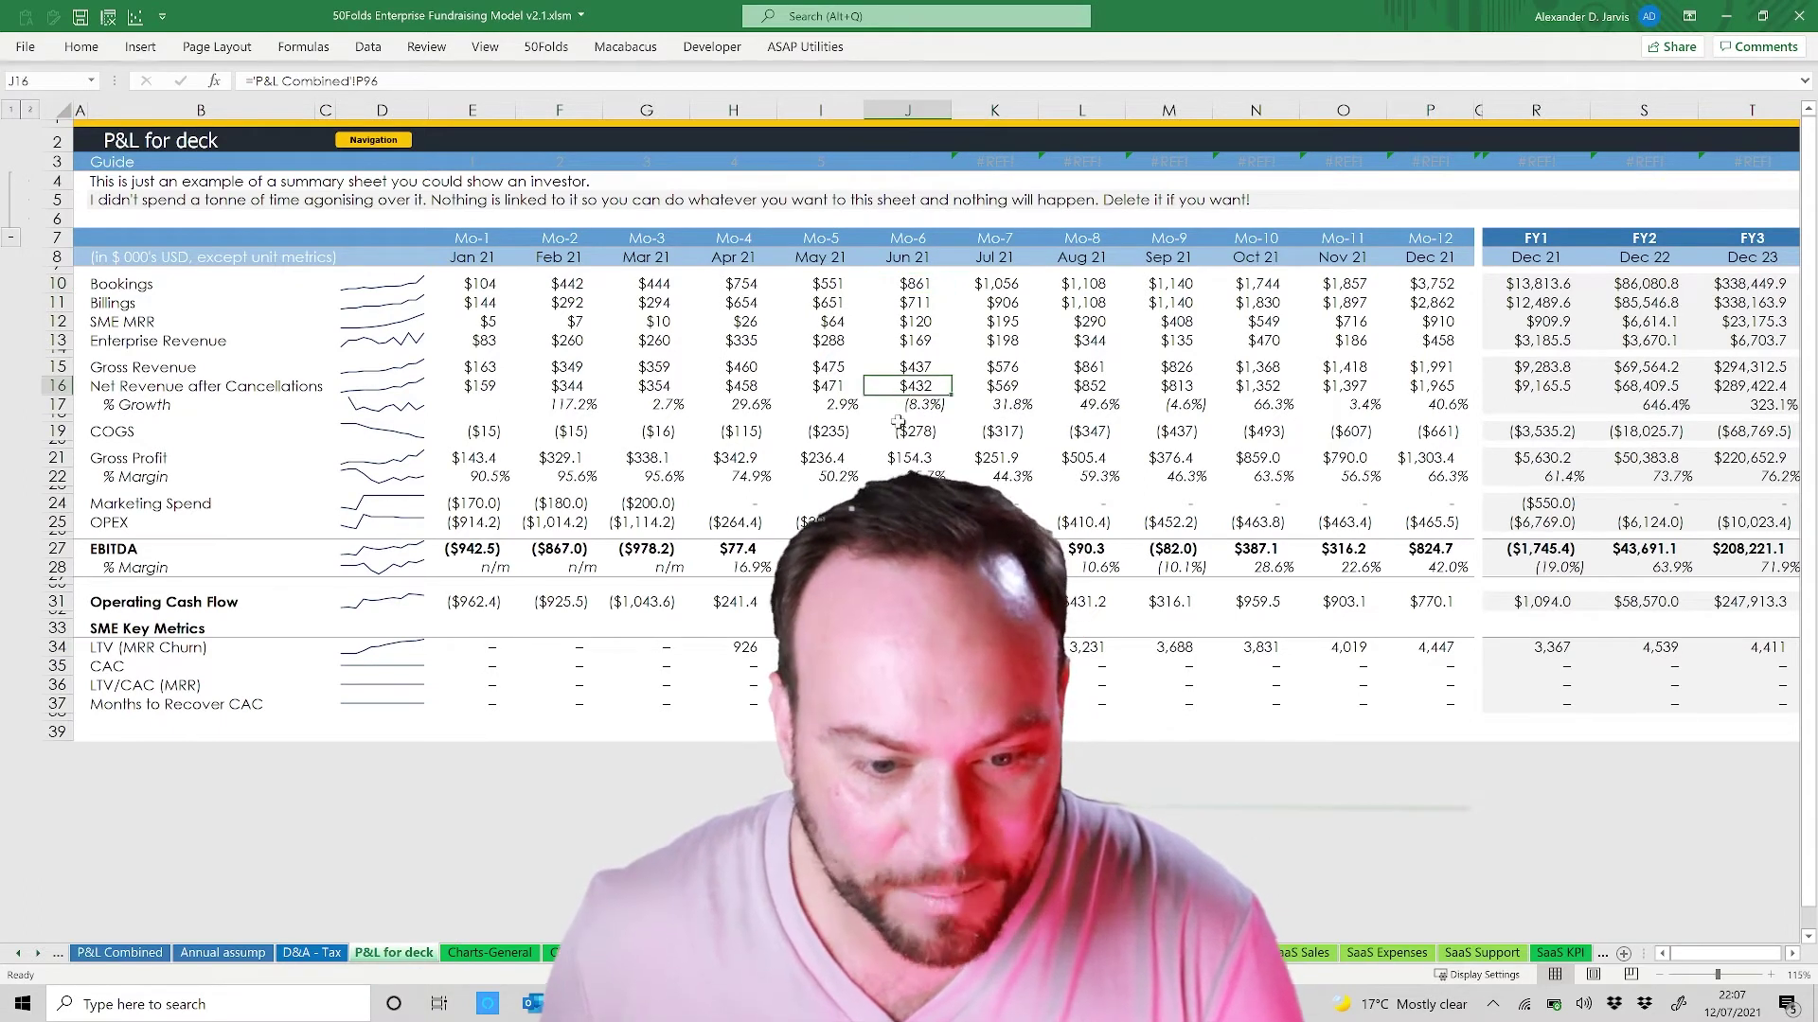
pyautogui.click(926, 463)
pyautogui.press('Down')
pyautogui.press('Down')
pyautogui.press('Down')
pyautogui.press('Down')
pyautogui.press('Down')
pyautogui.press('Down')
pyautogui.press('Down')
pyautogui.press('Down')
pyautogui.press('Down')
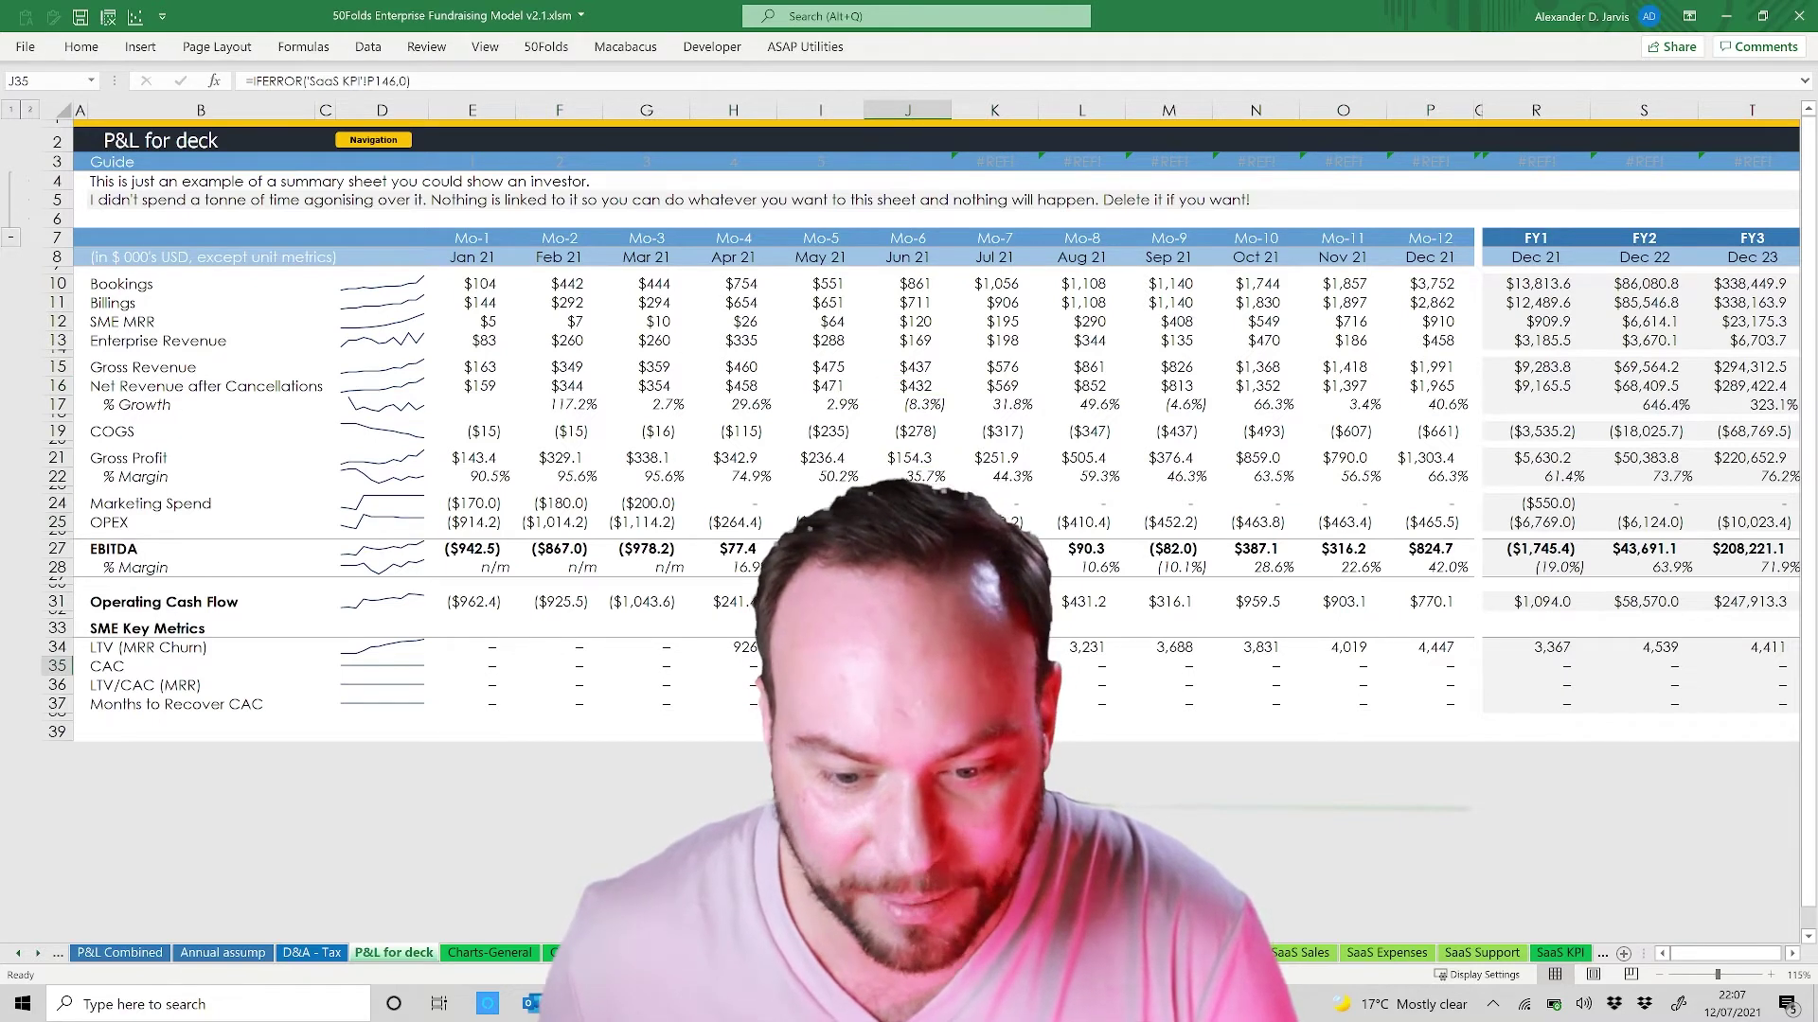
# Step: Inspect the SME Key Metrics formulas, including the Apr 21 LTV (MRR Churn) cell H34
pyautogui.press('Right')
pyautogui.press('Right')
pyautogui.press('Right')
pyautogui.press('Right')
pyautogui.press('Right')
pyautogui.press('Right')
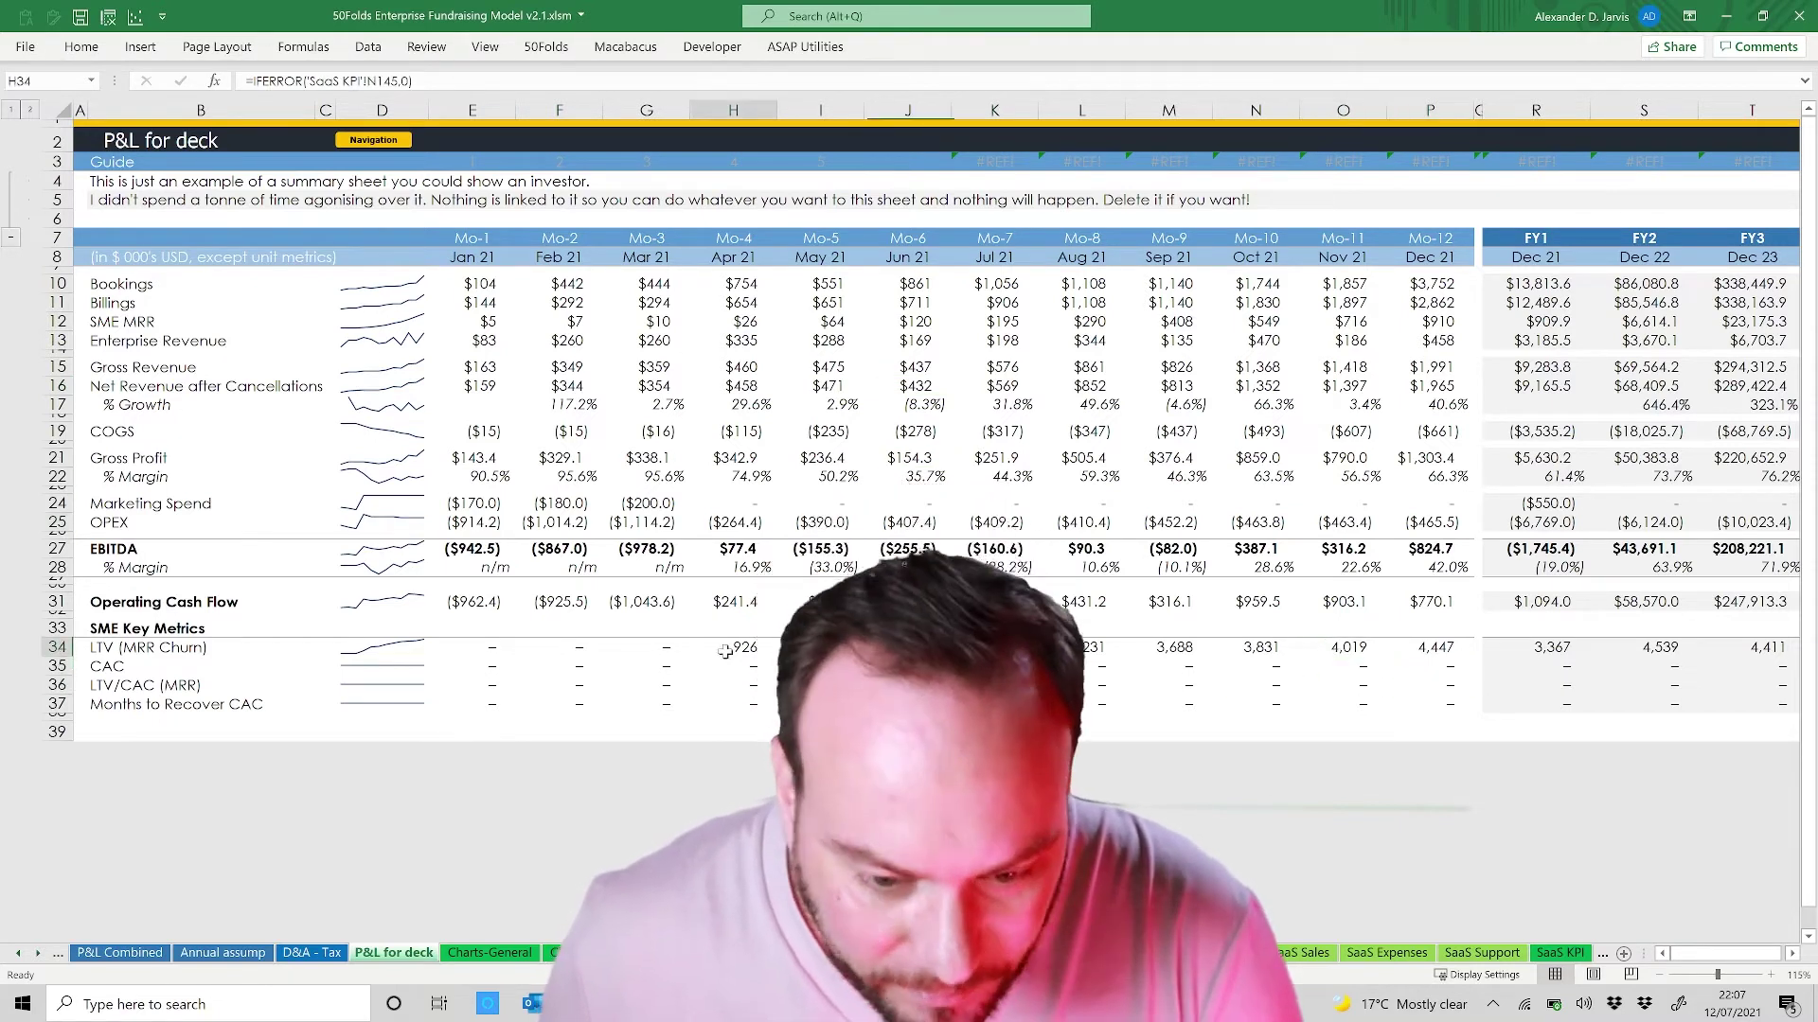
pyautogui.click(646, 684)
# Step: Run the 50Folds Autocolor Sheet macro on the P&L for deck sheet and dismiss its message
pyautogui.click(509, 430)
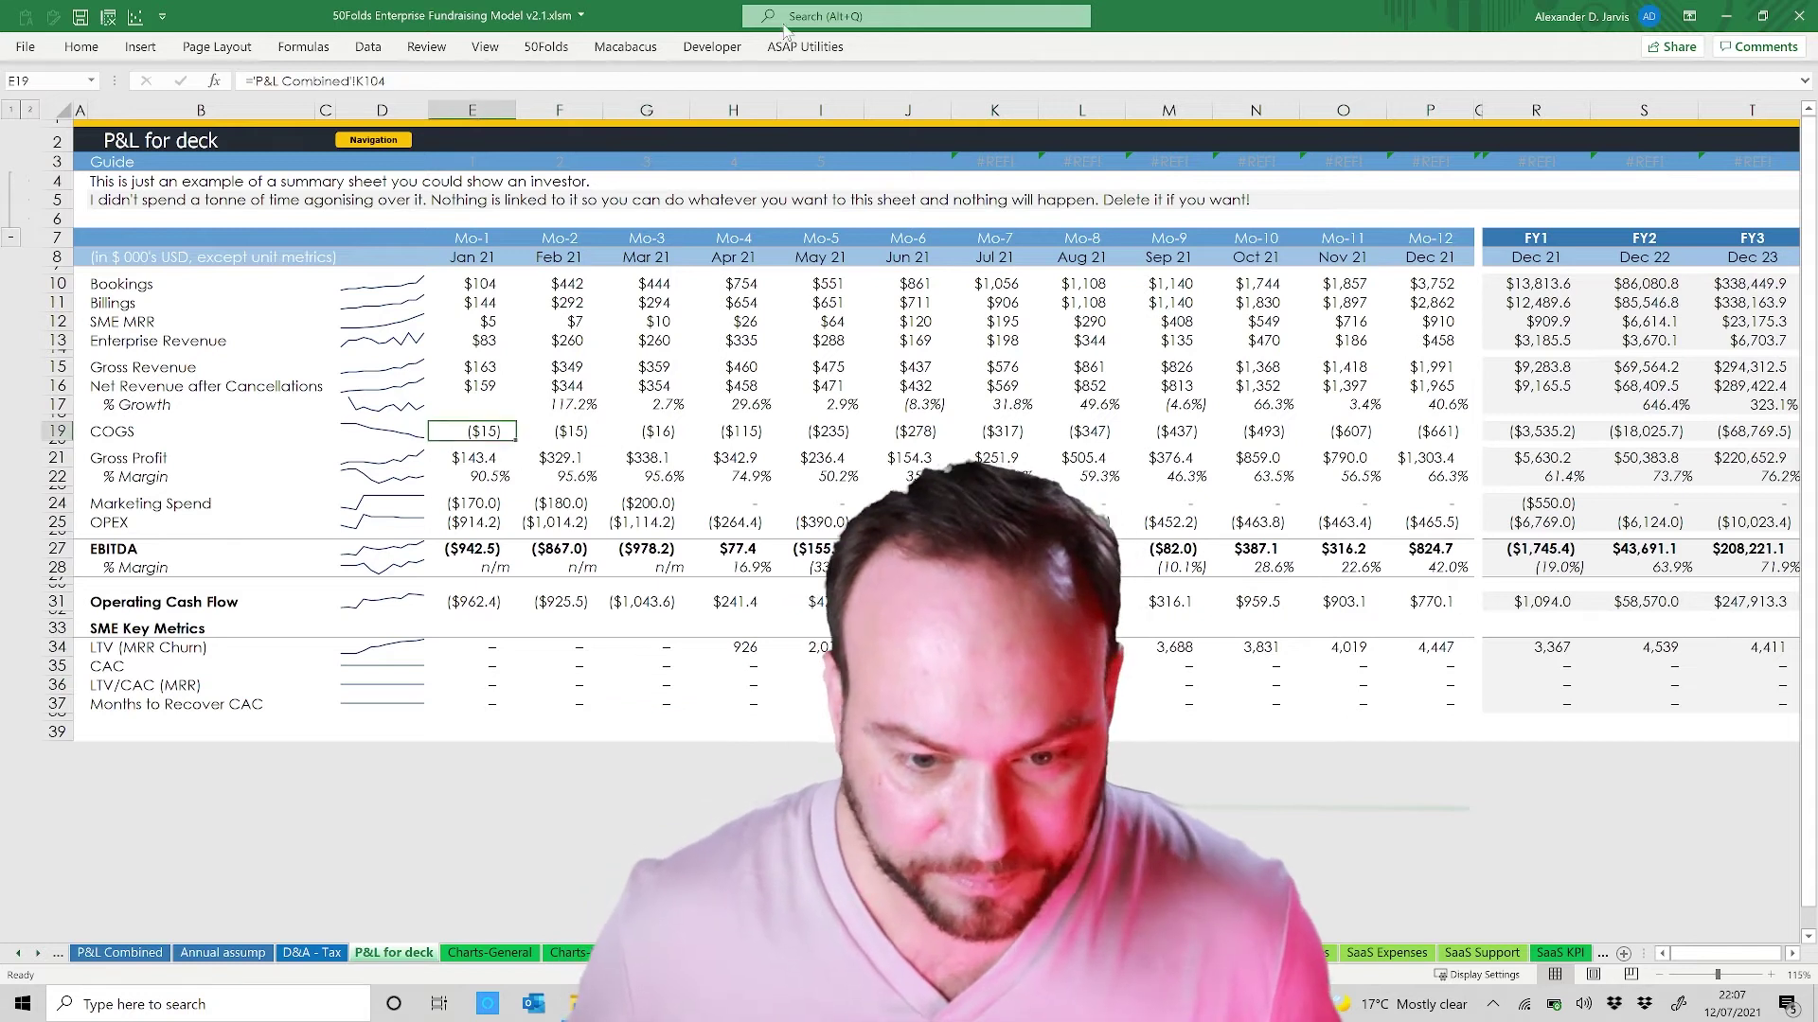
pyautogui.click(546, 46)
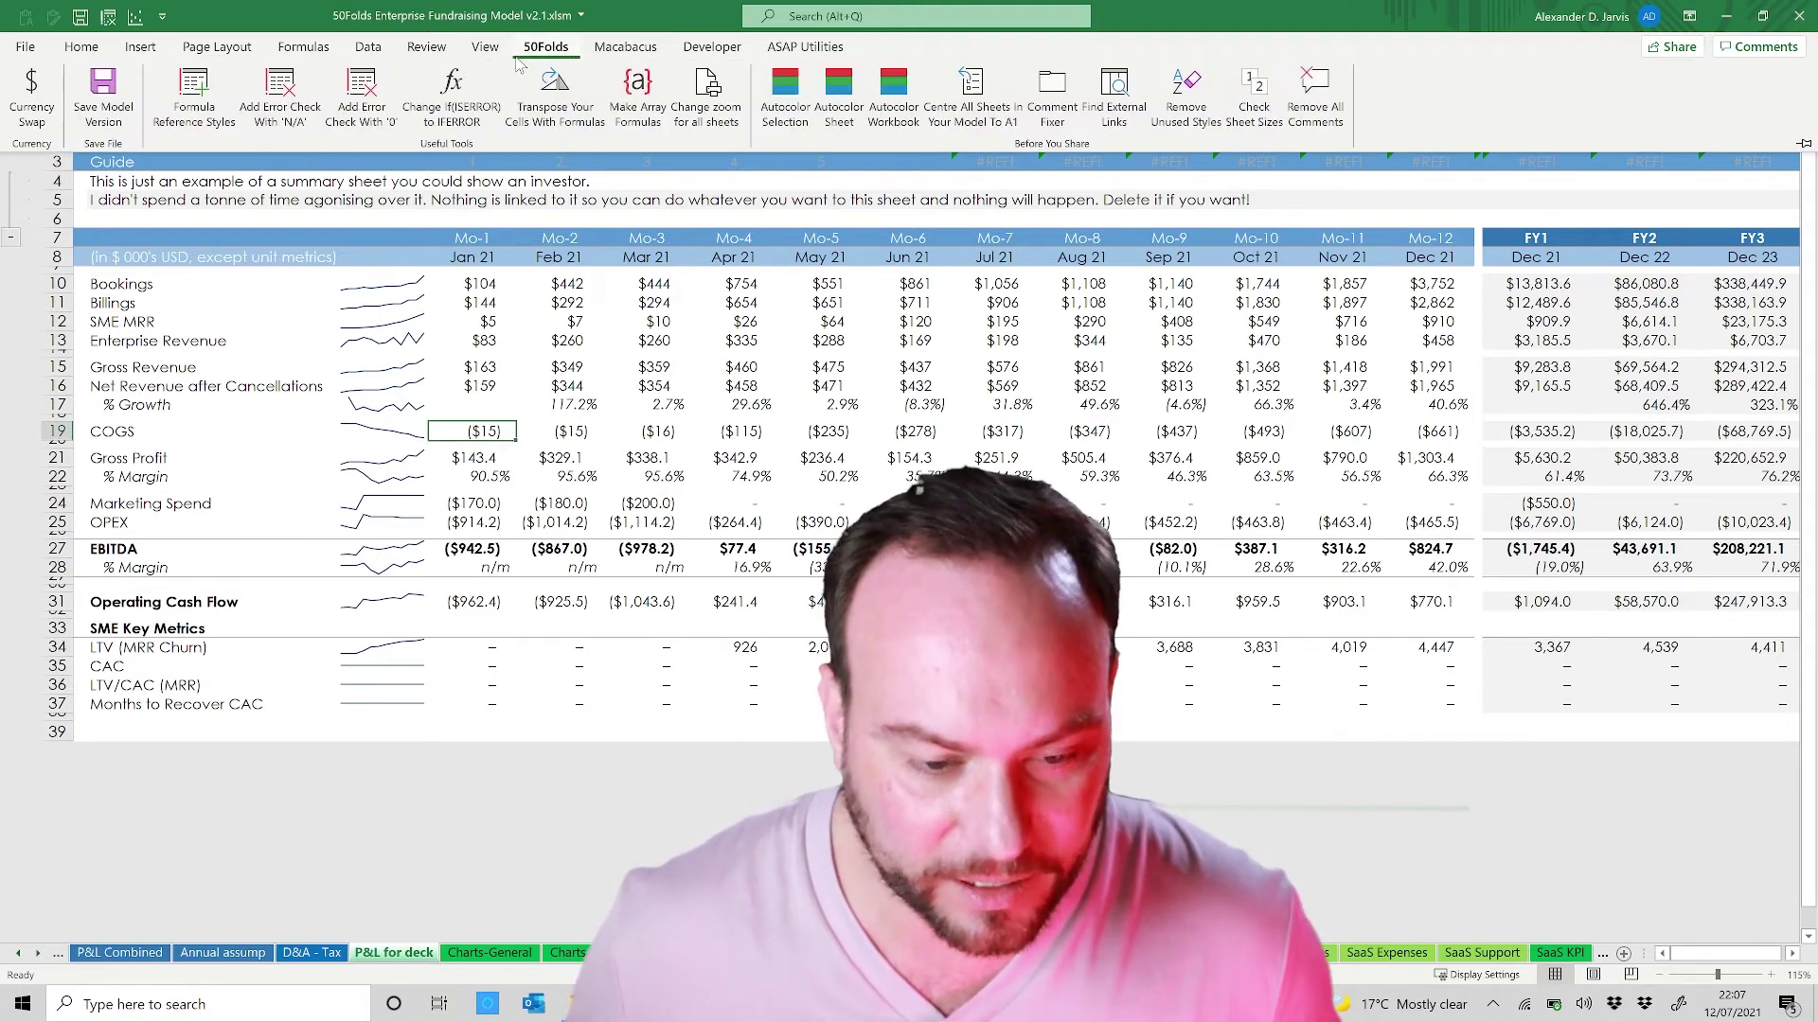
pyautogui.click(837, 100)
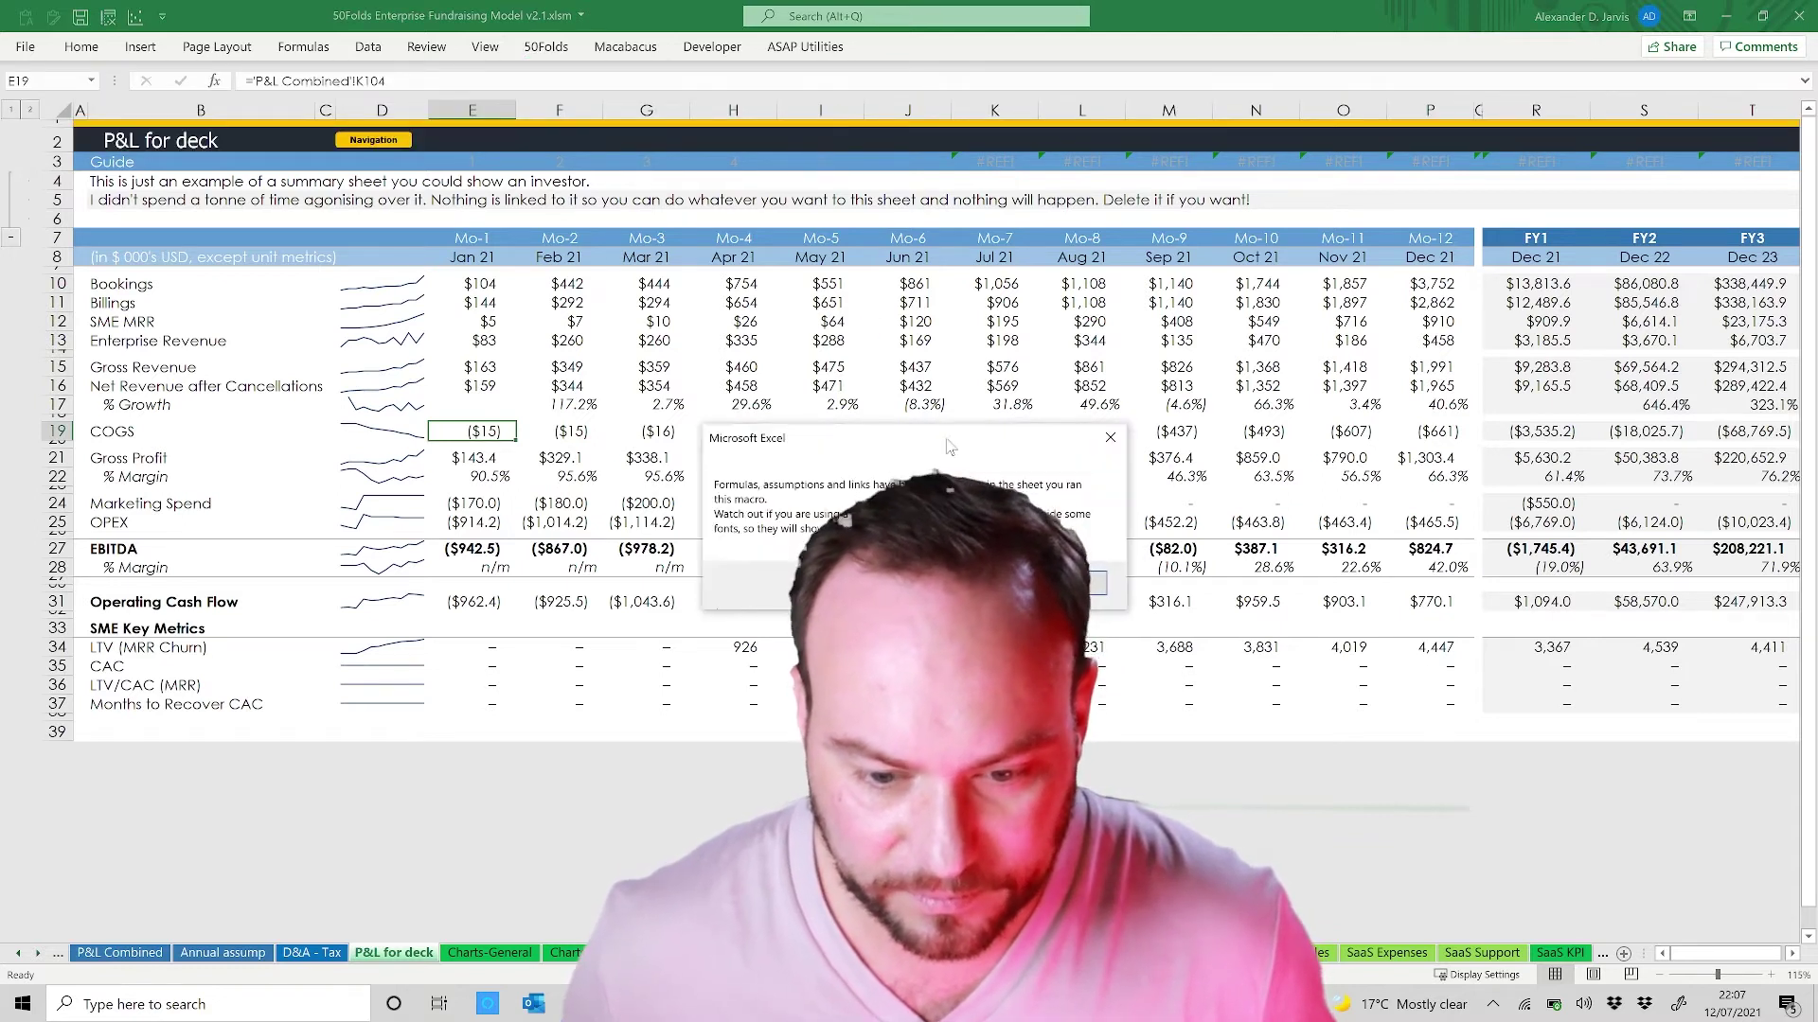
pyautogui.click(1094, 582)
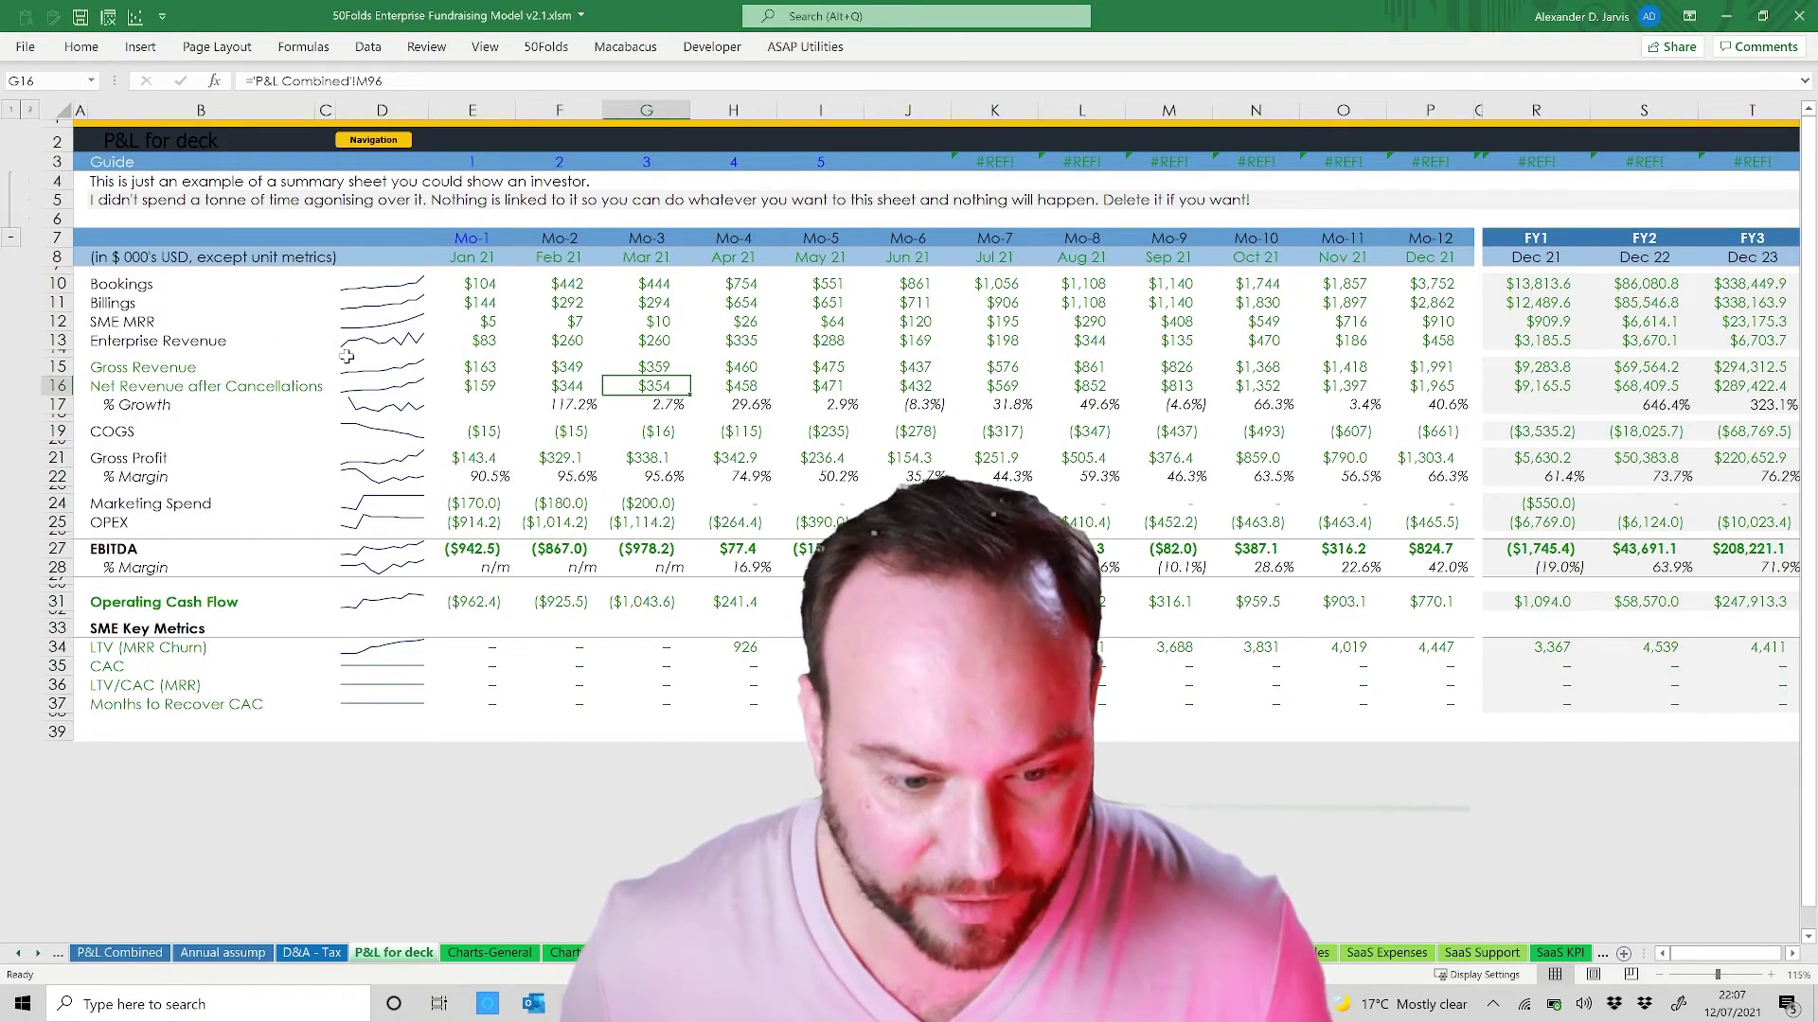
# Step: Compare the typed Marketing Spend label in B24 with the linked Gross Revenue label in B15
pyautogui.click(189, 508)
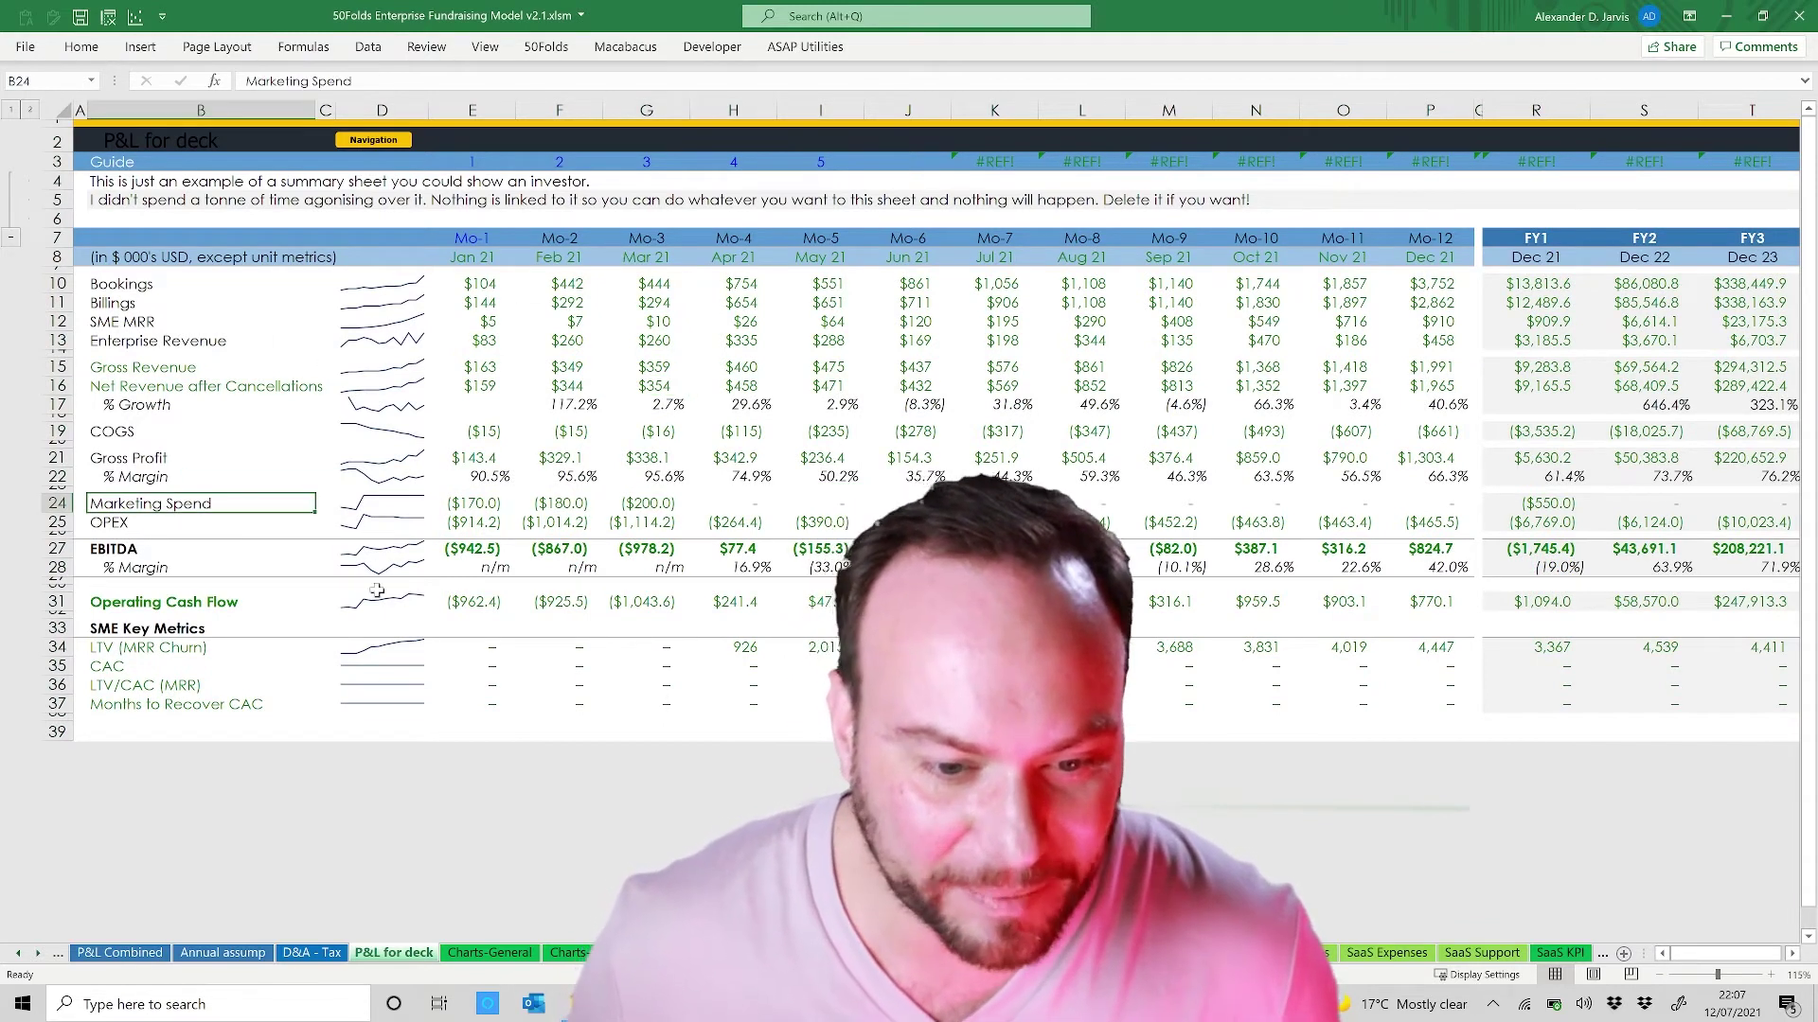
pyautogui.click(144, 371)
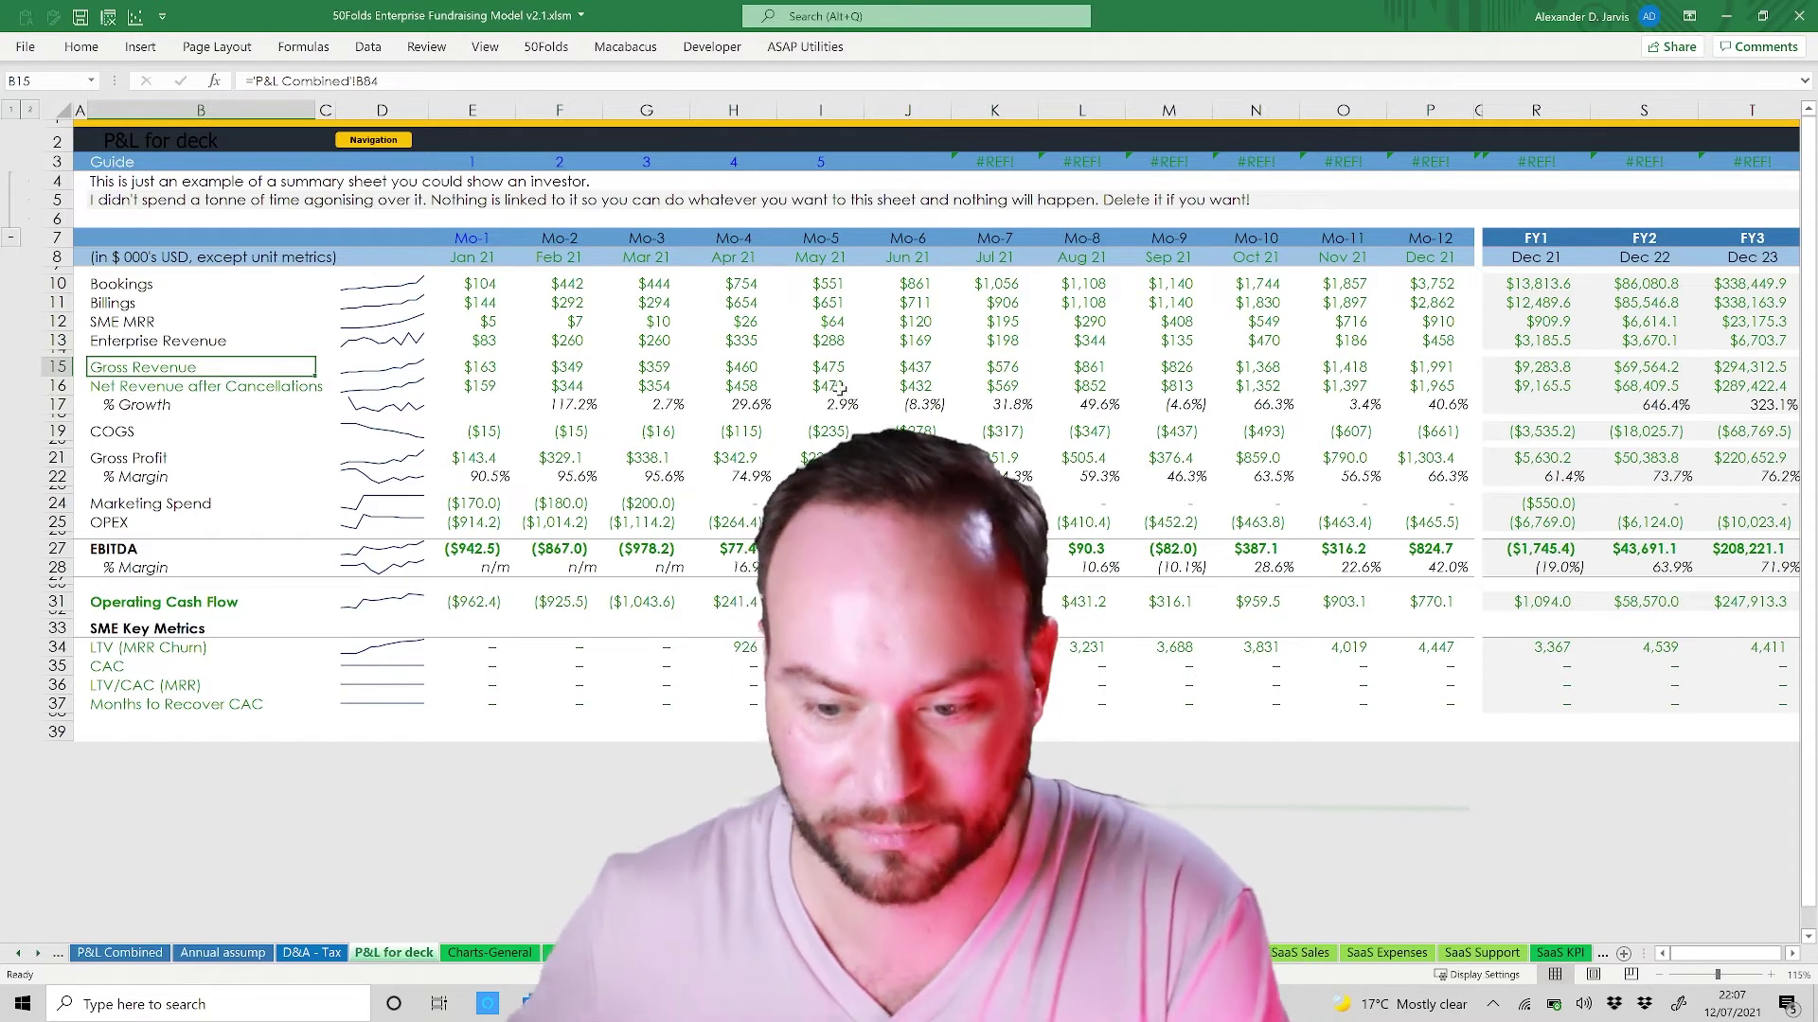
pyautogui.click(738, 476)
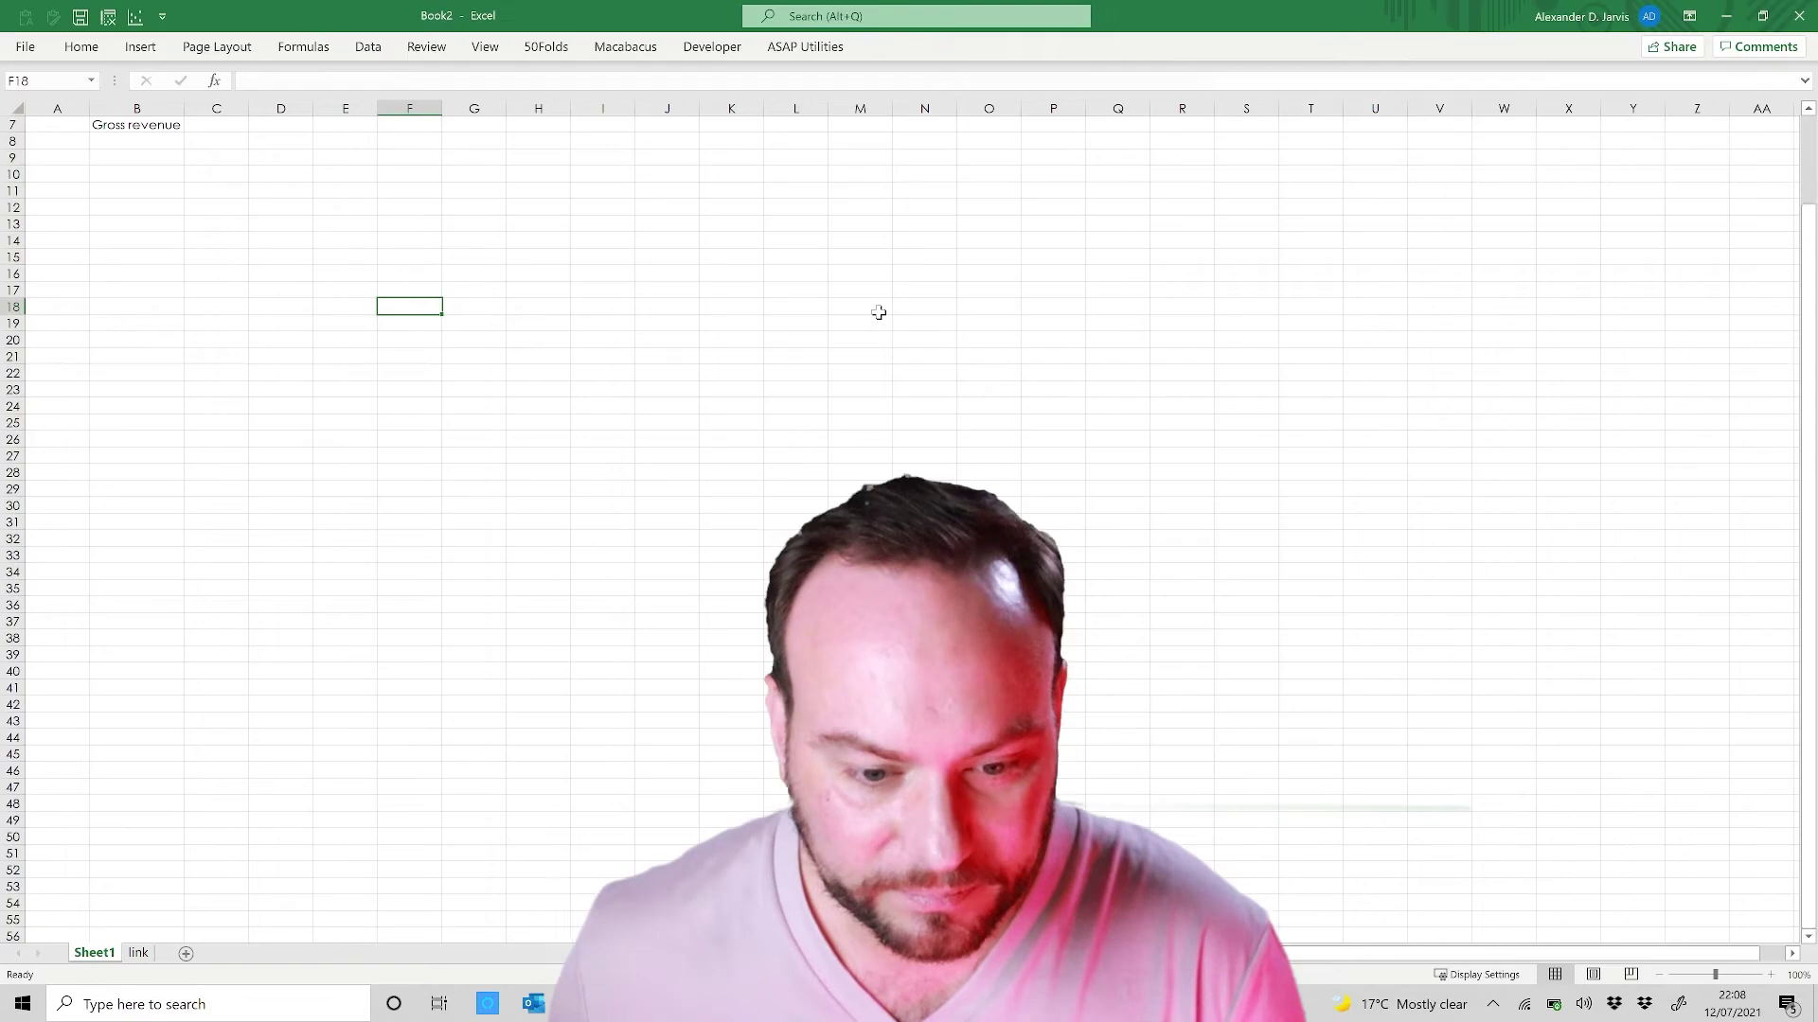
# Step: Review the Orders, Price and Gross revenue row labels in column B of Book2's Sheet1
pyautogui.click(179, 254)
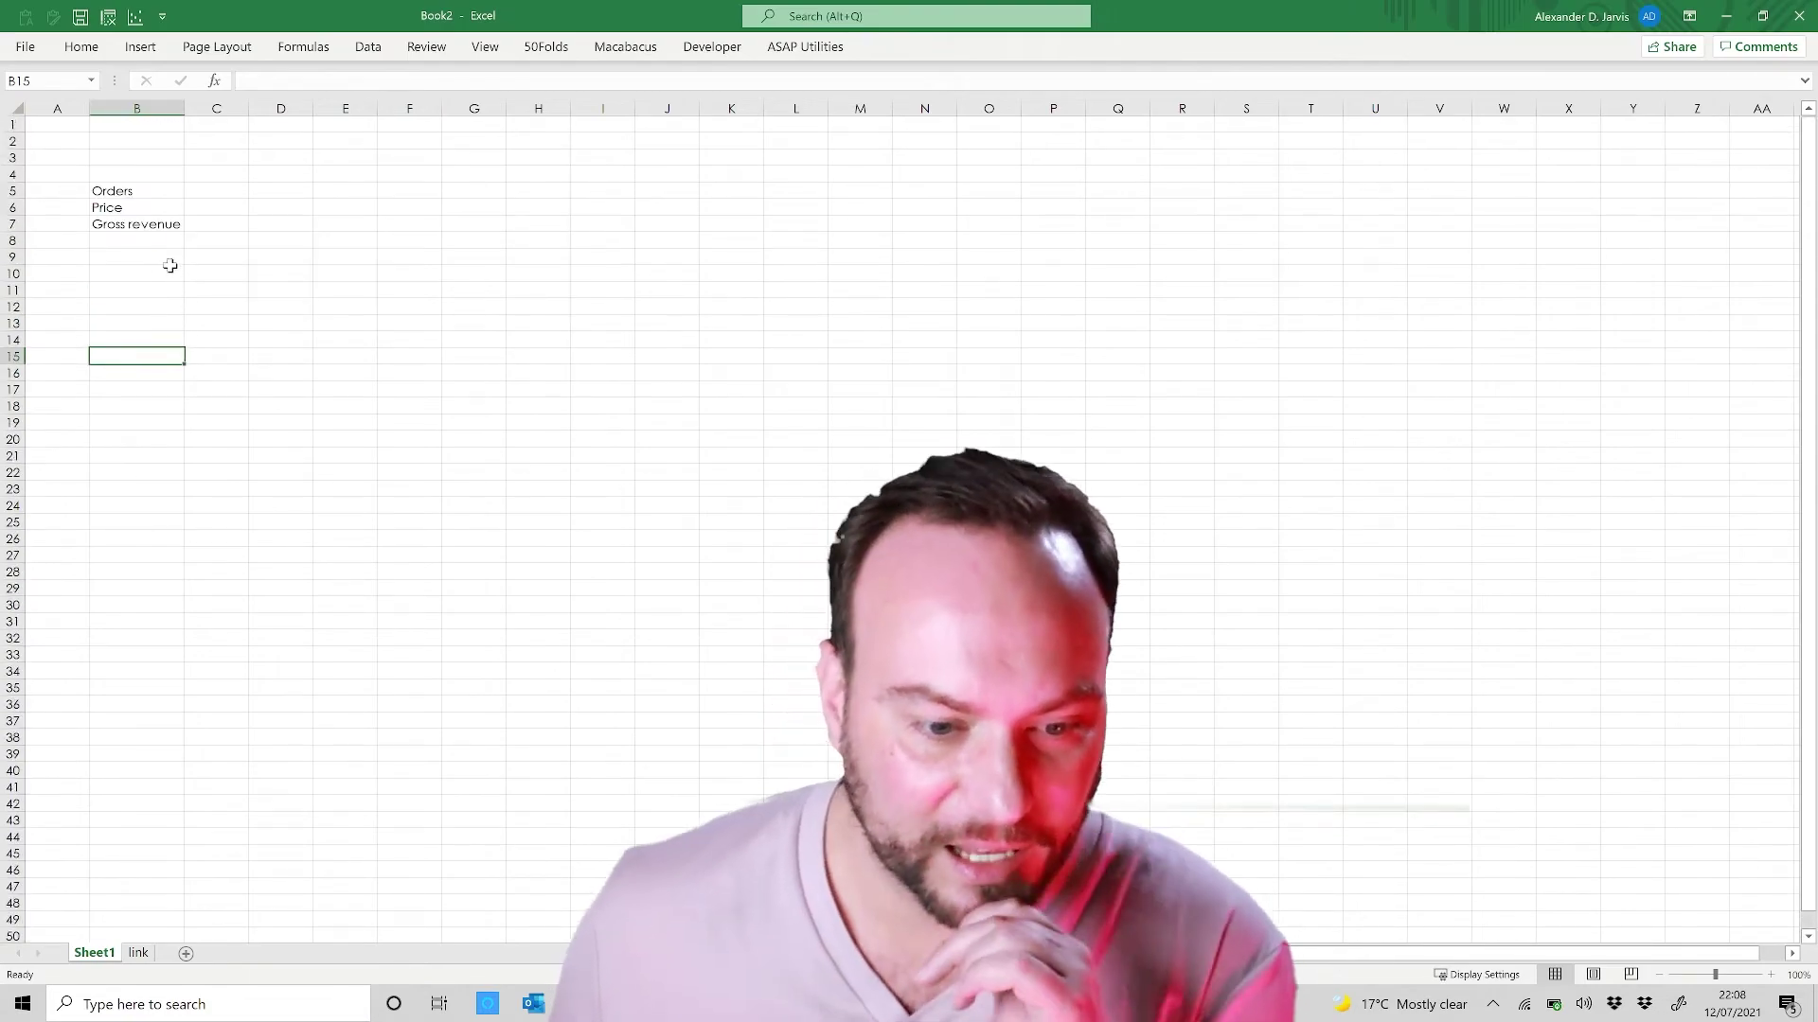
pyautogui.moveTo(165, 259); pyautogui.dragTo(190, 255)
pyautogui.click(162, 277)
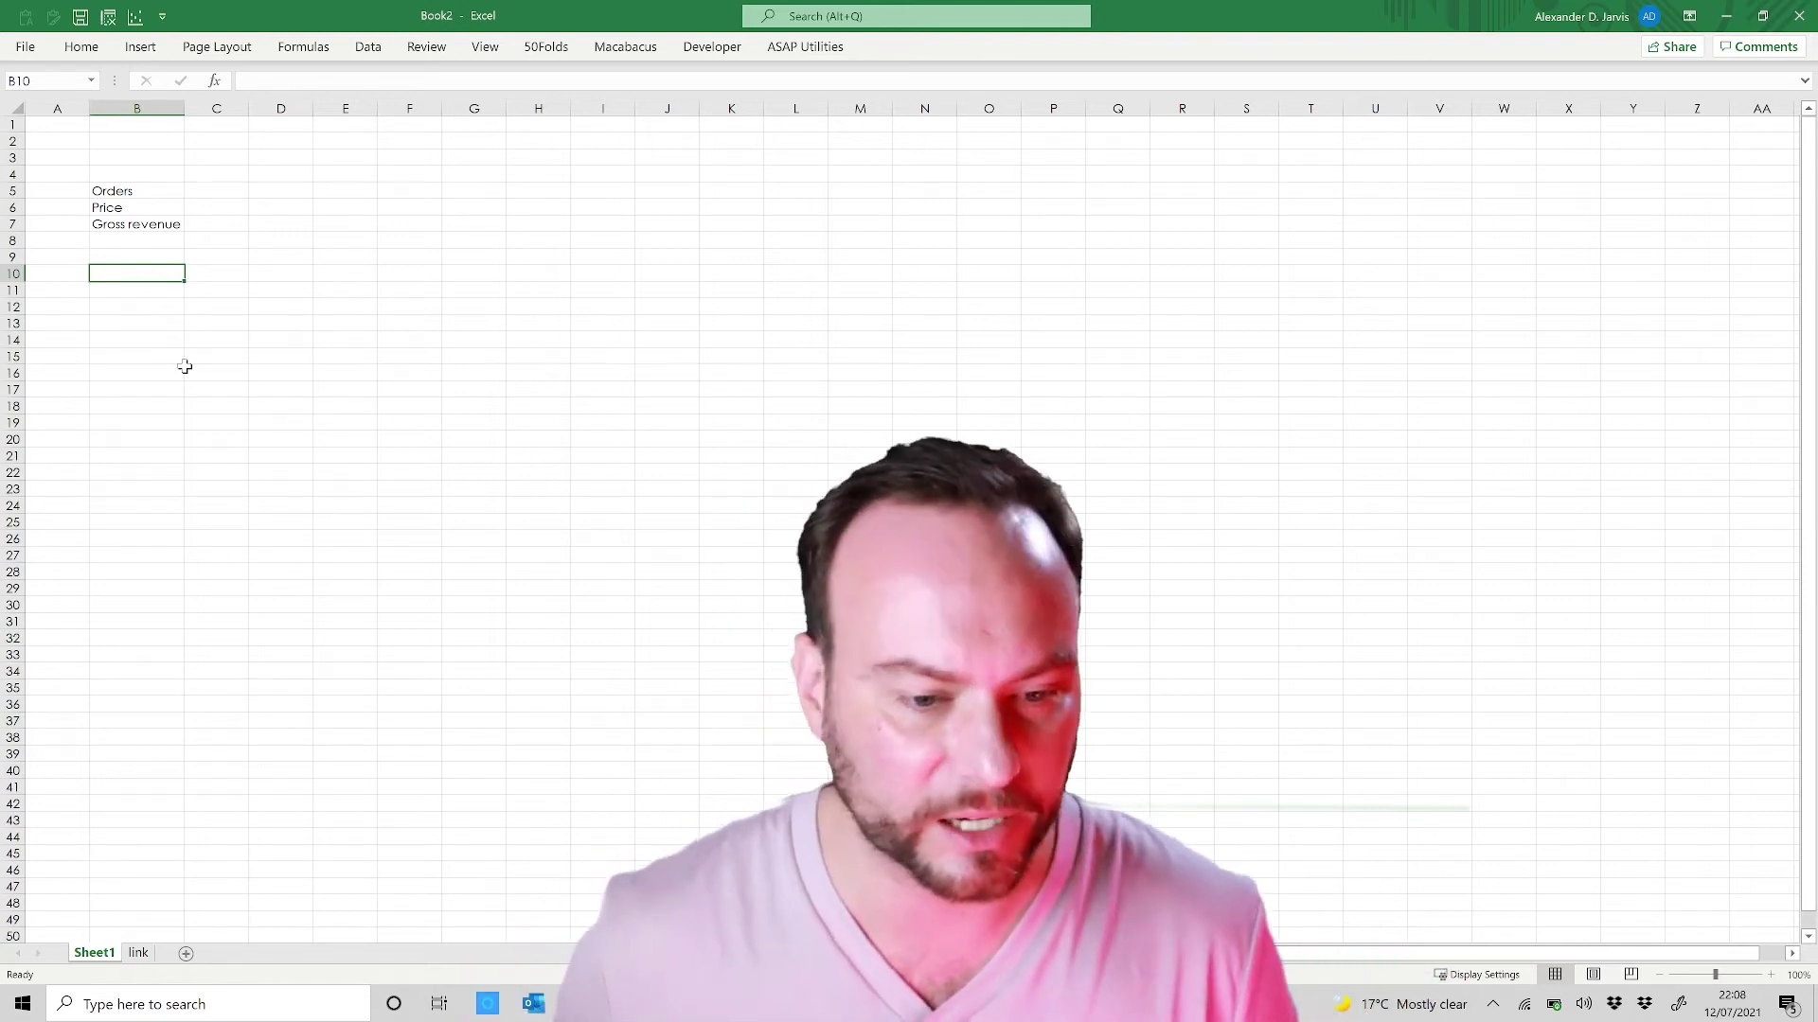
pyautogui.press('Up')
pyautogui.press('Up')
pyautogui.press('Up')
pyautogui.press('Up')
pyautogui.press('Up')
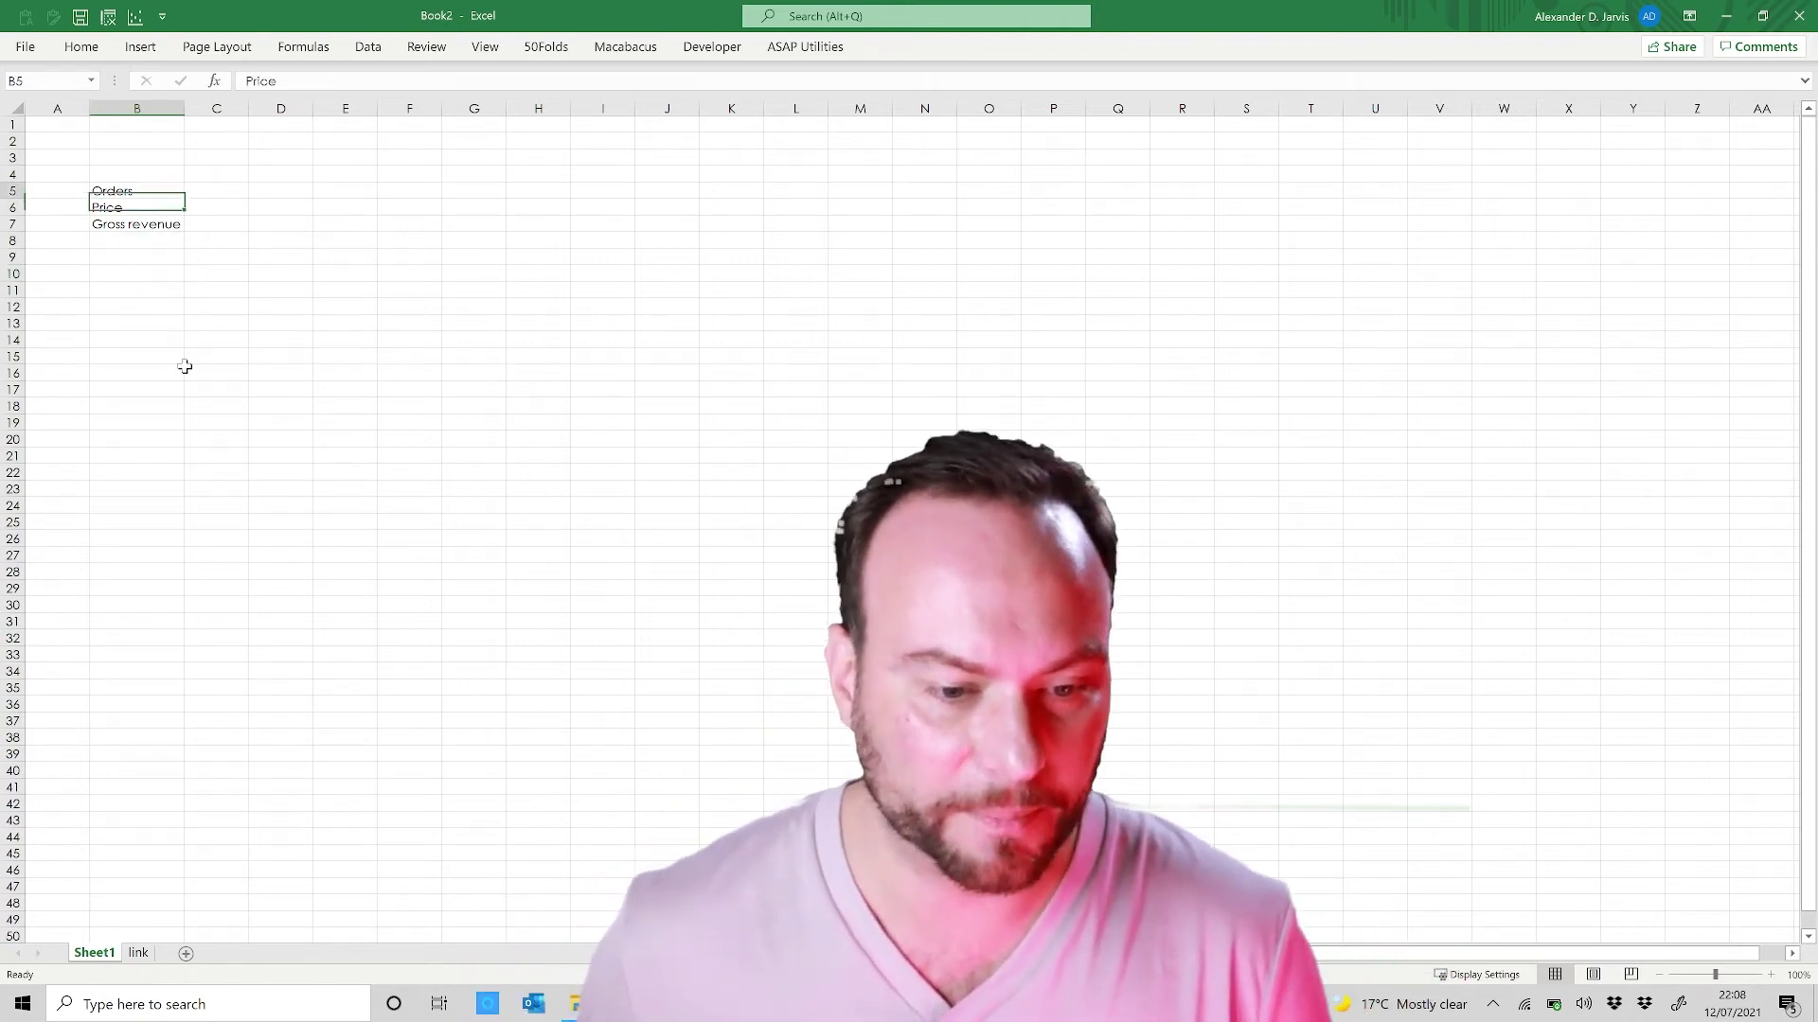
pyautogui.press('Down')
pyautogui.press('Down')
pyautogui.press('Up')
pyautogui.press('Up')
# Step: Enter 100 for Orders in C5 and 10 for Price in C6
pyautogui.press('Right')
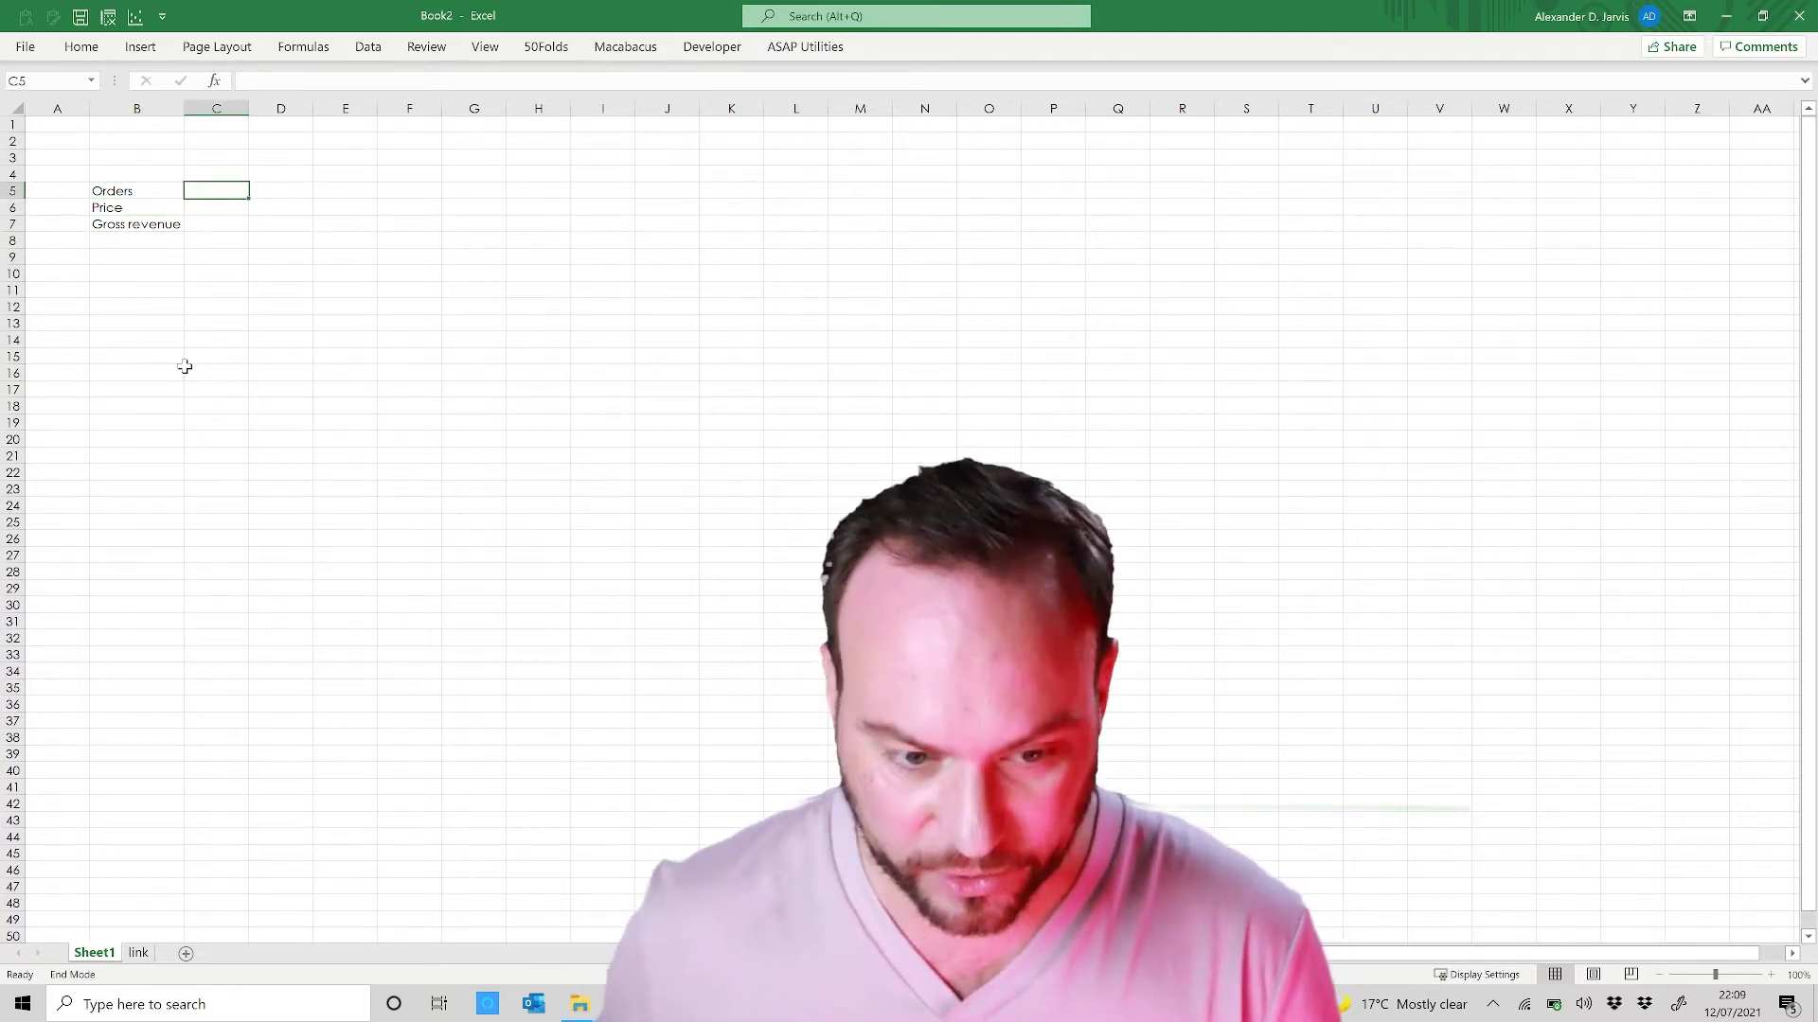
pyautogui.write('100')
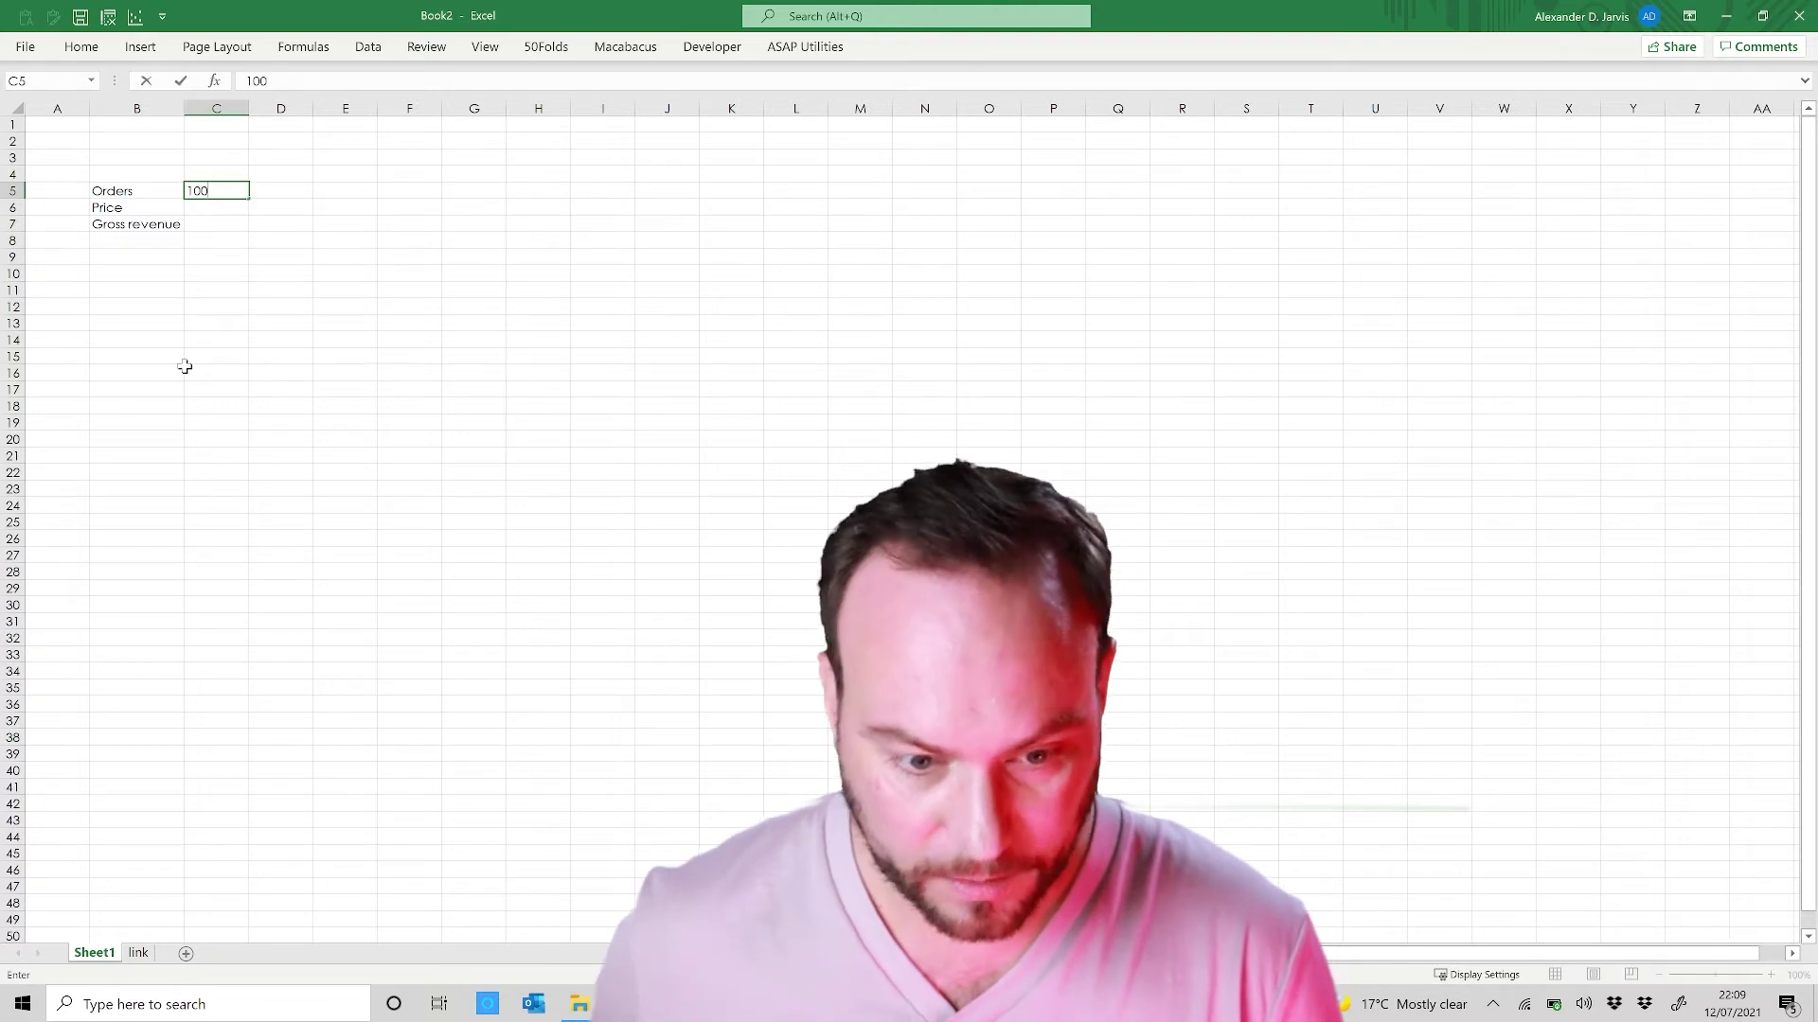
pyautogui.press('Return')
pyautogui.write('10')
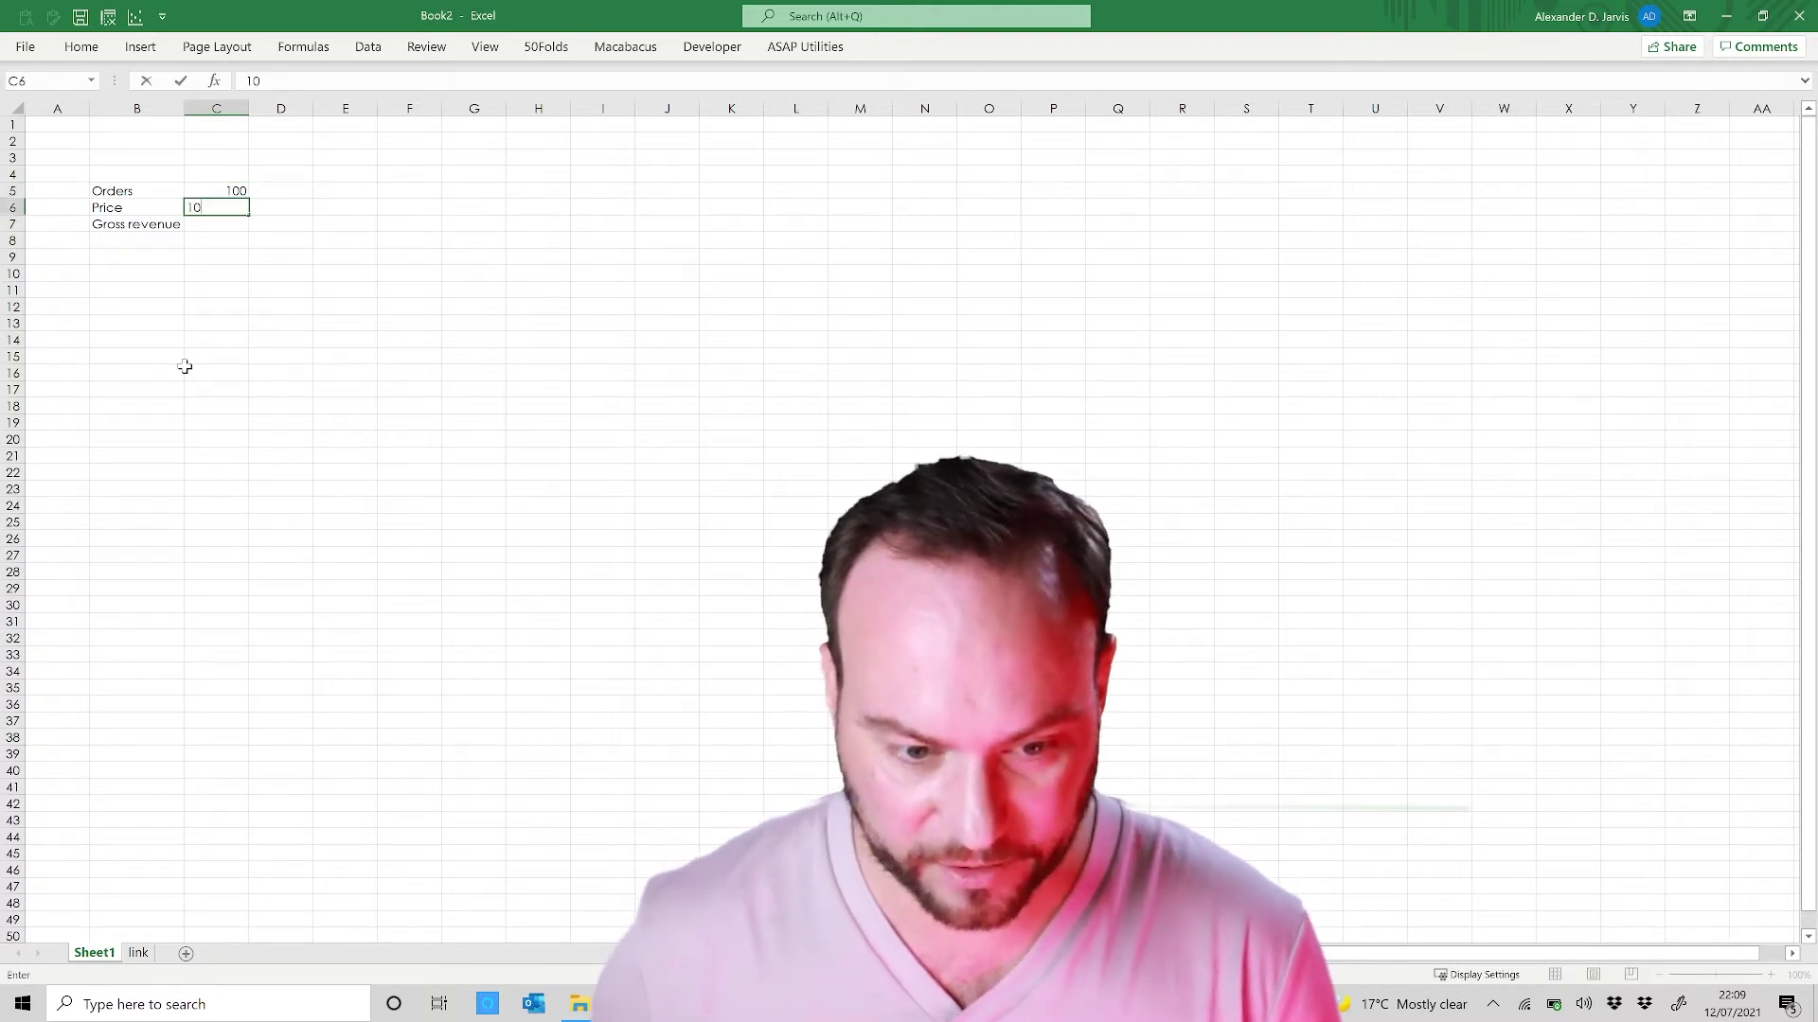
pyautogui.press('Return')
# Step: Calculate Gross revenue in C7 with the formula =C5*C6
pyautogui.write('=')
pyautogui.press('Up')
pyautogui.press('Up')
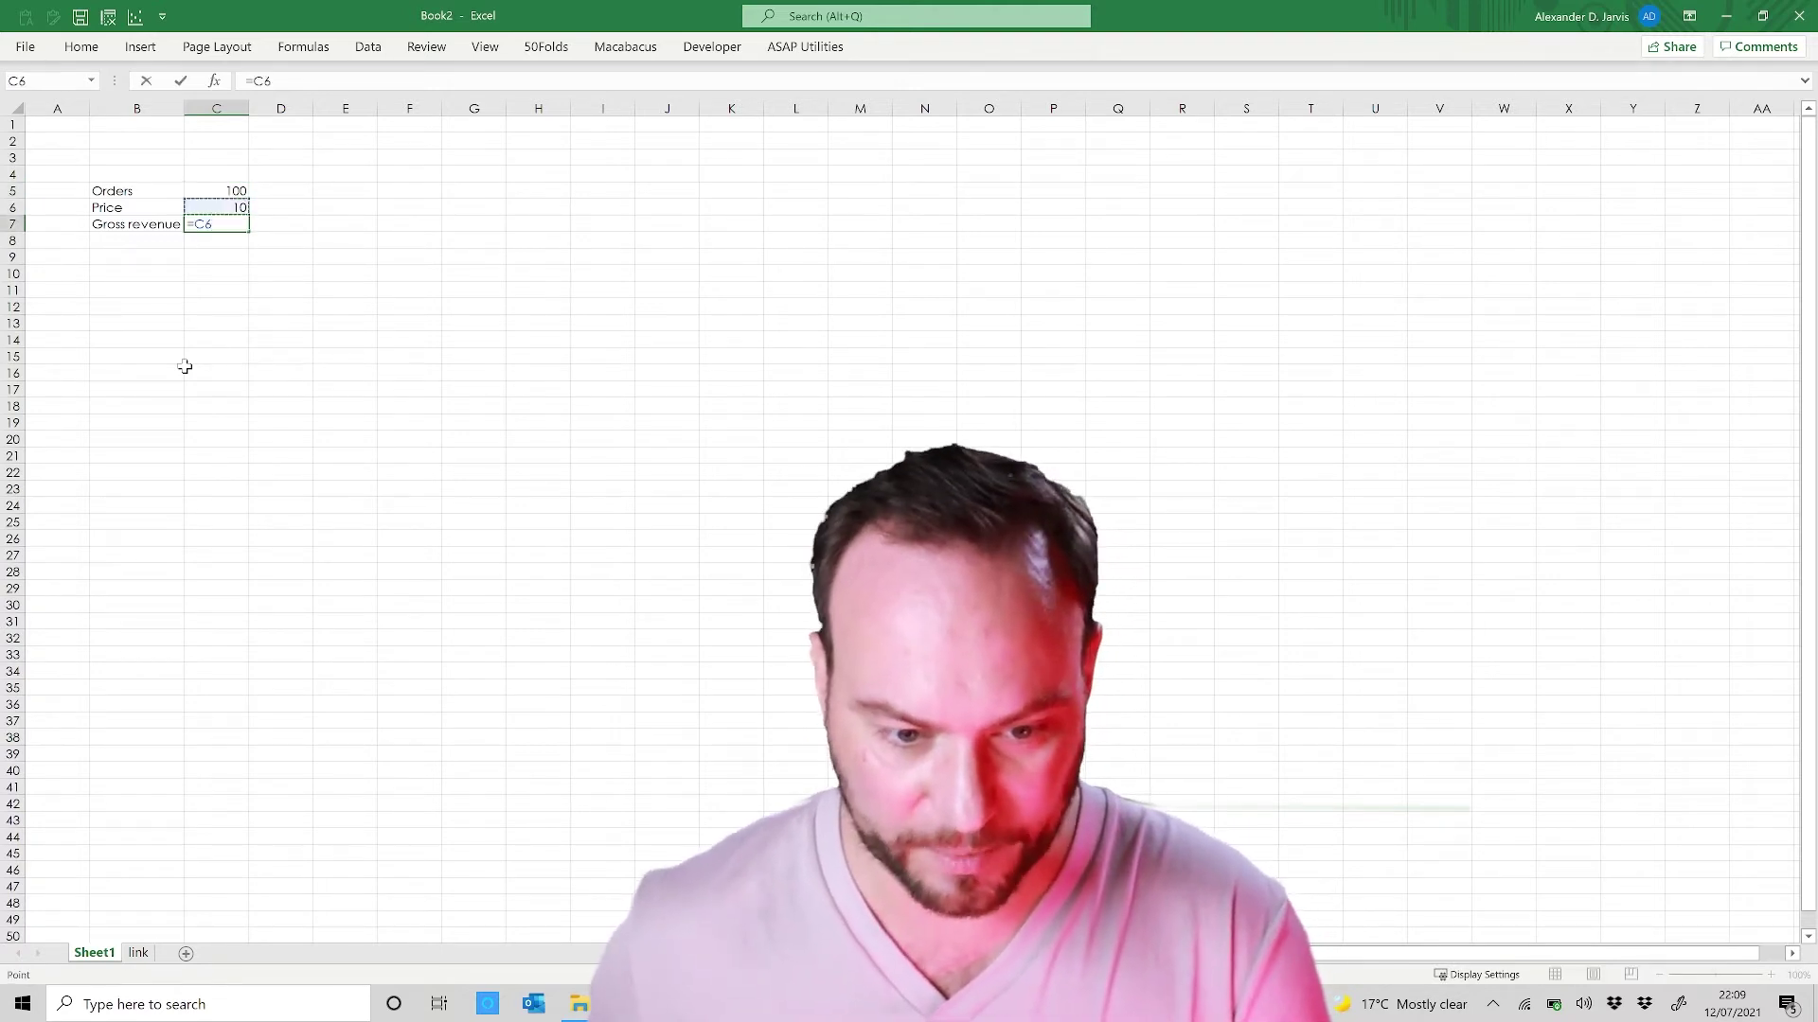
pyautogui.write('*')
pyautogui.press('Up')
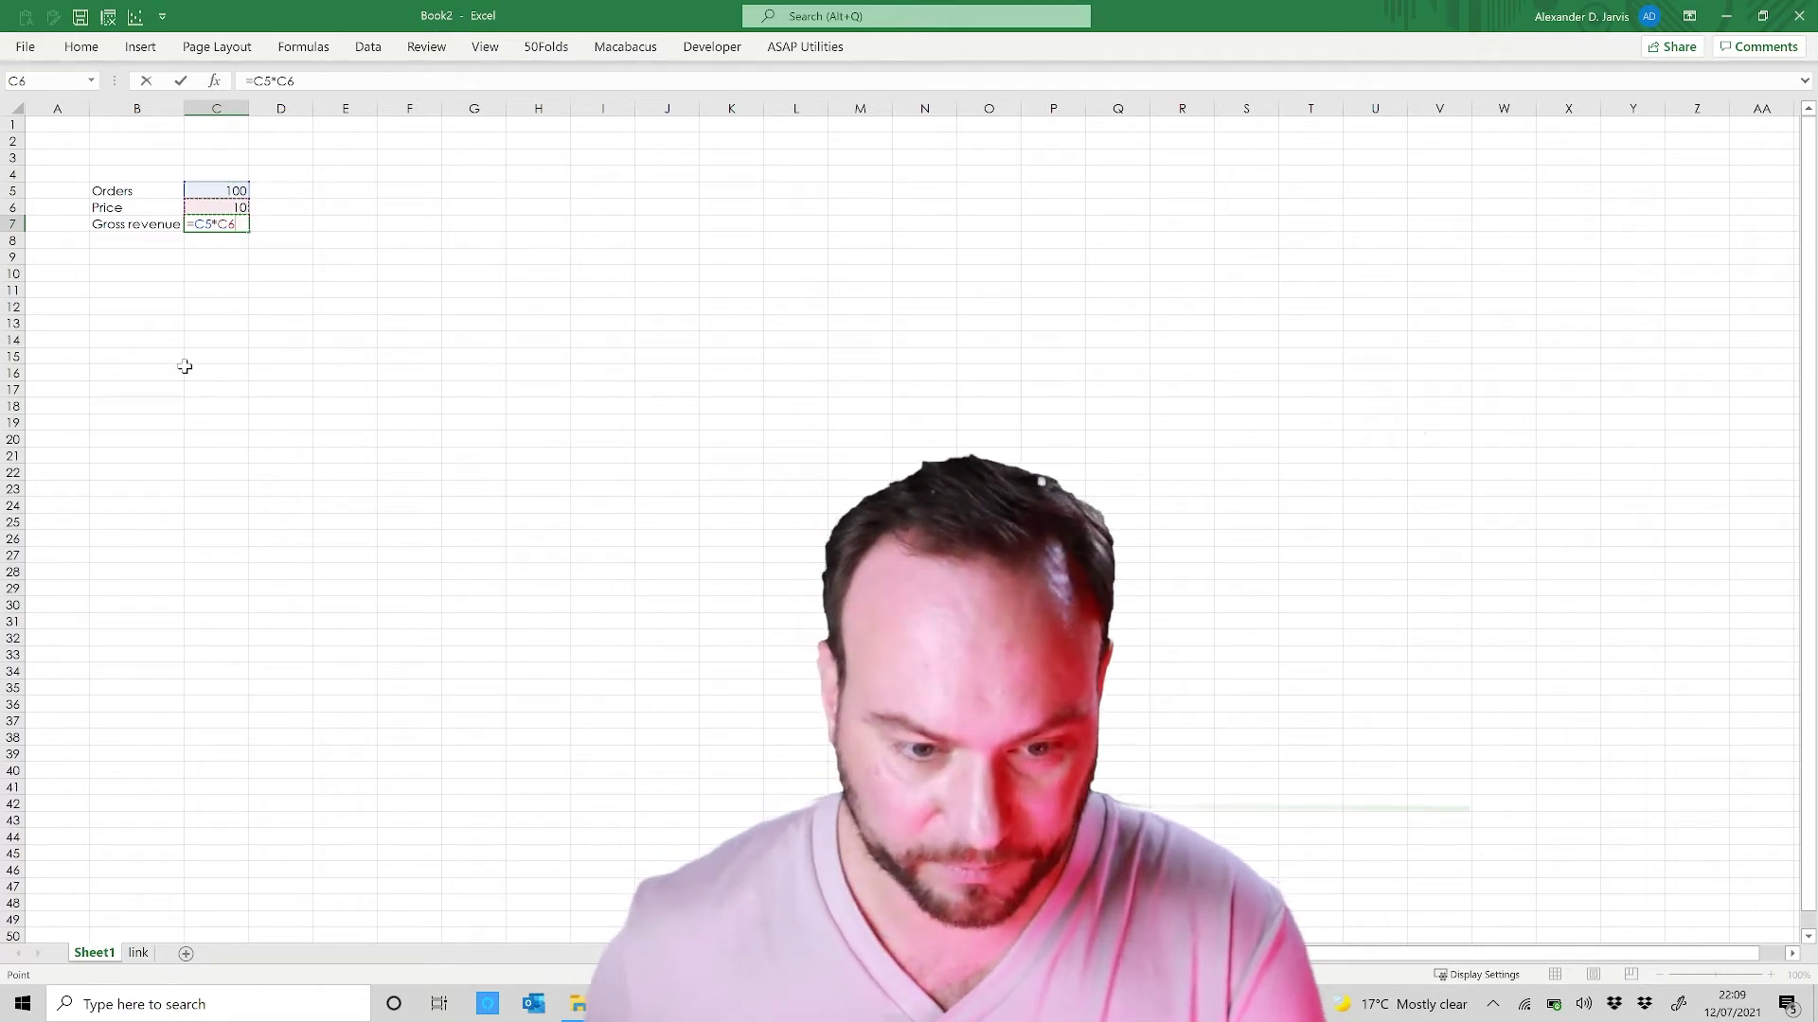
pyautogui.press('Return')
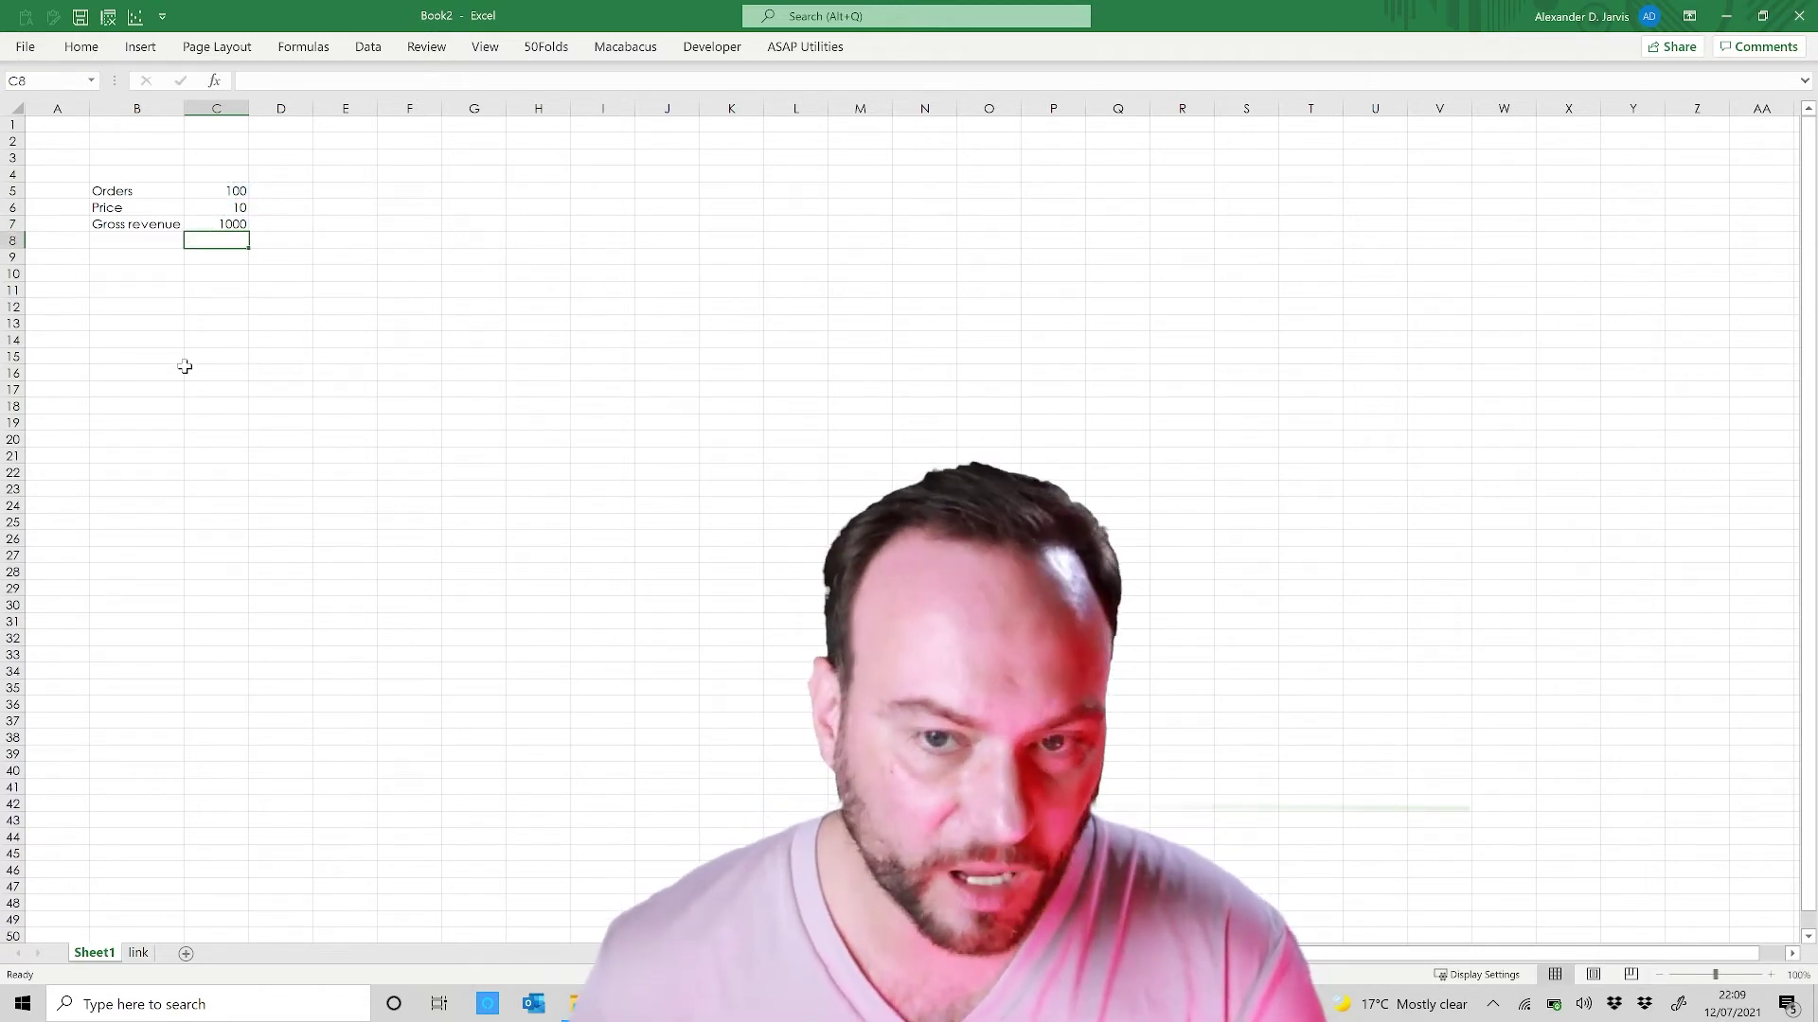
# Step: Format the values in C5:C7 as dollar currency with no decimals
pyautogui.press('Up')
pyautogui.hotkey('shift', 'Up')
pyautogui.hotkey('shift', 'Up')
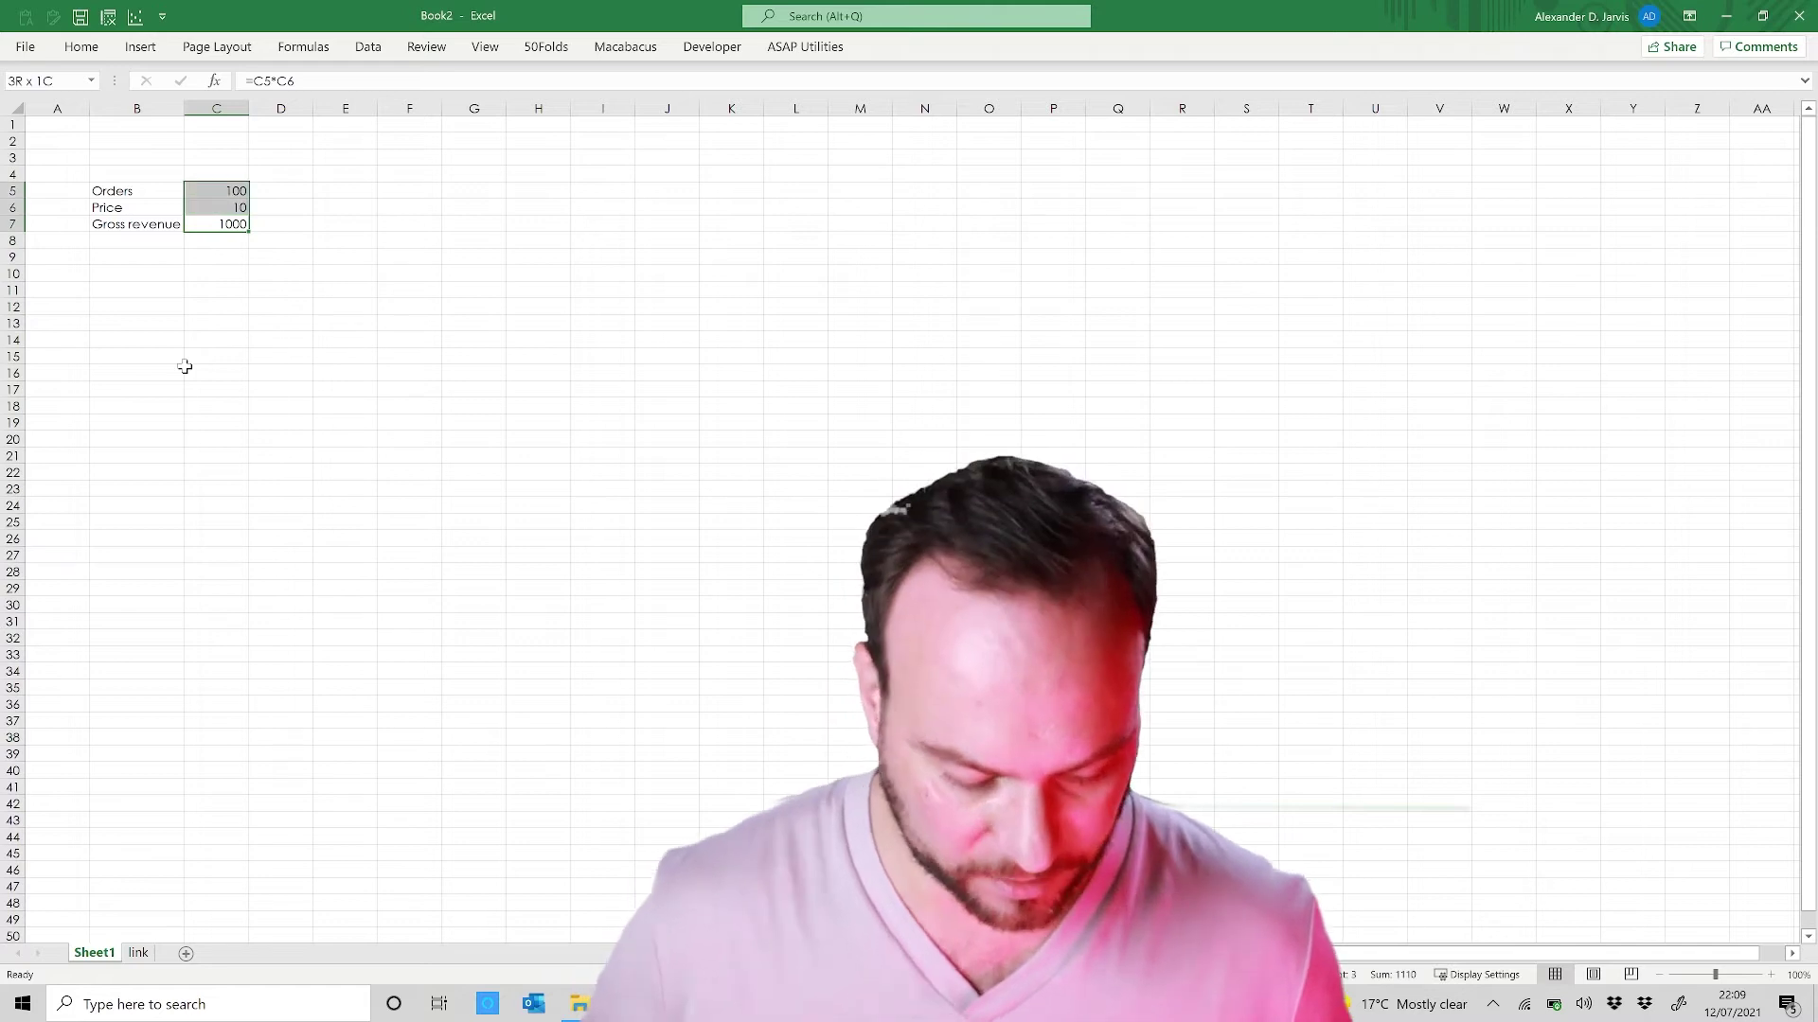
pyautogui.hotkey('ctrl', 'shift', '4')
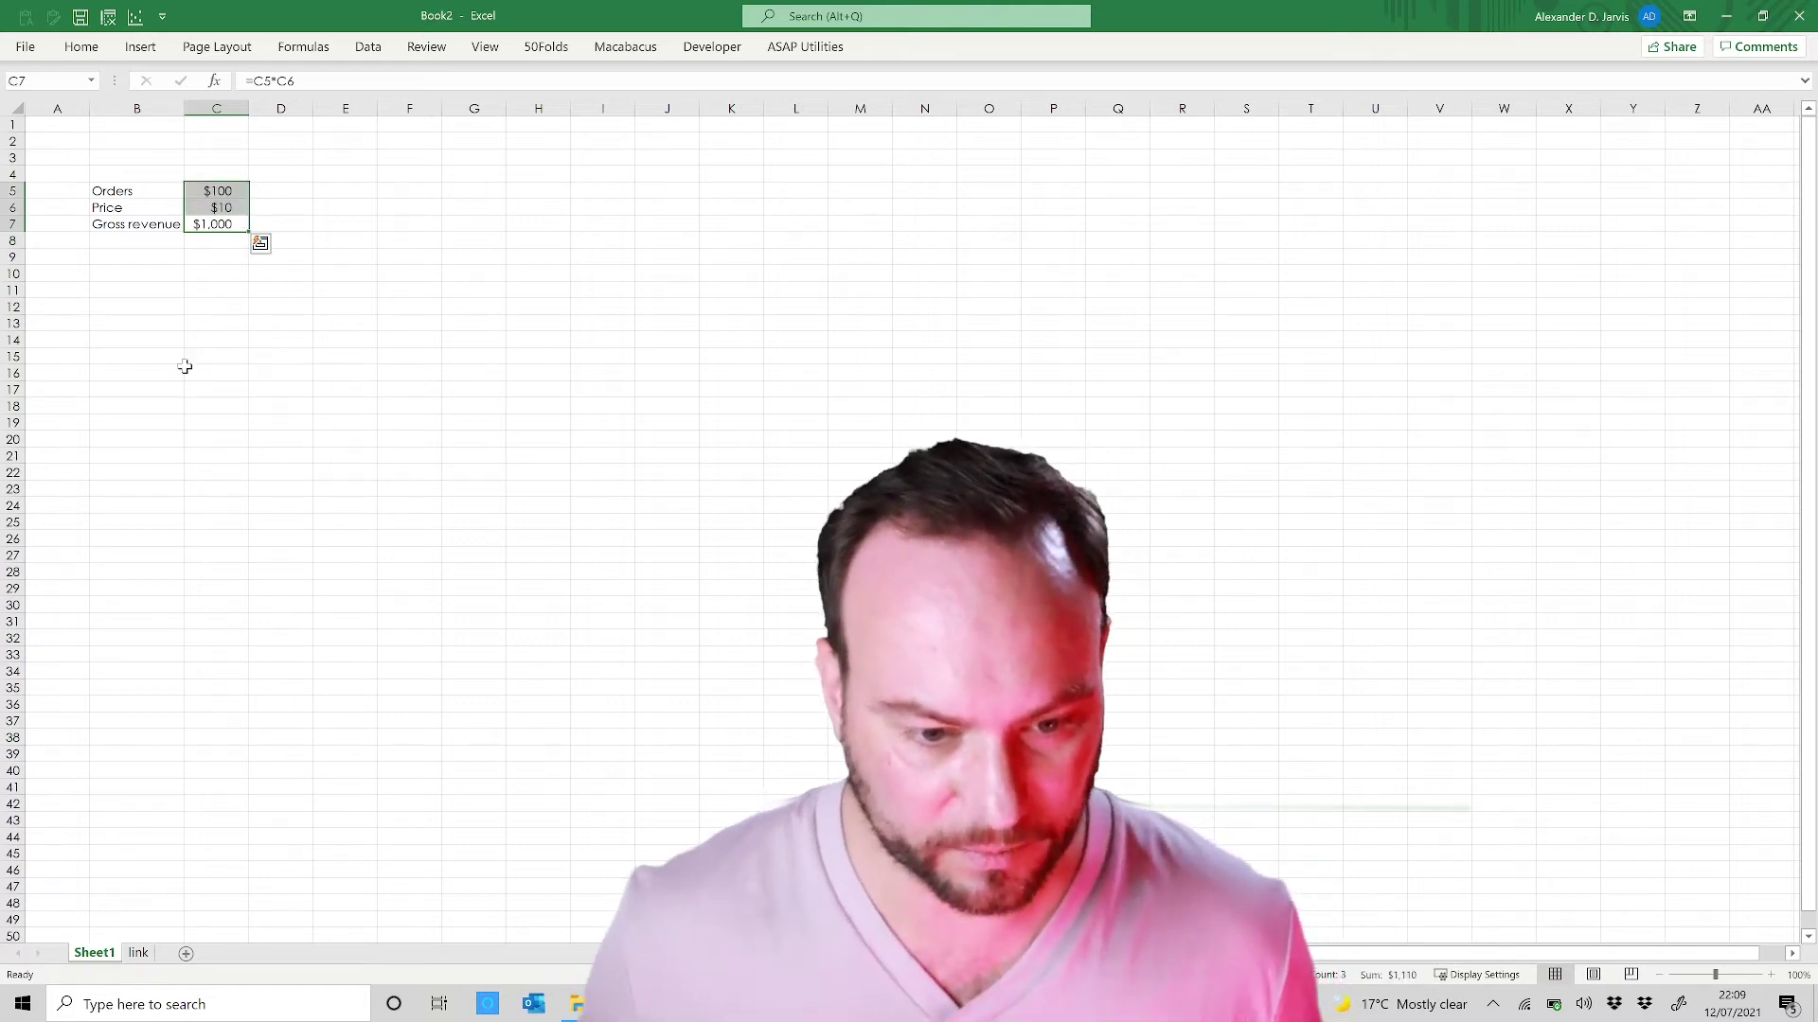
# Step: Change the Orders value in C5 to a plain number format without the dollar sign
pyautogui.press('Left')
pyautogui.press('Right')
pyautogui.press('Right')
pyautogui.press('Up')
pyautogui.press('Up')
pyautogui.press('Left')
pyautogui.press('Up')
pyautogui.press('Down')
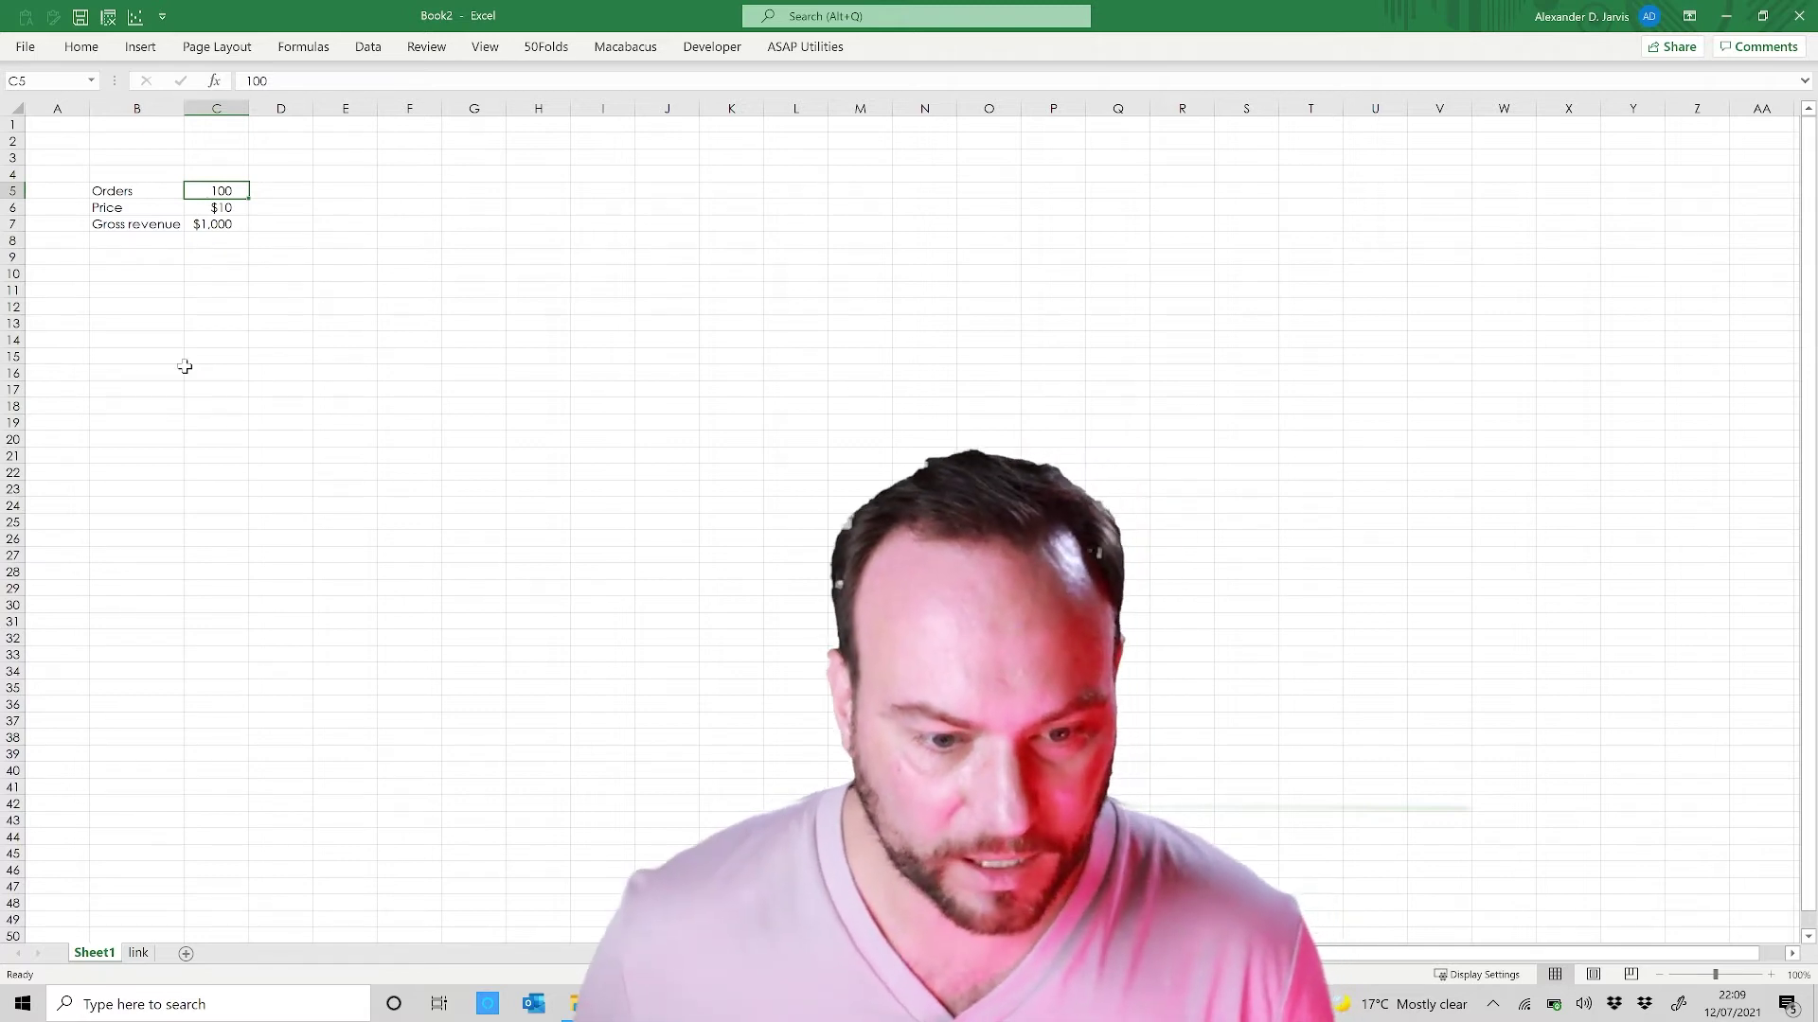
# Step: Make the Gross revenue label and value in B7:C7 bold
pyautogui.press('Down')
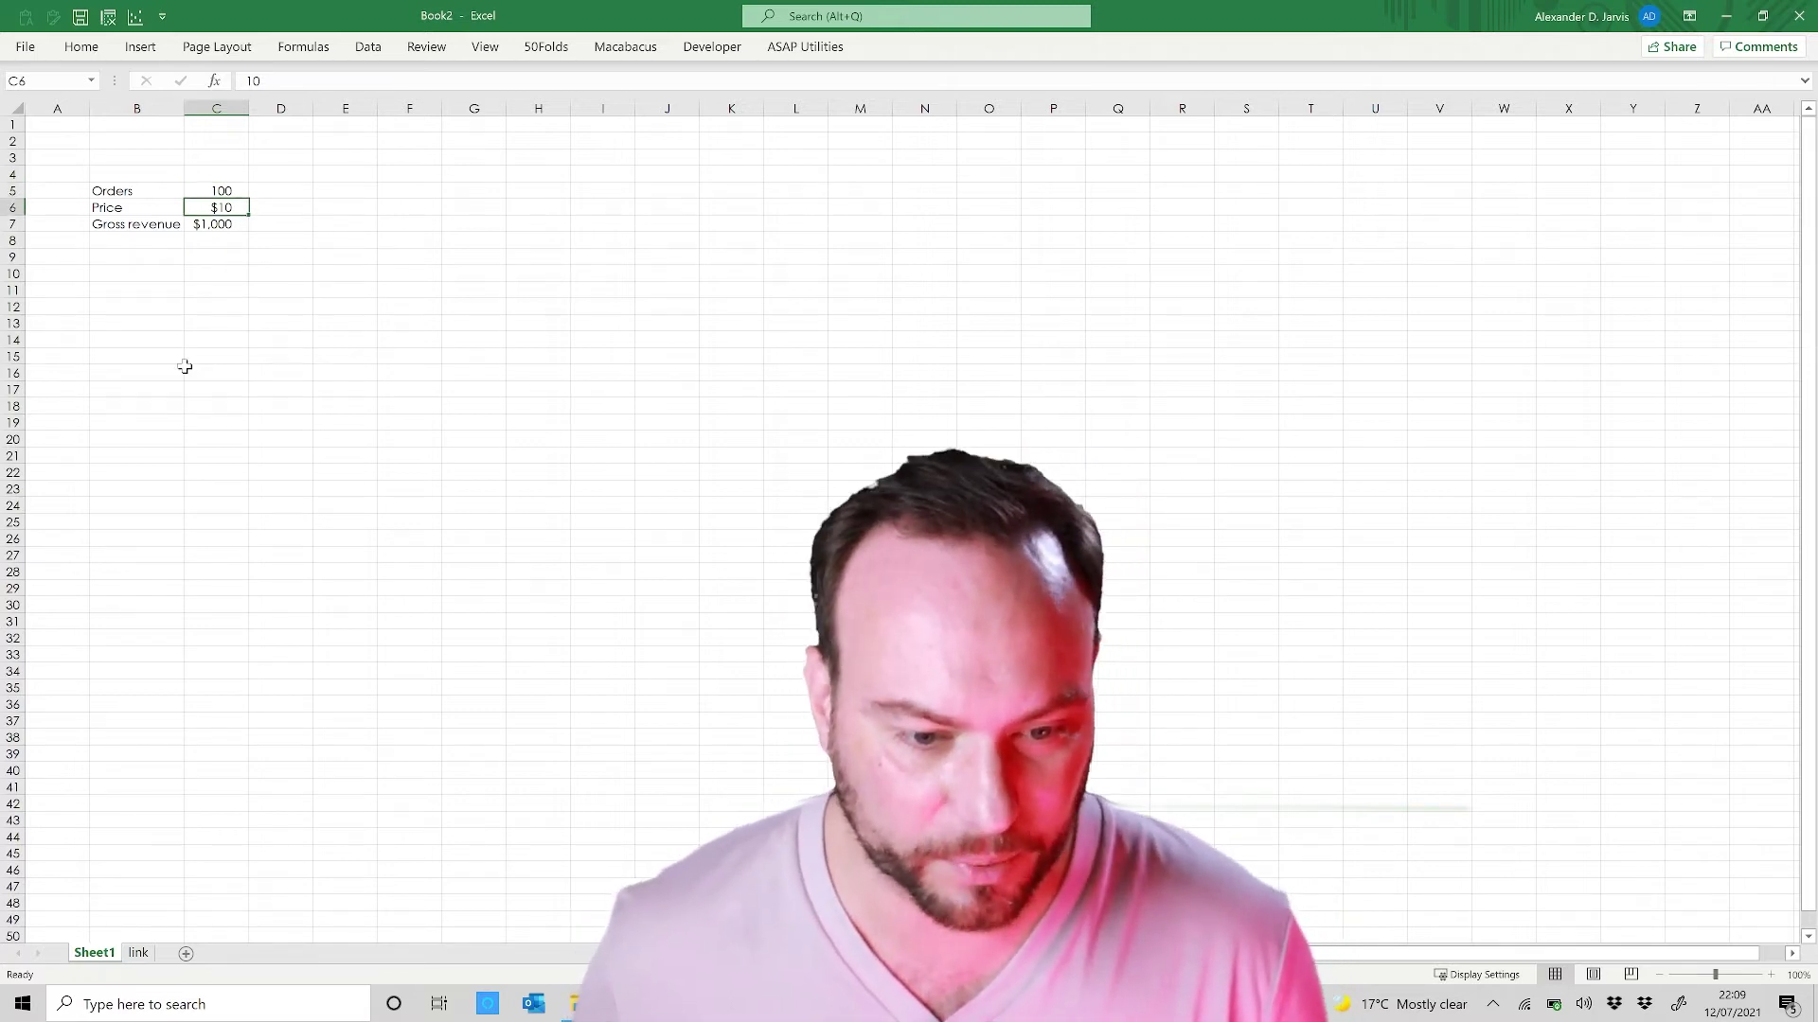
pyautogui.press('Down')
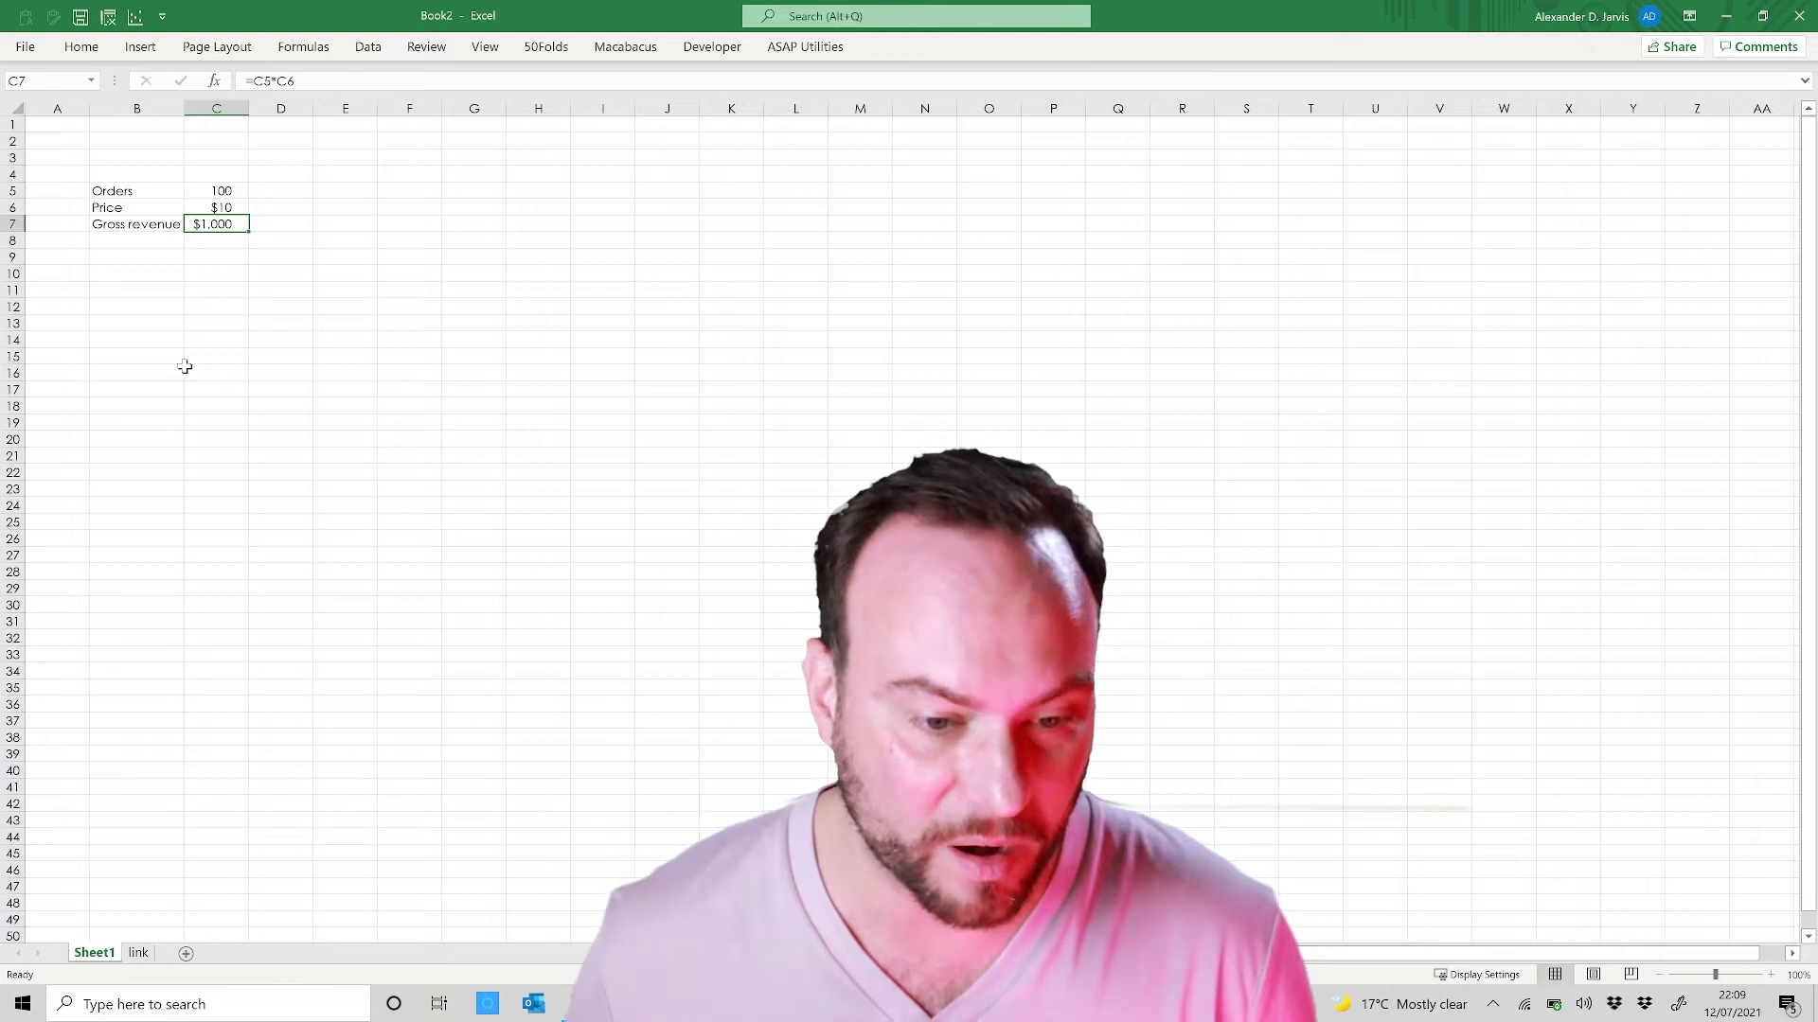
pyautogui.press('Left')
pyautogui.hotkey('shift', 'Right')
pyautogui.hotkey('ctrl', 'b')
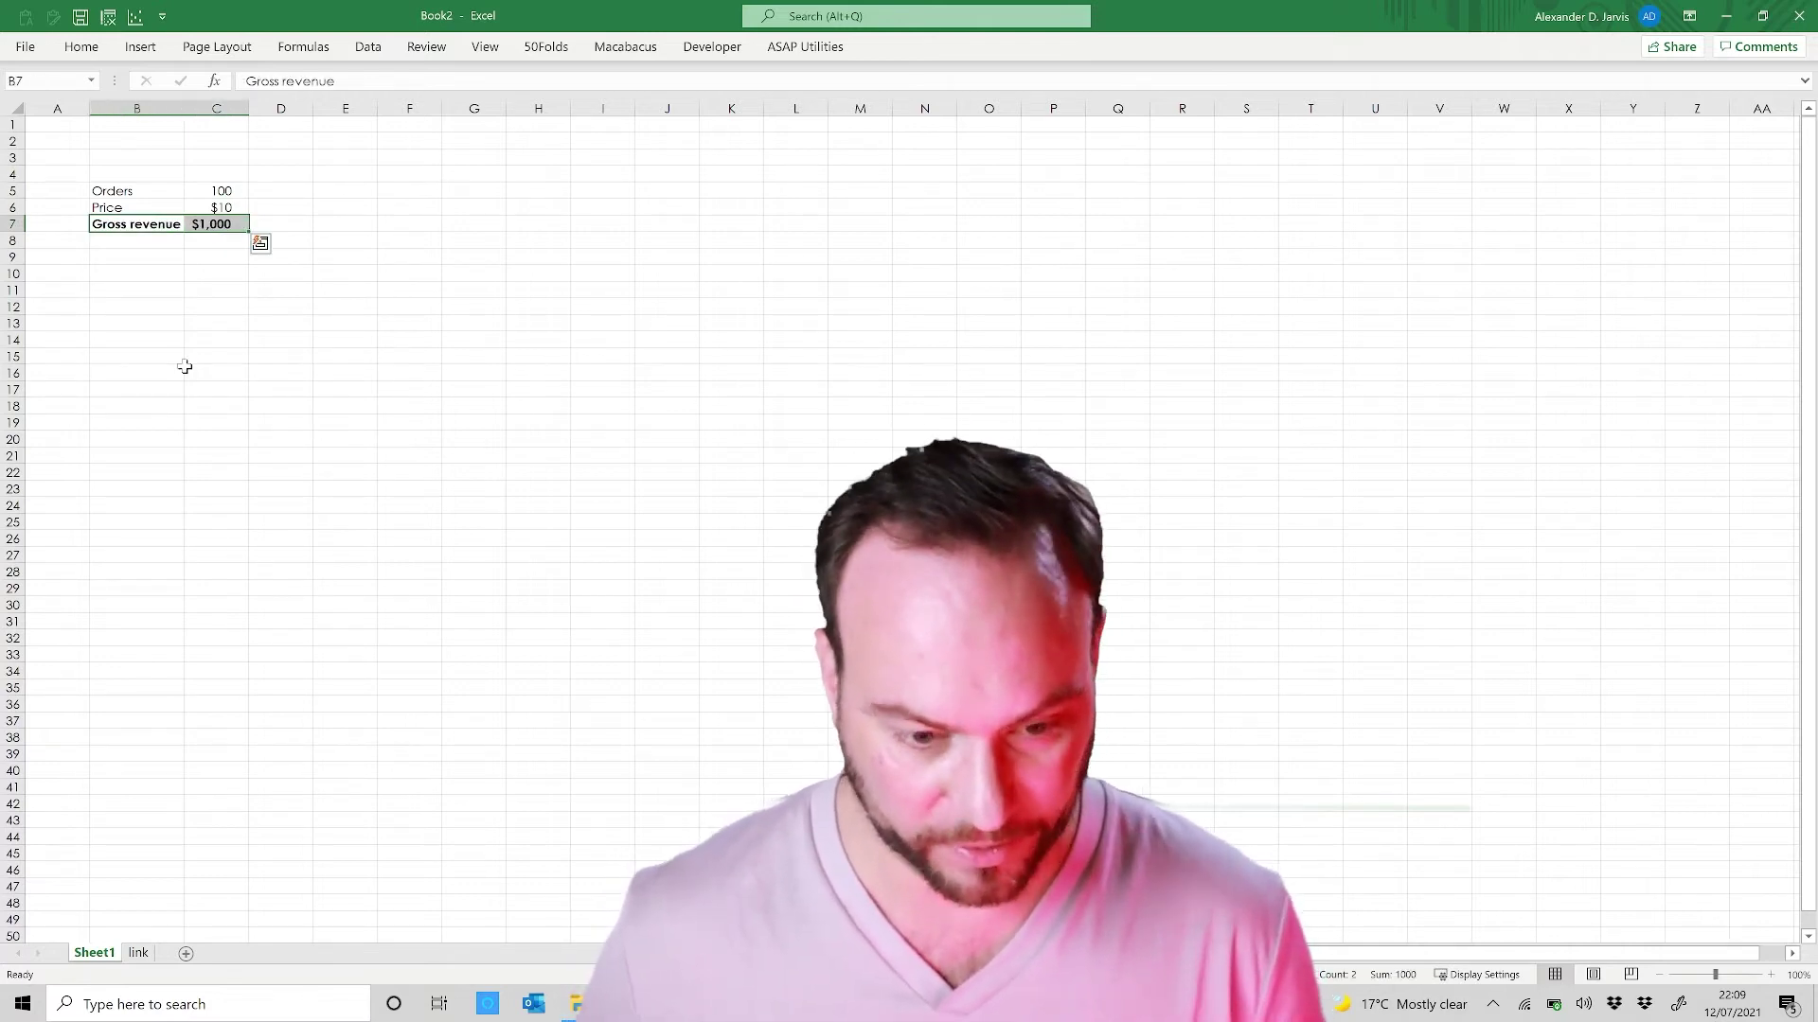
pyautogui.hotkey('shift', 'Left')
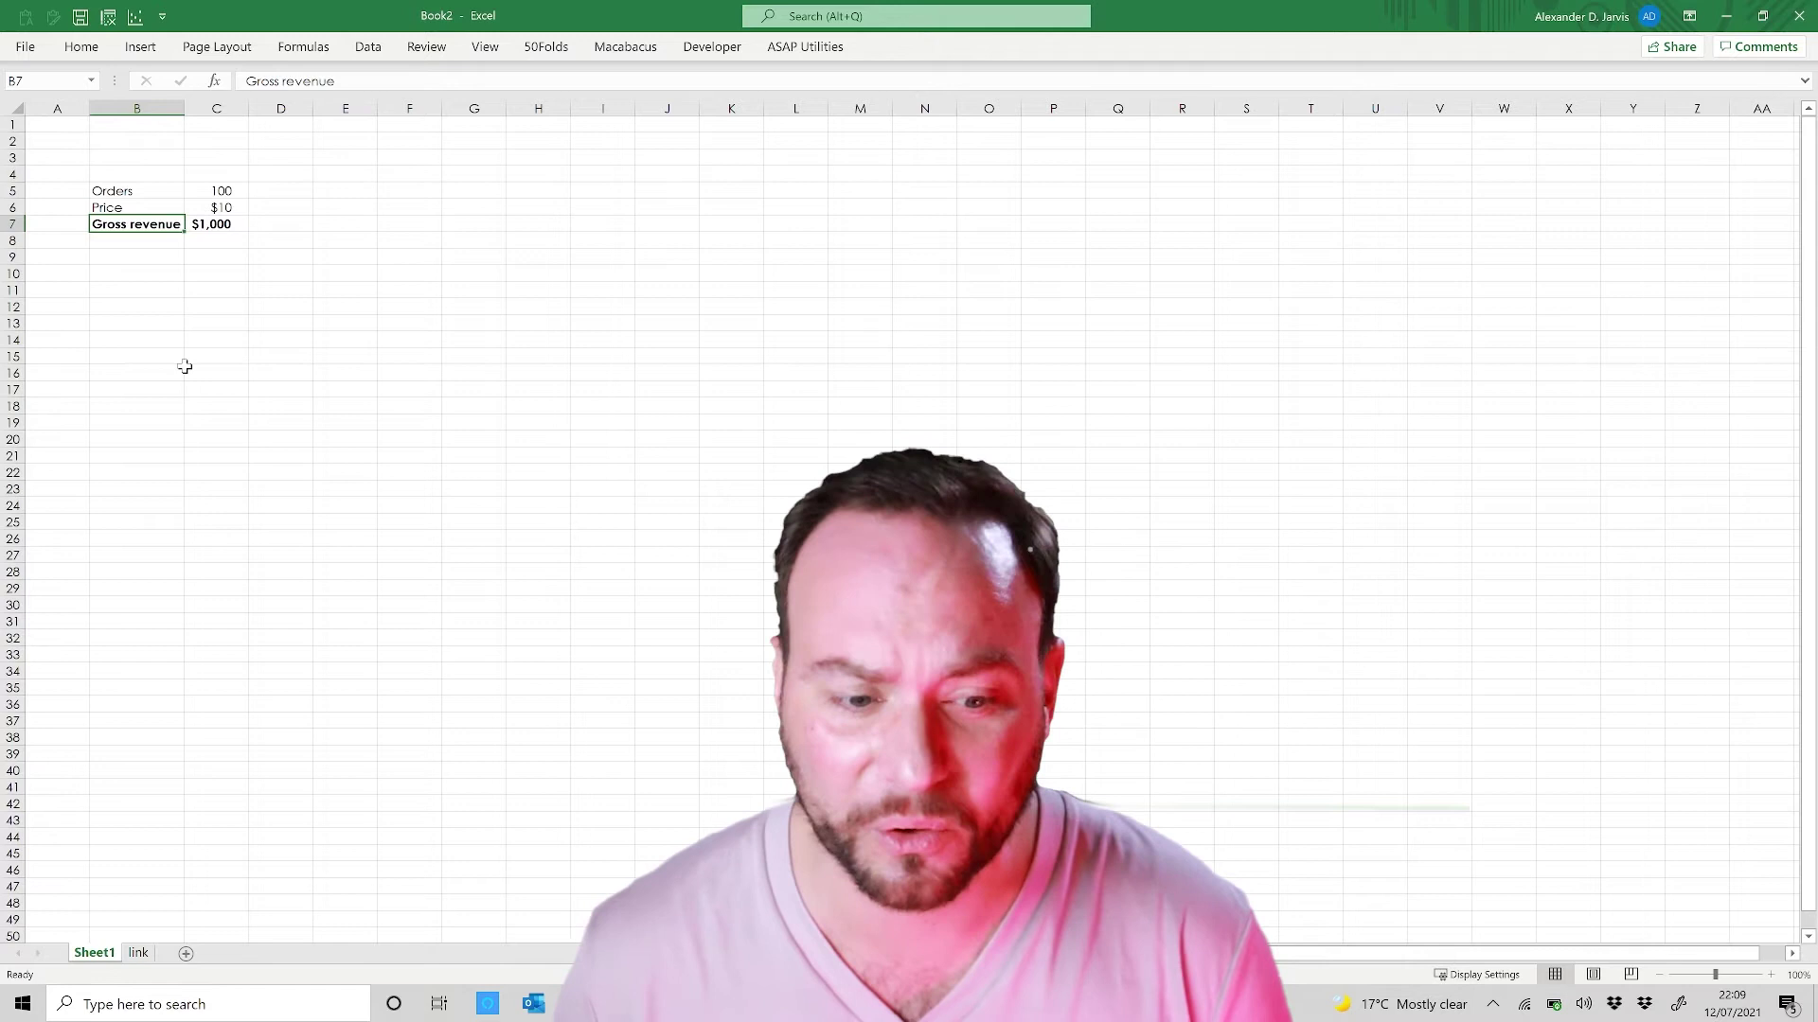
# Step: Enter the label Range in B9, below the orders-price-revenue block
pyautogui.press('Down')
pyautogui.press('Down')
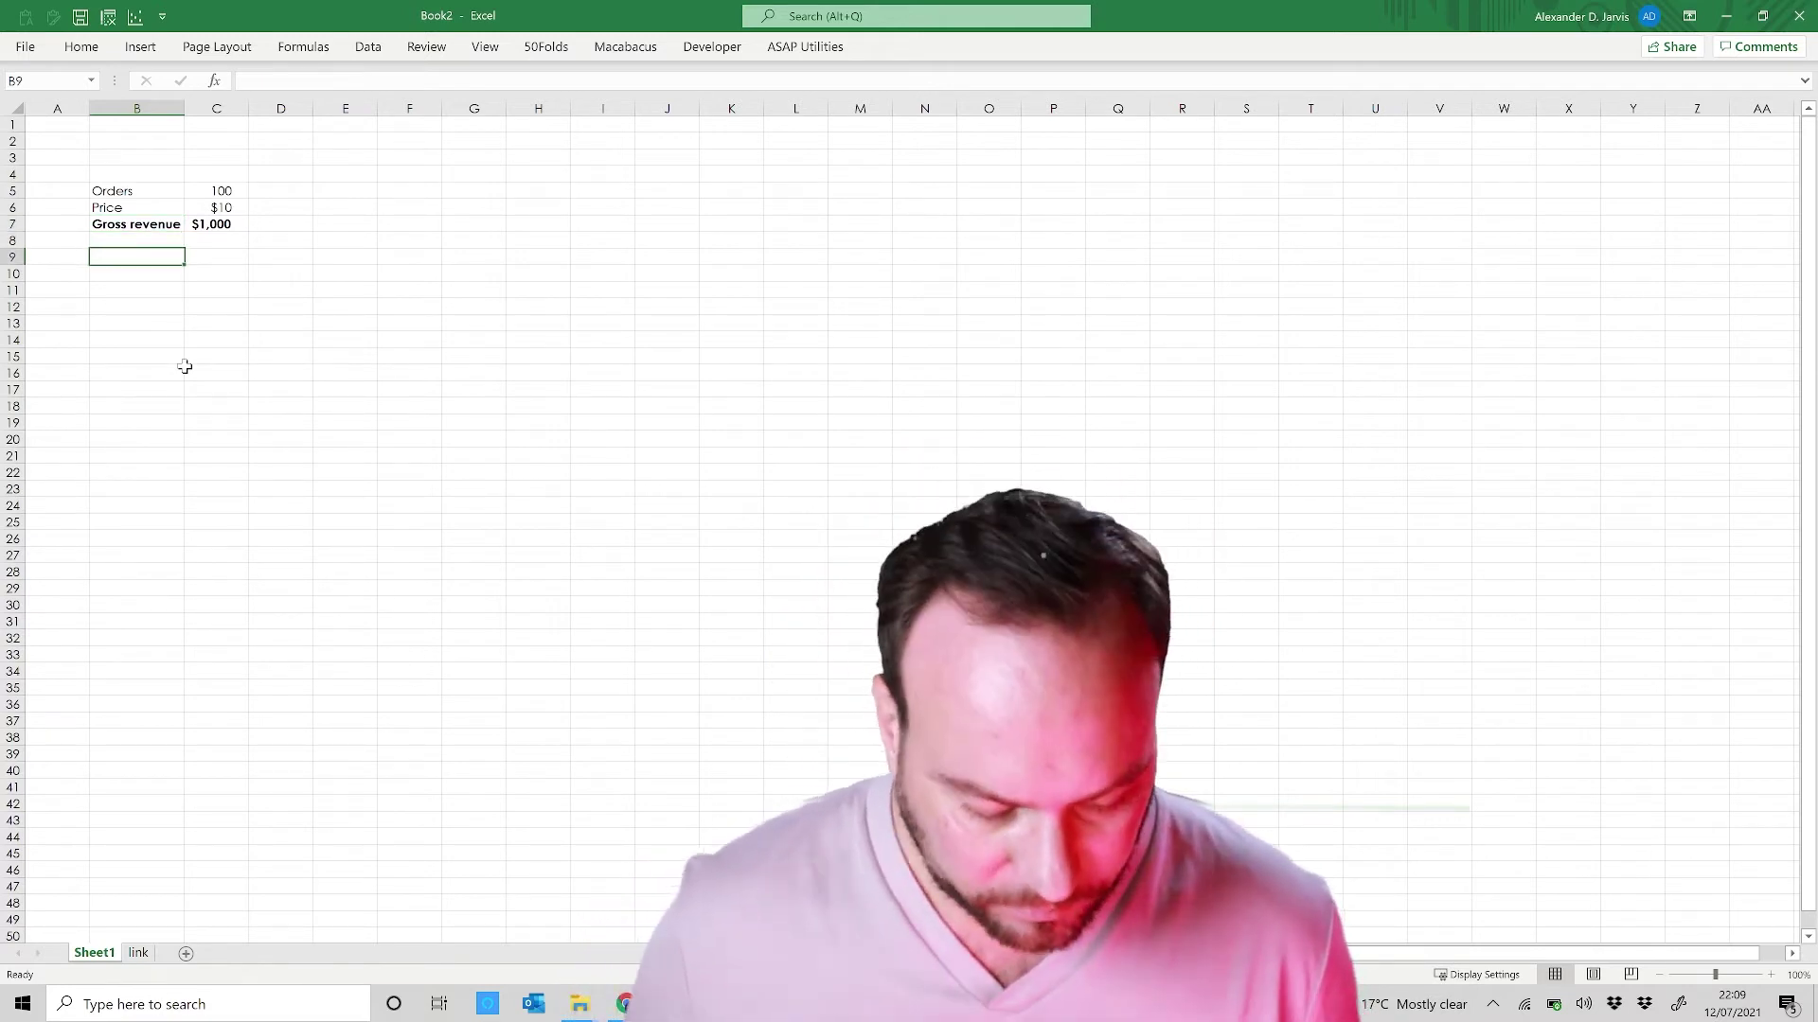
pyautogui.write('Range')
pyautogui.press('Up')
# Step: Copy the Orders, Price and Gross revenue block B5:C7 to B11 under the Range label
pyautogui.press('Up')
pyautogui.press('Up')
pyautogui.press('Up')
pyautogui.hotkey('ctrl', 'a')
pyautogui.hotkey('ctrl', 'c')
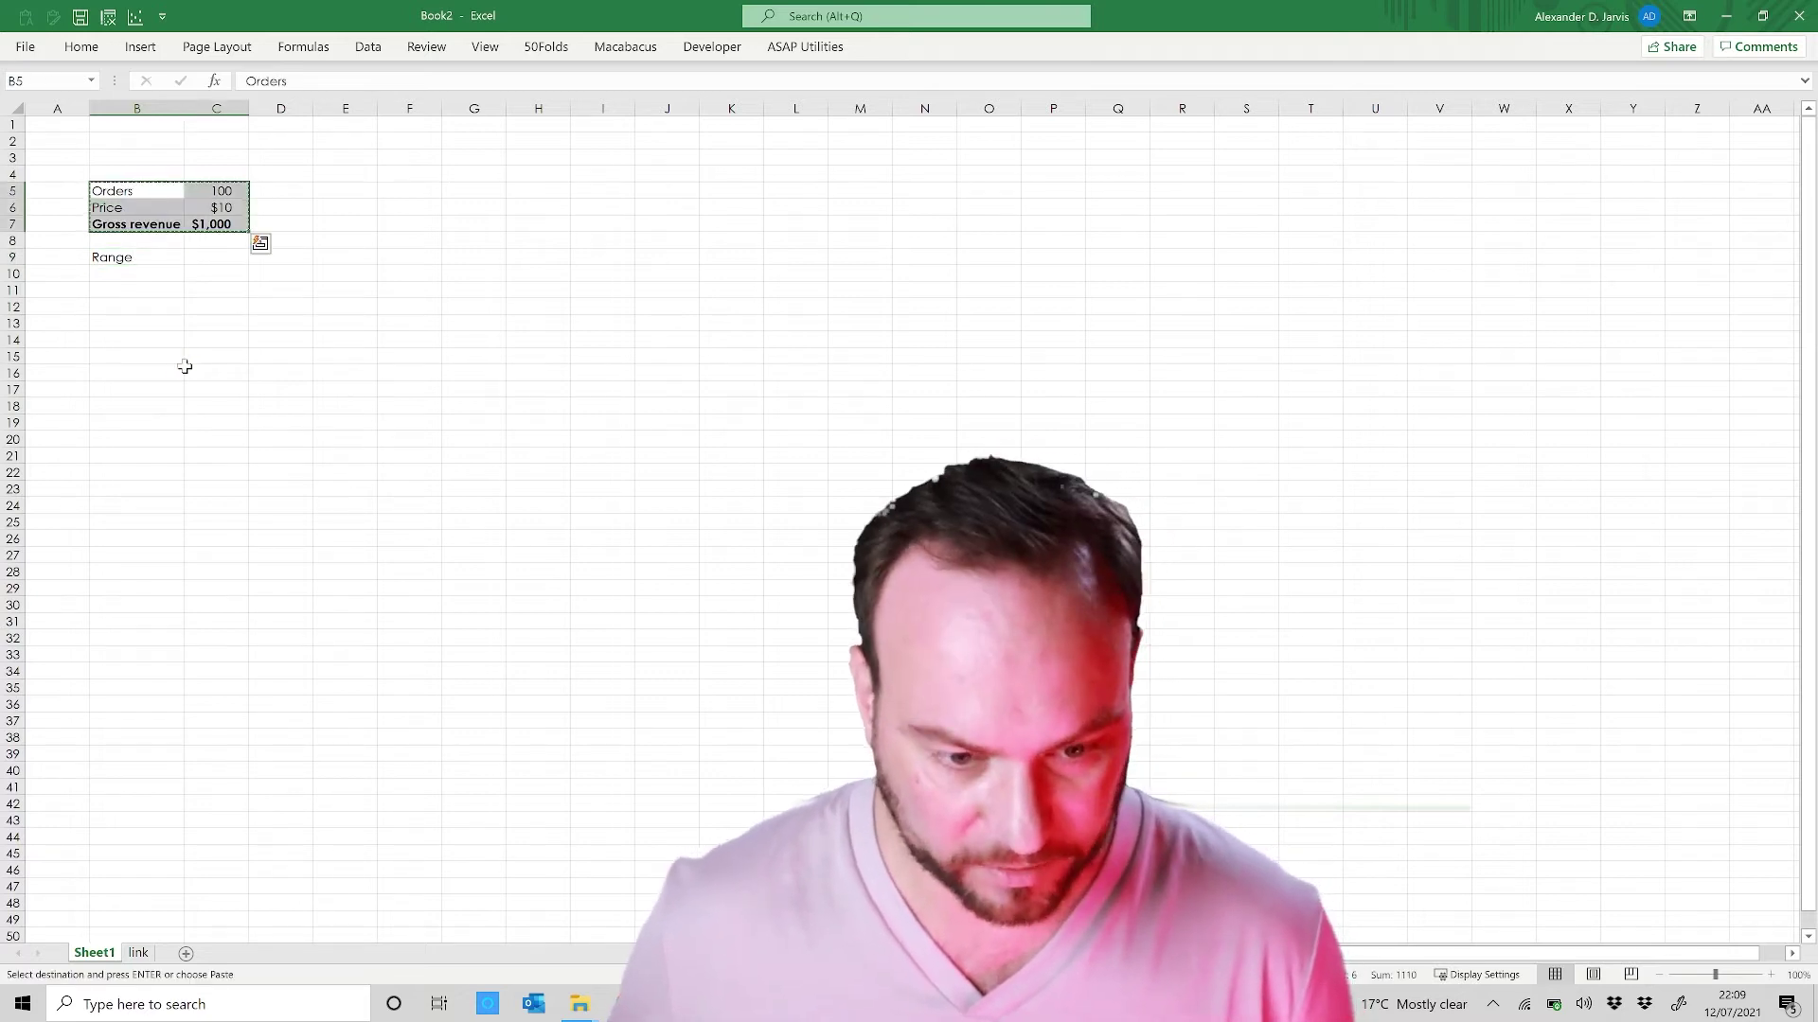
pyautogui.press('Down')
pyautogui.press('Down')
pyautogui.press('Down')
pyautogui.press('Down')
pyautogui.press('Down')
pyautogui.press('Down')
pyautogui.hotkey('ctrl', 'v')
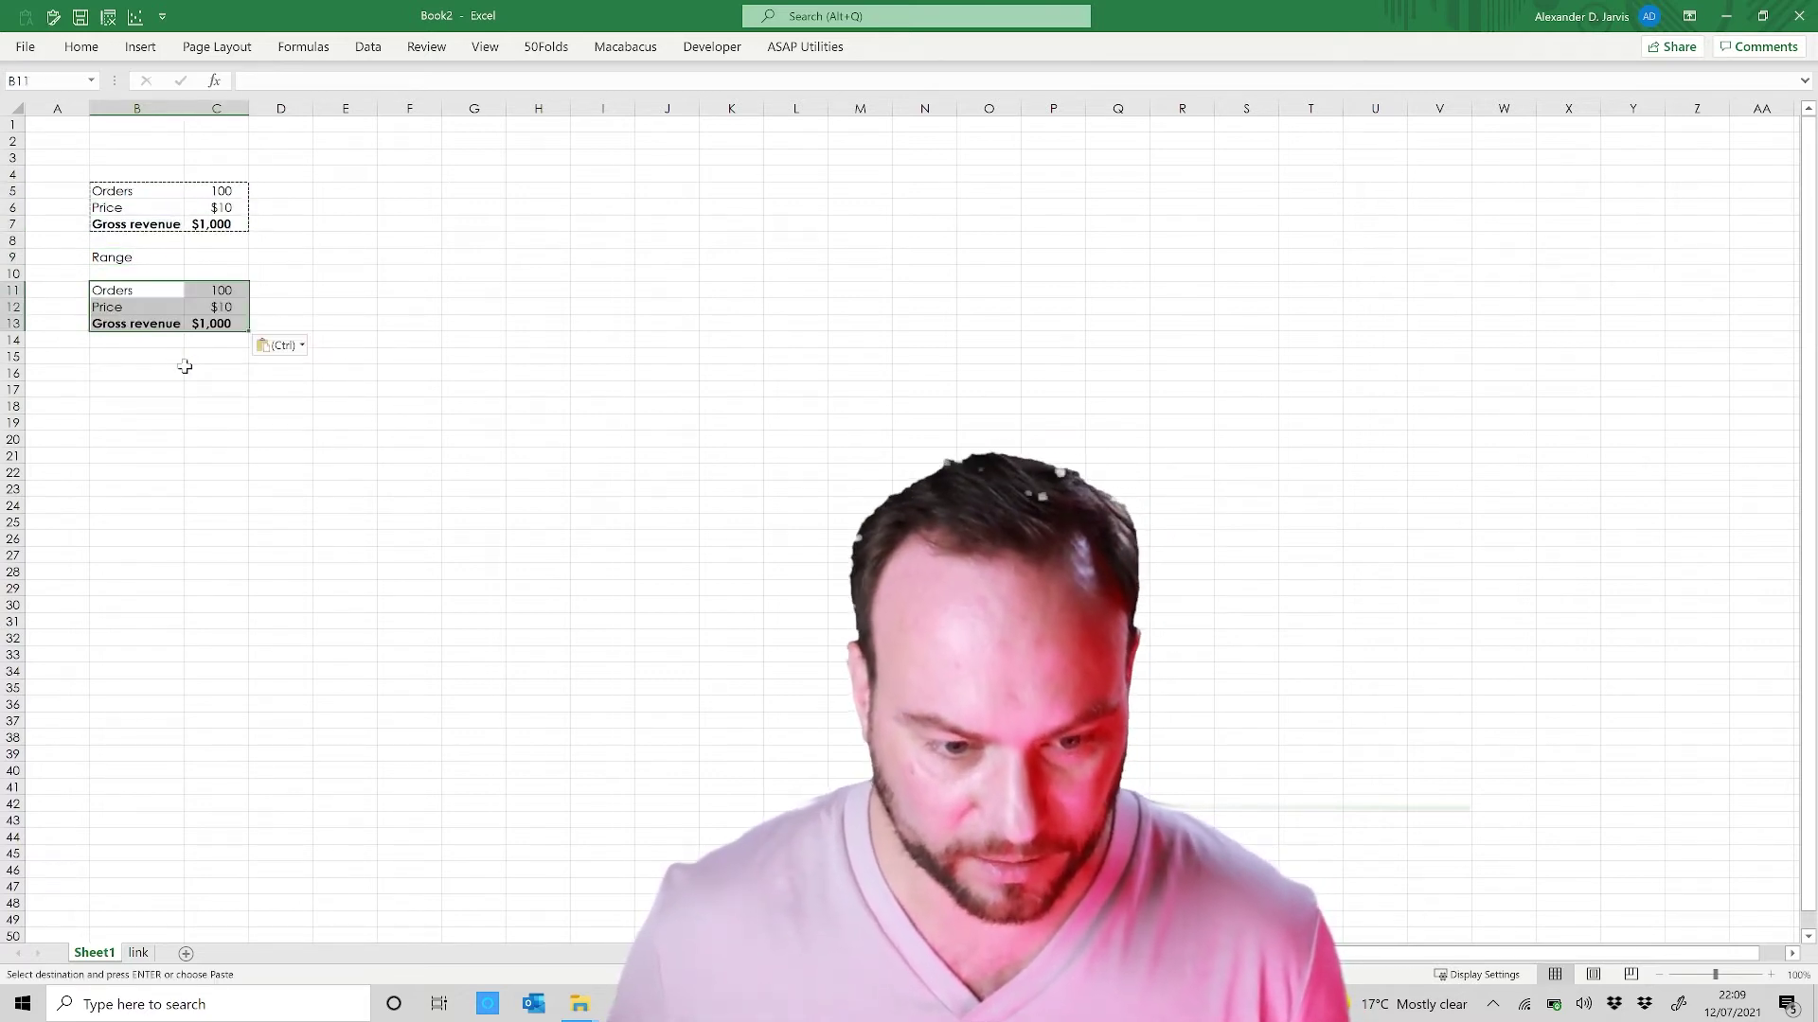
# Step: Enter the formula =C11+100 in D11 to increase Orders by 100
pyautogui.press('Right')
pyautogui.press('Right')
pyautogui.write('=')
pyautogui.press('Left')
pyautogui.write('+100')
pyautogui.hotkey('ctrl', 'Return')
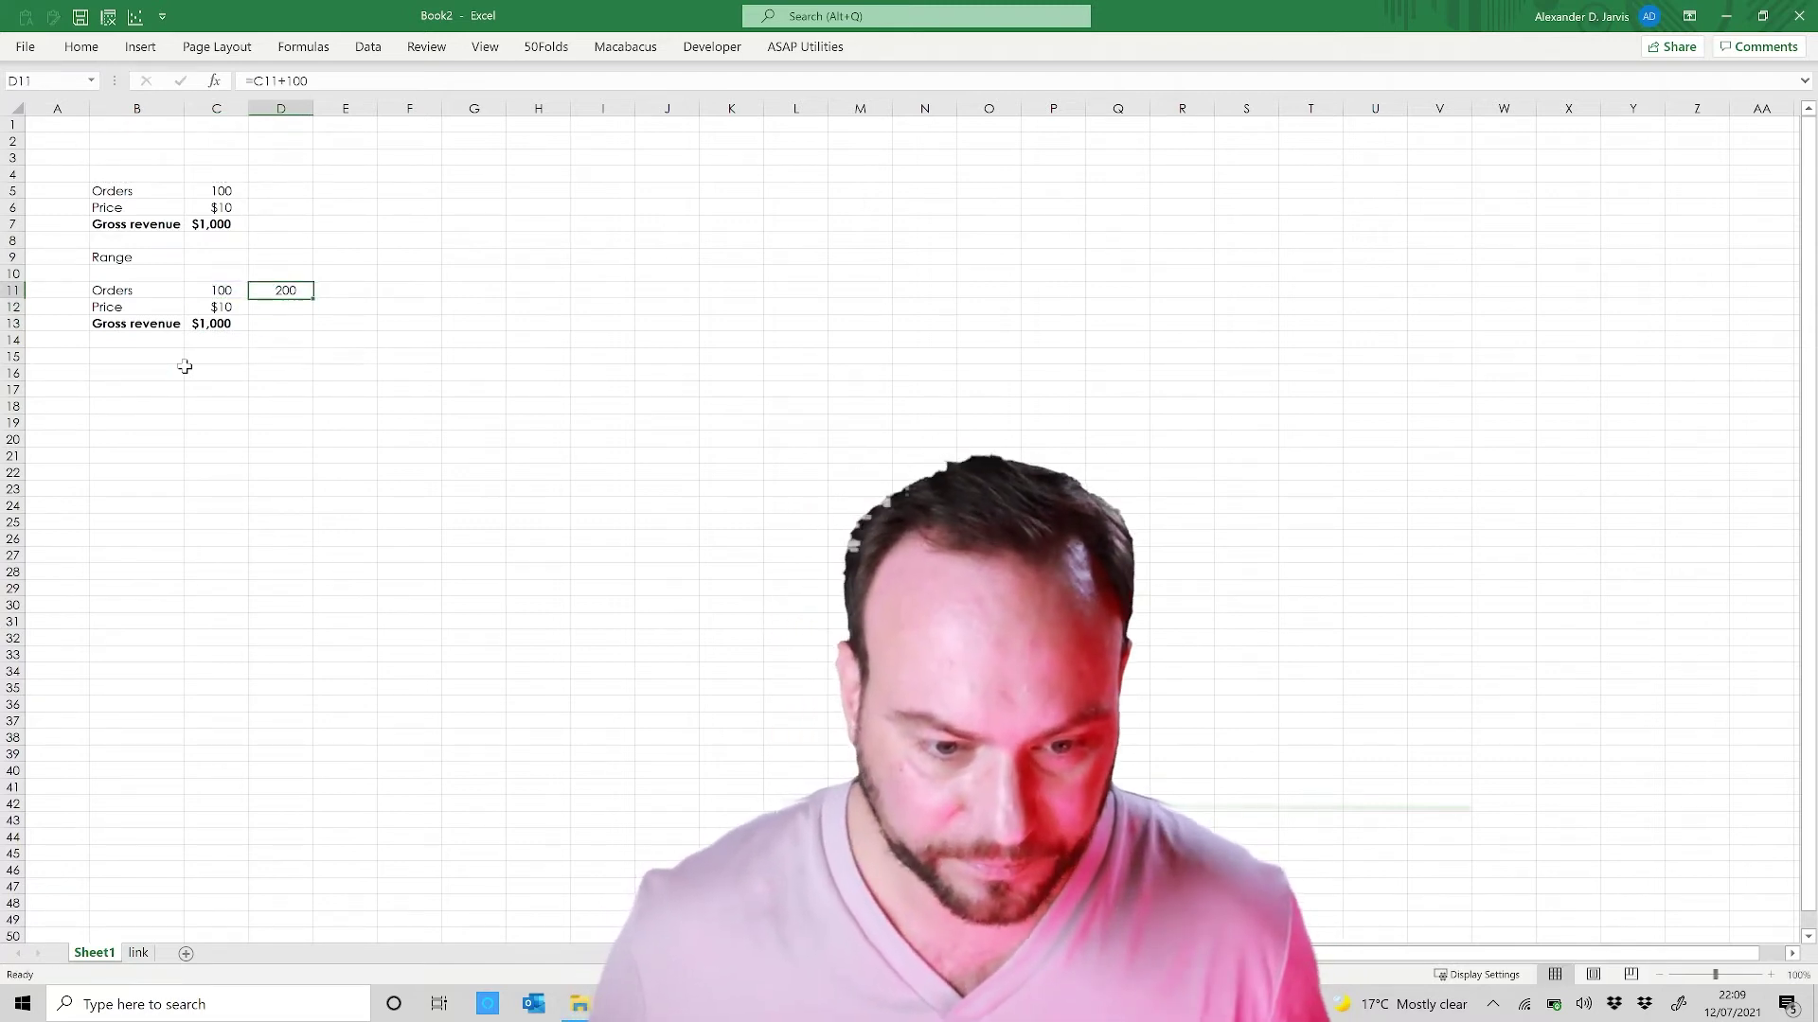
# Step: Fill the Orders formula in D11 across row 11 through column U
pyautogui.hotkey('shift', 'Right')
pyautogui.hotkey('shift', 'Right')
pyautogui.hotkey('shift', 'Right')
pyautogui.hotkey('shift', 'Right')
pyautogui.hotkey('shift', 'Right')
pyautogui.hotkey('shift', 'Right')
pyautogui.hotkey('shift', 'Right')
pyautogui.hotkey('shift', 'Right')
pyautogui.hotkey('shift', 'Right')
pyautogui.hotkey('shift', 'Right')
pyautogui.hotkey('shift', 'Right')
pyautogui.hotkey('shift', 'Right')
pyautogui.hotkey('shift', 'Right')
pyautogui.hotkey('shift', 'Right')
pyautogui.hotkey('shift', 'Right')
pyautogui.hotkey('shift', 'Right')
pyautogui.hotkey('shift', 'Right')
pyautogui.hotkey('ctrl', 'r')
# Step: Enter the formula =C12*(1.05) in D12 to grow Price by 5 percent
pyautogui.press('Left')
pyautogui.press('Down')
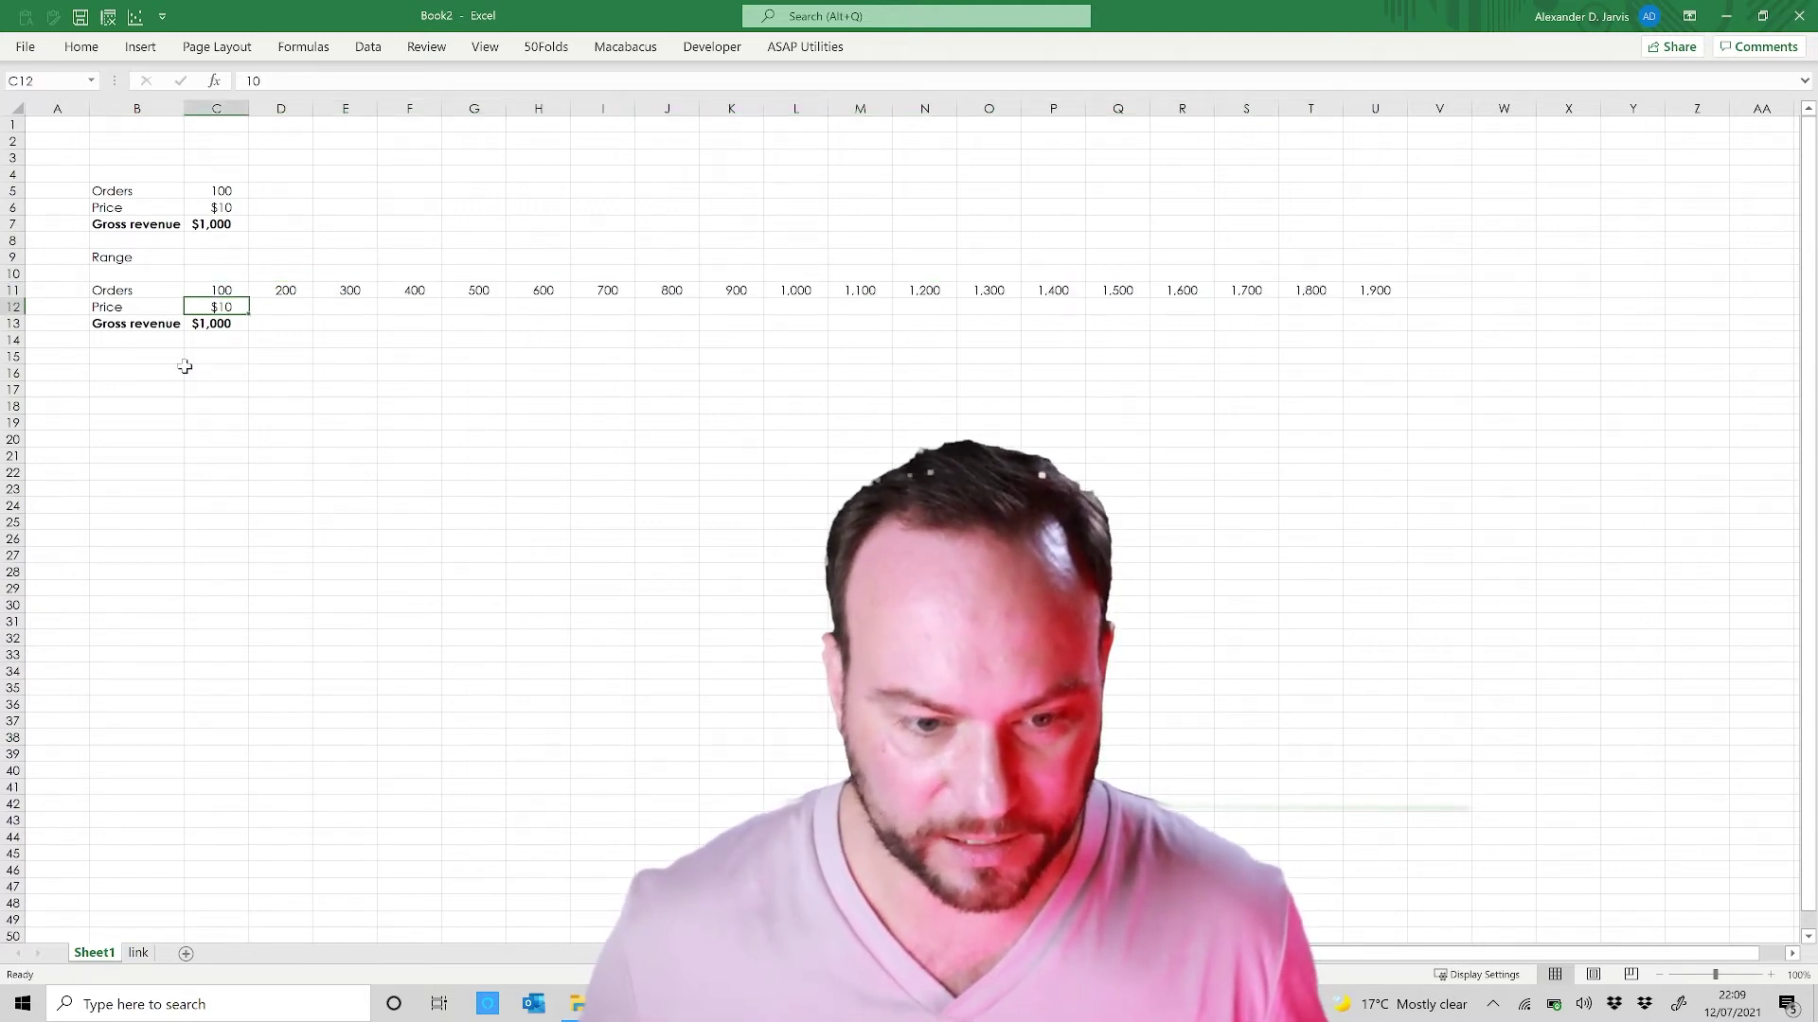
pyautogui.press('Right')
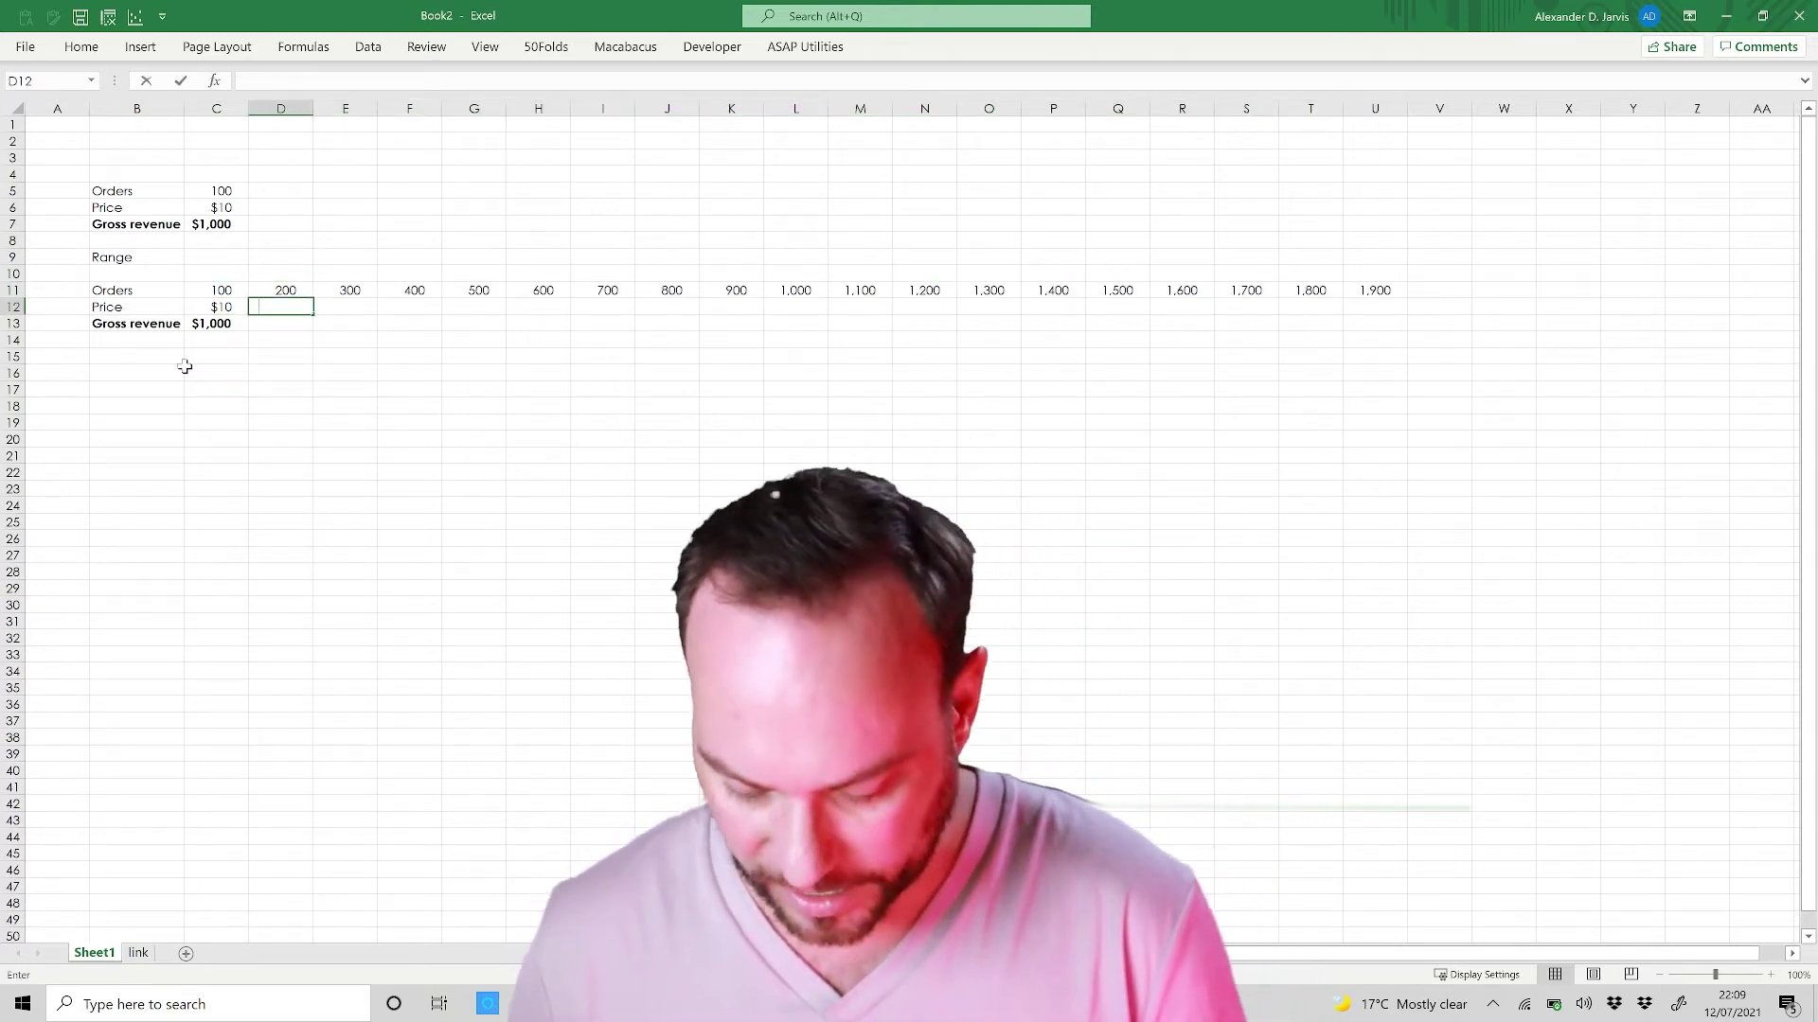
pyautogui.write('=')
pyautogui.press('Left')
pyautogui.write('*(')
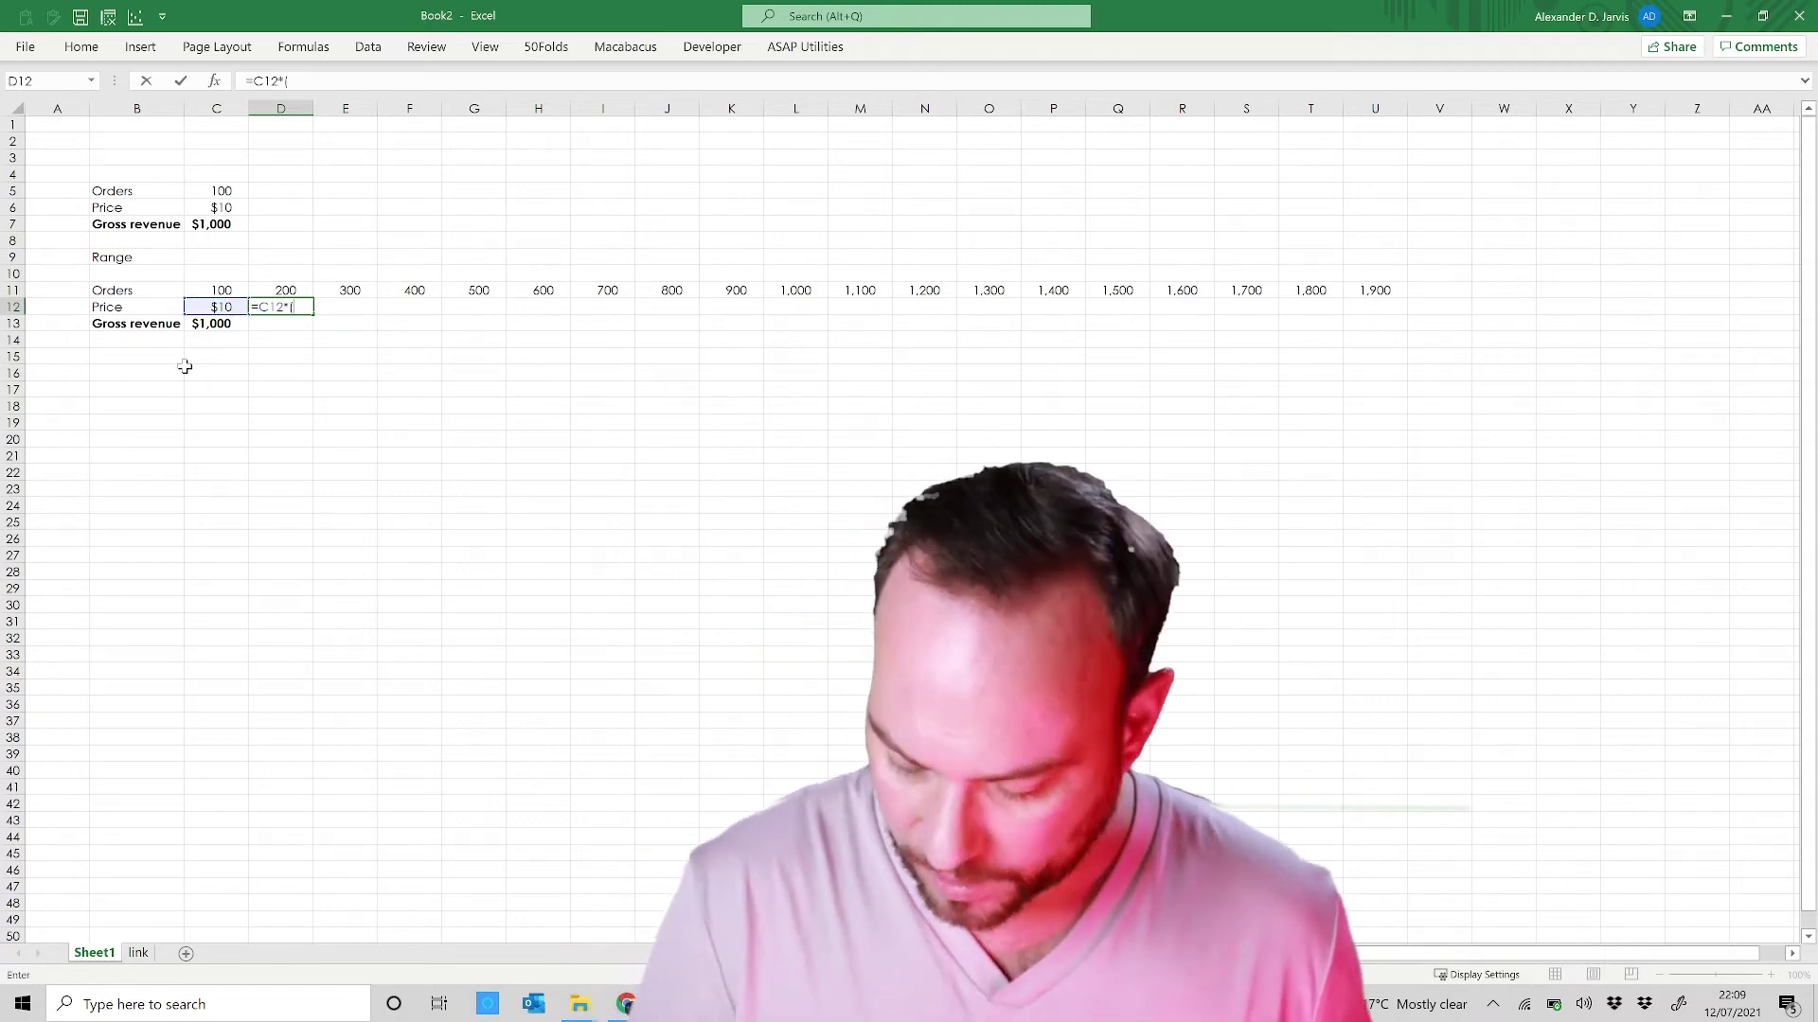
pyautogui.write('1.05')
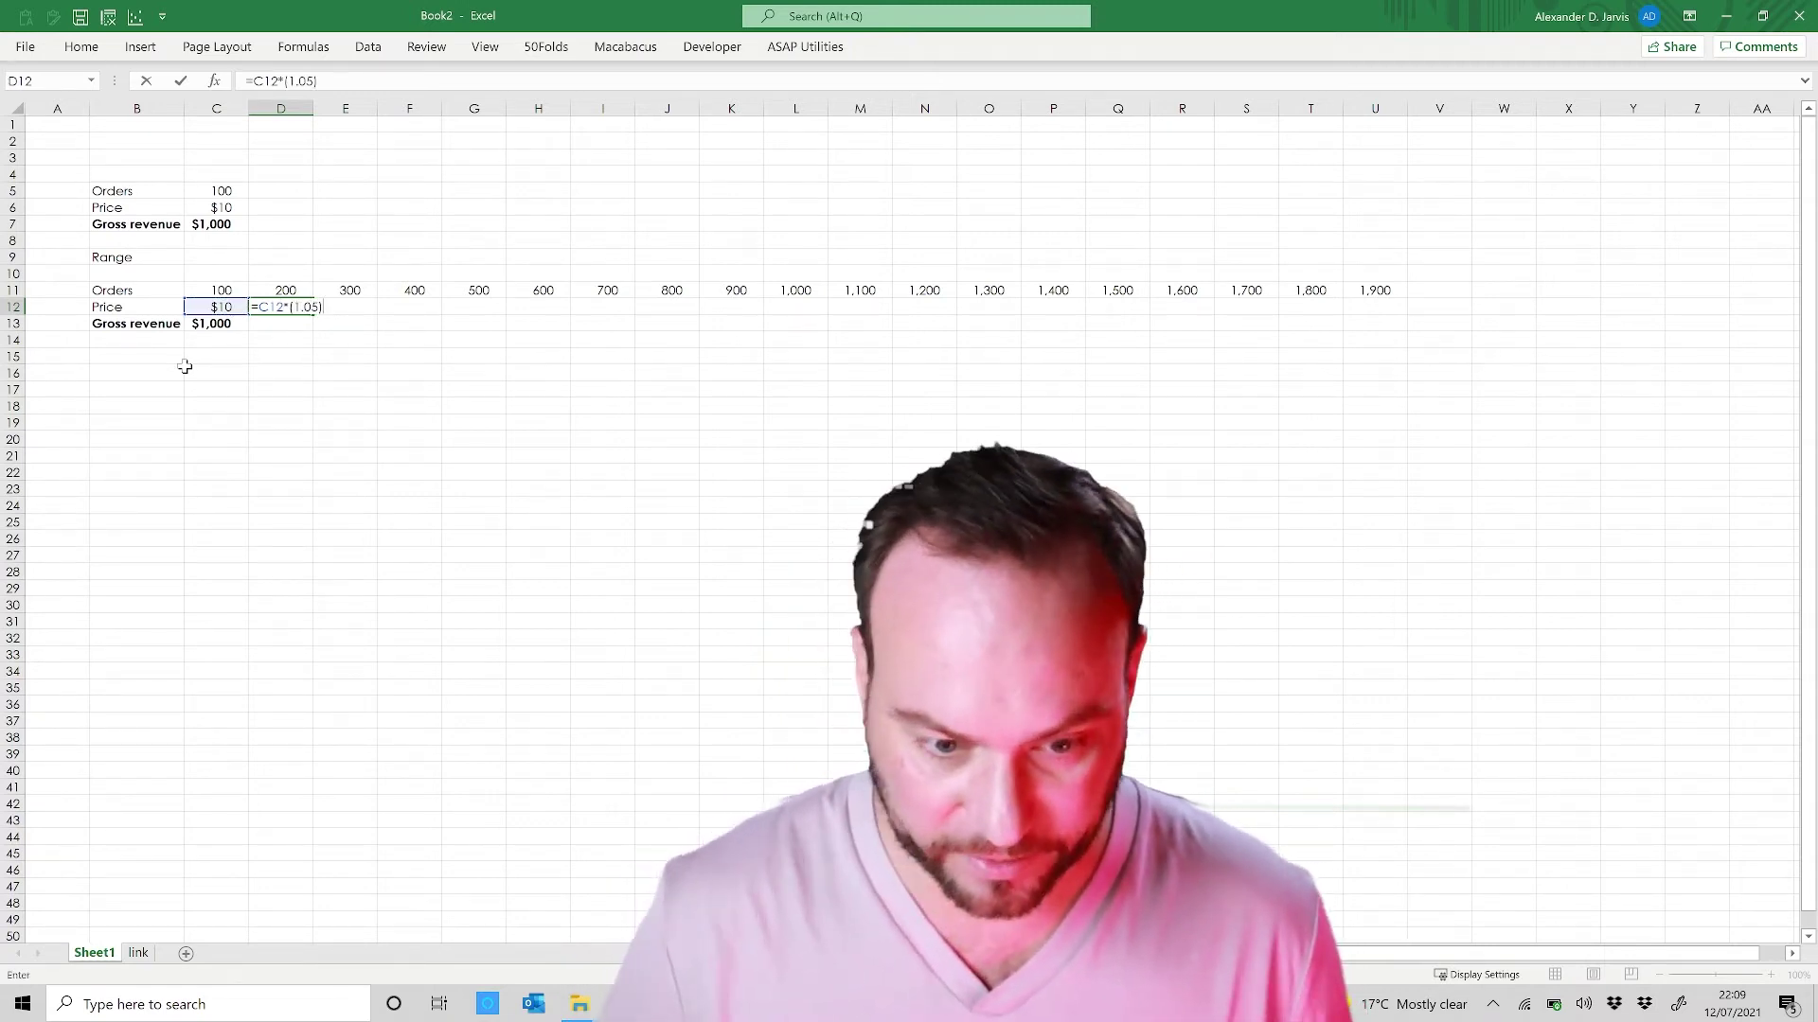
pyautogui.hotkey('ctrl', 'Return')
# Step: Fill the Price growth formula in D12 across row 12 through column U
pyautogui.hotkey('shift', 'Right')
pyautogui.hotkey('shift', 'Right')
pyautogui.hotkey('shift', 'Right')
pyautogui.hotkey('shift', 'Right')
pyautogui.hotkey('shift', 'Right')
pyautogui.hotkey('shift', 'Right')
pyautogui.hotkey('shift', 'Right')
pyautogui.hotkey('shift', 'Right')
pyautogui.hotkey('shift', 'Right')
pyautogui.hotkey('shift', 'Right')
pyautogui.hotkey('shift', 'Right')
pyautogui.hotkey('shift', 'Right')
pyautogui.hotkey('shift', 'Right')
pyautogui.hotkey('shift', 'Right')
pyautogui.hotkey('shift', 'Right')
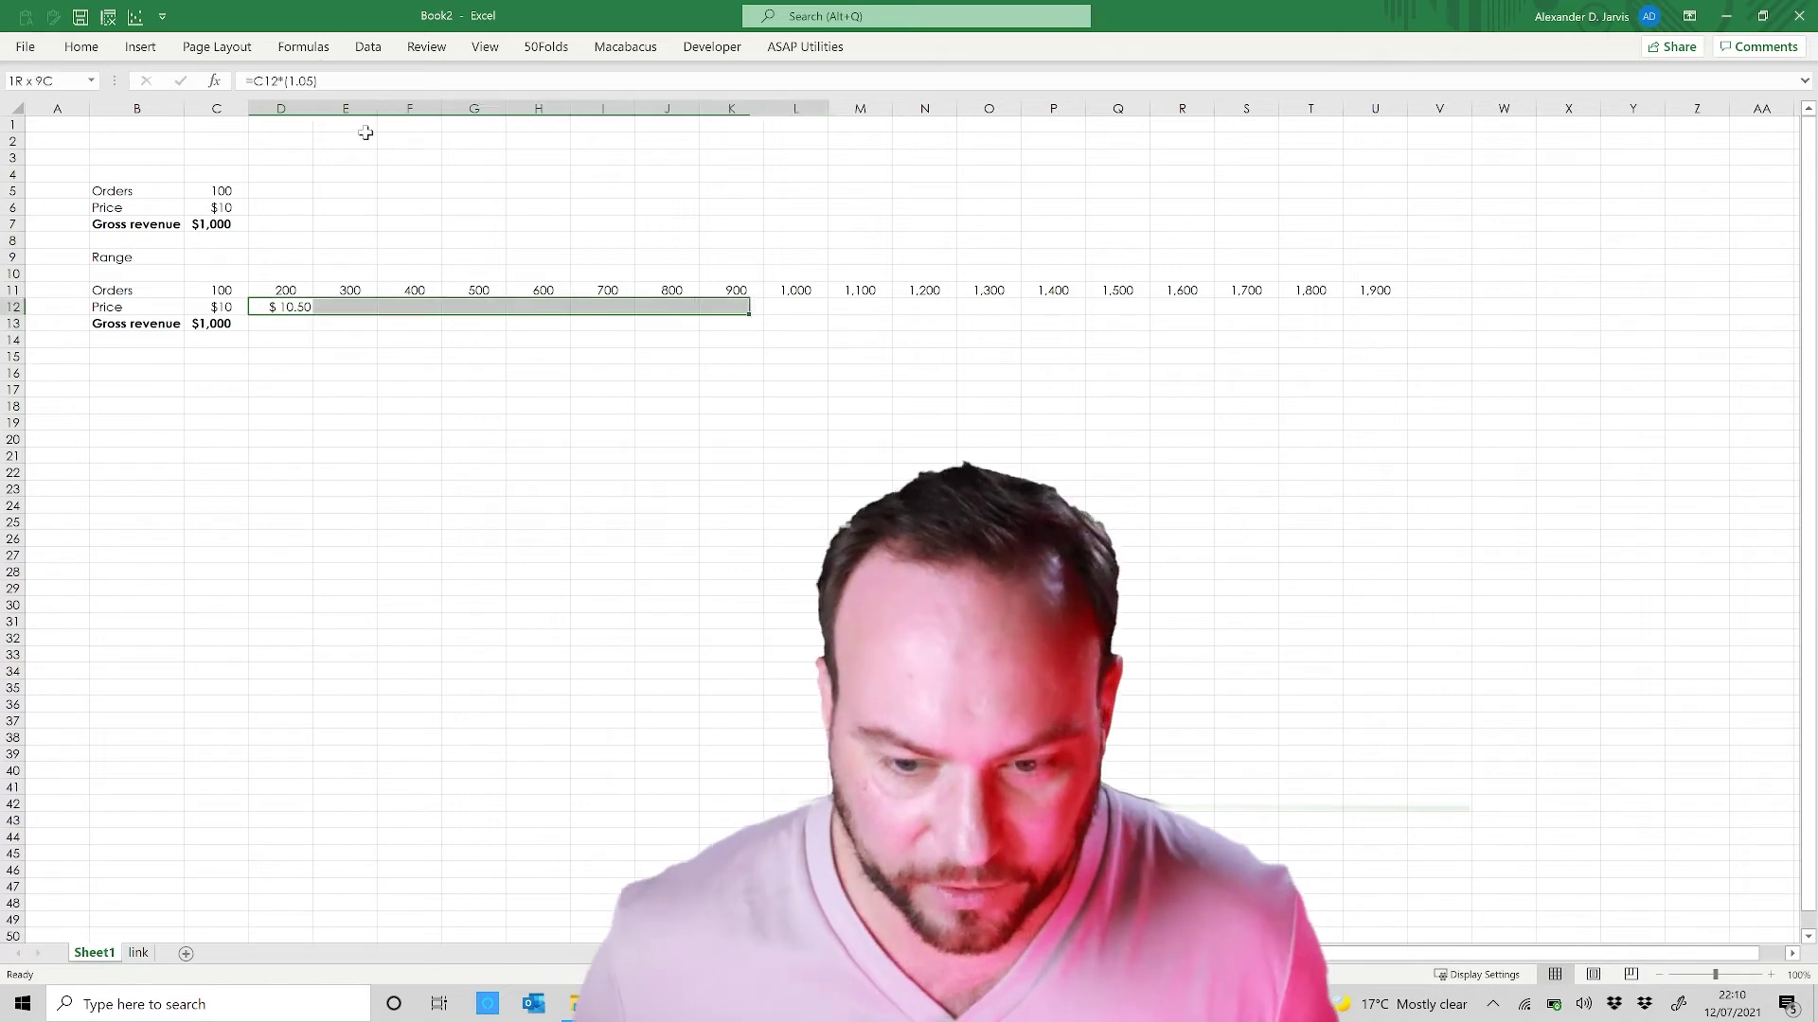
pyautogui.hotkey('shift', 'Right')
pyautogui.hotkey('shift', 'Right')
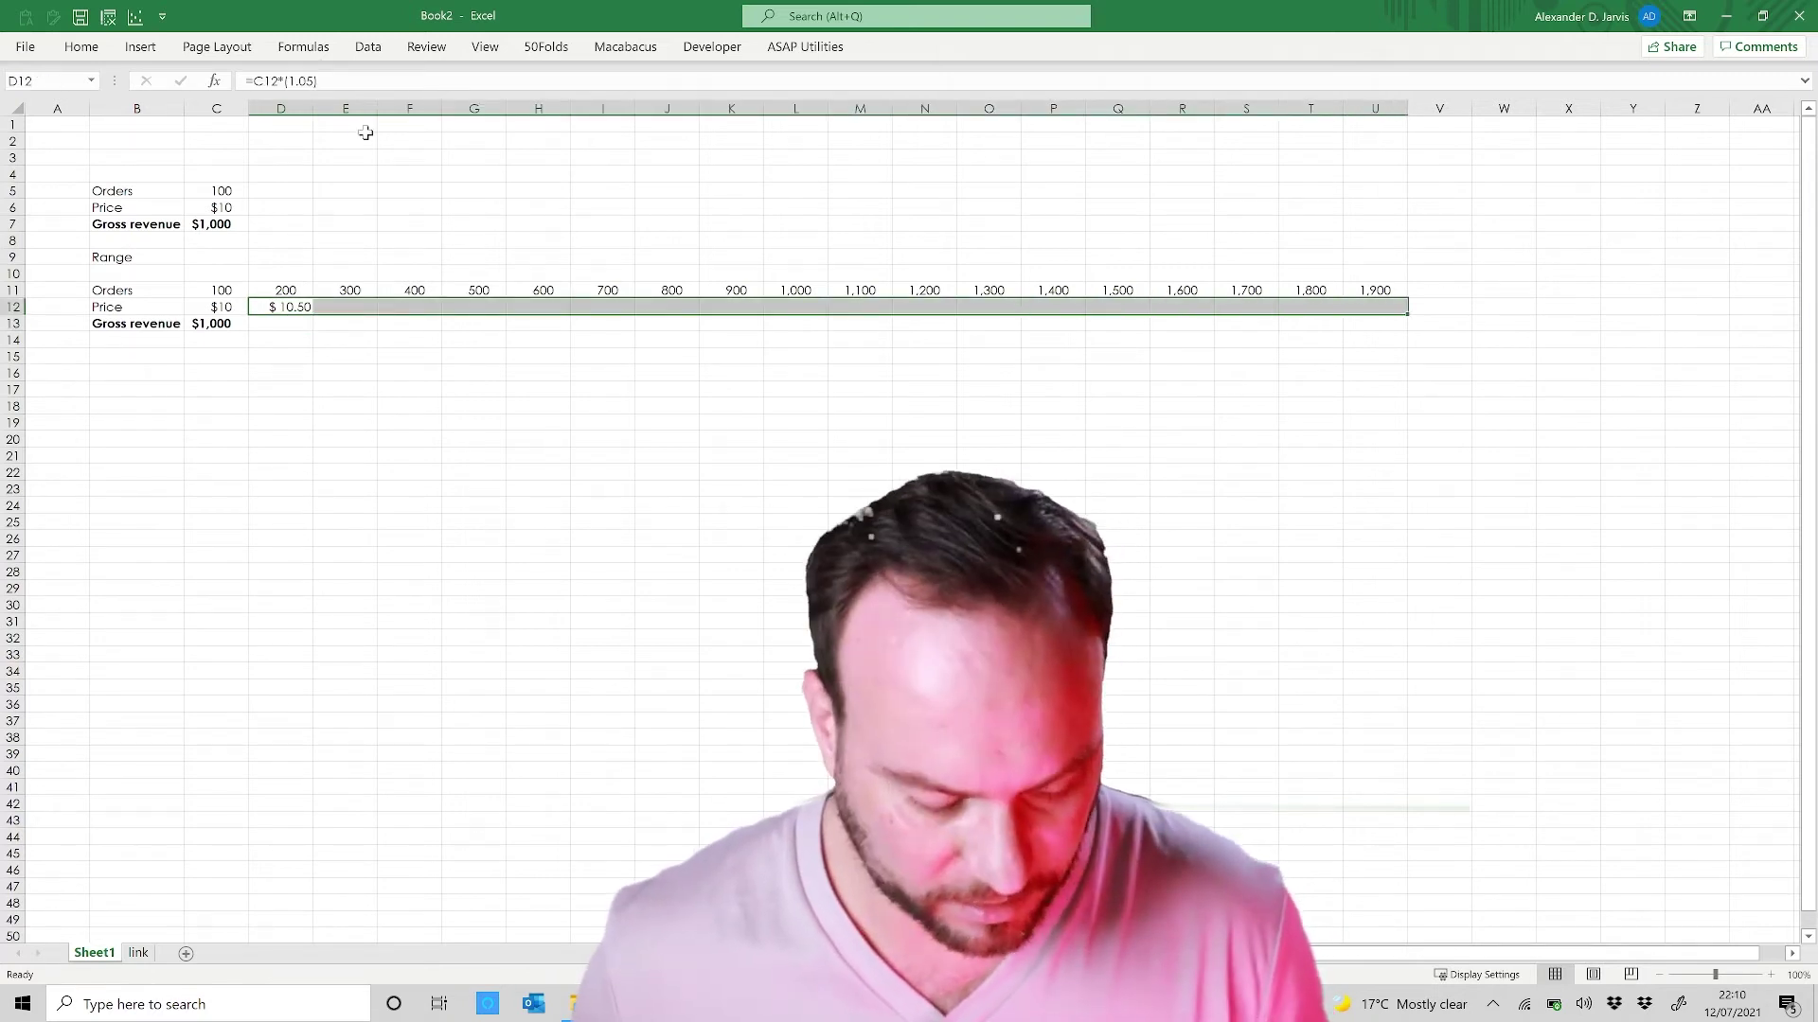
pyautogui.hotkey('ctrl', 'r')
# Step: Fill the Gross revenue formula in C13 across row 13 through column U
pyautogui.press('Left')
pyautogui.press('Down')
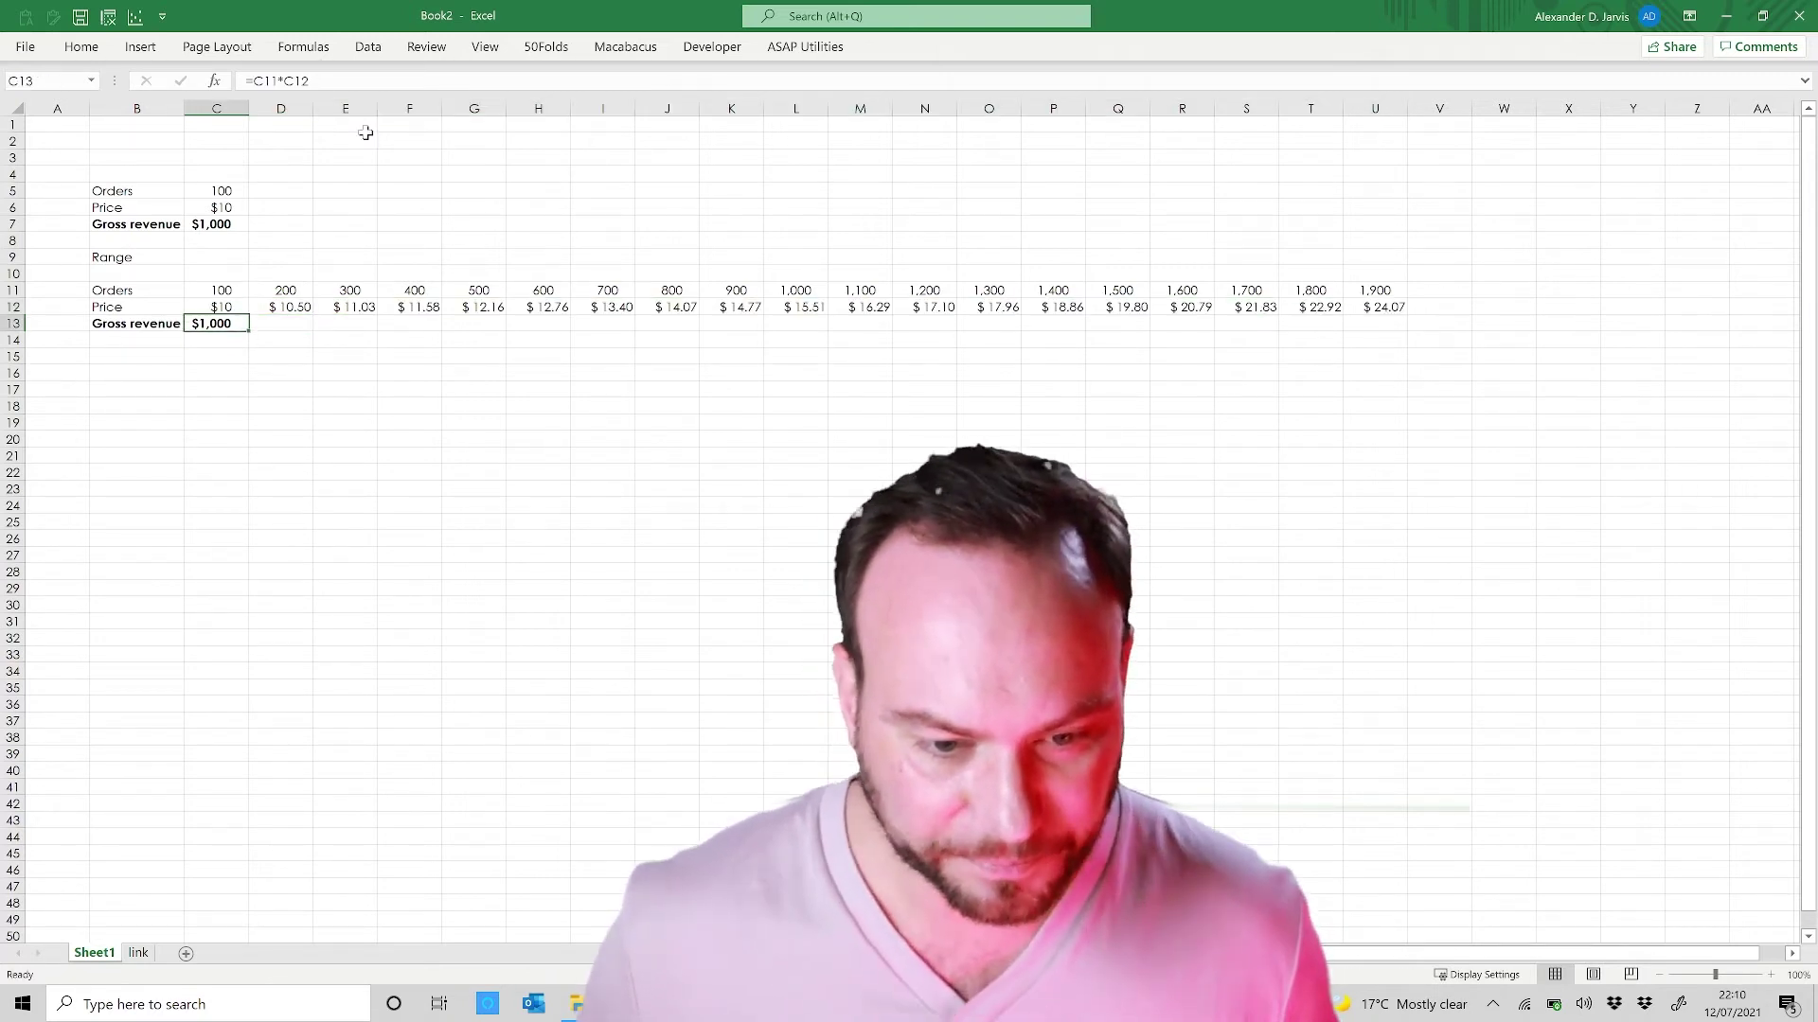
pyautogui.hotkey('shift', 'Right')
pyautogui.hotkey('shift', 'Right')
pyautogui.hotkey('shift', 'Right')
pyautogui.hotkey('shift', 'Right')
pyautogui.hotkey('shift', 'Right')
pyautogui.hotkey('shift', 'Right')
pyautogui.hotkey('shift', 'Right')
pyautogui.hotkey('shift', 'Right')
pyautogui.hotkey('shift', 'Right')
pyautogui.hotkey('shift', 'Right')
pyautogui.hotkey('shift', 'Right')
pyautogui.hotkey('shift', 'Right')
pyautogui.hotkey('shift', 'Right')
pyautogui.hotkey('shift', 'Right')
pyautogui.hotkey('shift', 'Right')
pyautogui.hotkey('shift', 'Right')
pyautogui.hotkey('shift', 'Right')
pyautogui.hotkey('shift', 'Right')
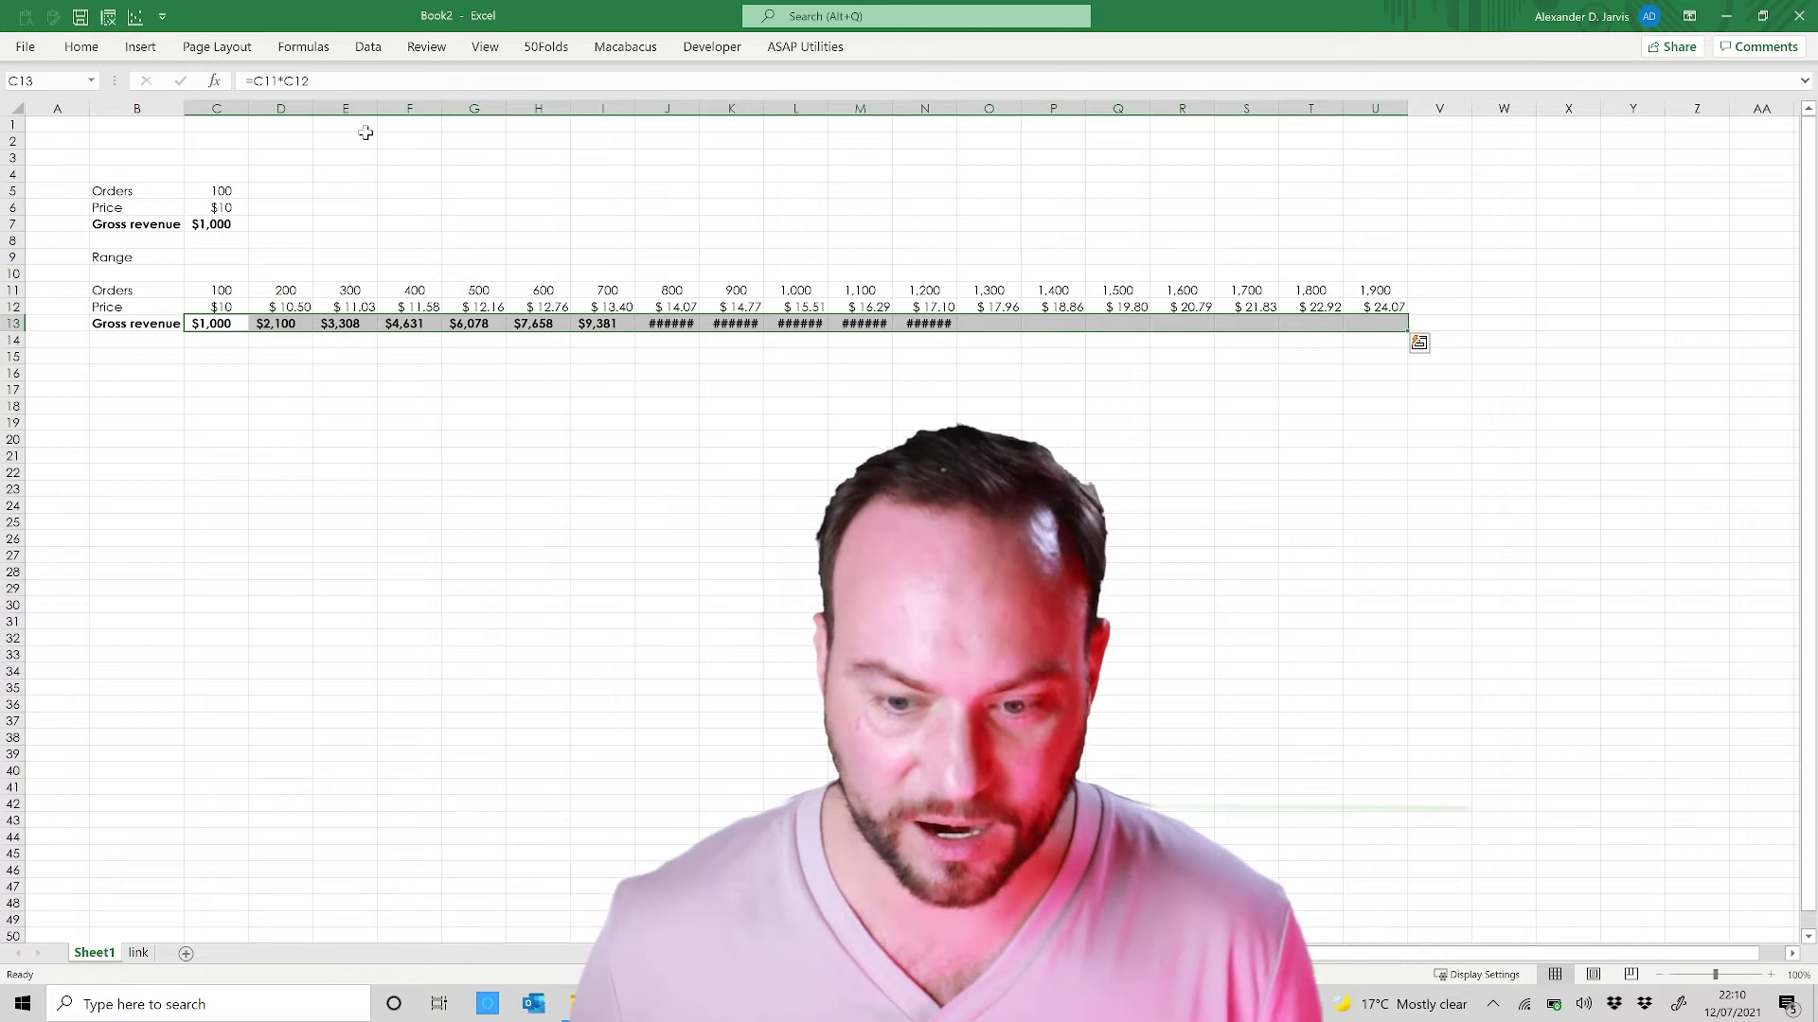
# Step: Widen columns C through U together so the Gross revenue figures fit in their cells
pyautogui.press('Left')
pyautogui.press('Right')
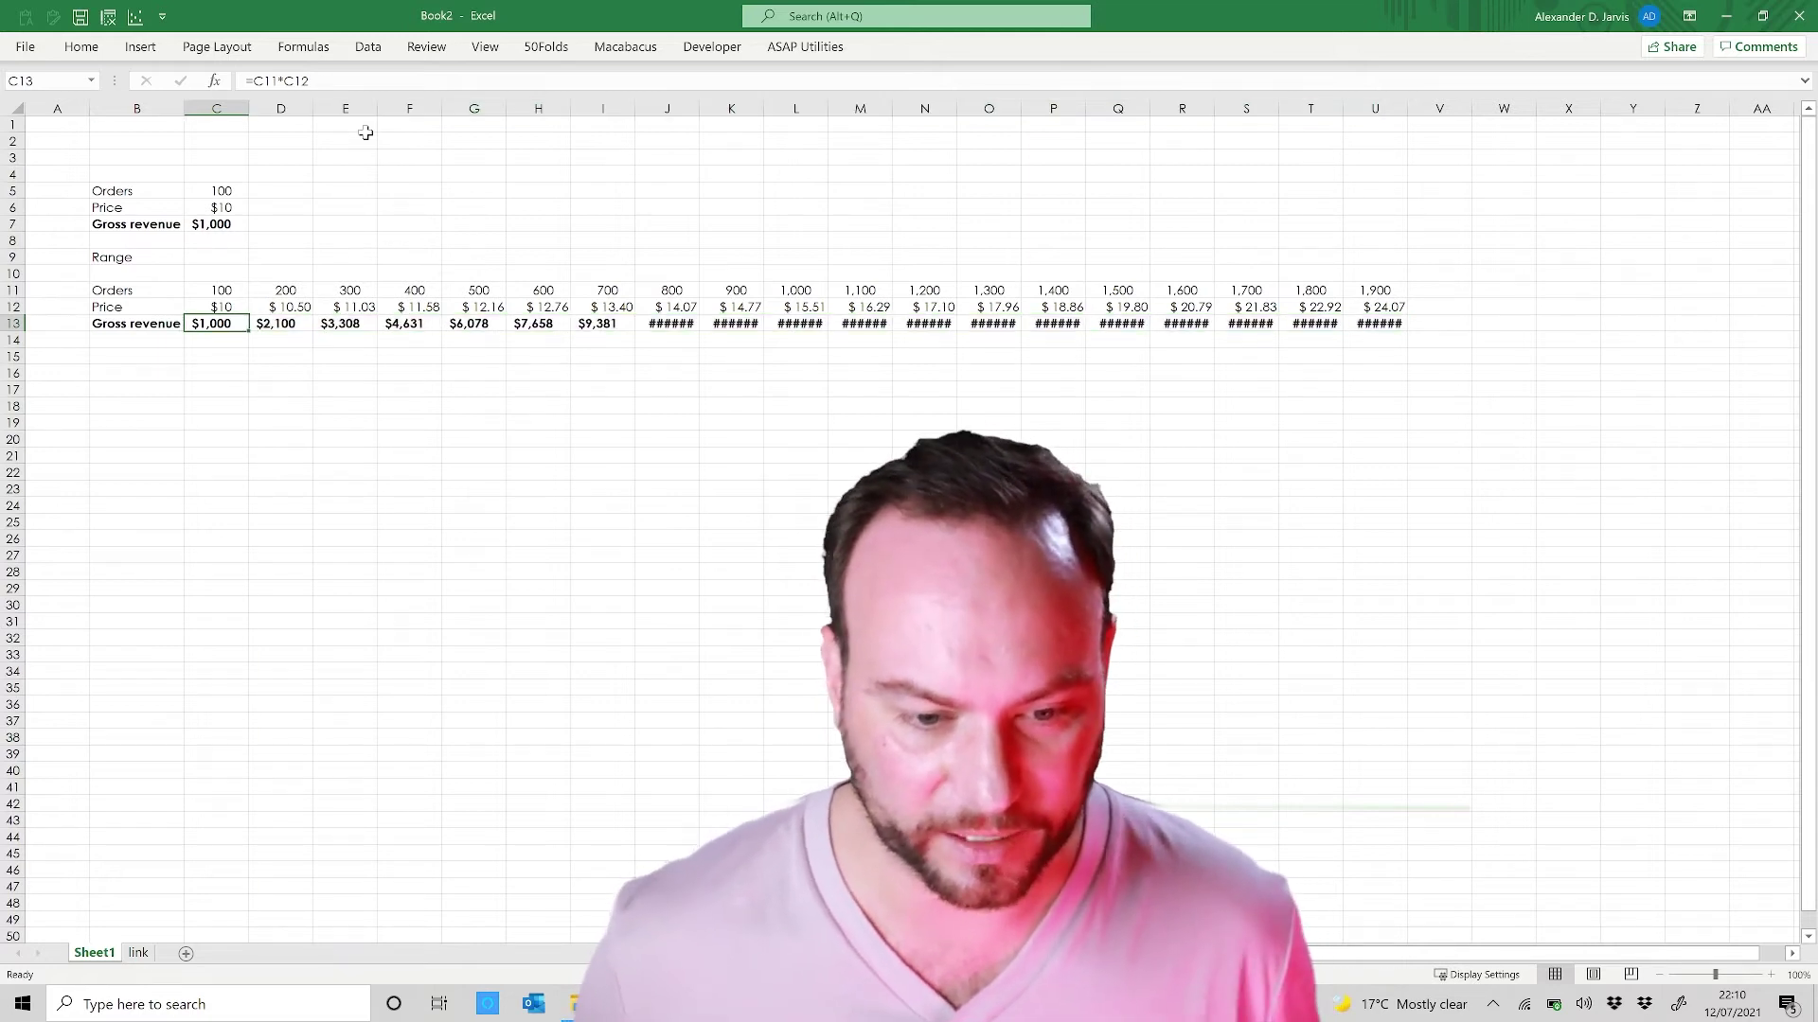
pyautogui.hotkey('ctrl', 'space')
pyautogui.hotkey('shift', 'Right')
pyautogui.hotkey('shift', 'Right')
pyautogui.hotkey('shift', 'Right')
pyautogui.hotkey('shift', 'Right')
pyautogui.hotkey('shift', 'Right')
pyautogui.hotkey('shift', 'Right')
pyautogui.hotkey('shift', 'Right')
pyautogui.hotkey('shift', 'Right')
pyautogui.hotkey('shift', 'Right')
pyautogui.hotkey('shift', 'Right')
pyautogui.hotkey('shift', 'Right')
pyautogui.hotkey('shift', 'Right')
pyautogui.hotkey('shift', 'Right')
pyautogui.hotkey('shift', 'Right')
pyautogui.hotkey('shift', 'Right')
pyautogui.hotkey('shift', 'Right')
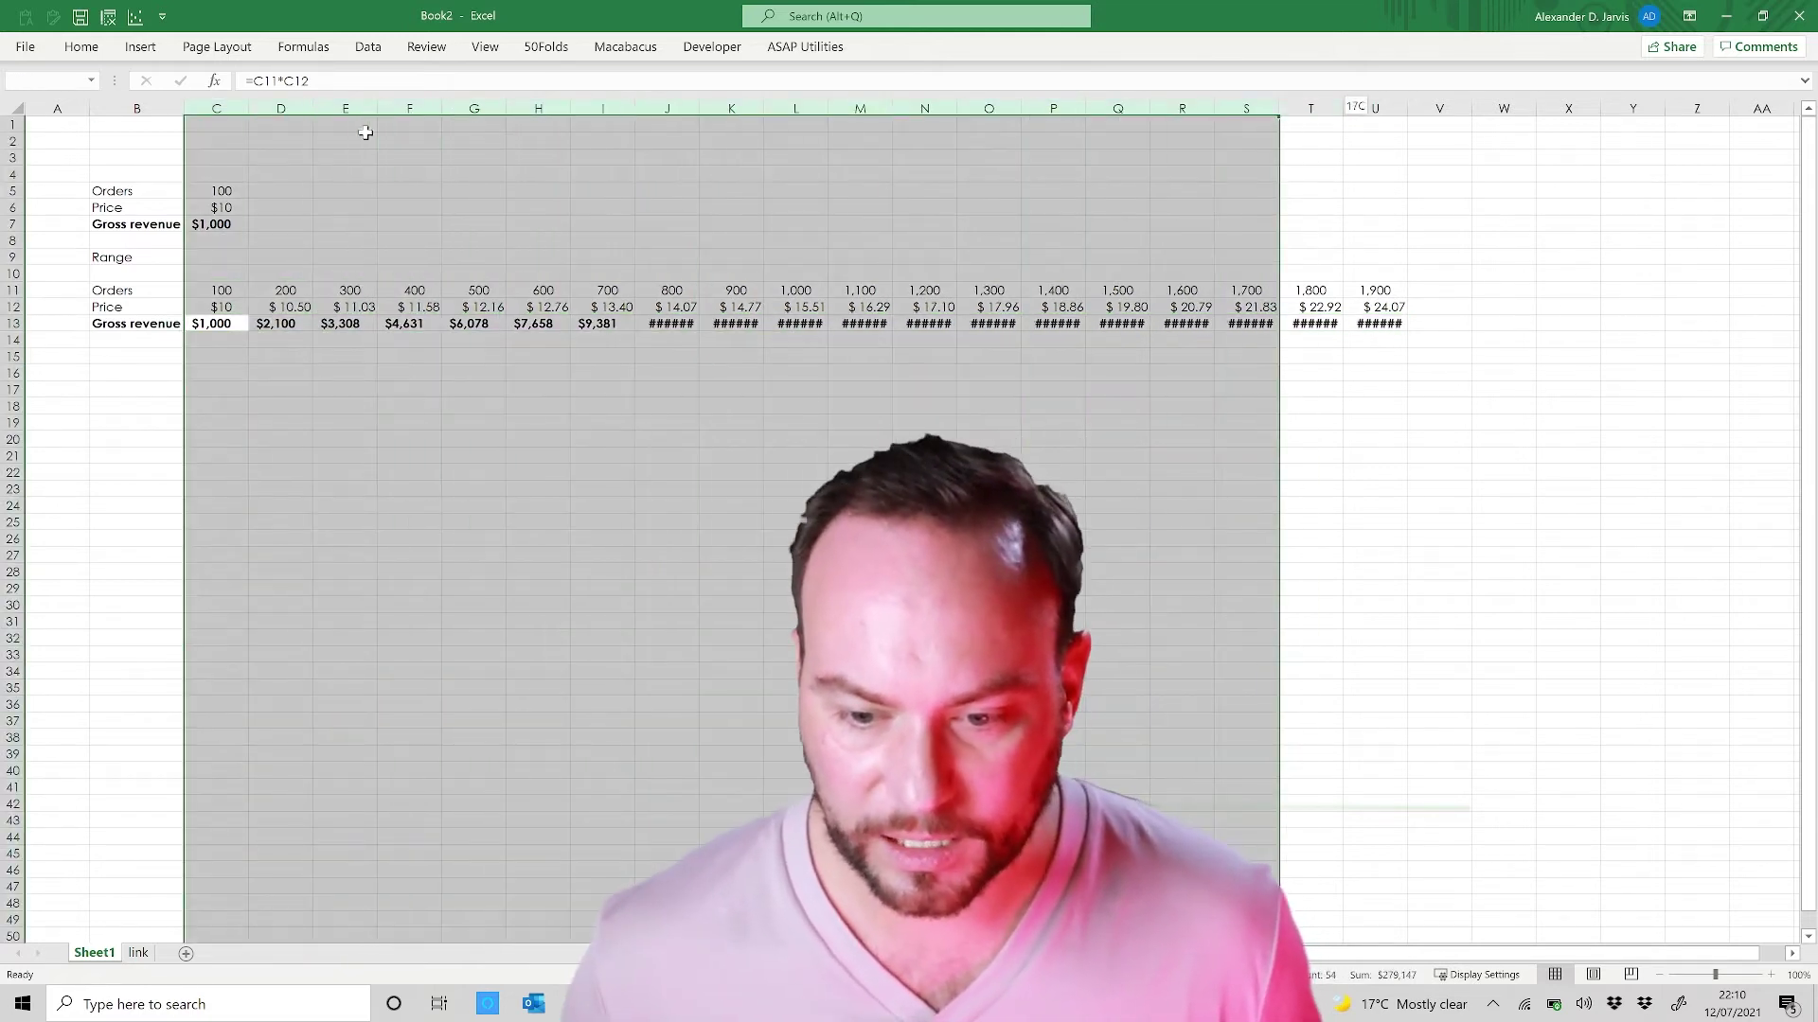
pyautogui.hotkey('shift', 'Right')
pyautogui.hotkey('shift', 'Right')
pyautogui.moveTo(1277, 105); pyautogui.dragTo(1297, 106)
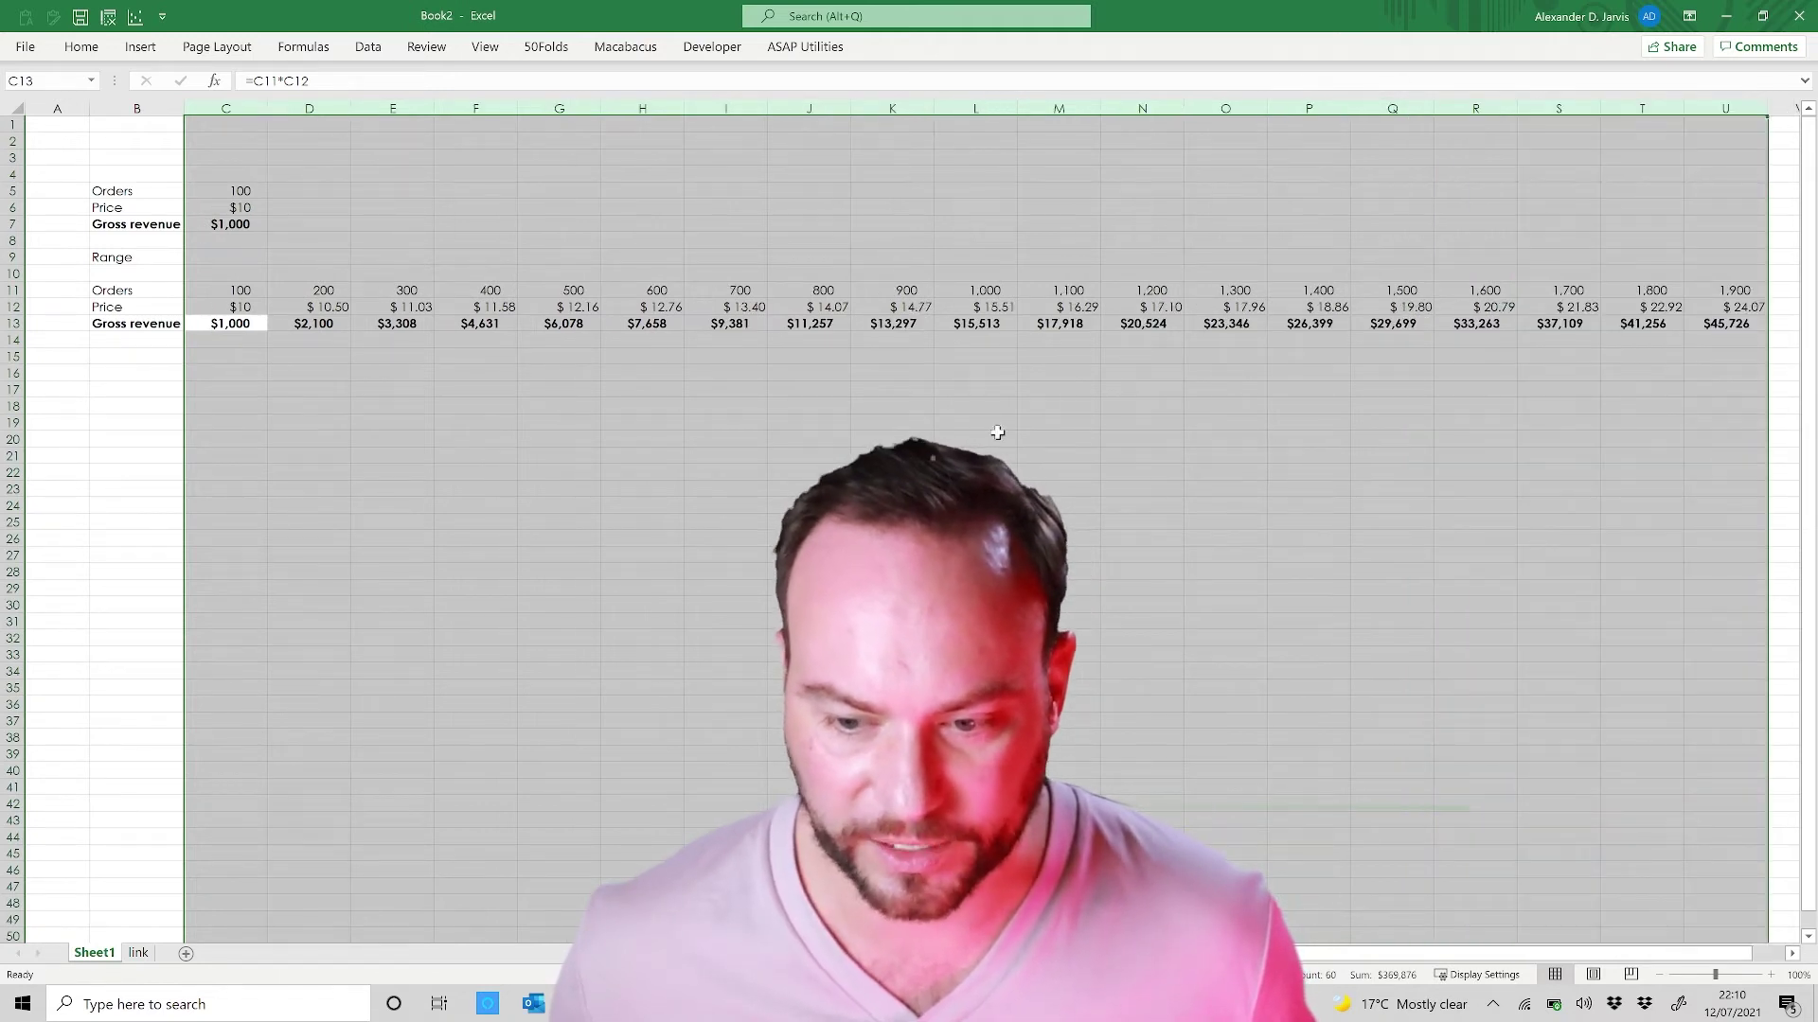
# Step: Format the Range figures in C11:U13 as dollar currency with one decimal place
pyautogui.click(381, 411)
pyautogui.press('Left')
pyautogui.press('Up')
pyautogui.press('Up')
pyautogui.press('Up')
pyautogui.press('Up')
pyautogui.press('Up')
pyautogui.press('Left')
pyautogui.hotkey('ctrl', 'shift', 'Right')
pyautogui.hotkey('ctrl', 'shift', 'Up')
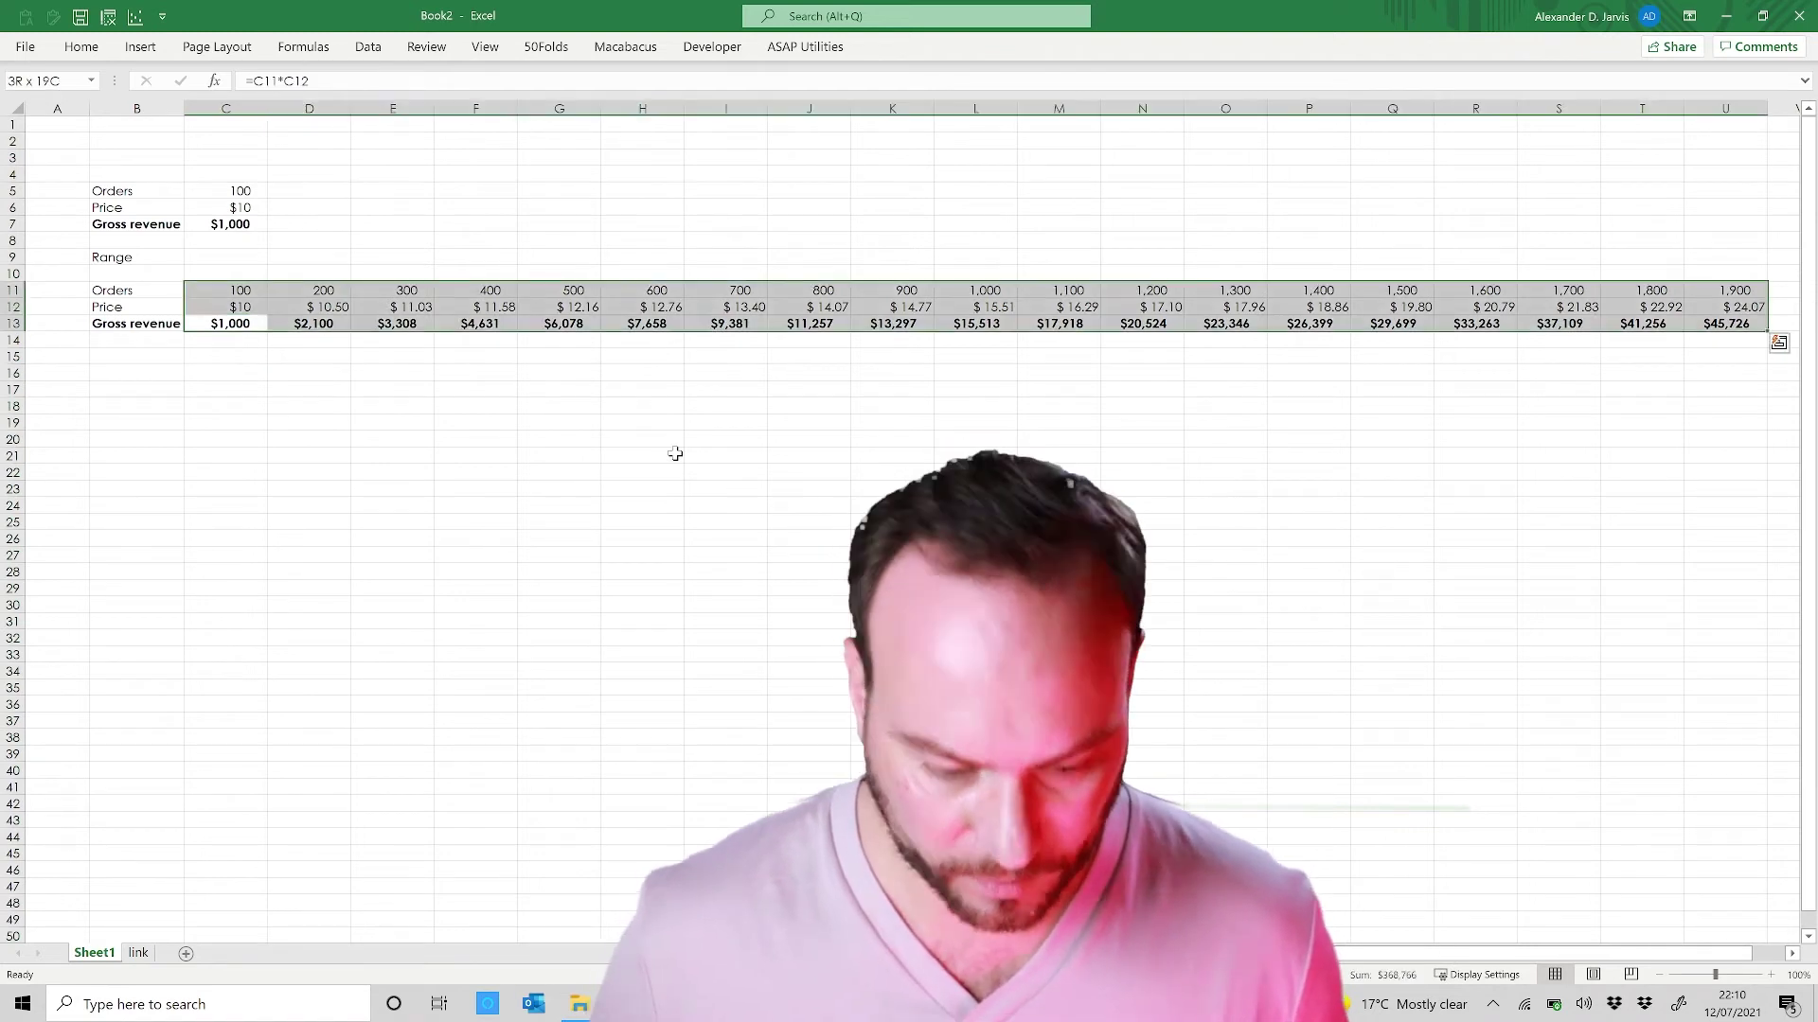
pyautogui.hotkey('ctrl', 'shift', '4')
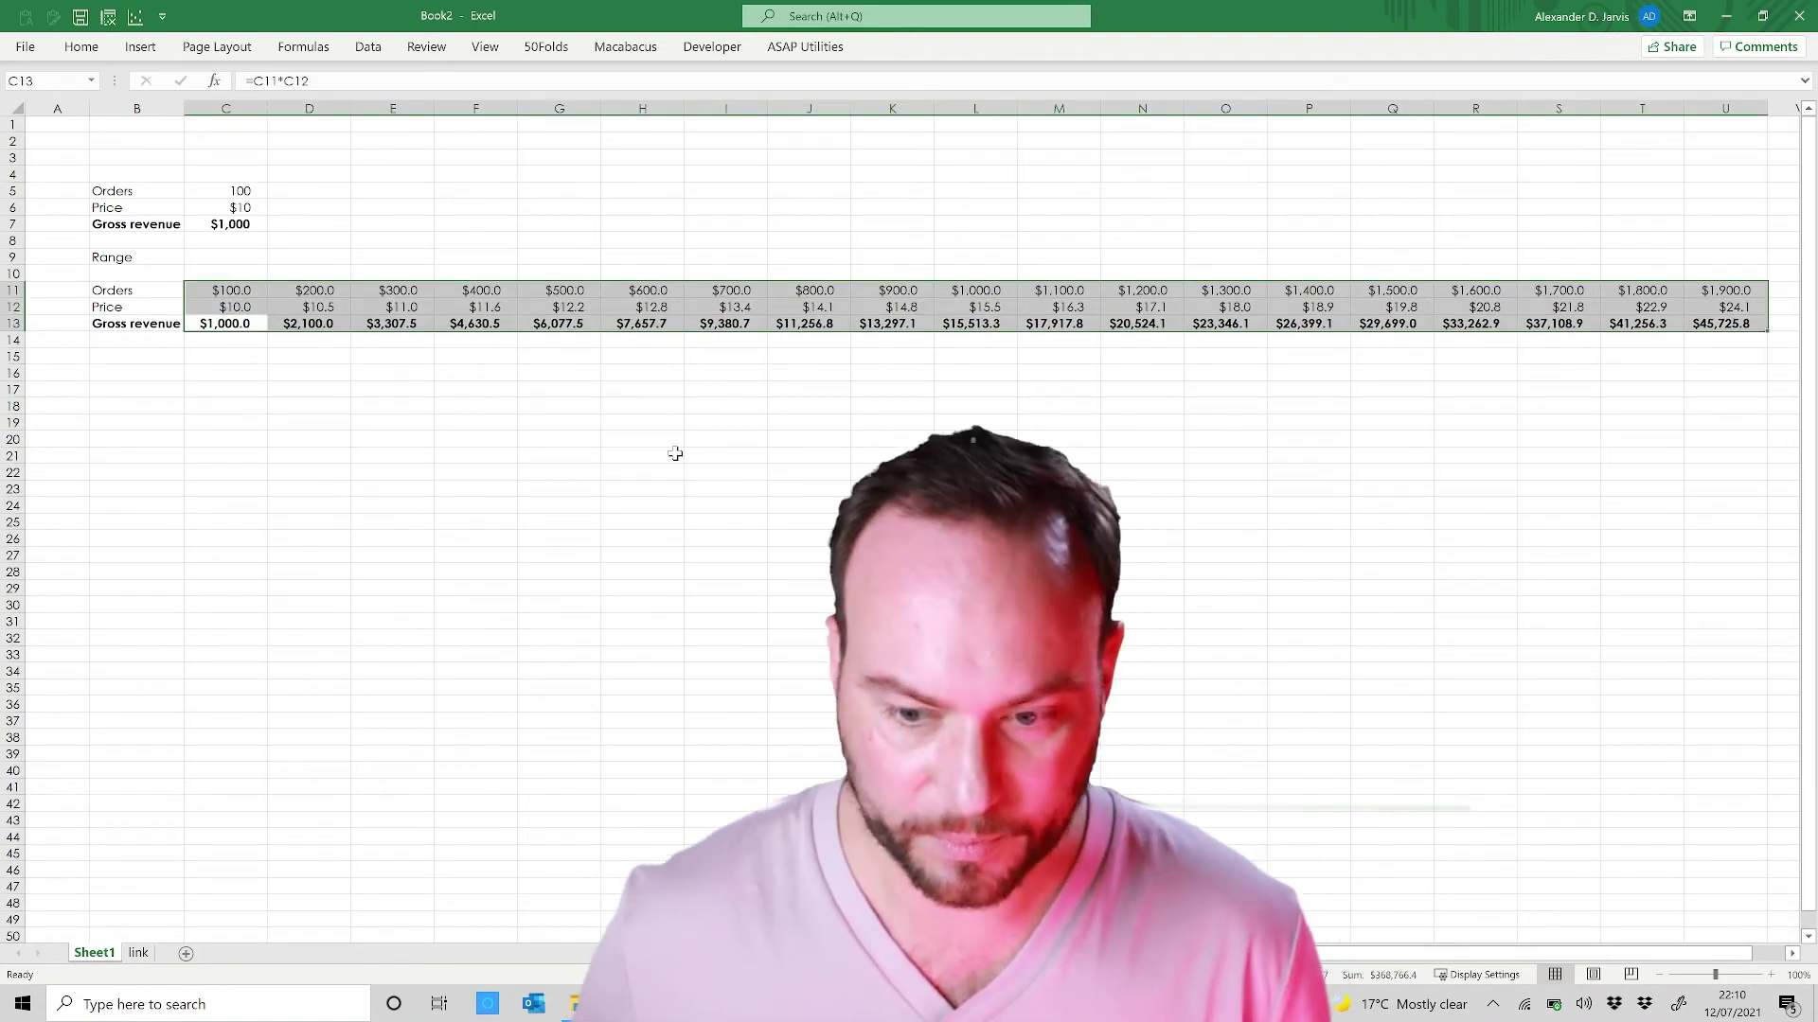
# Step: Check the formulas across the Range block's Orders, Price and Gross revenue rows, including L11, L12 and L13
pyautogui.press('Left')
pyautogui.press('Right')
pyautogui.press('Right')
pyautogui.press('Right')
pyautogui.press('Right')
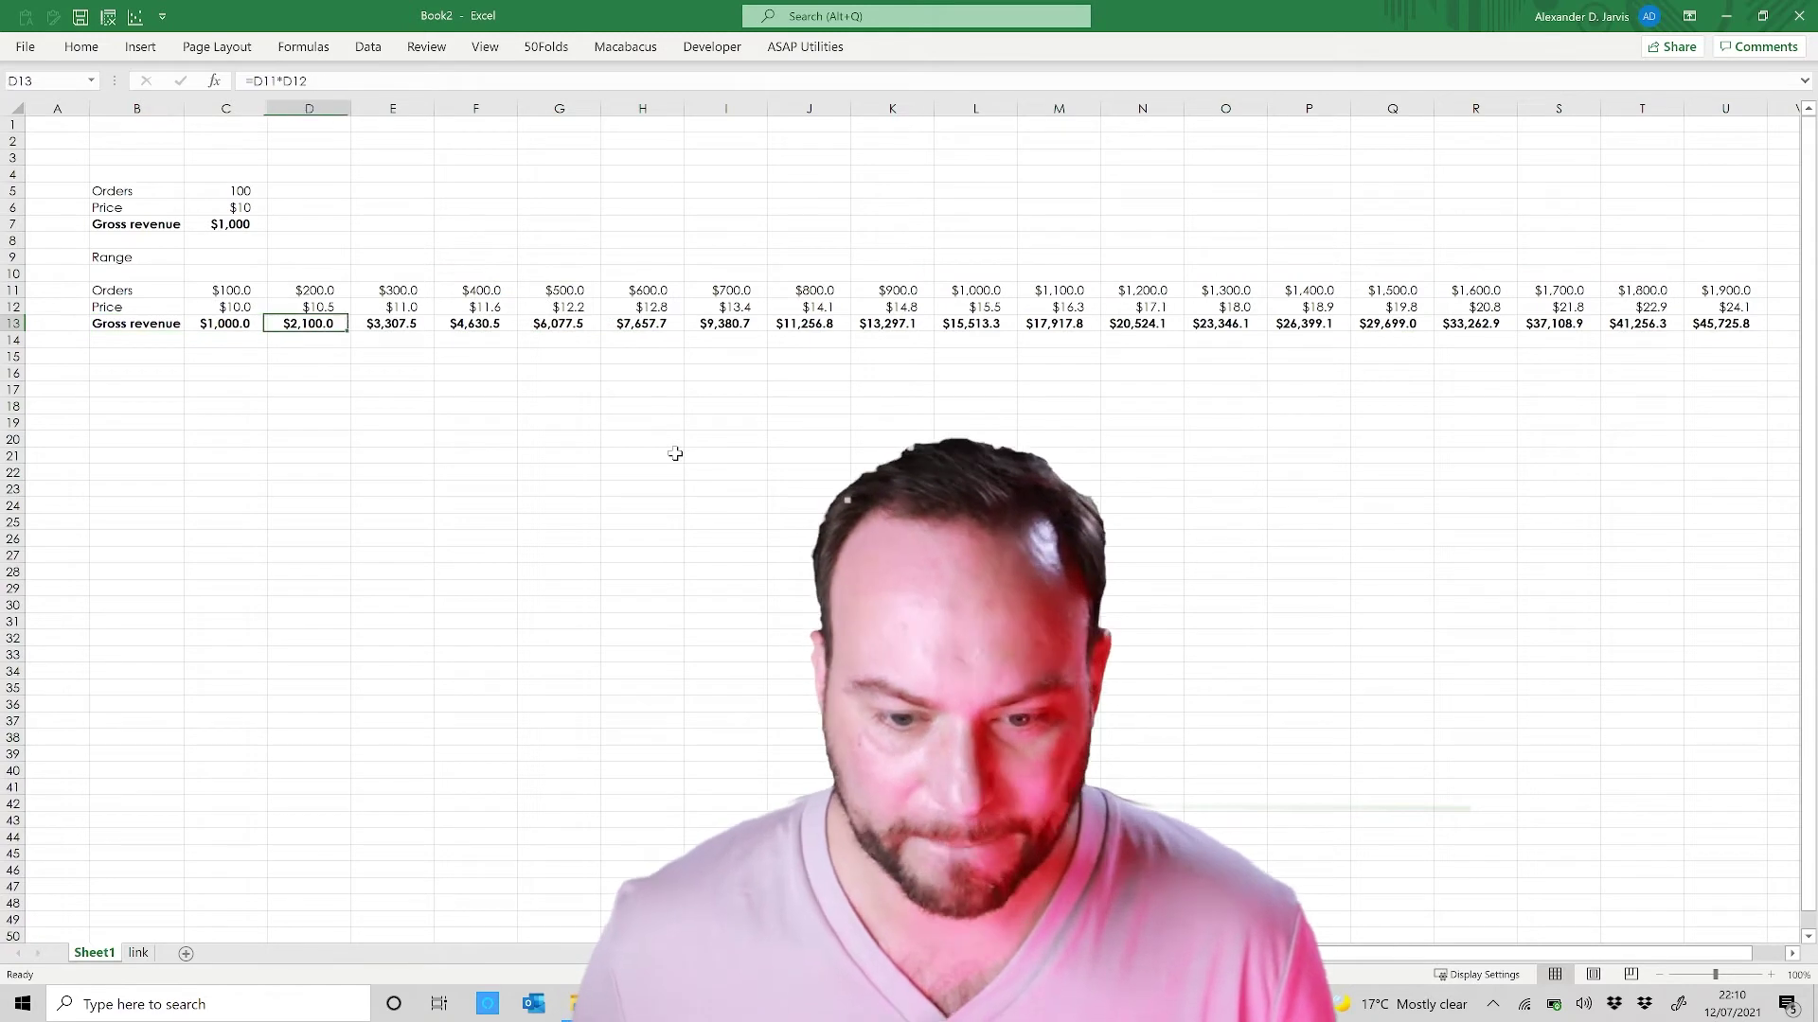
pyautogui.press('Up')
pyautogui.press('Up')
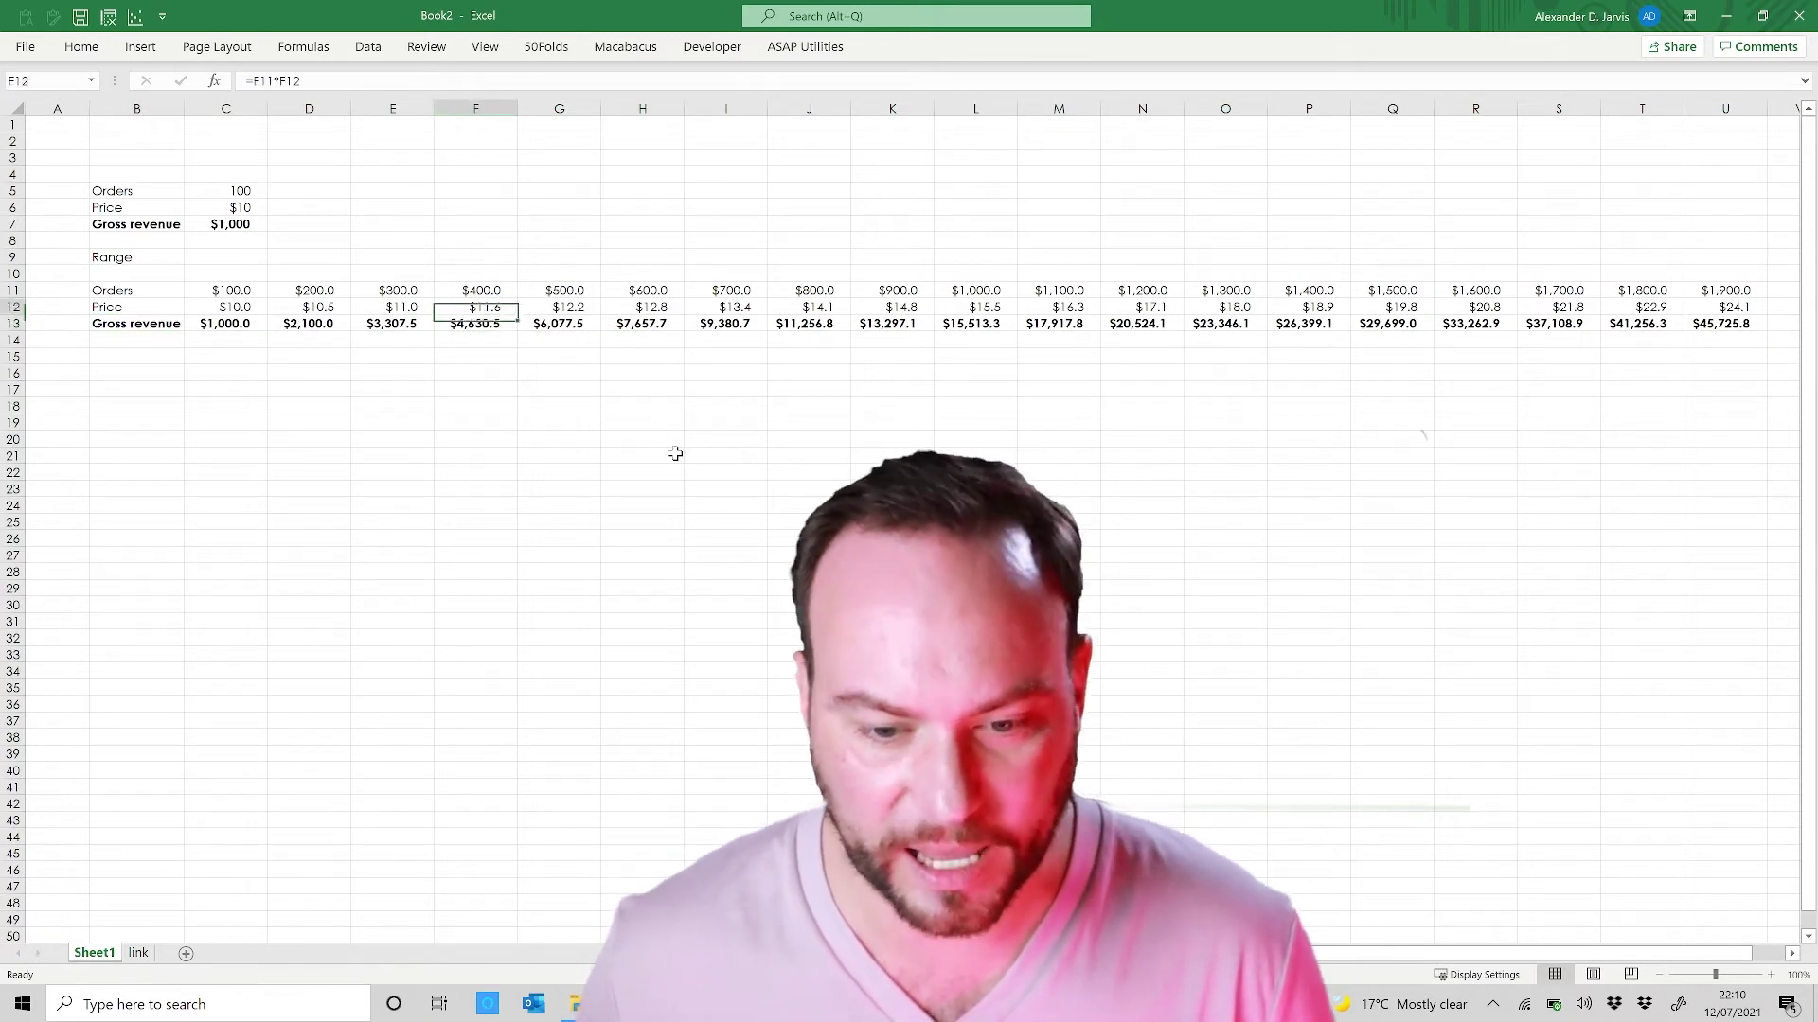
pyautogui.press('Right')
pyautogui.press('Right')
pyautogui.press('Right')
pyautogui.press('Right')
pyautogui.press('Right')
pyautogui.press('Right')
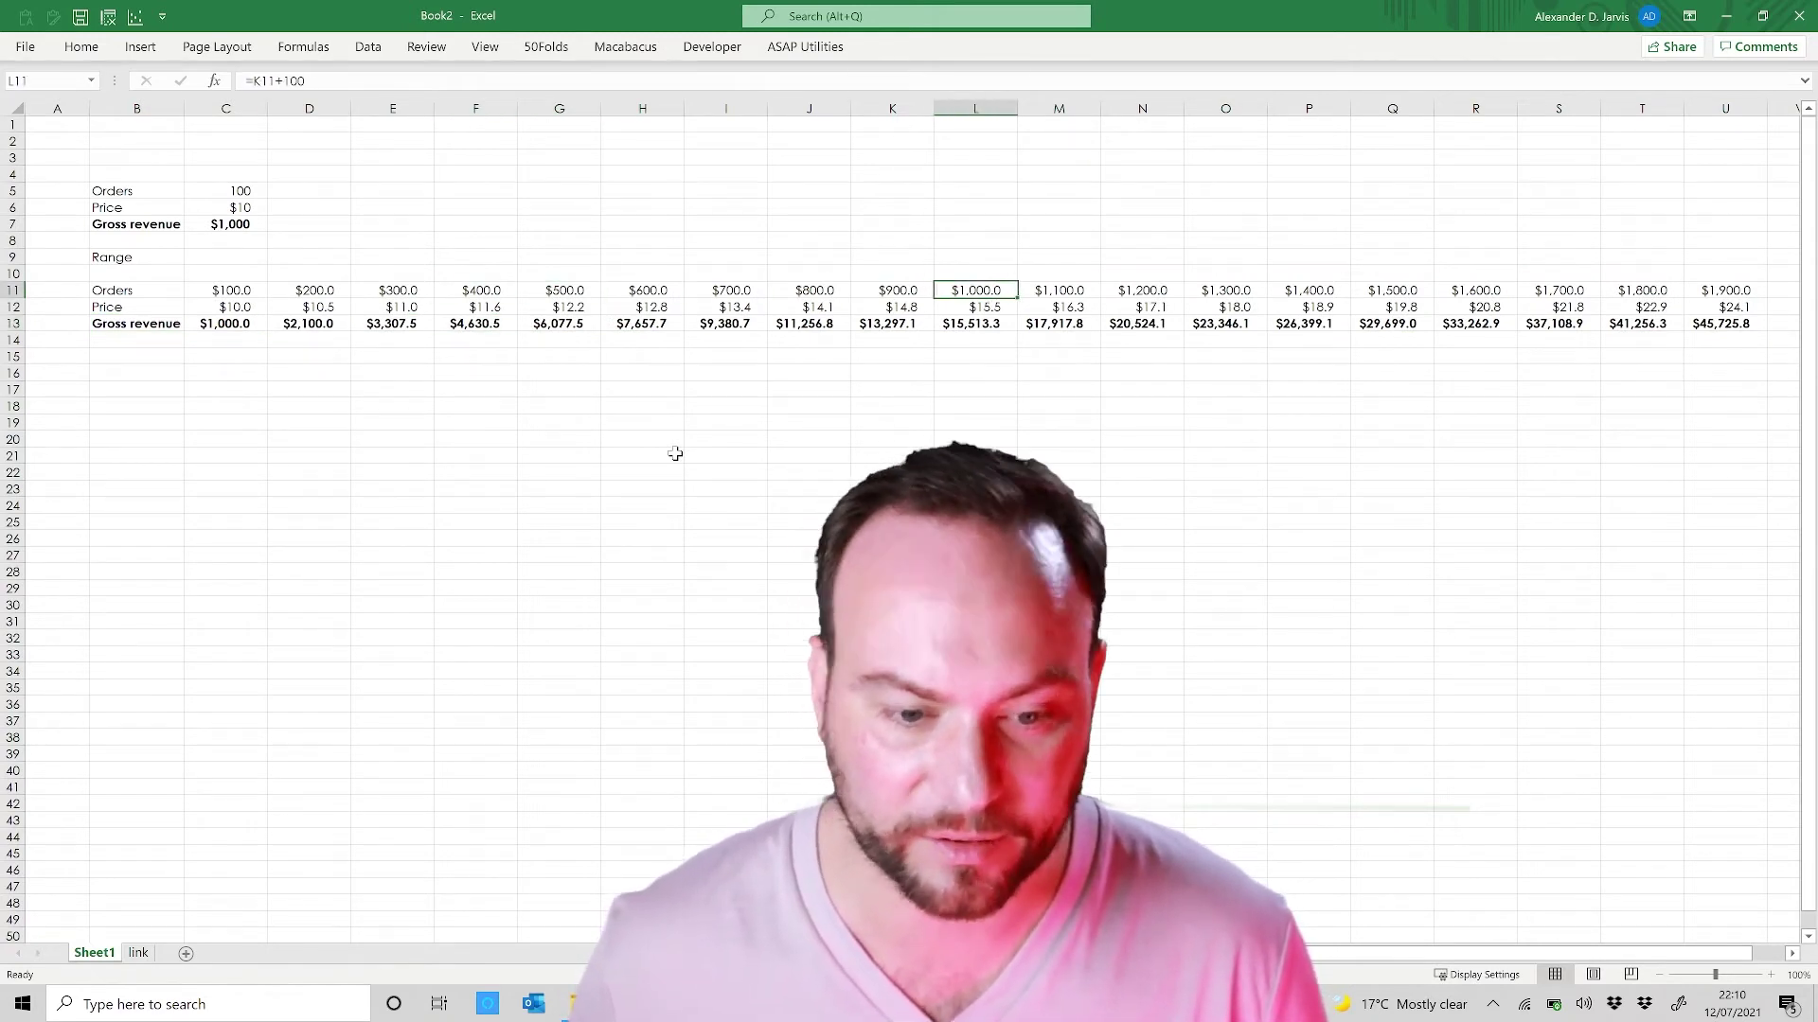
pyautogui.press('Down')
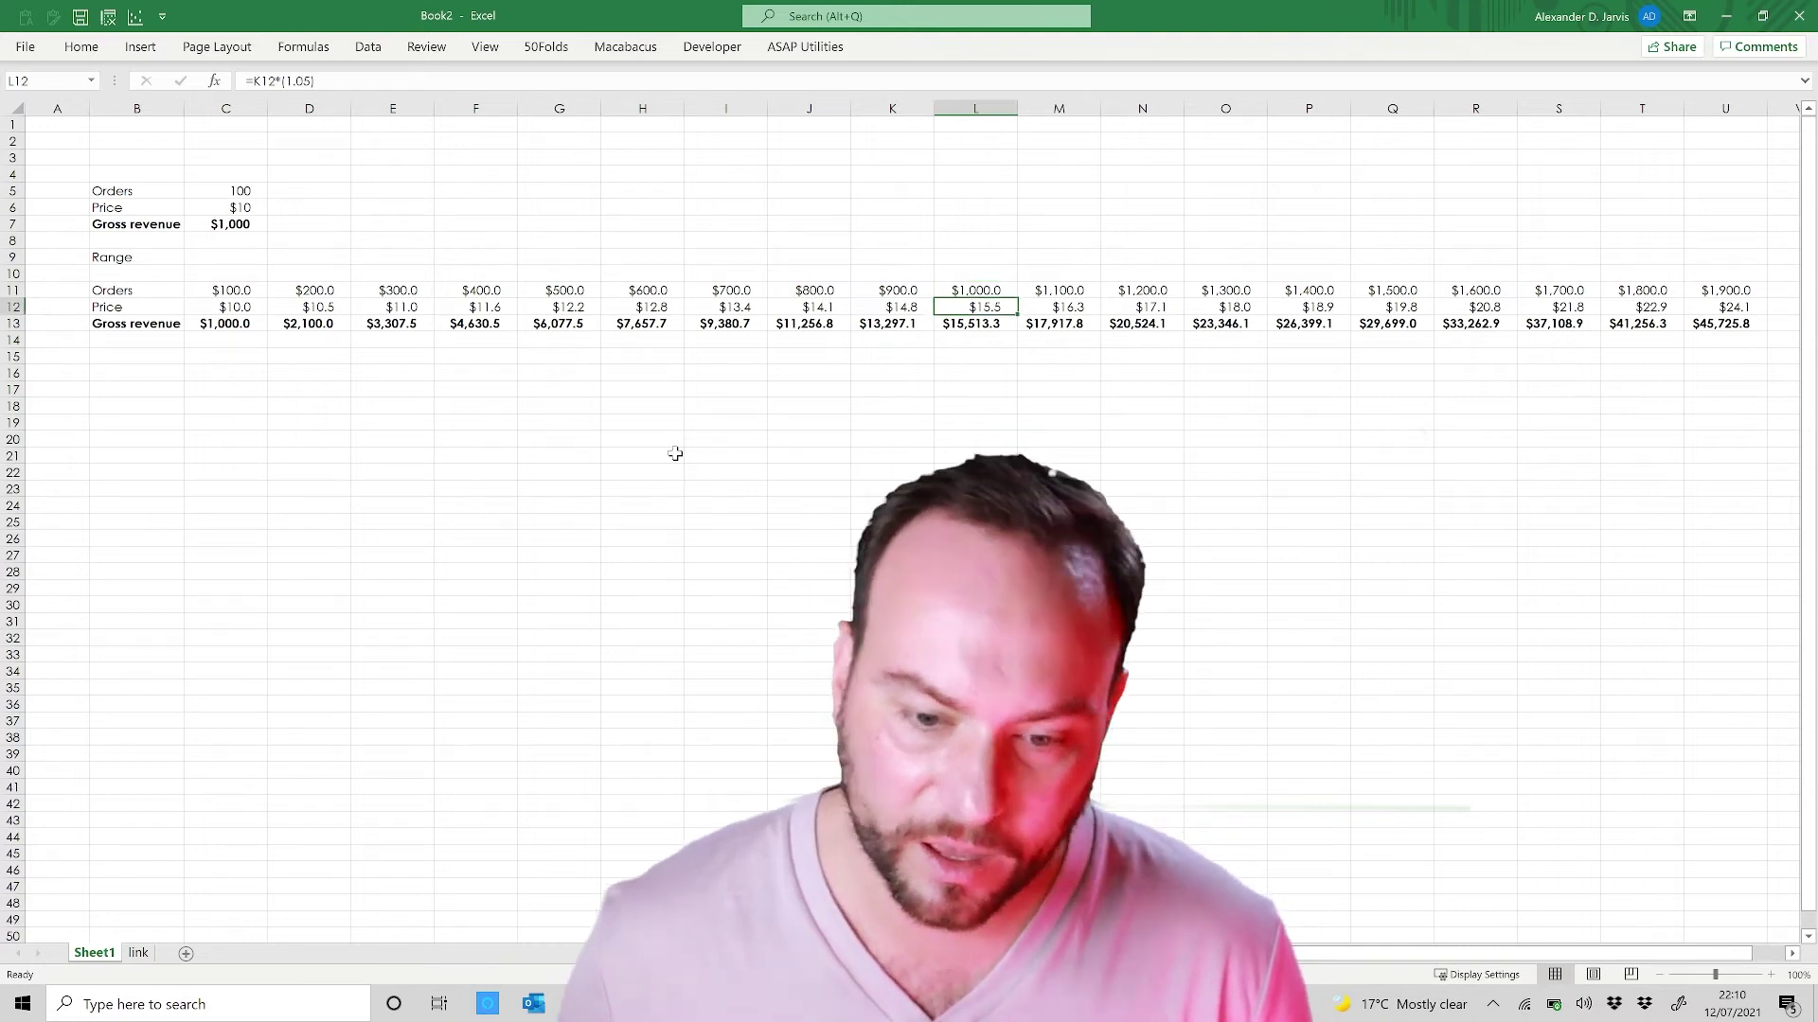
pyautogui.press('Down')
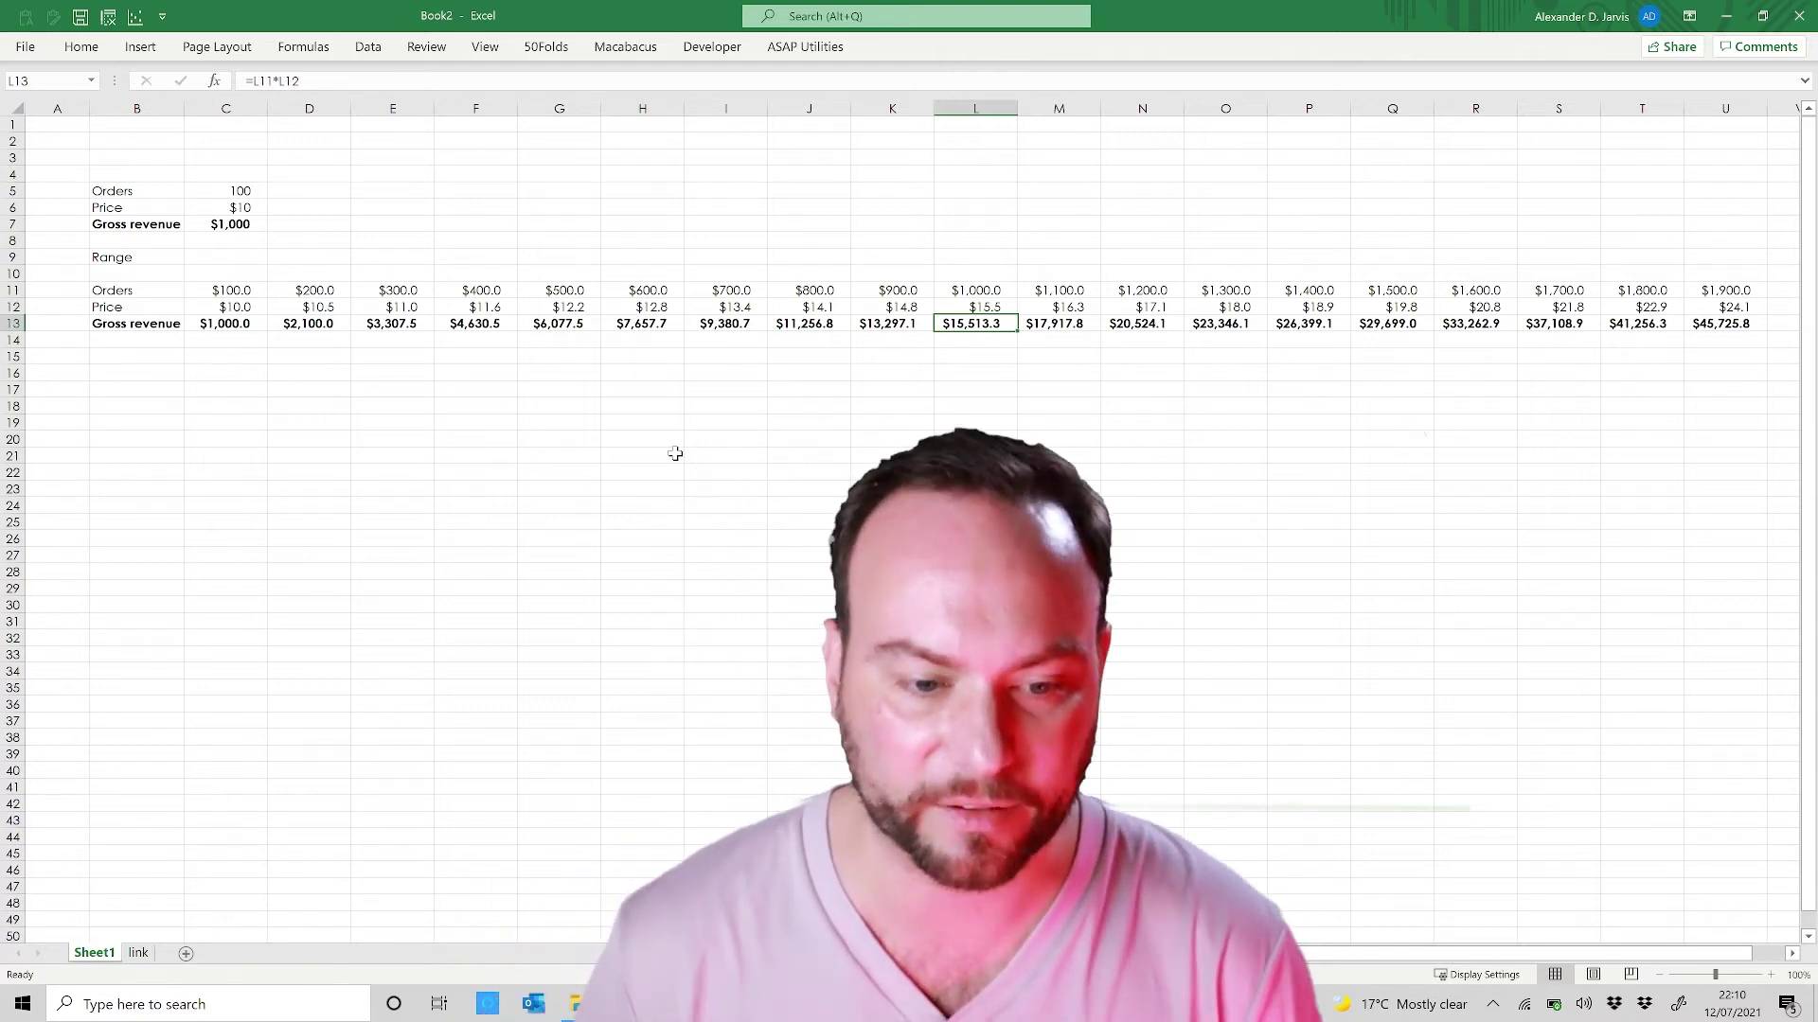
# Step: Link the Range block's first Price cell, C12, to the Link number in C5 on the link sheet
pyautogui.press('Up')
pyautogui.press('Left')
pyautogui.press('Left')
pyautogui.press('Left')
pyautogui.press('Left')
pyautogui.press('Left')
pyautogui.press('Left')
pyautogui.press('Left')
pyautogui.press('Left')
pyautogui.press('Left')
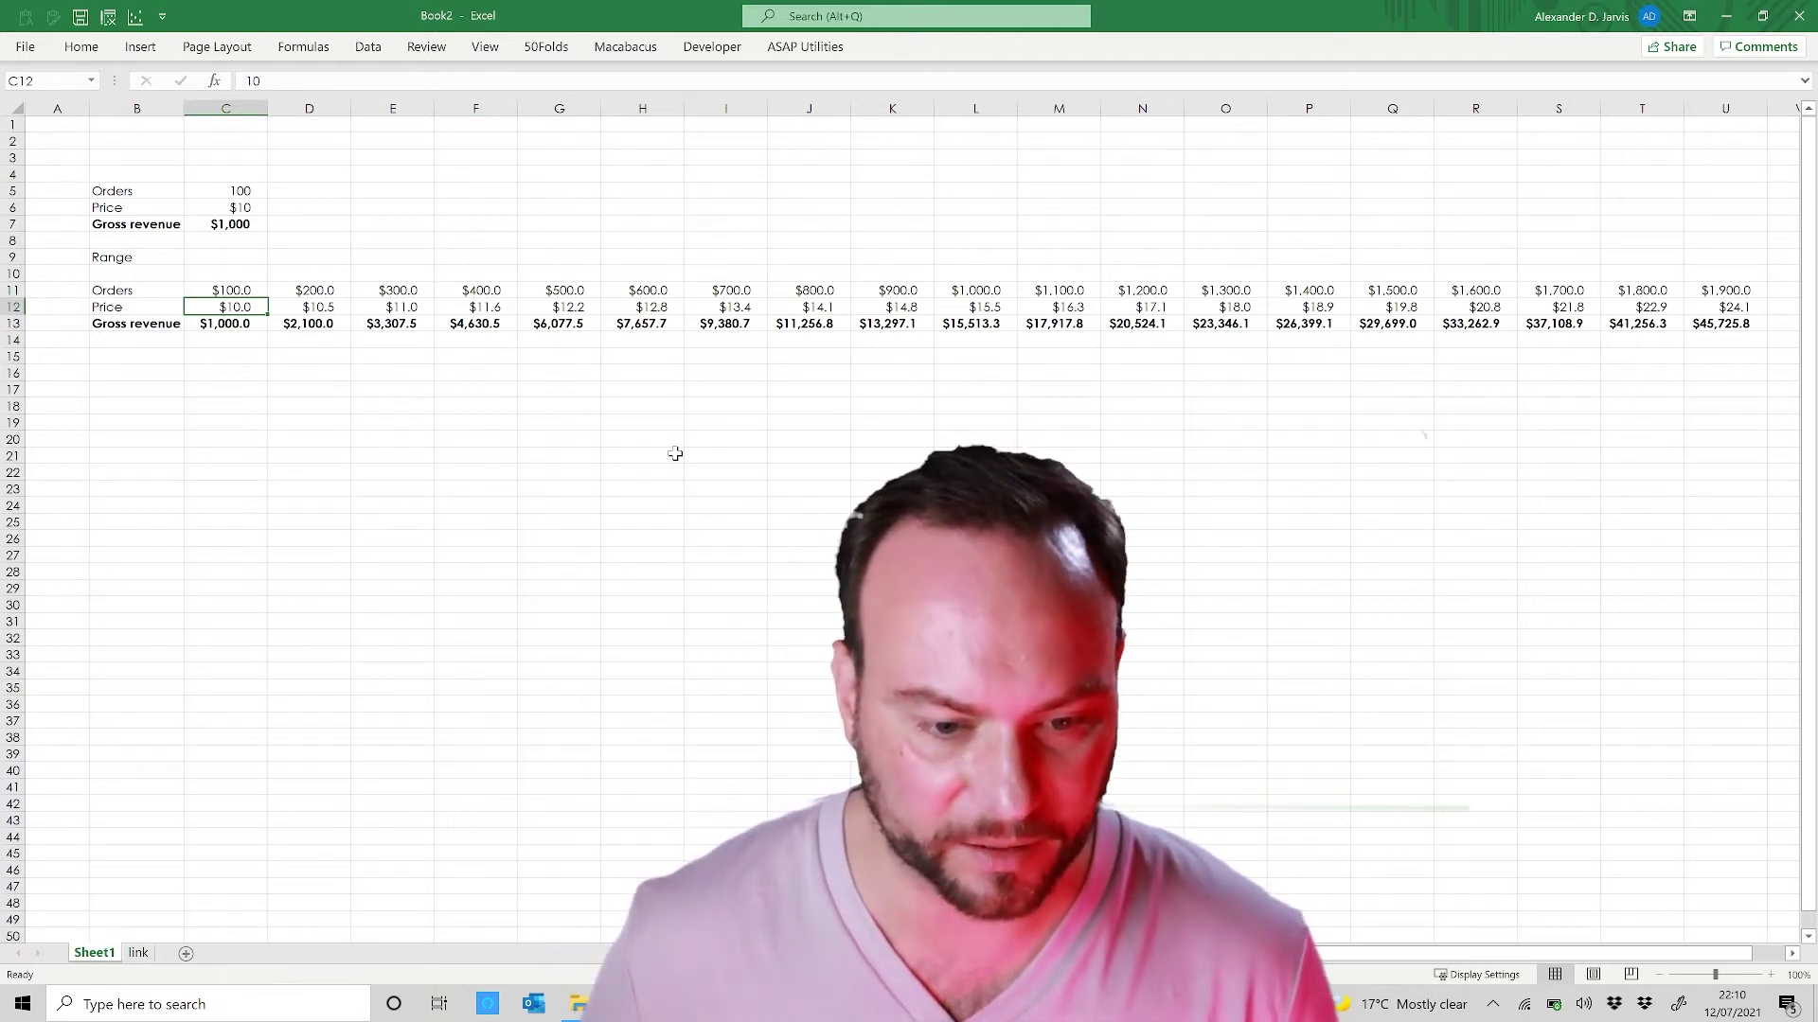
pyautogui.write('=')
pyautogui.hotkey('ctrl', 'pagedown')
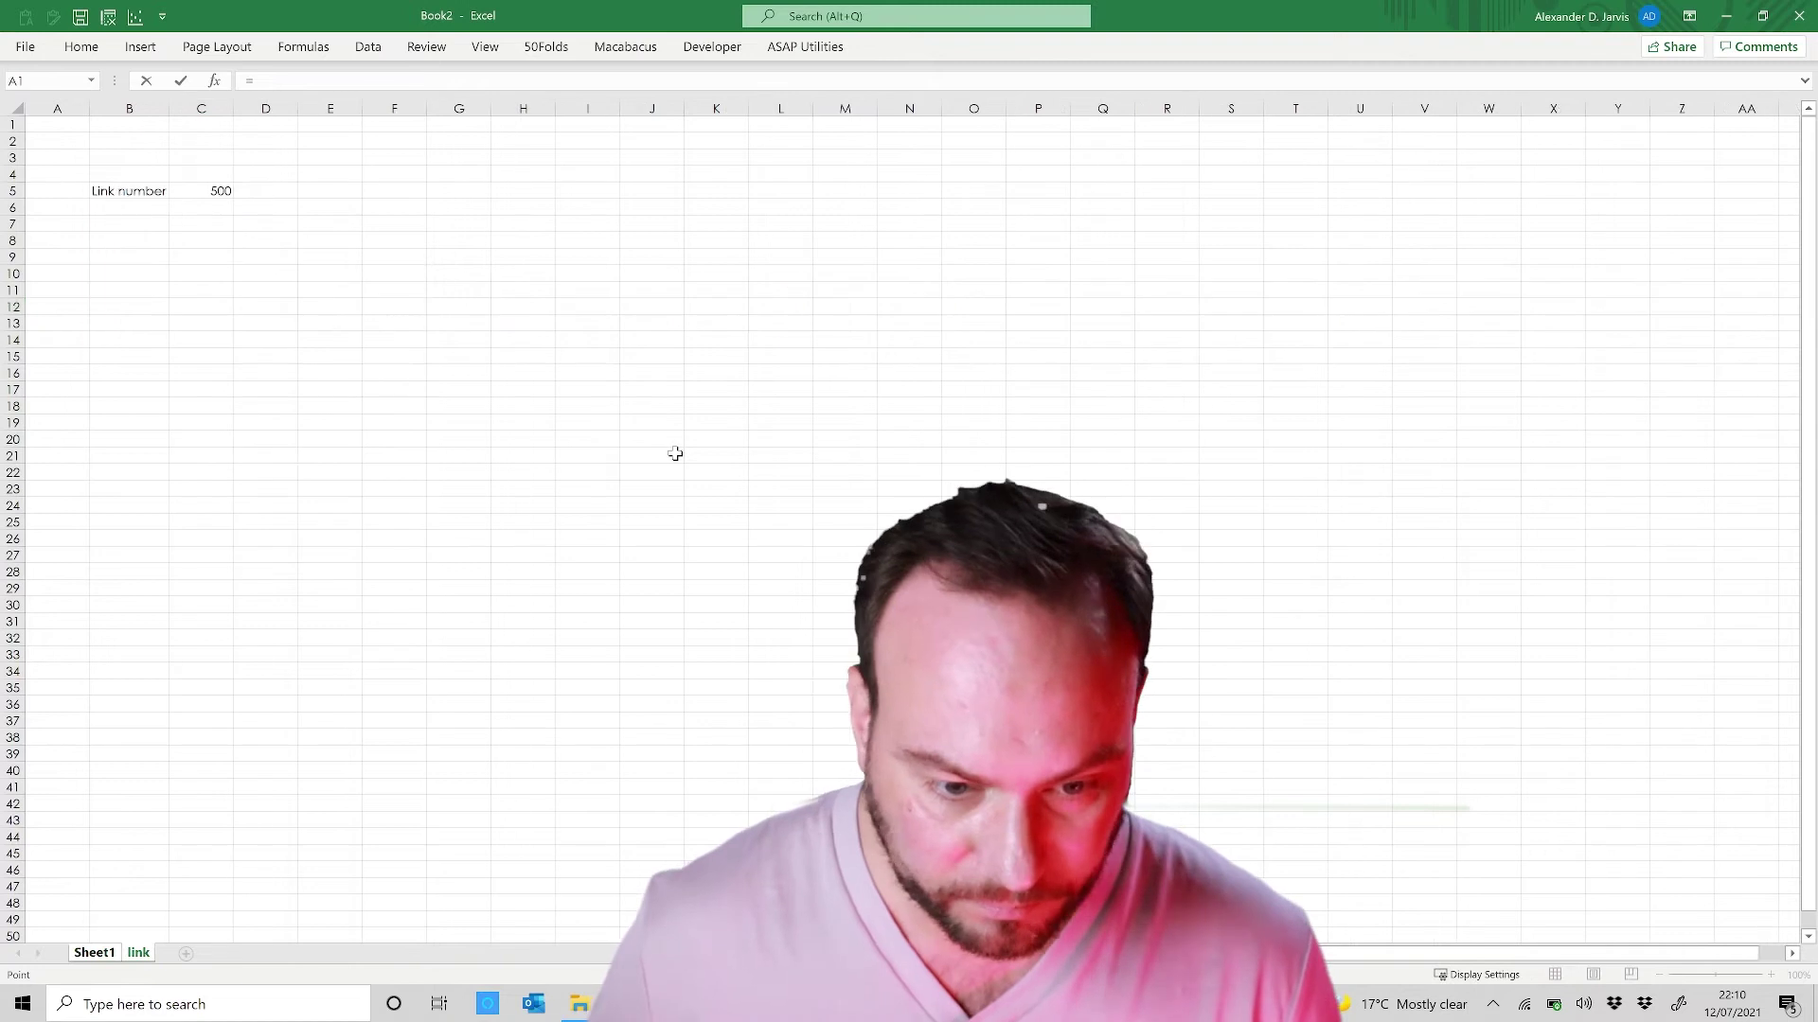
pyautogui.click(210, 199)
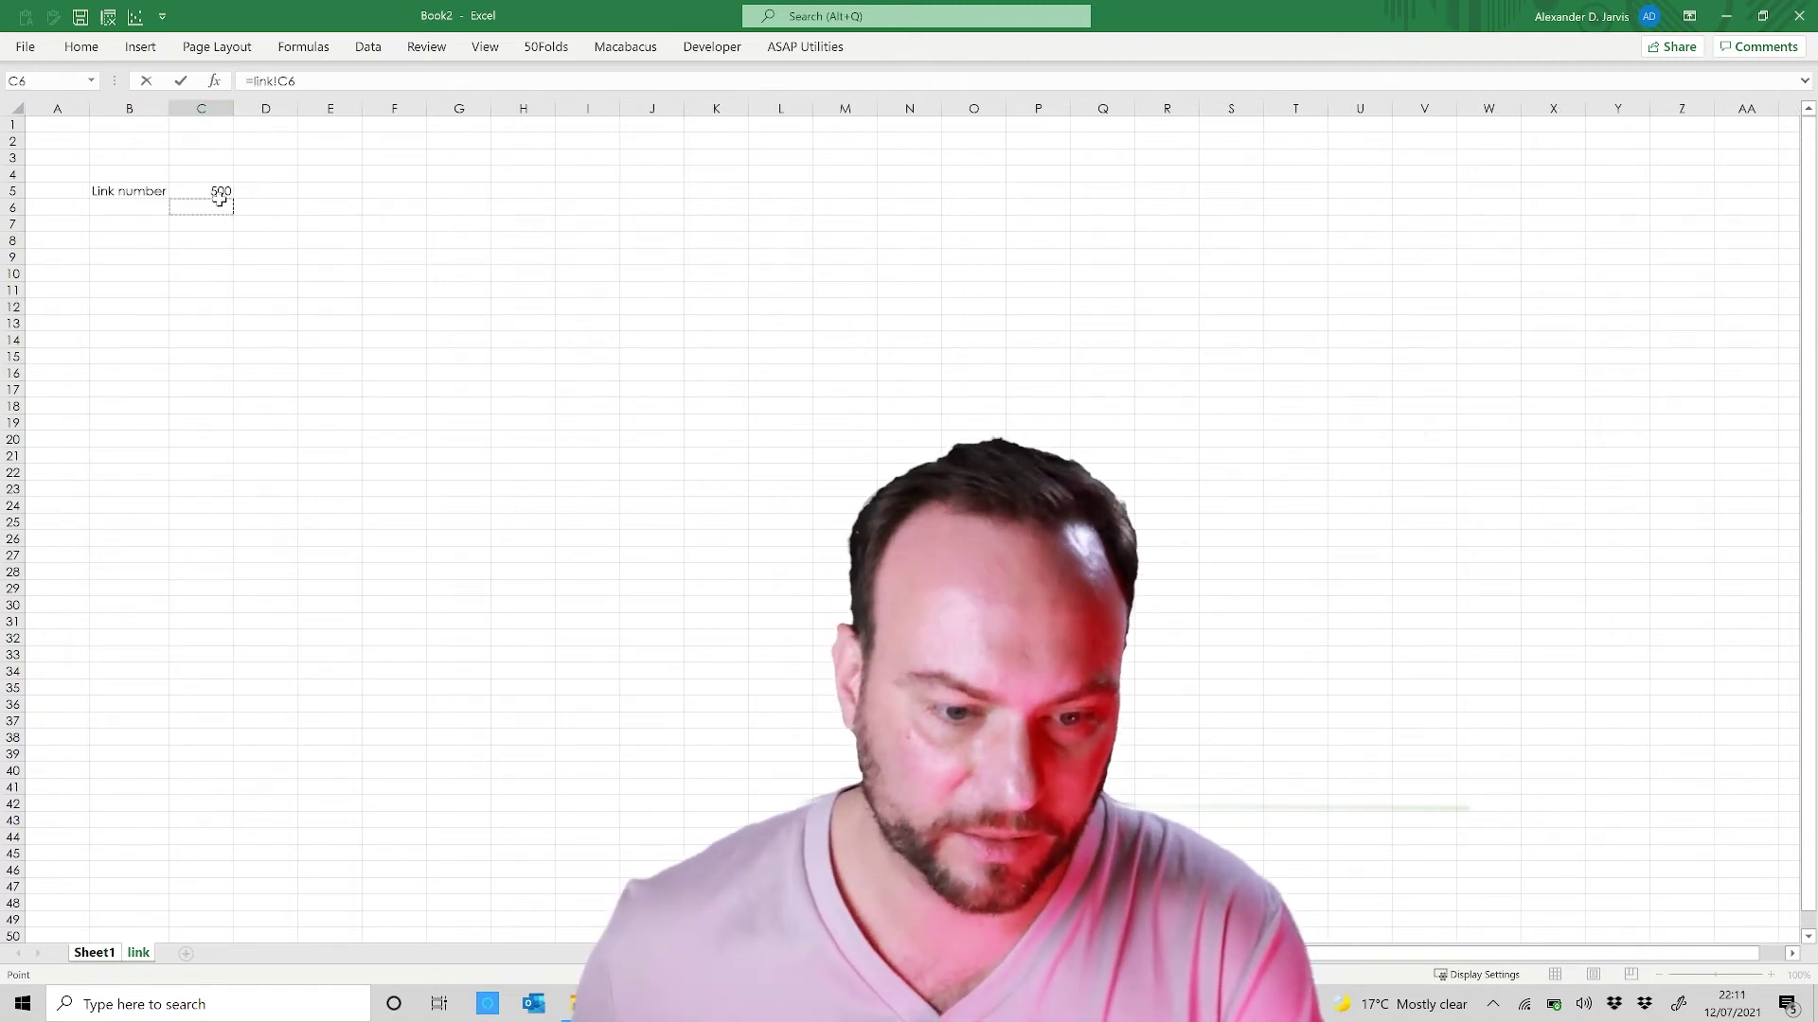
pyautogui.press('Return')
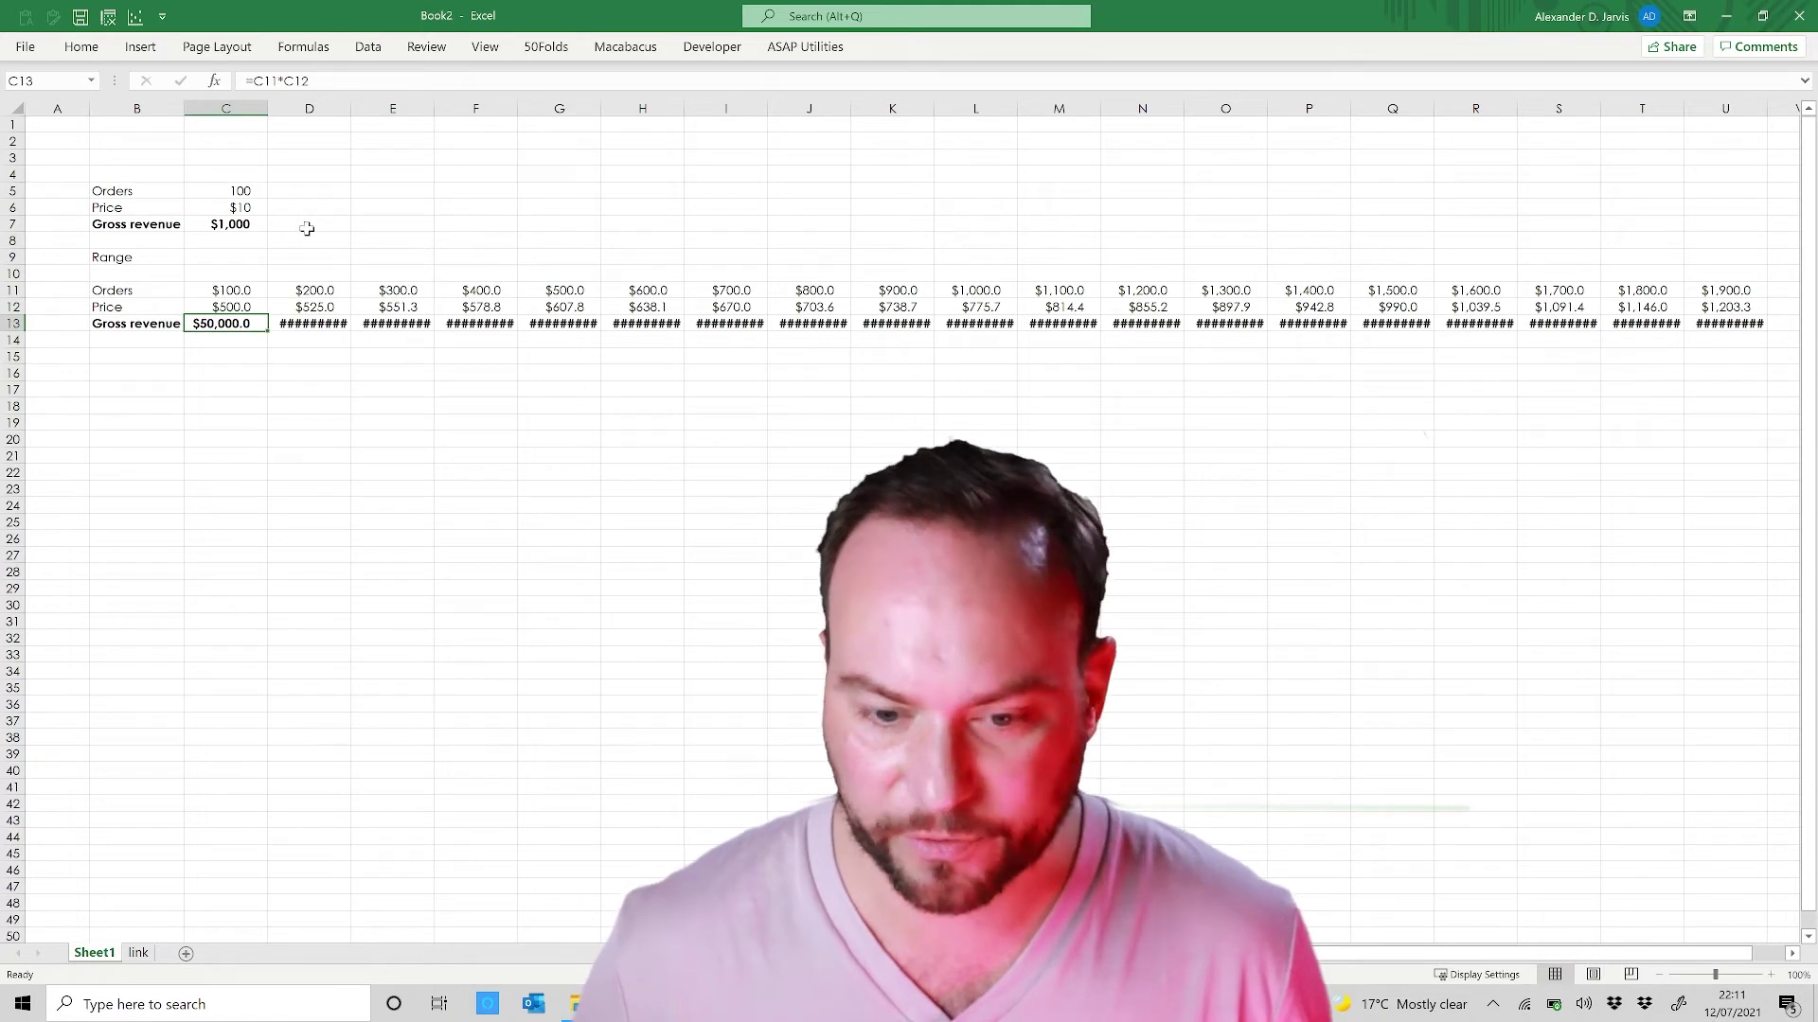
# Step: Widen columns C through U together to make more room for the Gross revenue figures
pyautogui.hotkey('ctrl', 'space')
pyautogui.hotkey('ctrl', 'shift', 'Right')
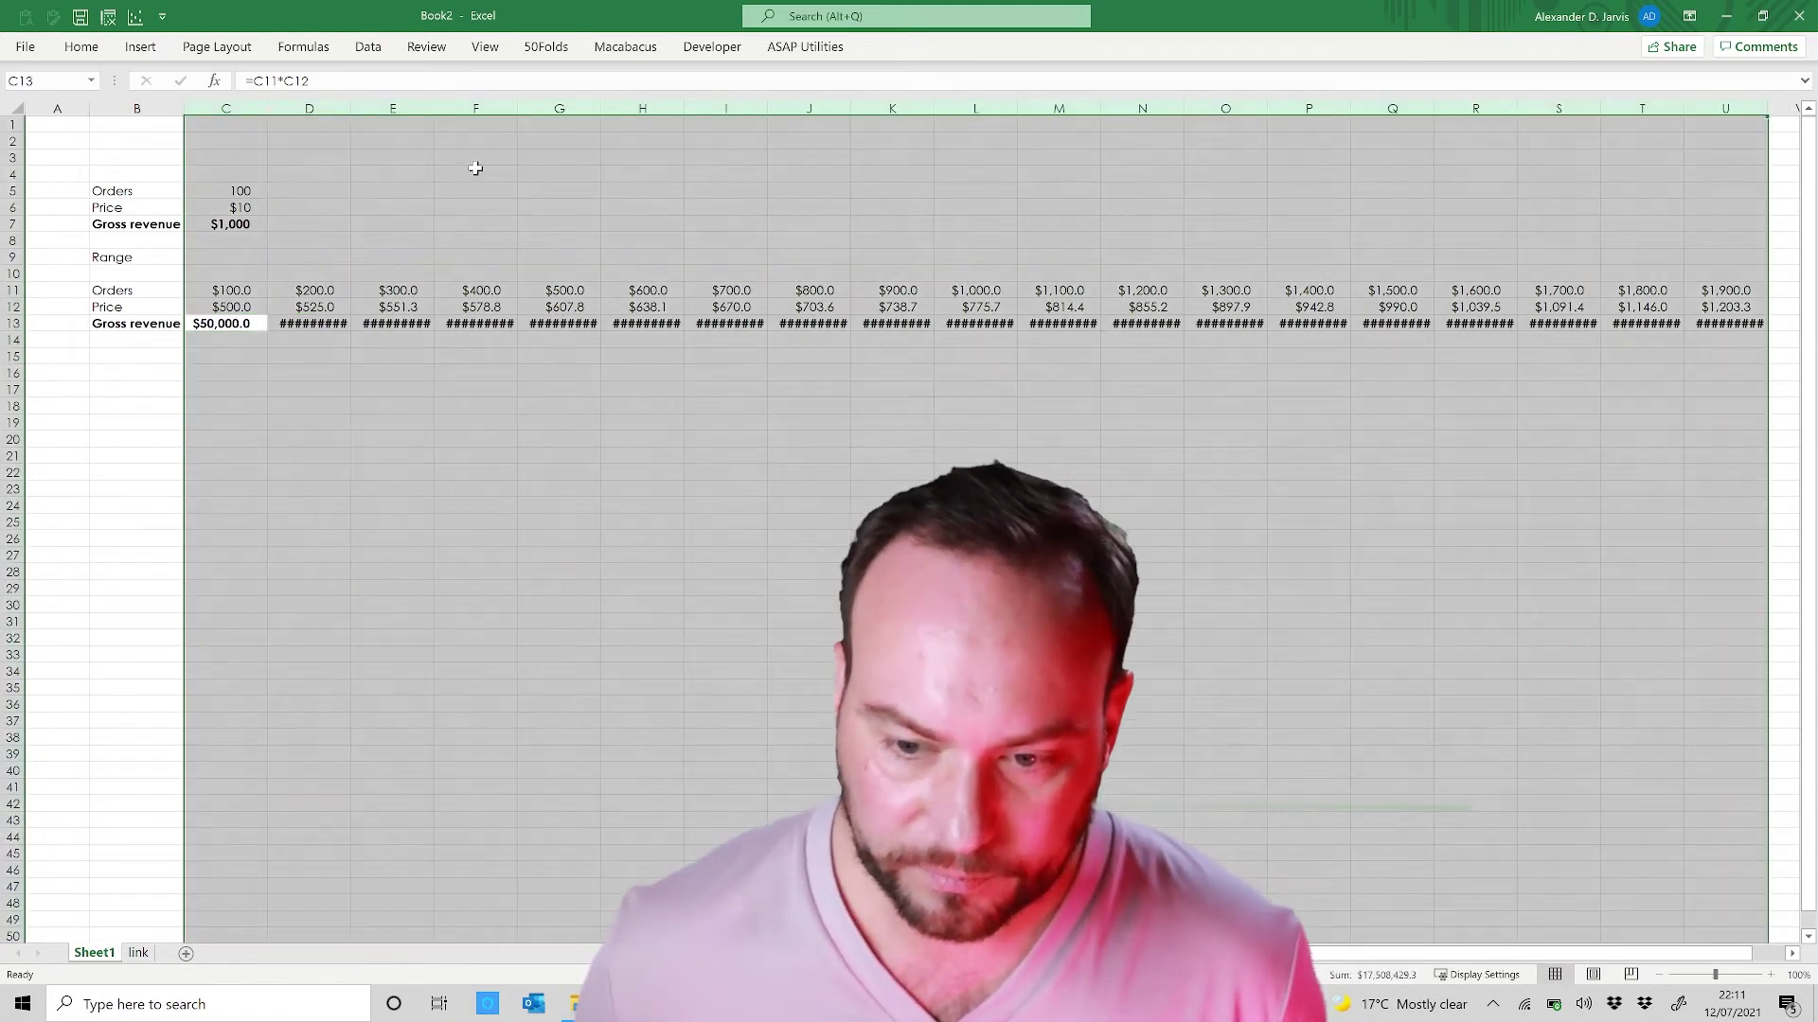
pyautogui.moveTo(765, 110); pyautogui.dragTo(779, 111)
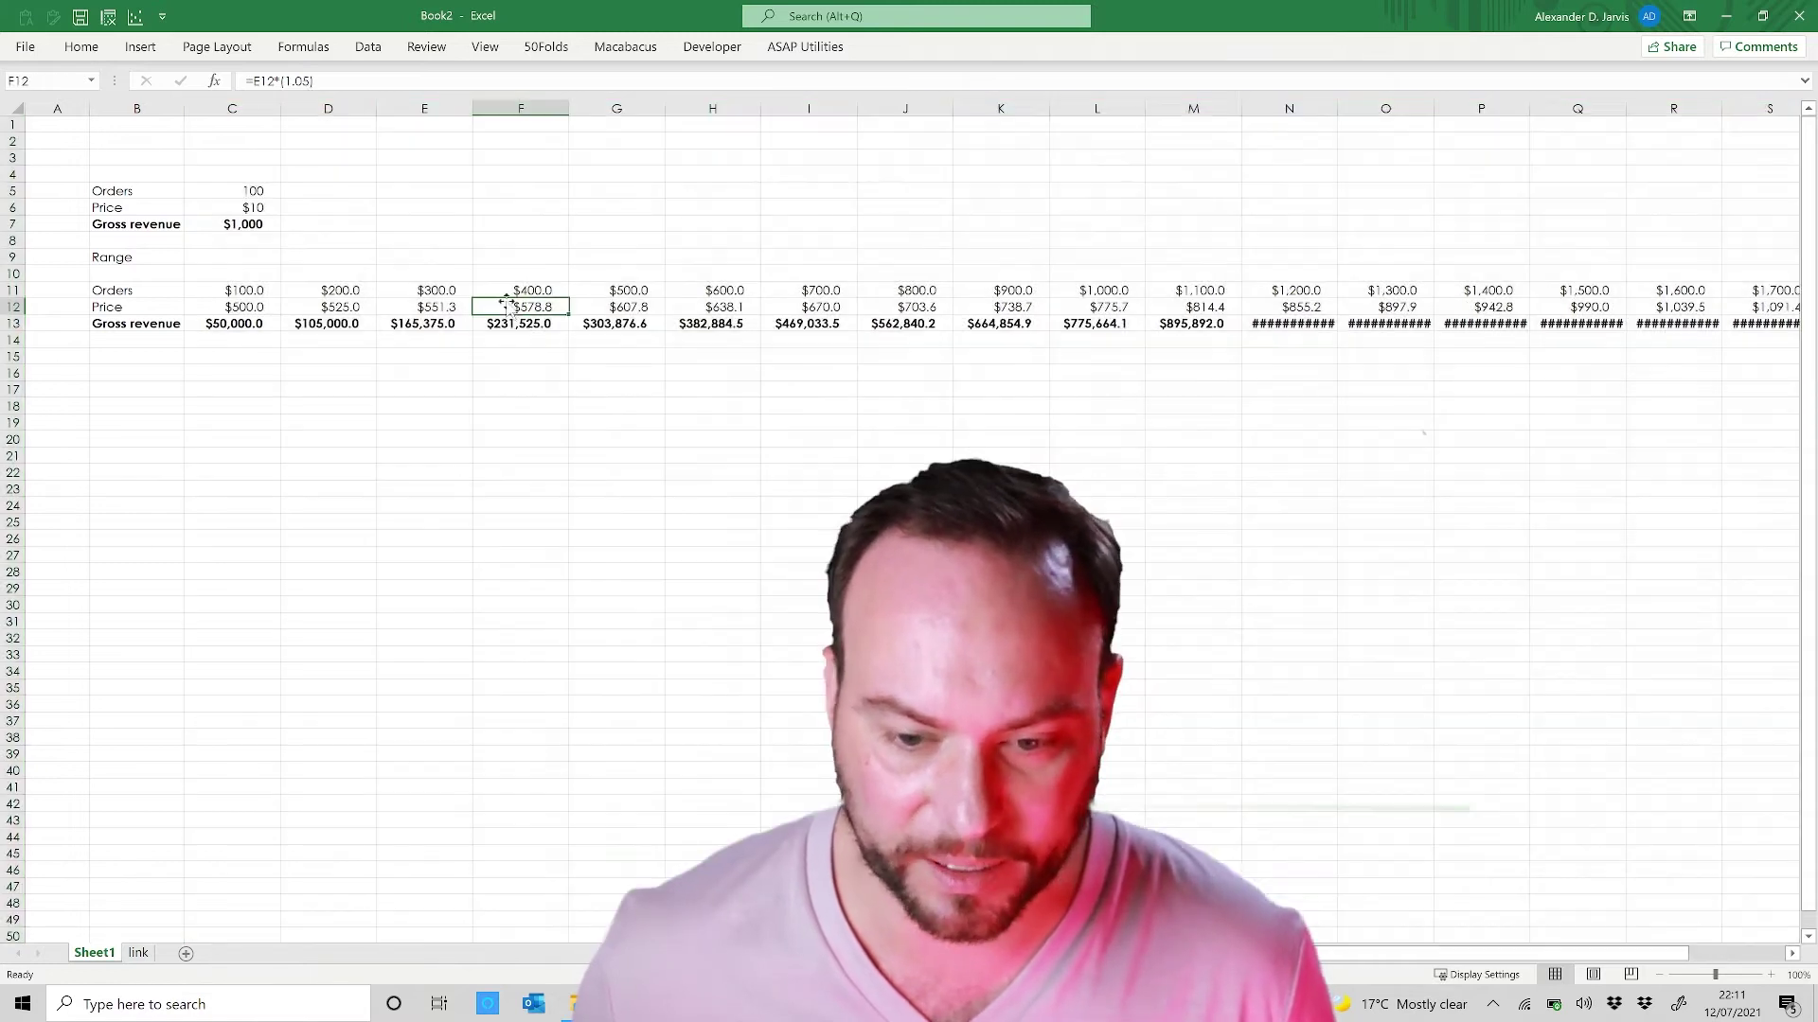
# Step: Check the Range block's cell contents, comparing the cross-sheet link in C12 with the growth formula in F12
pyautogui.click(511, 306)
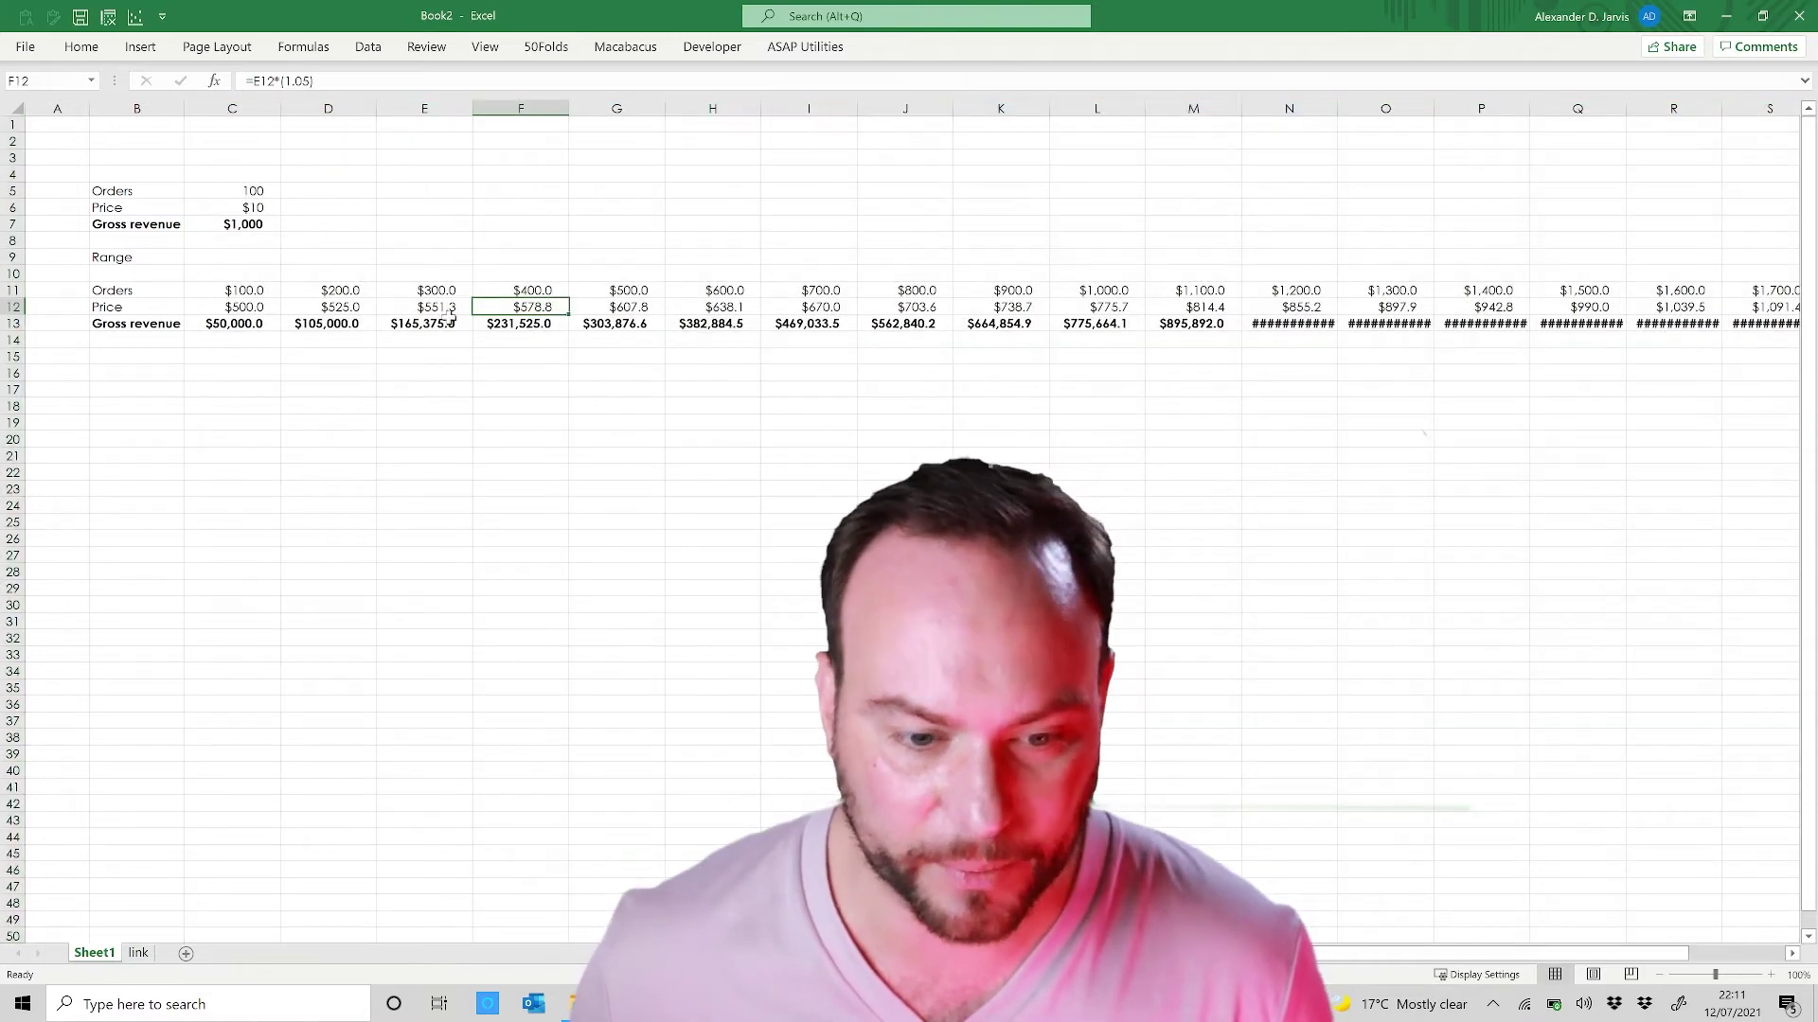
pyautogui.click(254, 375)
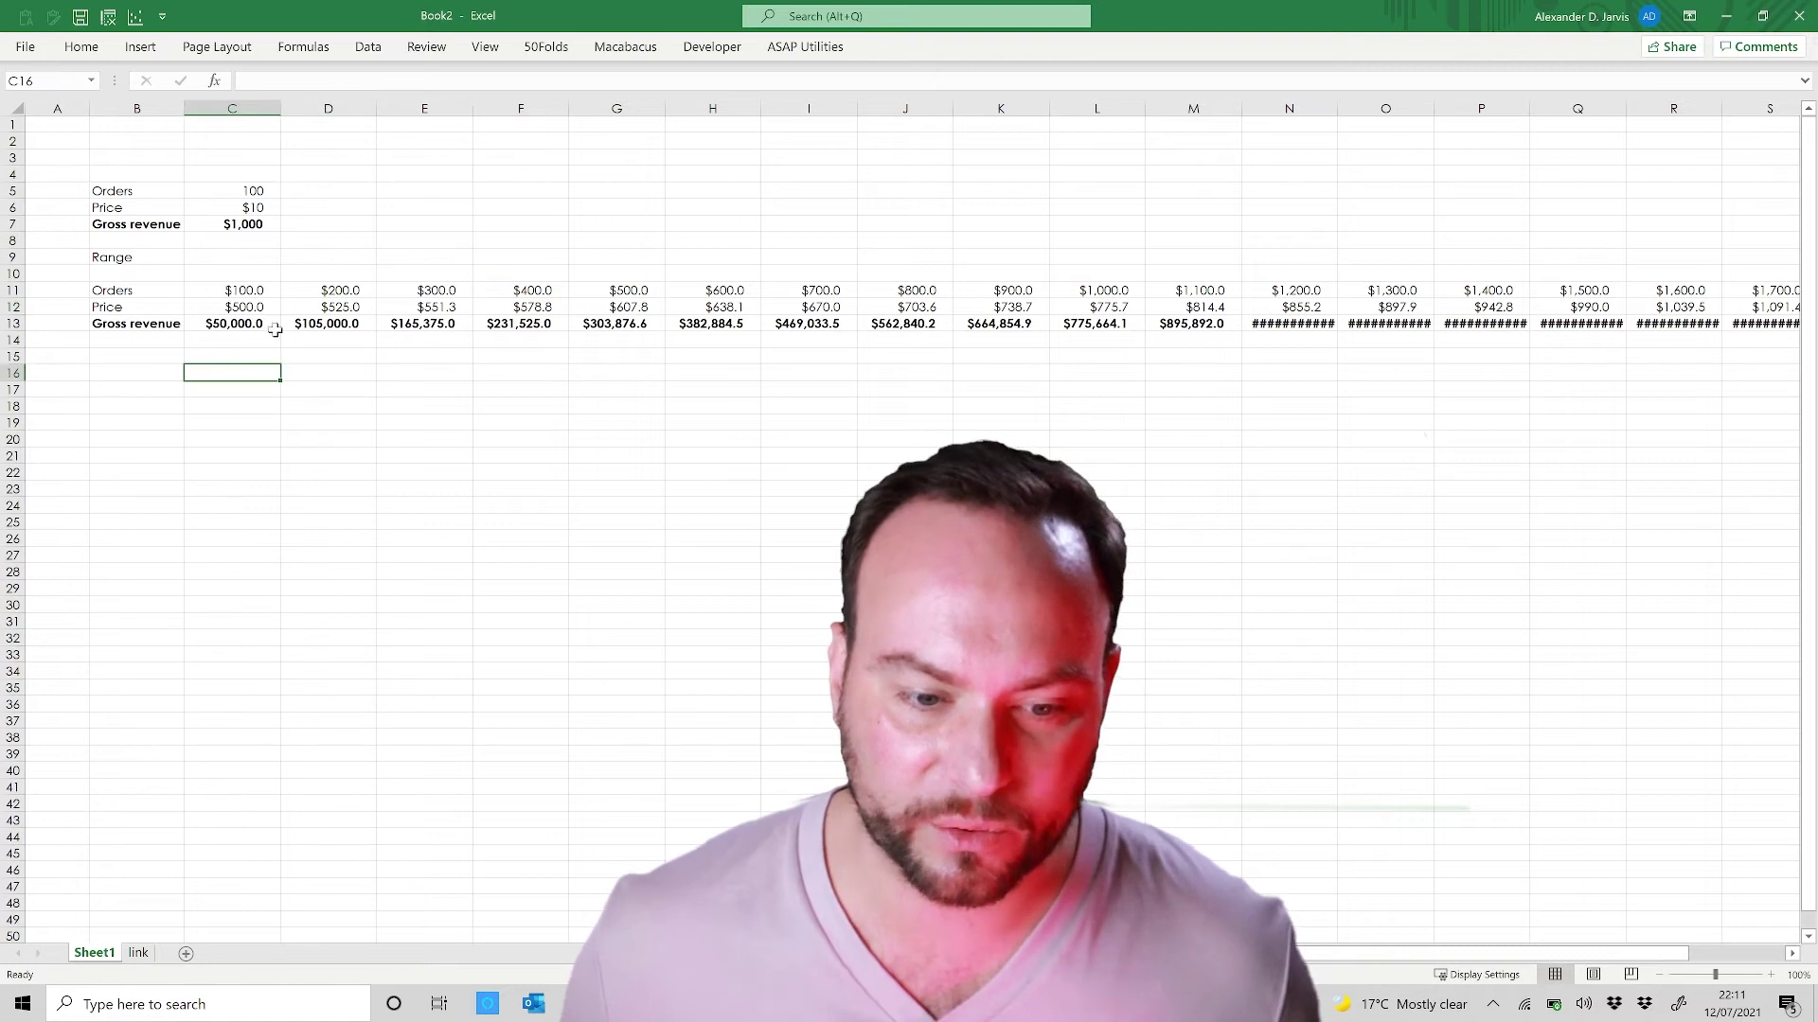
pyautogui.click(241, 291)
pyautogui.press('Down')
pyautogui.press('Down')
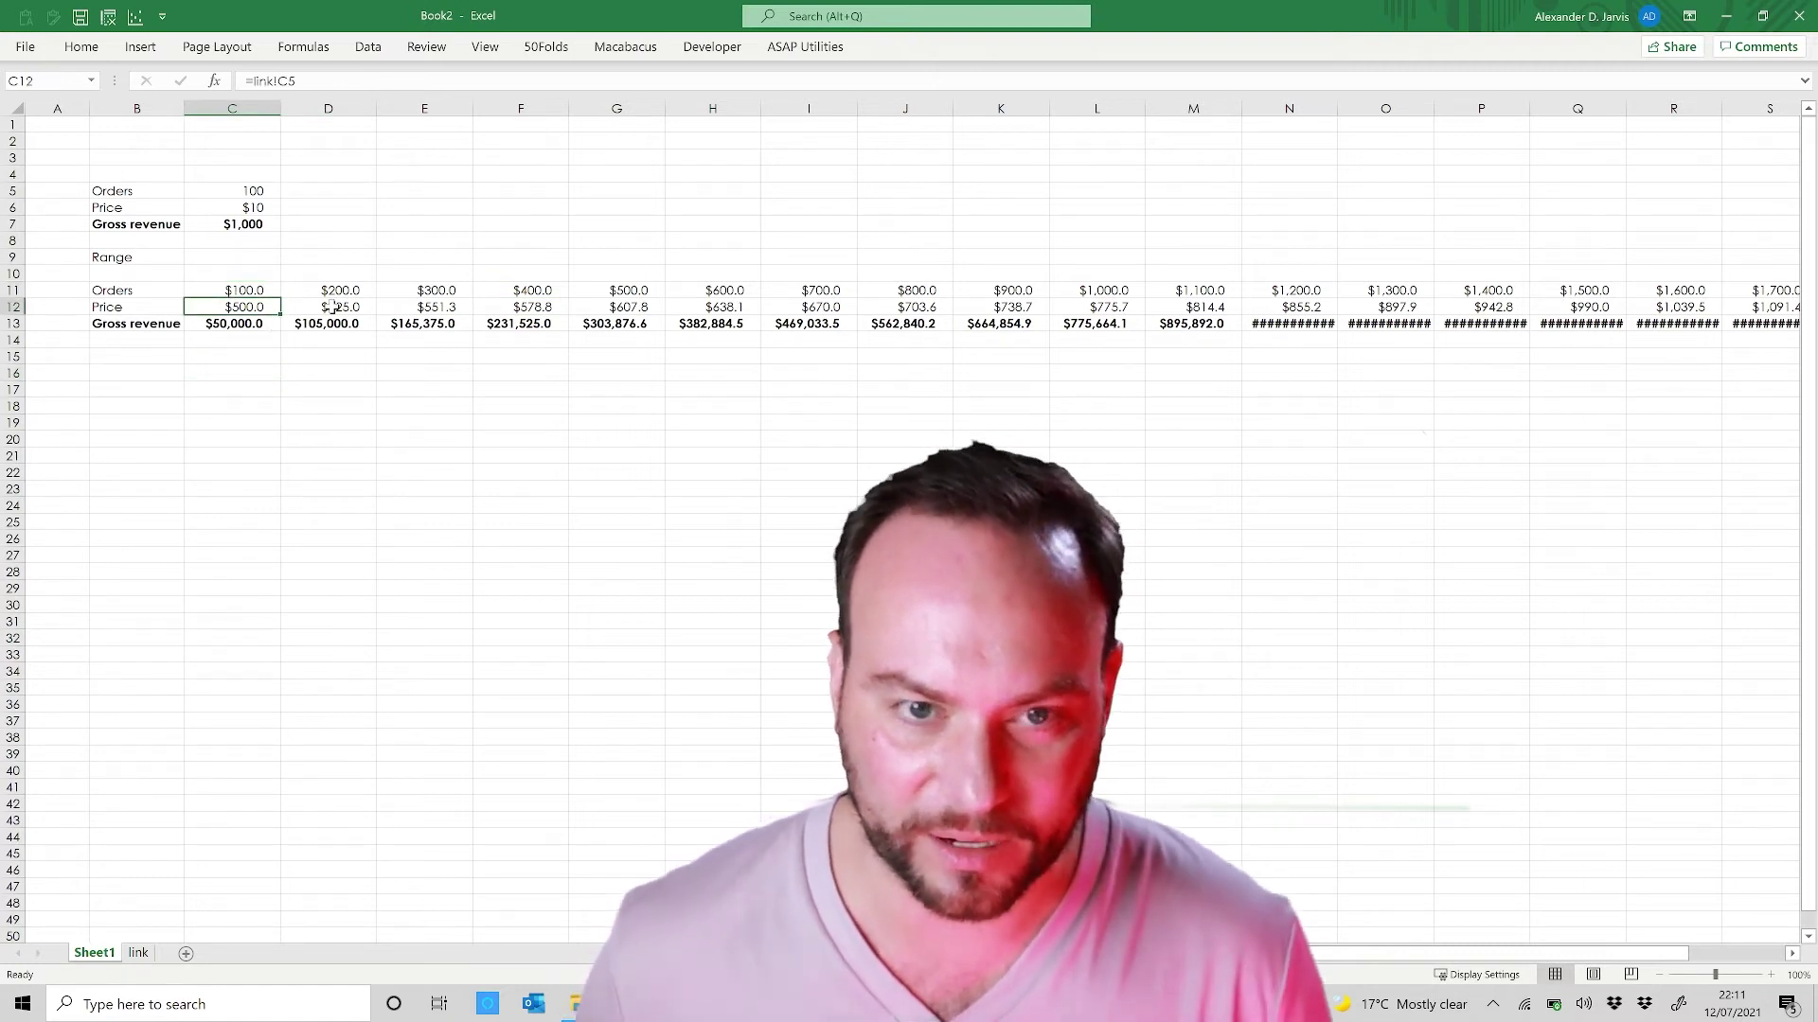
pyautogui.press('Right')
pyautogui.press('Right')
pyautogui.press('Right')
pyautogui.press('Up')
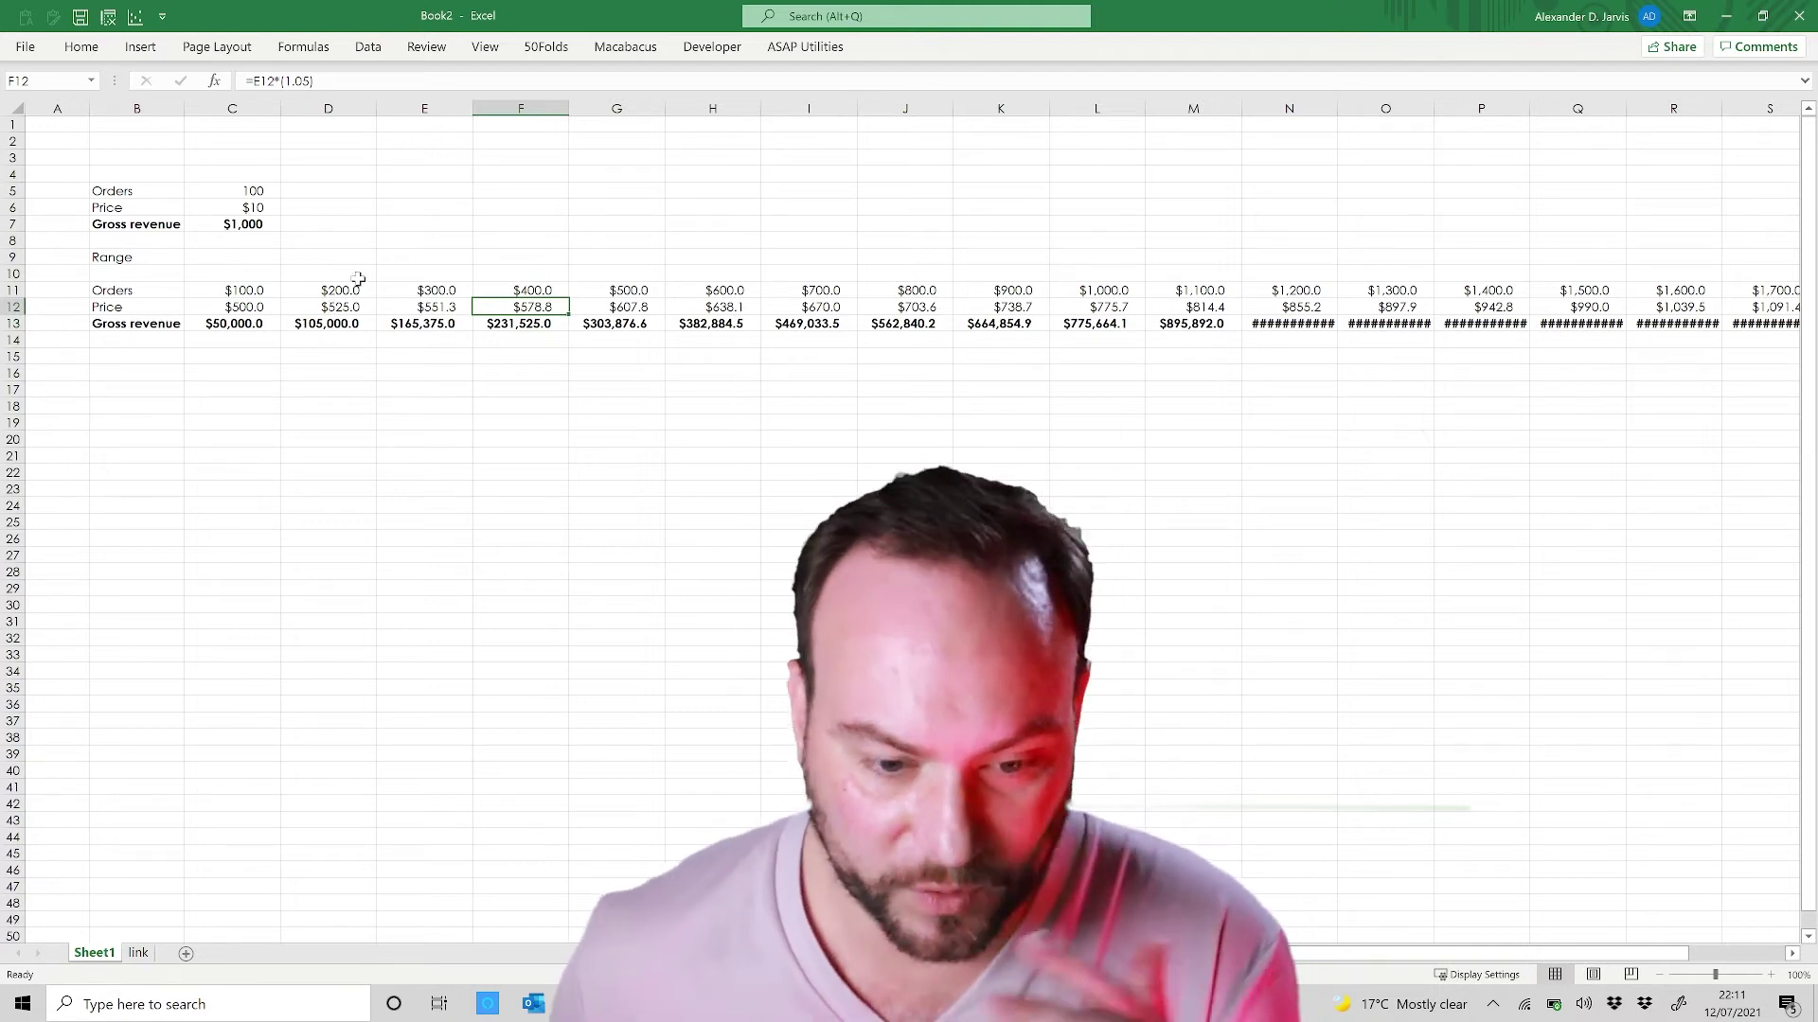
# Step: Autocolour the whole sheet so its assumptions, formulas and cross-sheet links follow the colour conventions
pyautogui.click(546, 47)
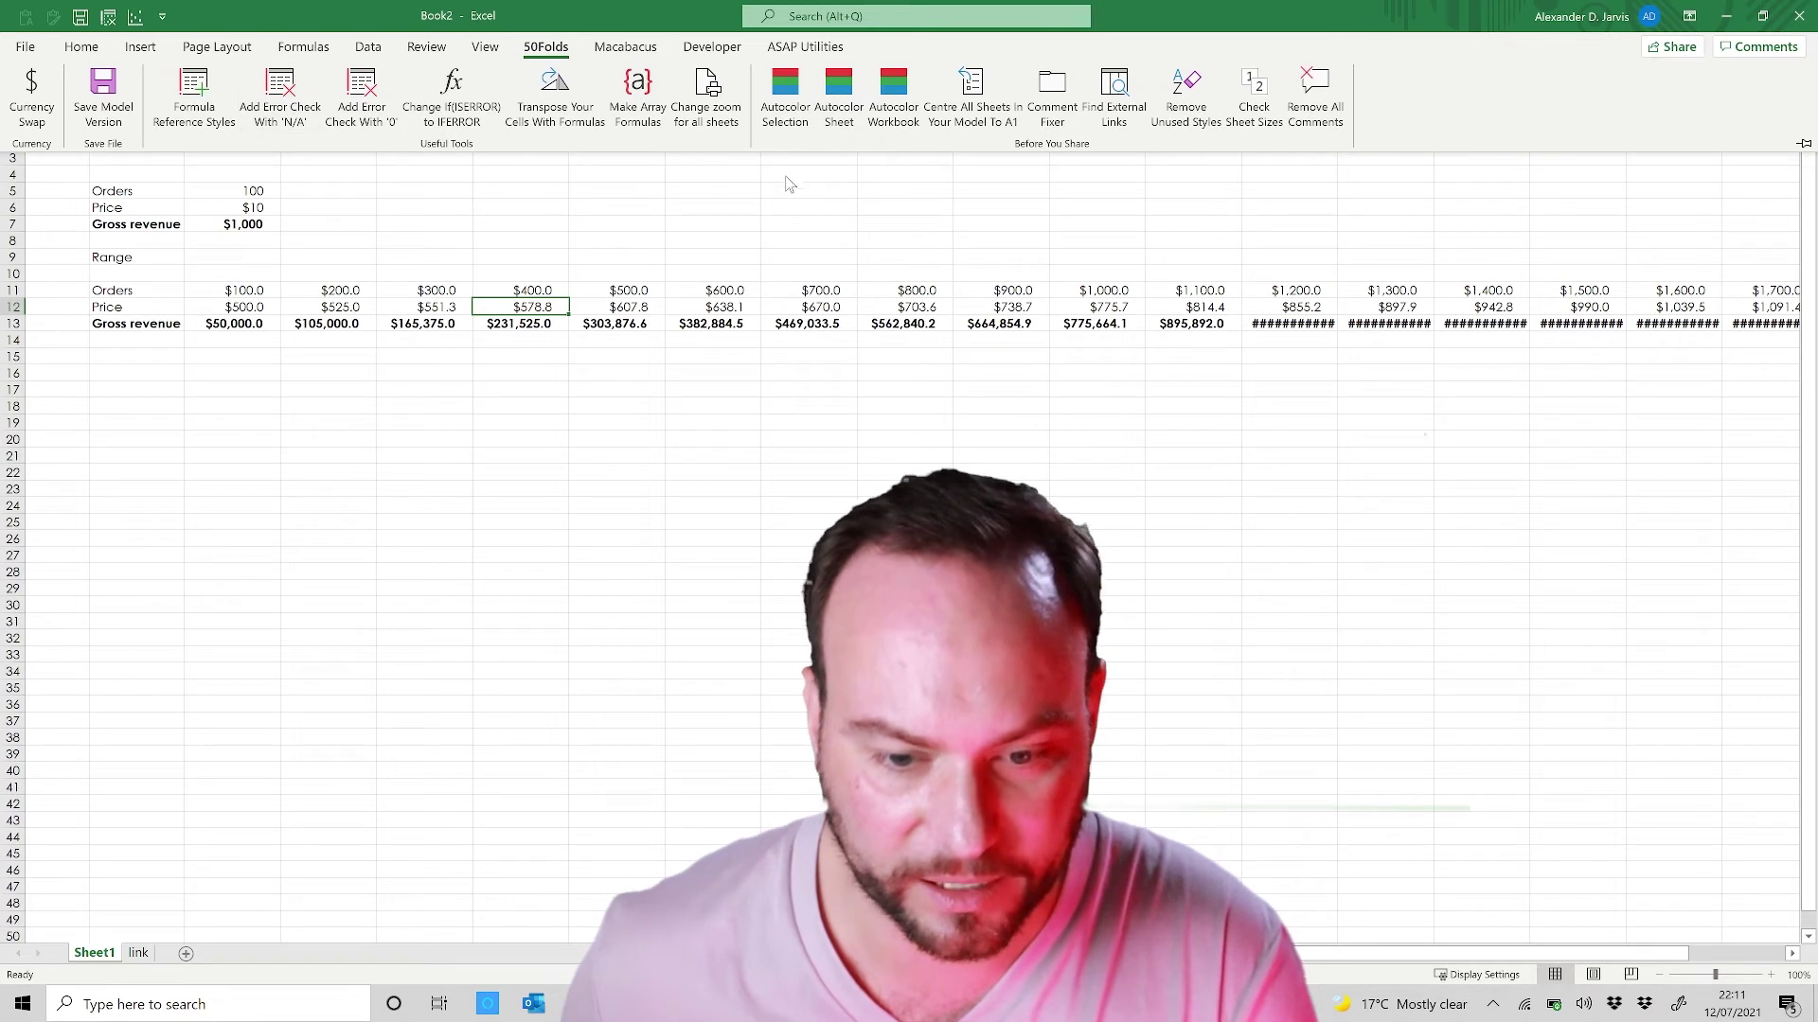
pyautogui.click(839, 94)
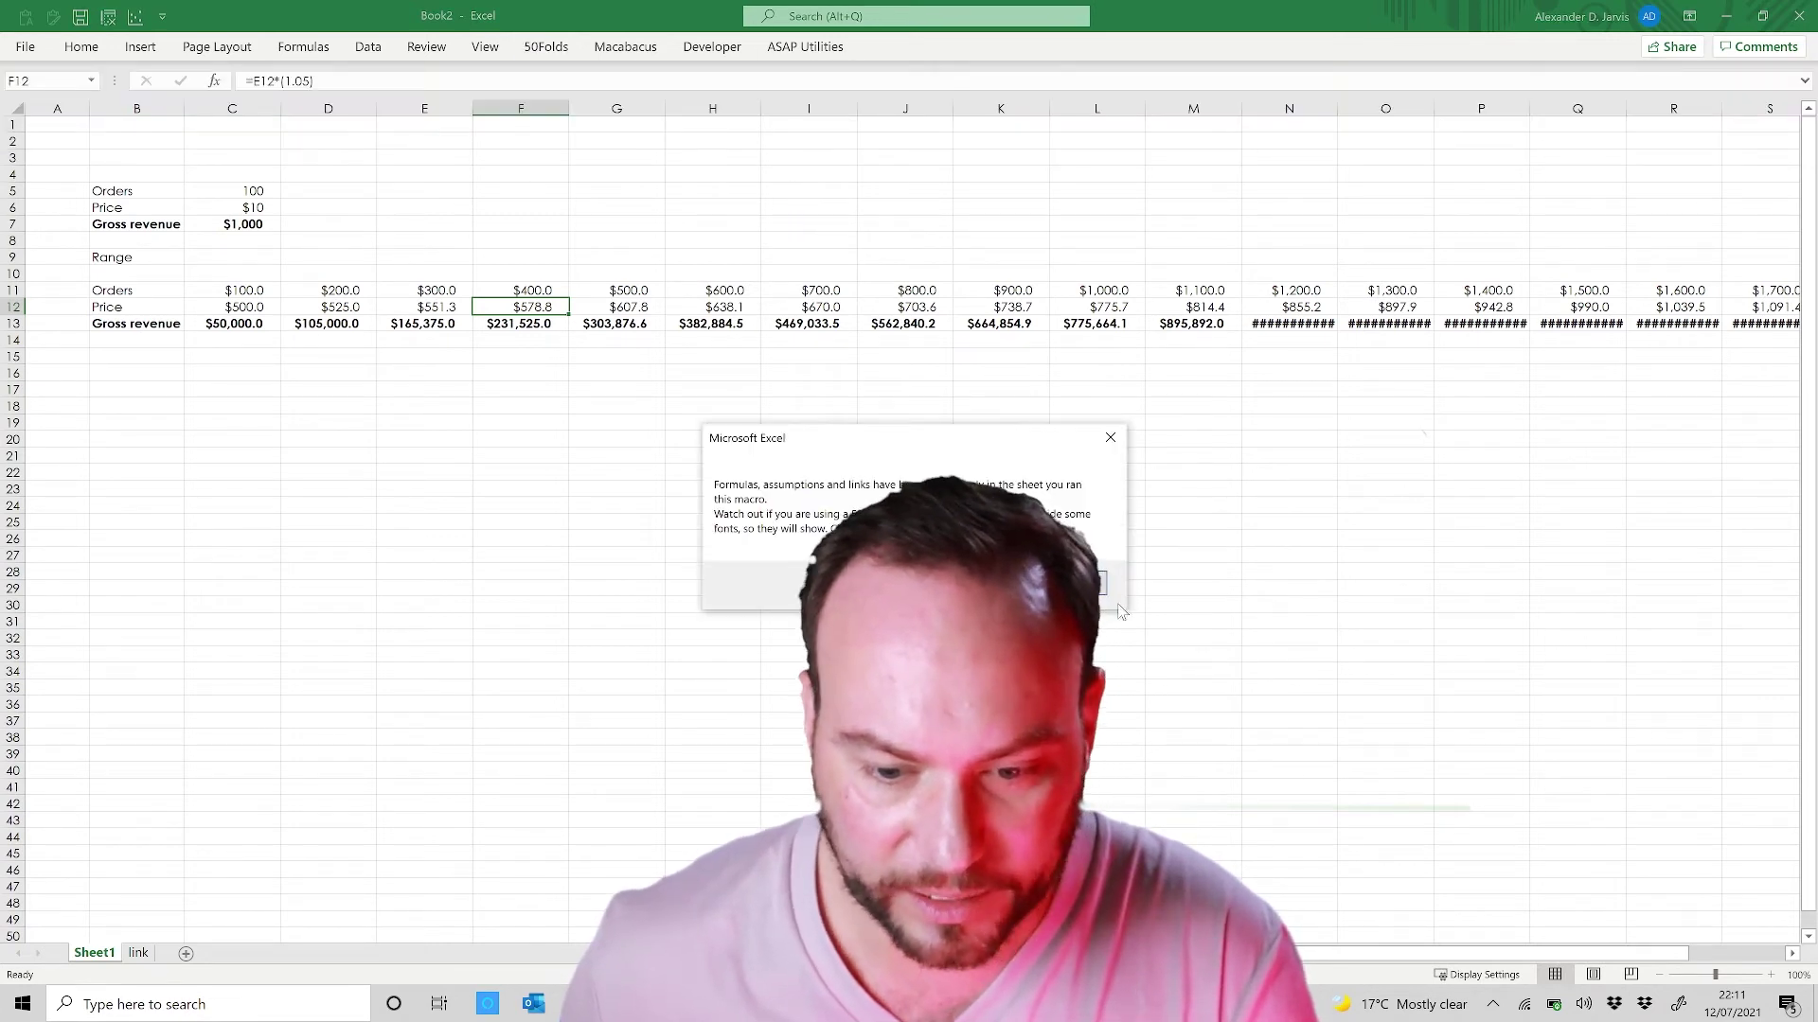
pyautogui.press('Return')
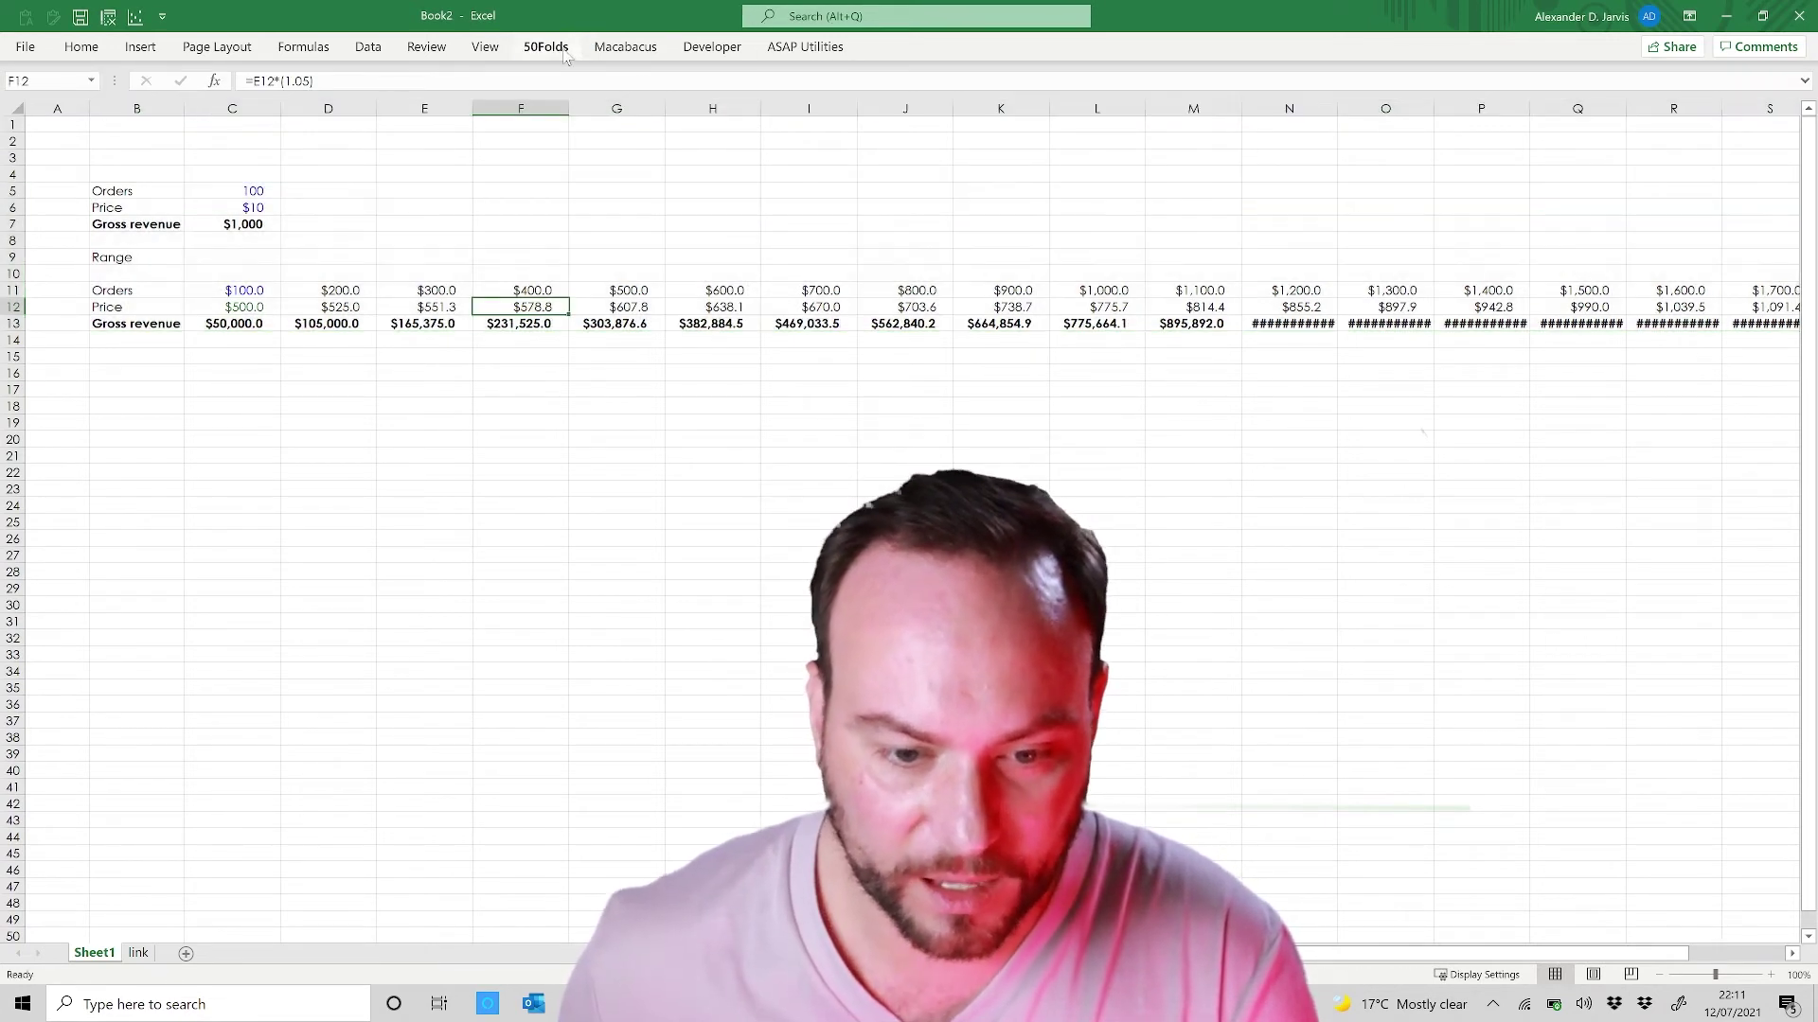
pyautogui.click(548, 48)
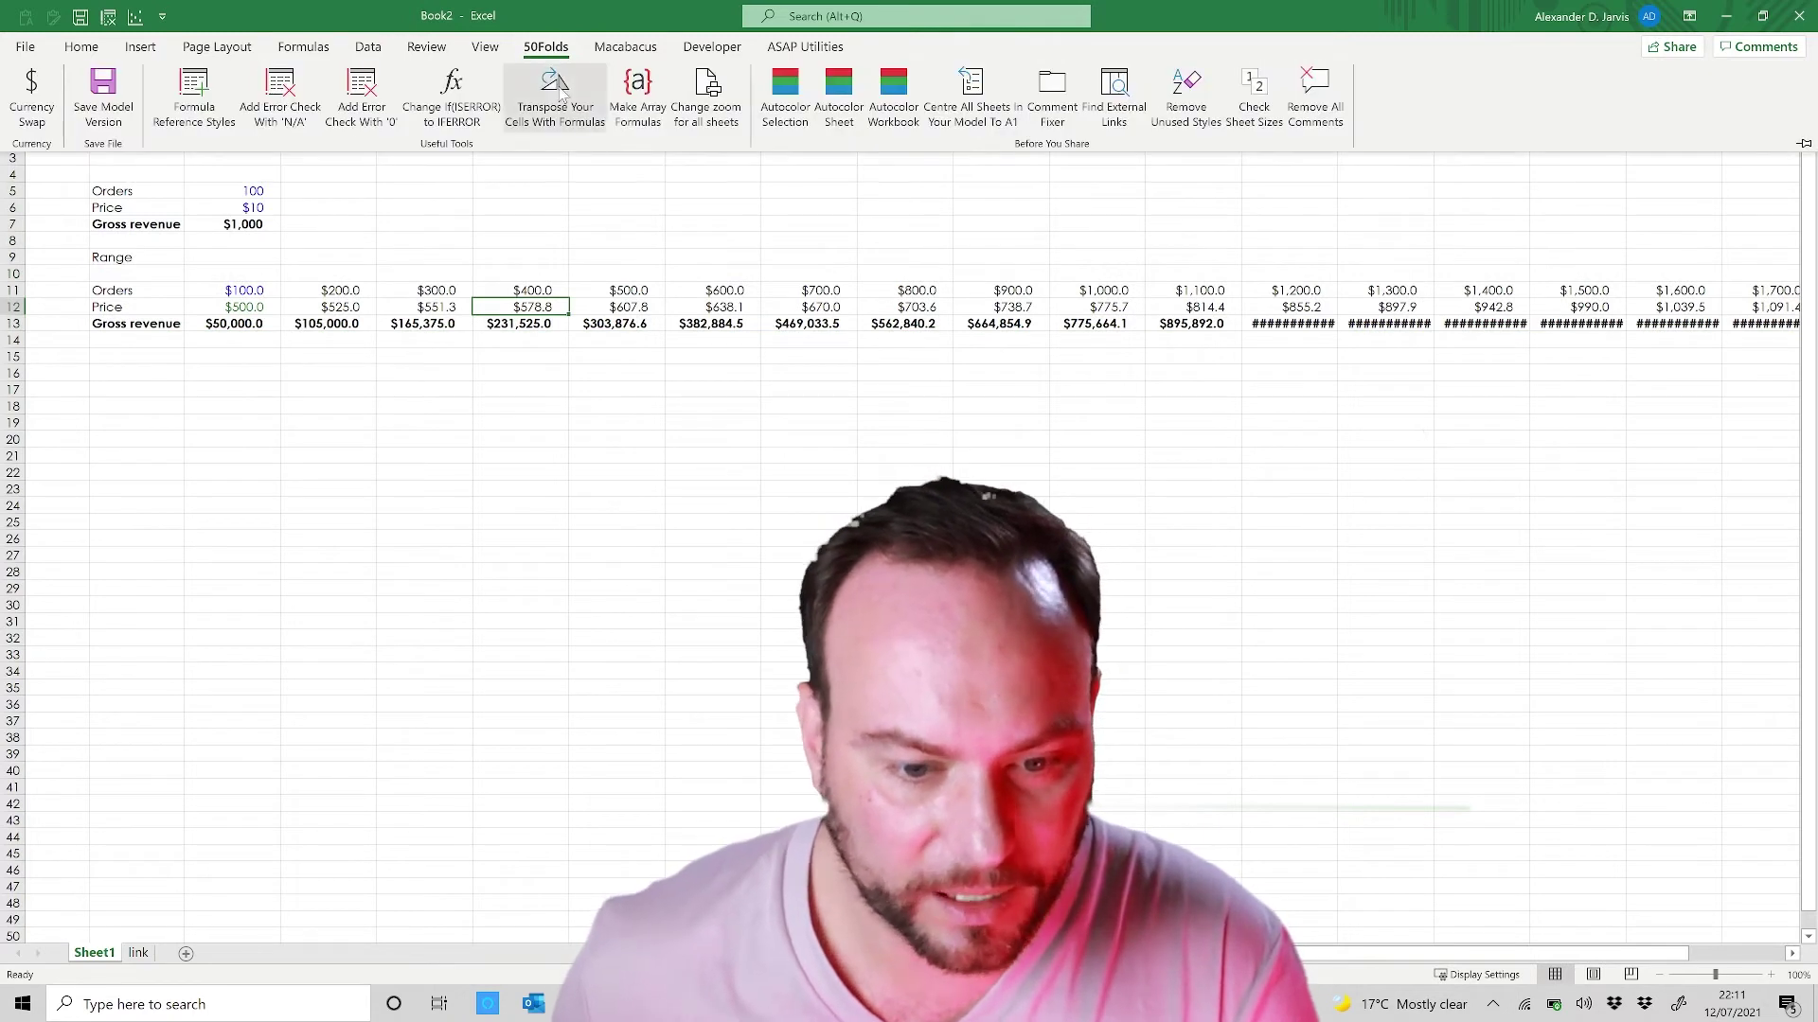
pyautogui.click(316, 240)
pyautogui.click(395, 273)
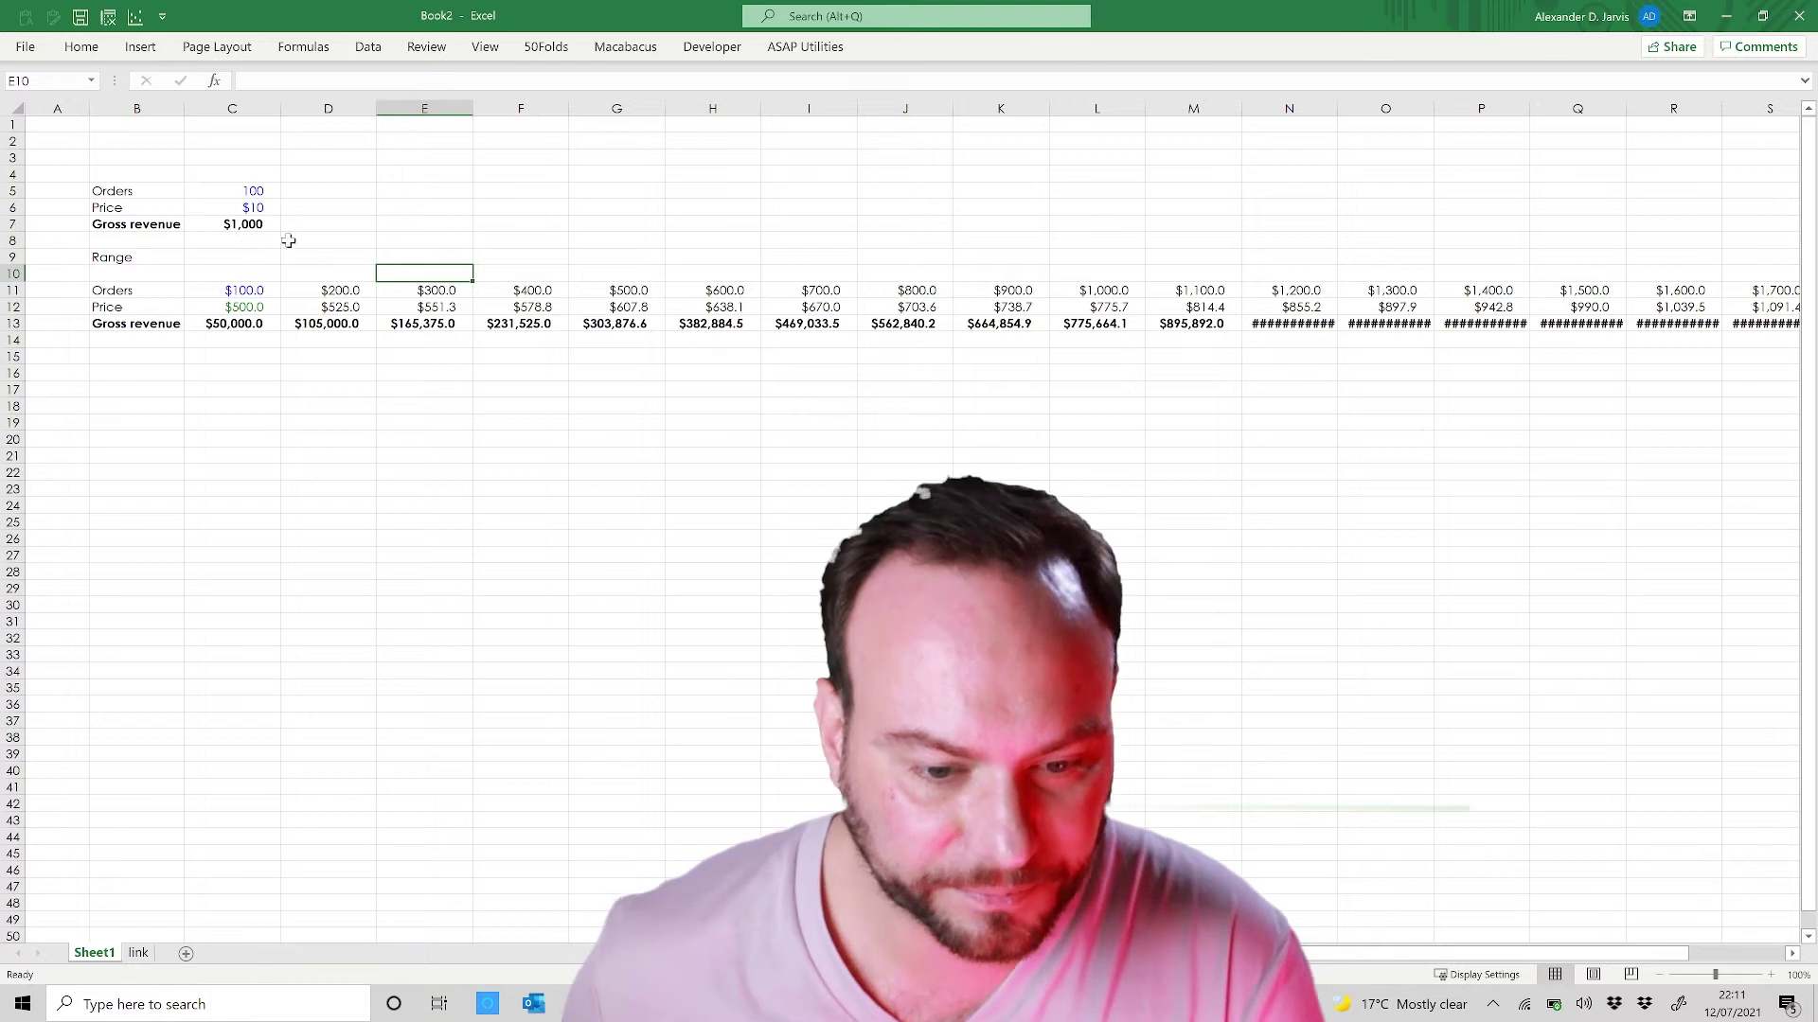
# Step: Examine the coloured inputs C5, C6 and C11, trace the C12 link to its source sheet, and review the Range formulas
pyautogui.click(223, 189)
pyautogui.click(249, 208)
pyautogui.click(244, 293)
pyautogui.click(246, 305)
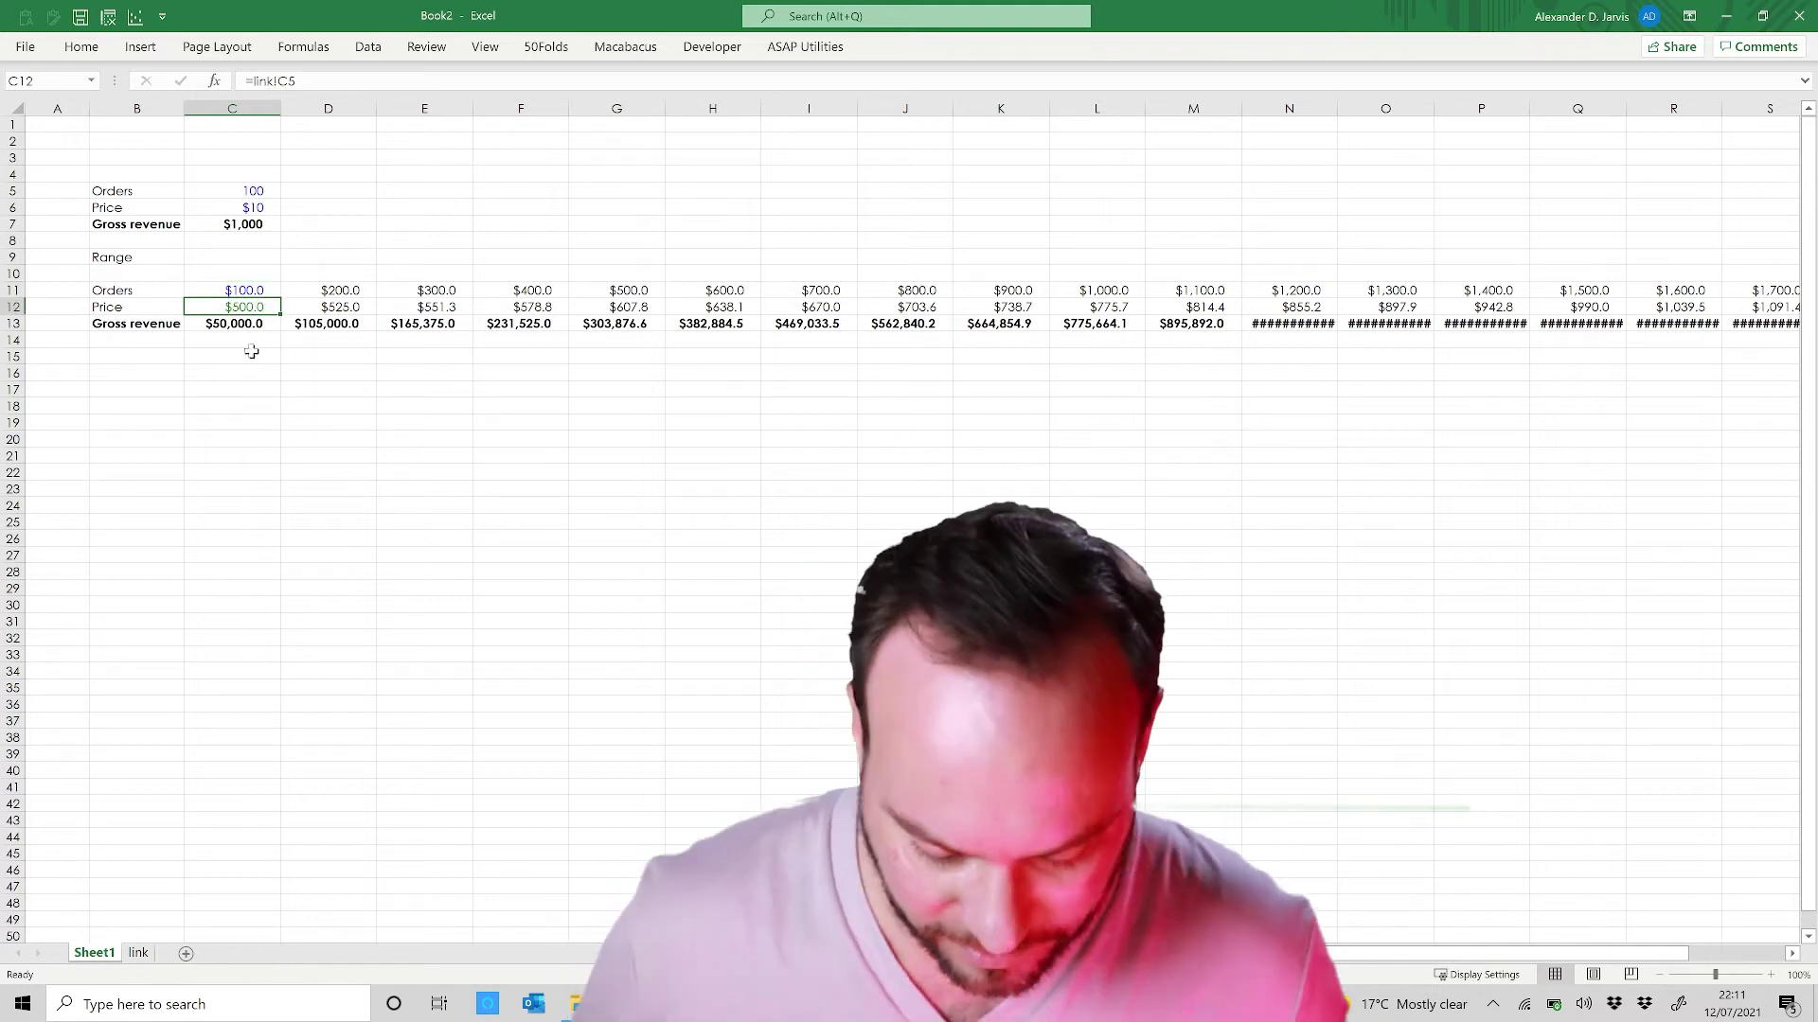
pyautogui.hotkey('ctrl', '[')
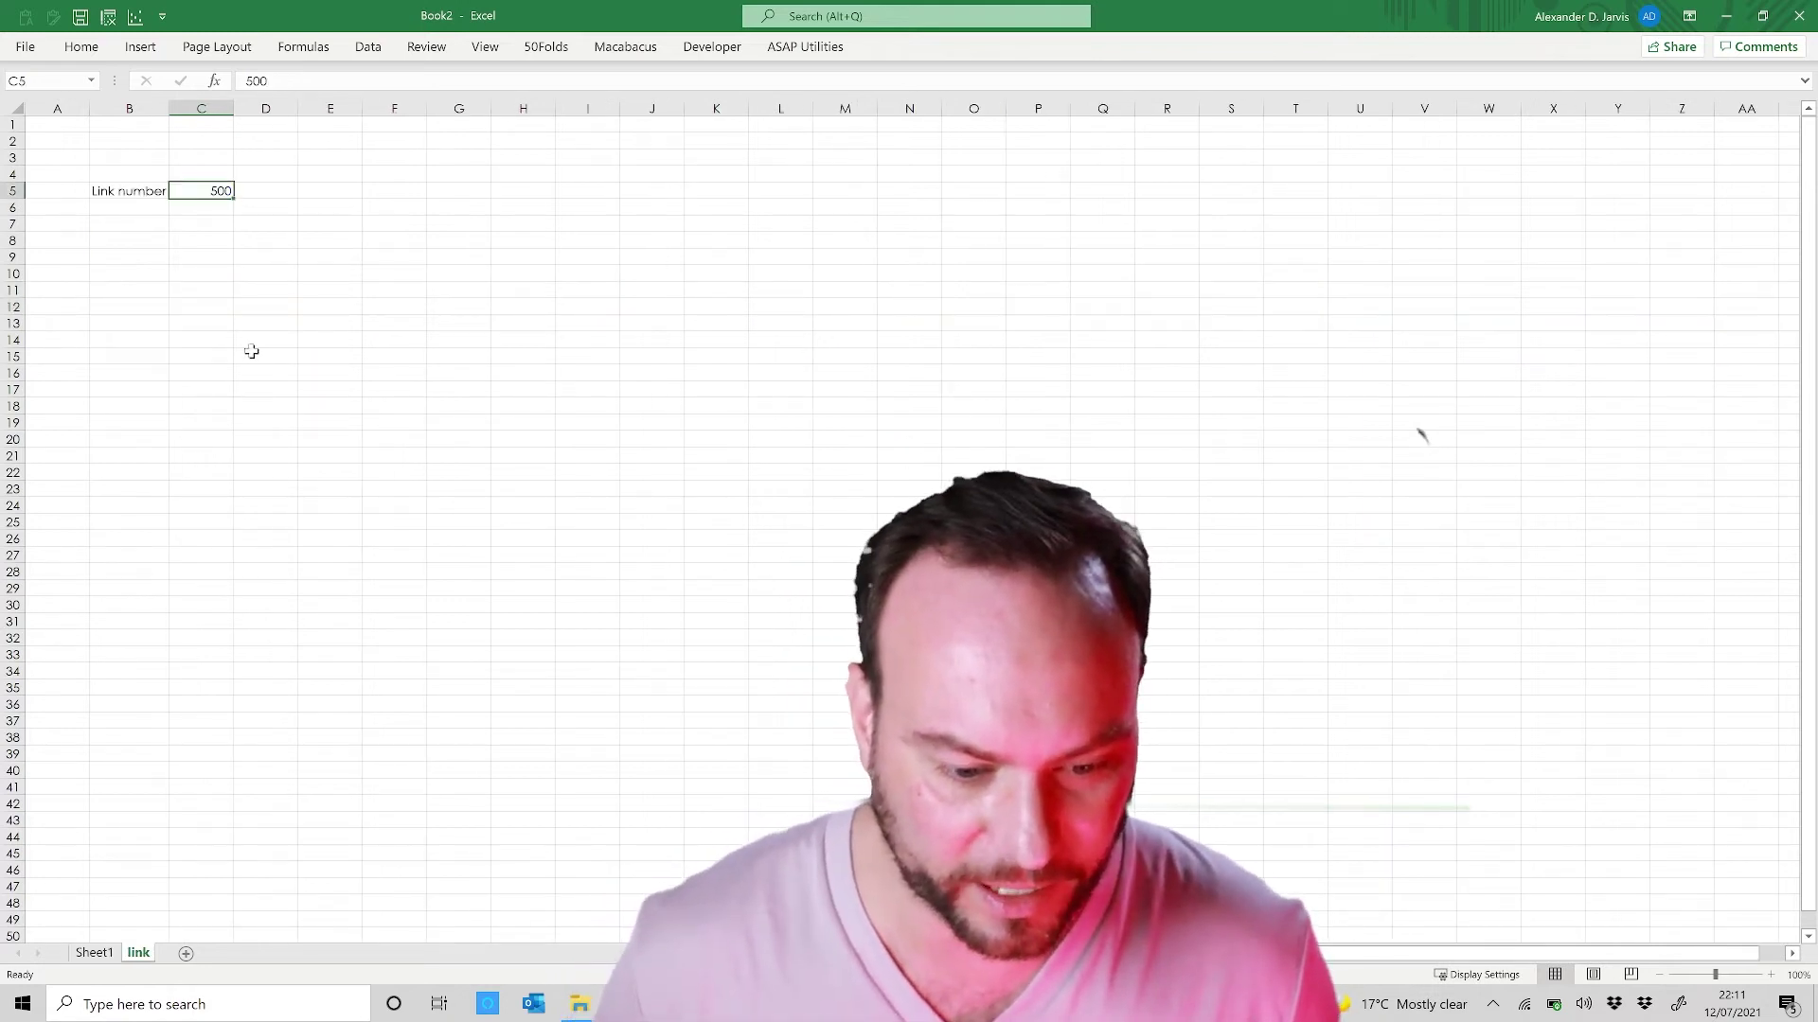
pyautogui.press('F5')
pyautogui.press('Return')
pyautogui.moveTo(353, 284); pyautogui.dragTo(1623, 341)
pyautogui.click(590, 387)
pyautogui.click(218, 370)
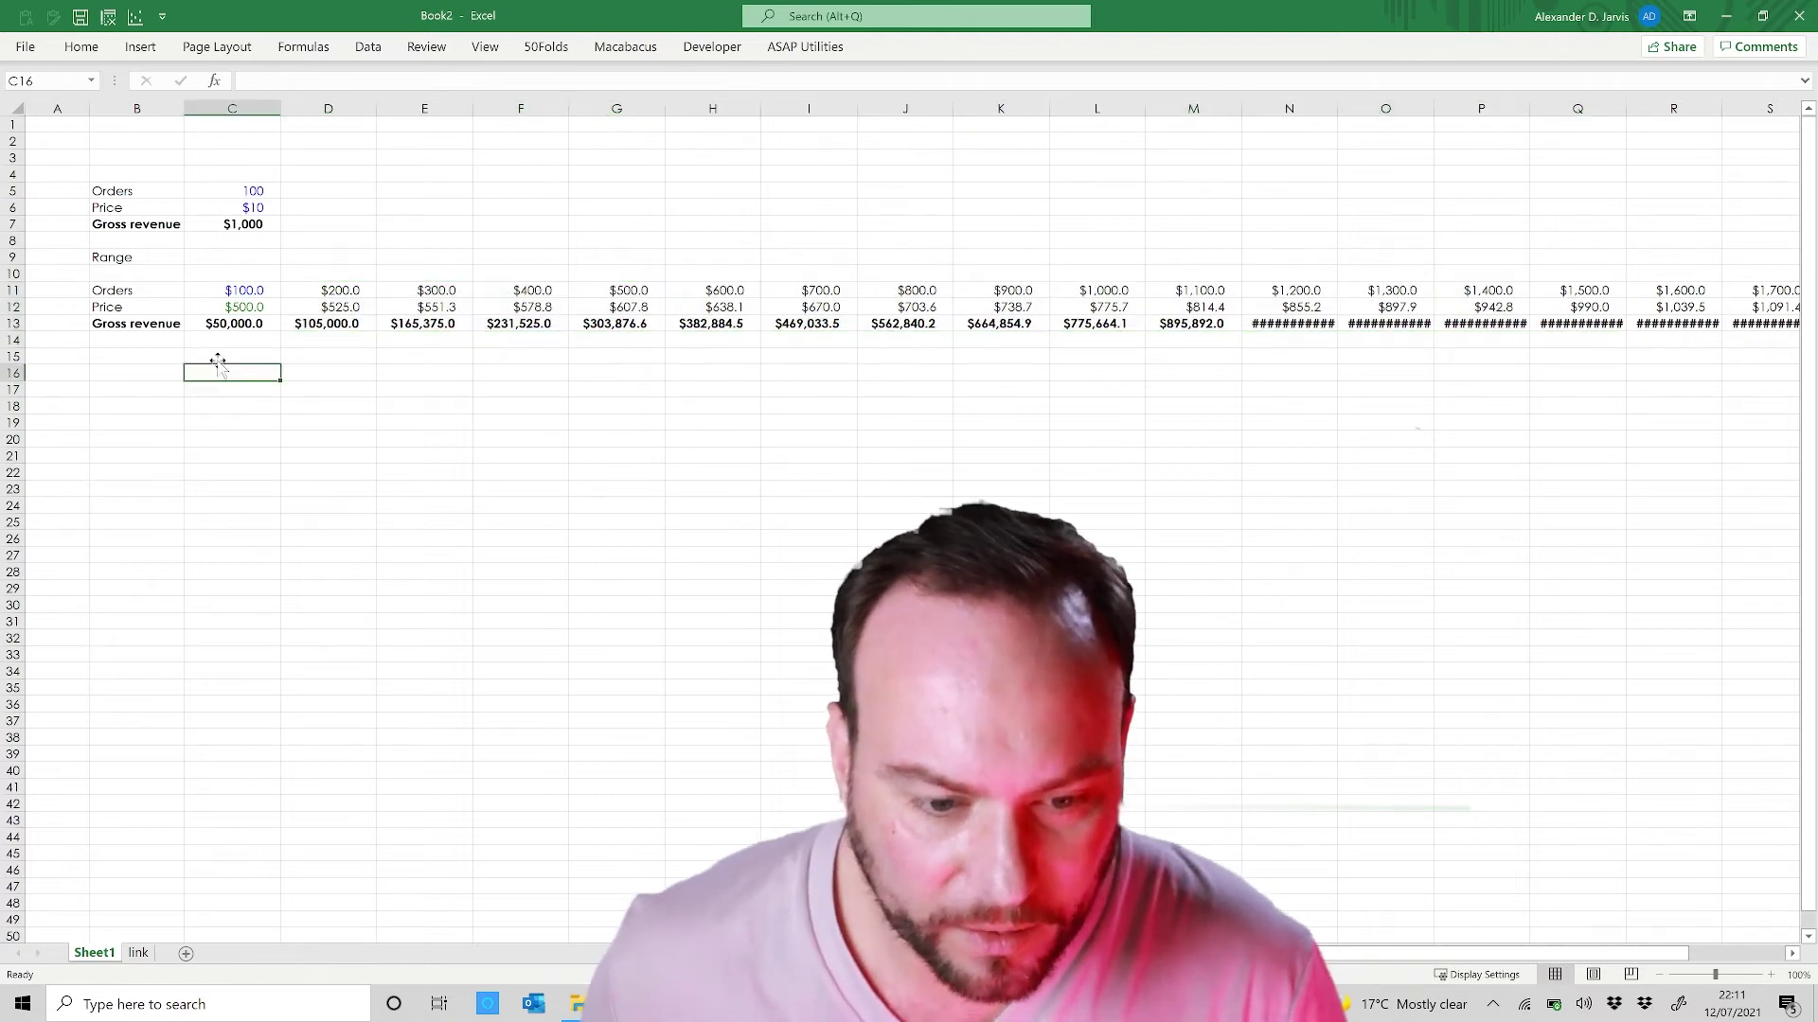
pyautogui.click(227, 306)
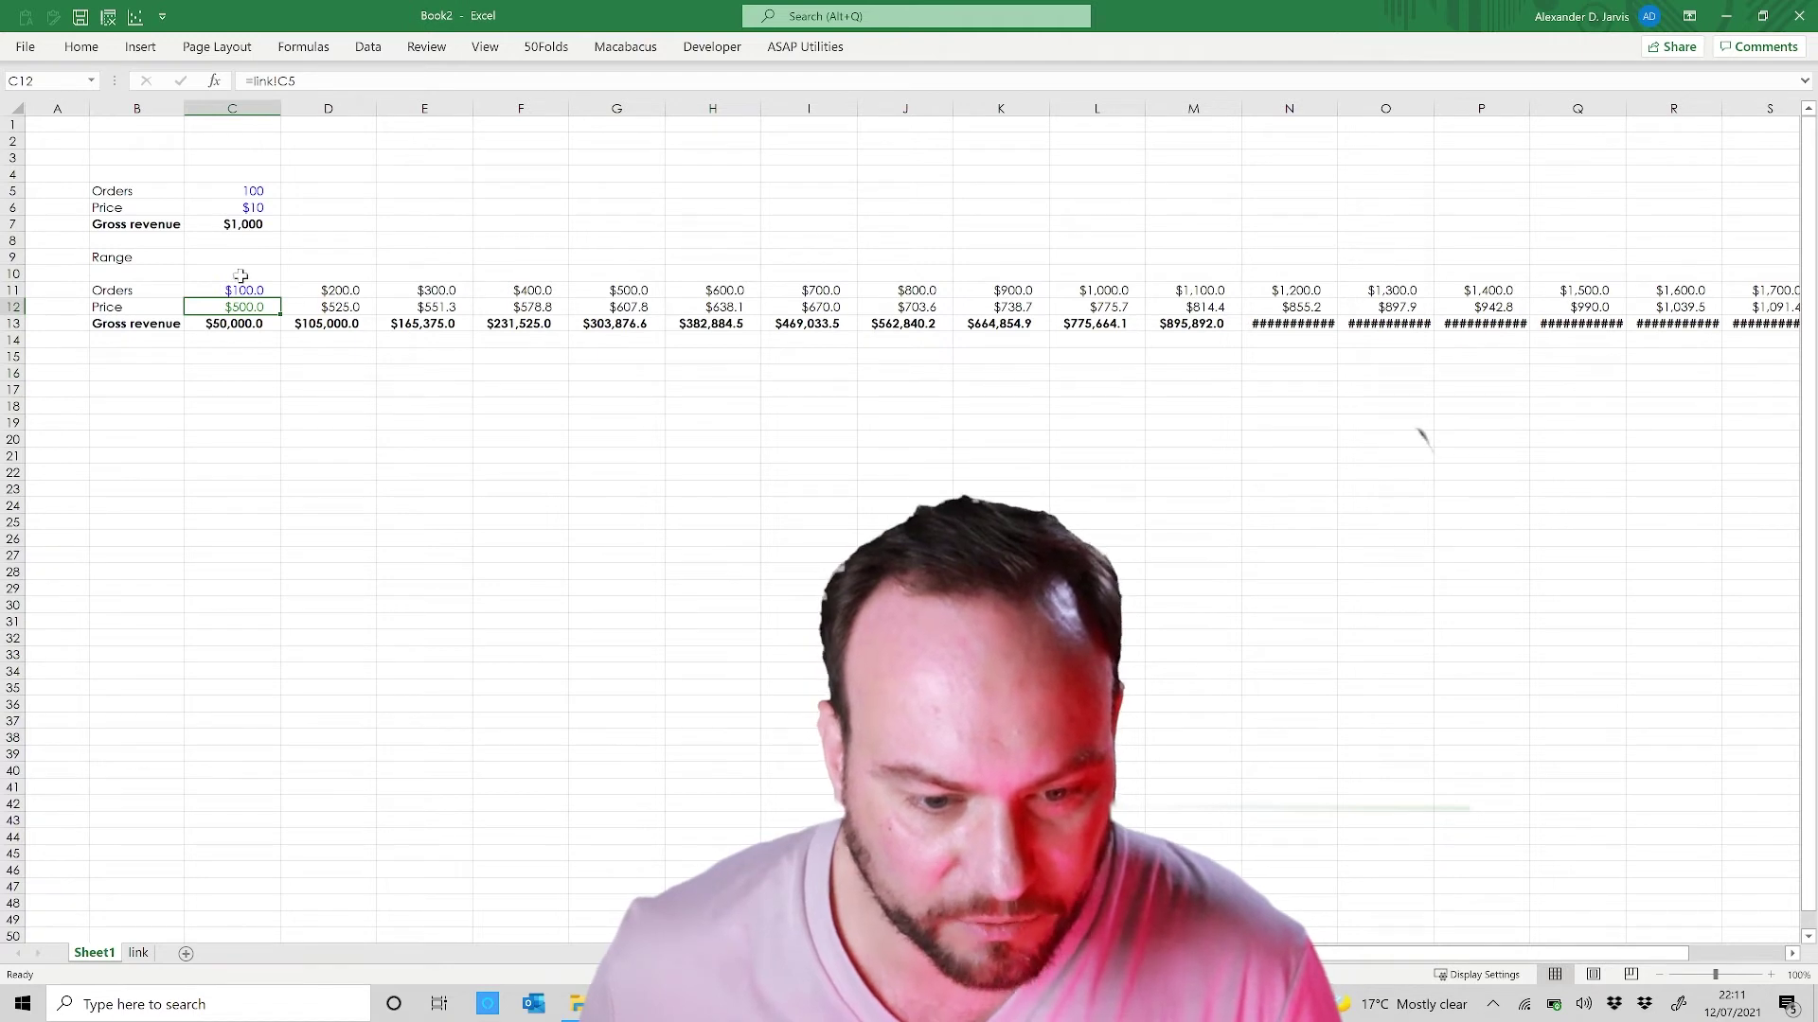
# Step: Add the heading "Assumptions" in B2 above the Orders and Price example
pyautogui.click(115, 140)
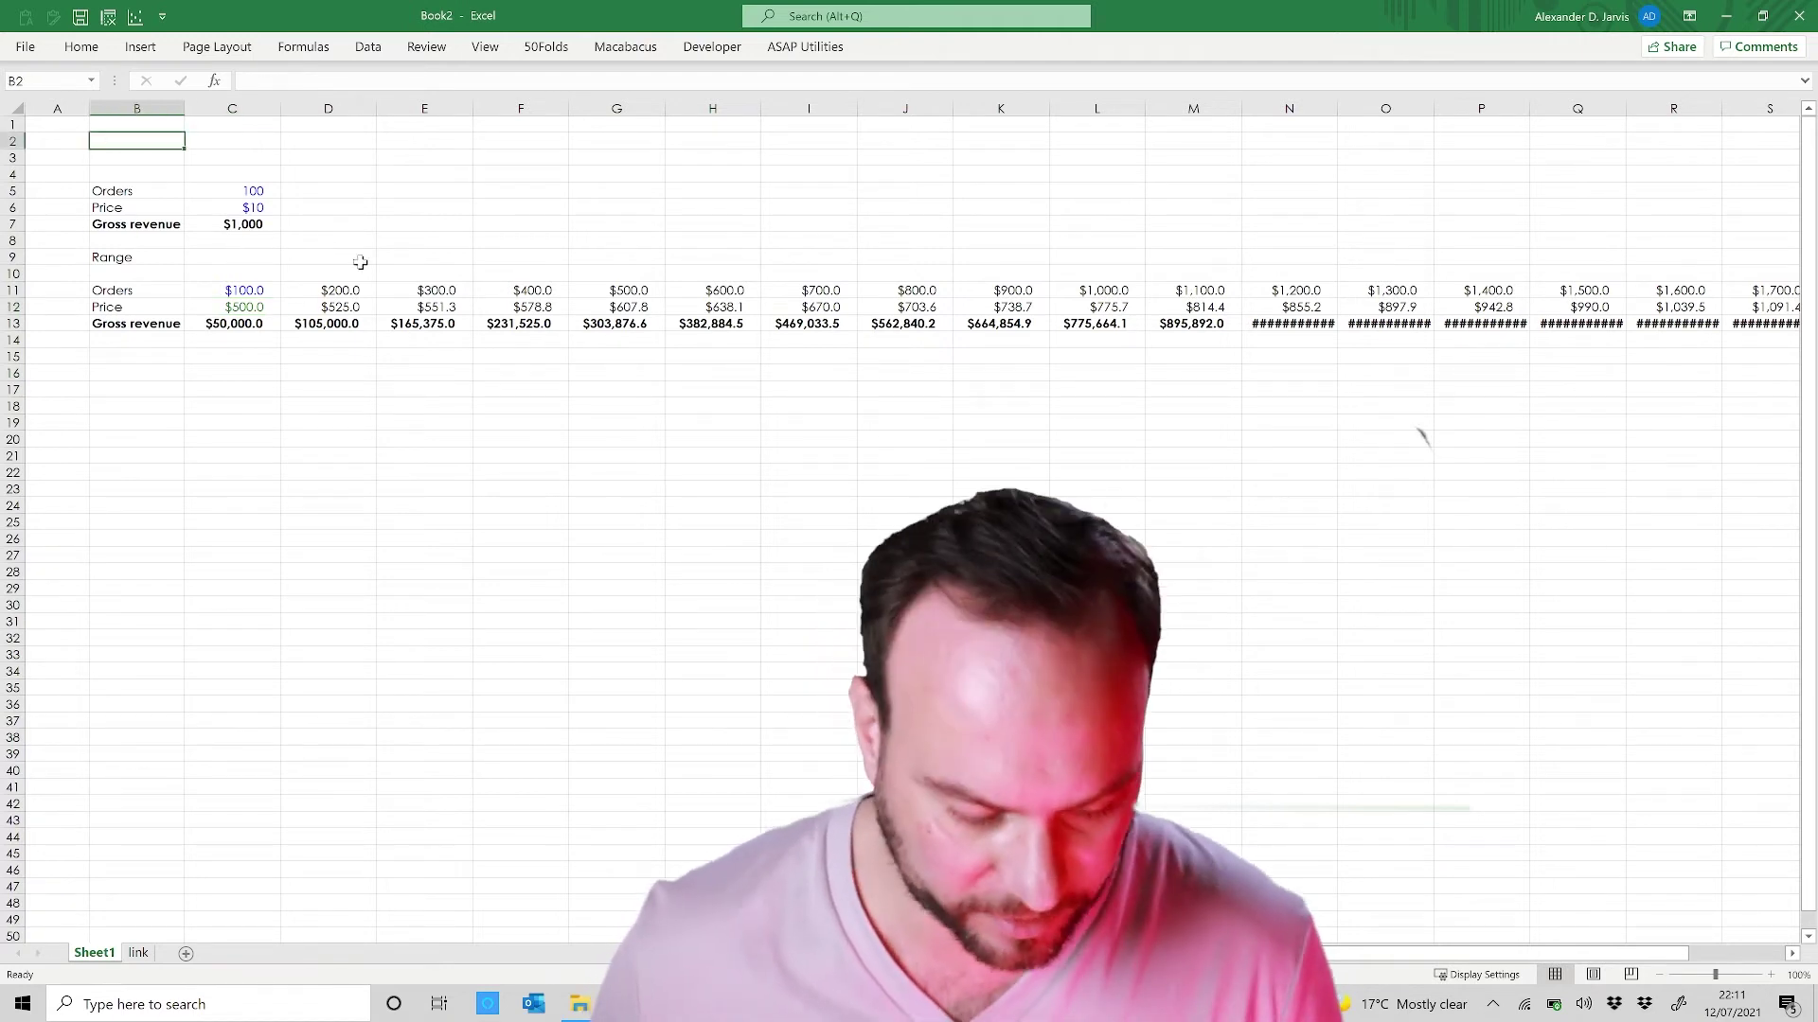
pyautogui.write('Assum[pt')
pyautogui.press('BackSpace')
pyautogui.press('BackSpace')
pyautogui.press('BackSpace')
pyautogui.write('ptions')
pyautogui.press('Return')
# Step: Label B3 "Starting price" and enter 500 beside it in C3
pyautogui.write('Pr')
pyautogui.press('BackSpace')
pyautogui.press('BackSpace')
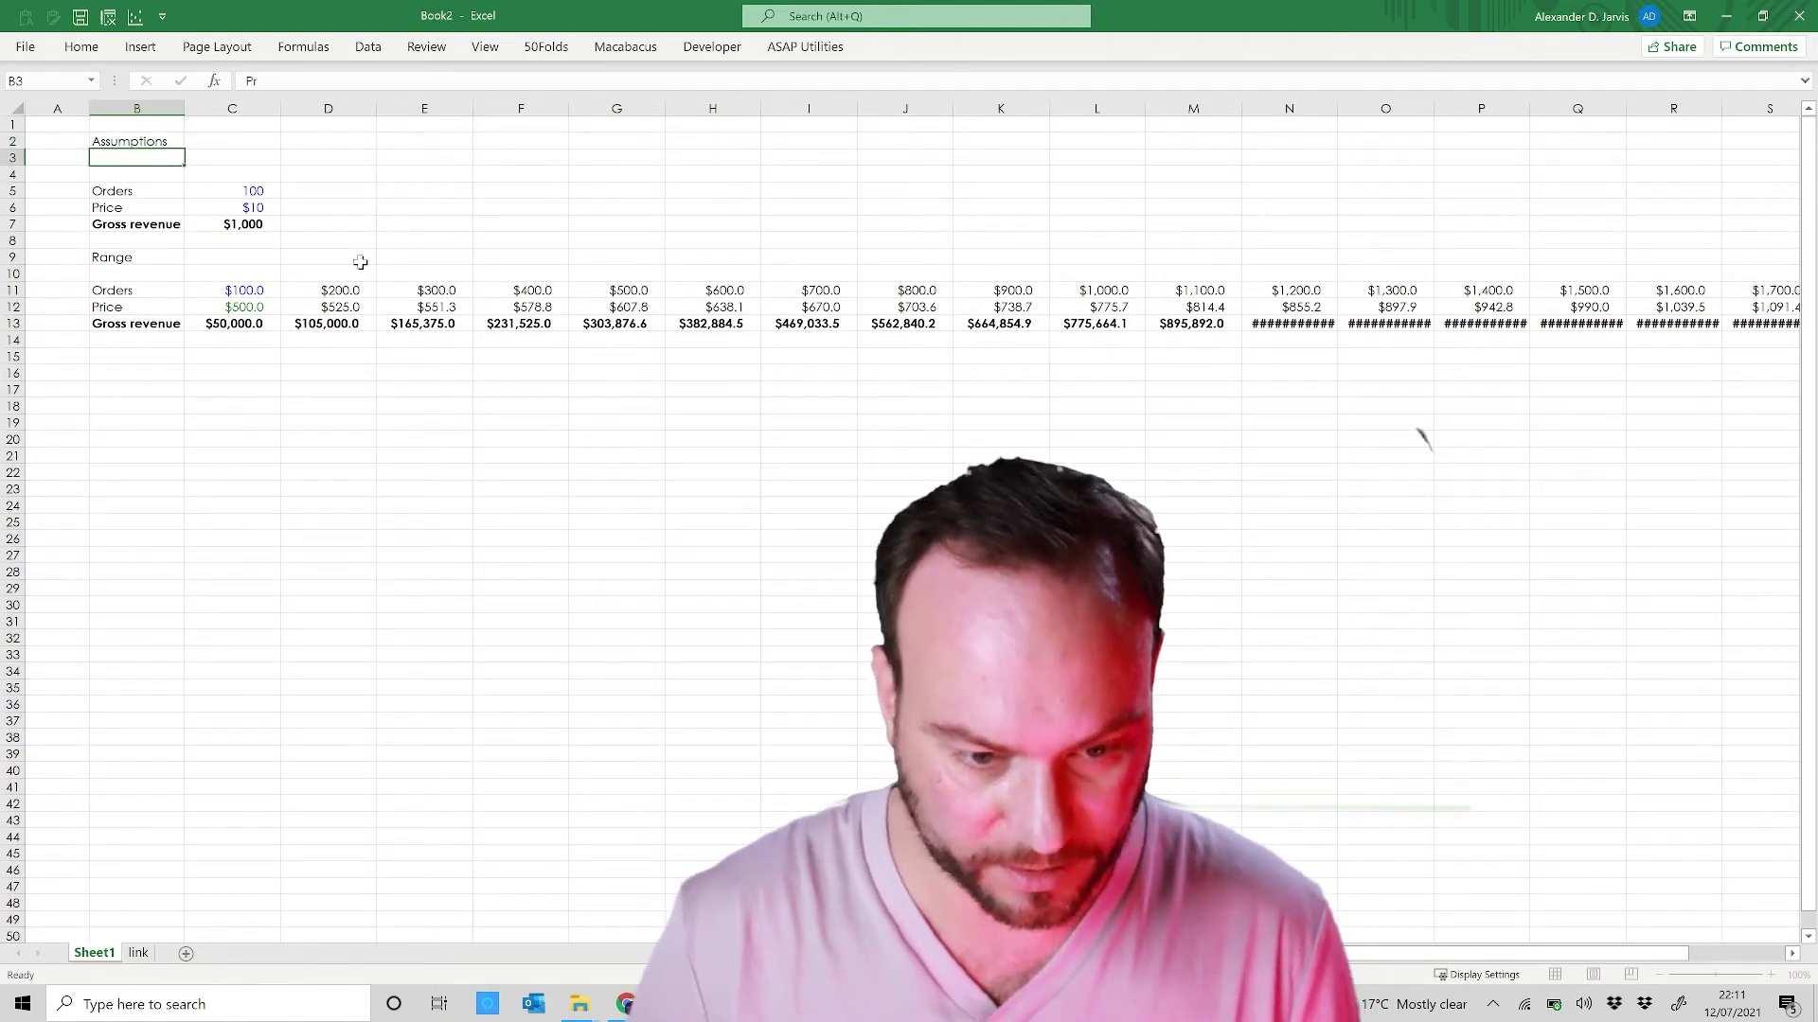
pyautogui.write('Starting price')
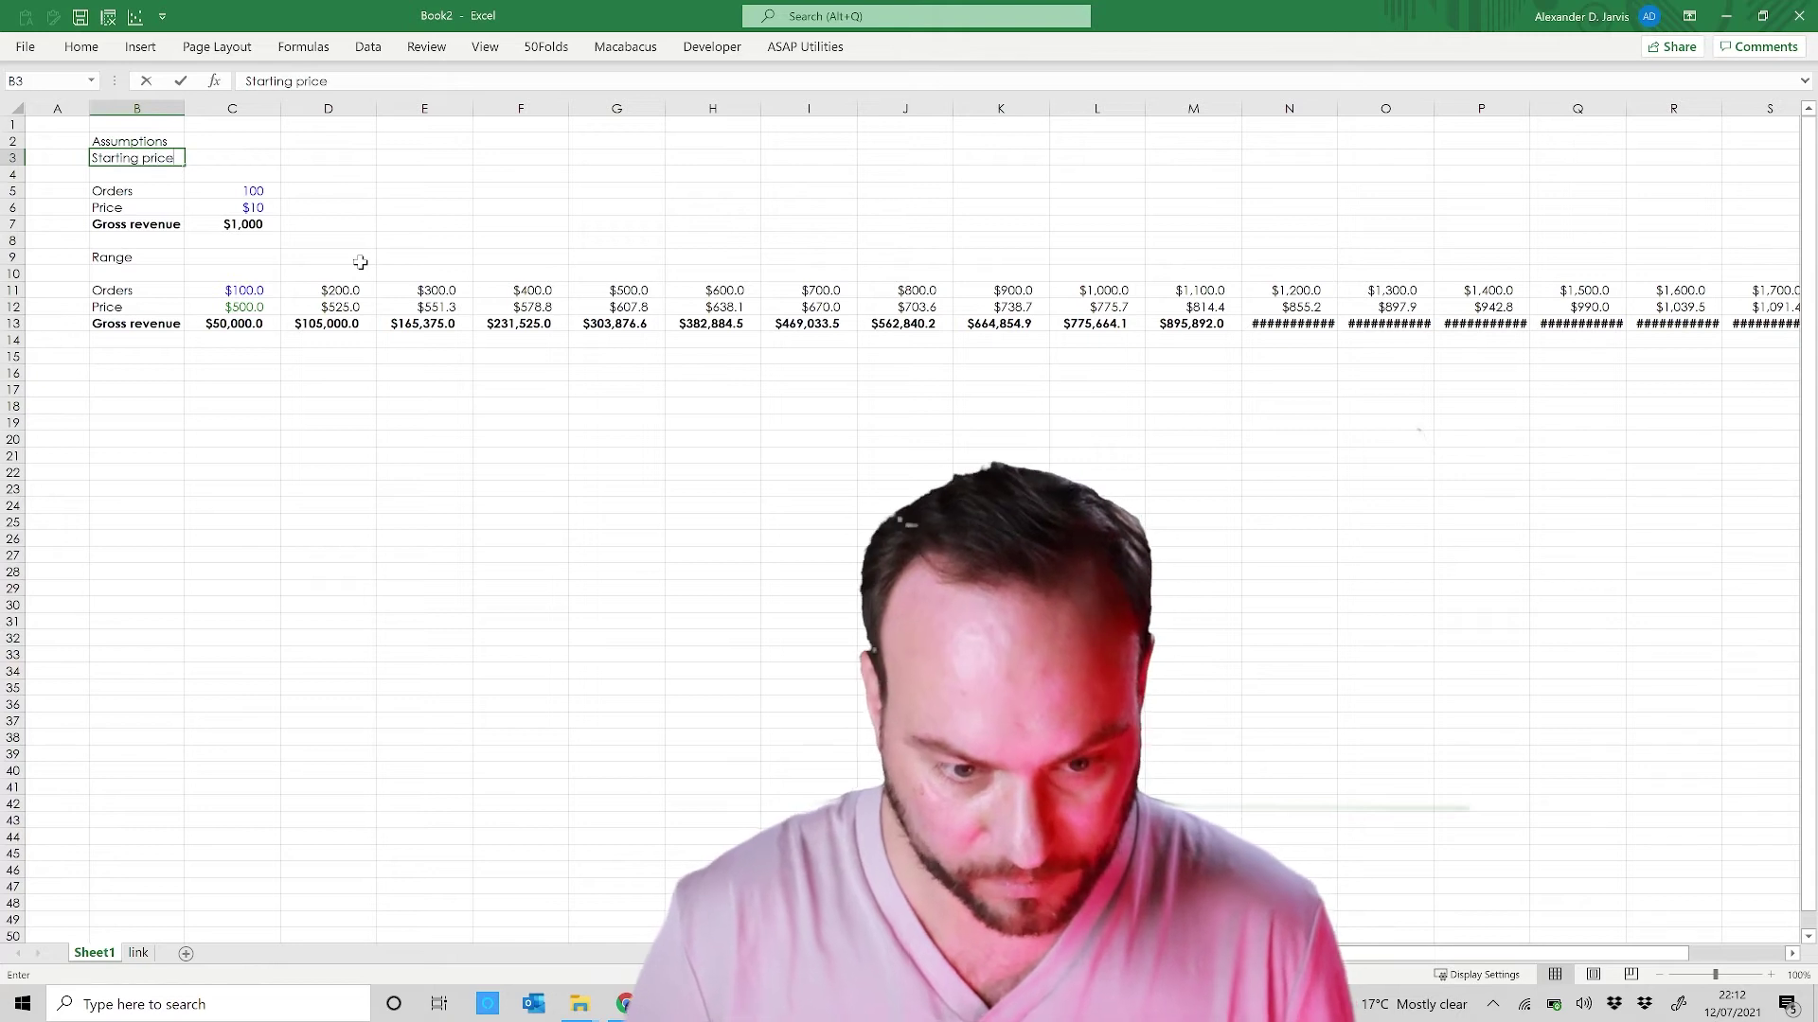
pyautogui.press('Tab')
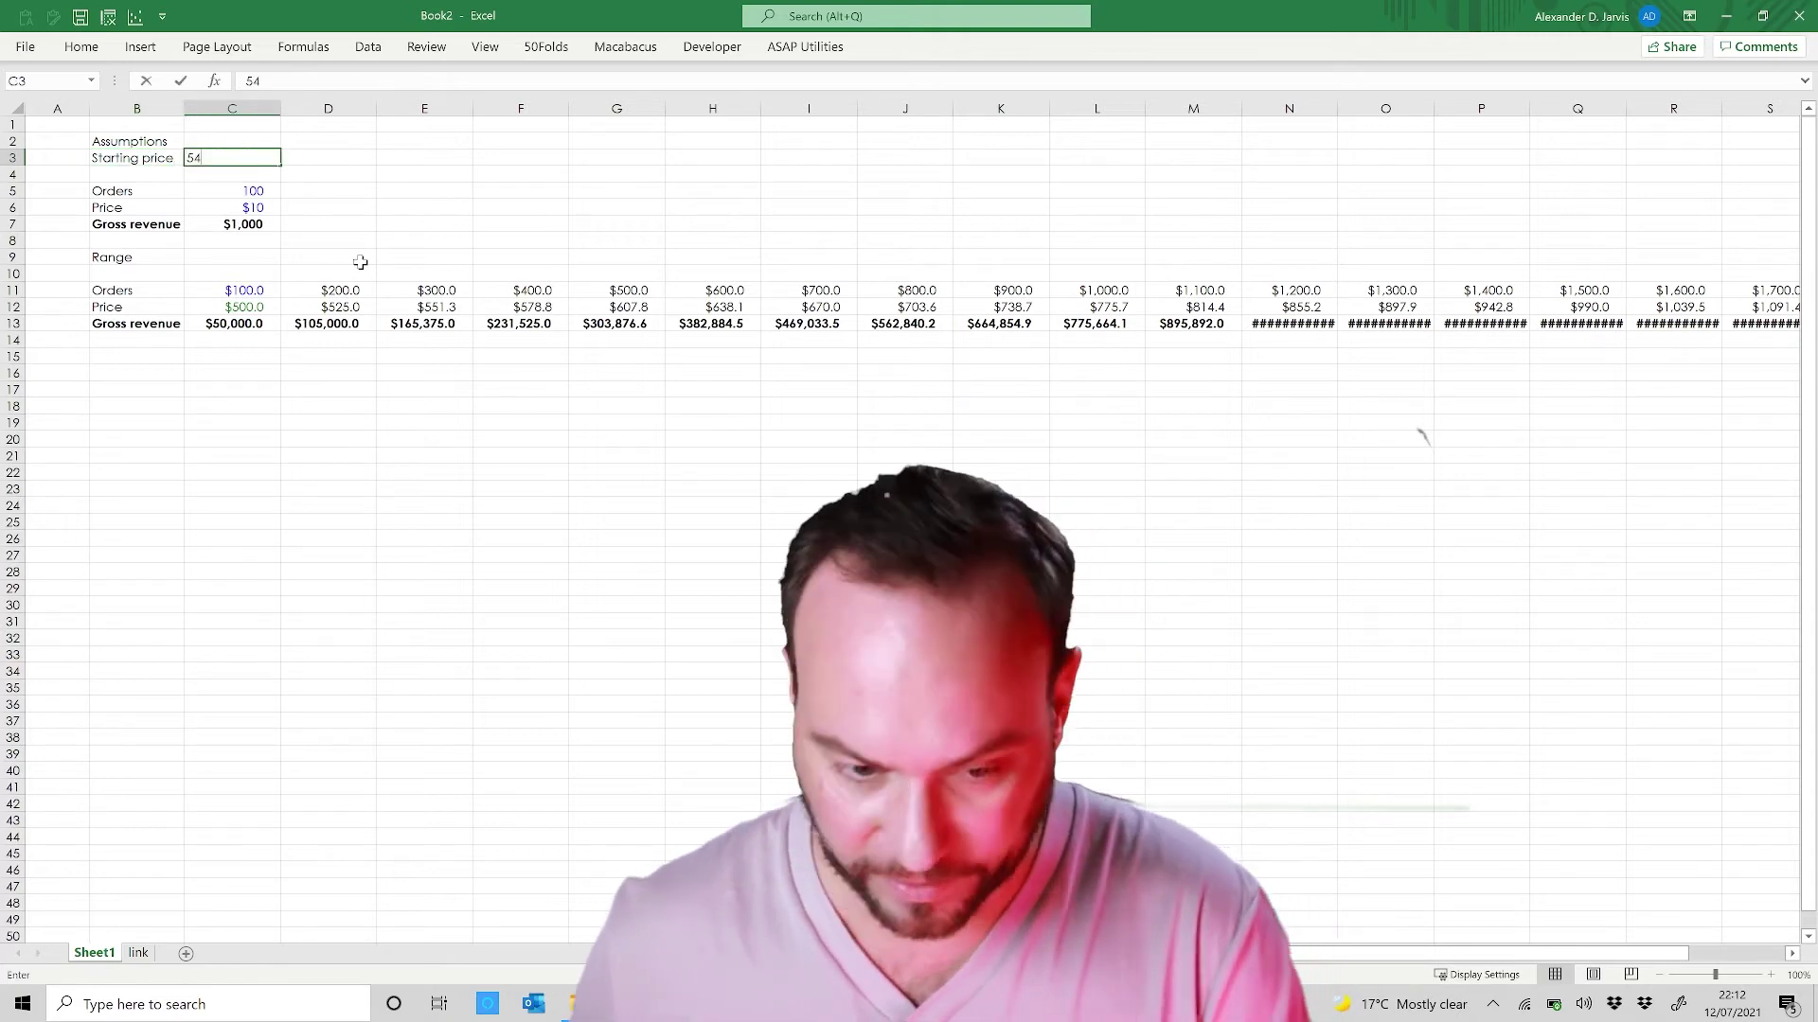
pyautogui.write('500')
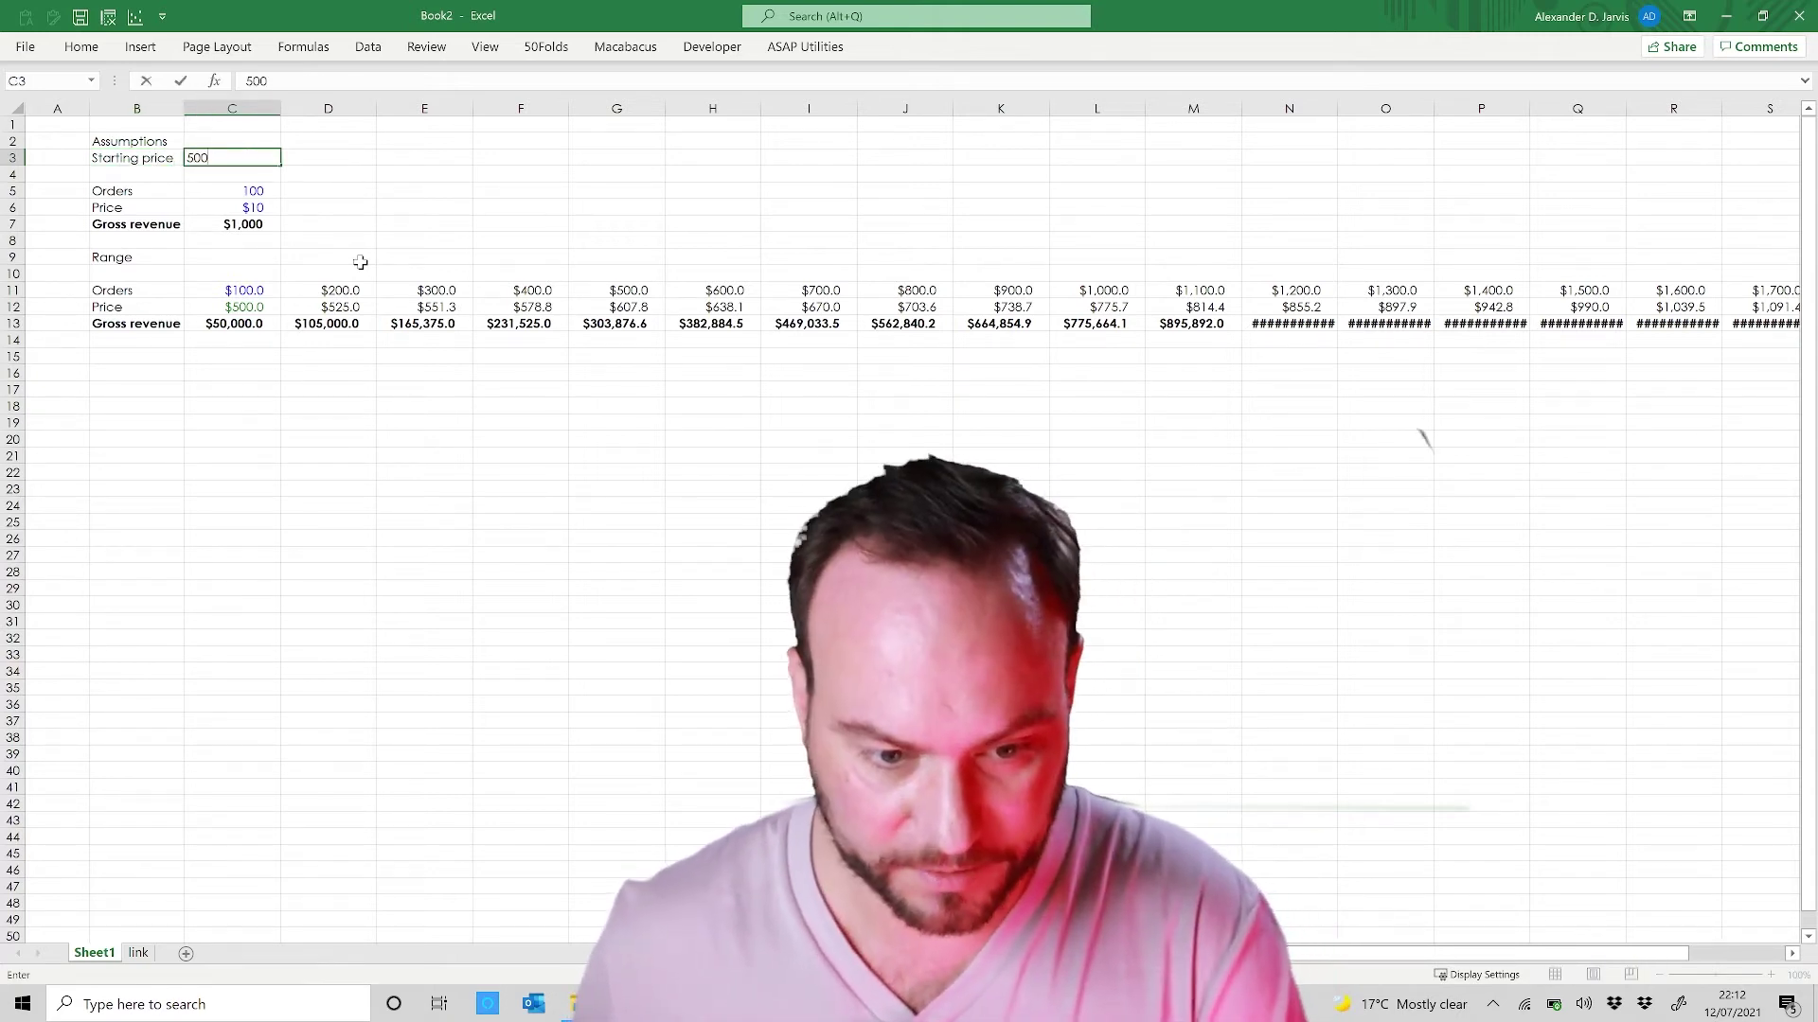
pyautogui.press('Return')
# Step: Copy the blue input formatting of the Orders cell C5 onto the Starting price in C3
pyautogui.press('Down')
pyautogui.hotkey('ctrl', 'c')
pyautogui.press('Up')
pyautogui.press('Up')
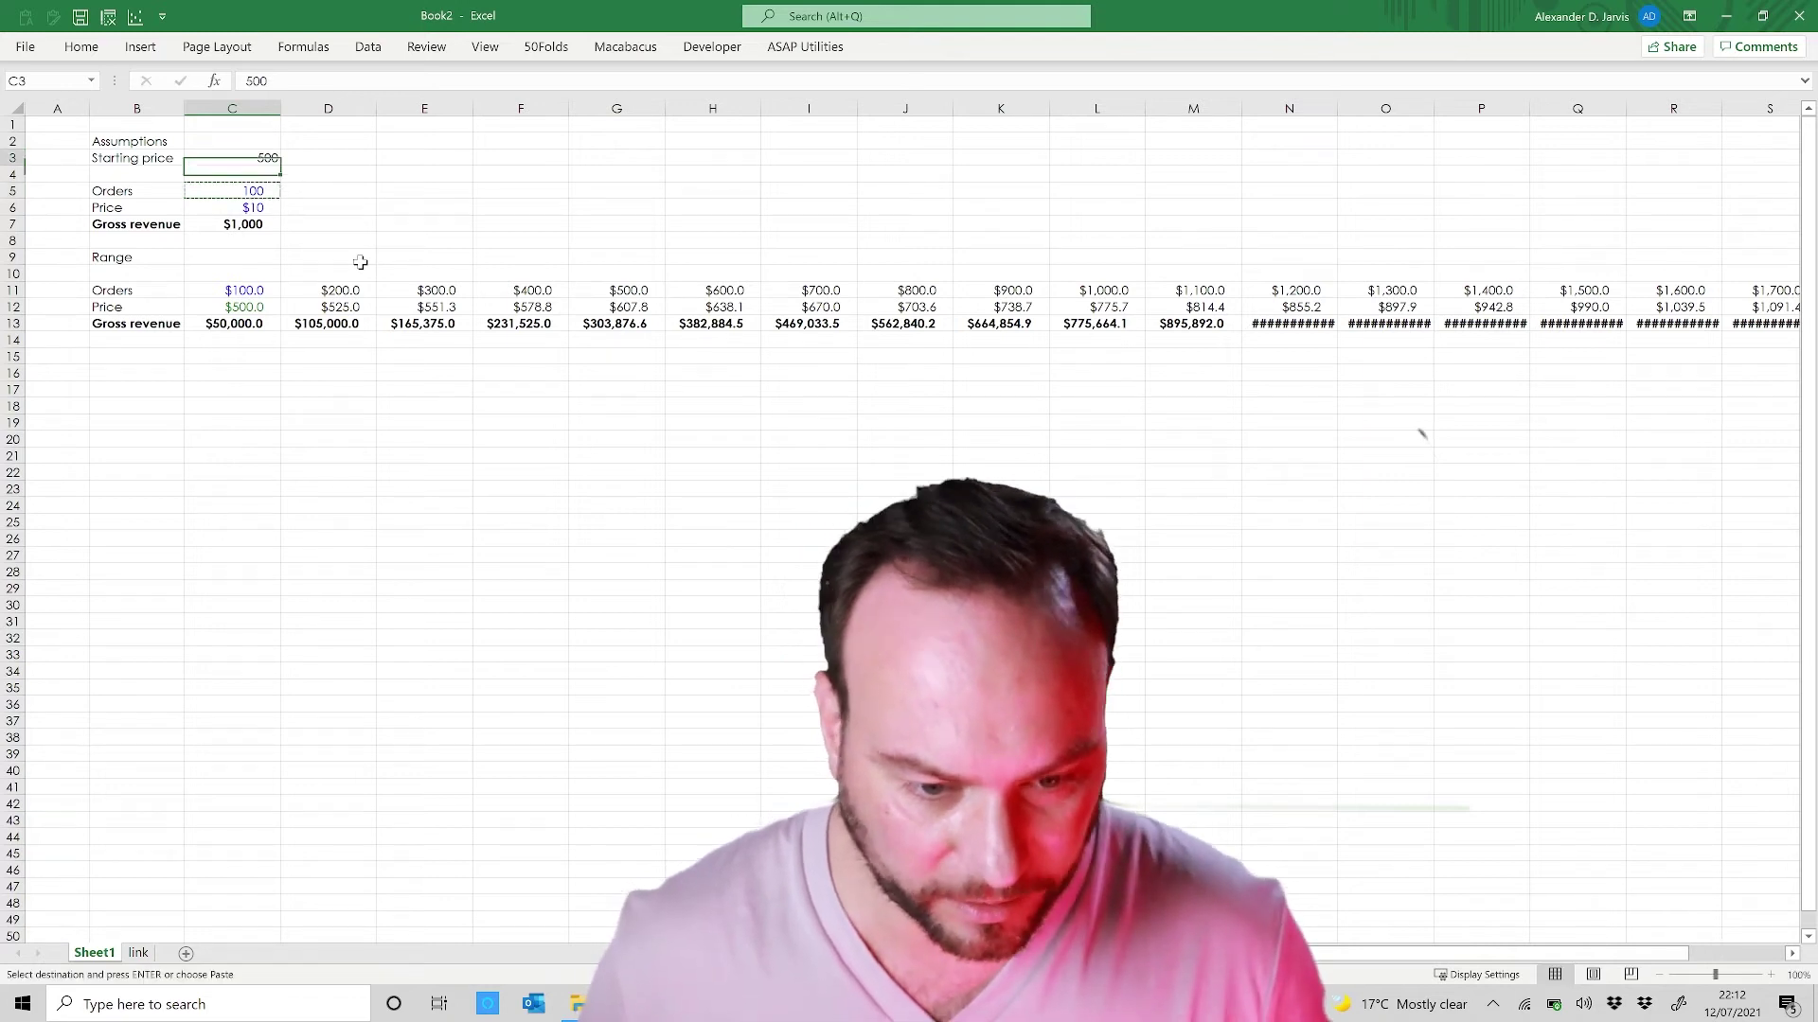
pyautogui.press('alt')
pyautogui.press('h')
pyautogui.press('v')
pyautogui.press('r')
# Step: Replace the cross-sheet link in Price cell C12 with a reference to the Starting price, =C3
pyautogui.press('Down')
pyautogui.press('Down')
pyautogui.press('Down')
pyautogui.press('Down')
pyautogui.press('Down')
pyautogui.press('Down')
pyautogui.press('Down')
pyautogui.press('Down')
pyautogui.press('Down')
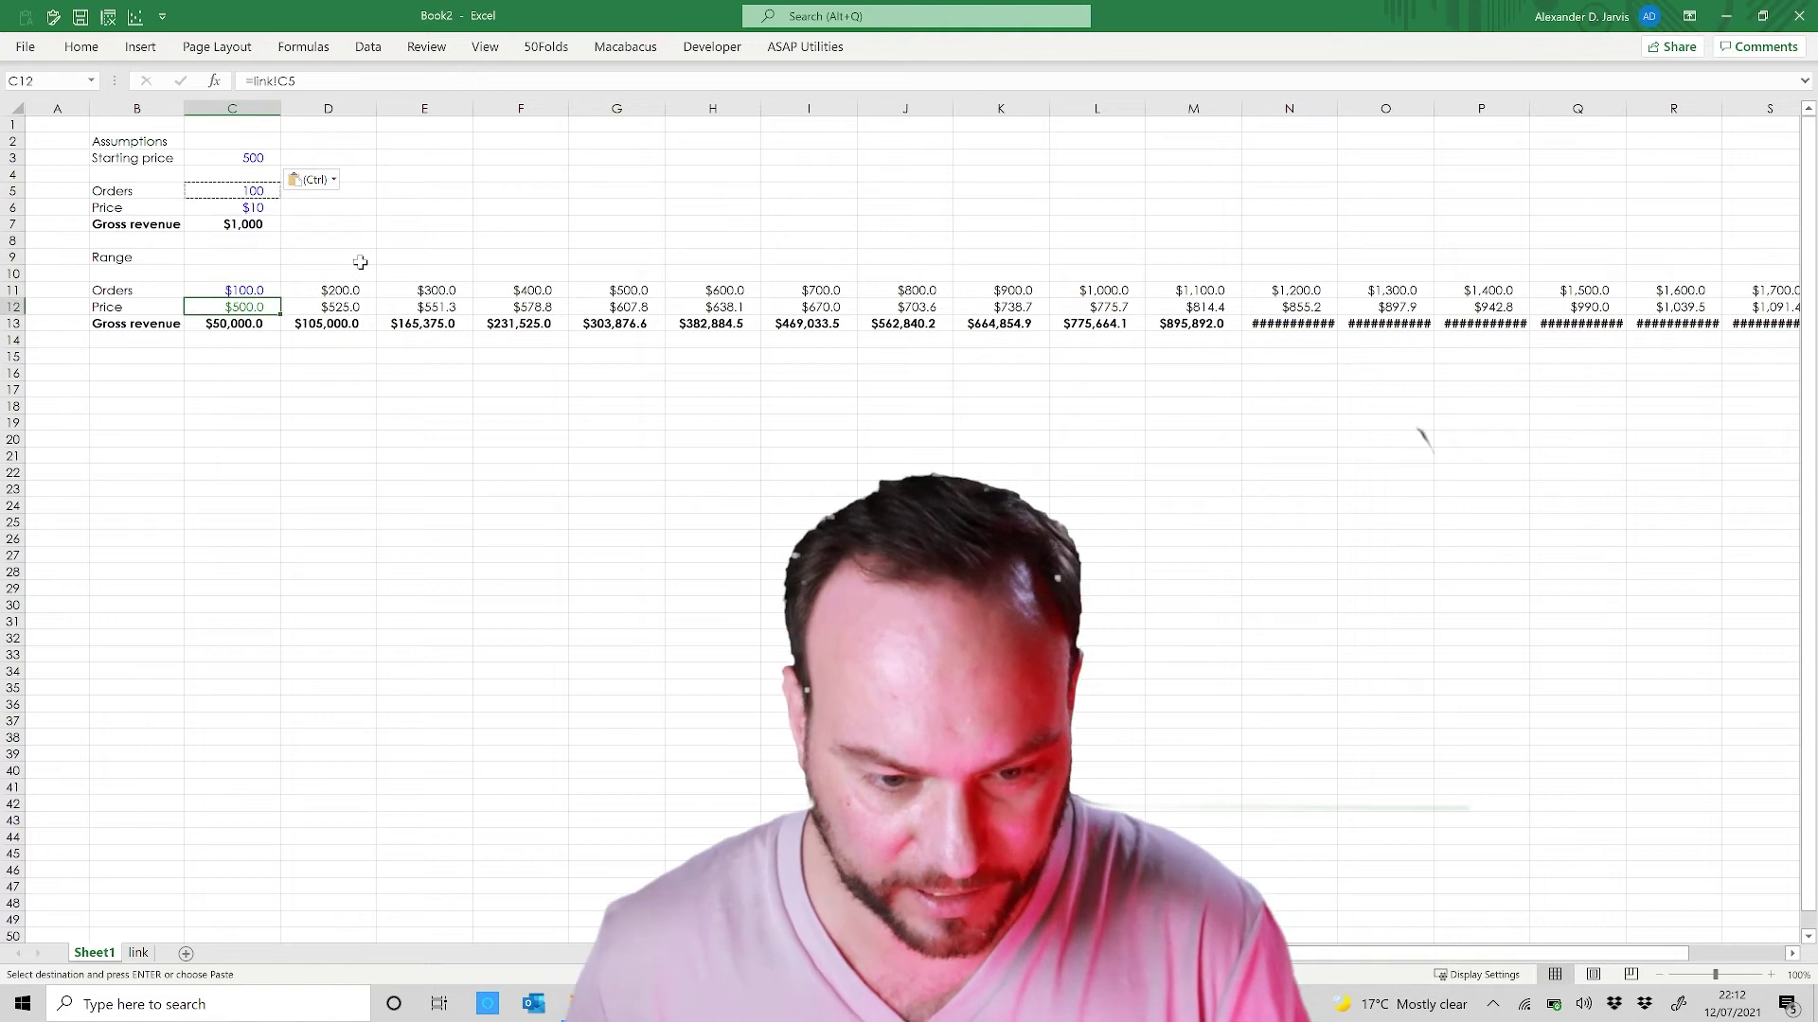
pyautogui.write('=')
pyautogui.press('Up')
pyautogui.press('Up')
pyautogui.press('Up')
pyautogui.press('Up')
pyautogui.press('Up')
pyautogui.press('Up')
pyautogui.press('Up')
pyautogui.press('Up')
pyautogui.press('Up')
pyautogui.press('Up')
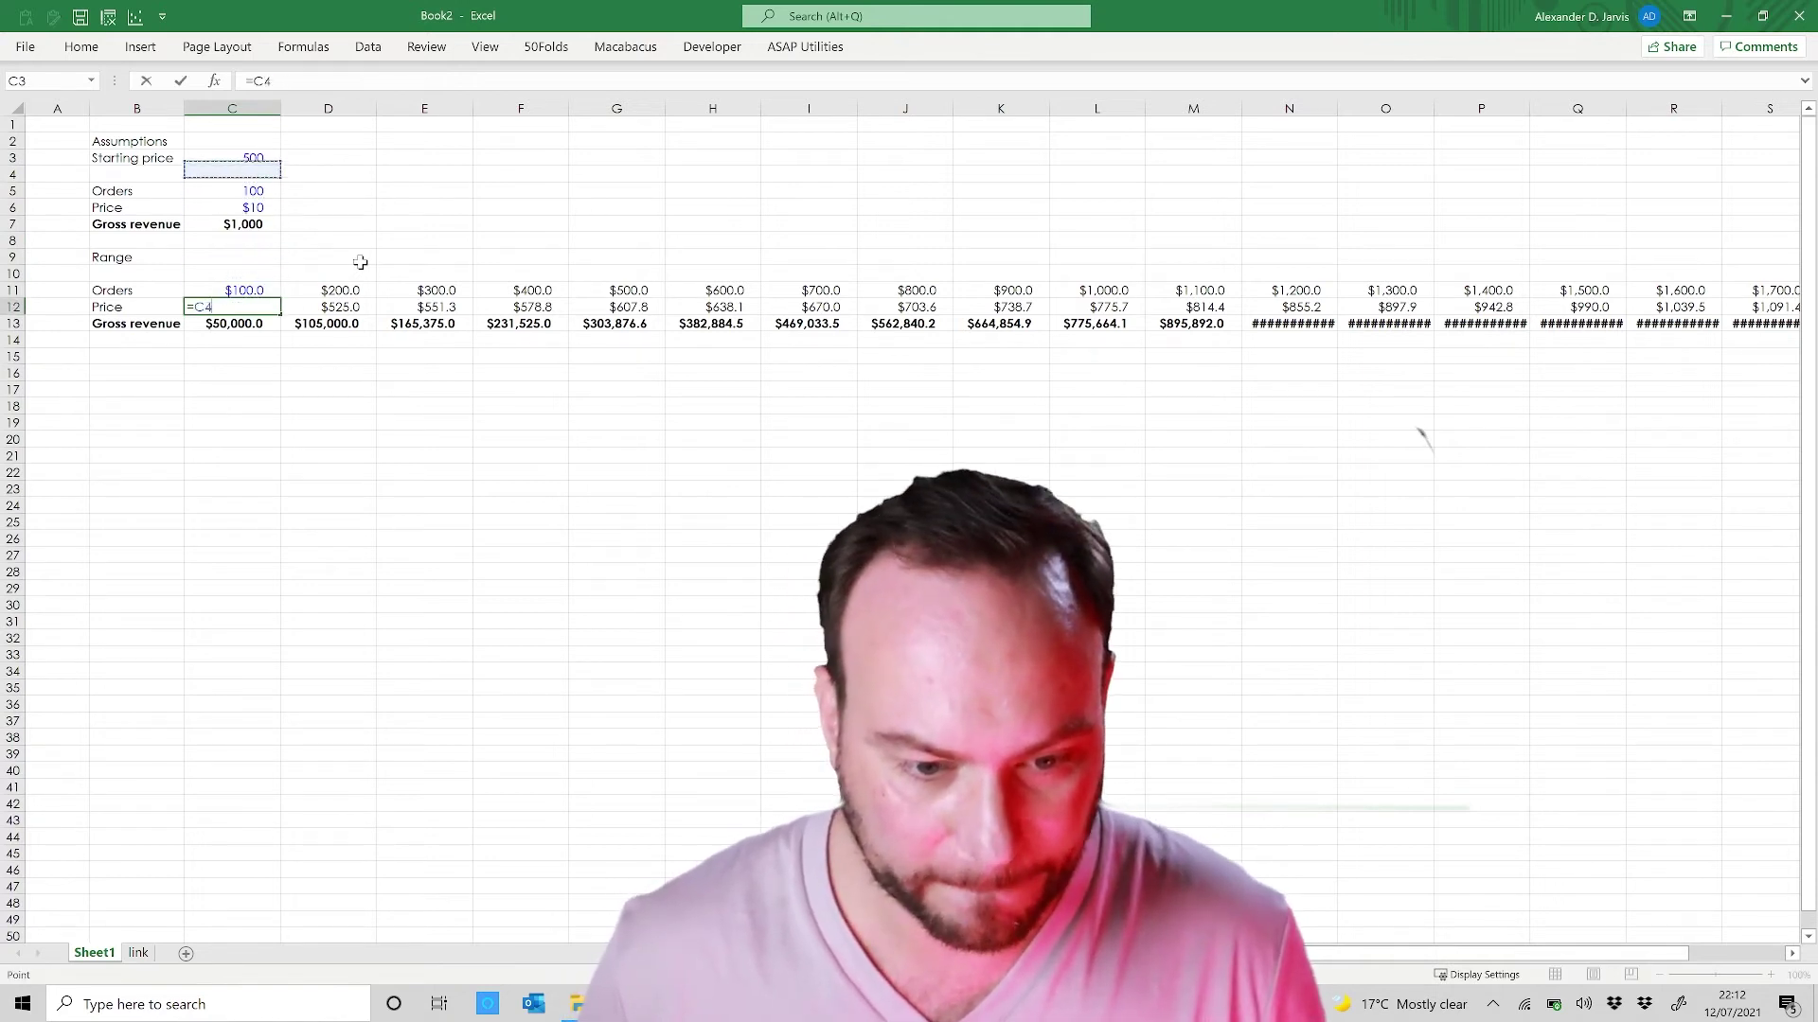
pyautogui.press('Down')
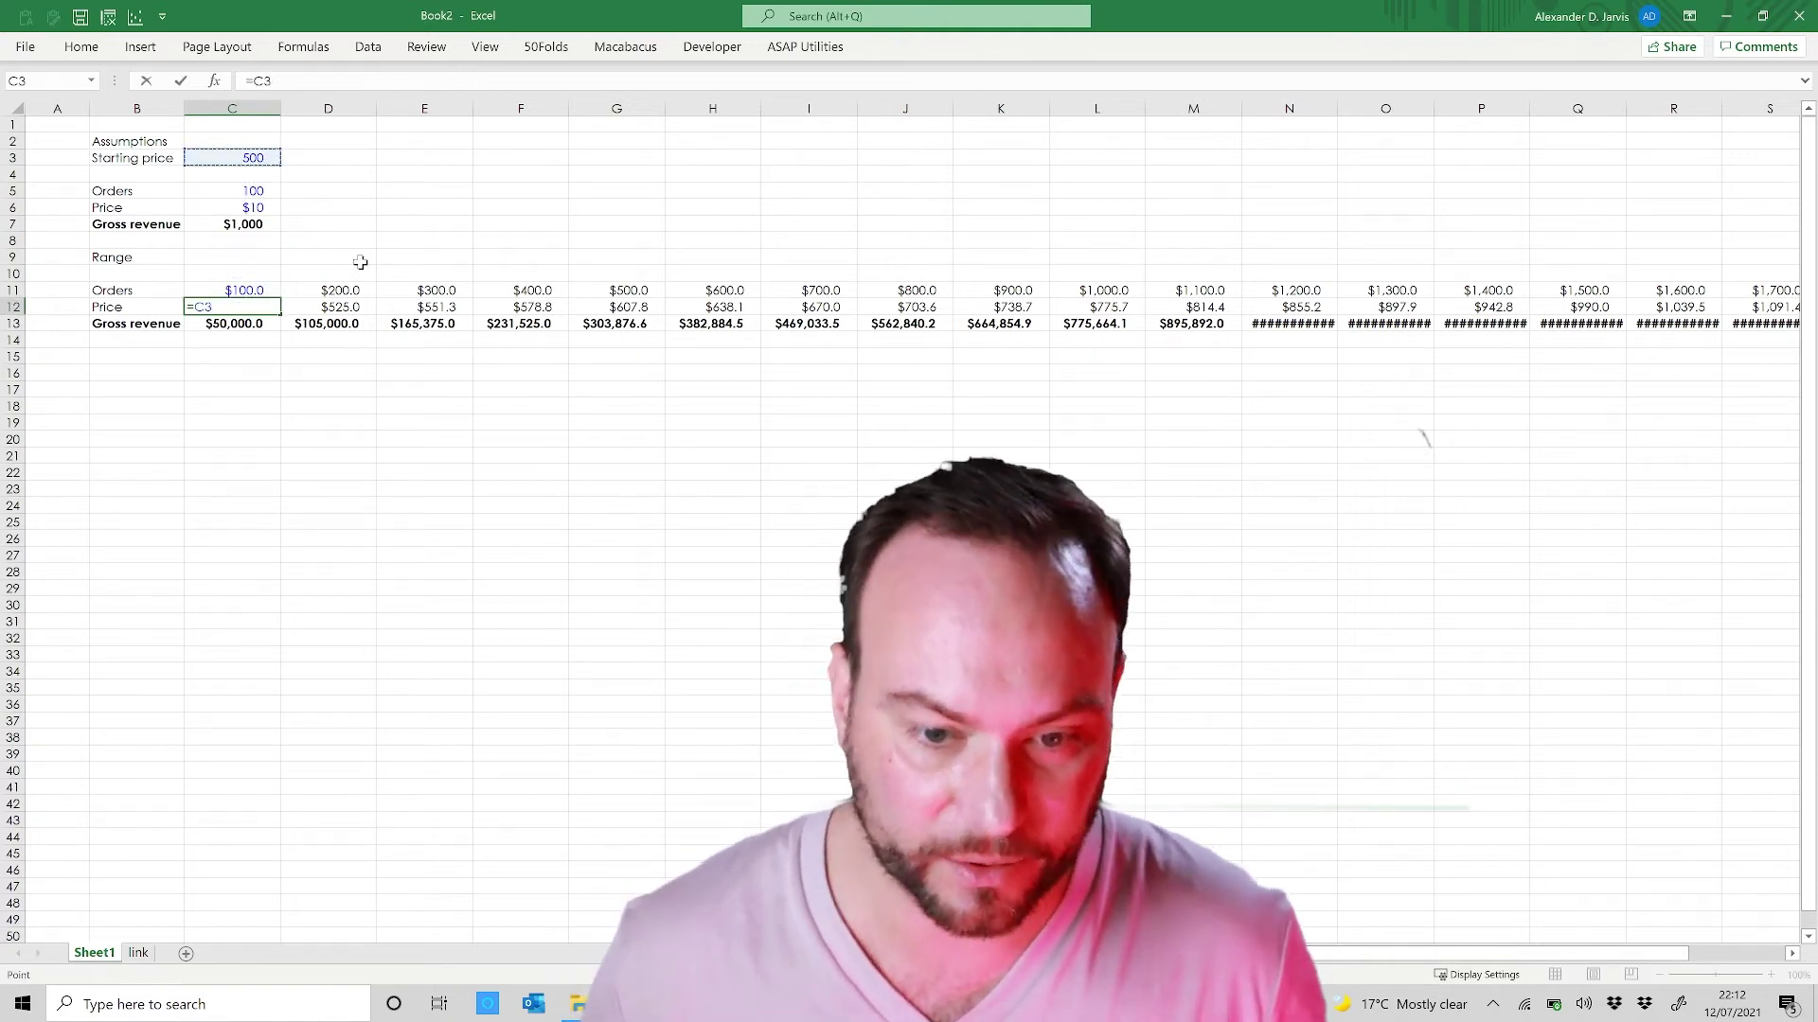
pyautogui.hotkey('ctrl', 'Return')
# Step: Copy only the formatting of the Price cell C6 onto the Range block's first Price cell, C12
pyautogui.click(261, 153)
pyautogui.click(243, 208)
pyautogui.hotkey('ctrl', 'c')
pyautogui.click(243, 308)
pyautogui.hotkey('ctrl', 'alt', 'v')
pyautogui.press('t')
pyautogui.press('Return')
# Step: Apply the copied whole-dollar, blue formatting of C6 to the Starting price in C3
pyautogui.press('Up')
pyautogui.press('Up')
pyautogui.press('Up')
pyautogui.press('Up')
pyautogui.press('Up')
pyautogui.press('Up')
pyautogui.press('Up')
pyautogui.press('Up')
pyautogui.press('Up')
pyautogui.press('Up')
pyautogui.press('Up')
pyautogui.press('Down')
pyautogui.press('Down')
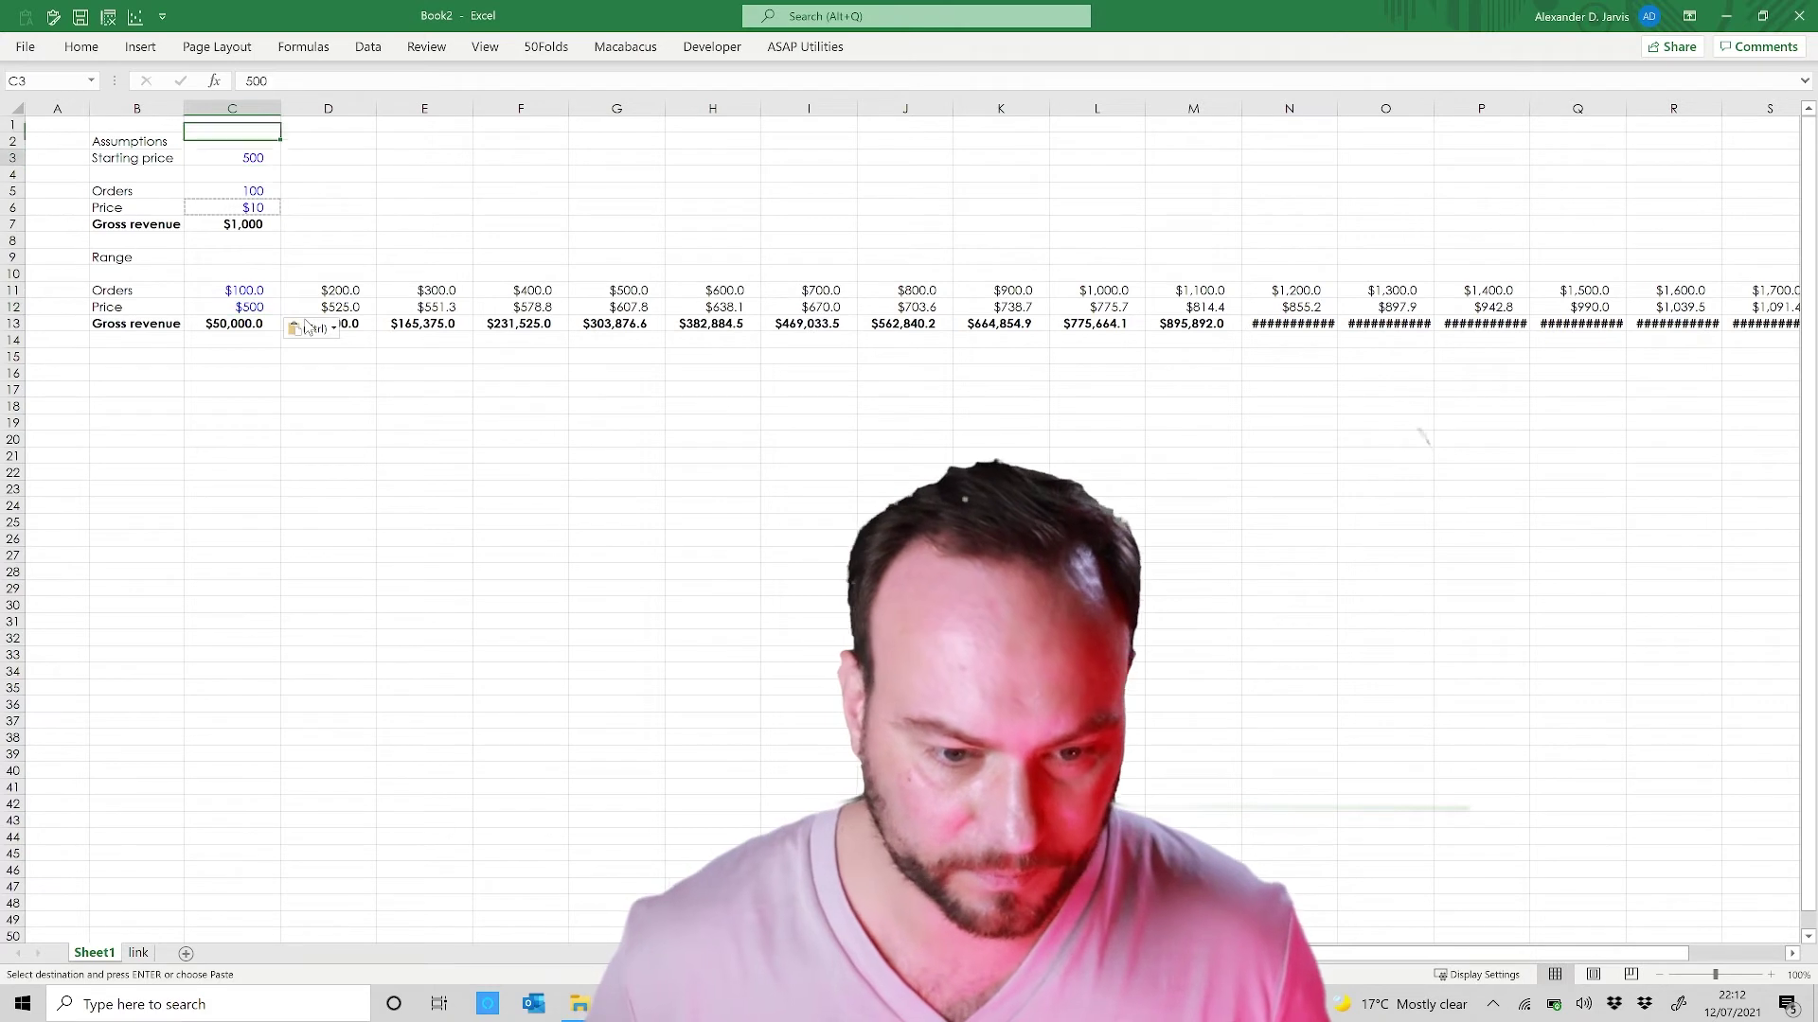
pyautogui.press('alt')
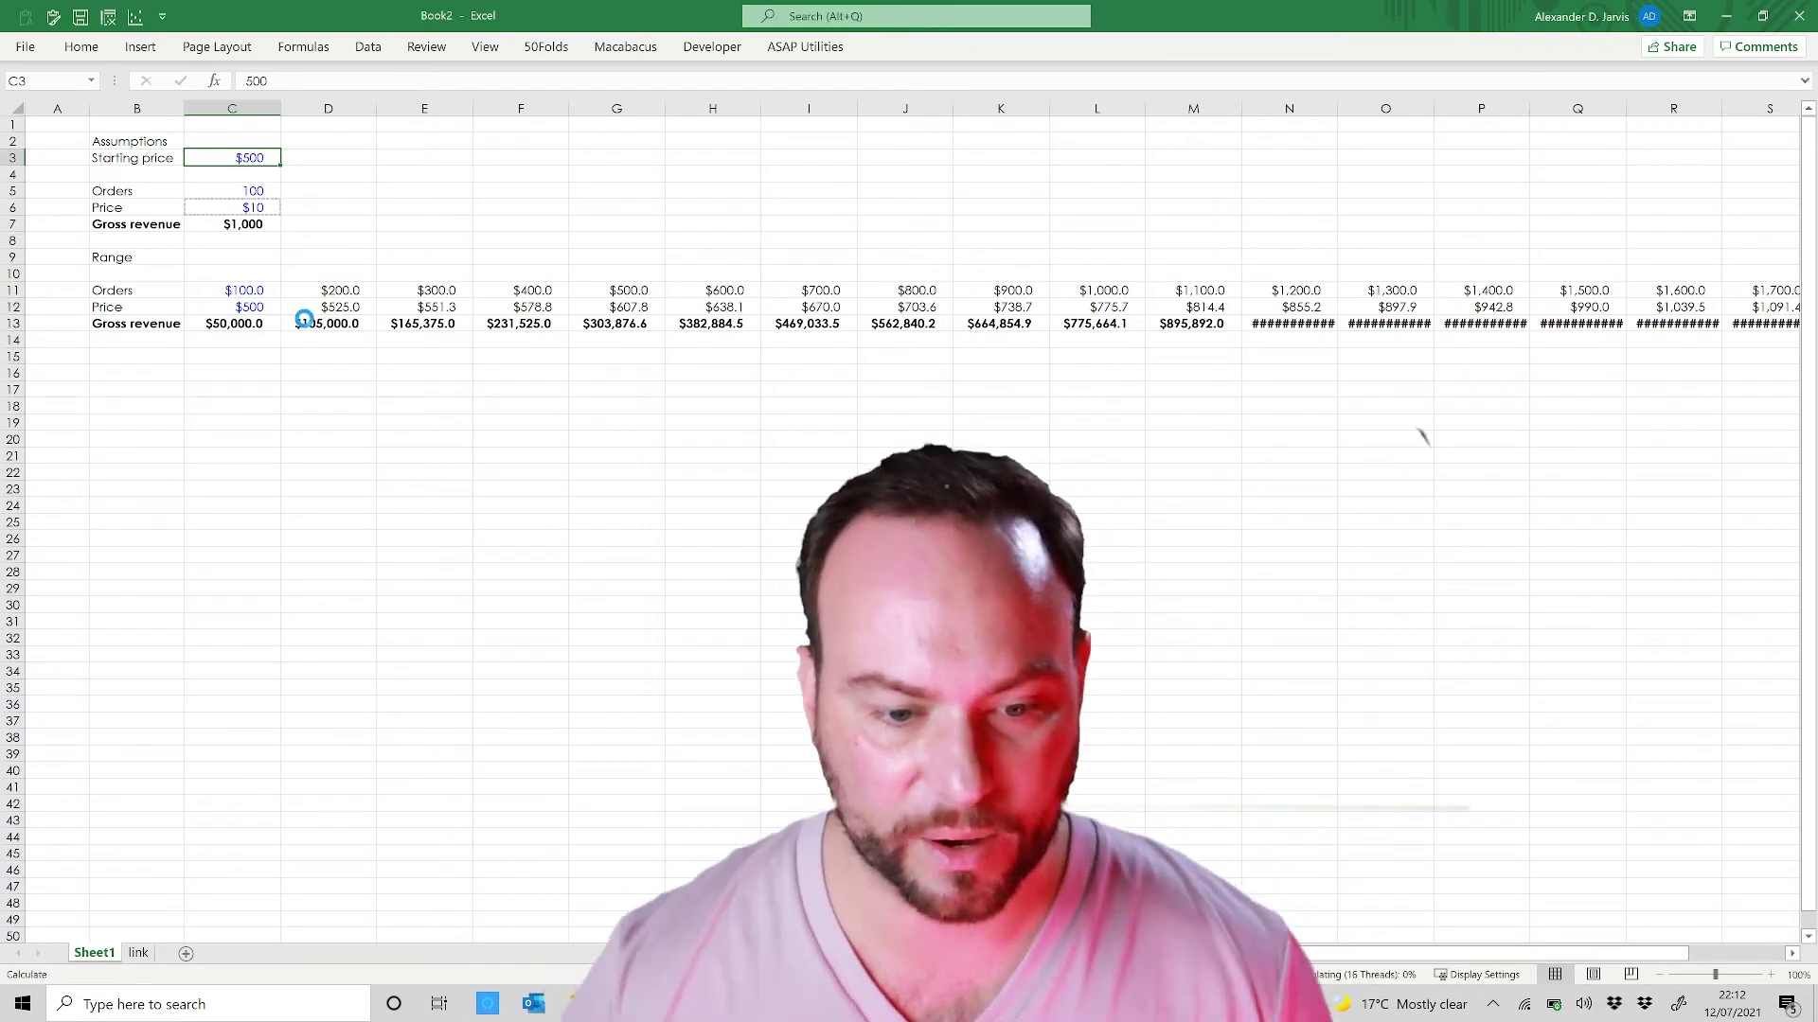
# Step: Delete the link sheet from the workbook, keeping only Sheet1
pyautogui.click(251, 306)
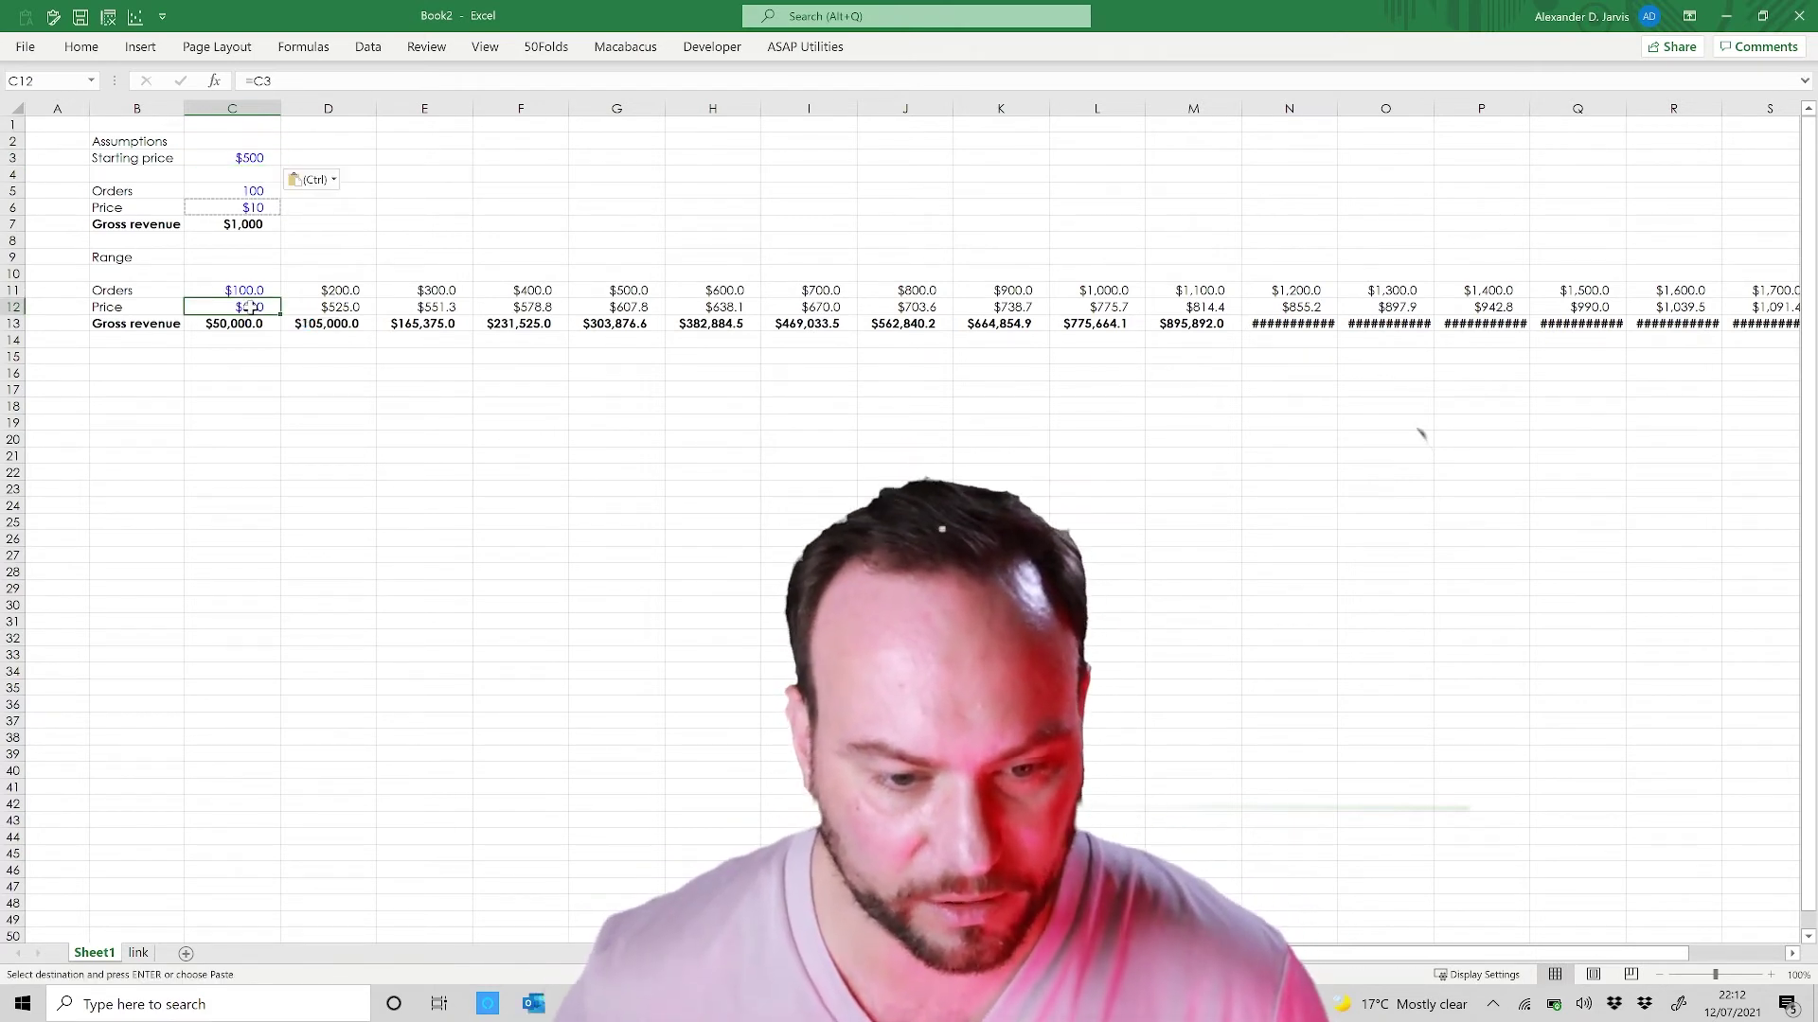
pyautogui.rightClick(149, 958)
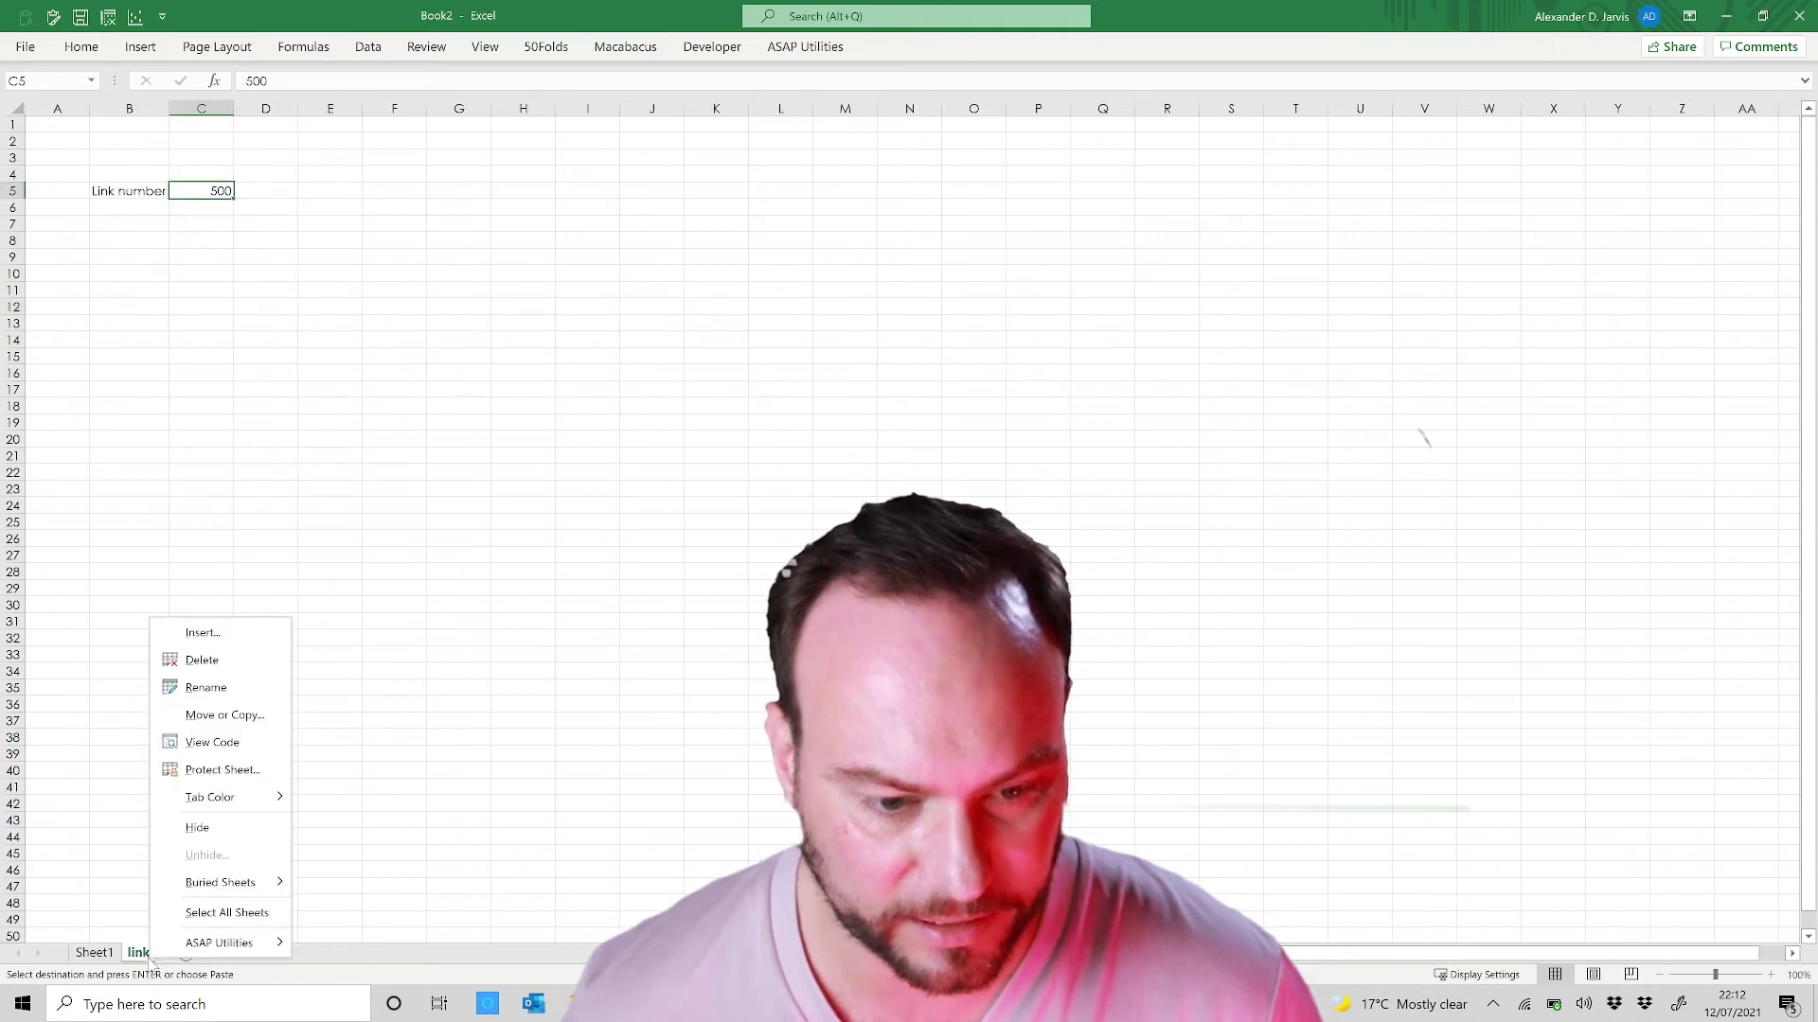
pyautogui.click(251, 684)
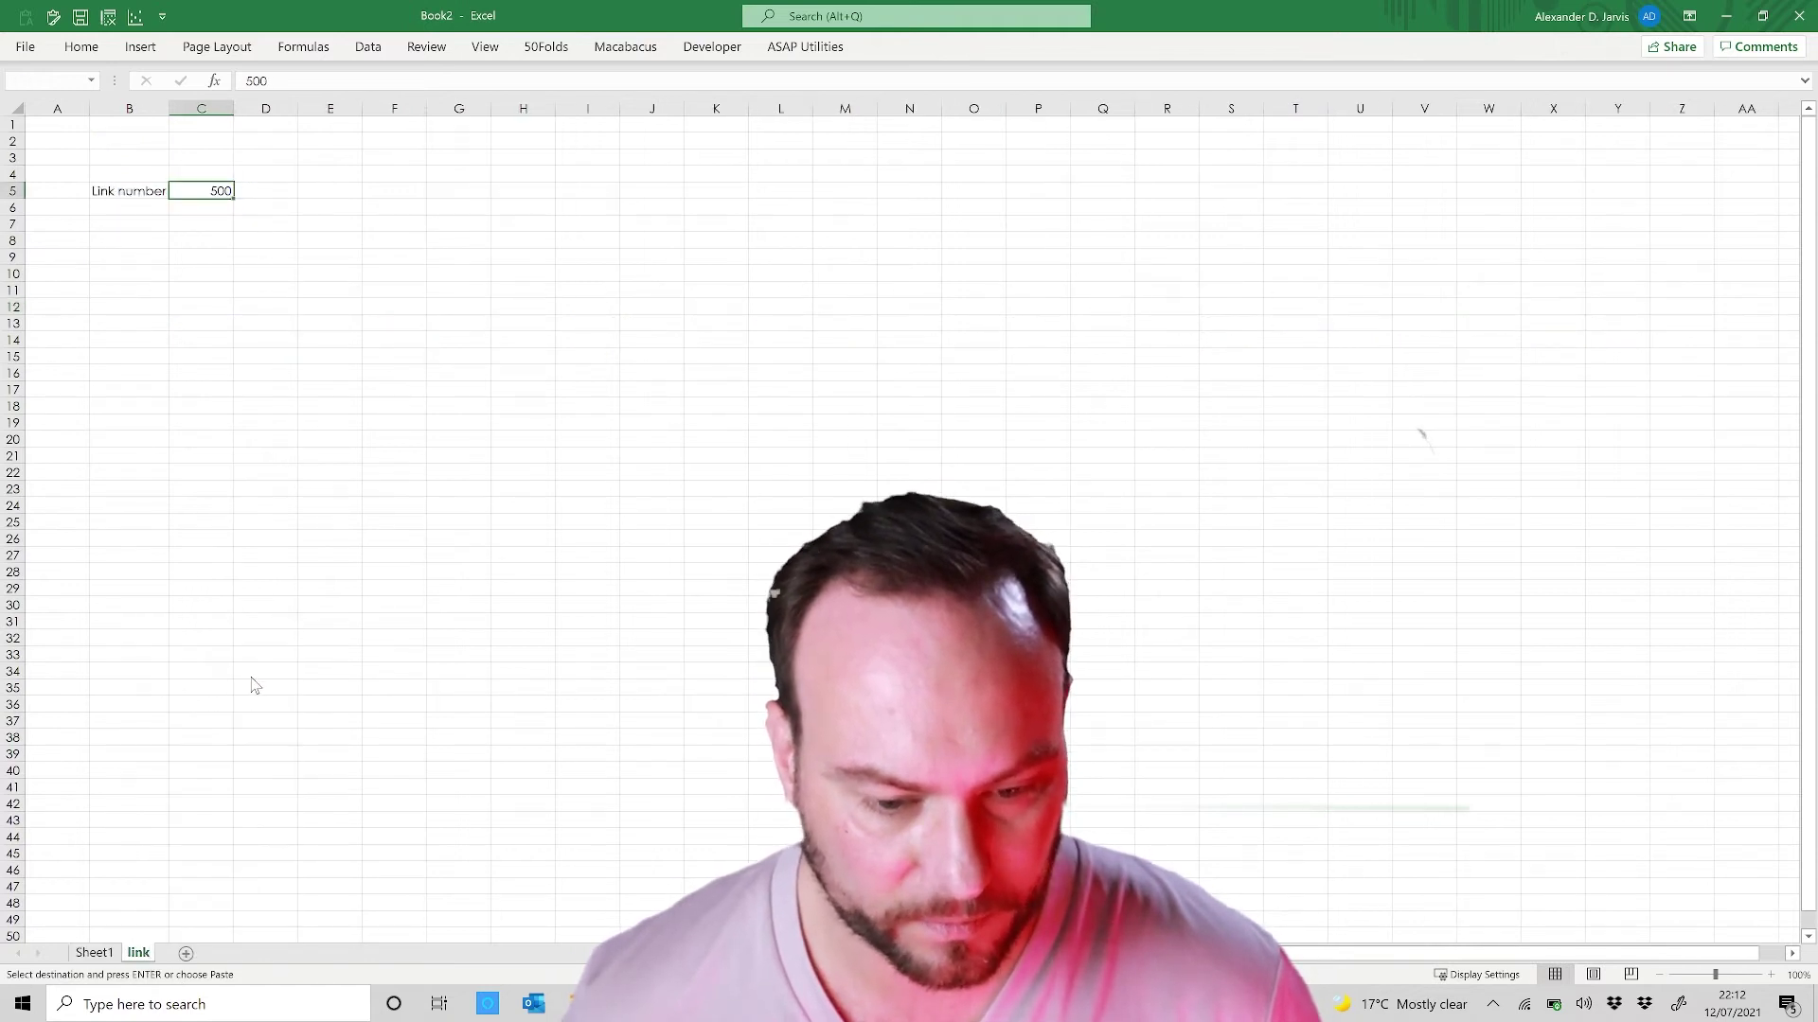
pyautogui.press('Return')
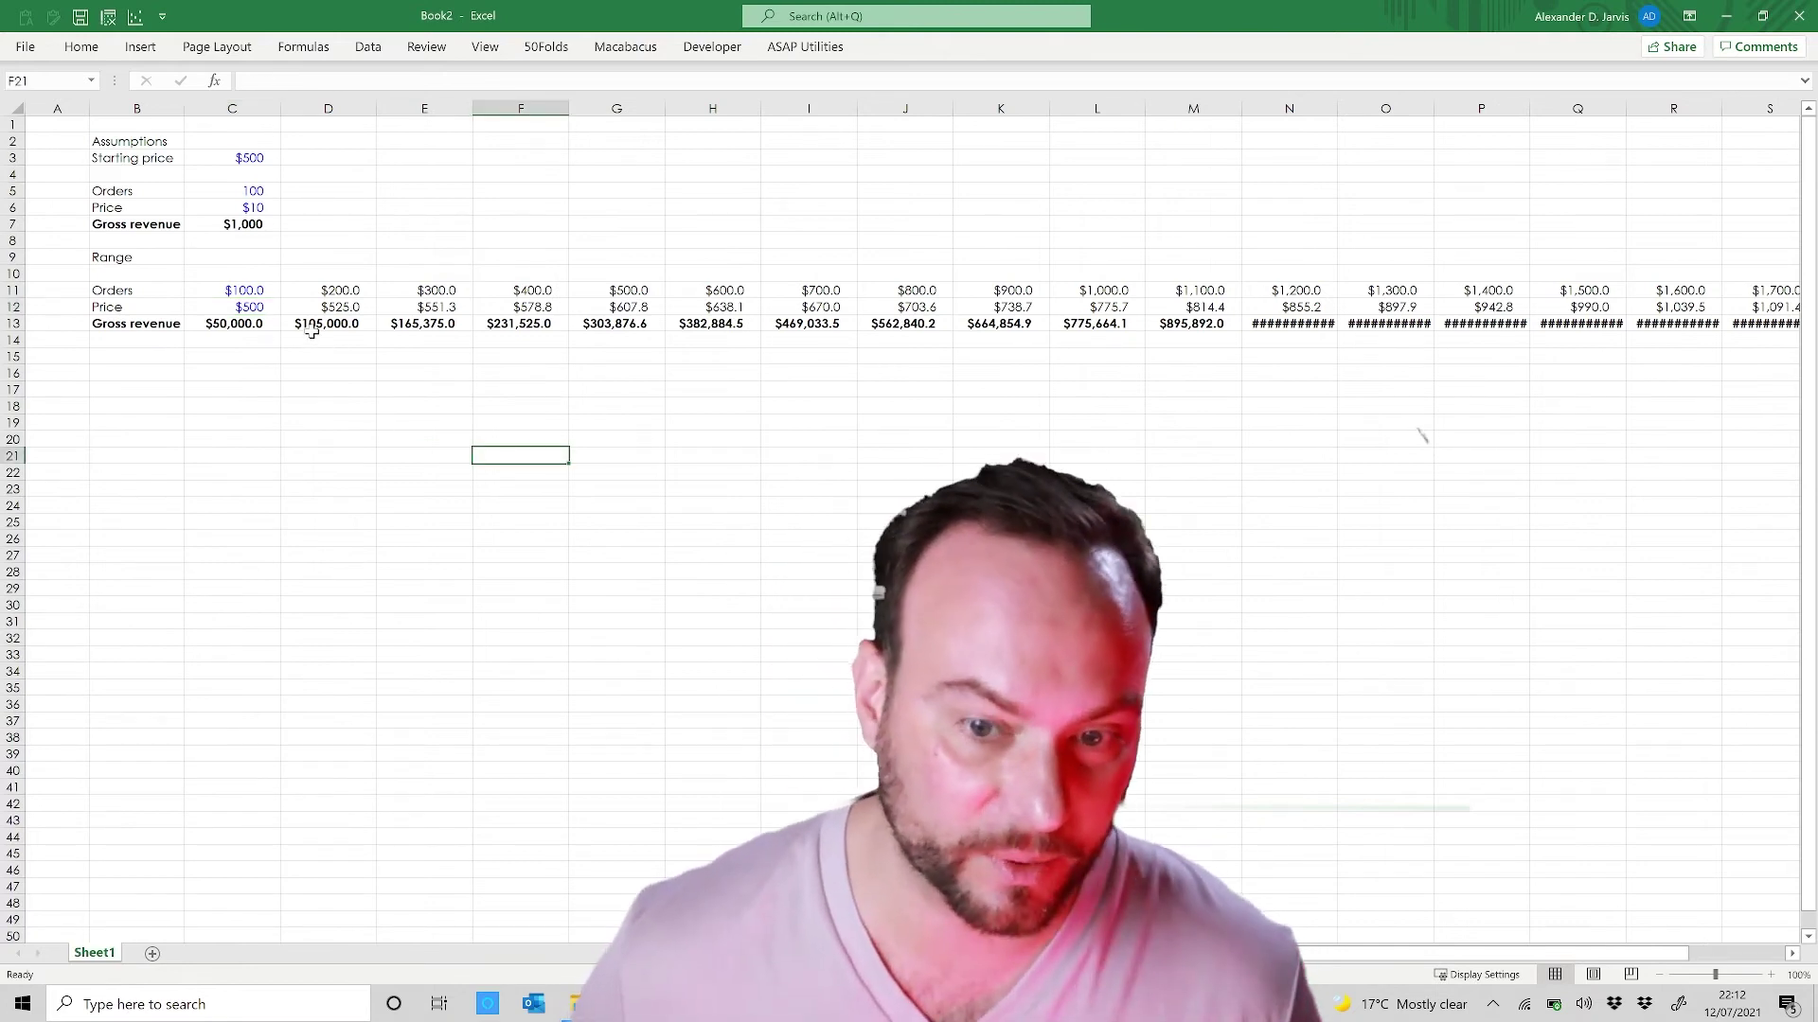
pyautogui.click(261, 410)
pyautogui.click(299, 340)
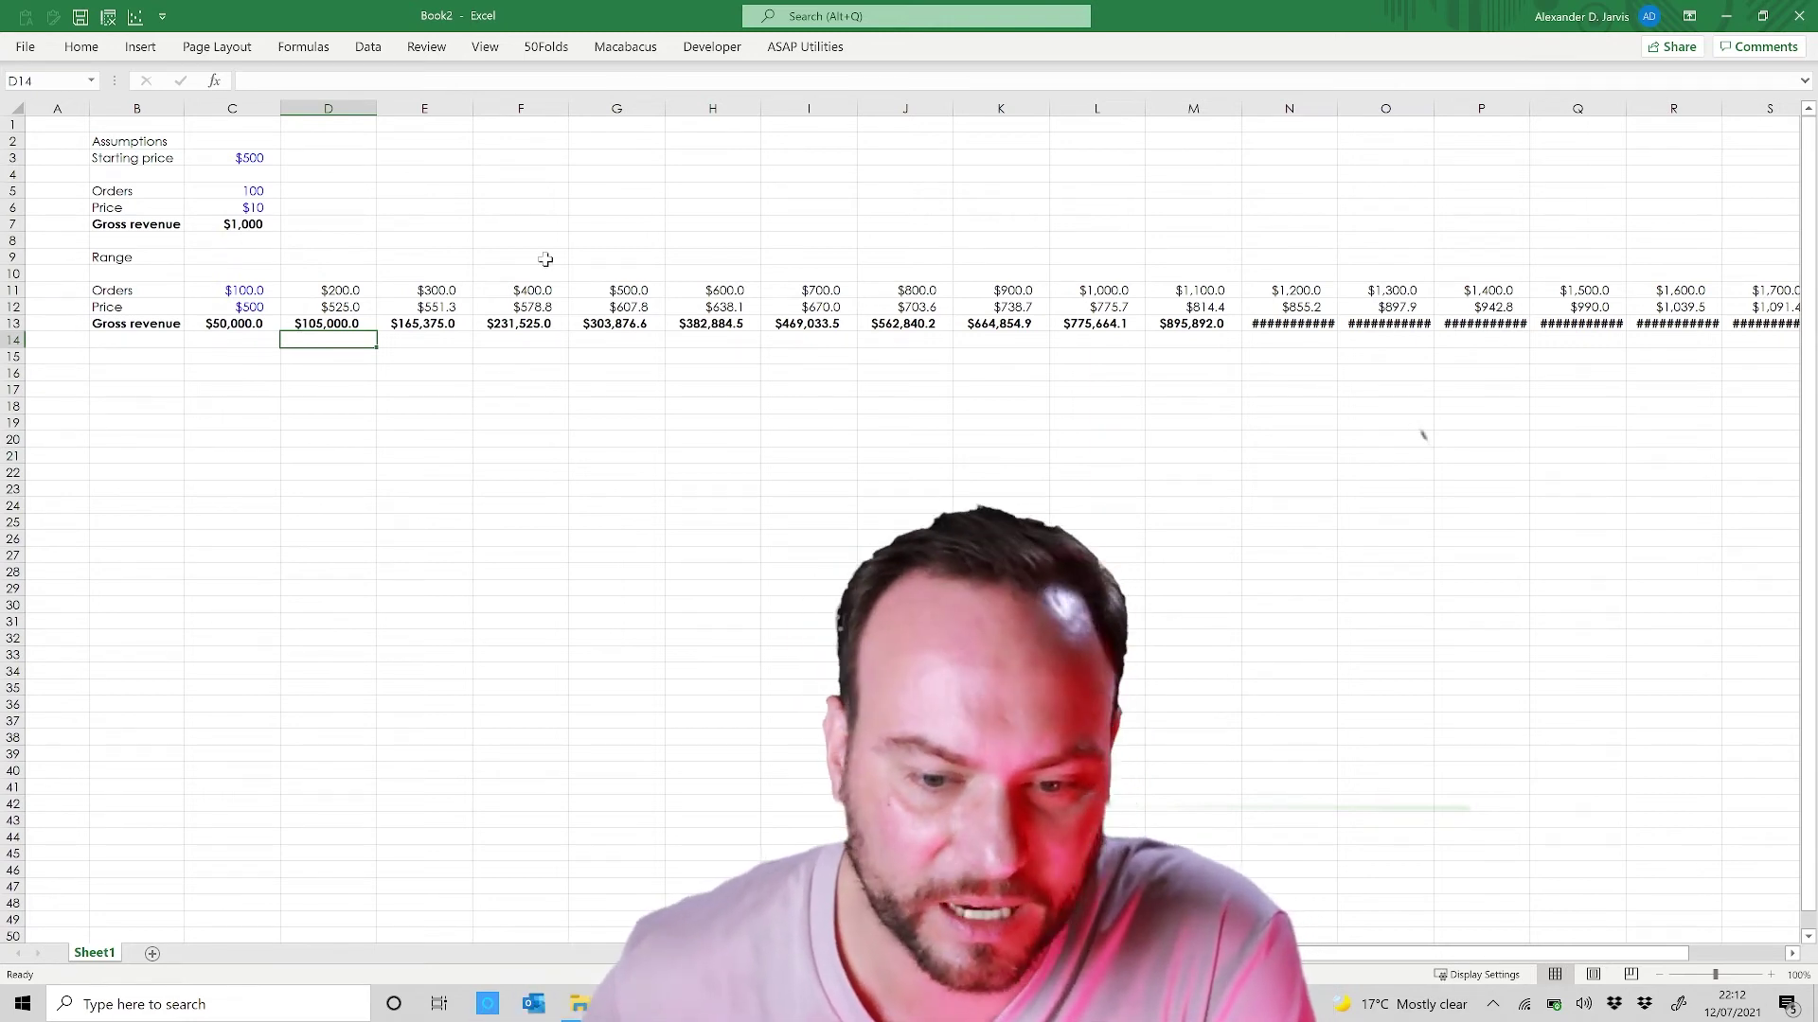
pyautogui.click(343, 256)
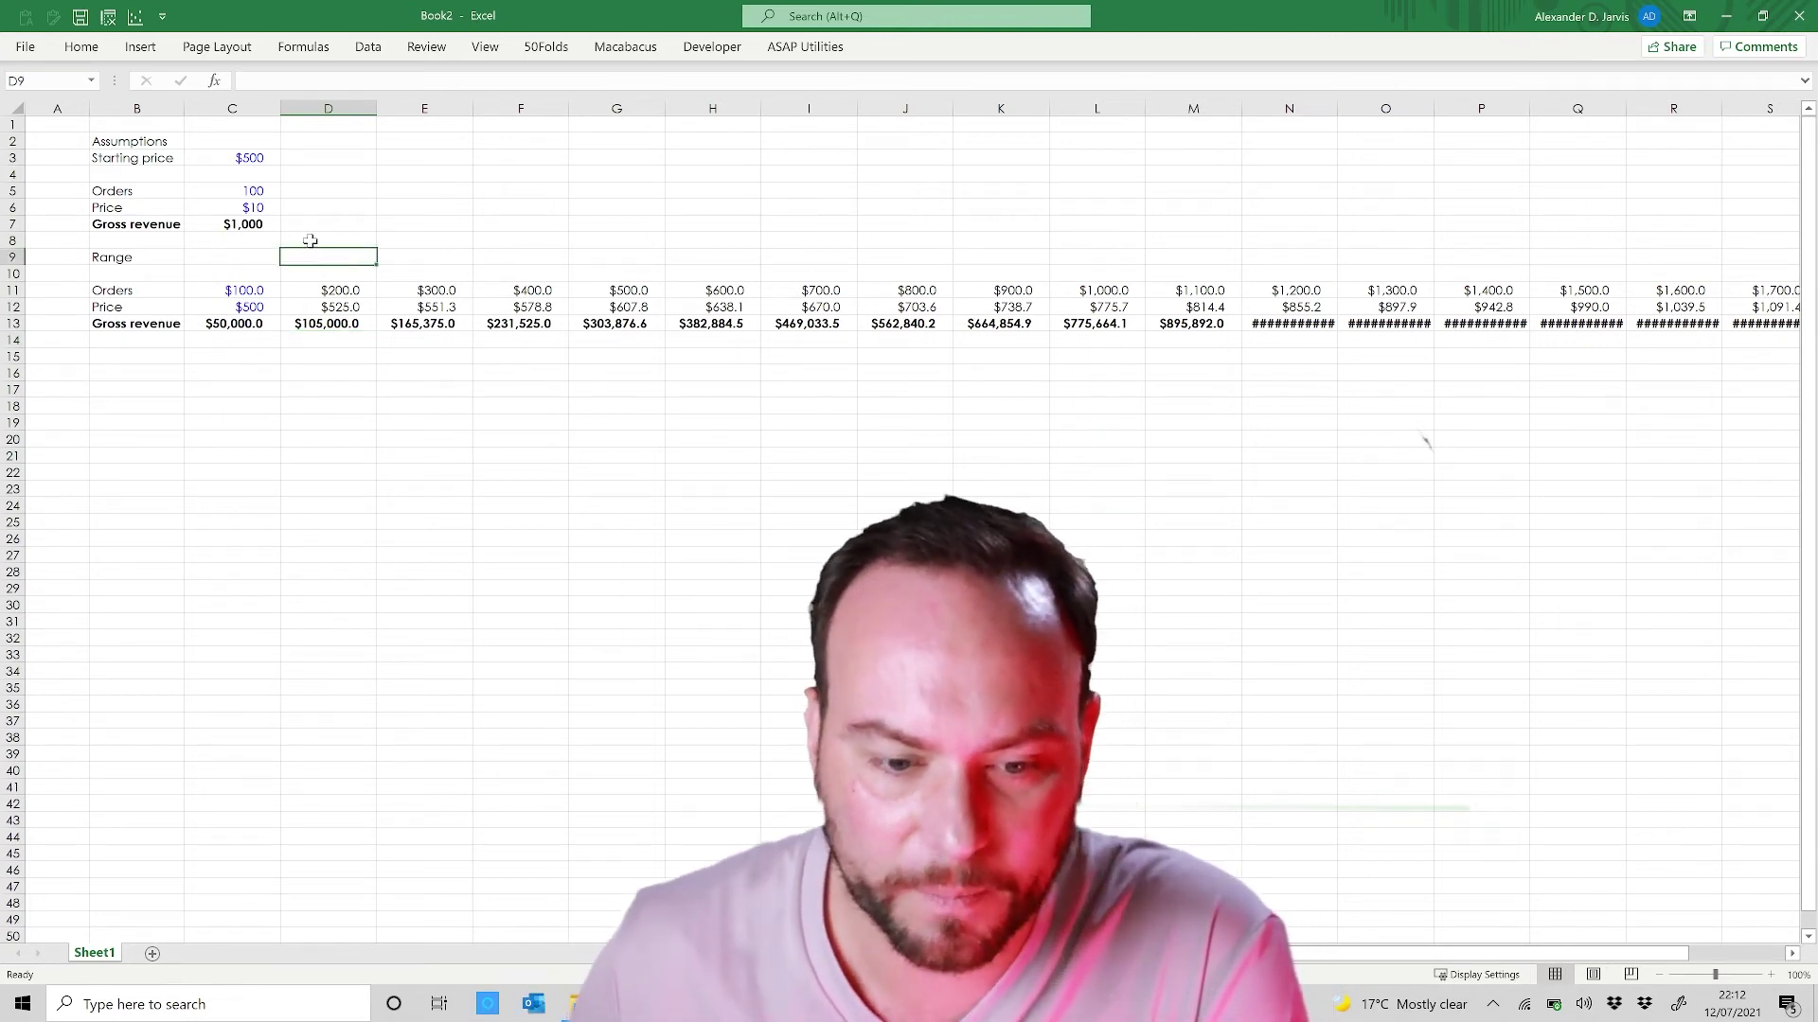
pyautogui.moveTo(128, 135); pyautogui.dragTo(1004, 327)
pyautogui.click(710, 402)
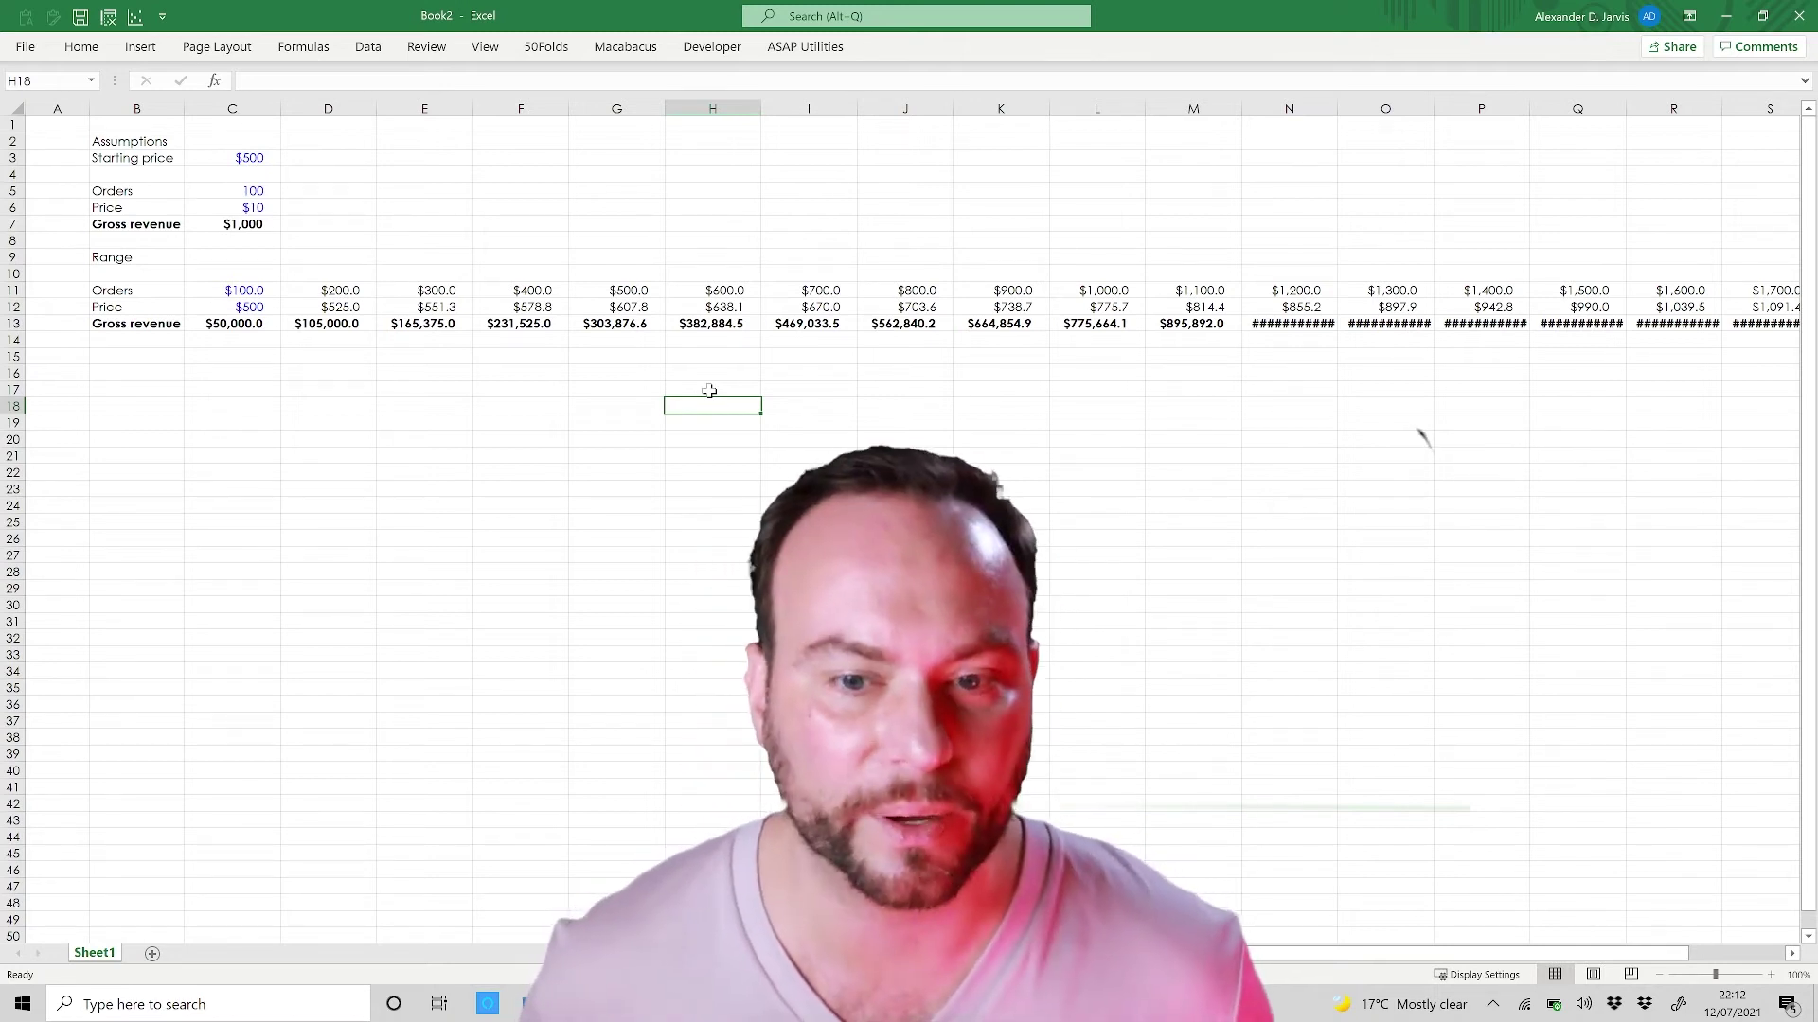
pyautogui.click(800, 504)
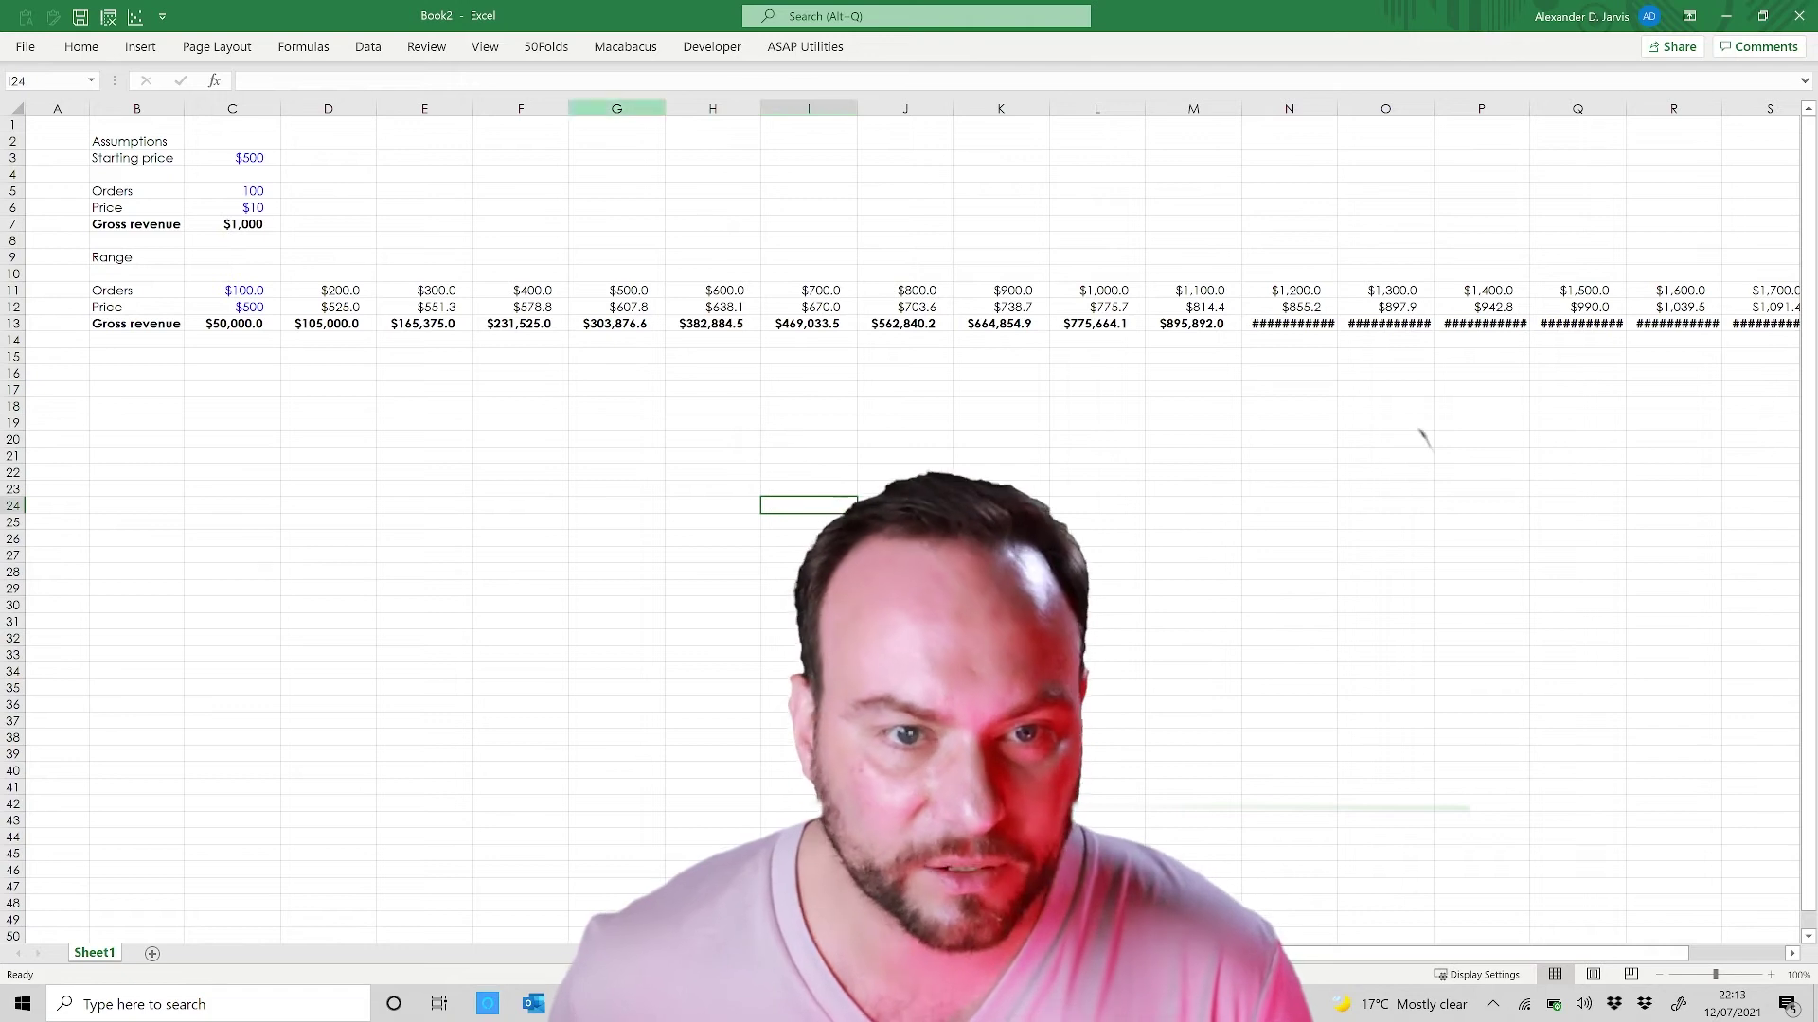
# Step: Switch to the Pregnant food delivery analysis.xlsx workbook and look over the assumptions and results on its Forecast sheet
pyautogui.hotkey('alt', 'Tab')
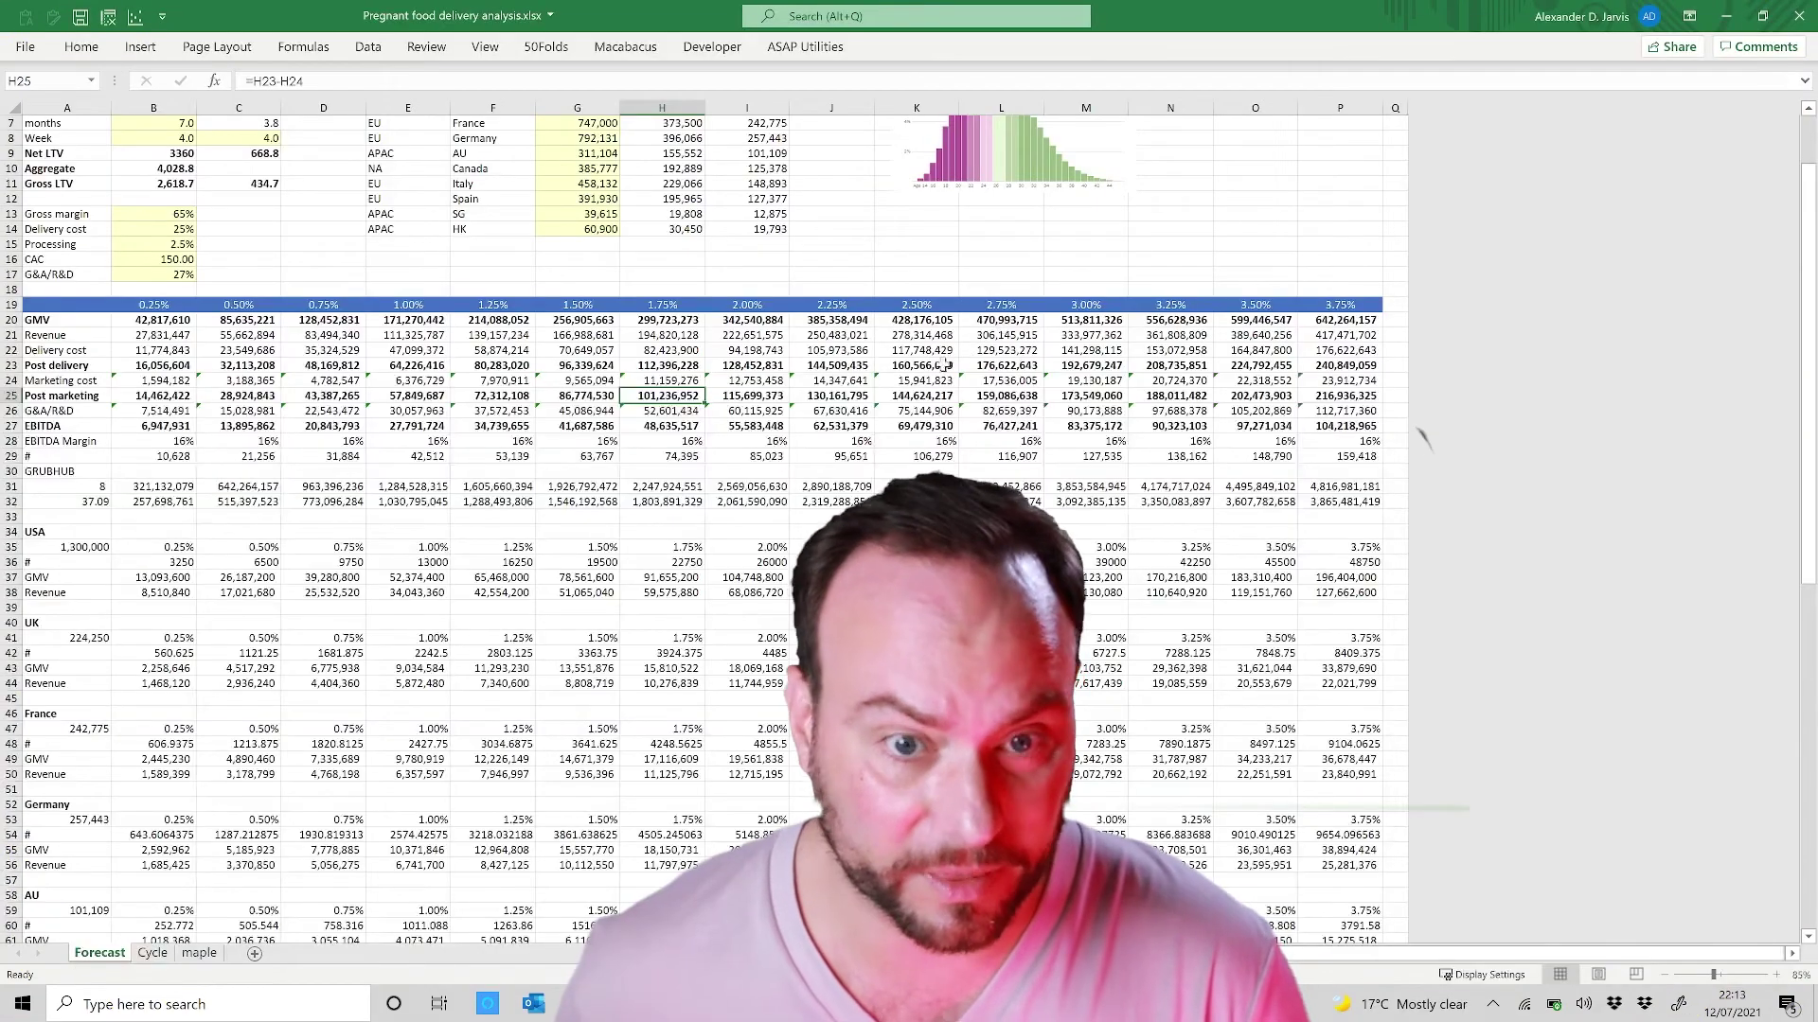
pyautogui.click(409, 471)
pyautogui.scroll(2, 412, 478)
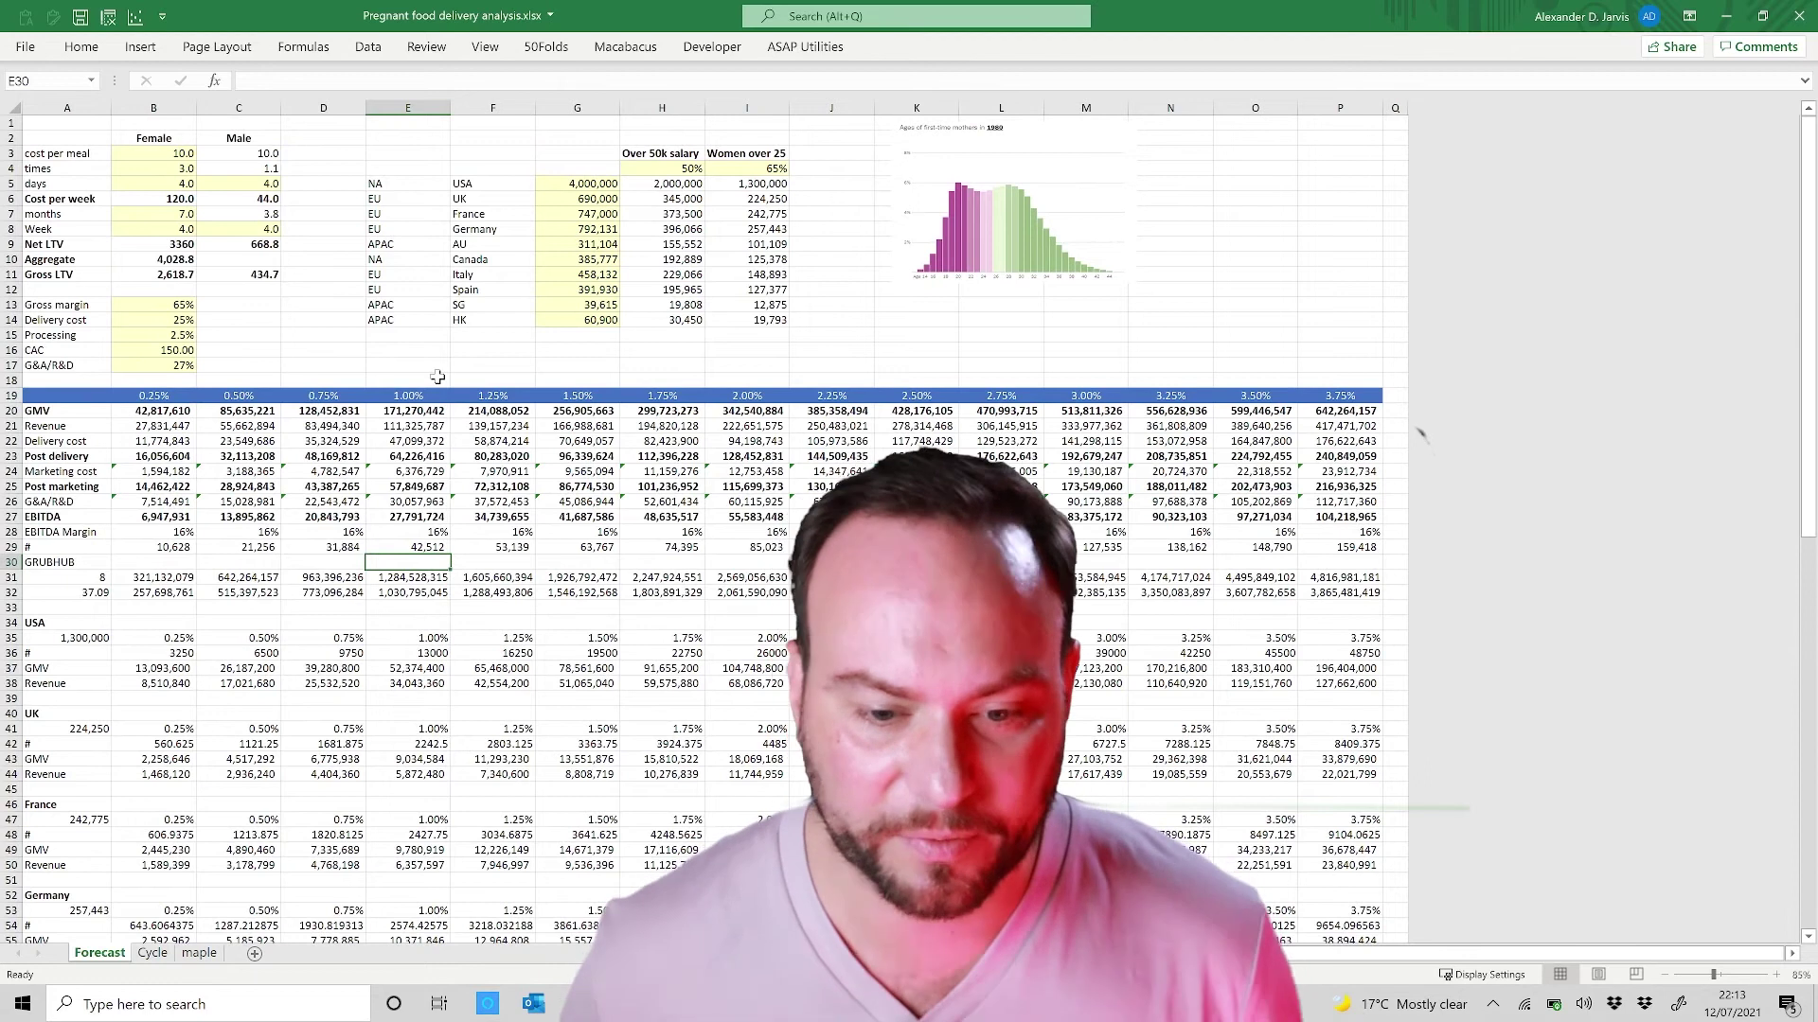
pyautogui.click(373, 321)
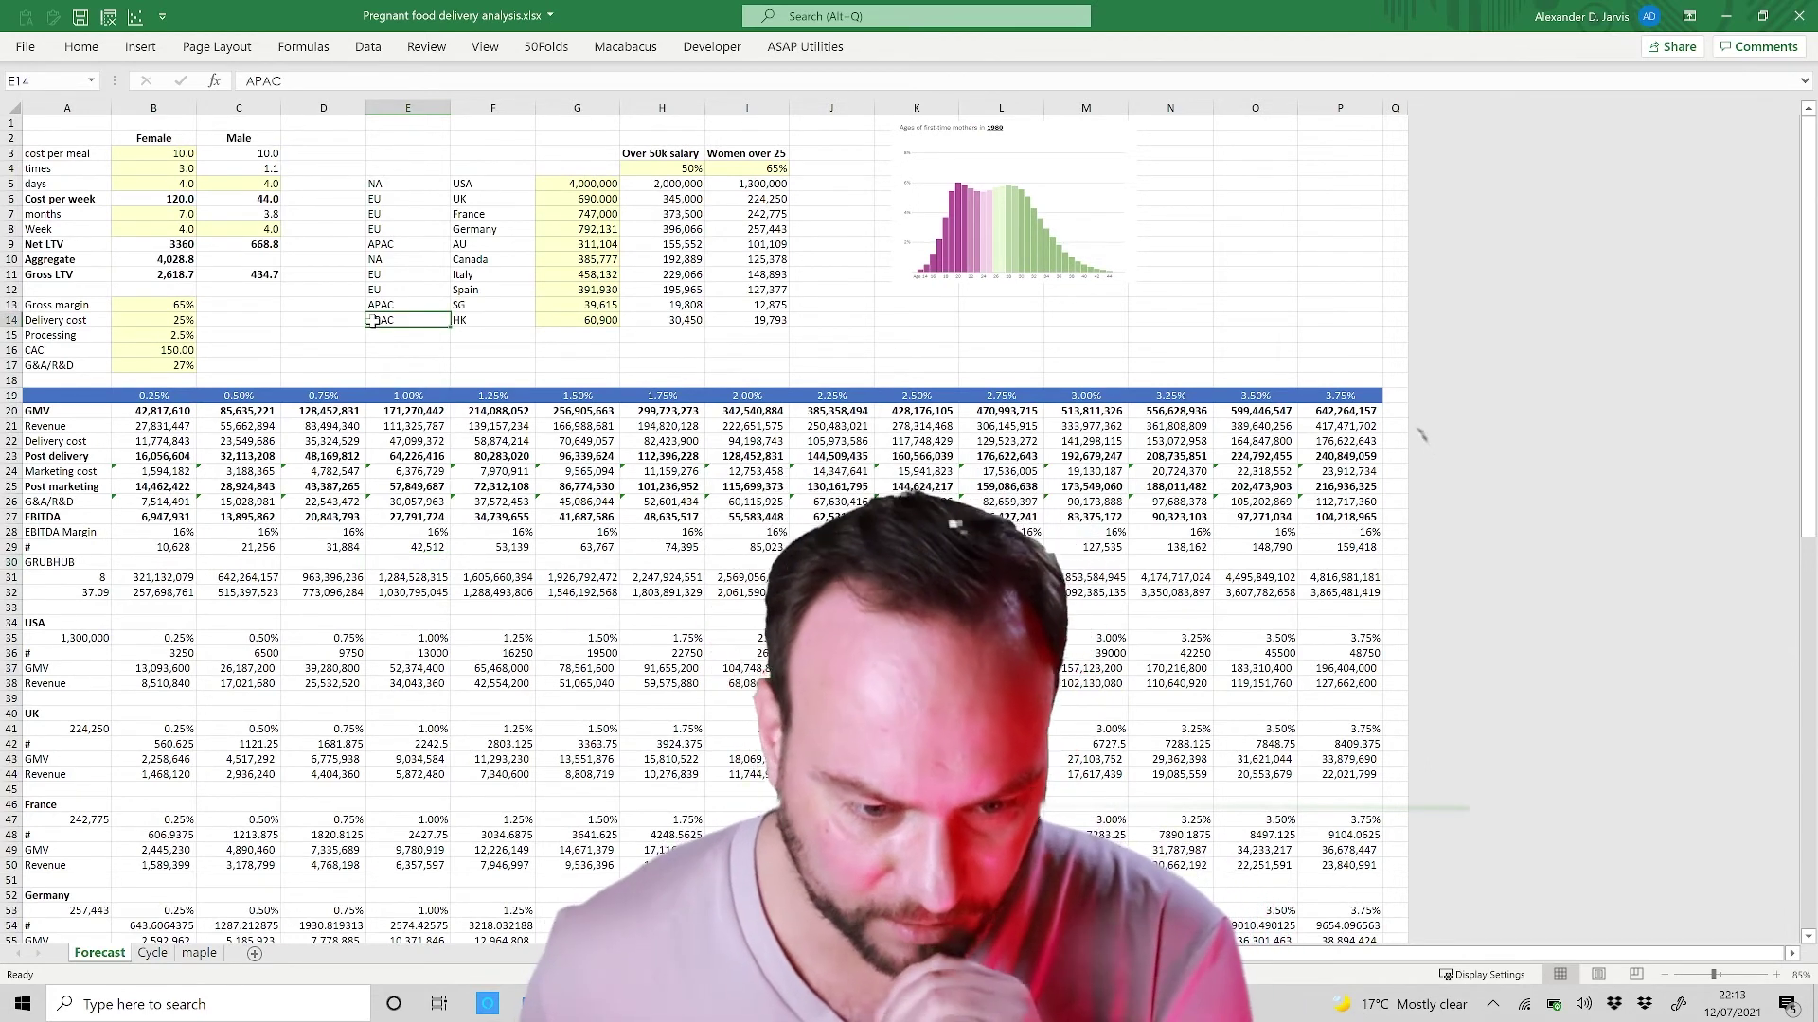
pyautogui.click(313, 376)
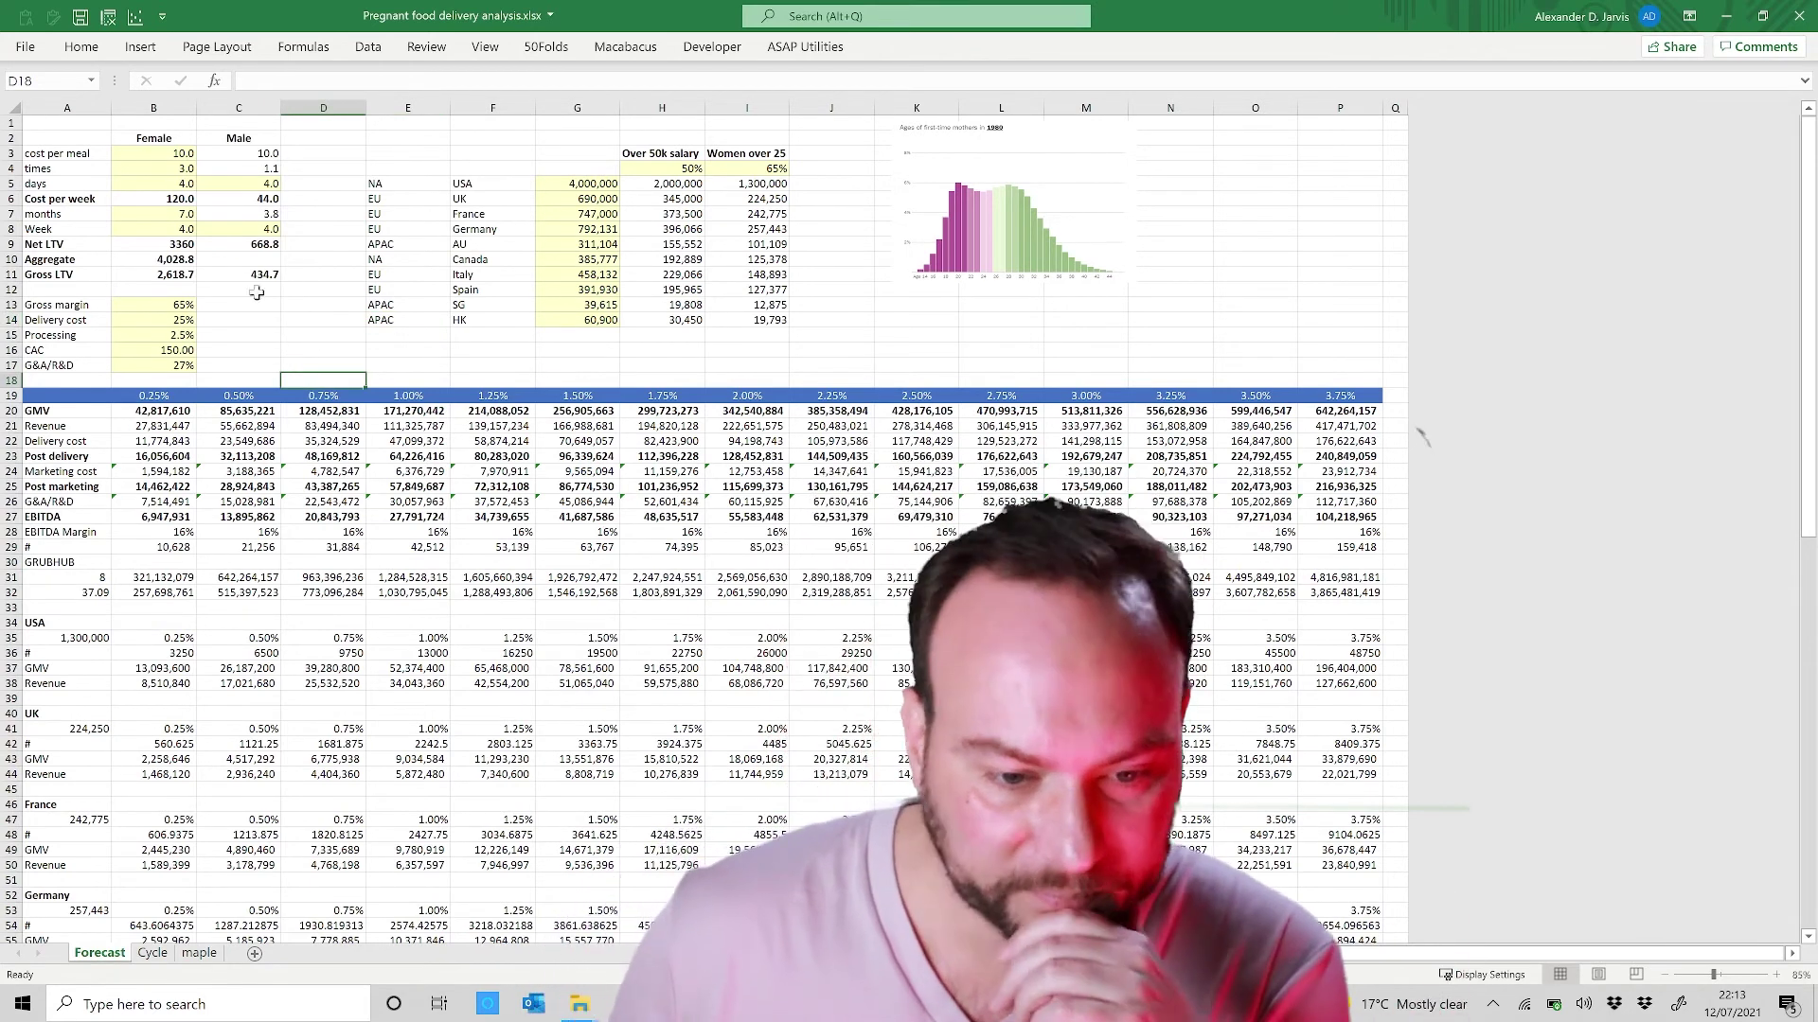
pyautogui.click(403, 484)
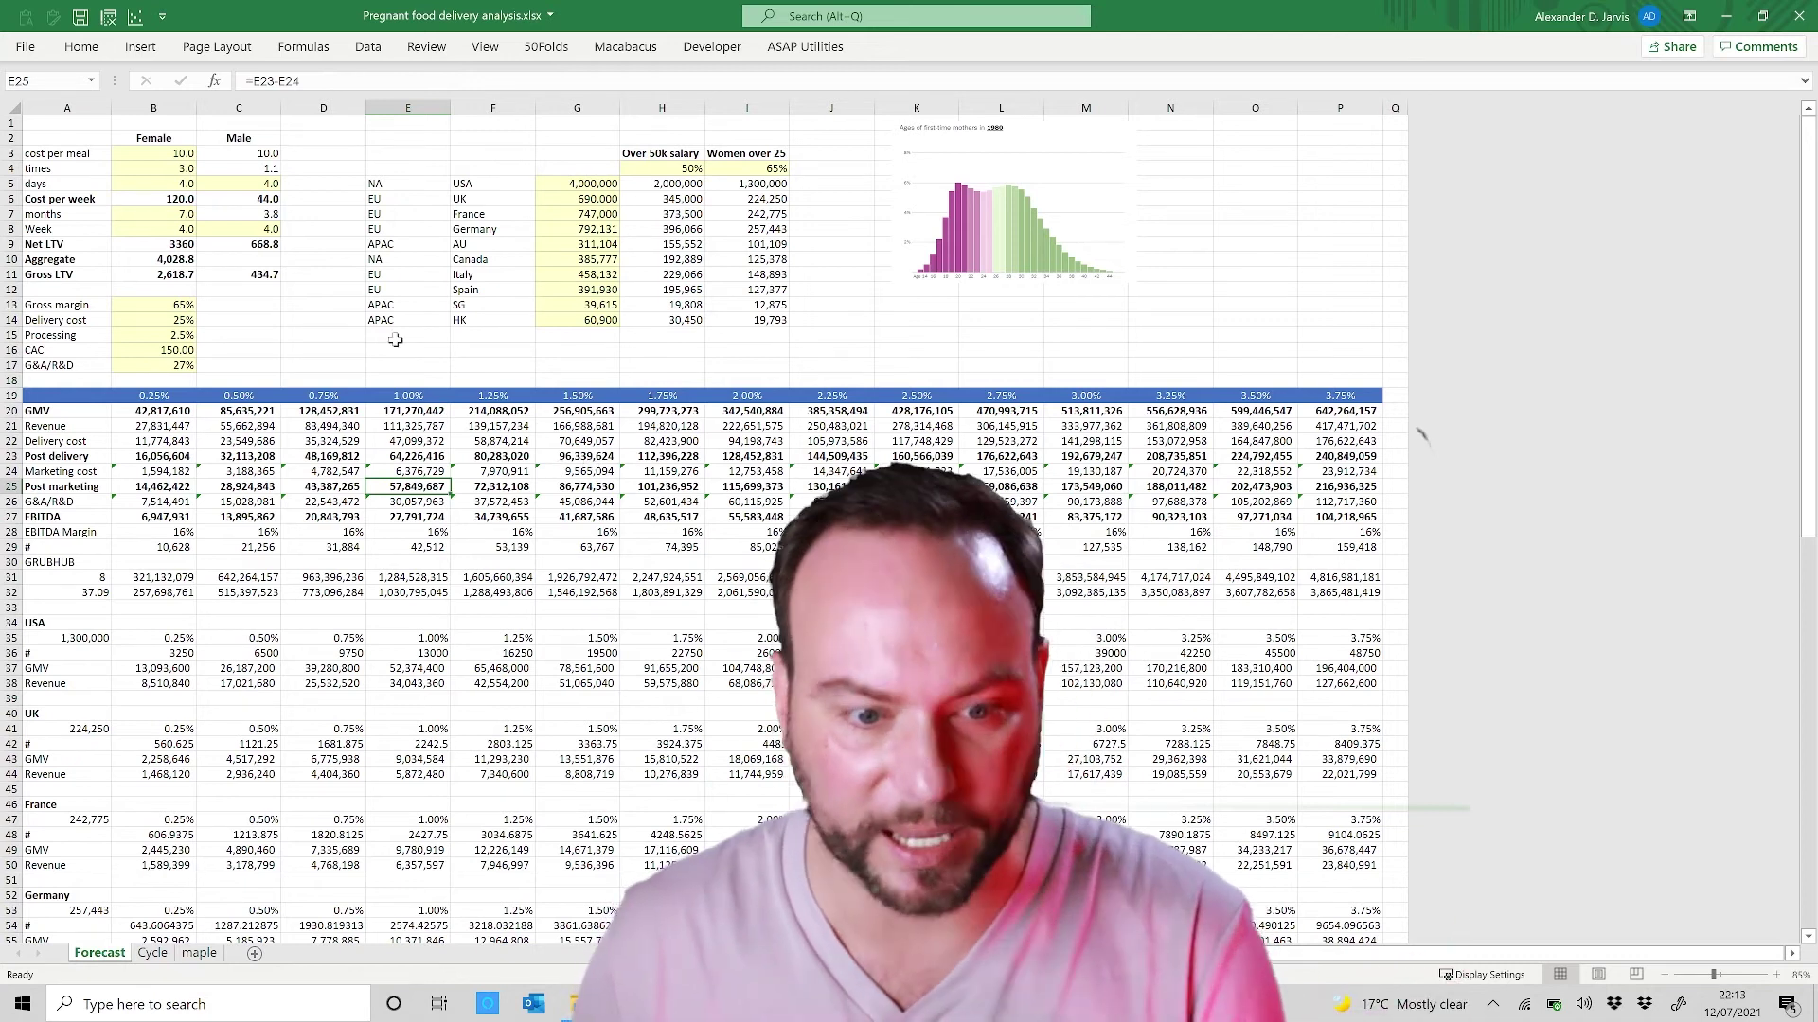
# Step: Examine the yellow-shaded inputs in columns B and G of the Forecast sheet and the country blocks below the summary table
pyautogui.click(181, 154)
pyautogui.click(159, 351)
pyautogui.click(581, 185)
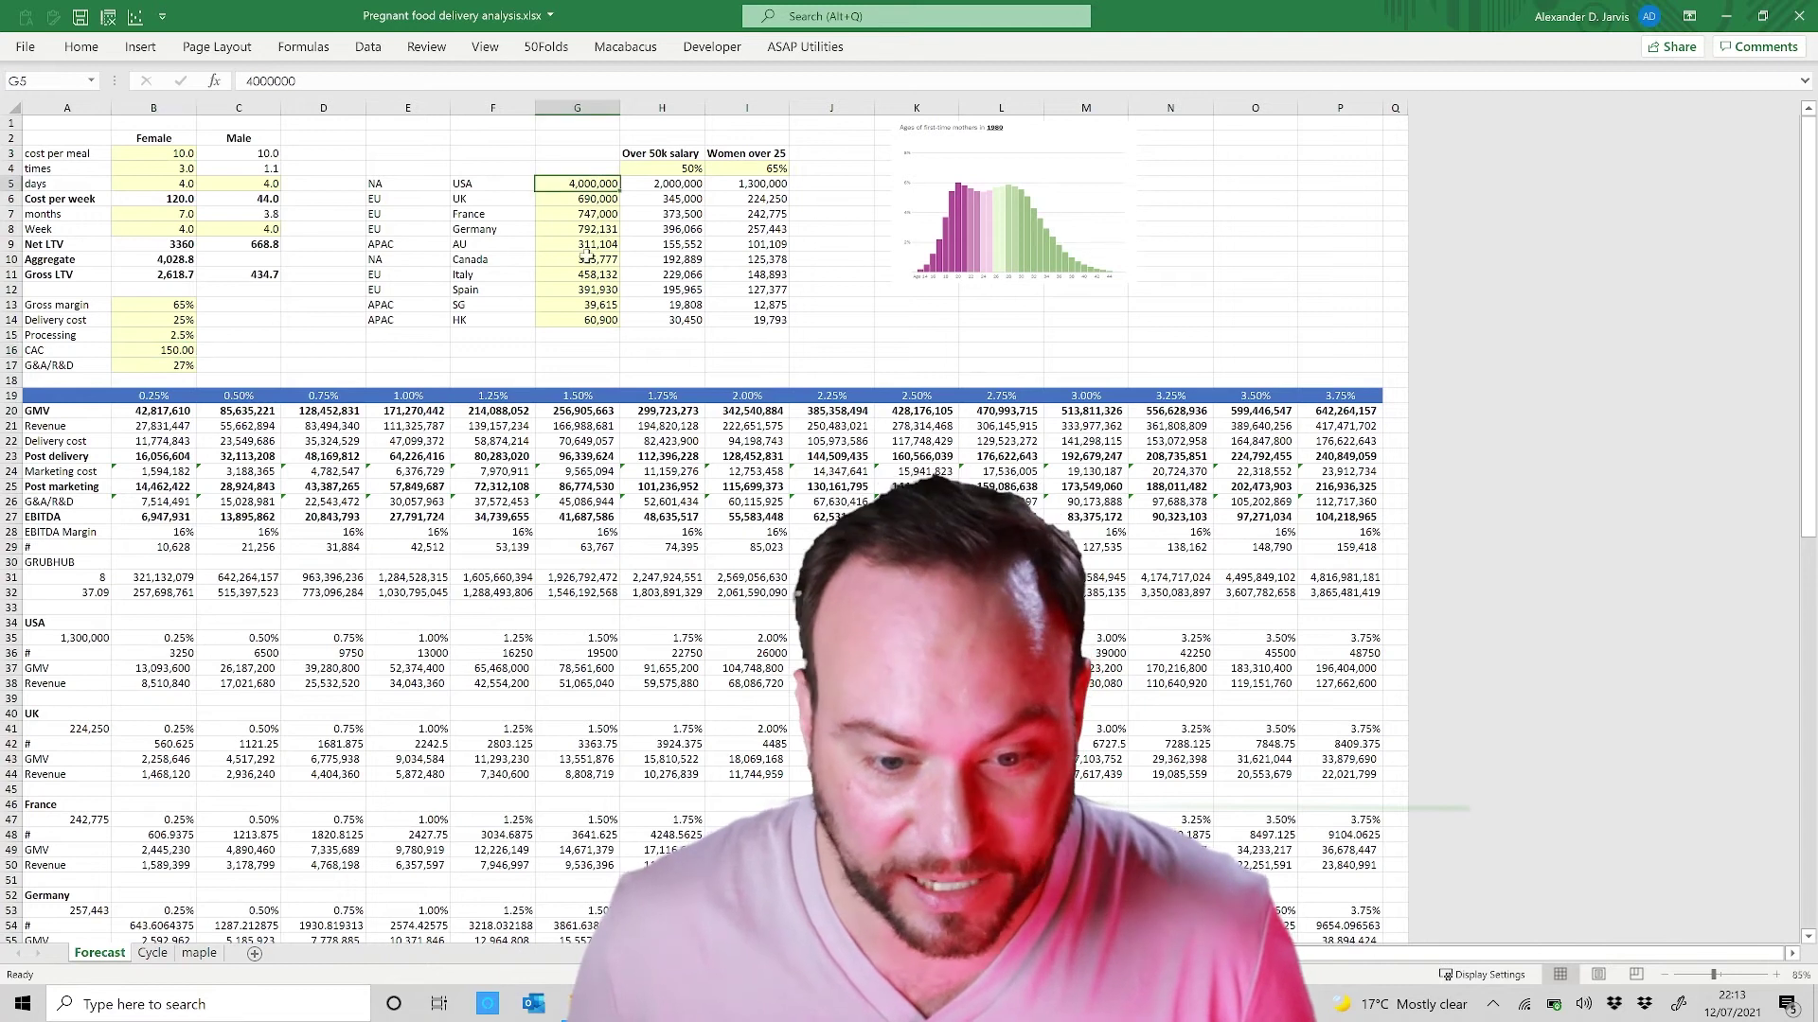
pyautogui.click(587, 258)
pyautogui.click(576, 352)
pyautogui.click(585, 274)
pyautogui.click(587, 184)
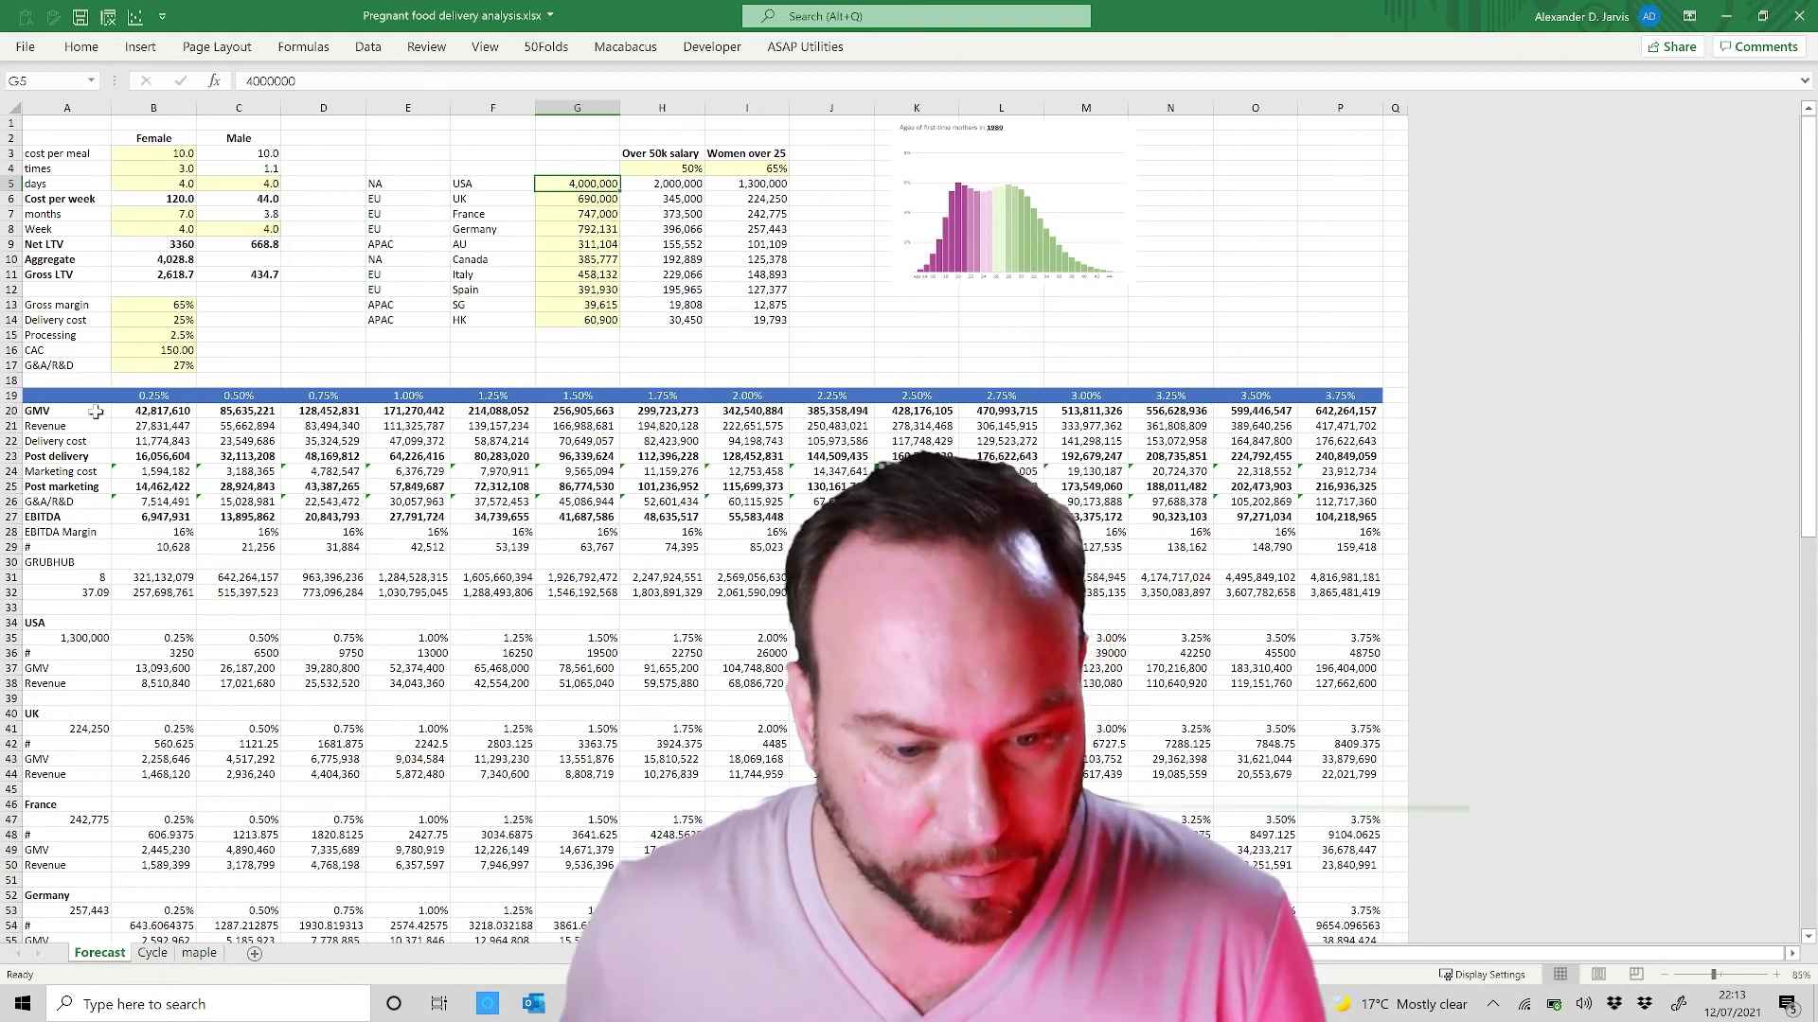
pyautogui.click(167, 622)
pyautogui.scroll(-16, 208, 629)
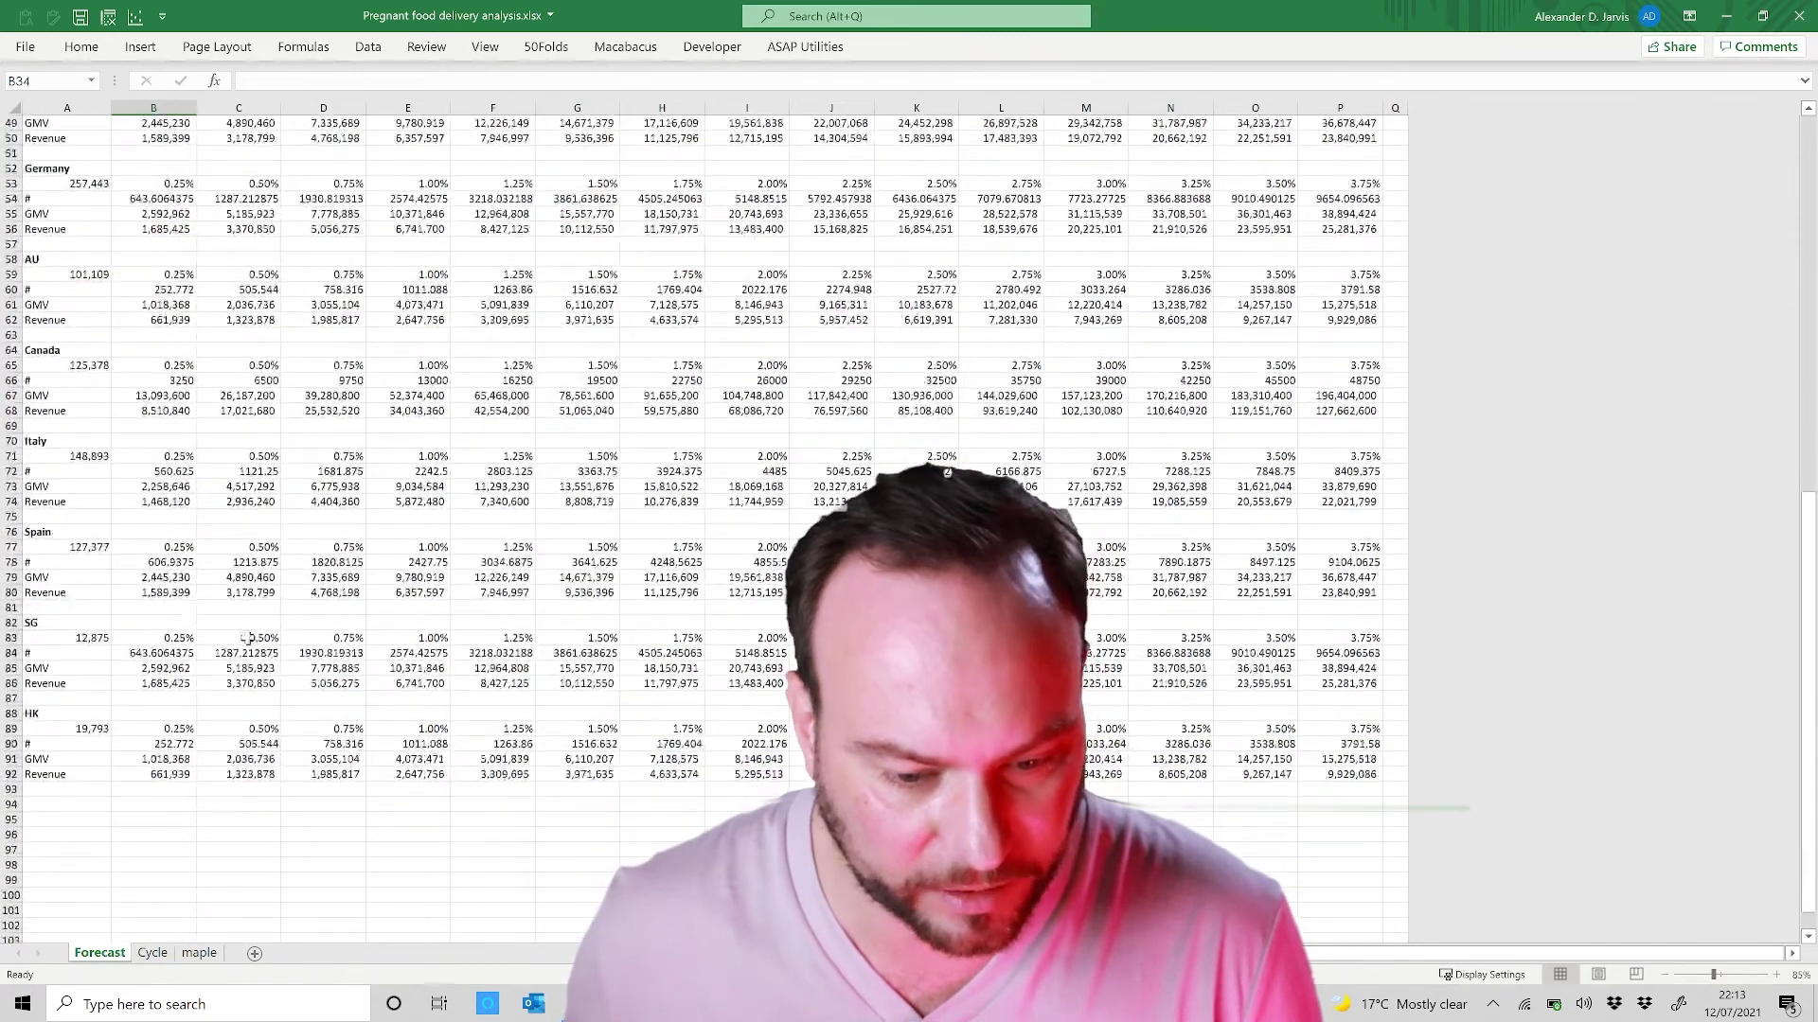
pyautogui.scroll(16, 601, 663)
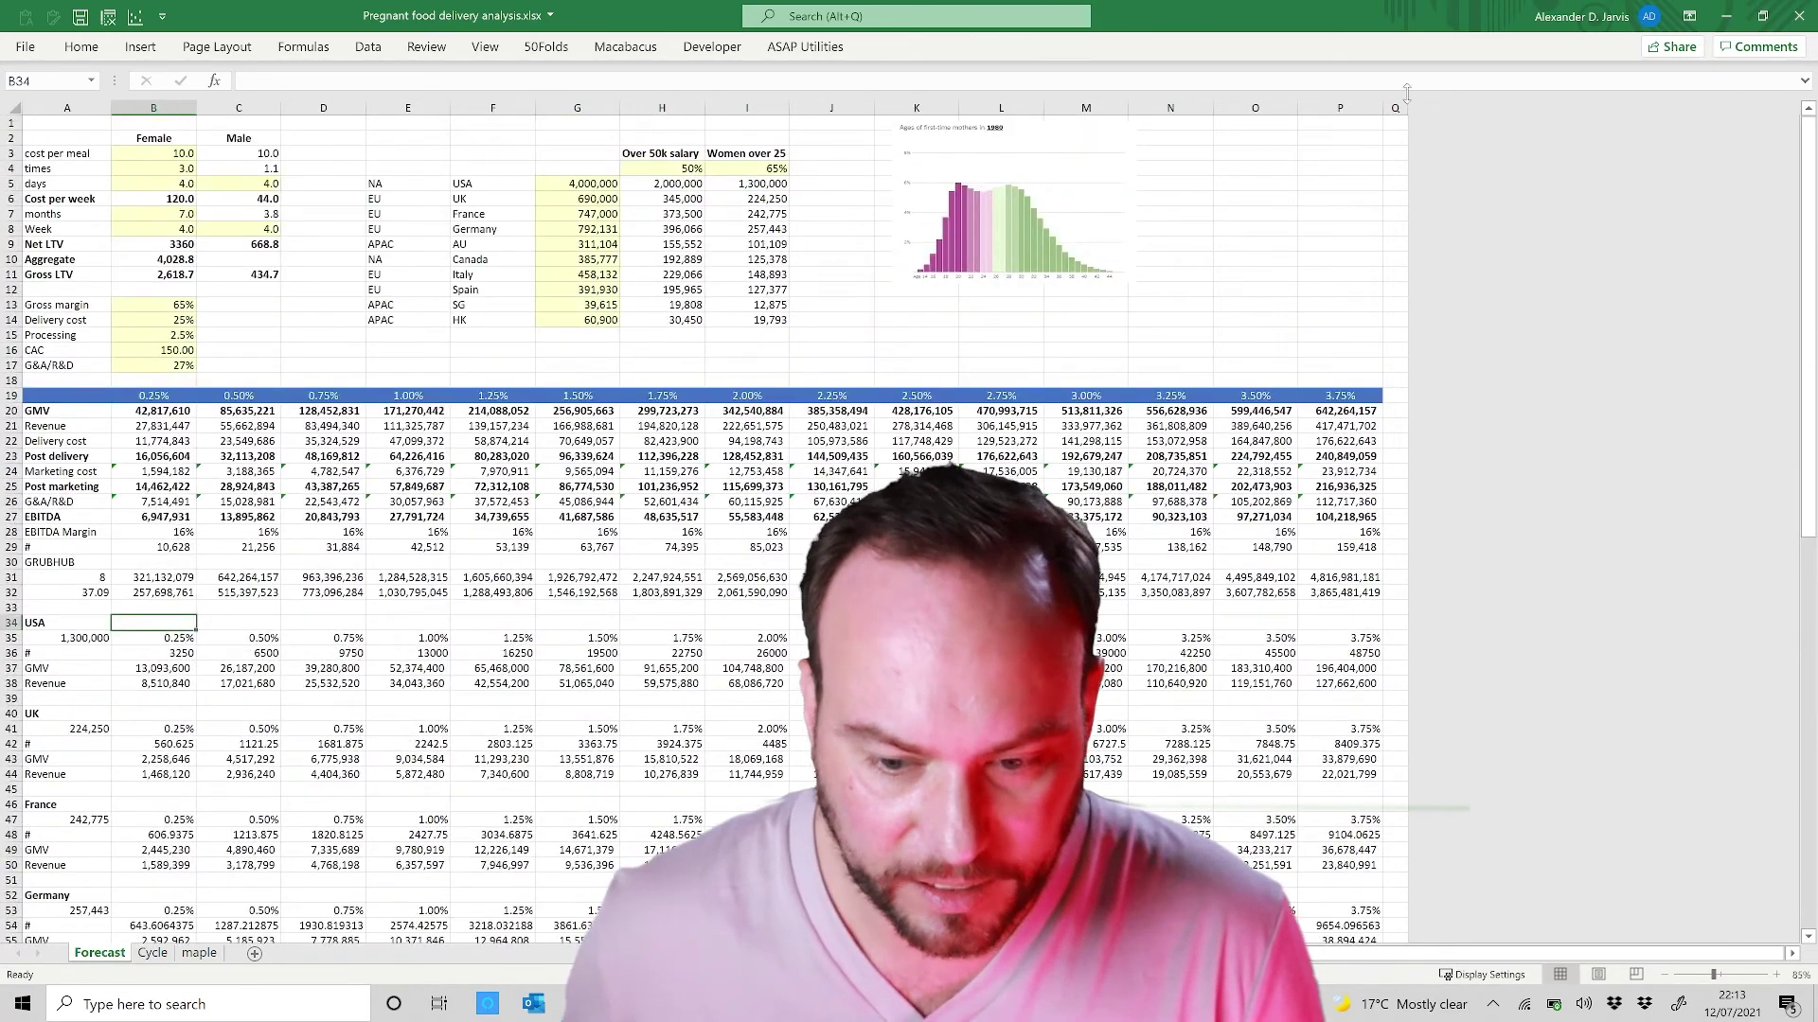
# Step: Review the Cycle sheet's female and male customer segments and the female % of customers inputs in U7:U12
pyautogui.click(147, 956)
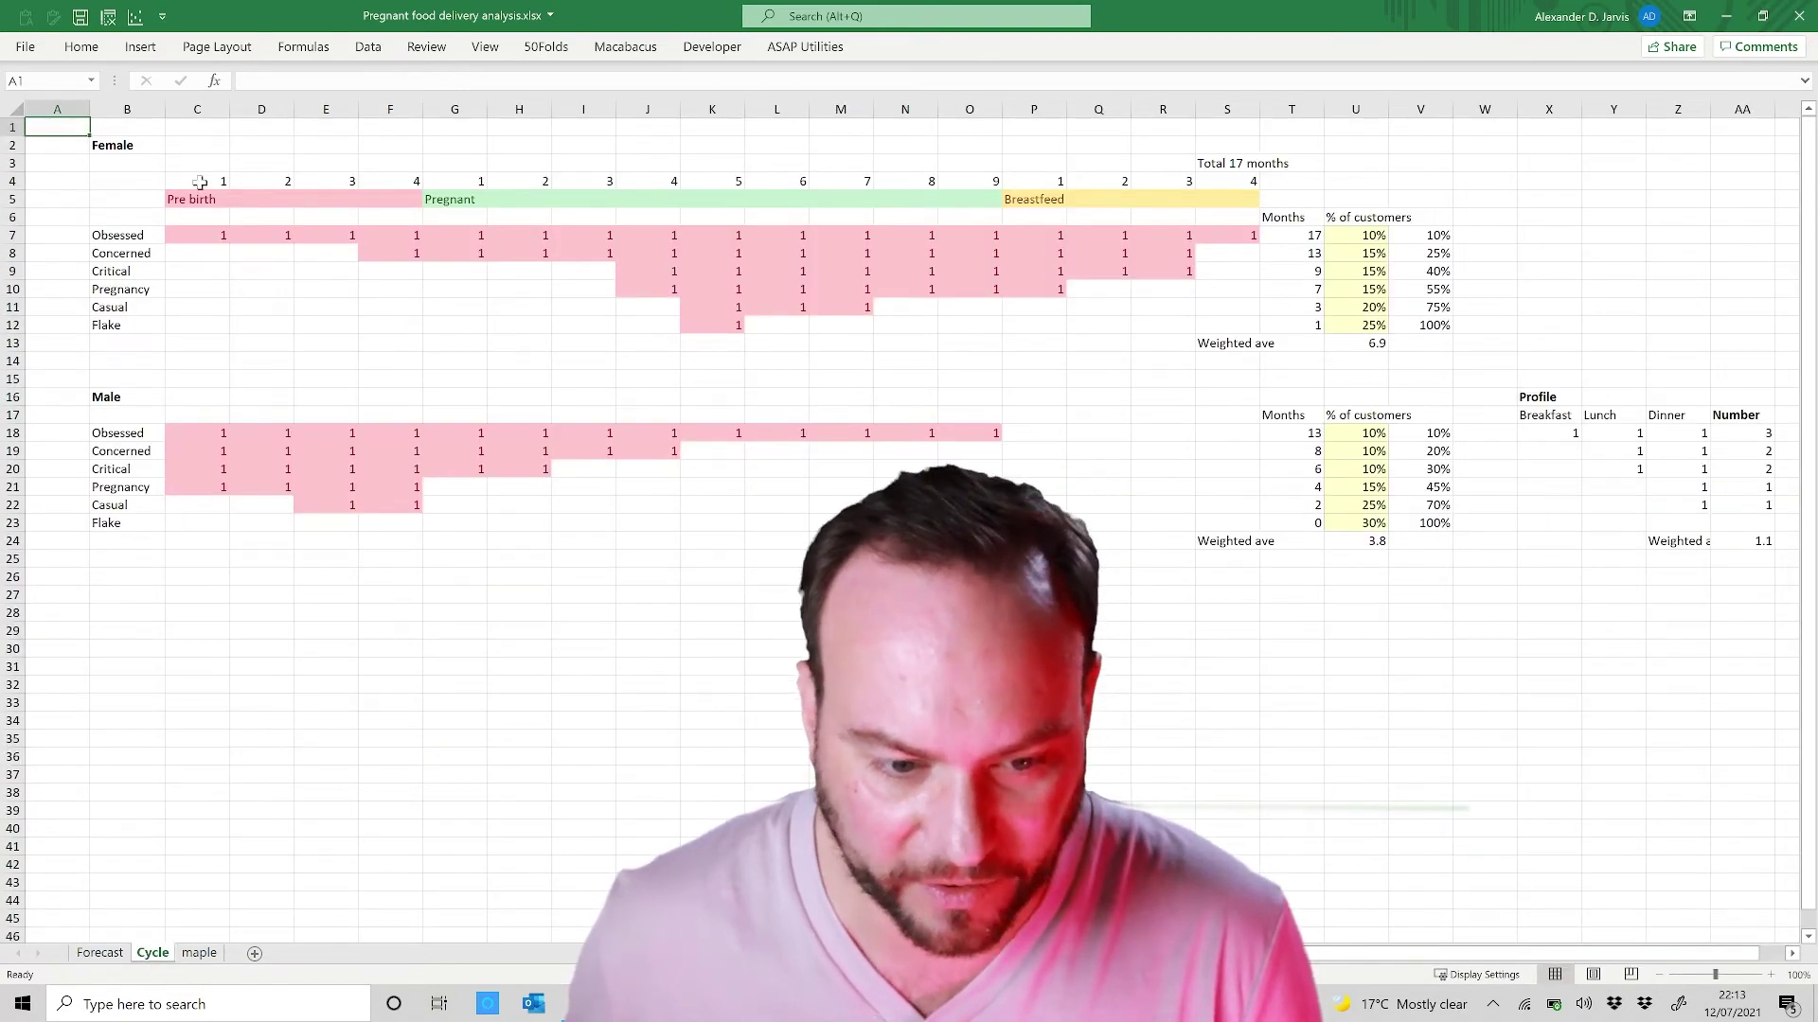
pyautogui.click(121, 235)
pyautogui.click(121, 253)
pyautogui.click(121, 451)
pyautogui.moveTo(1372, 236); pyautogui.dragTo(1372, 327)
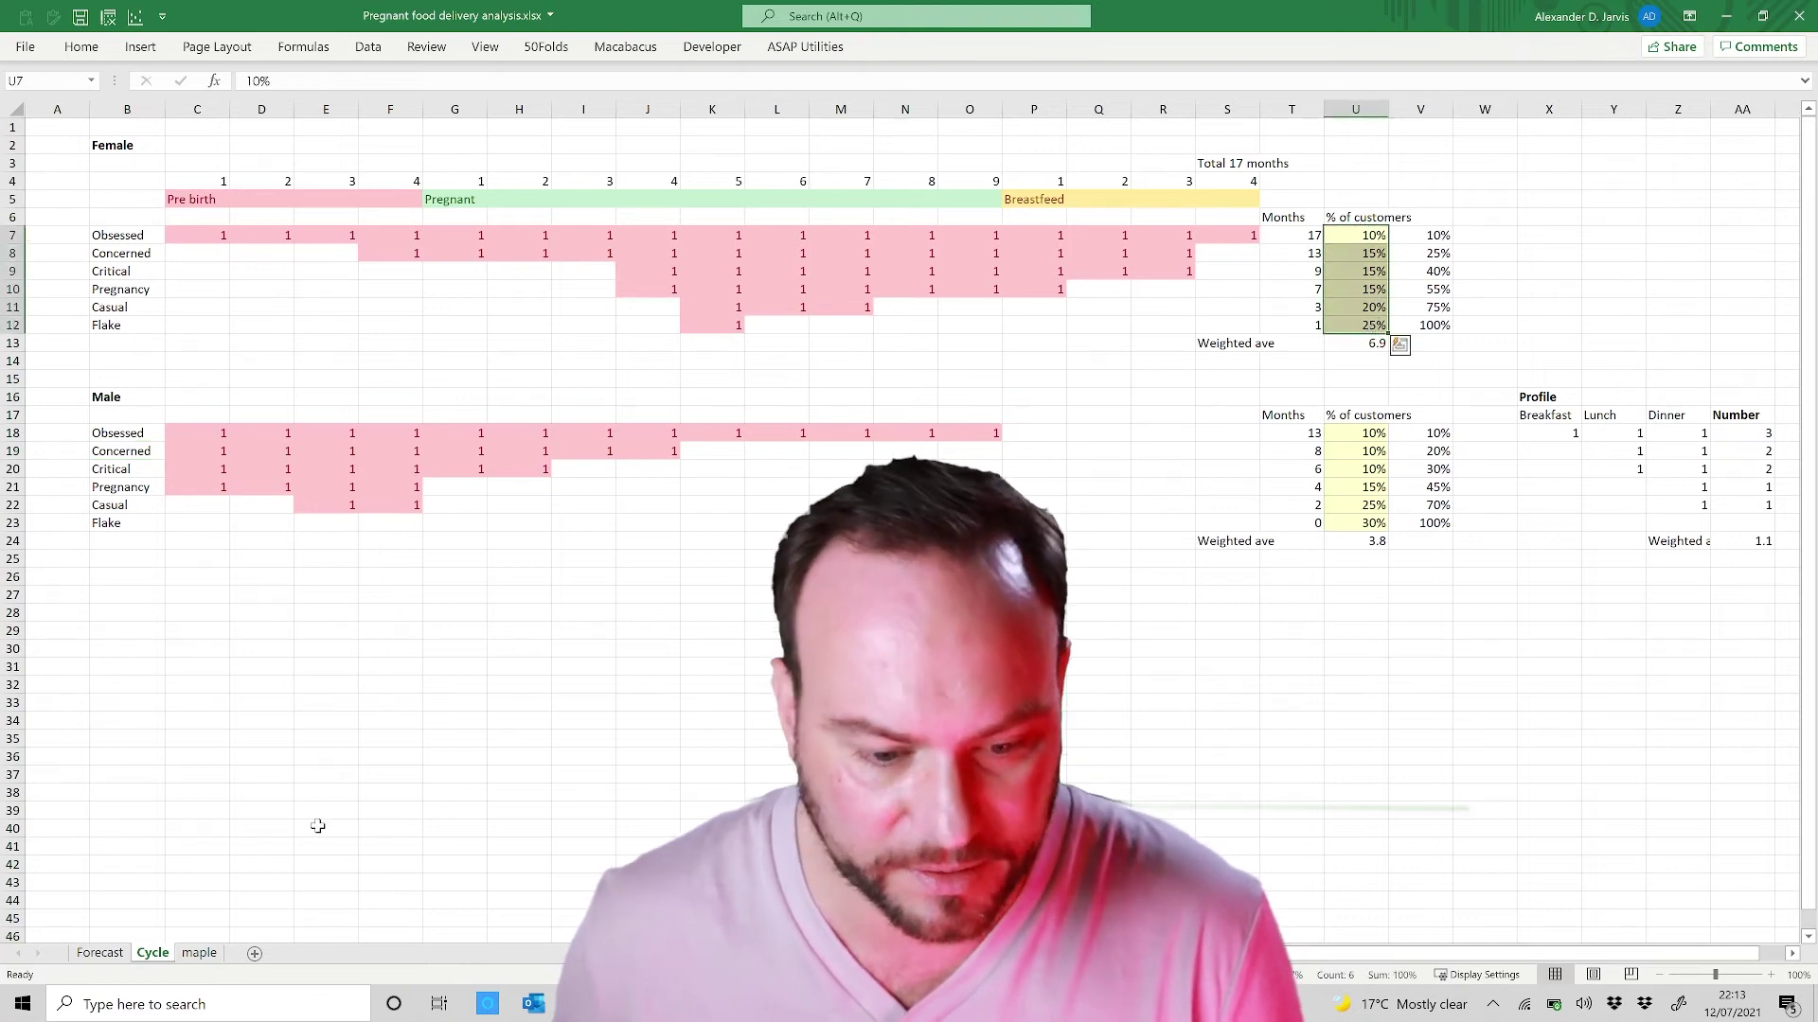
# Step: Review the maple sheet, checking its income statement figures and the percentage-of-revenue formulas beside them for colour coding
pyautogui.click(198, 953)
pyautogui.moveTo(1352, 468); pyautogui.dragTo(700, 539)
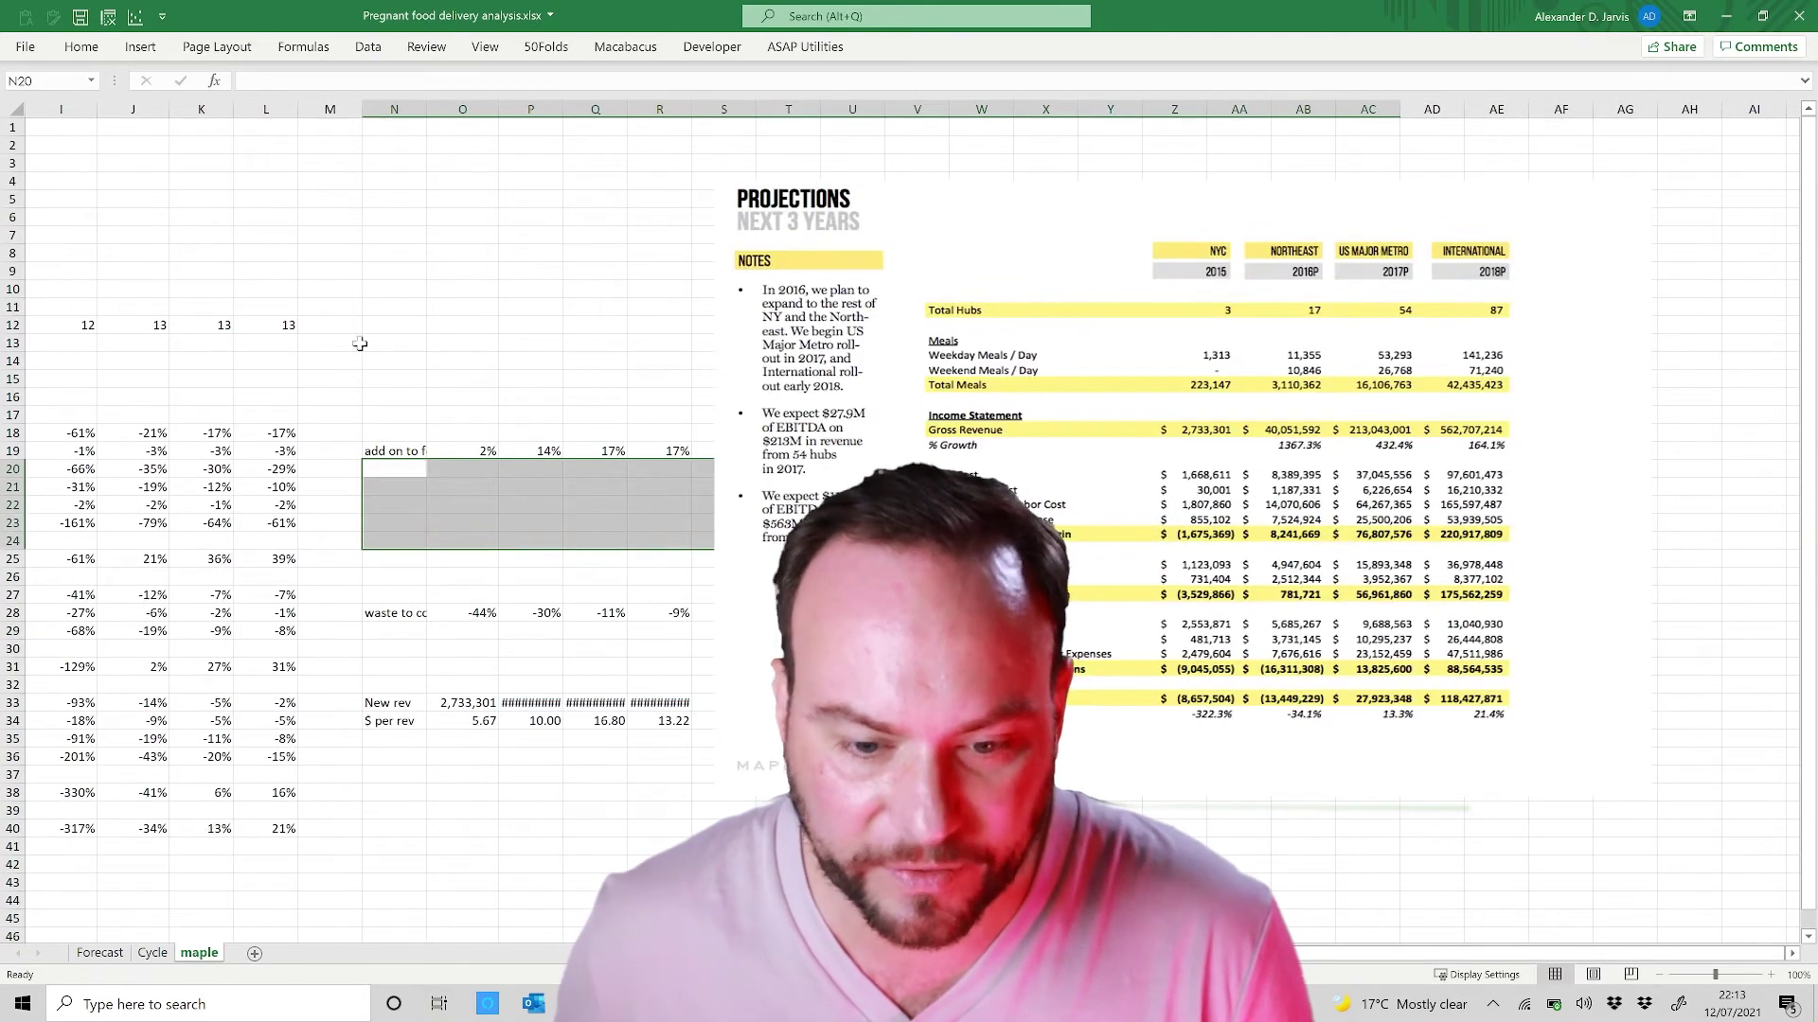
pyautogui.click(405, 361)
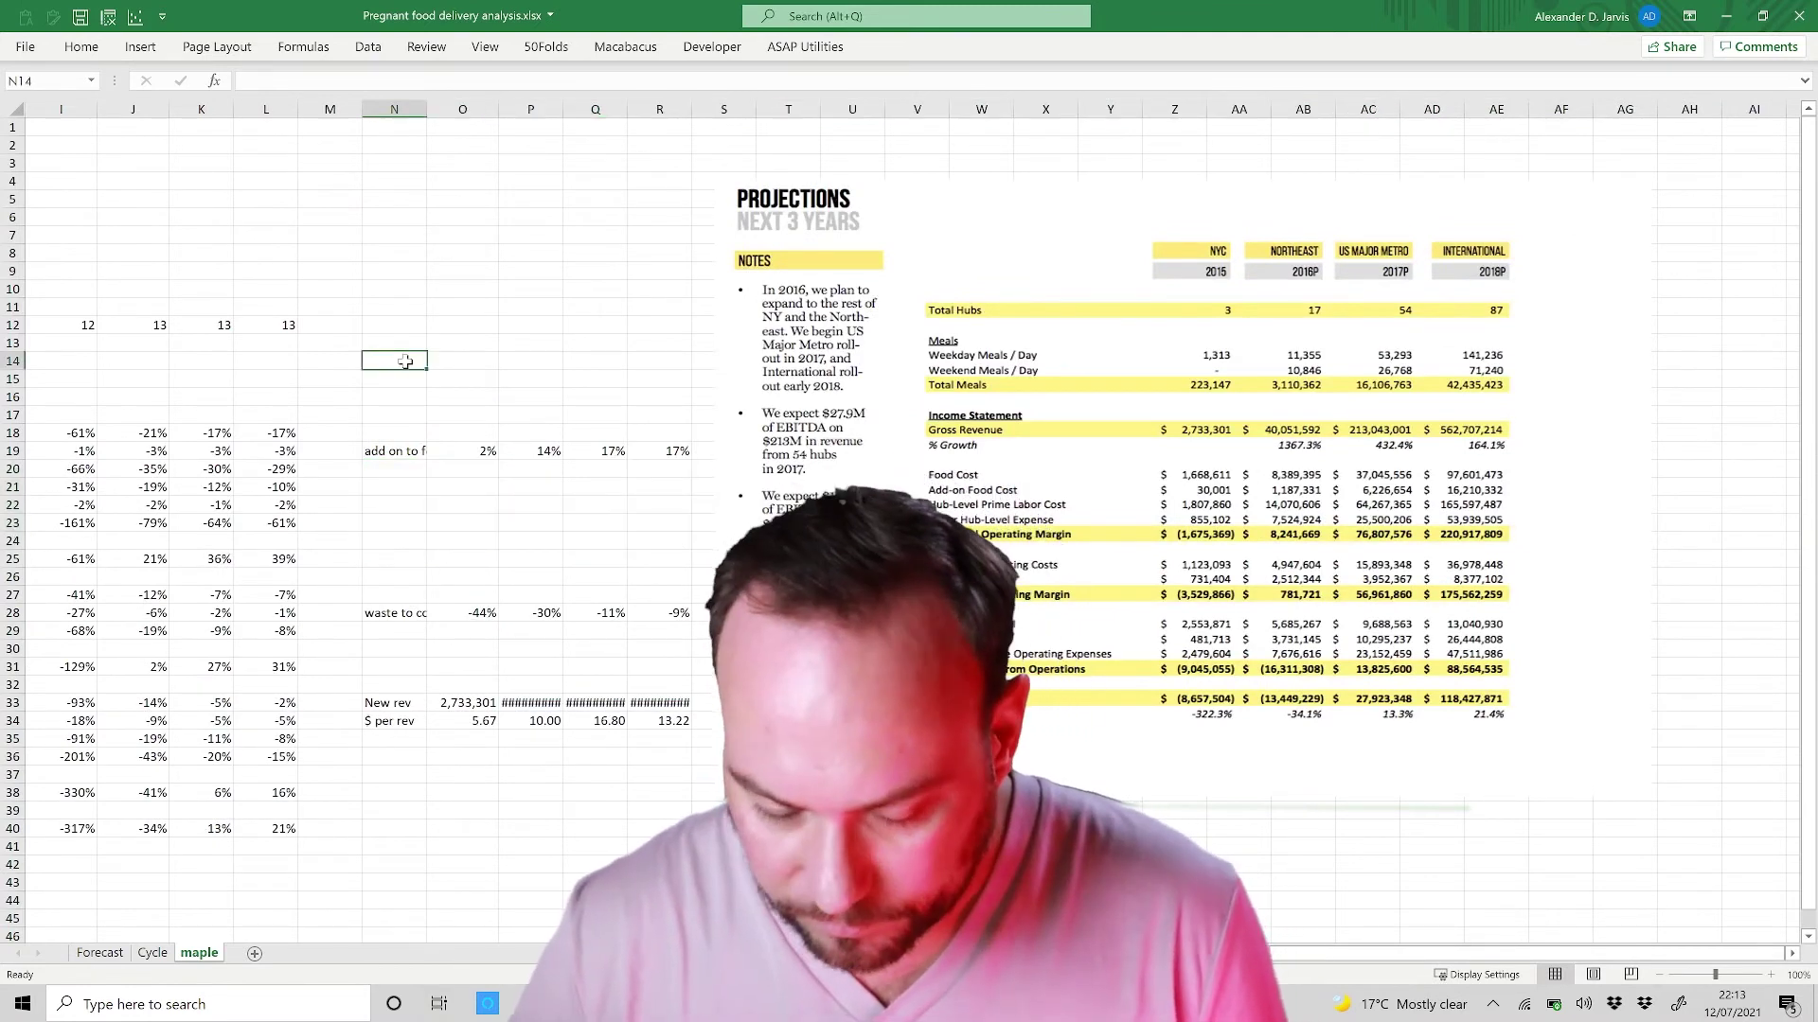
pyautogui.press('Home')
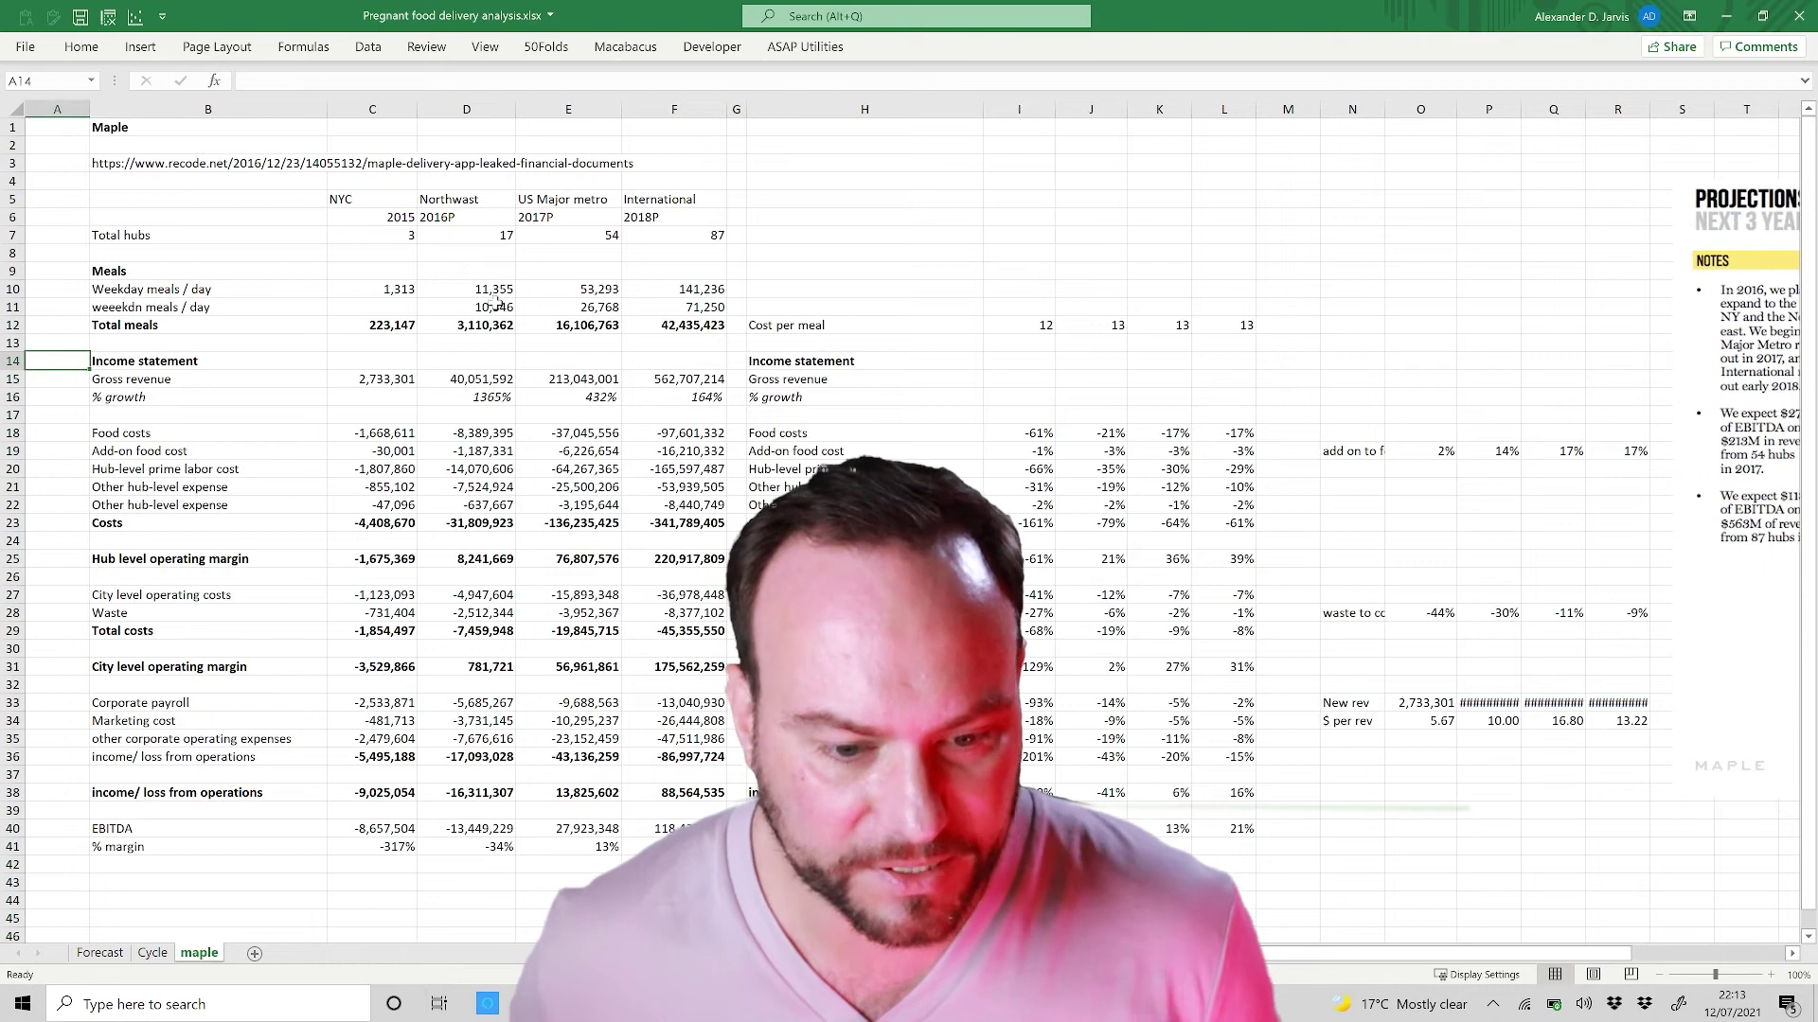
pyautogui.moveTo(405, 289); pyautogui.dragTo(1286, 814)
pyautogui.click(1163, 775)
pyautogui.click(568, 738)
pyautogui.click(443, 736)
pyautogui.click(1091, 722)
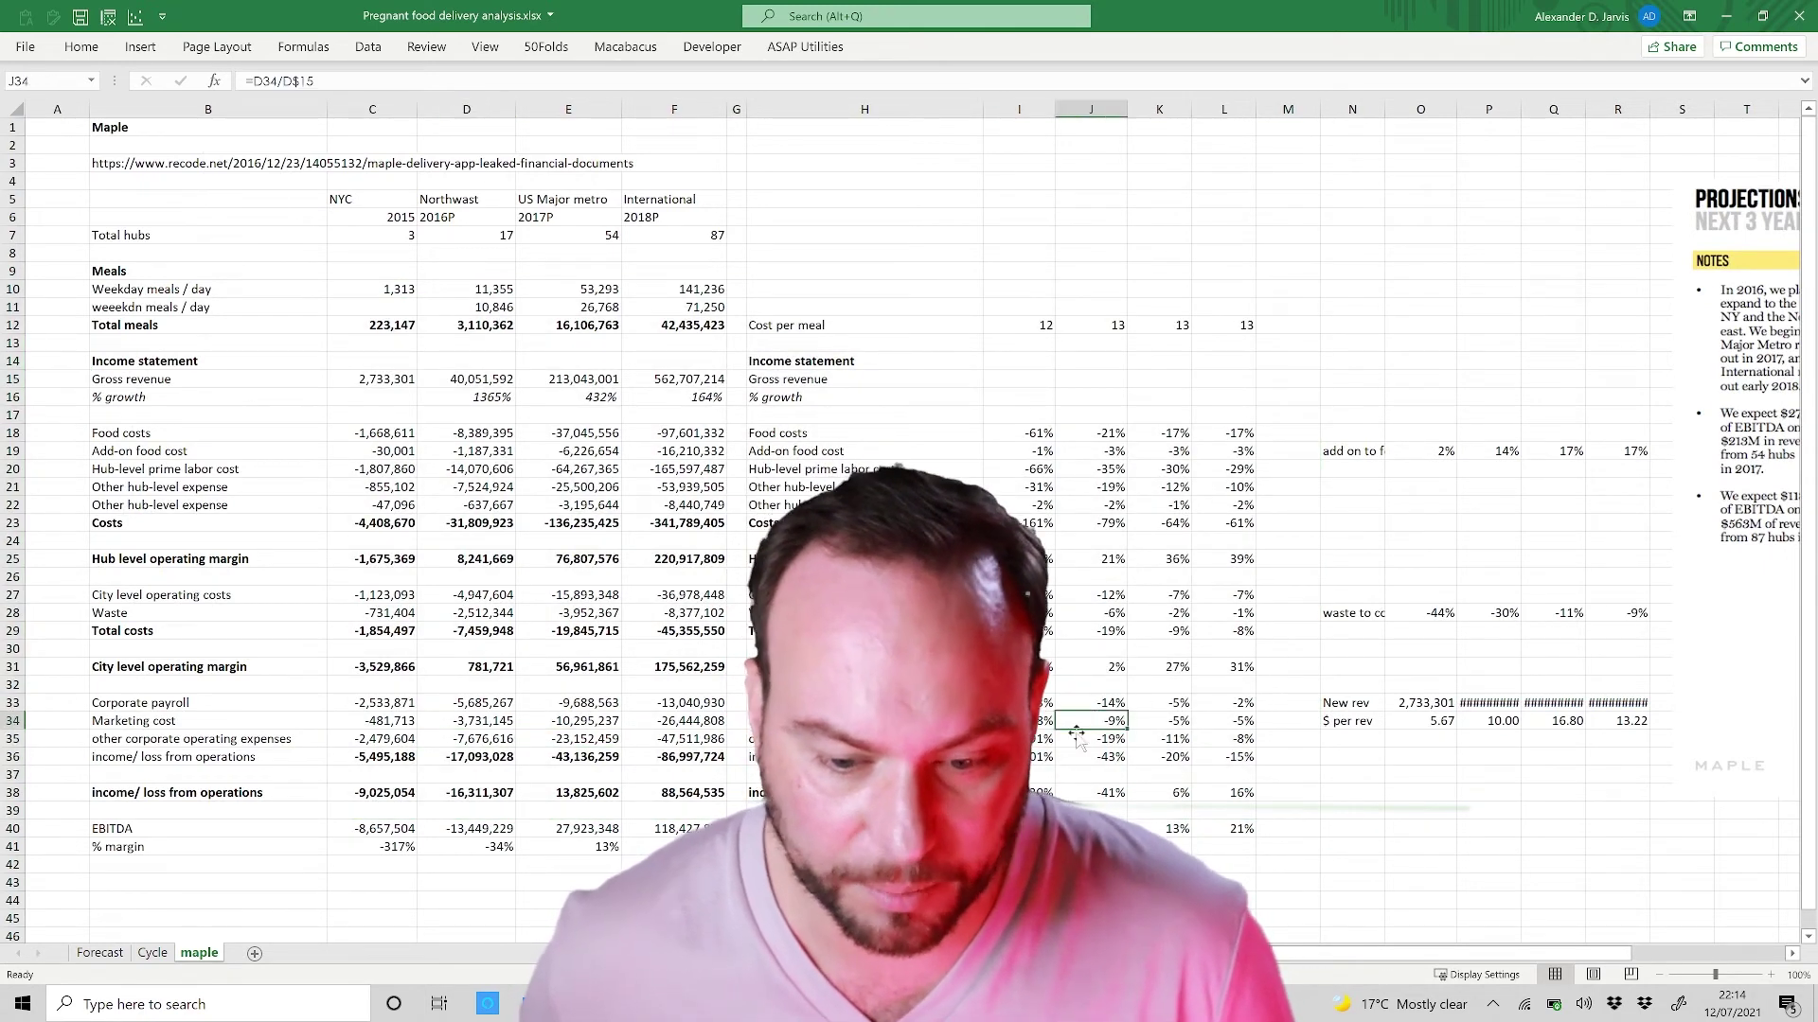
# Step: Apply 50Folds sheet autocolouring to the Forecast sheet
pyautogui.click(100, 953)
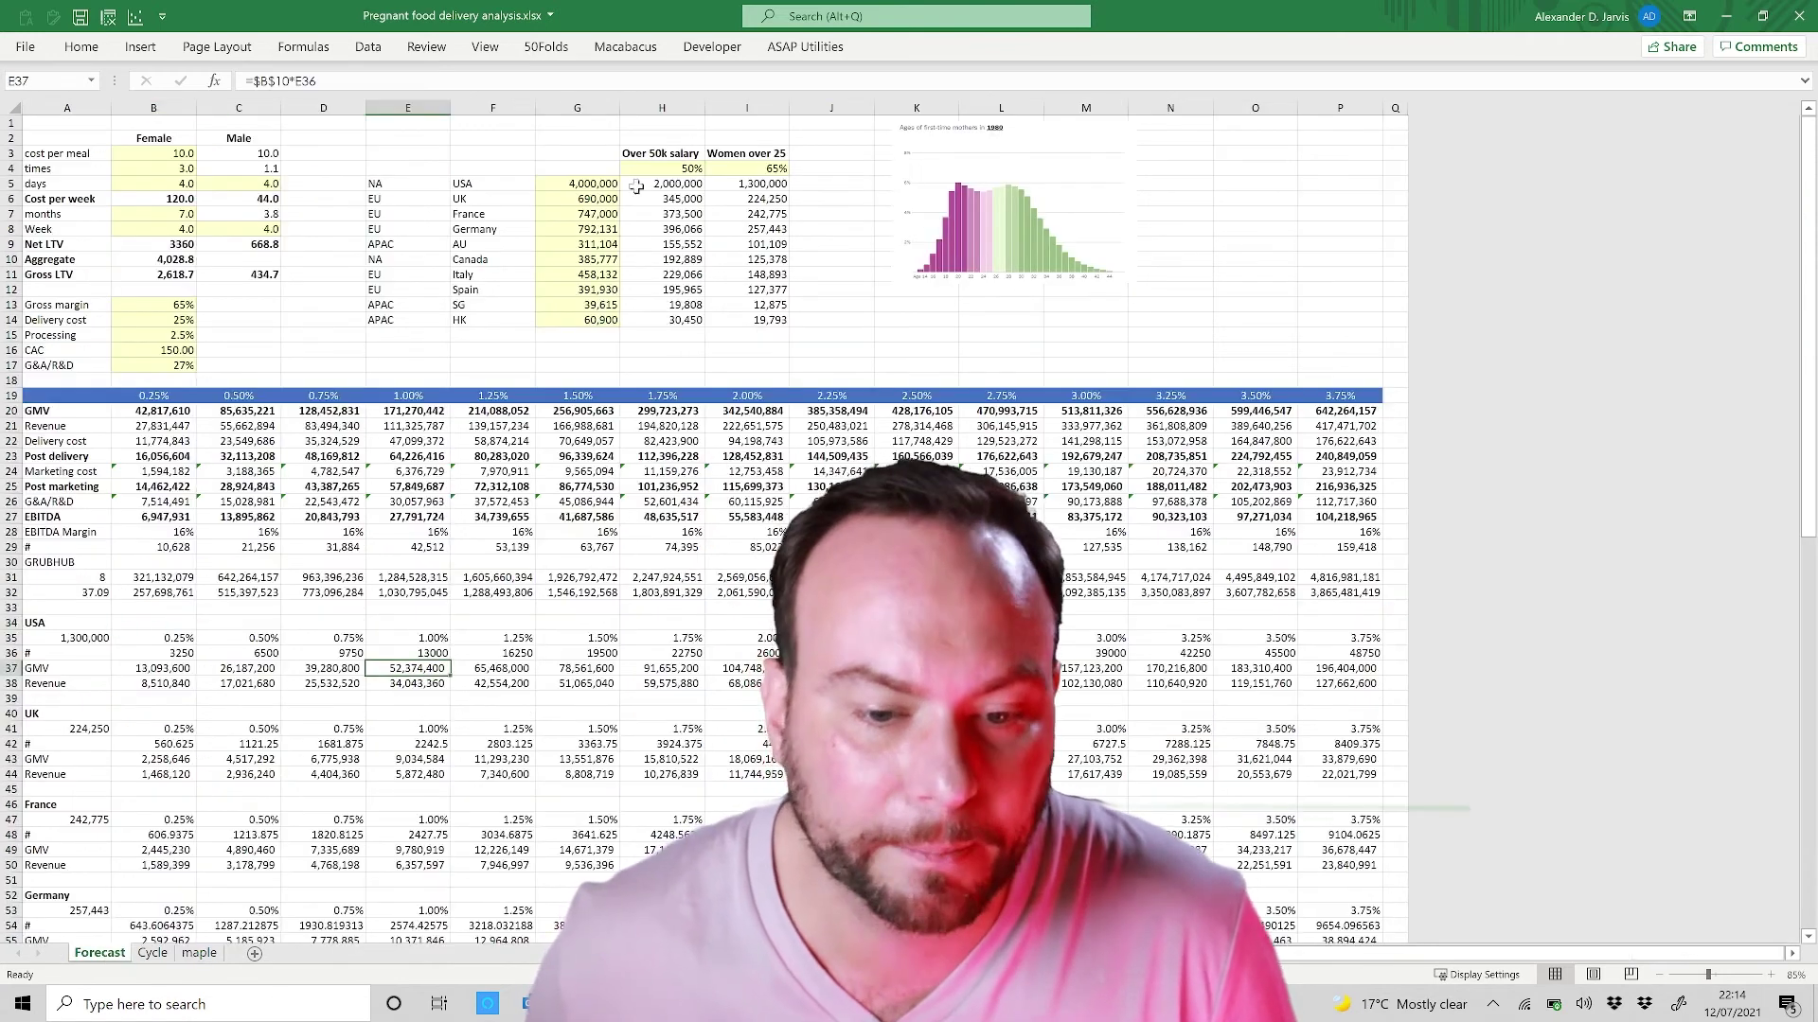
pyautogui.click(547, 49)
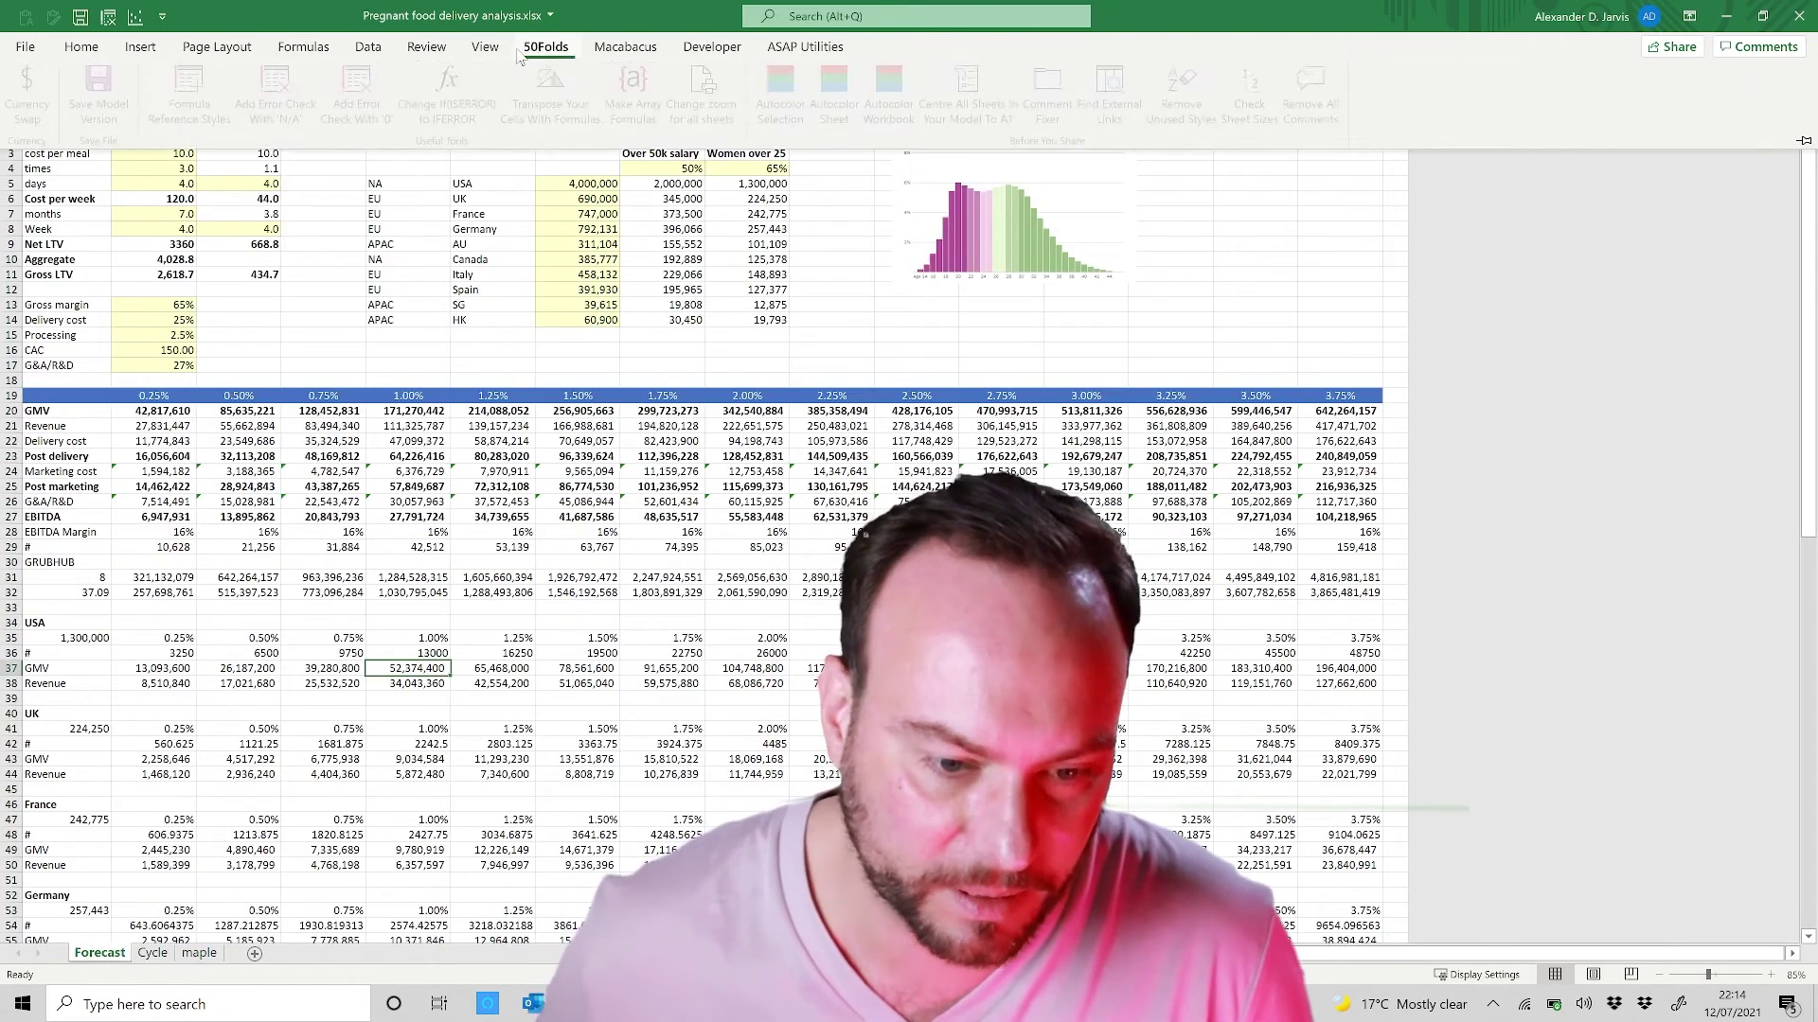
pyautogui.click(821, 106)
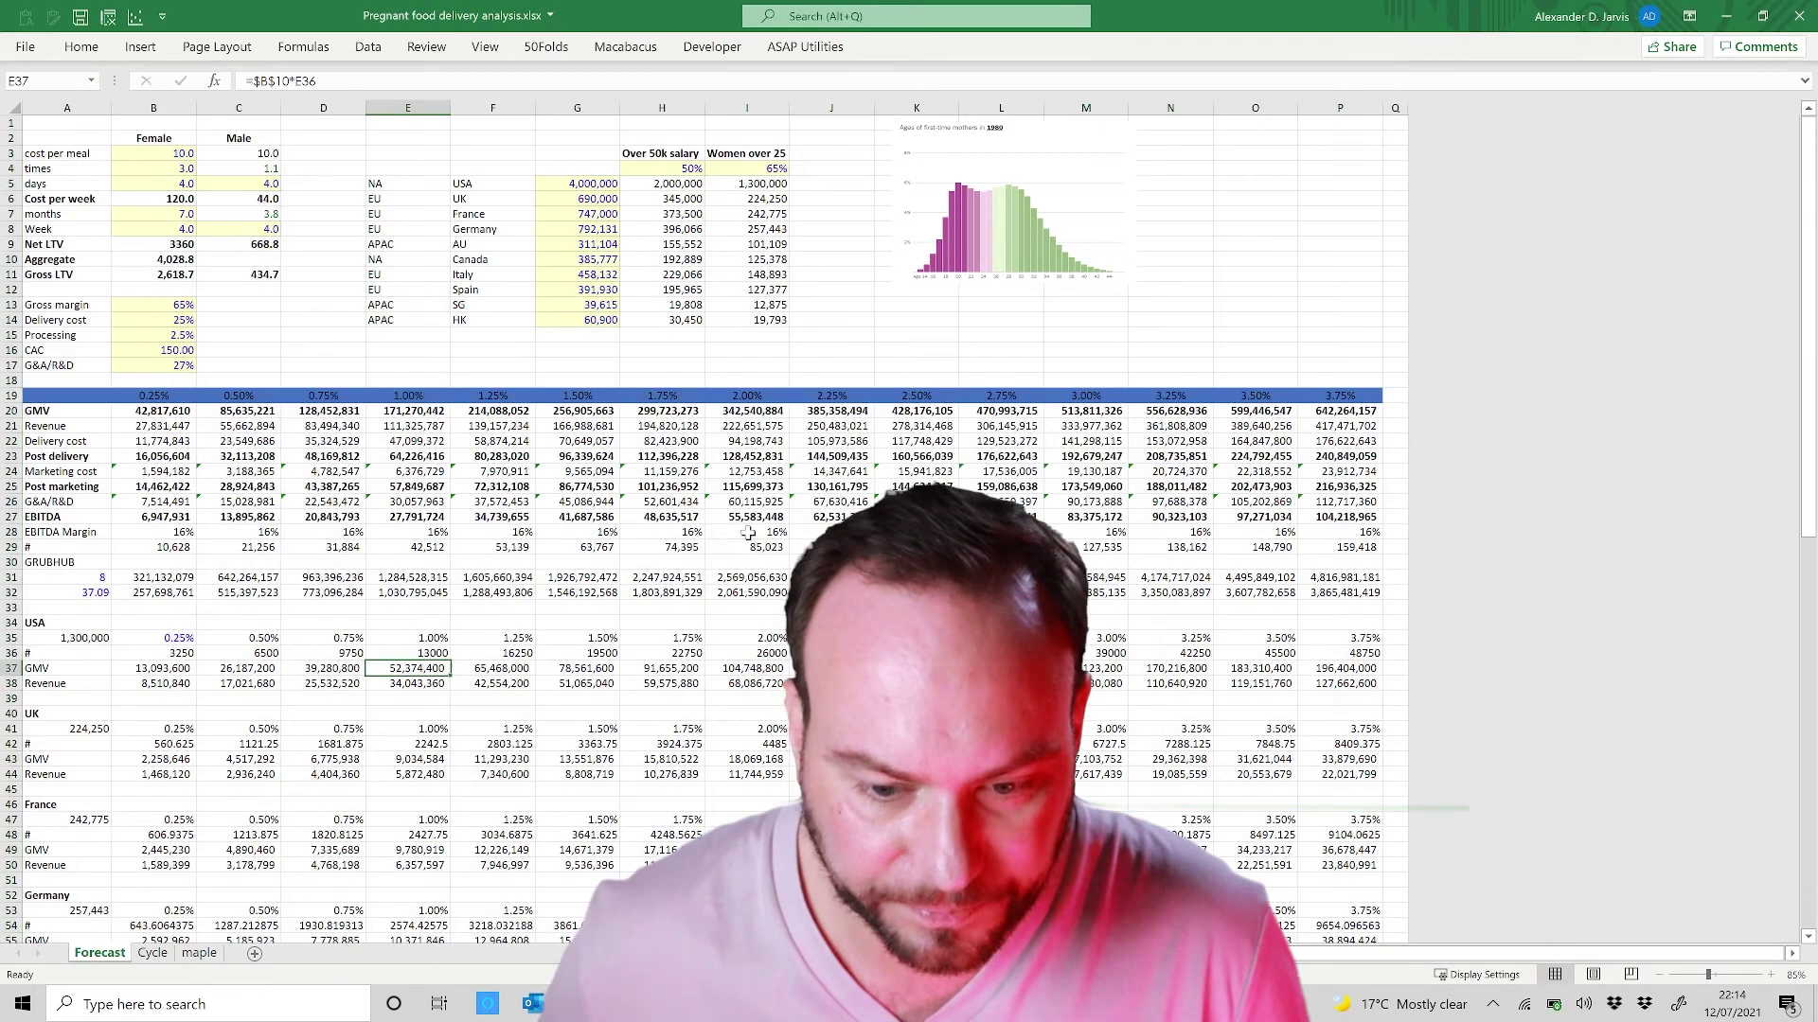
# Step: Check the autocoloured cells on the Forecast sheet, including the USA percentage in B35, the cost per meal and the country inputs
pyautogui.click(426, 506)
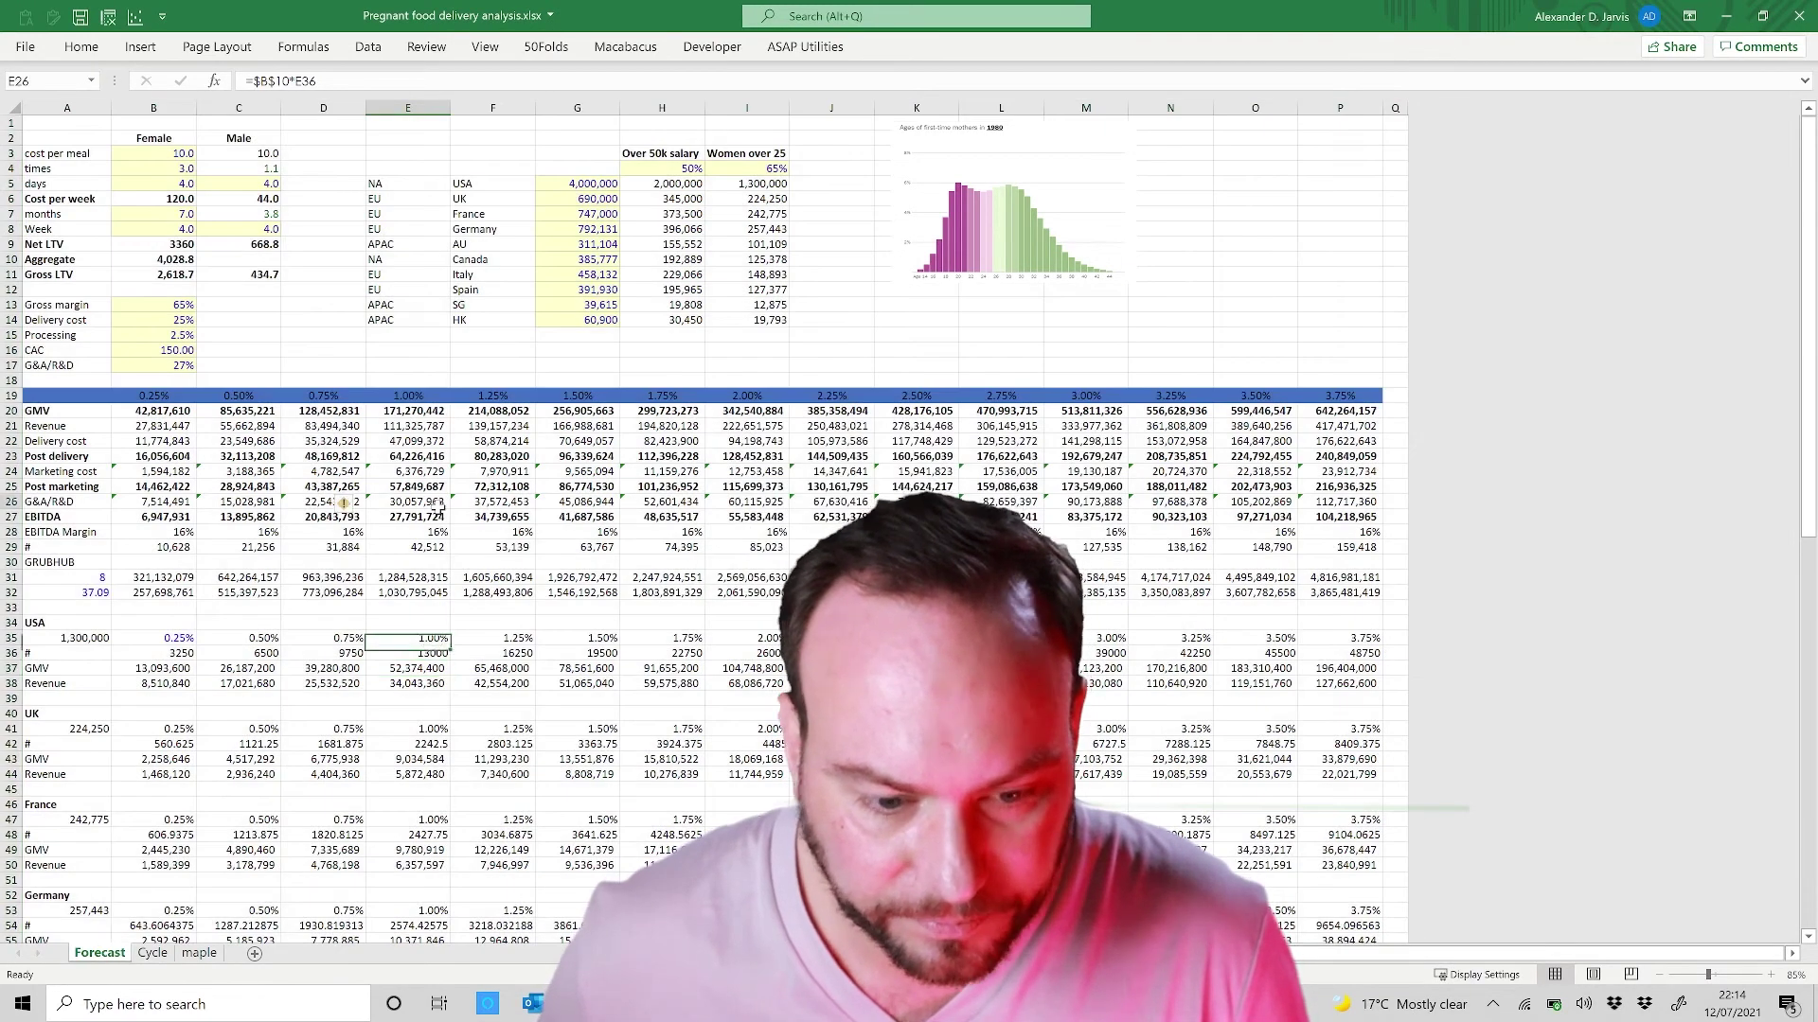
pyautogui.scroll(-4, 327, 502)
pyautogui.moveTo(99, 397); pyautogui.dragTo(125, 413)
pyautogui.click(169, 458)
pyautogui.scroll(-1, 256, 740)
pyautogui.scroll(5, 258, 741)
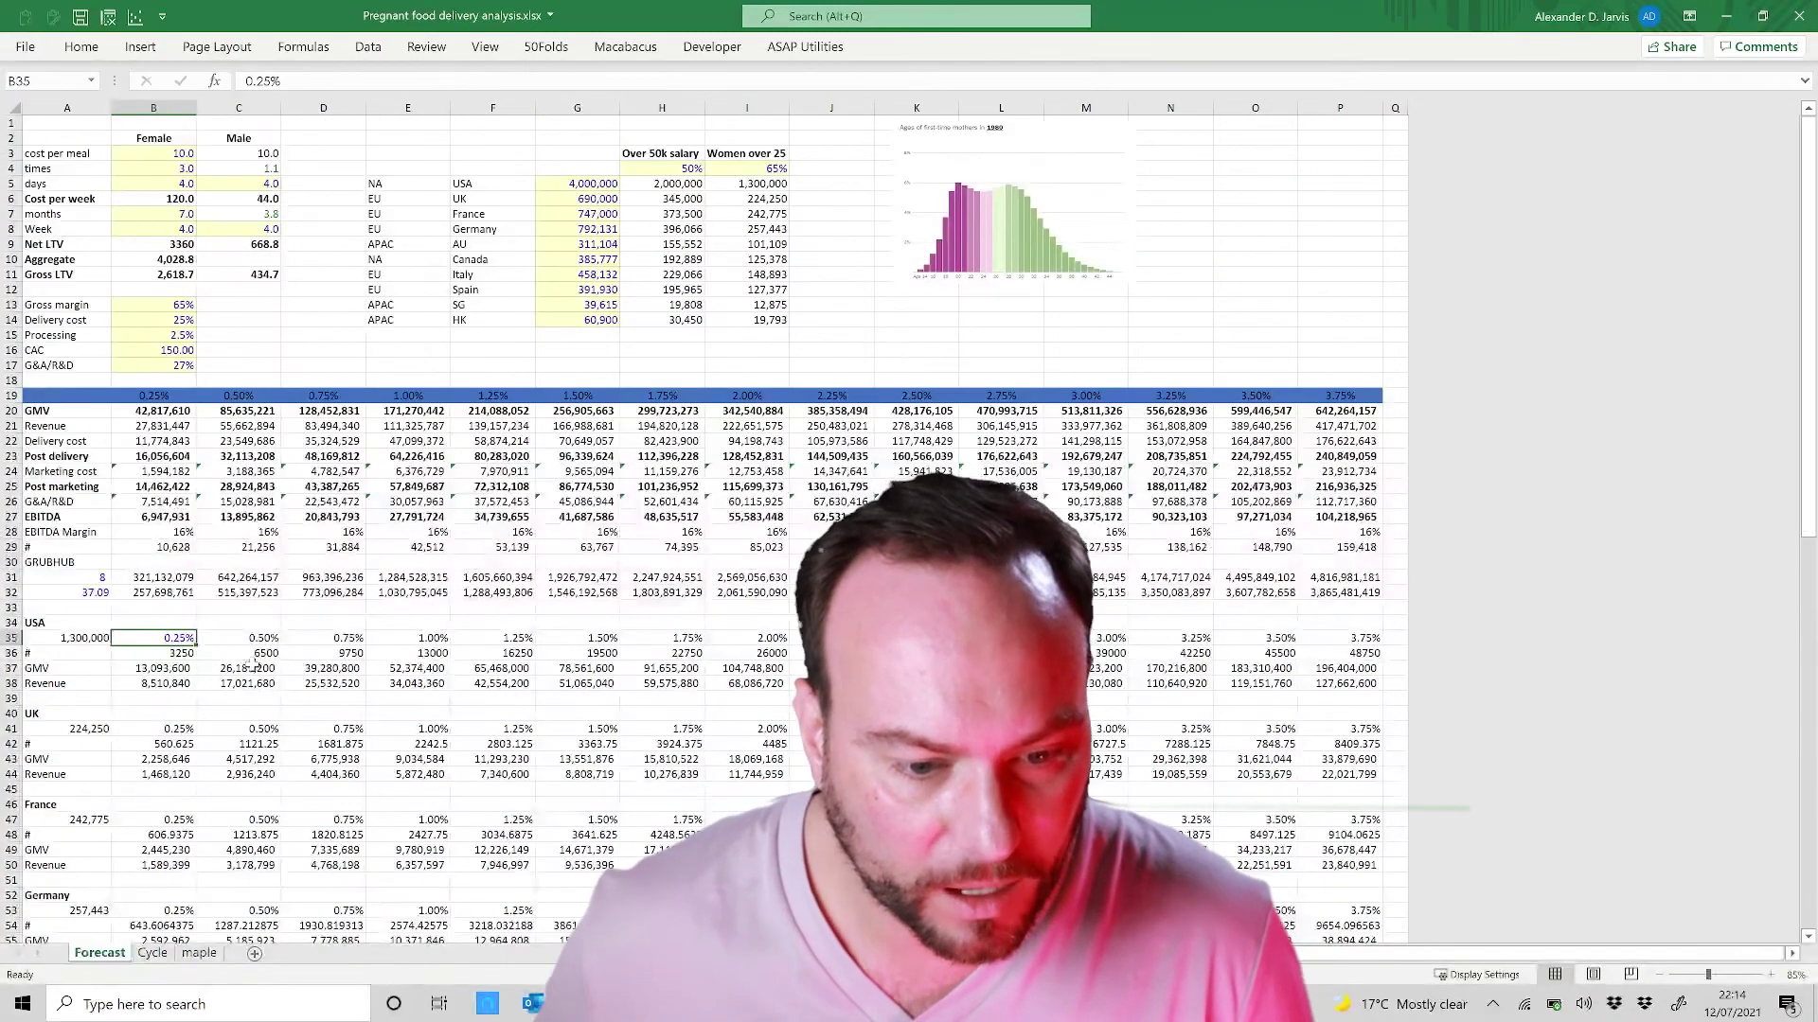
pyautogui.click(178, 336)
pyautogui.click(188, 156)
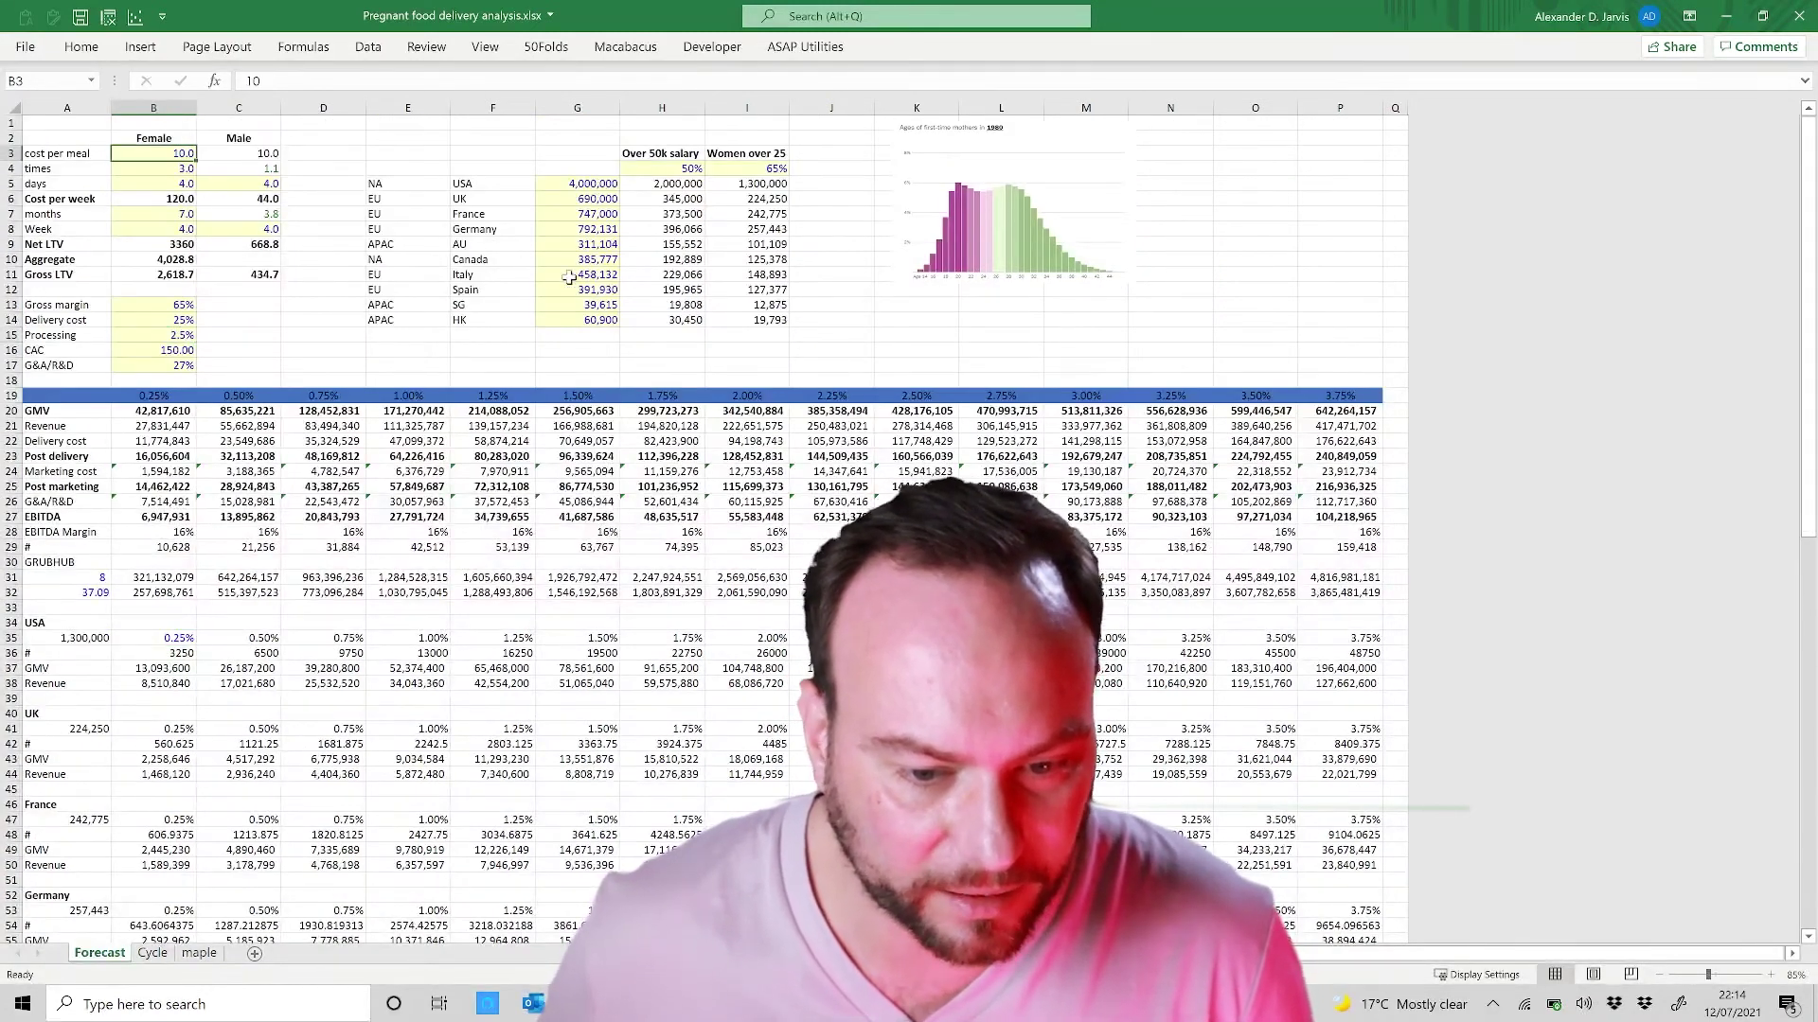
pyautogui.click(613, 247)
# Step: Set the font colour of the percentage headers in B19:P19 on the Forecast sheet to white
pyautogui.moveTo(132, 394); pyautogui.dragTo(1339, 393)
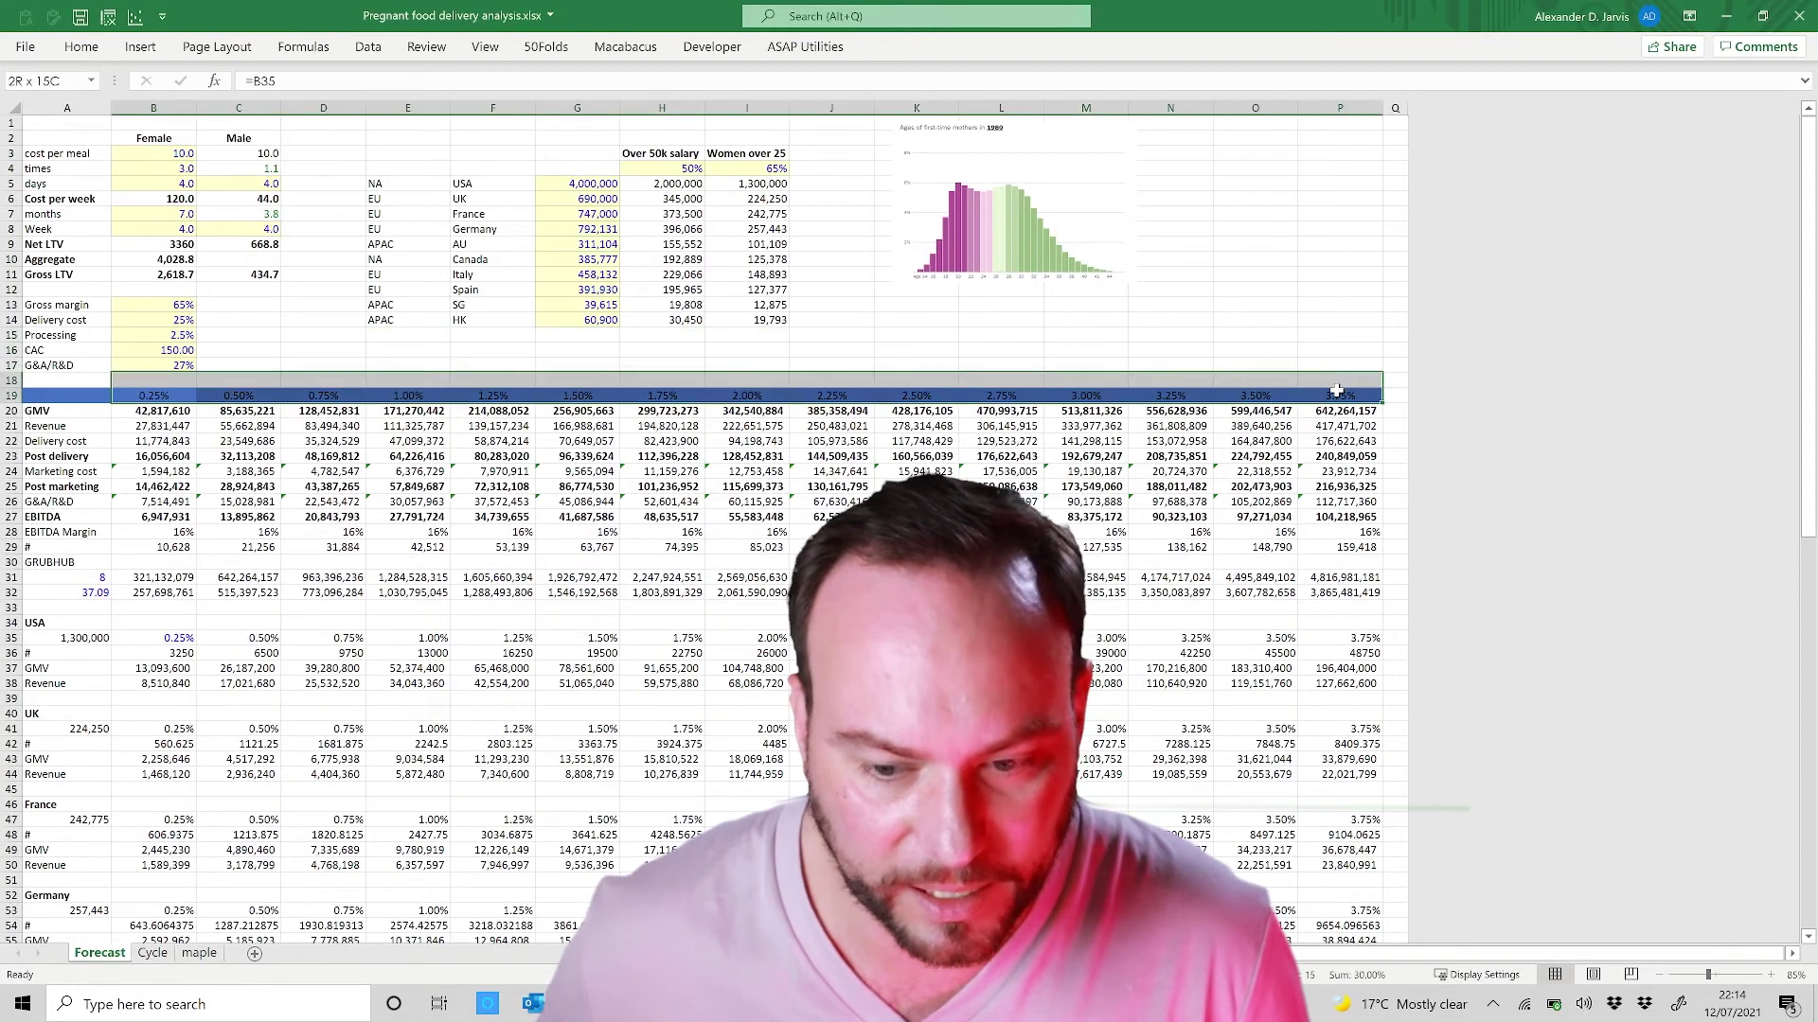
pyautogui.click(82, 47)
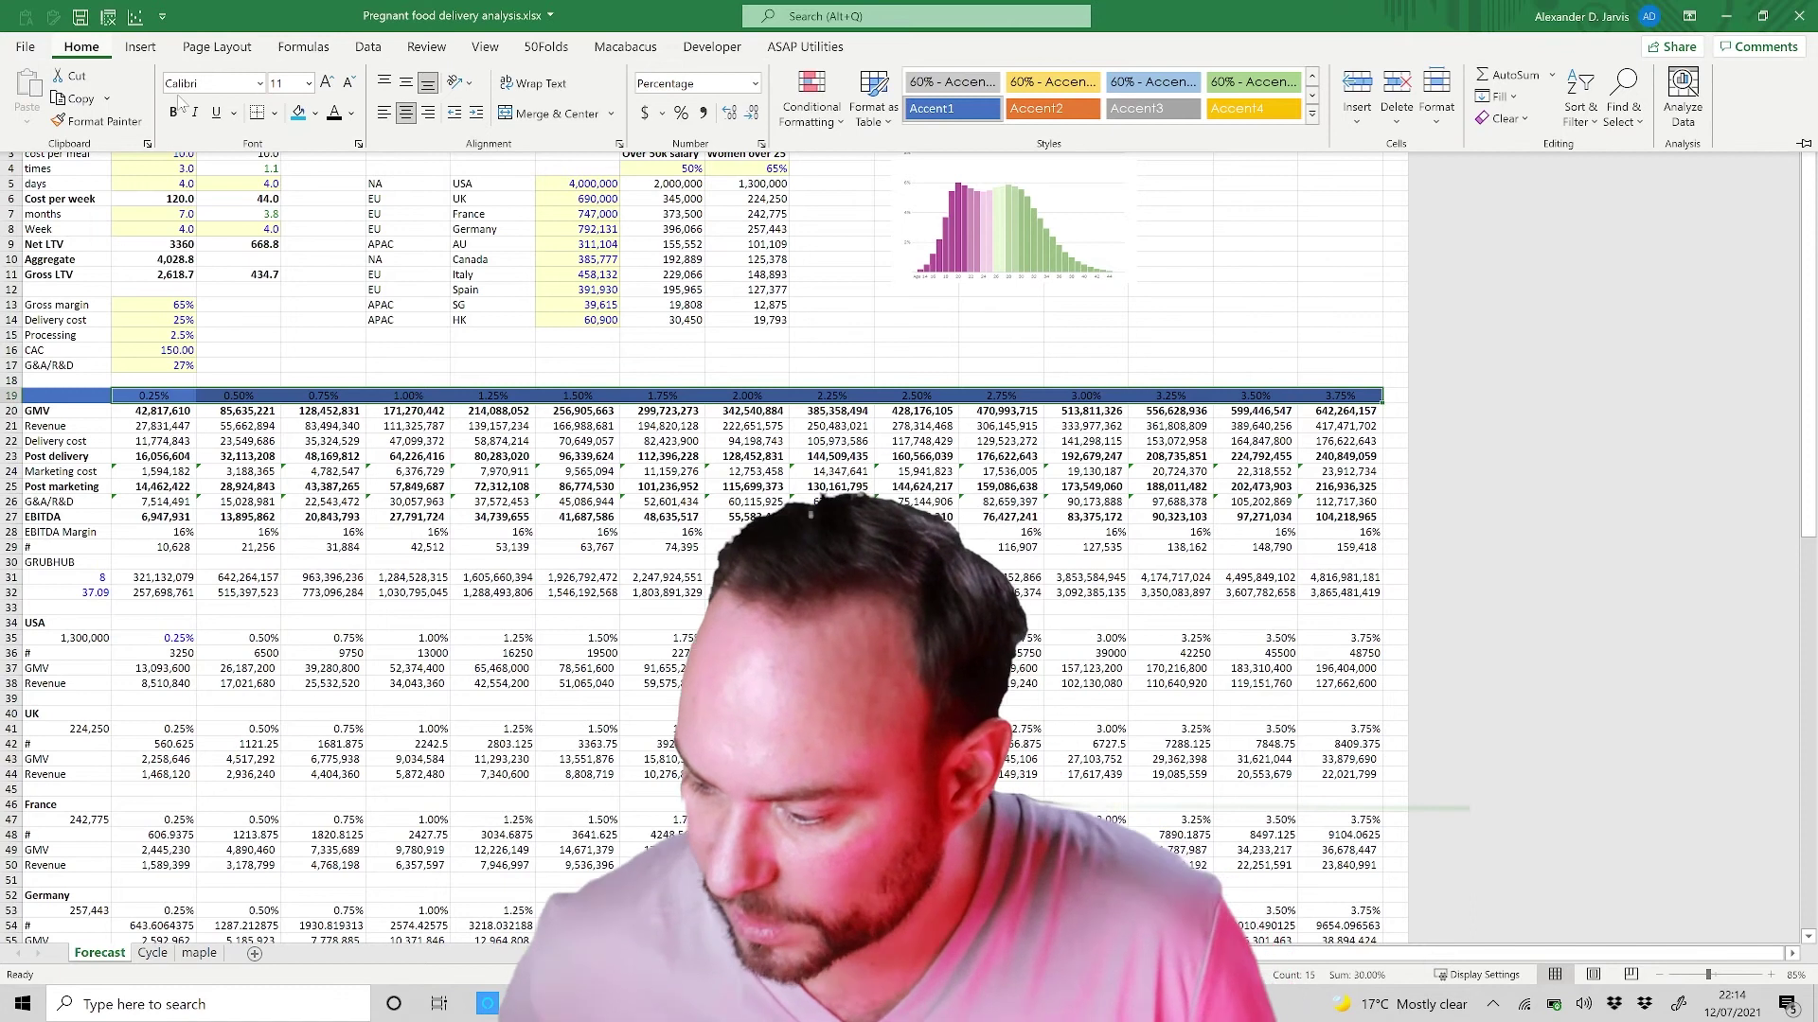
pyautogui.click(351, 112)
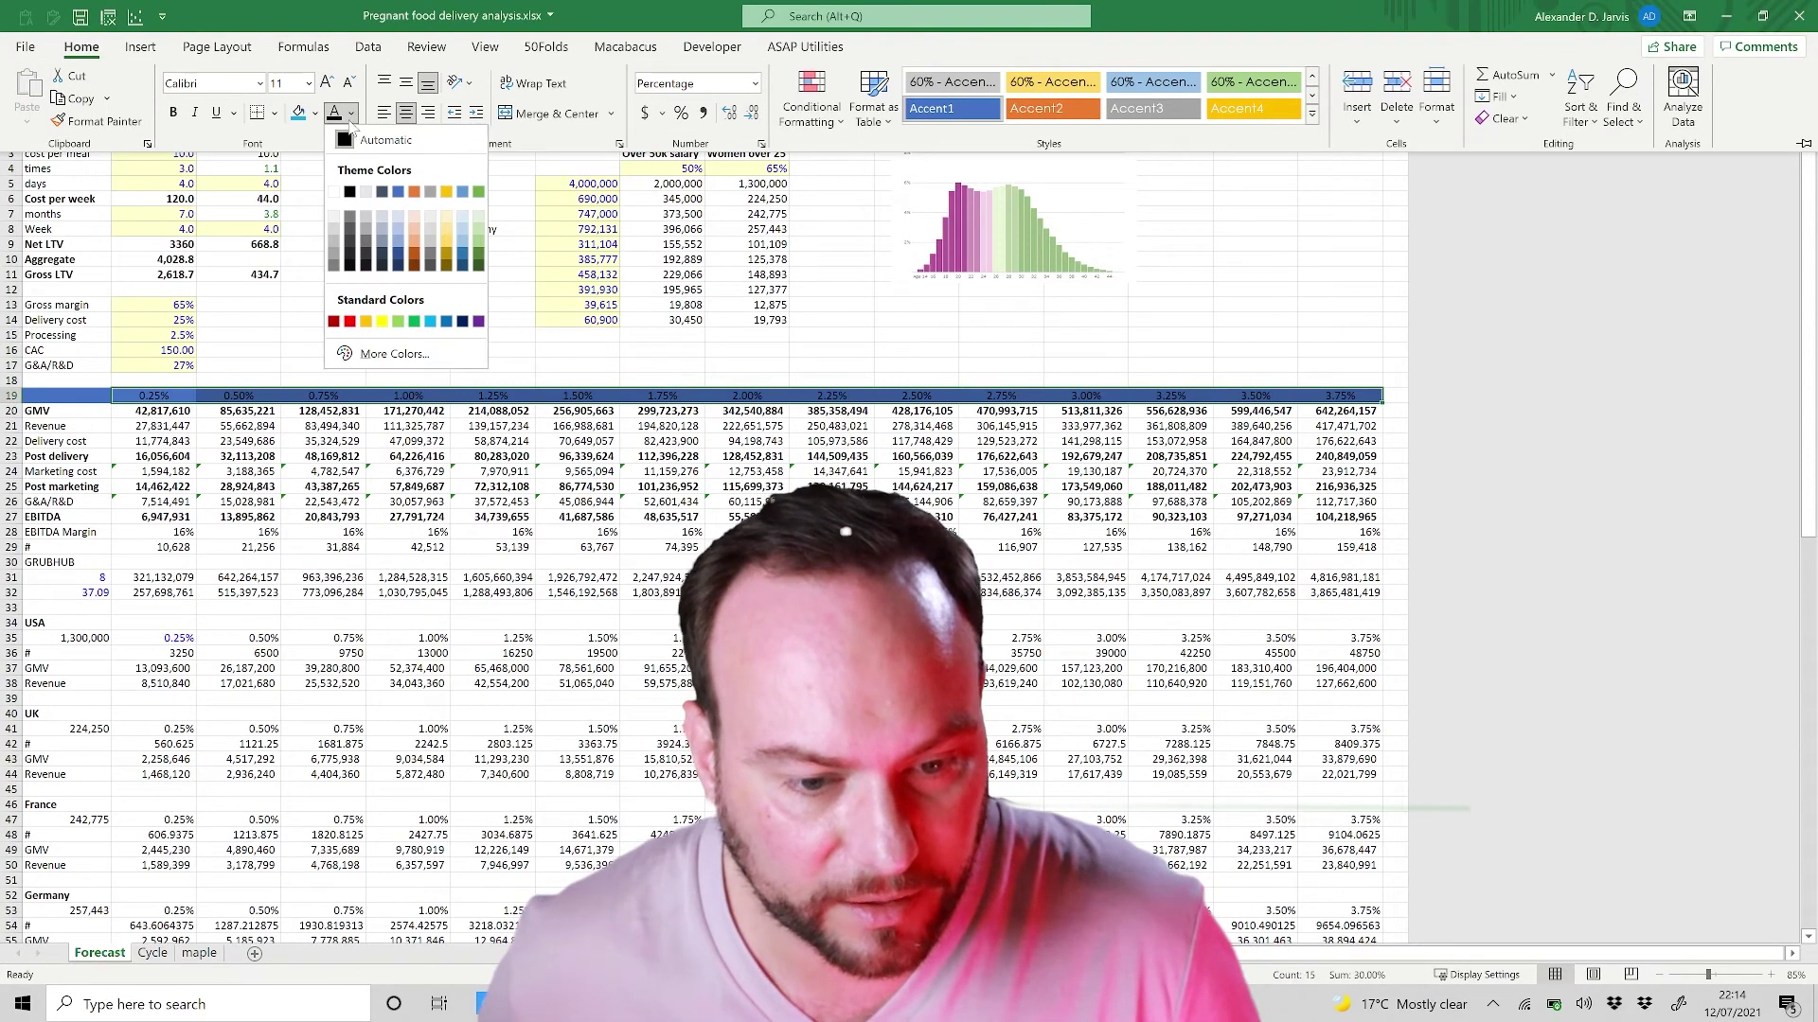
pyautogui.click(349, 193)
pyautogui.click(323, 562)
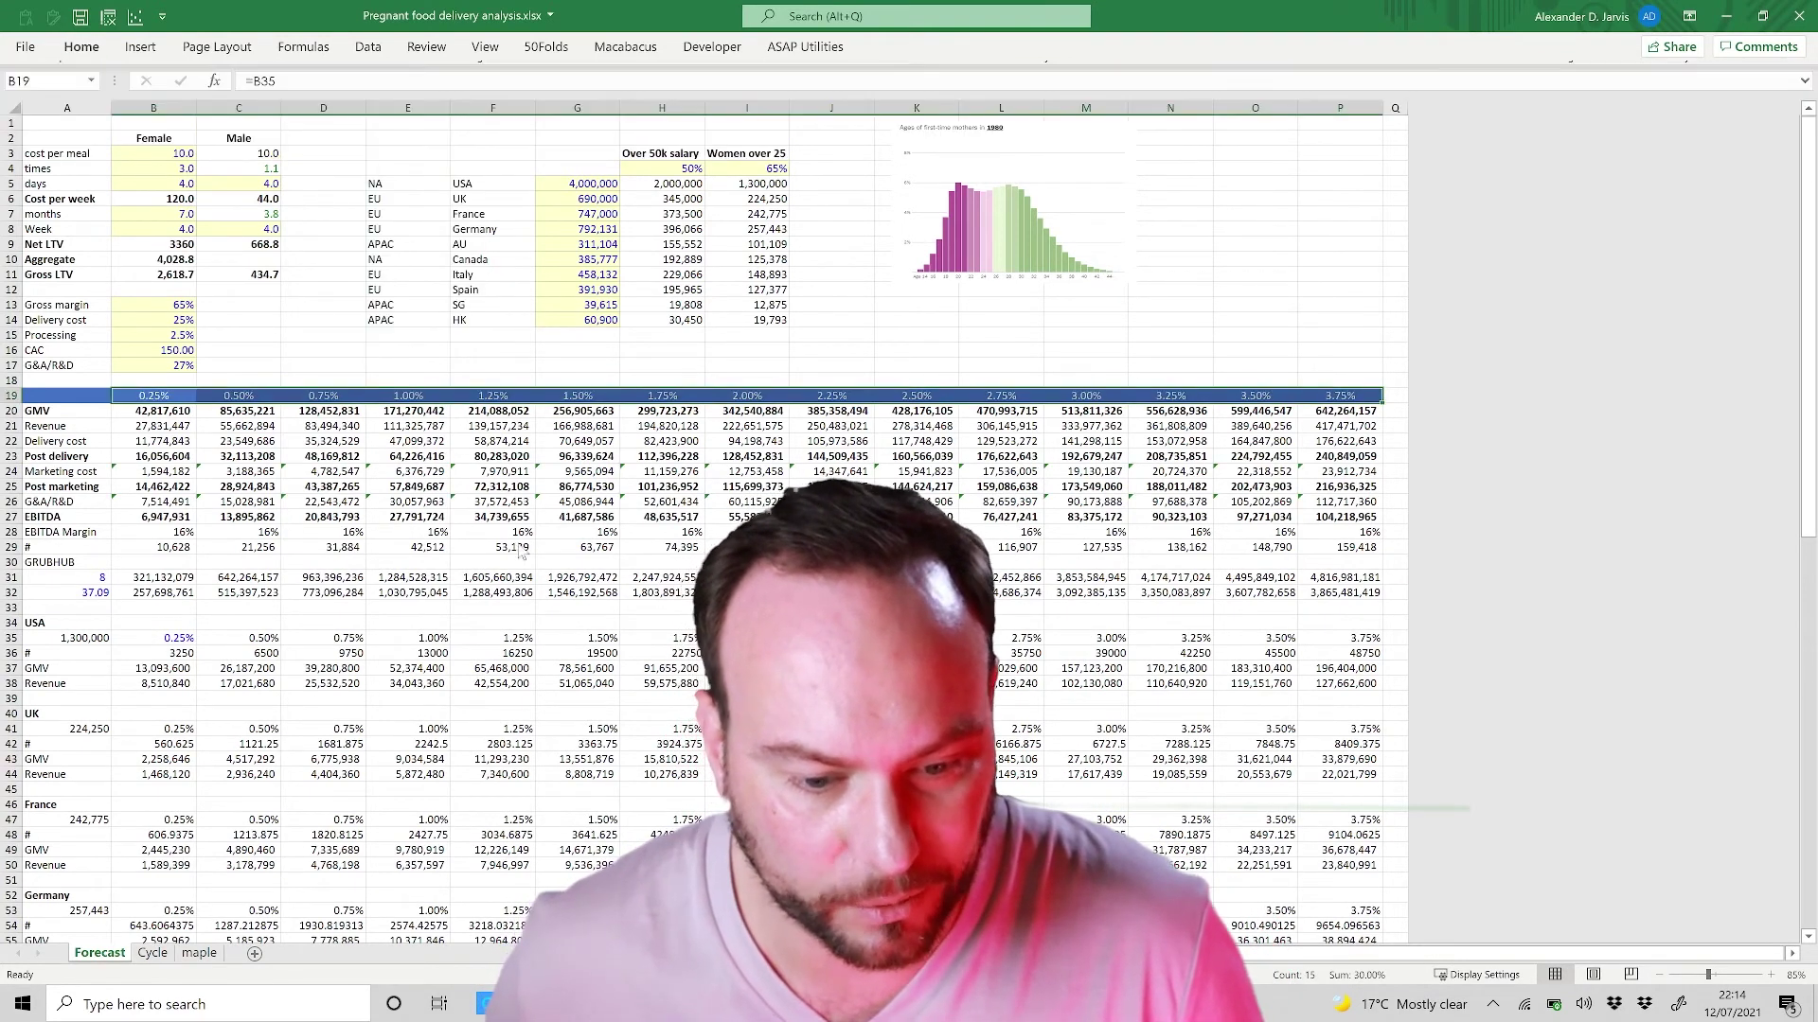
pyautogui.click(658, 607)
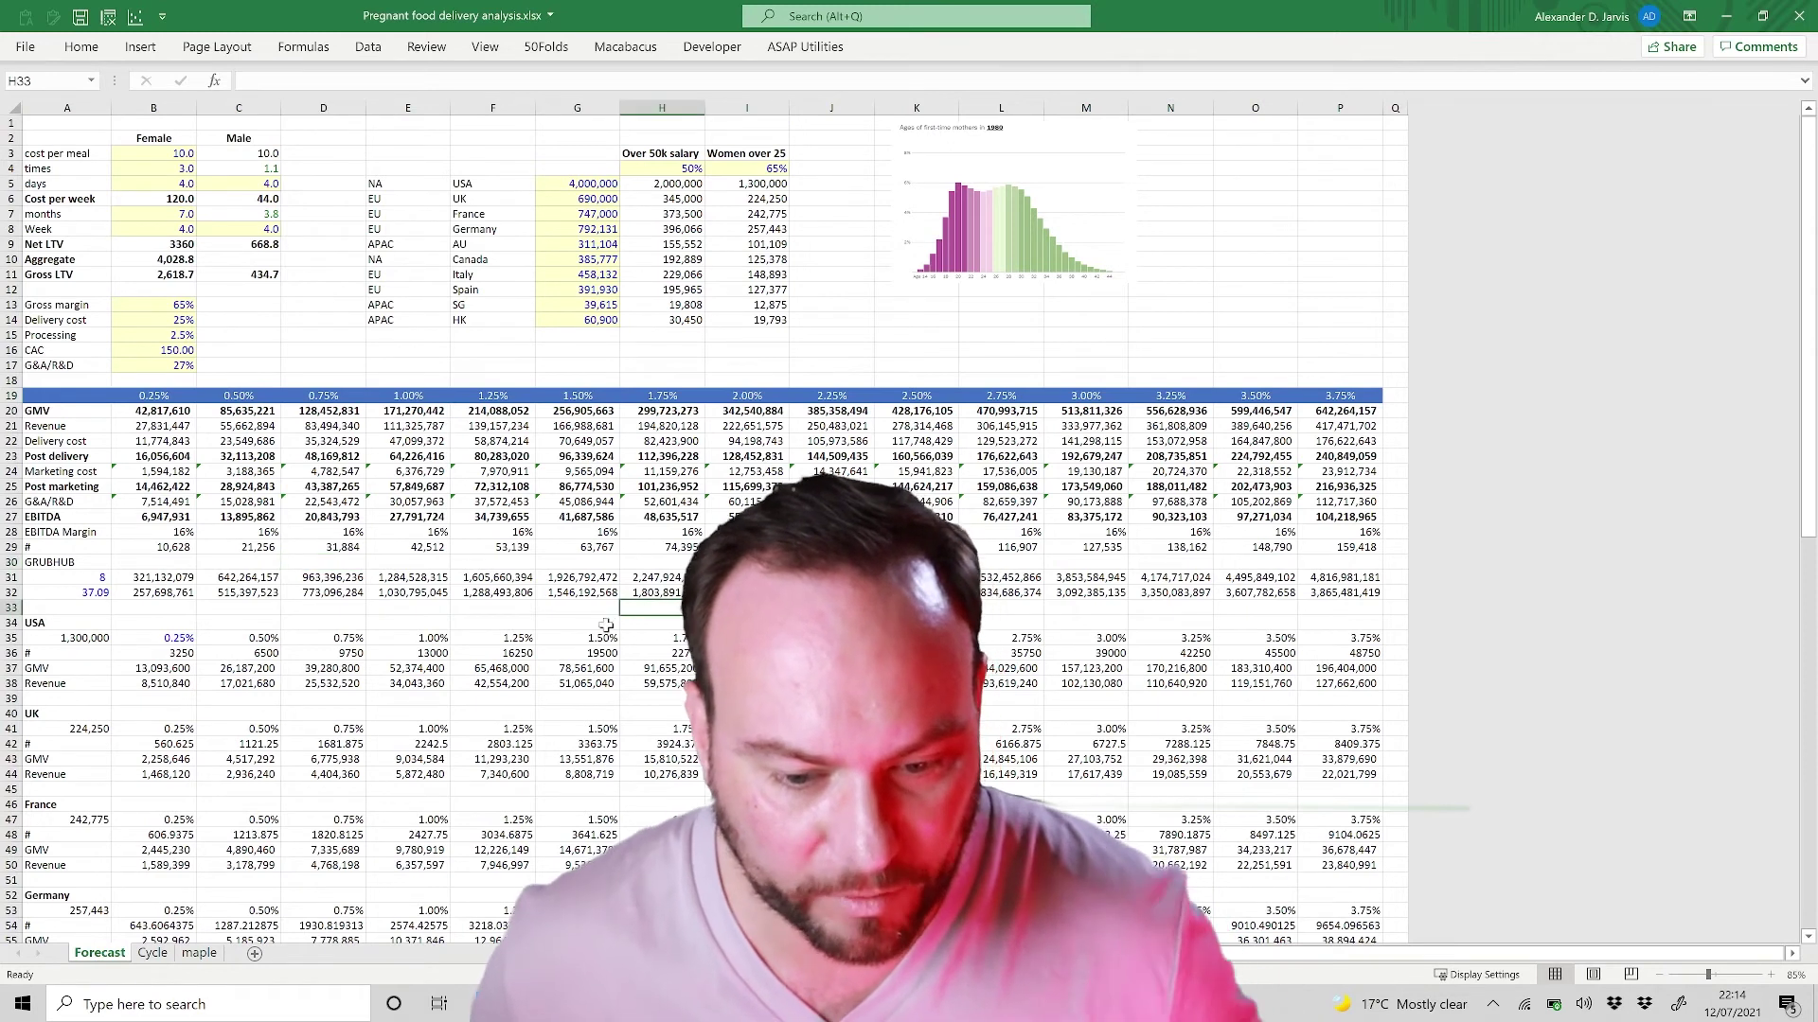
# Step: Inspect the Forecast sheet's EBITDA and Post marketing formulas, the Germany input in G8 and the USA percentage input in B35
pyautogui.click(431, 517)
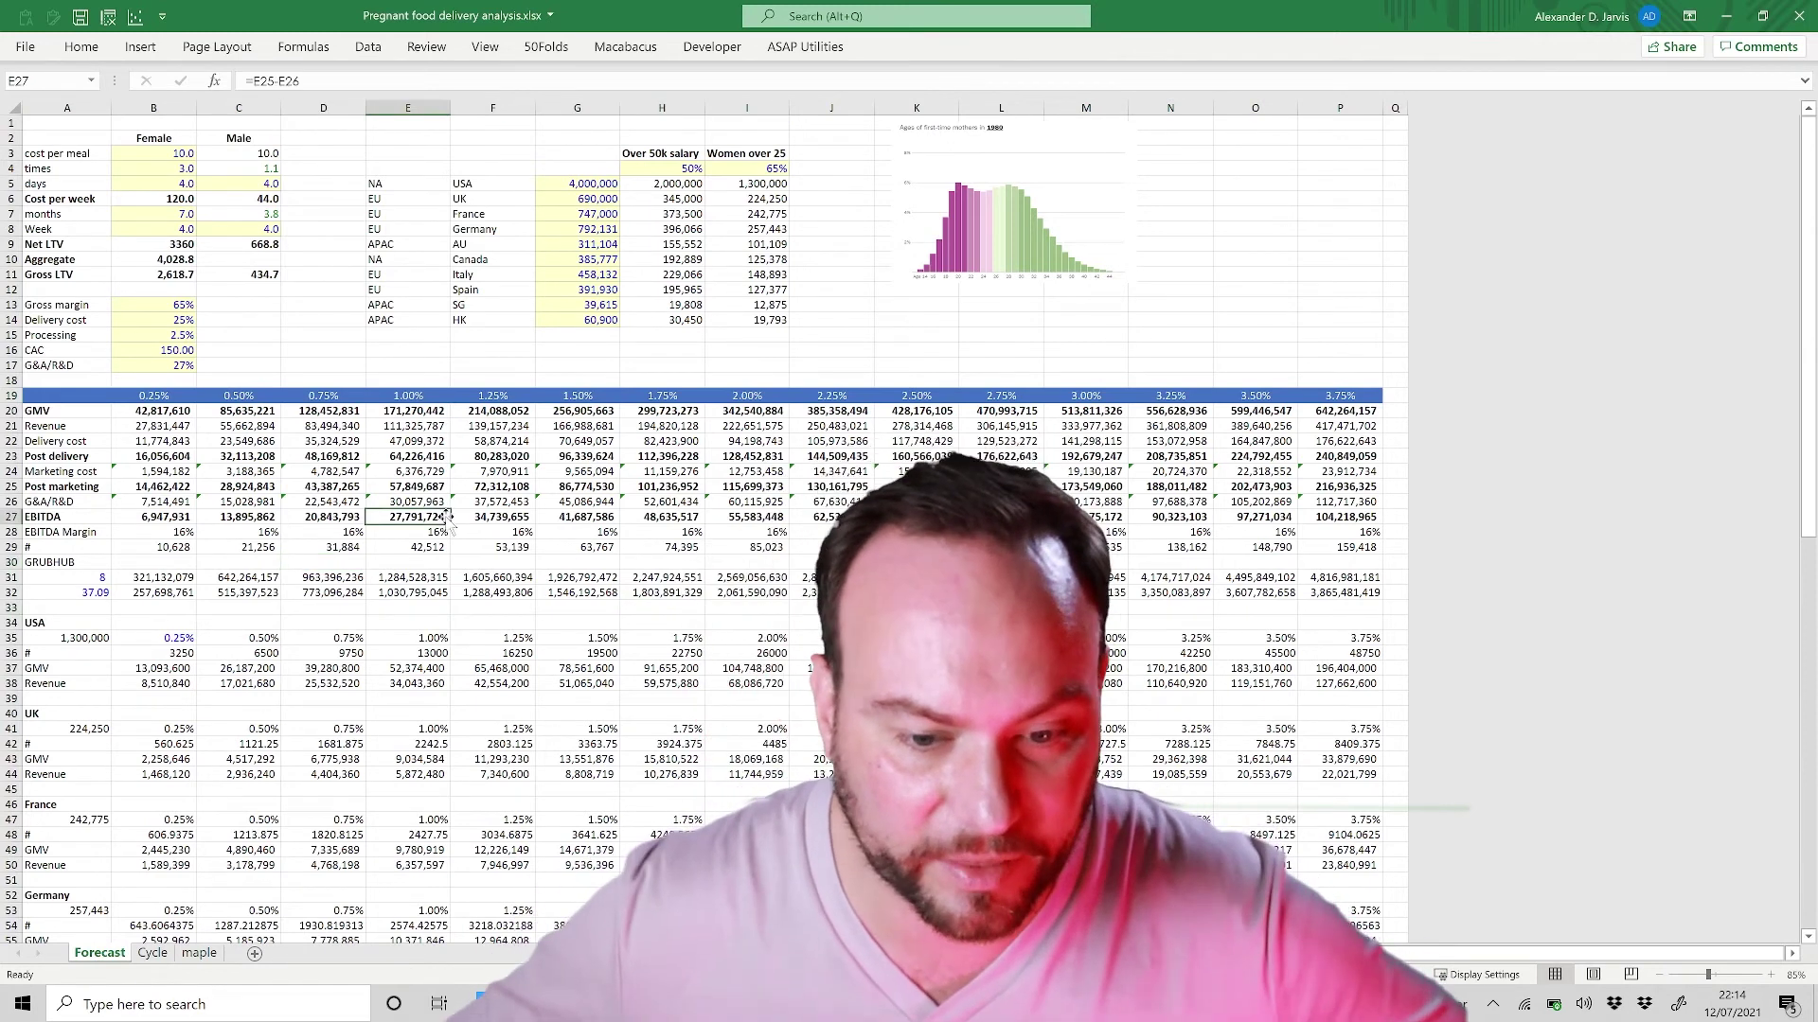
pyautogui.click(573, 380)
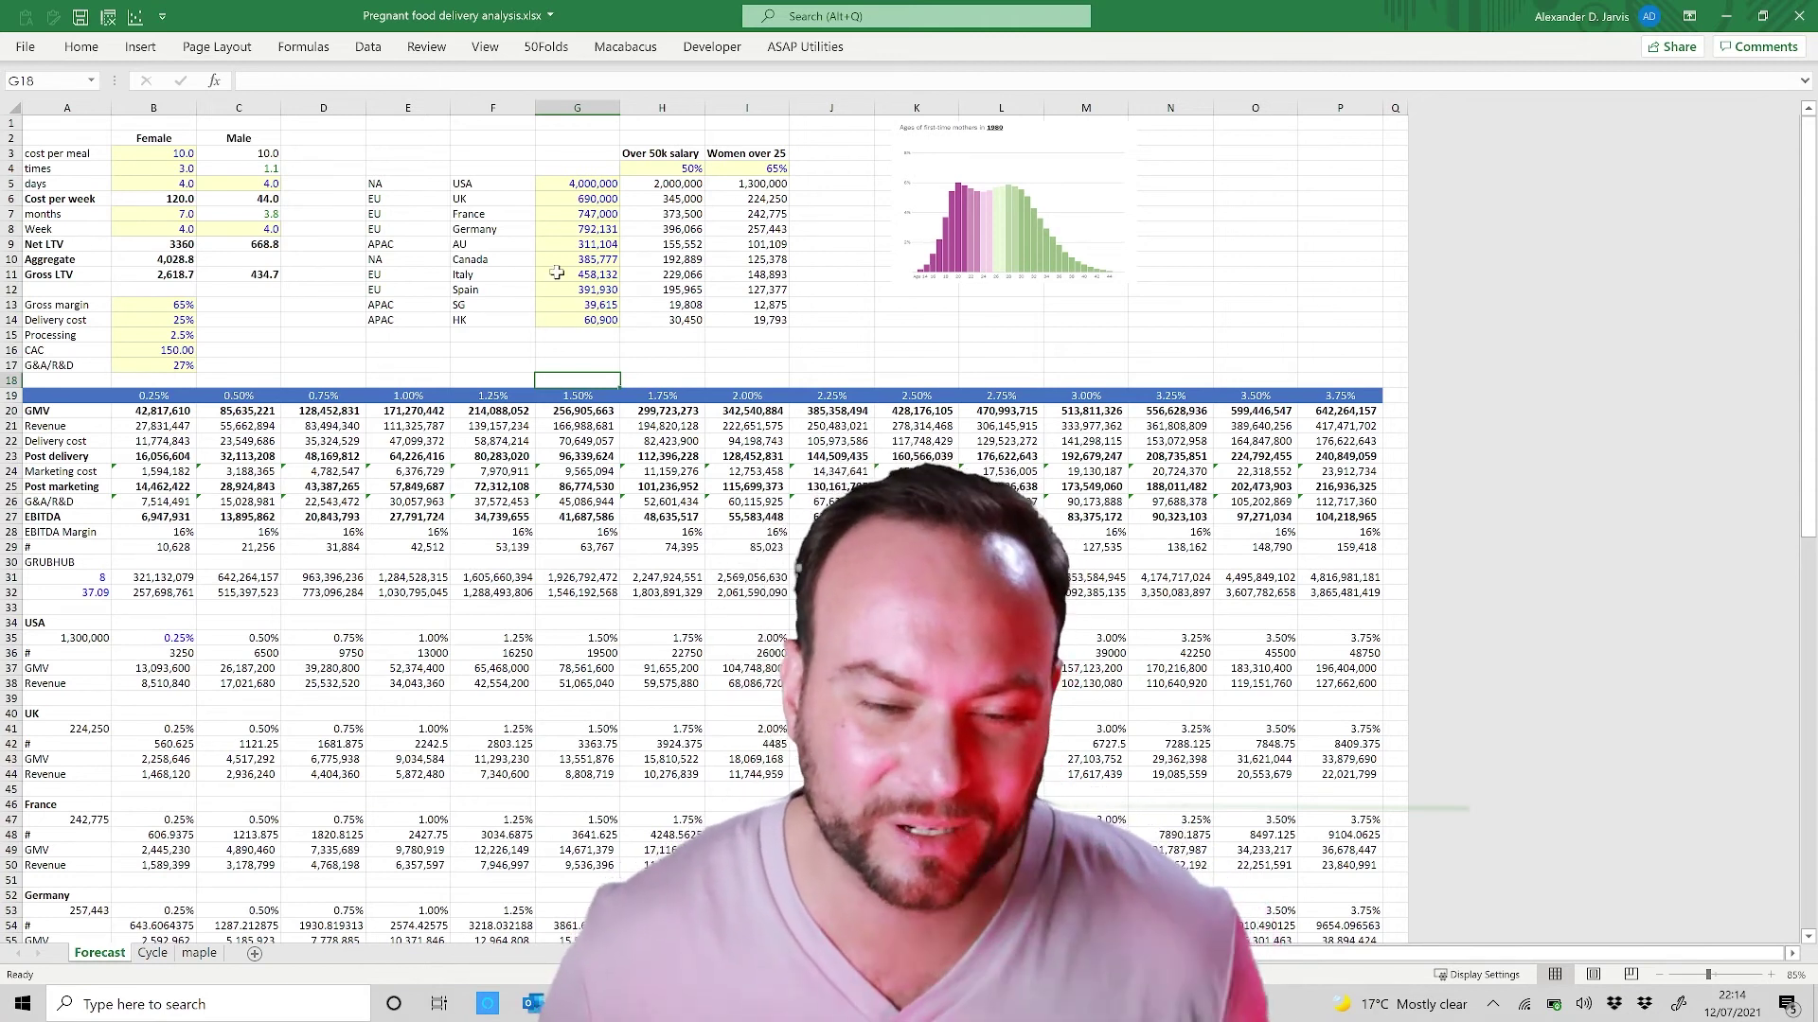
pyautogui.click(559, 229)
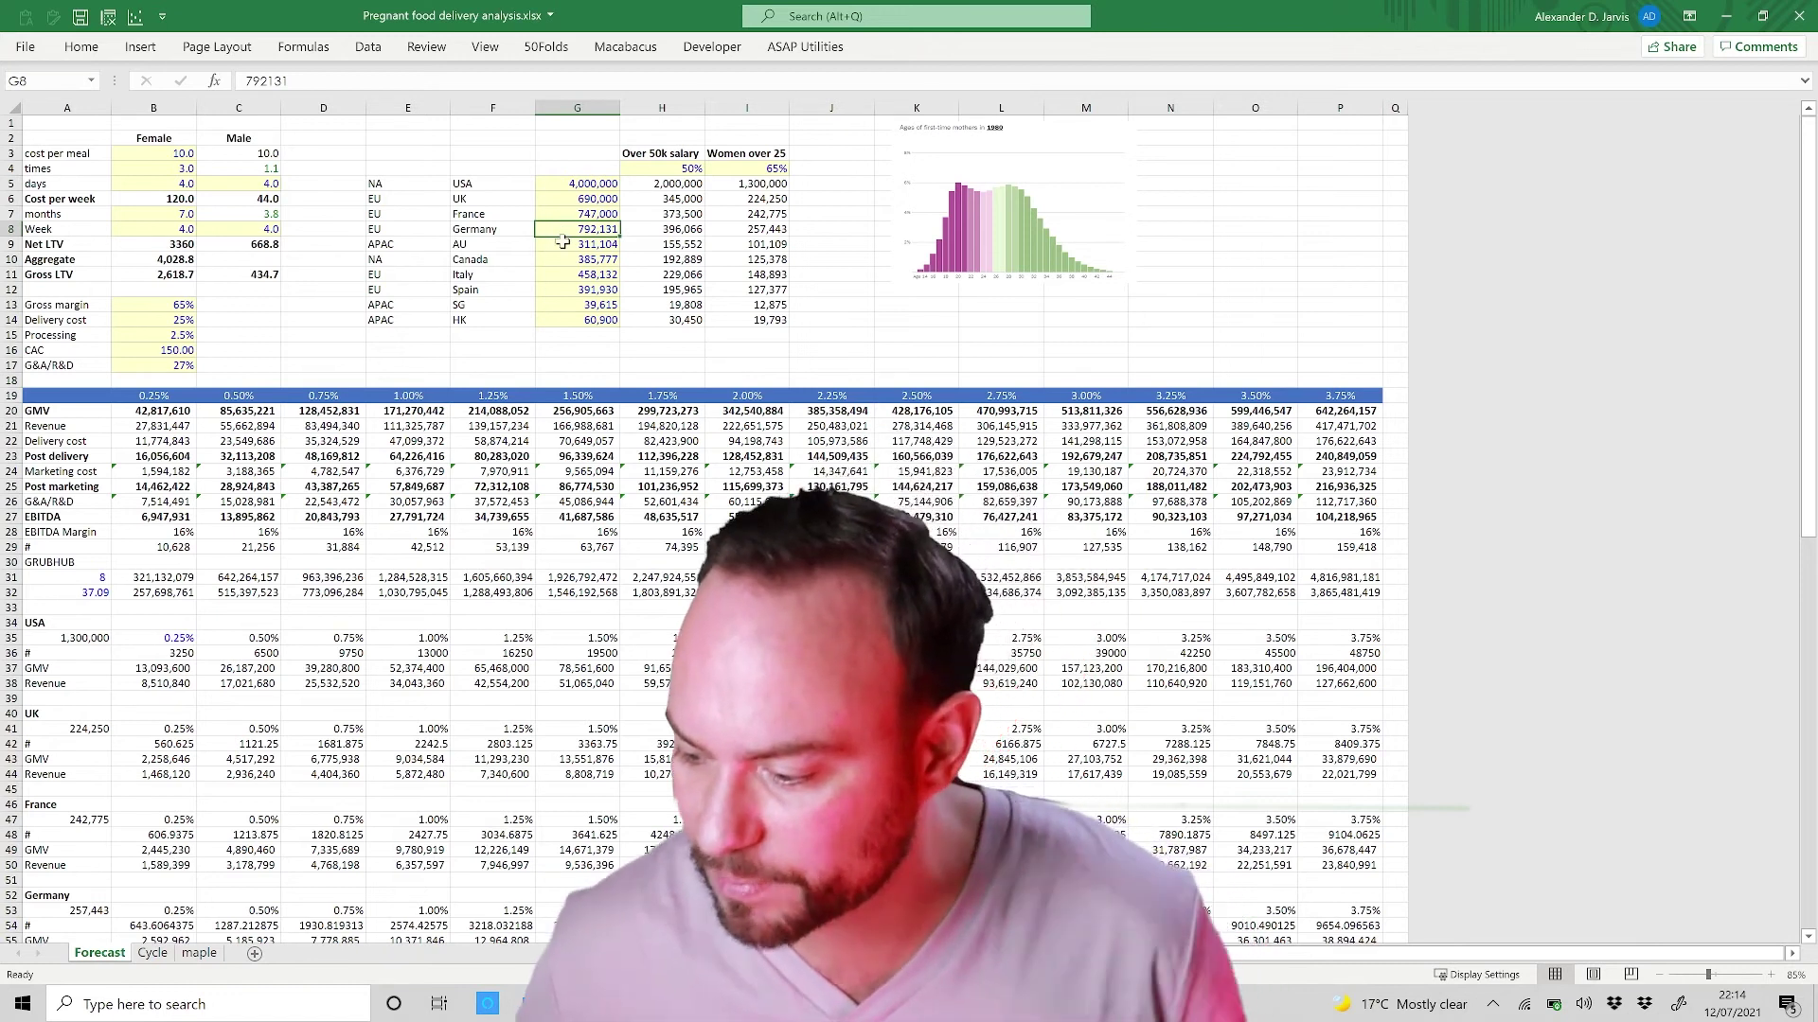
pyautogui.click(502, 350)
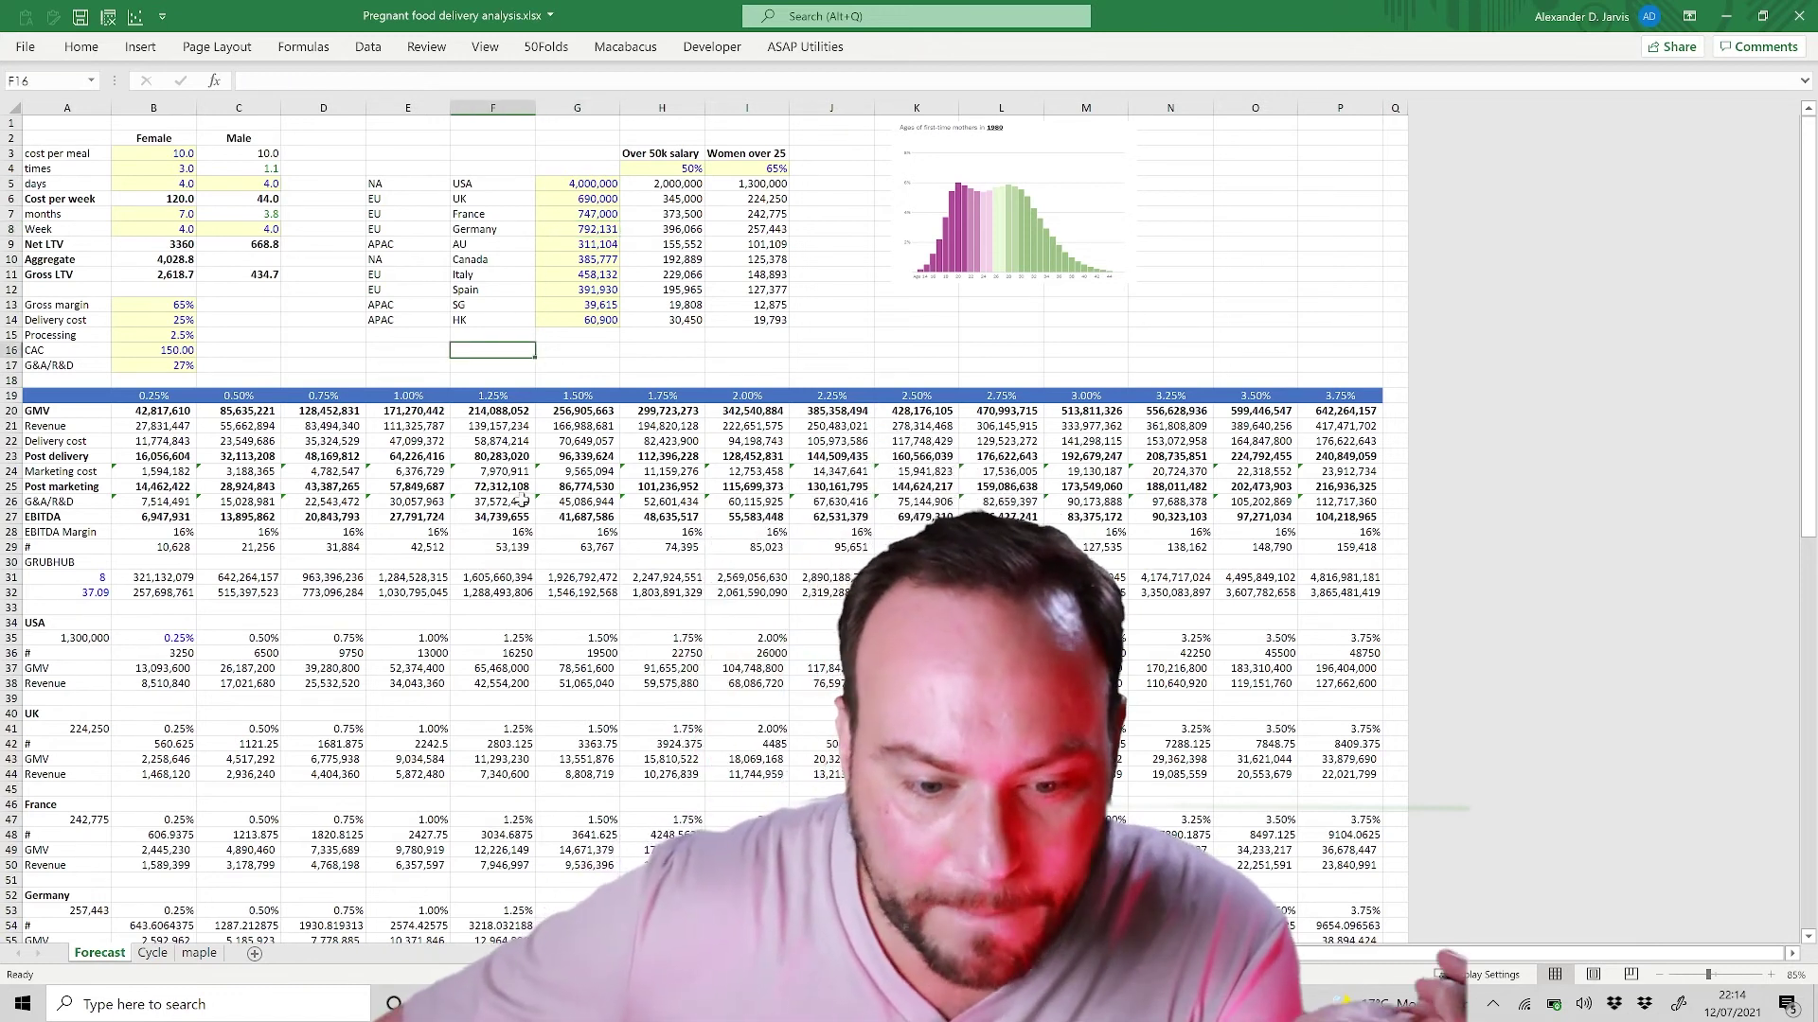
pyautogui.click(464, 513)
pyautogui.click(348, 490)
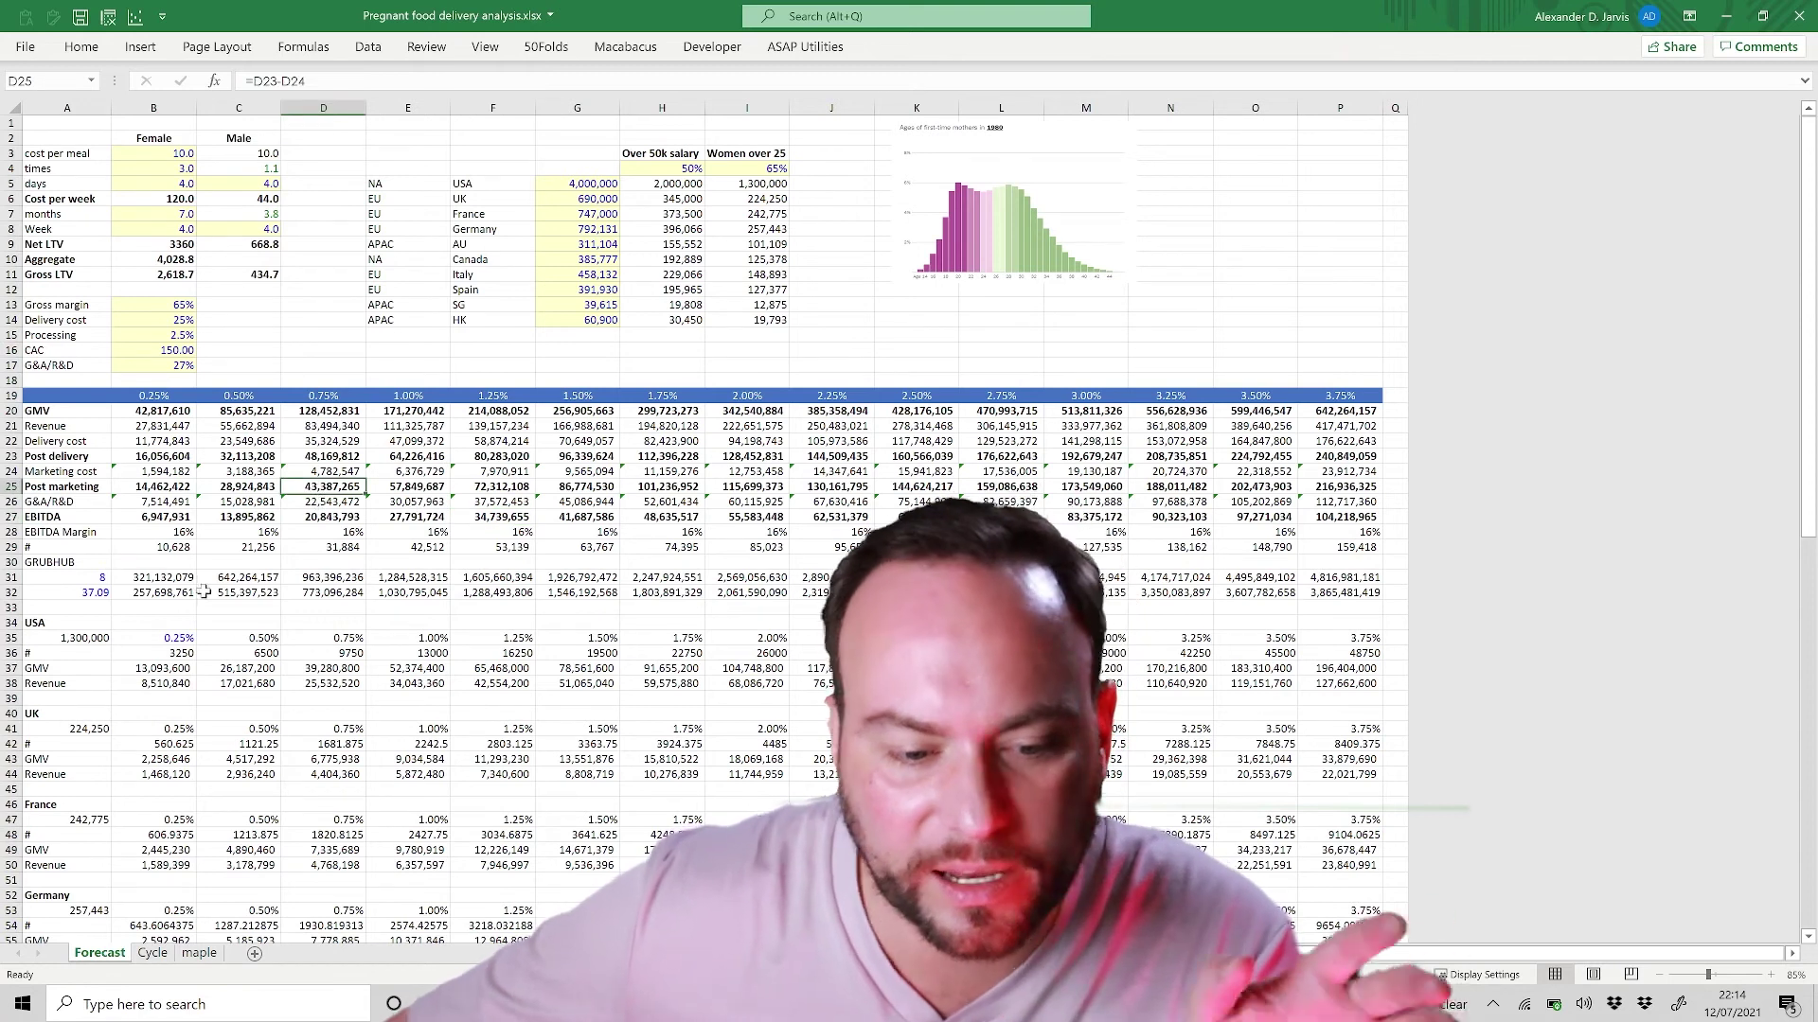
pyautogui.click(169, 638)
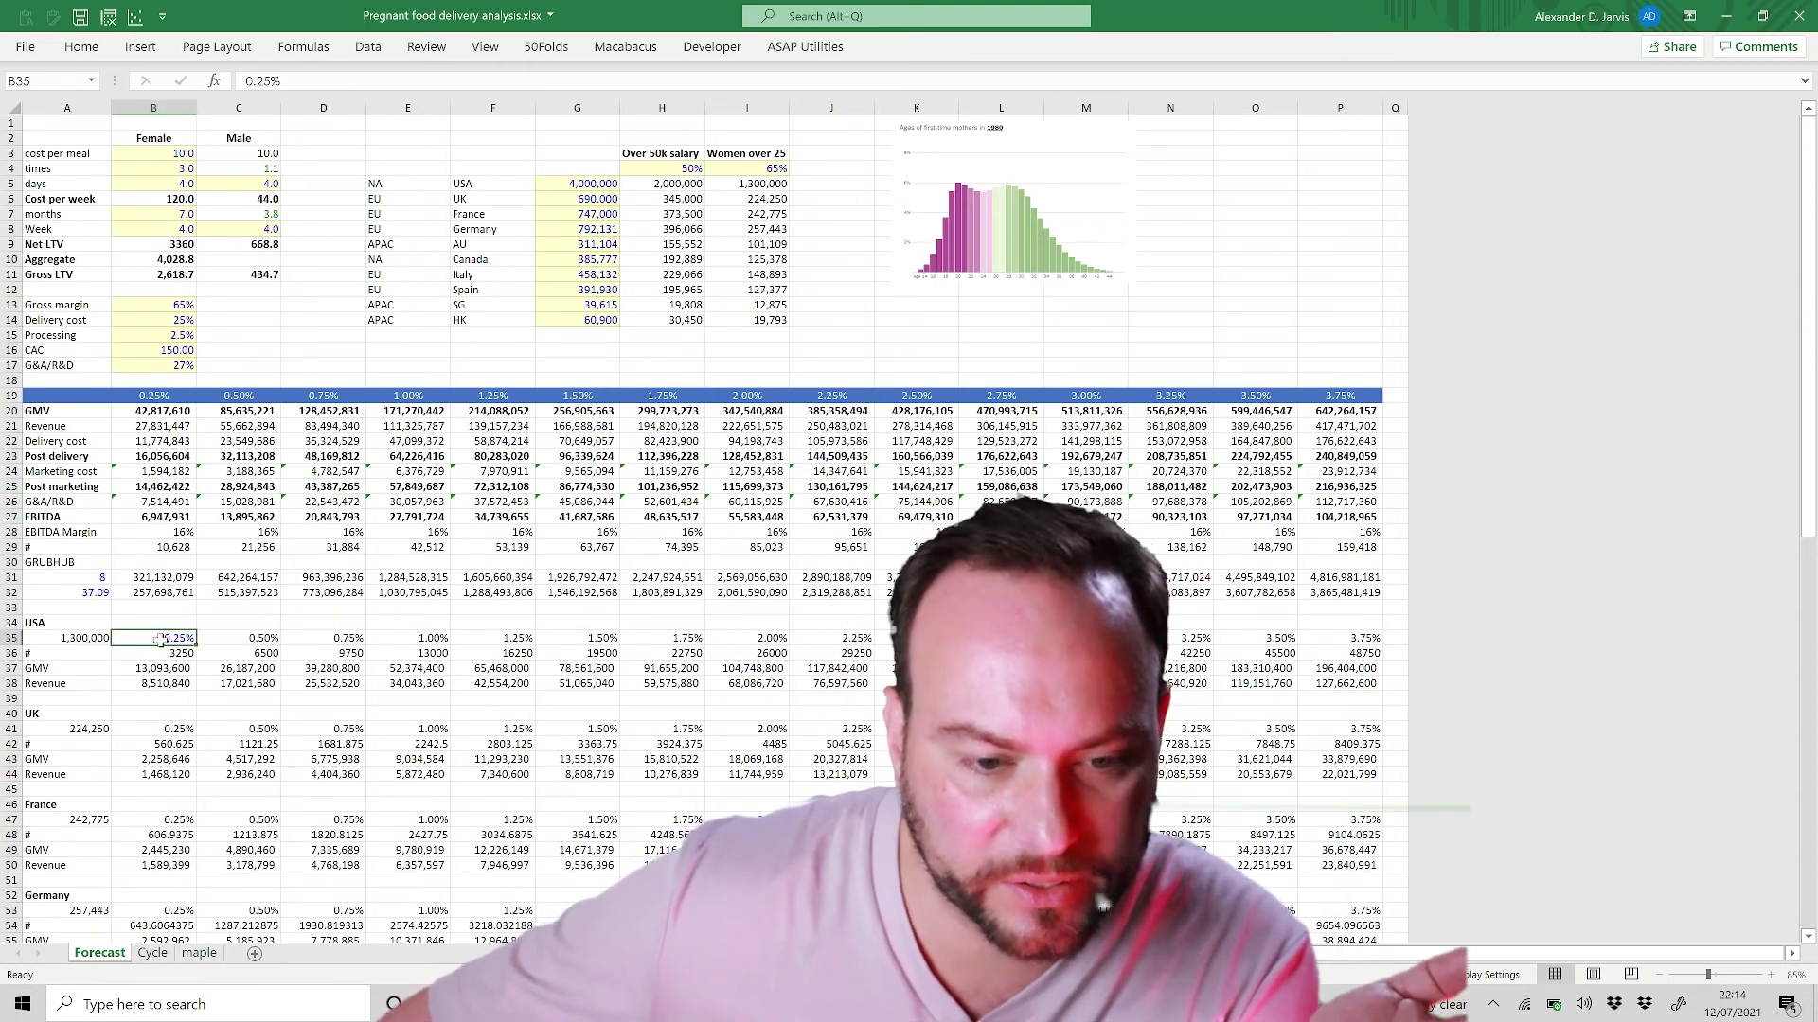
# Step: Compare the hardcoded USA percentage in B35 with the formulas in B41, F35 and E32, and review the other country blocks on the Forecast sheet
pyautogui.click(152, 731)
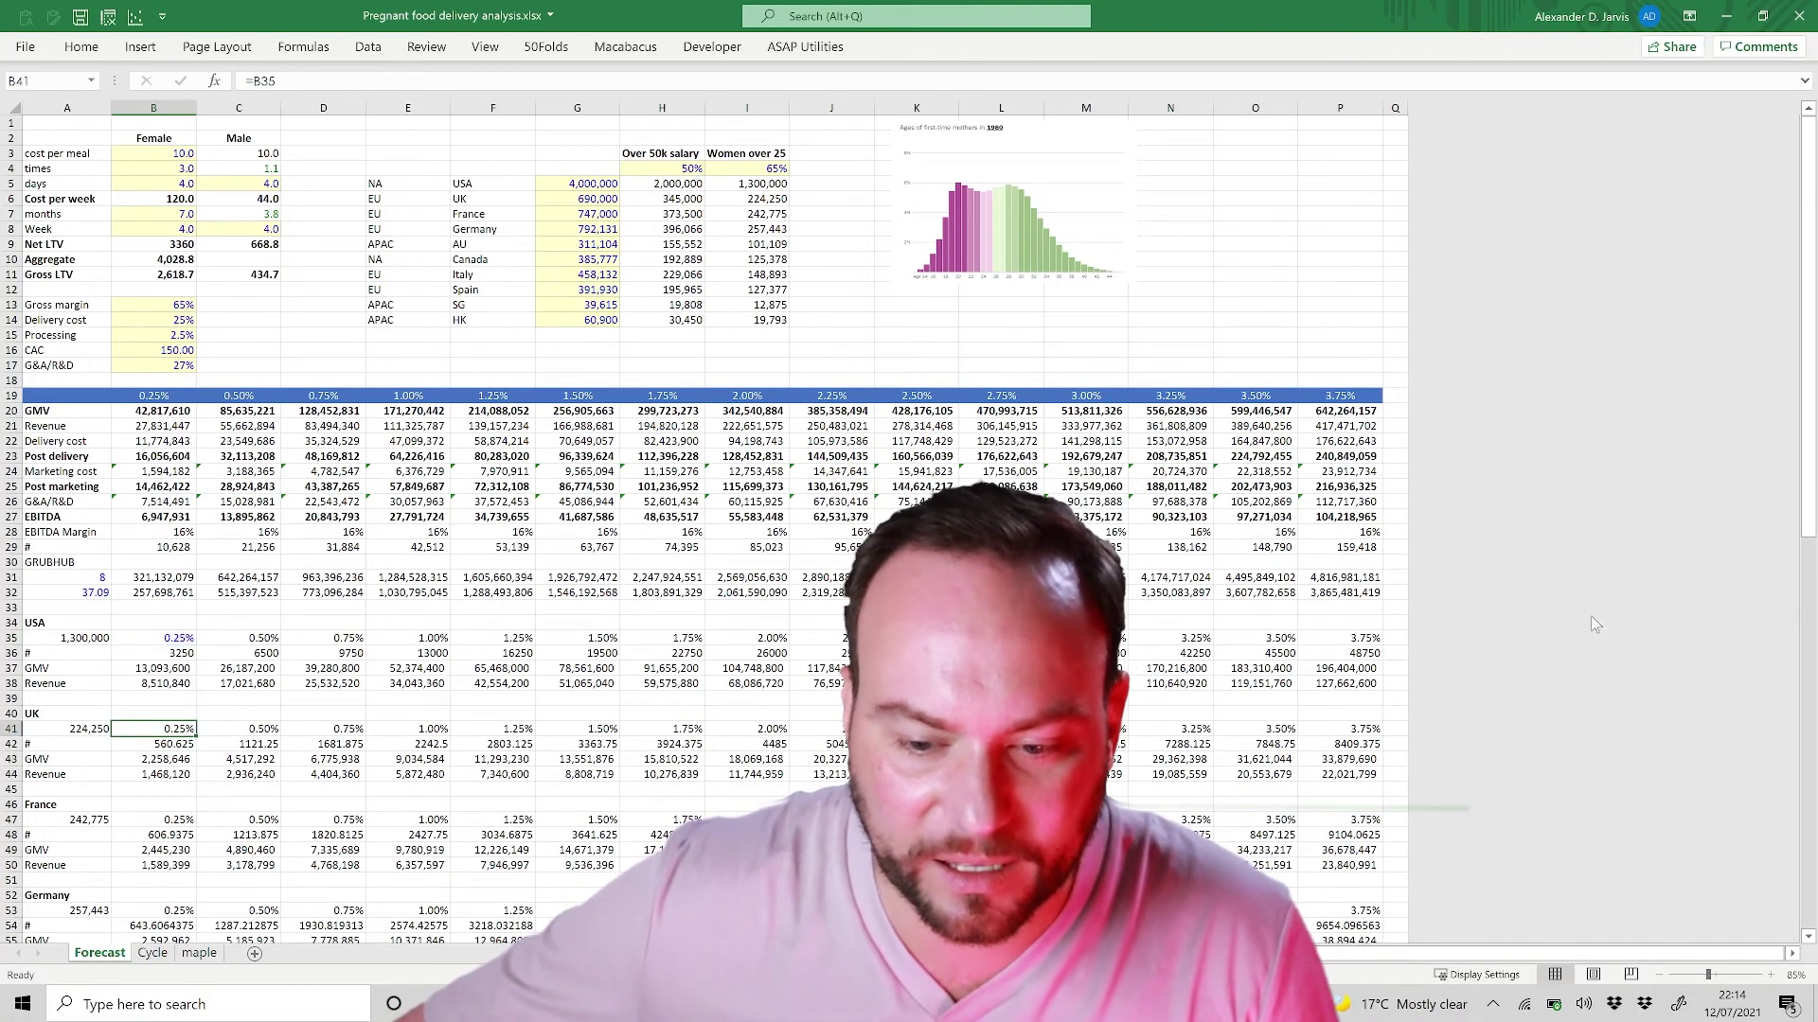
pyautogui.click(532, 643)
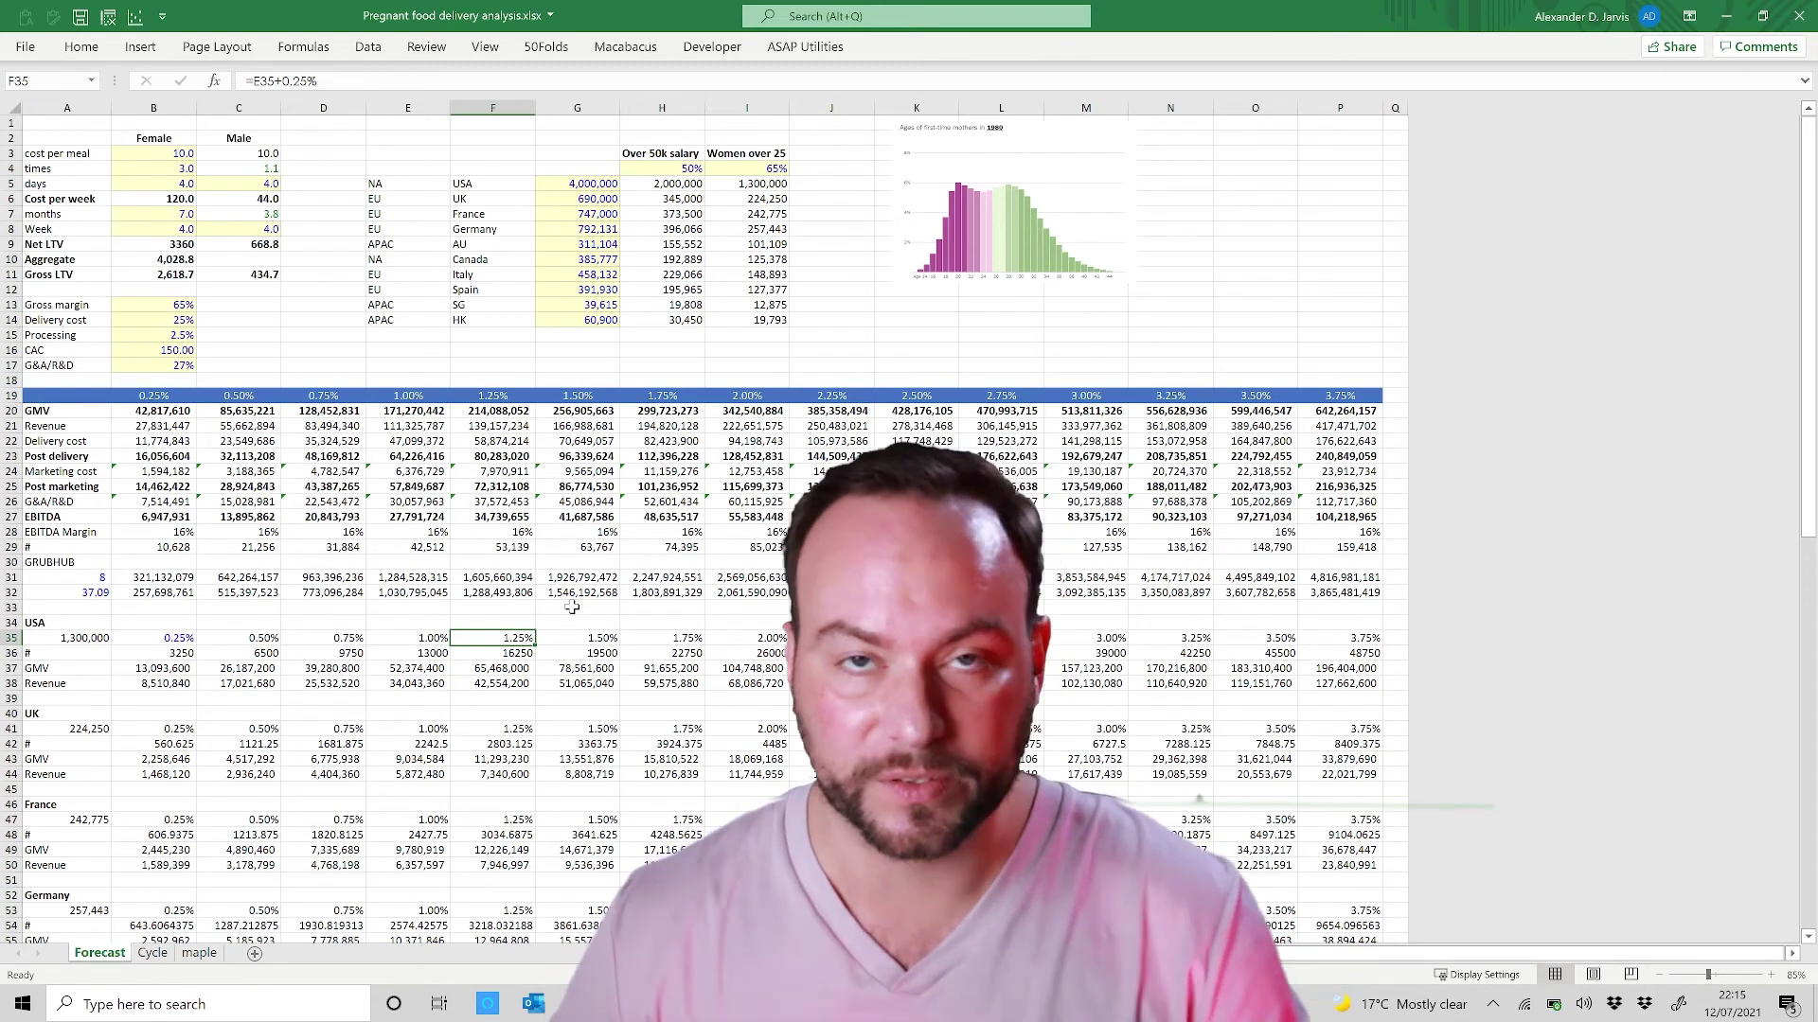
pyautogui.click(428, 595)
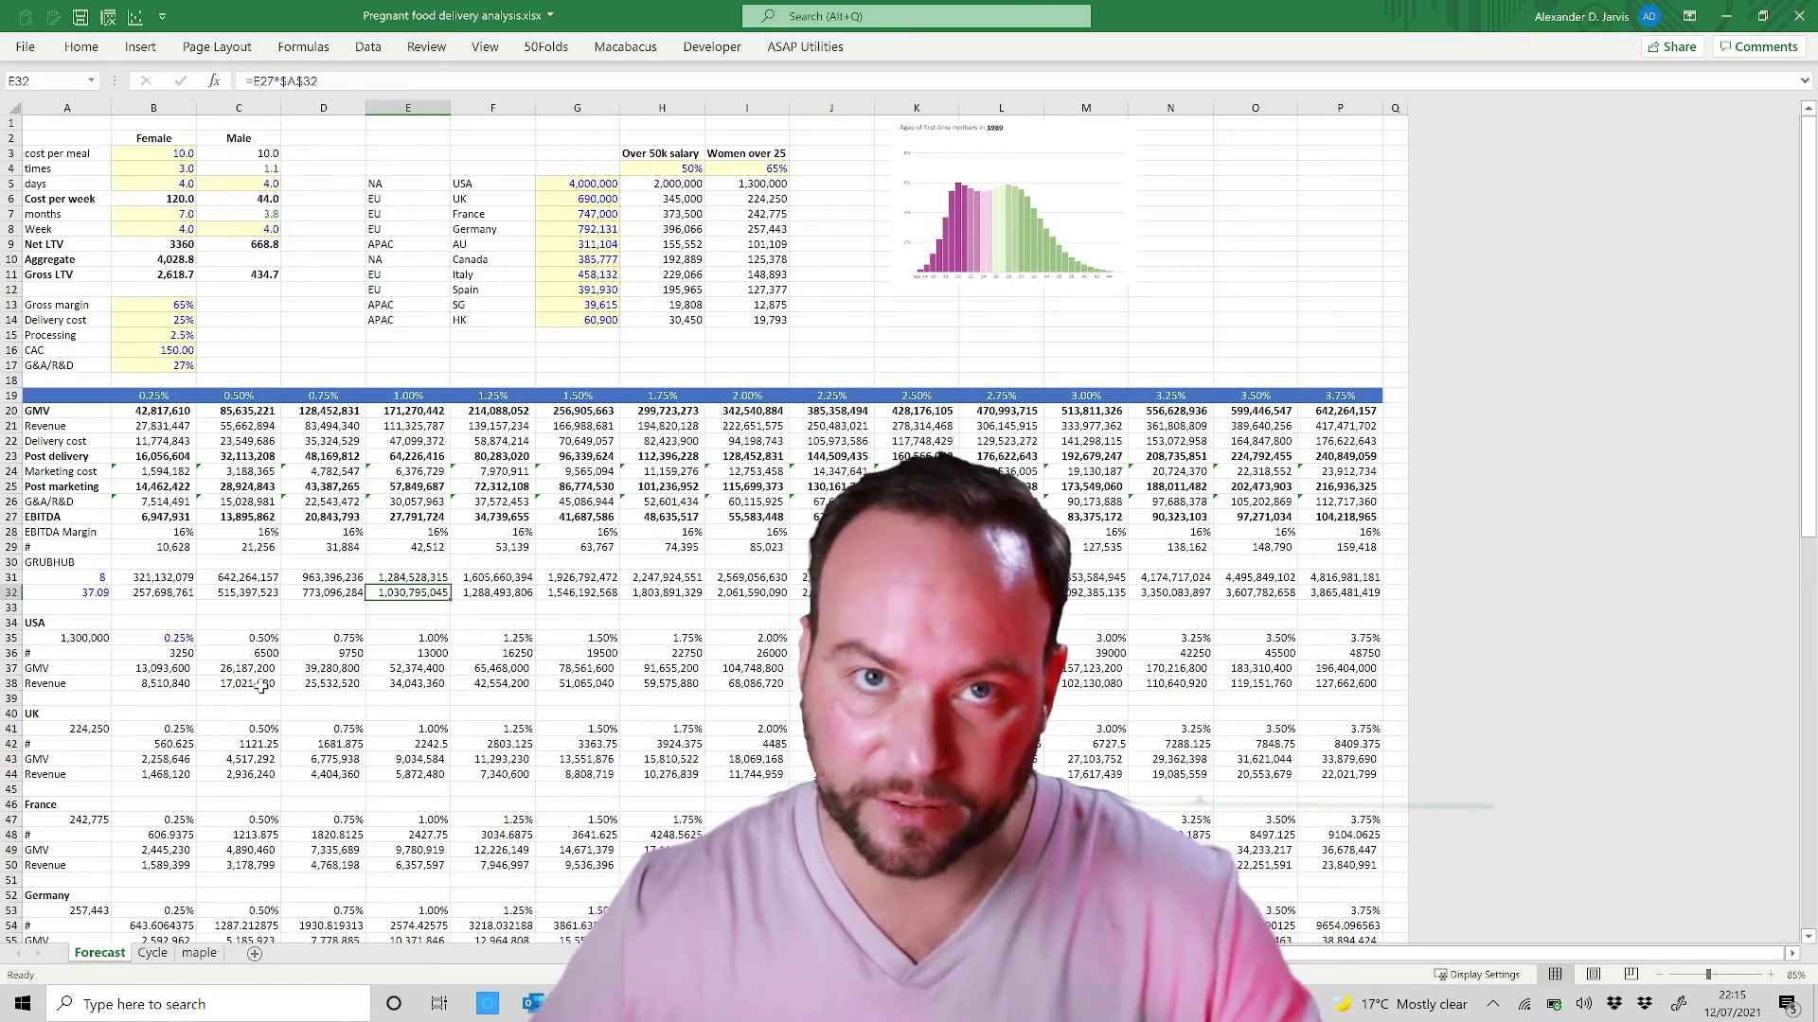
pyautogui.click(166, 637)
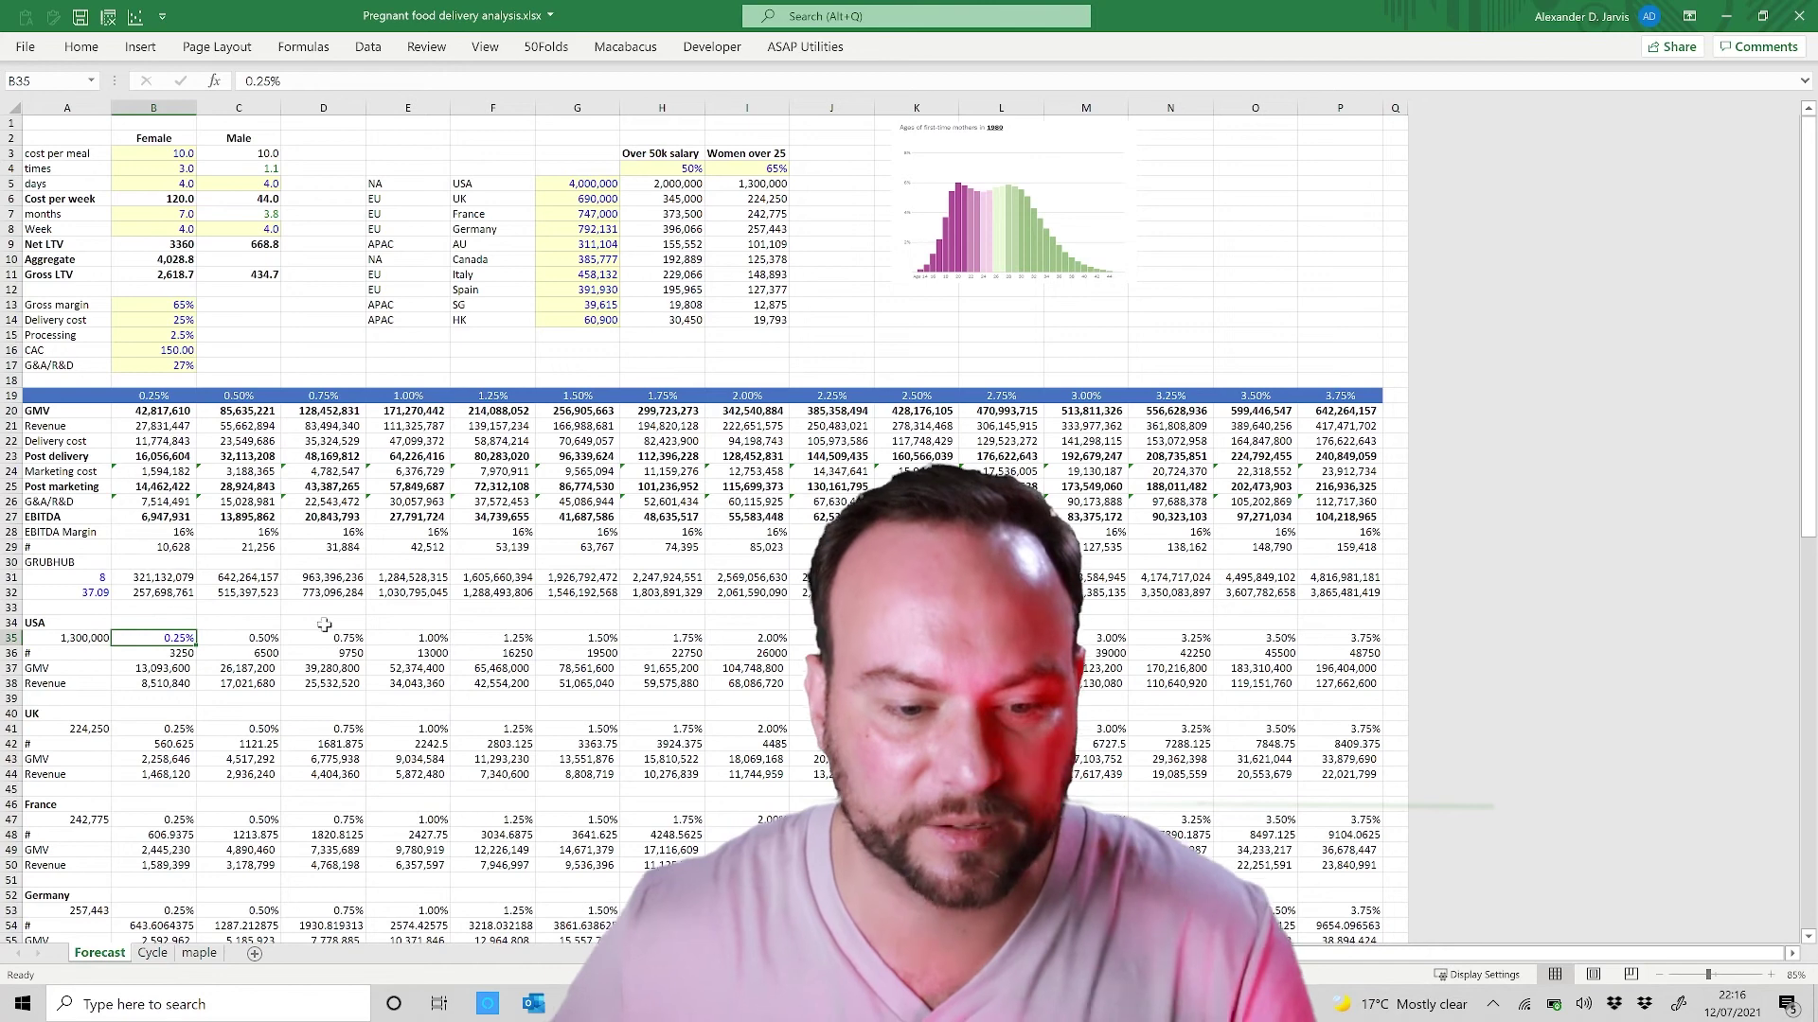
pyautogui.scroll(-8, 379, 668)
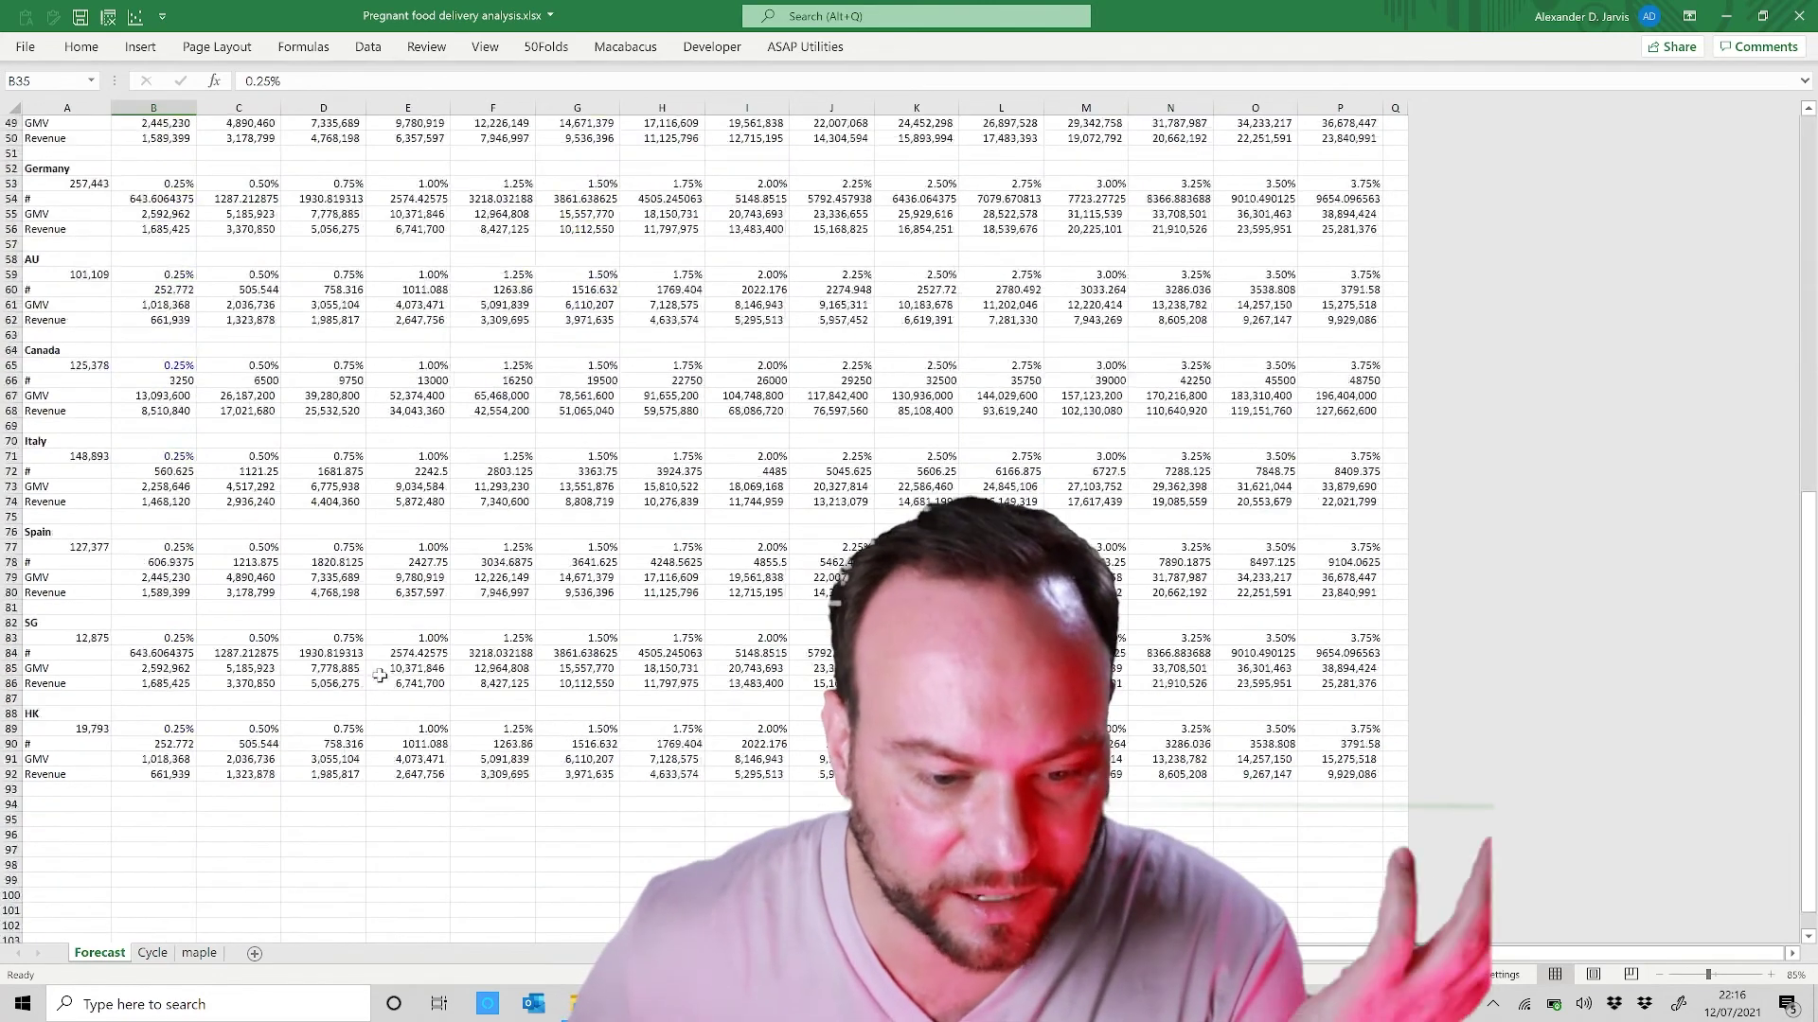
pyautogui.scroll(8, 376, 674)
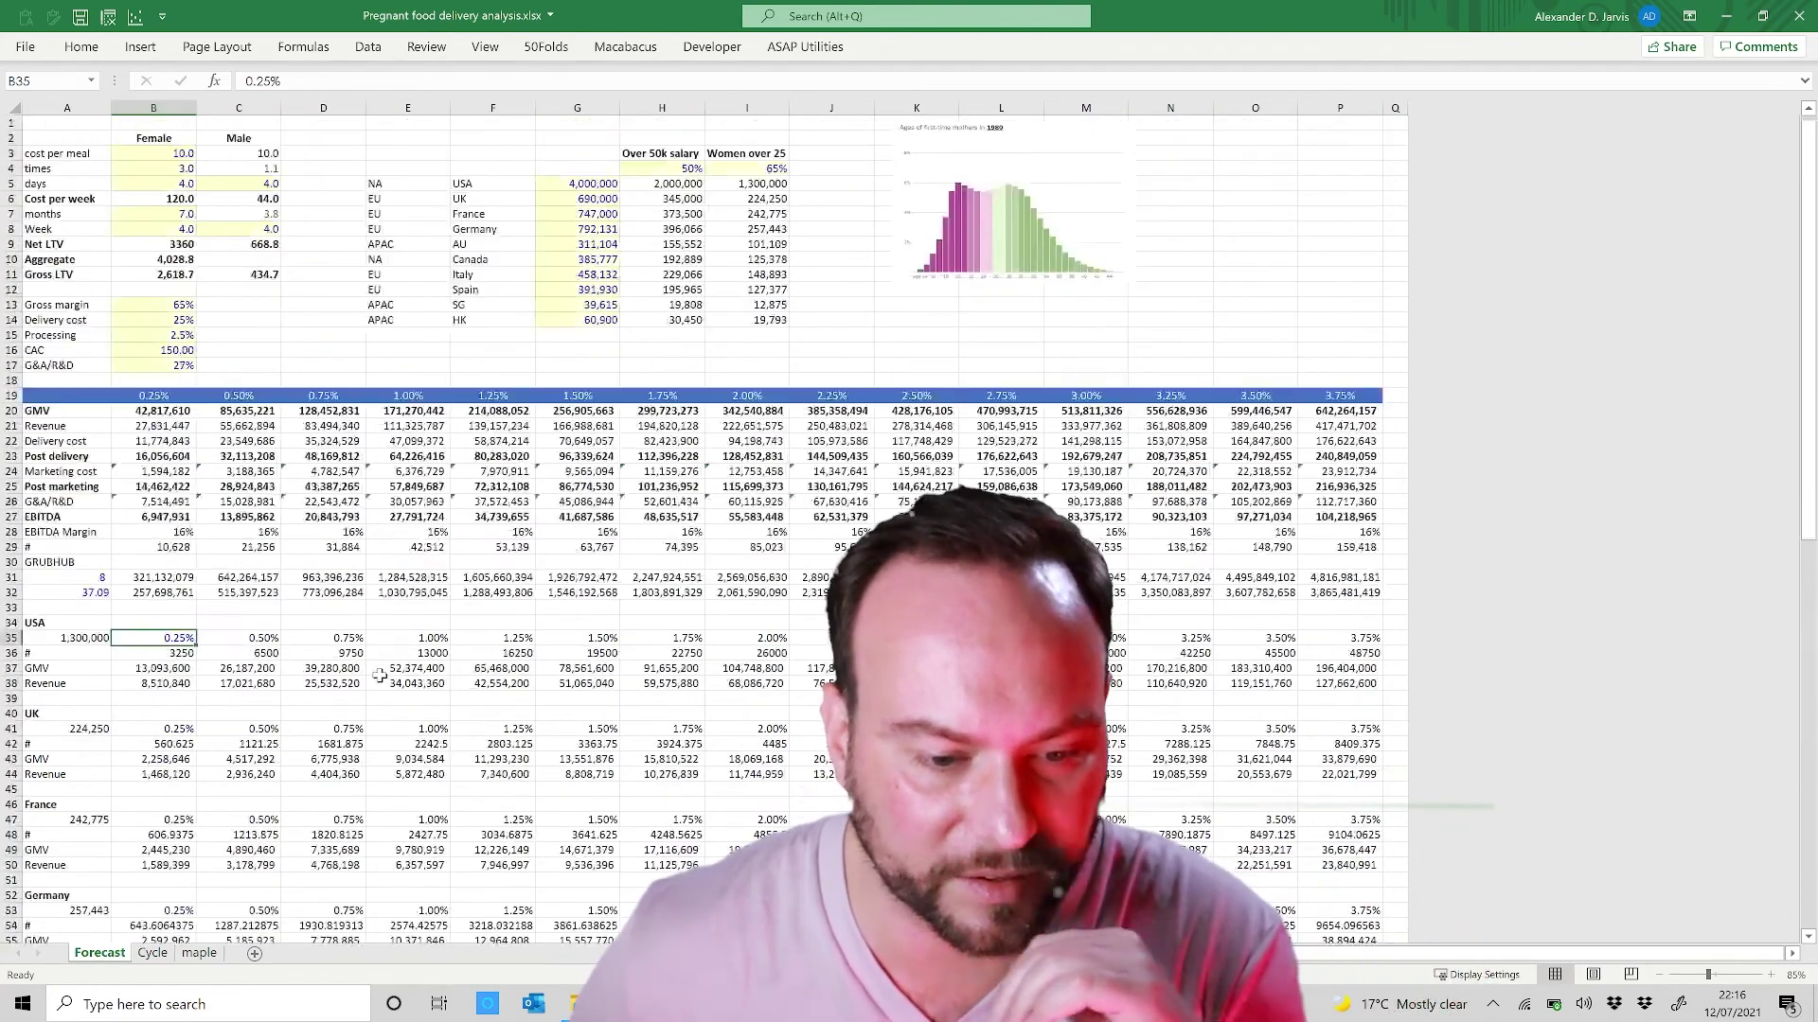
# Step: Inspect the delivery cost formula in H22, the EBITDA formula in I27, the GRUBHUB input in A32 and the USA percentage formula in C35
pyautogui.click(641, 440)
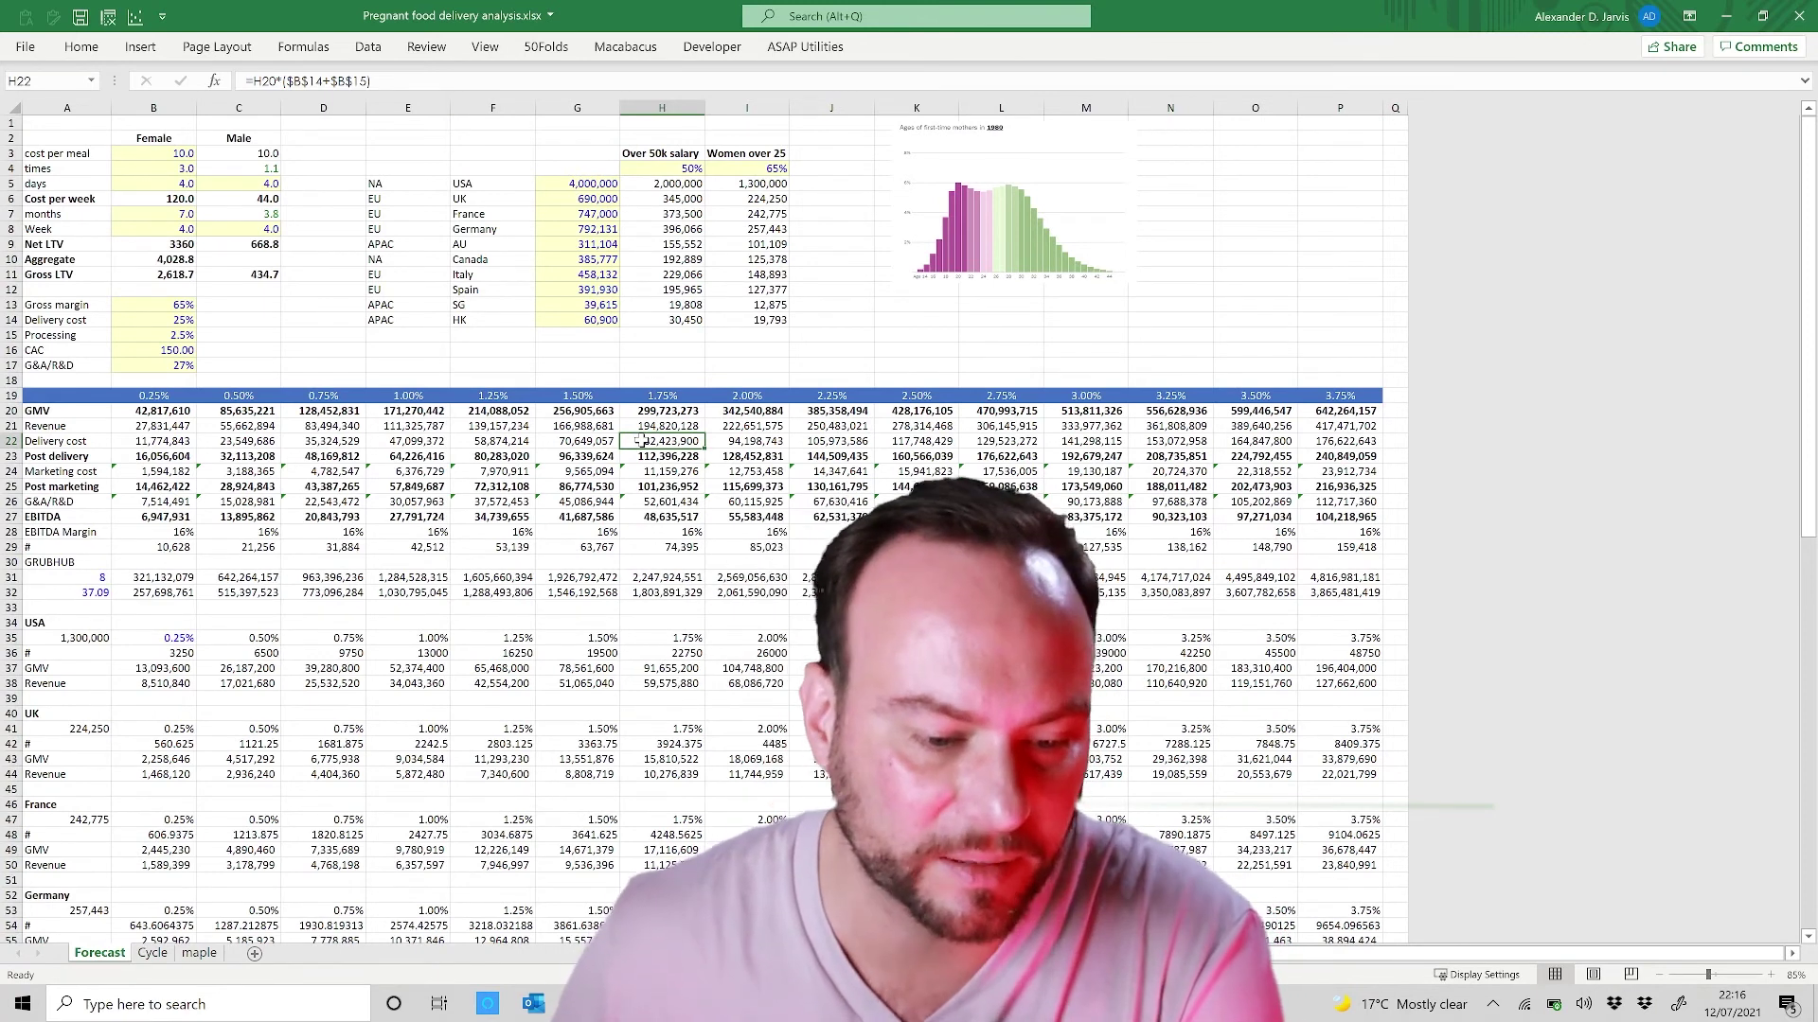
pyautogui.click(760, 516)
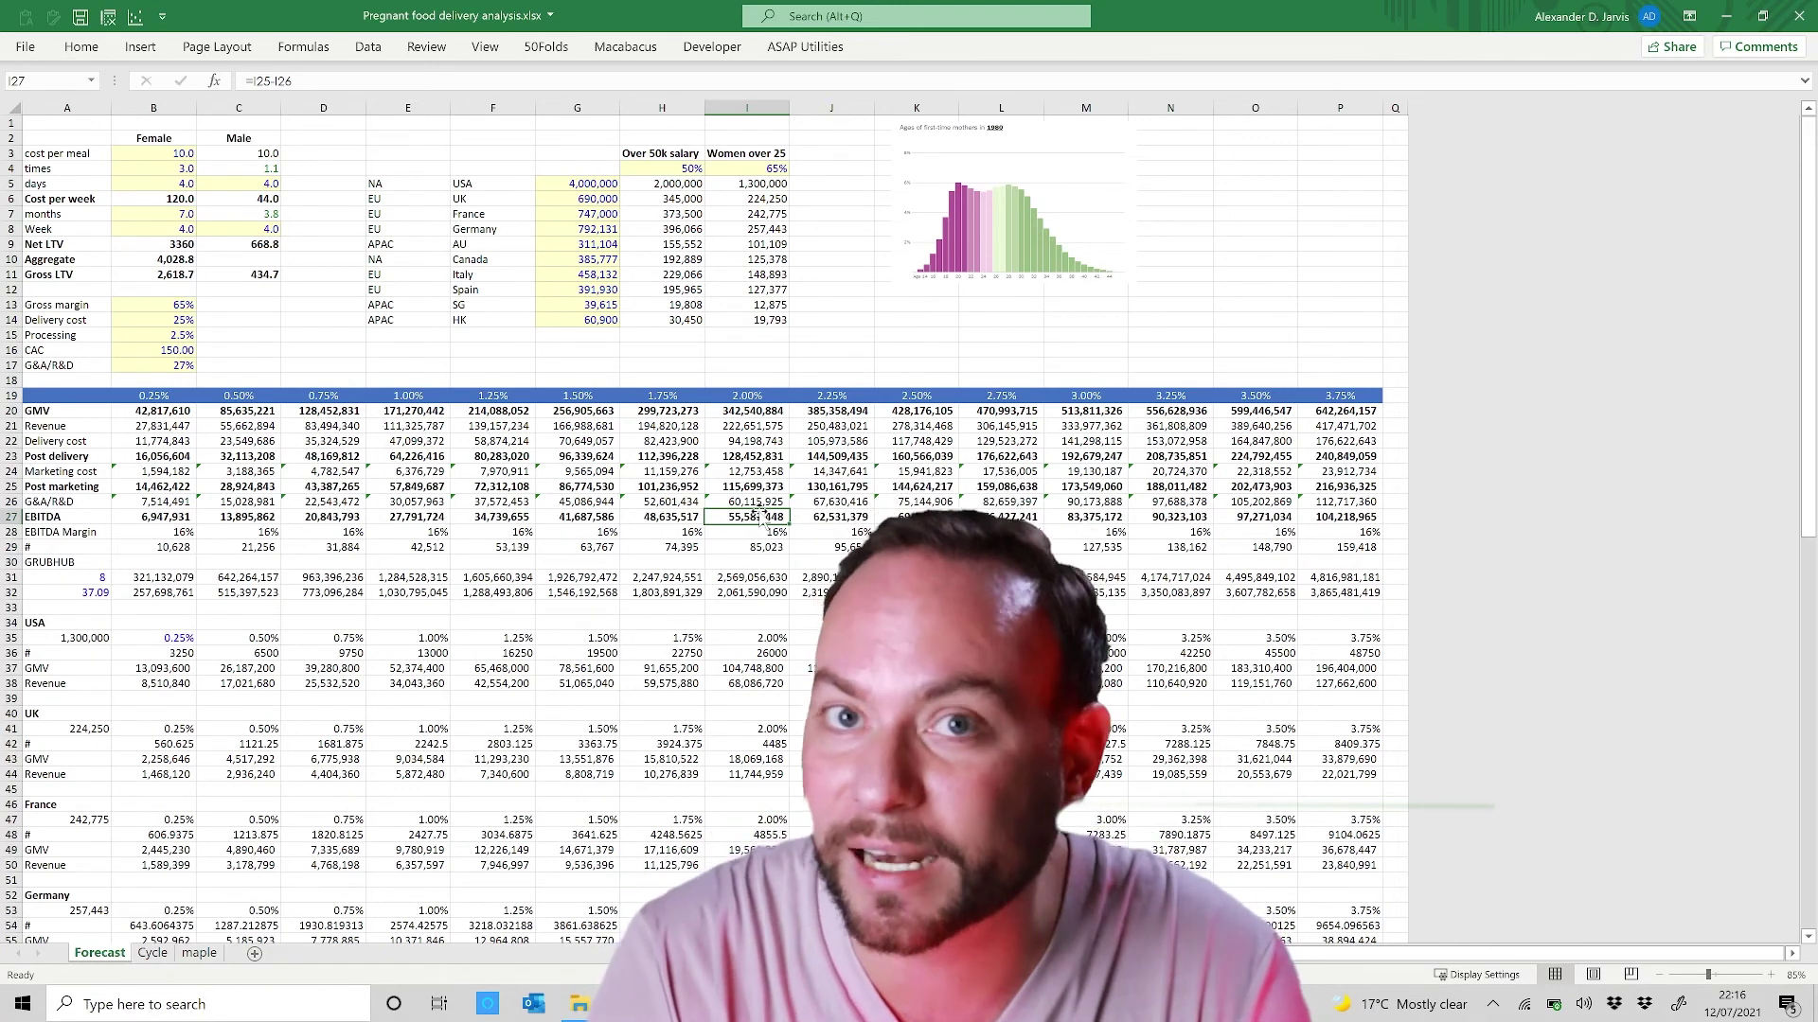
pyautogui.click(156, 638)
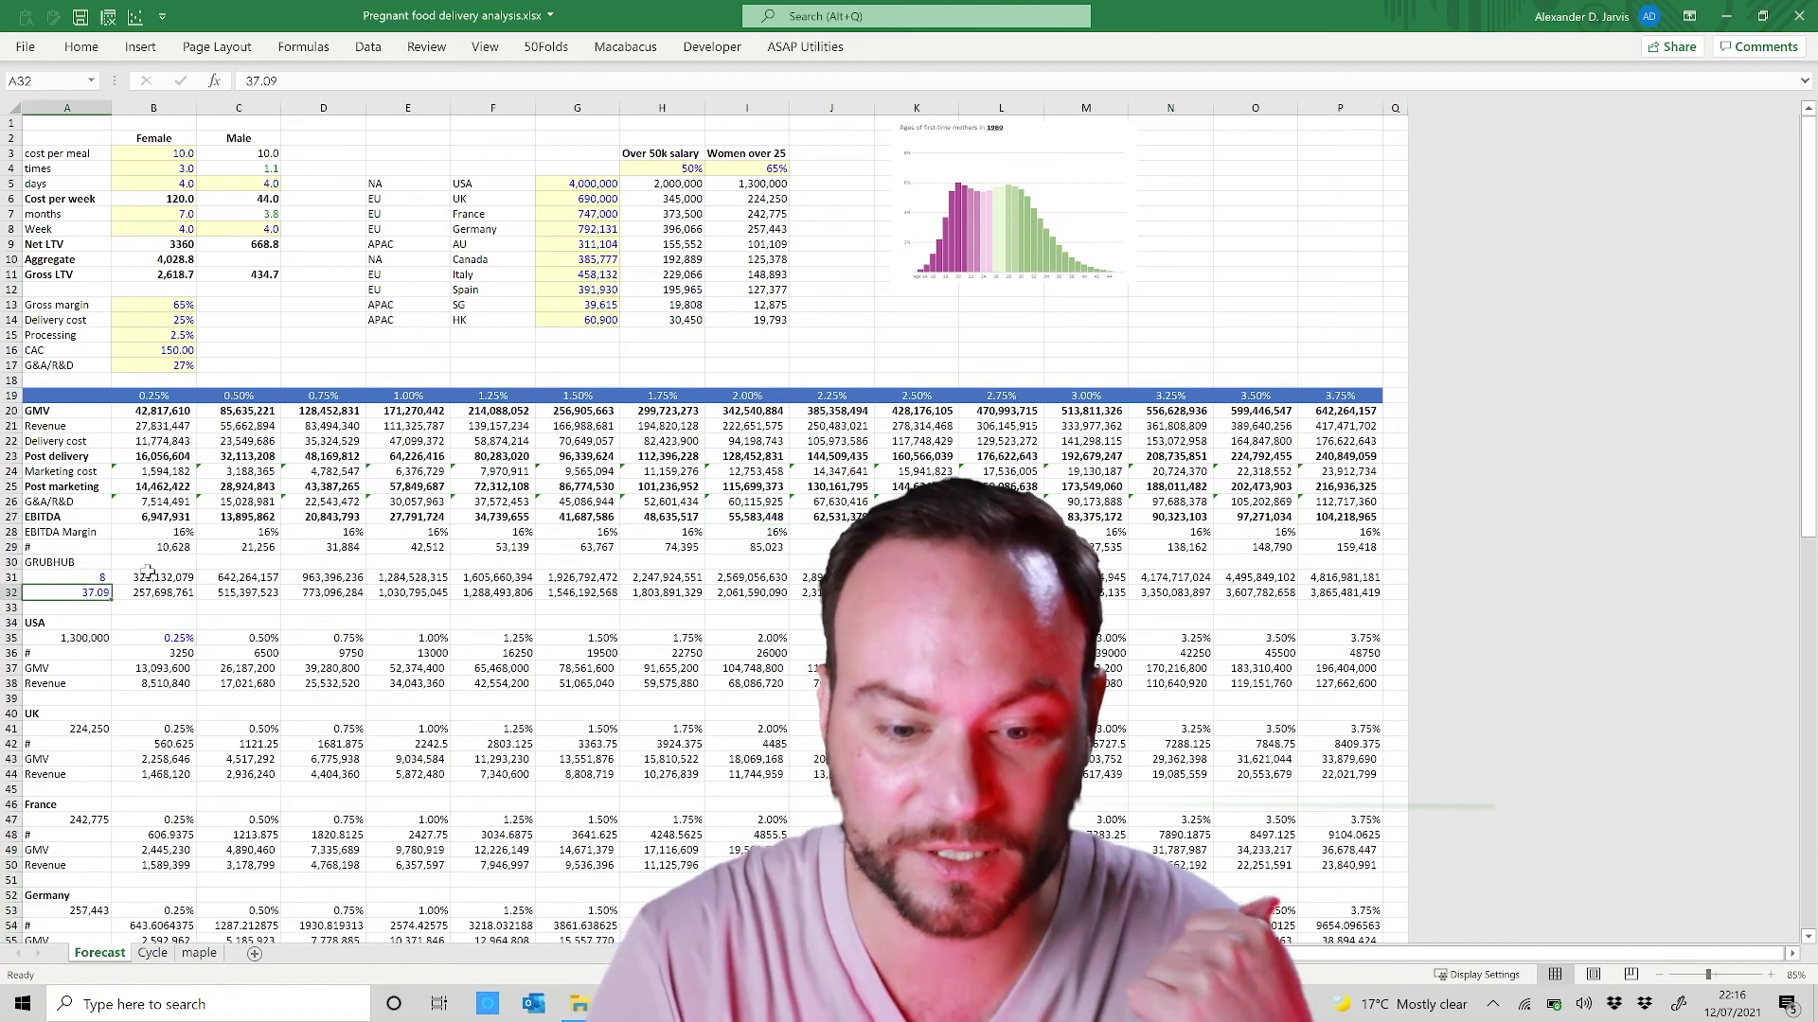
pyautogui.click(203, 646)
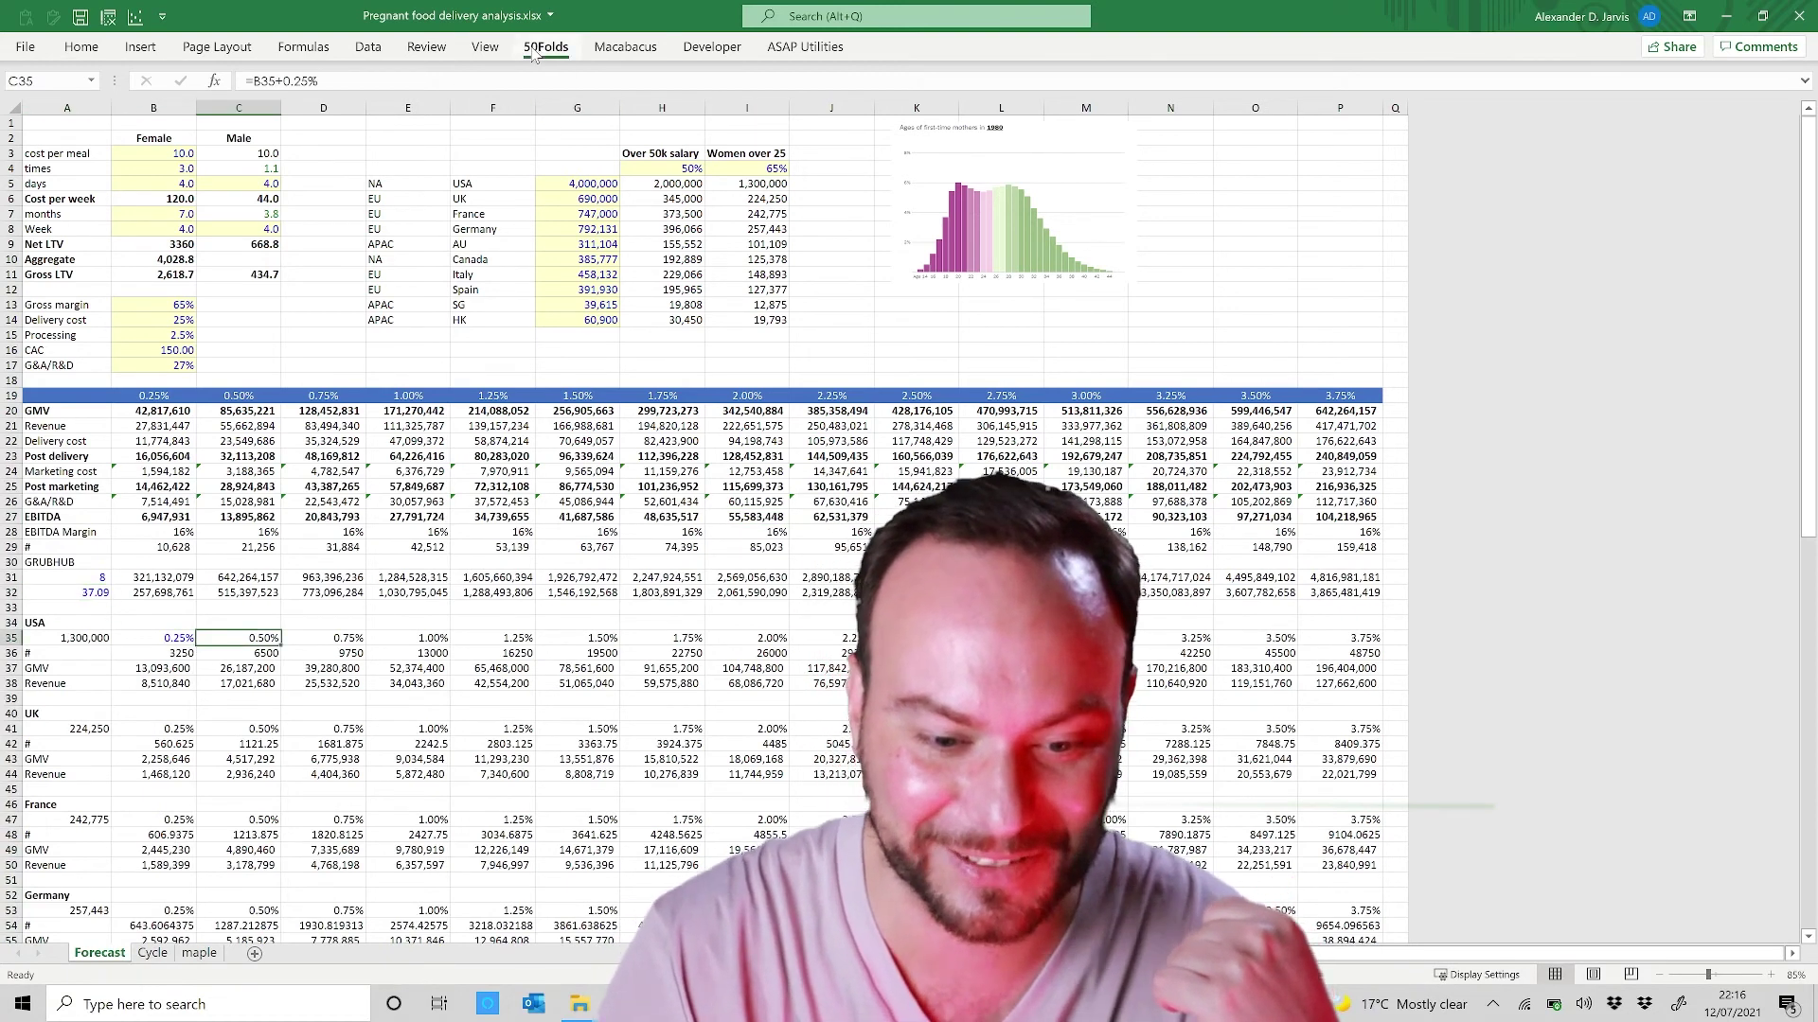
# Step: Review the 50Folds autocolor options for selection, sheet and workbook, with the range F24:M37 selected as an example area
pyautogui.click(534, 49)
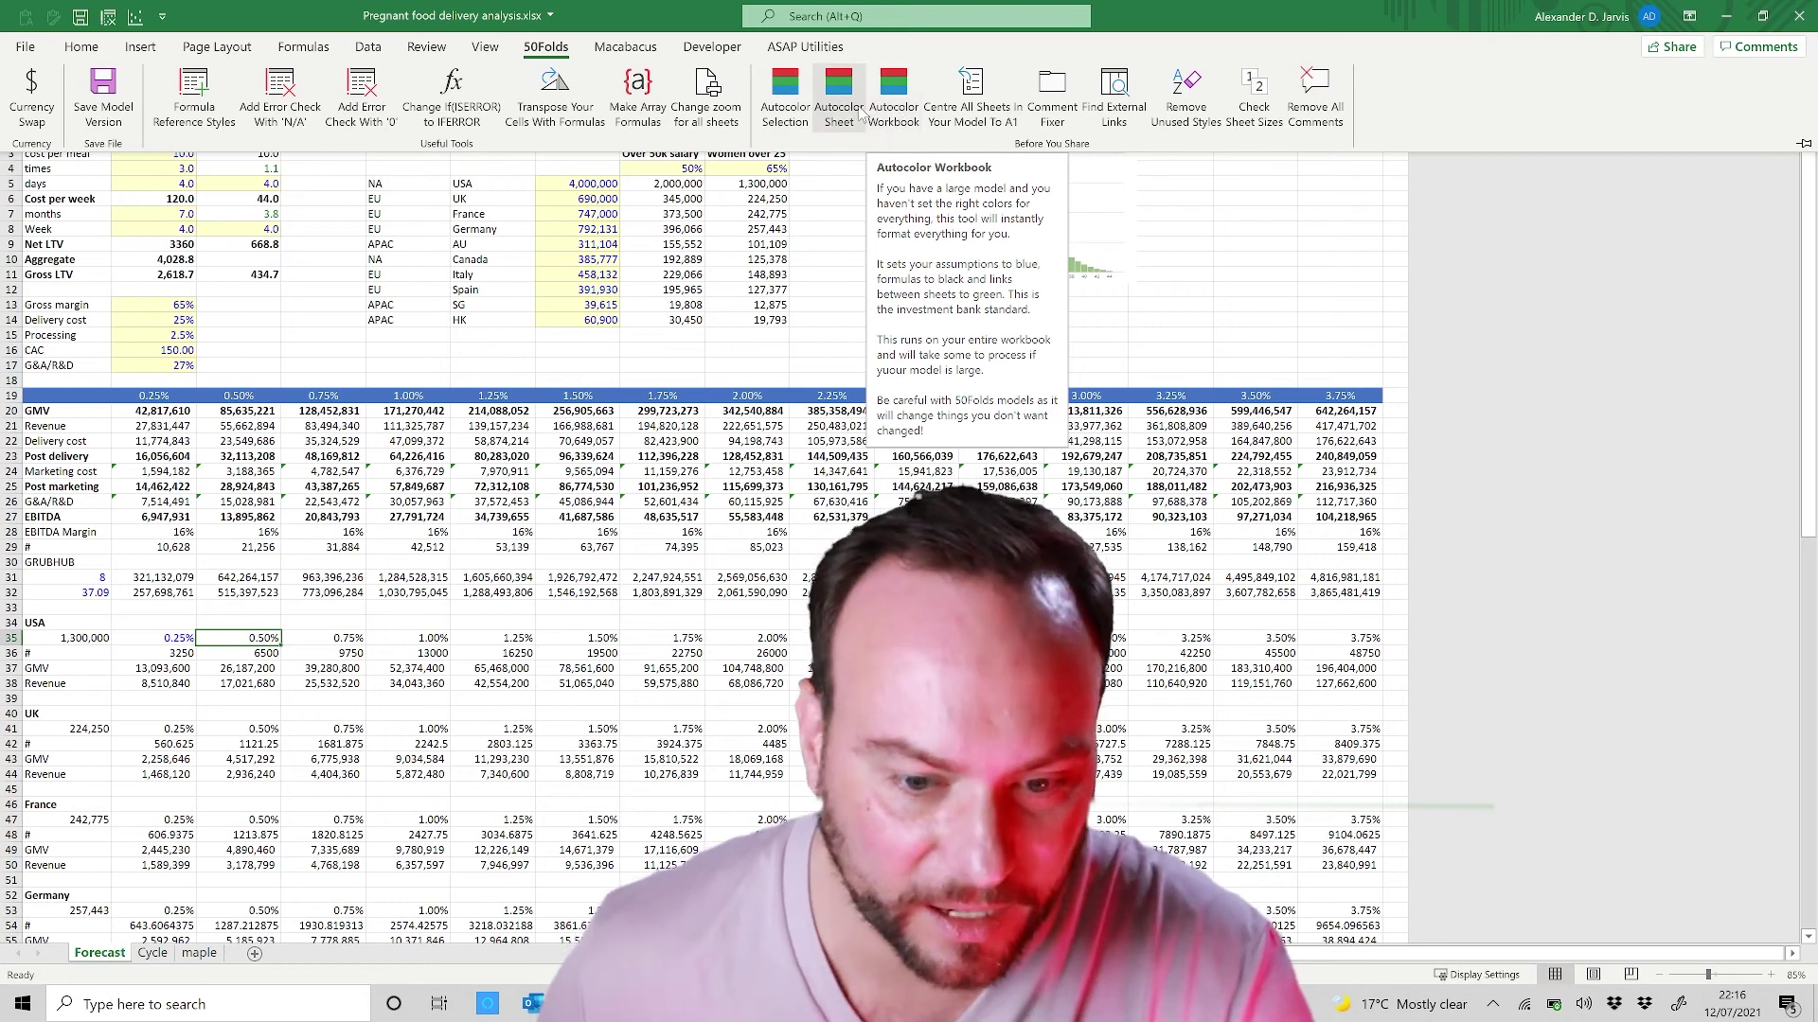
pyautogui.hotkey('ctrl', 'F1')
pyautogui.moveTo(493, 470); pyautogui.dragTo(1126, 672)
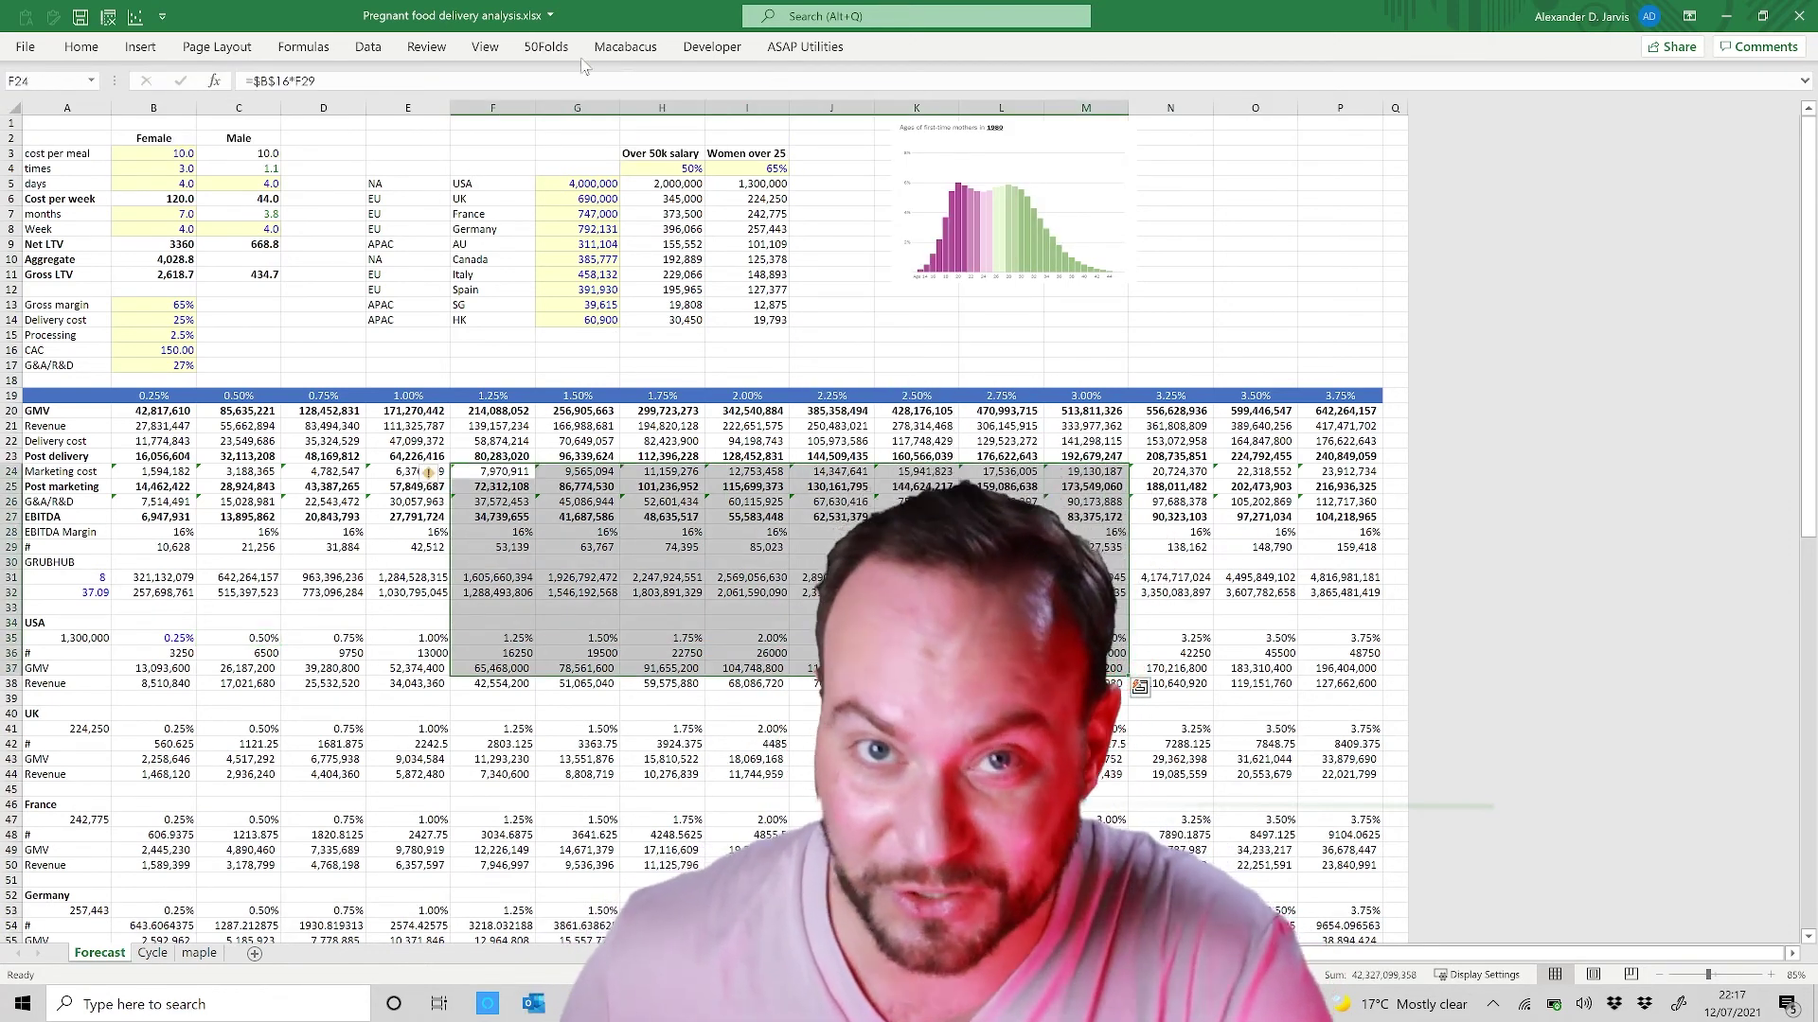
pyautogui.click(537, 50)
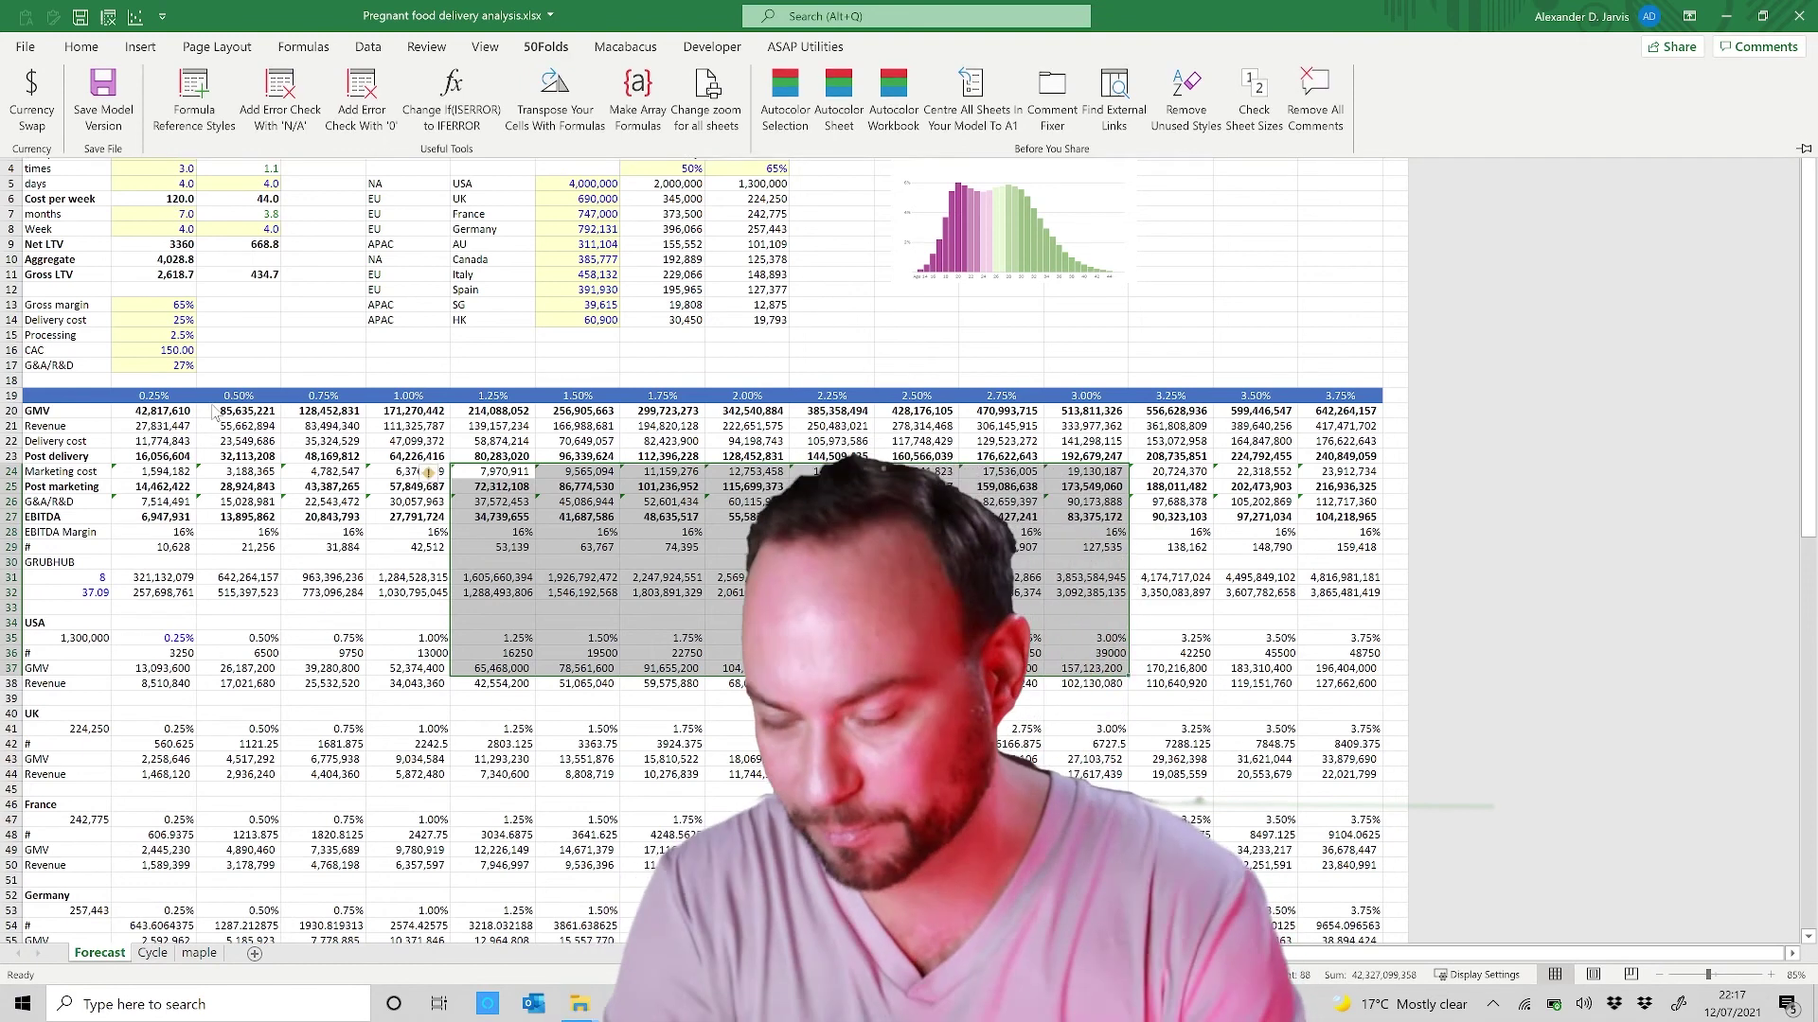
pyautogui.hotkey('ctrl', 'F1')
# Step: Inspect the GRUBHUB formula in C32 and the Processing assumption in B15
pyautogui.click(248, 594)
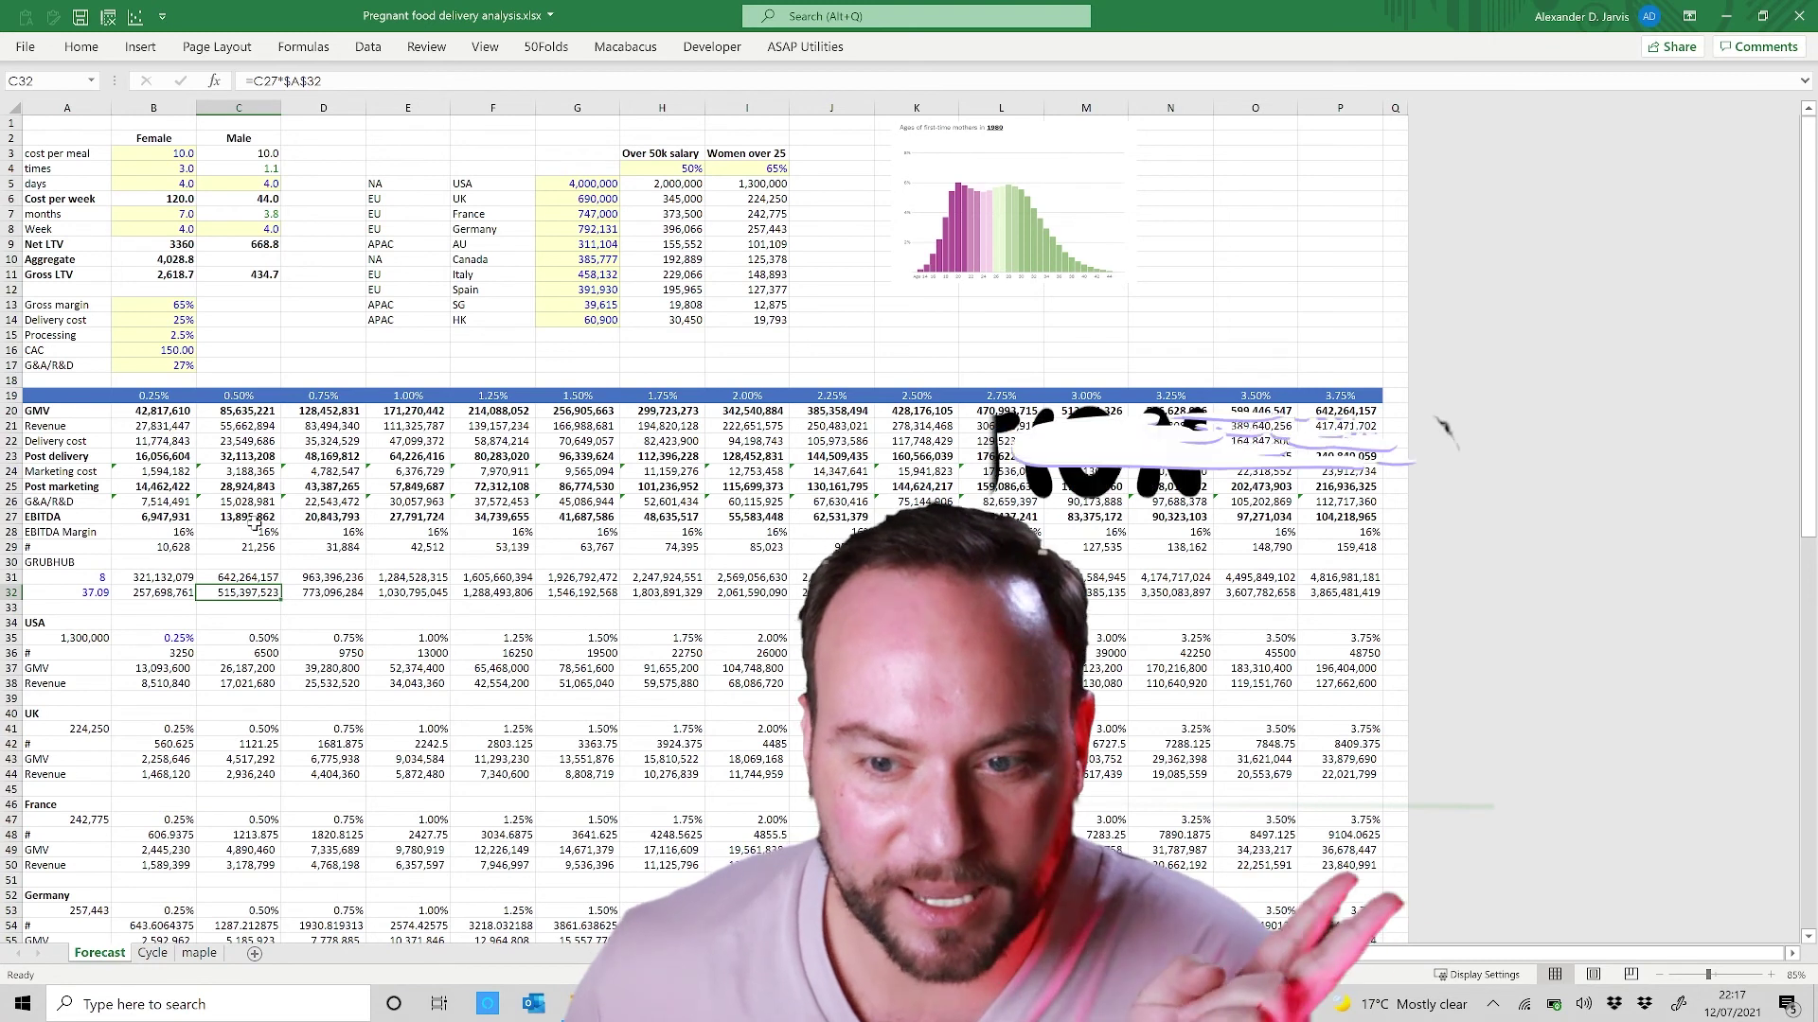
pyautogui.click(137, 333)
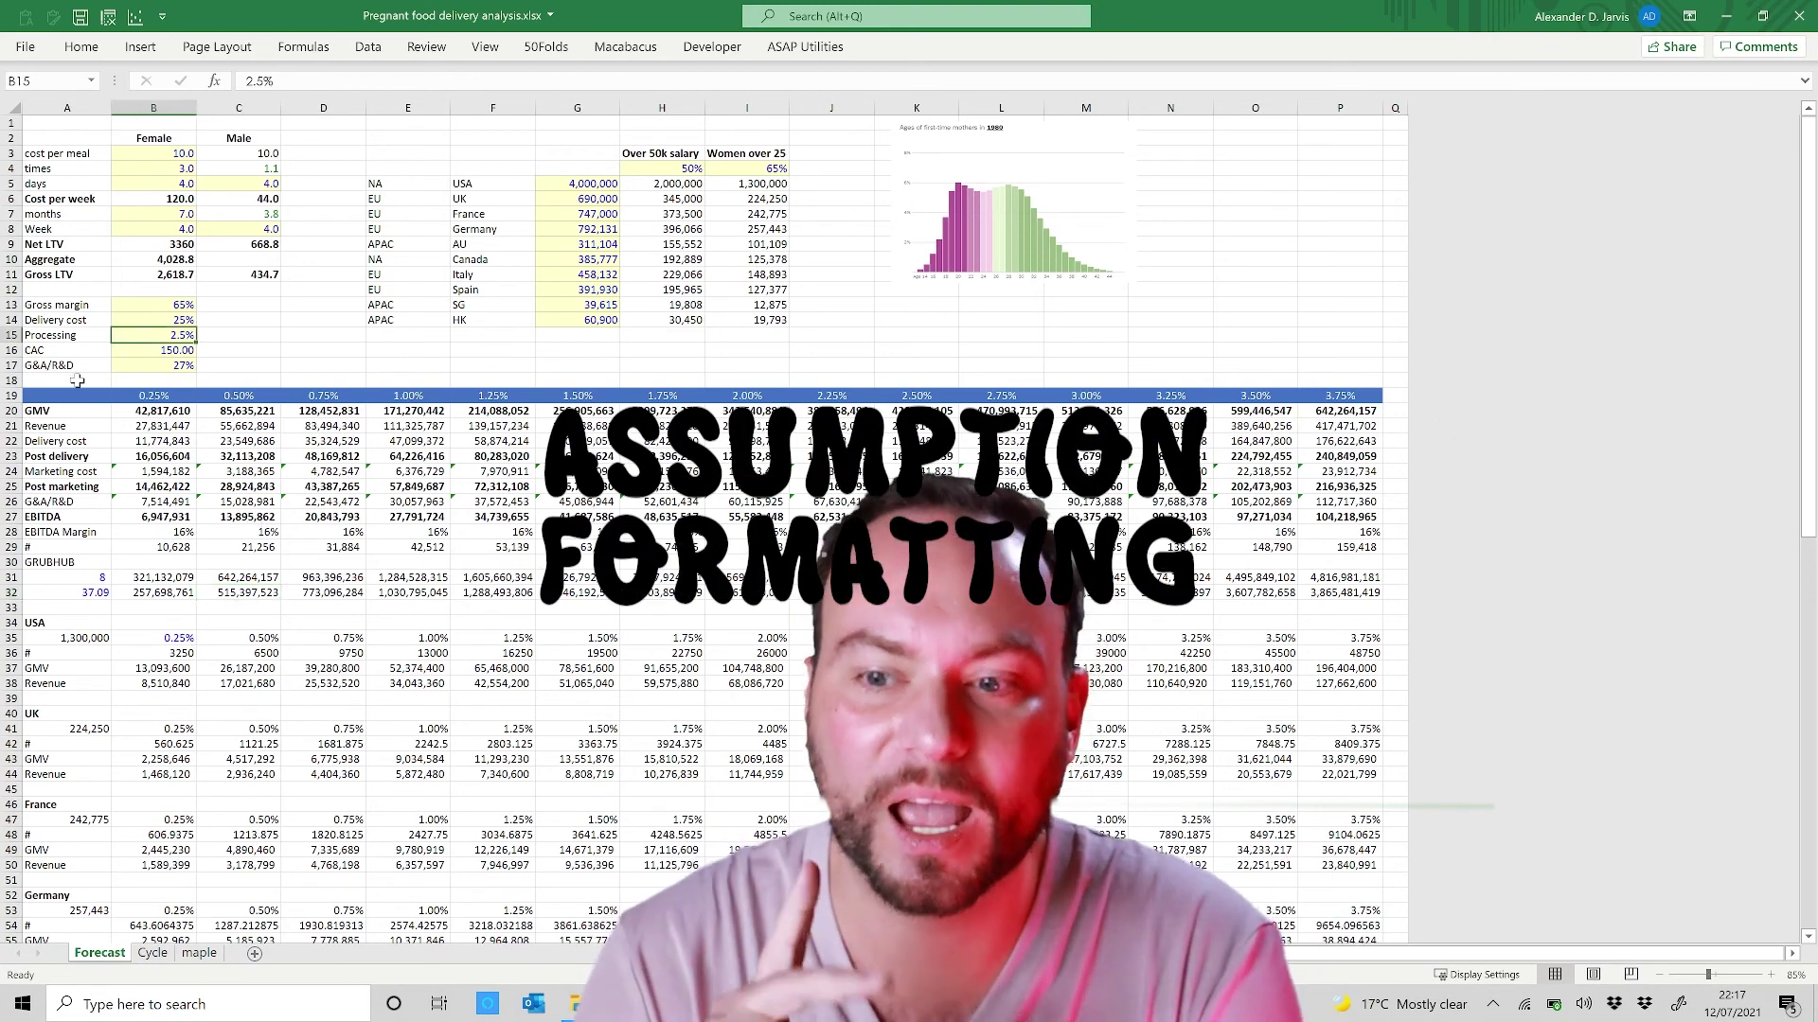